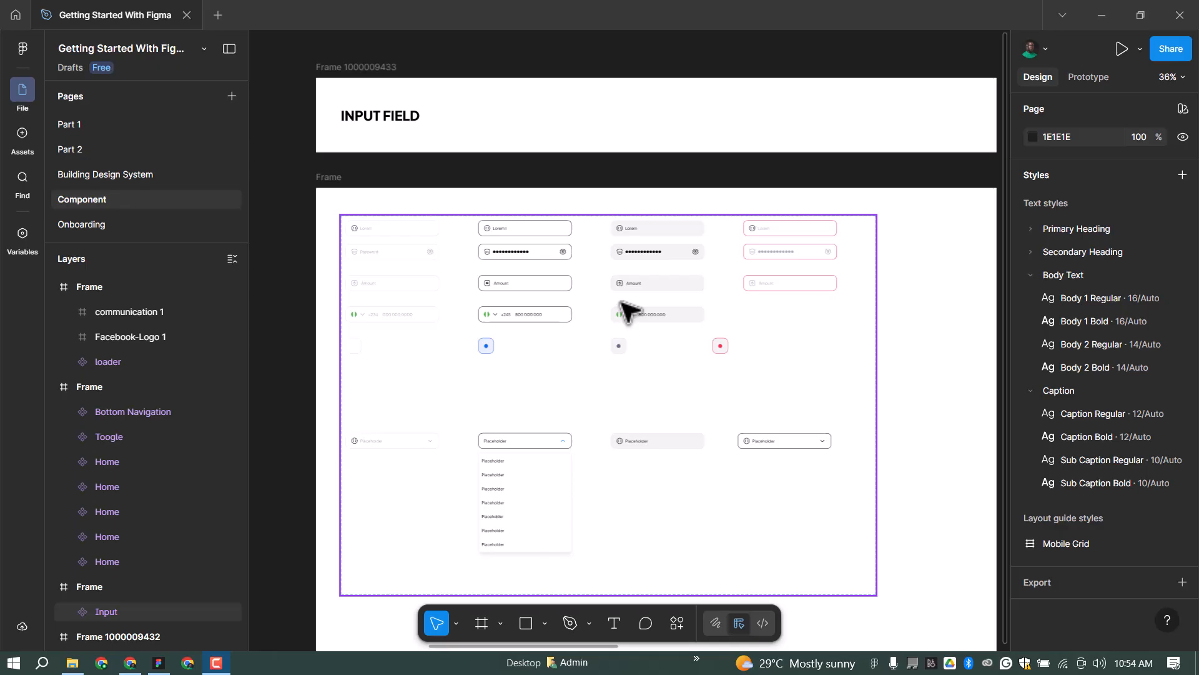
Deselect the Input component set and scroll around the canvas to survey the components.
{"action": "key", "text": "Escape"}
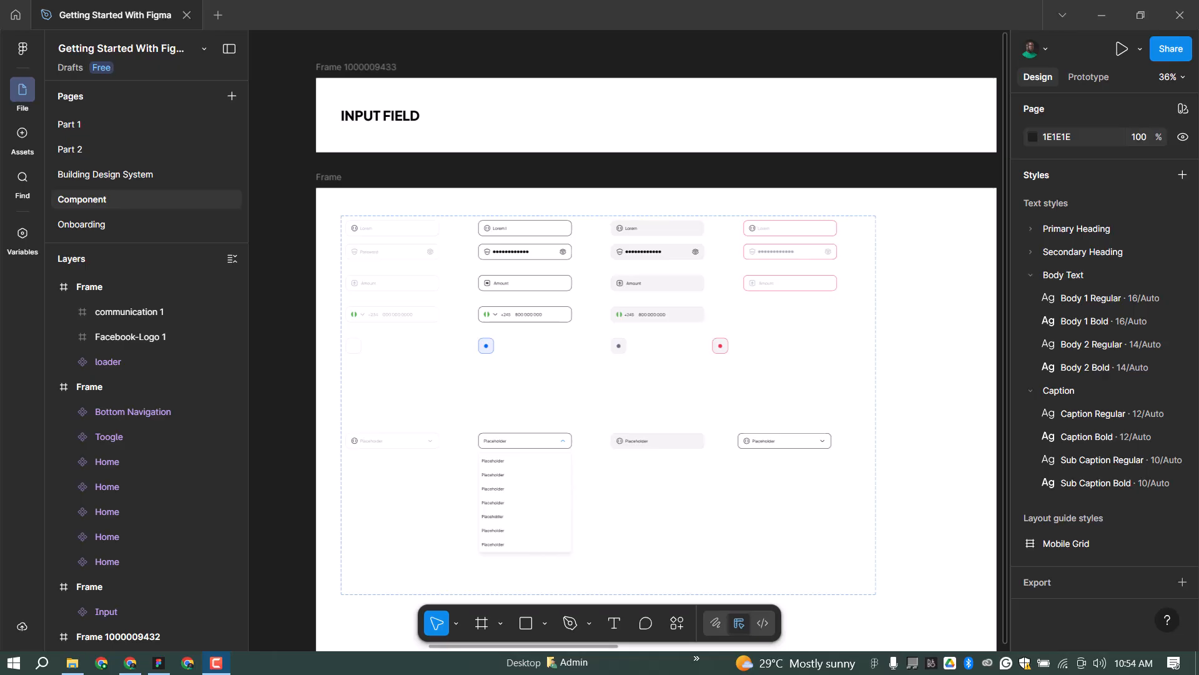
{"action": "scroll", "coordinate": [623, 340], "scroll_direction": "down", "scroll_amount": 5}
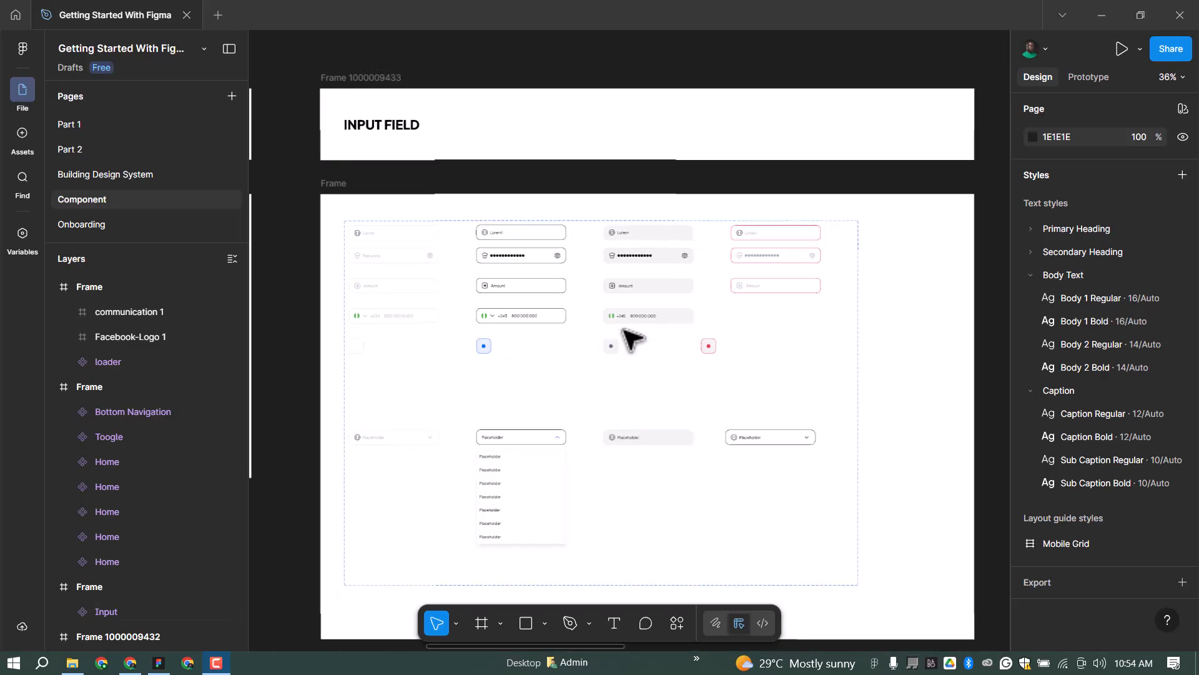
{"action": "scroll", "coordinate": [362, 372], "scroll_direction": "up", "scroll_amount": 3}
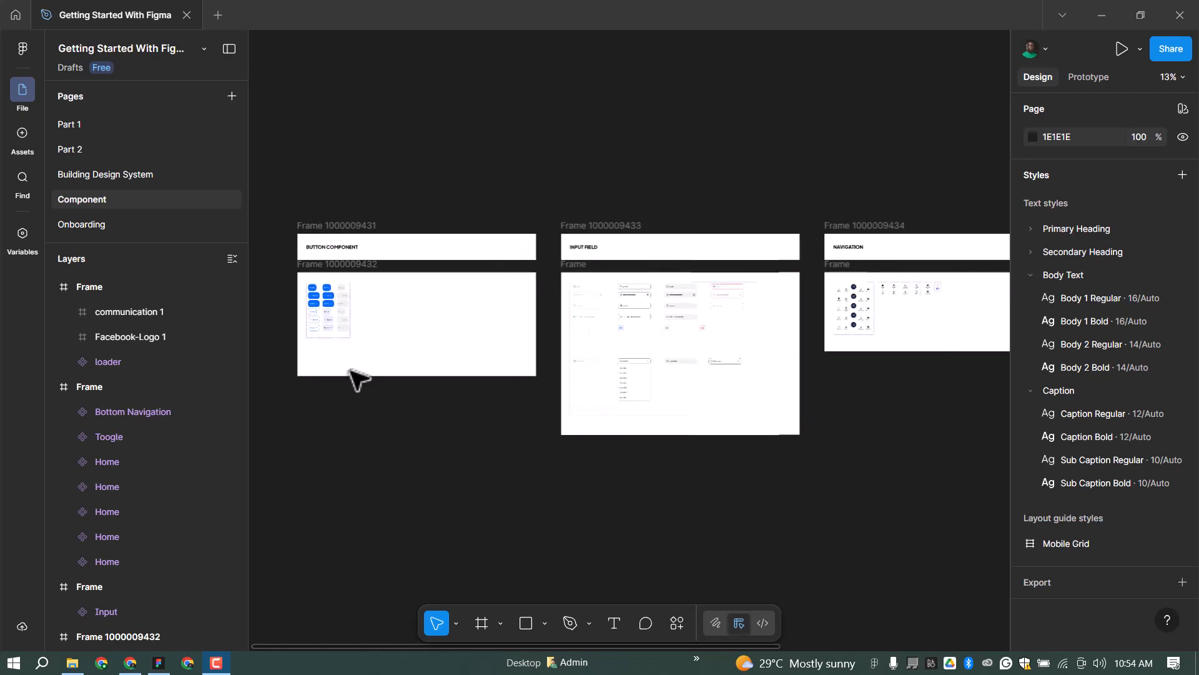
{"action": "scroll", "coordinate": [356, 330], "scroll_direction": "up", "scroll_amount": 3}
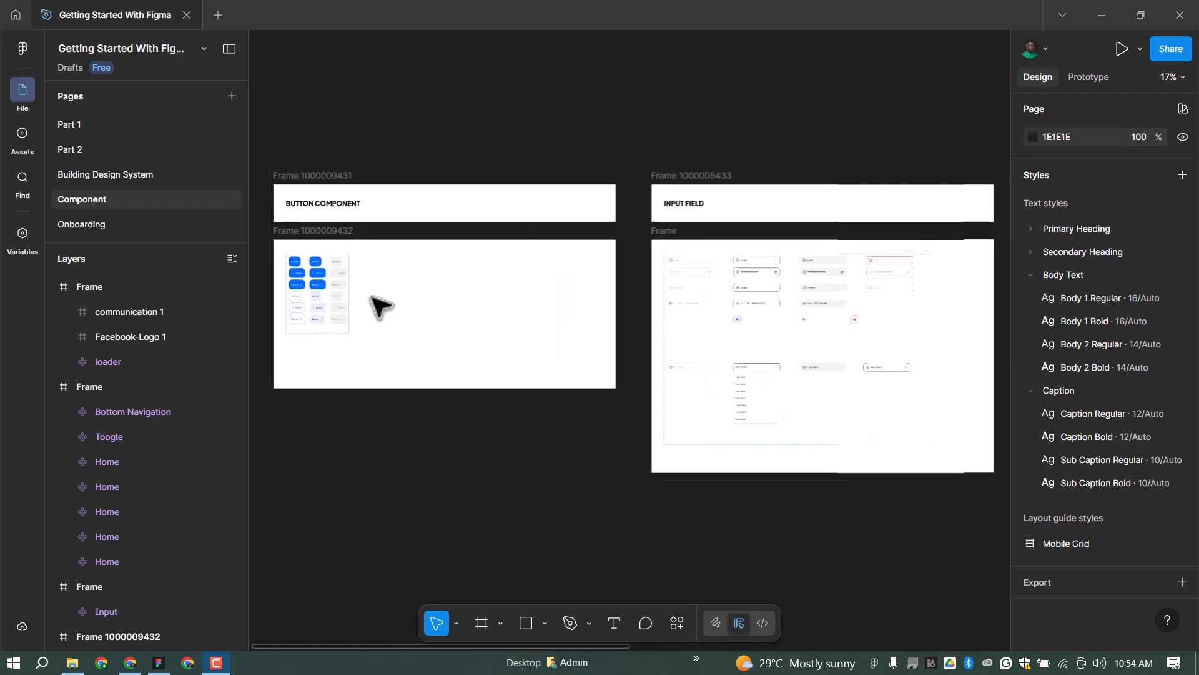
{"action": "scroll", "coordinate": [504, 255], "scroll_direction": "up", "scroll_amount": 10}
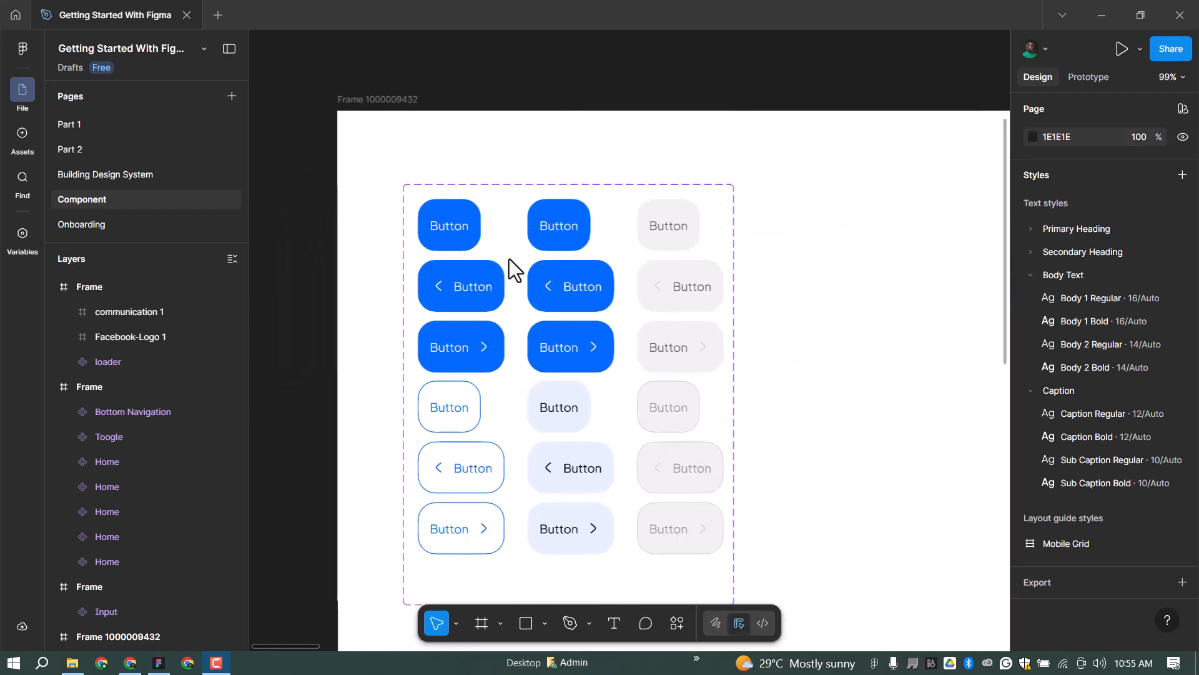
{"action": "scroll", "coordinate": [524, 253], "scroll_direction": "up", "scroll_amount": 2}
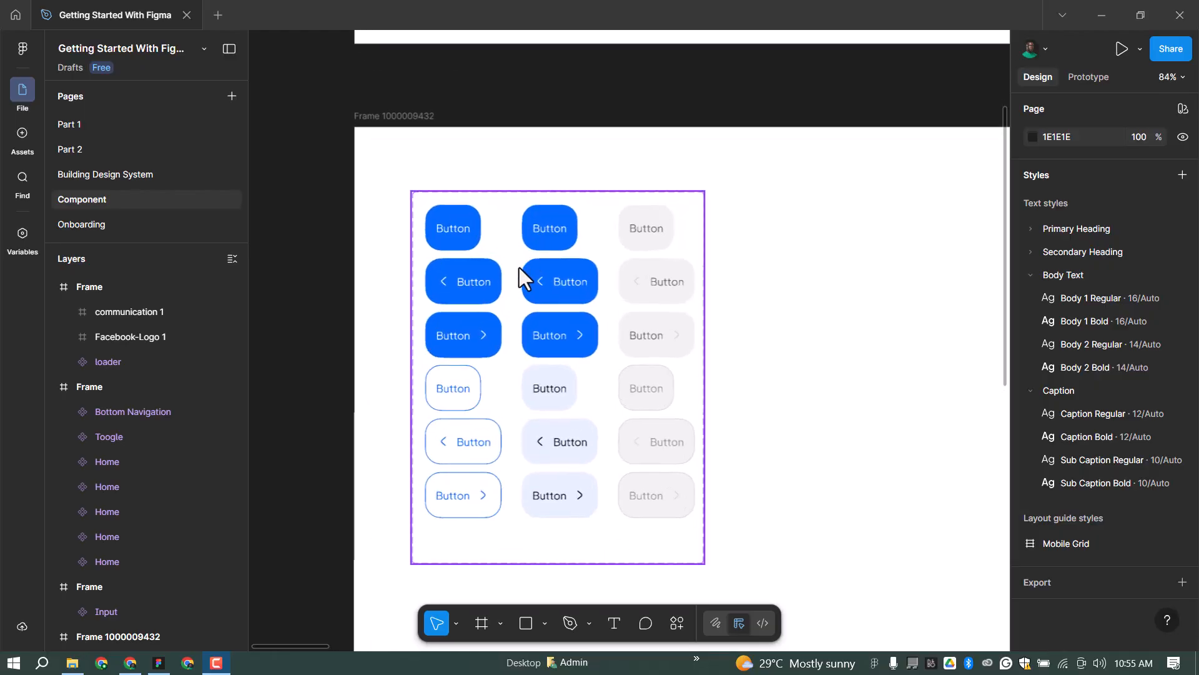
{"action": "scroll", "coordinate": [512, 279], "scroll_direction": "up", "scroll_amount": 2}
{"action": "scroll", "coordinate": [461, 225], "scroll_direction": "up", "scroll_amount": 2}
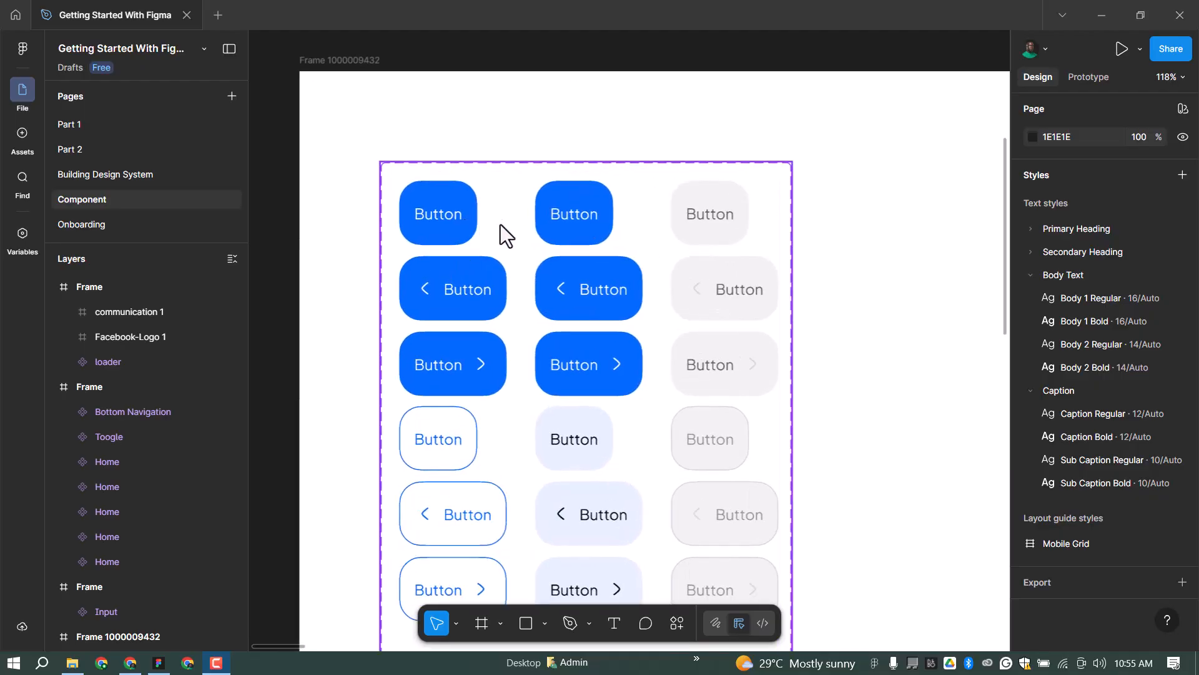
{"action": "scroll", "coordinate": [590, 168], "scroll_direction": "down", "scroll_amount": 2}
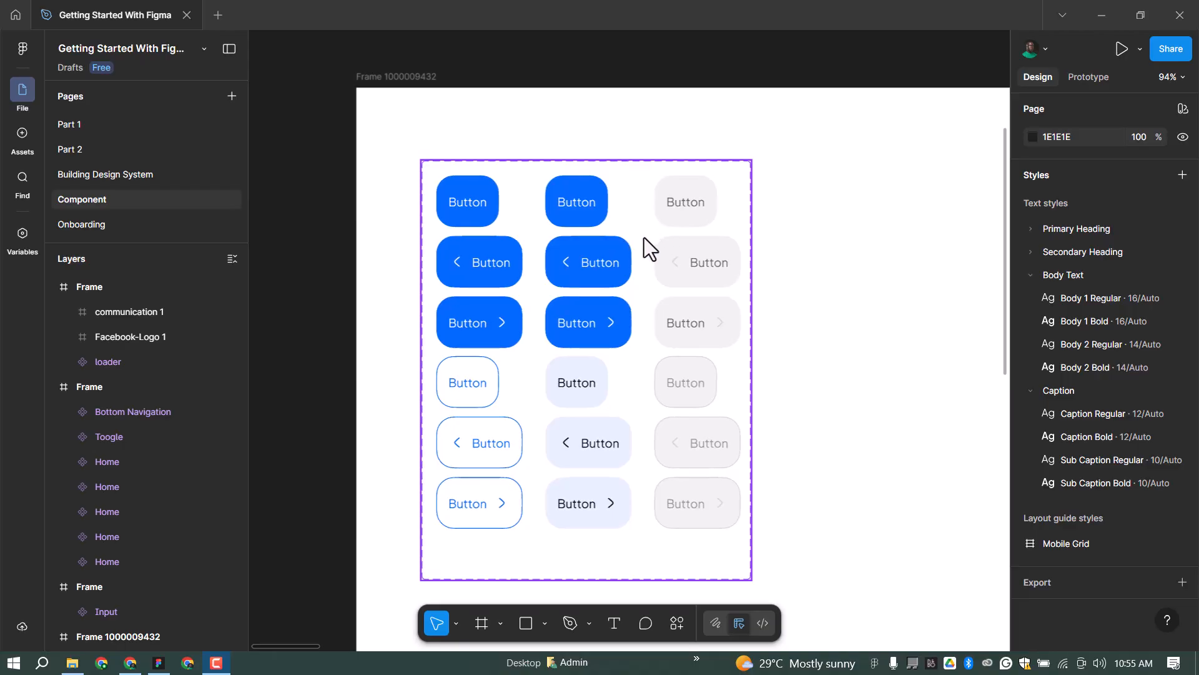
{"action": "scroll", "coordinate": [441, 316], "scroll_direction": "down", "scroll_amount": 6}
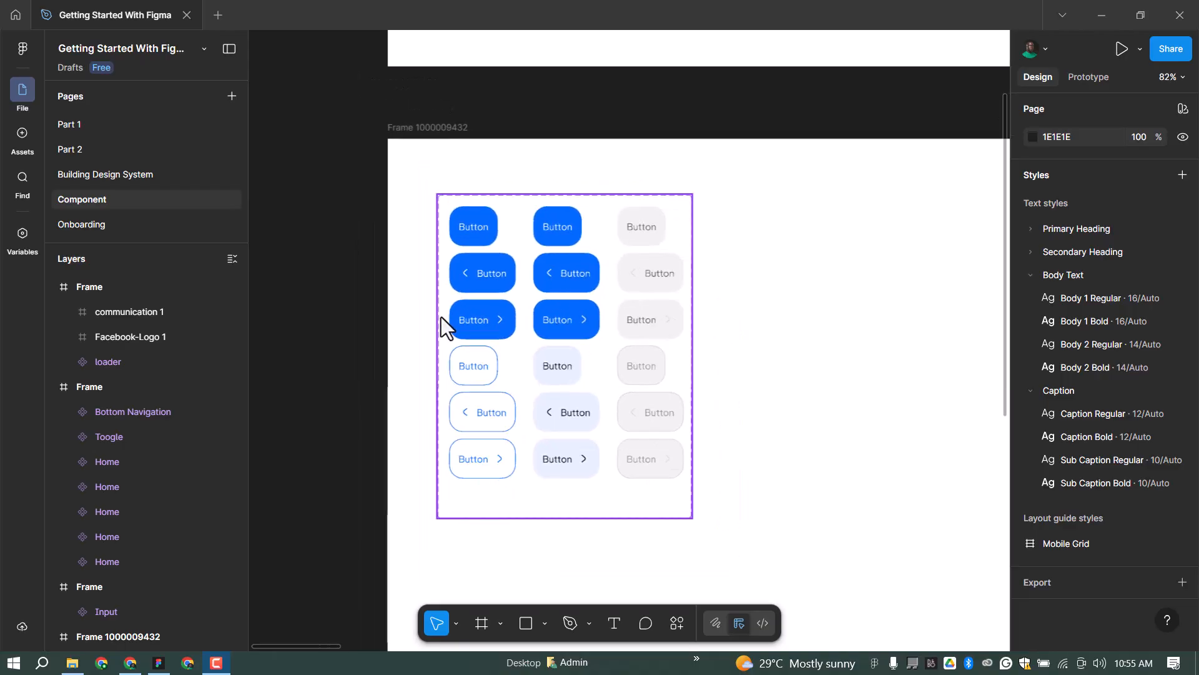
{"action": "scroll", "coordinate": [511, 219], "scroll_direction": "up", "scroll_amount": 2}
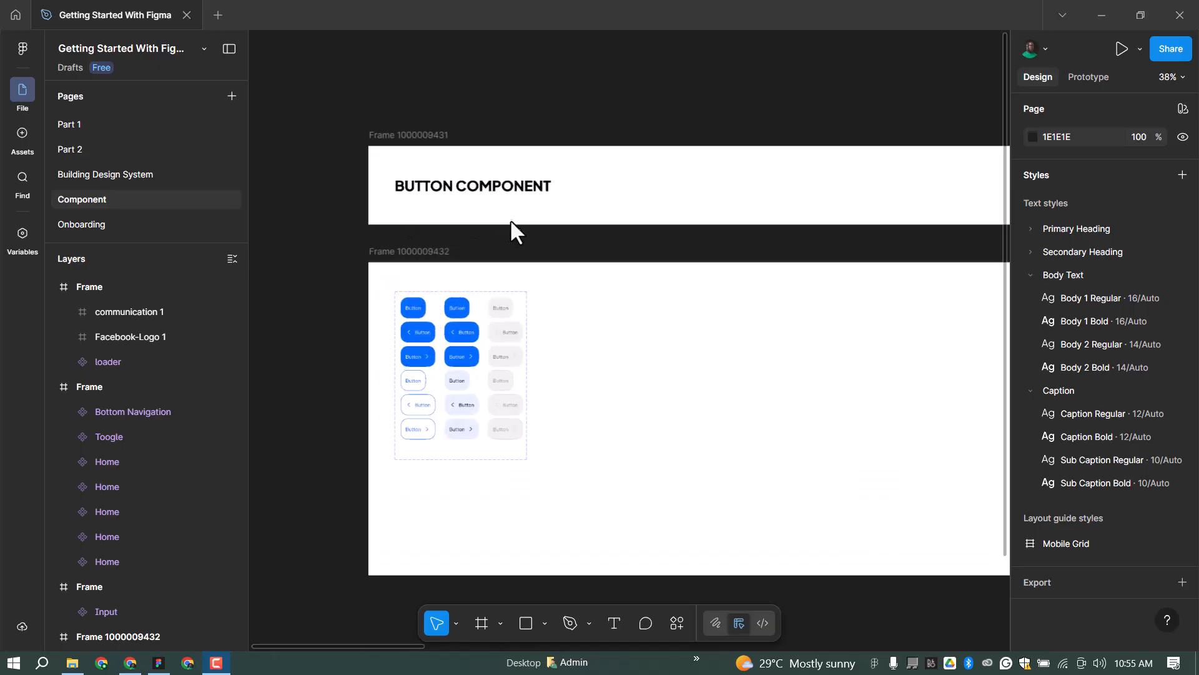
{"action": "scroll", "coordinate": [356, 272], "scroll_direction": "down", "scroll_amount": 3}
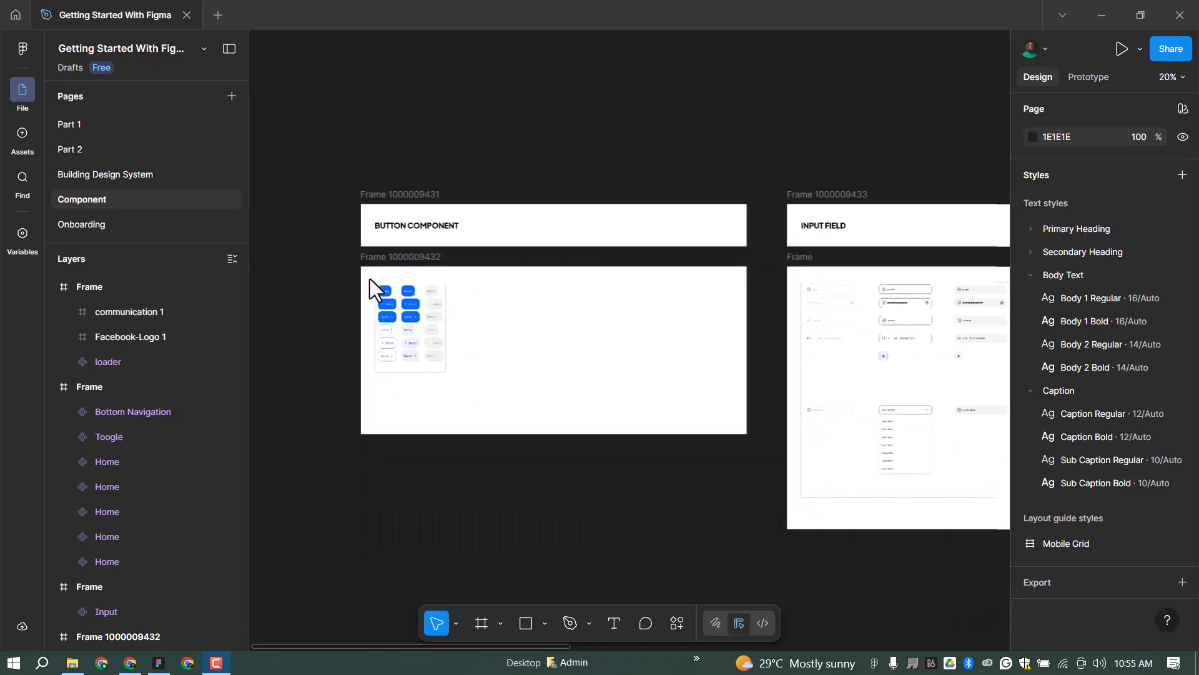
{"action": "scroll", "coordinate": [768, 386], "scroll_direction": "up", "scroll_amount": 2}
{"action": "scroll", "coordinate": [509, 209], "scroll_direction": "down", "scroll_amount": 3}
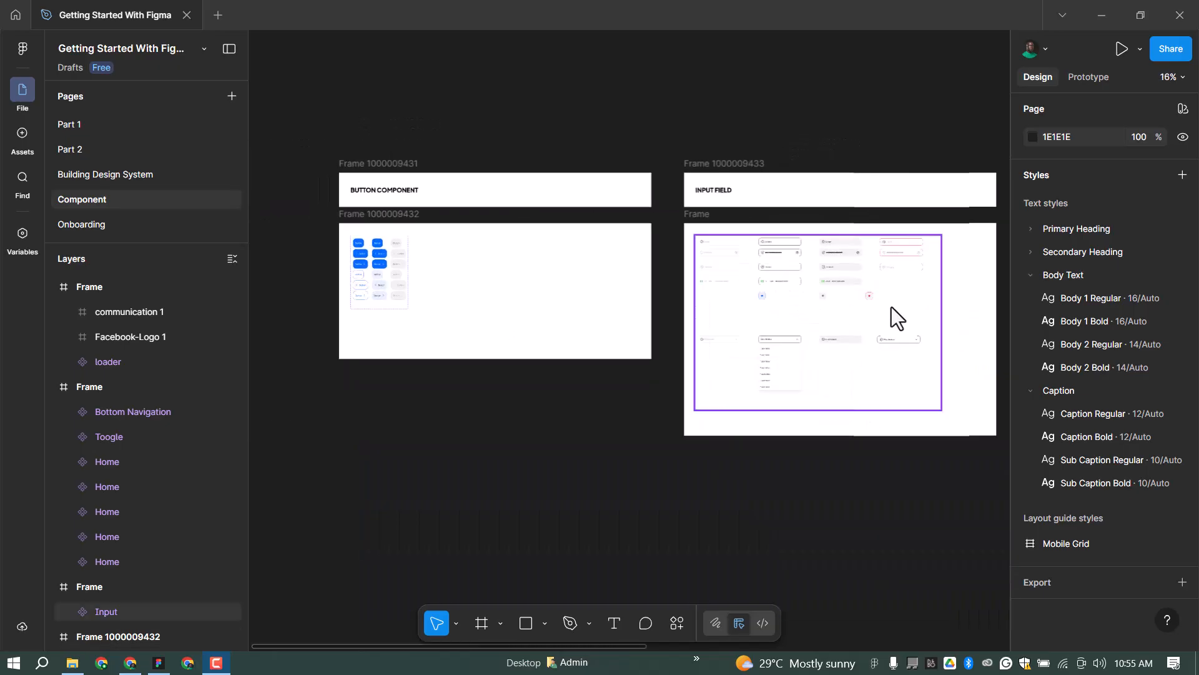
{"action": "scroll", "coordinate": [891, 306], "scroll_direction": "up", "scroll_amount": 2}
{"action": "scroll", "coordinate": [913, 270], "scroll_direction": "up", "scroll_amount": 3}
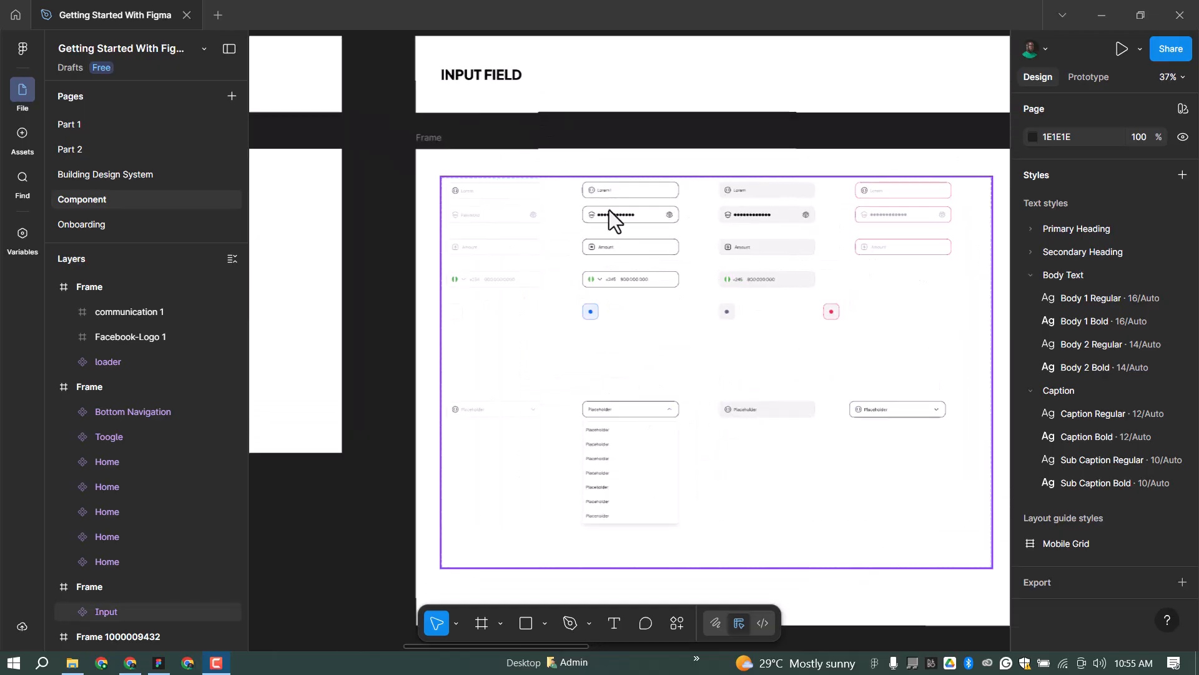
{"action": "scroll", "coordinate": [612, 200], "scroll_direction": "up", "scroll_amount": 2}
{"action": "scroll", "coordinate": [617, 186], "scroll_direction": "up", "scroll_amount": 2}
{"action": "scroll", "coordinate": [516, 224], "scroll_direction": "down", "scroll_amount": 2}
{"action": "scroll", "coordinate": [613, 216], "scroll_direction": "up", "scroll_amount": 1}
{"action": "scroll", "coordinate": [625, 211], "scroll_direction": "up", "scroll_amount": 2}
{"action": "scroll", "coordinate": [445, 242], "scroll_direction": "down", "scroll_amount": 1}
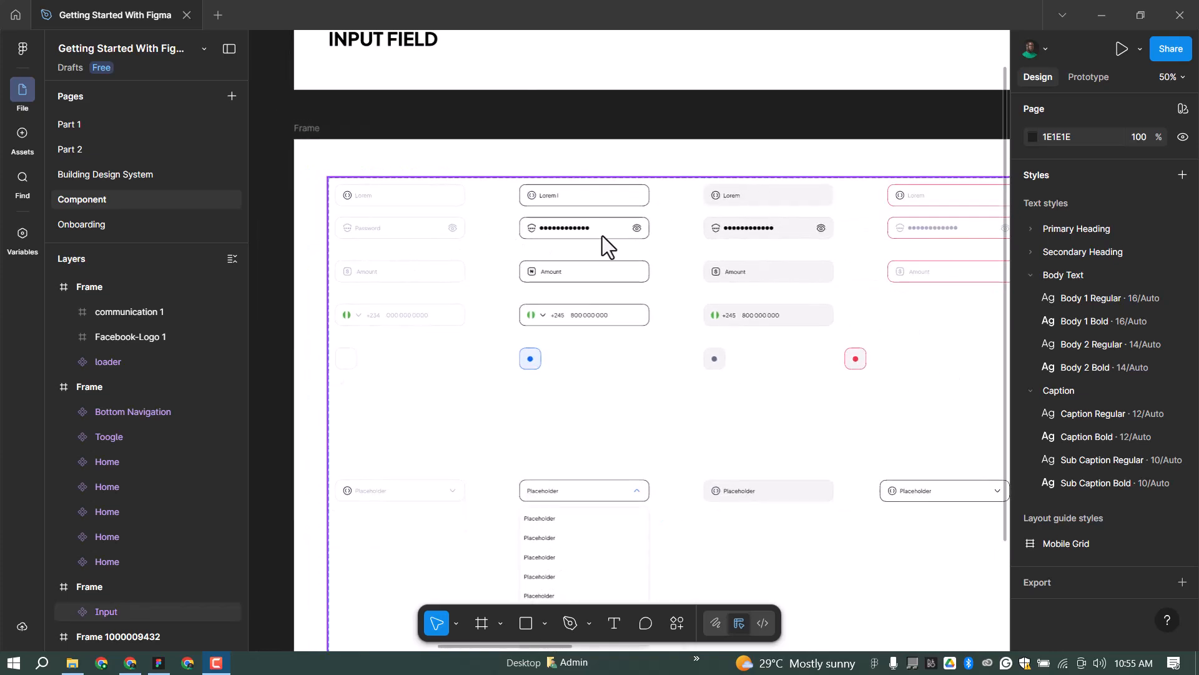
{"action": "scroll", "coordinate": [875, 238], "scroll_direction": "down", "scroll_amount": 4}
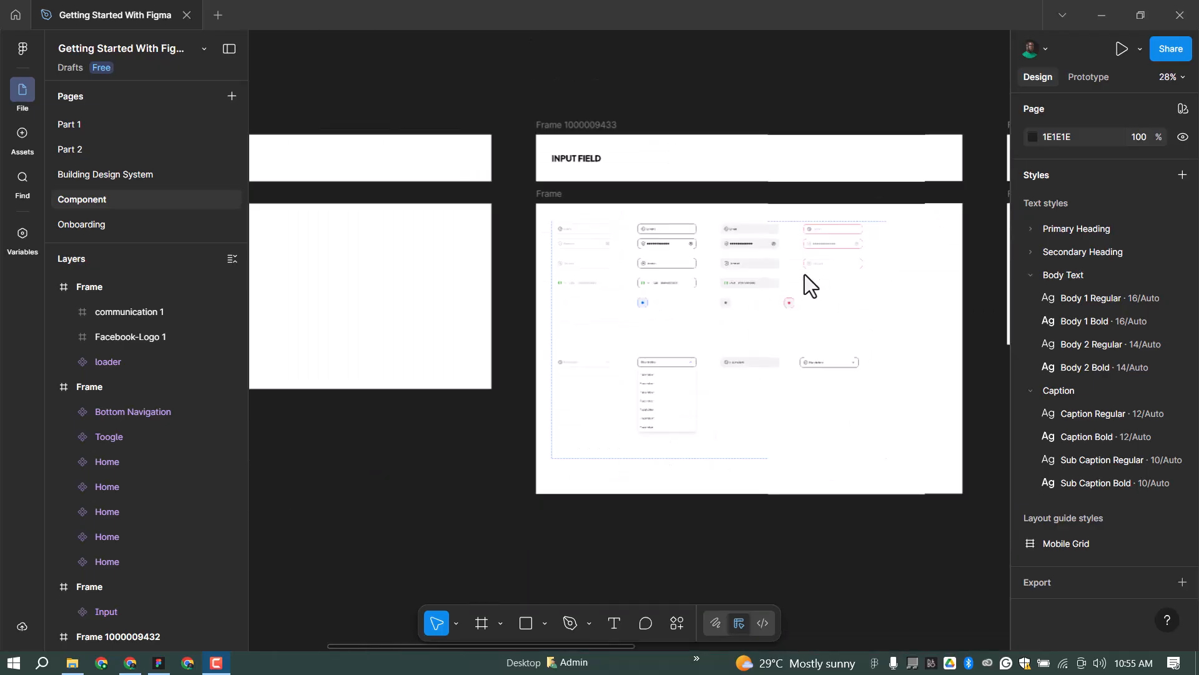
{"action": "scroll", "coordinate": [688, 239], "scroll_direction": "up", "scroll_amount": 2}
{"action": "scroll", "coordinate": [689, 239], "scroll_direction": "up", "scroll_amount": 2}
{"action": "scroll", "coordinate": [365, 323], "scroll_direction": "down", "scroll_amount": 8}
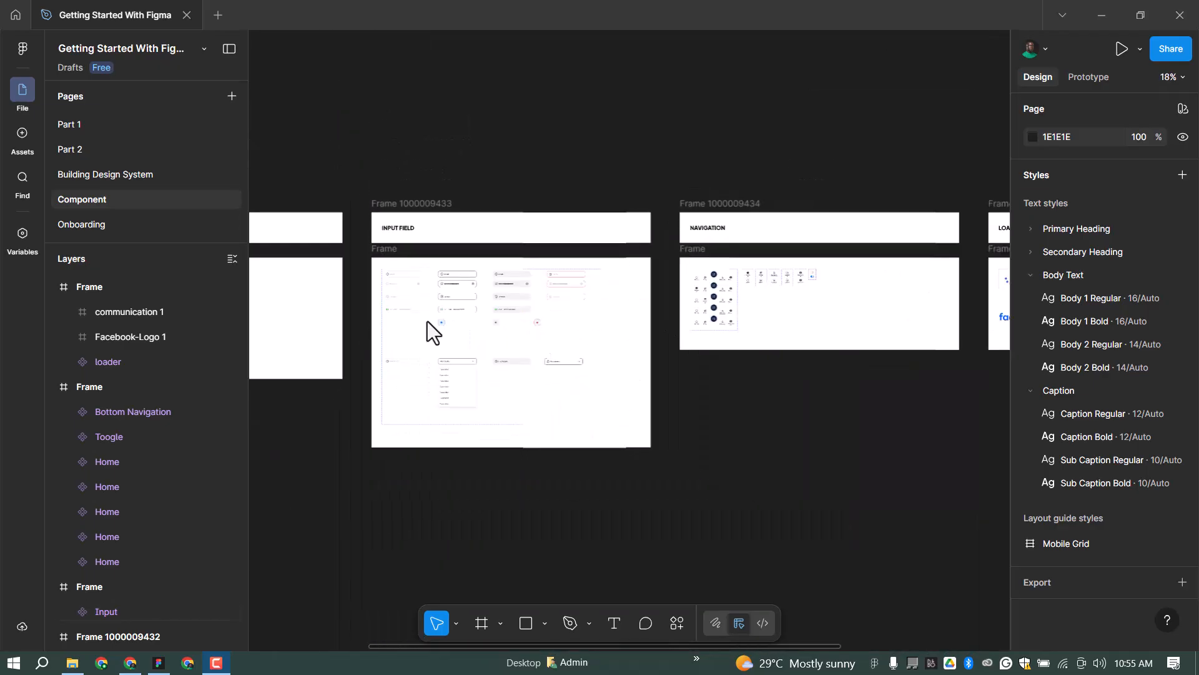
{"action": "scroll", "coordinate": [681, 294], "scroll_direction": "up", "scroll_amount": 3}
{"action": "scroll", "coordinate": [647, 298], "scroll_direction": "up", "scroll_amount": 5}
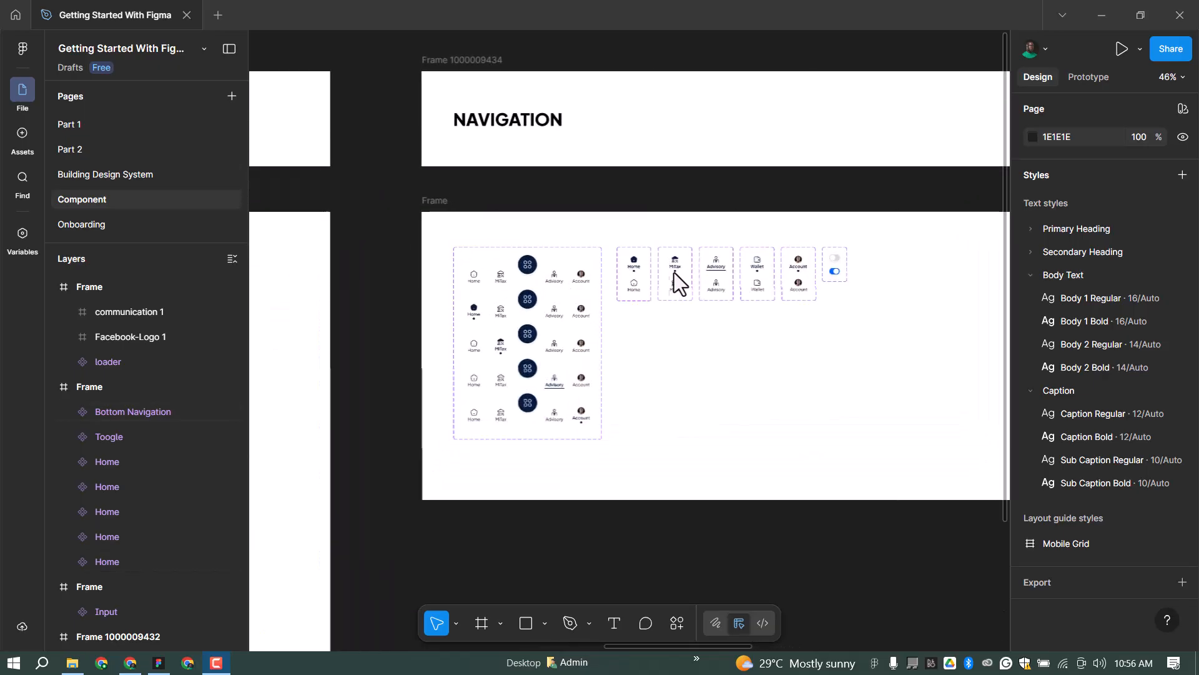
{"action": "scroll", "coordinate": [668, 282], "scroll_direction": "up", "scroll_amount": 2}
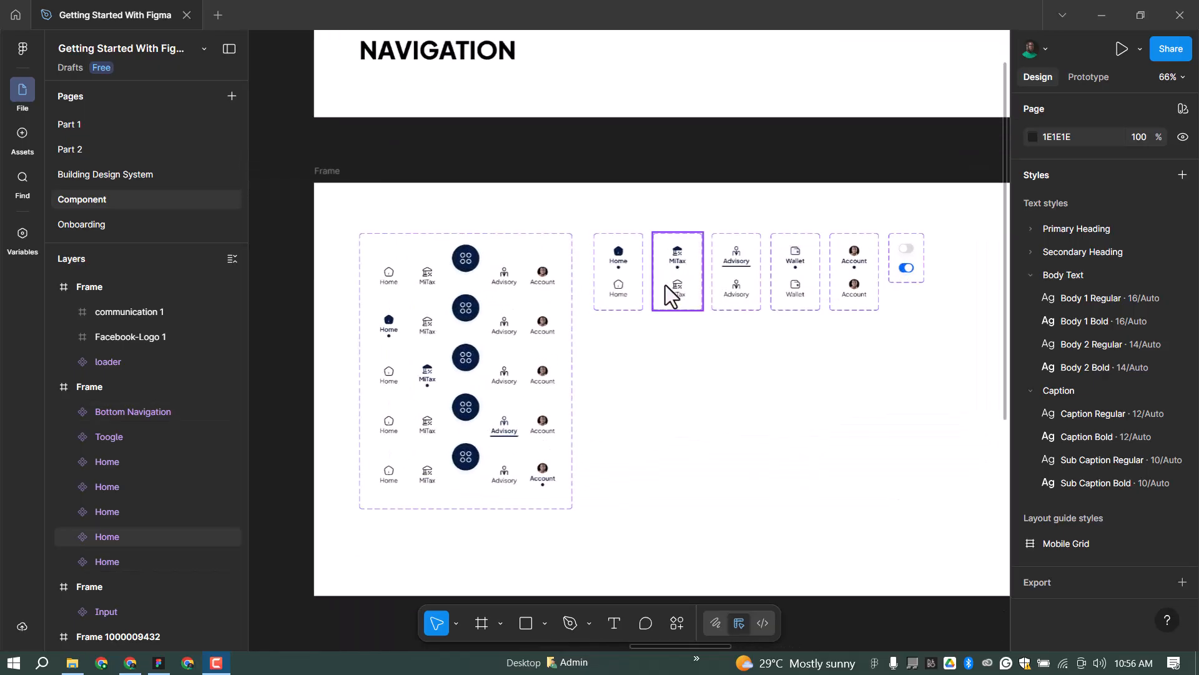
{"action": "scroll", "coordinate": [507, 295], "scroll_direction": "up", "scroll_amount": 2}
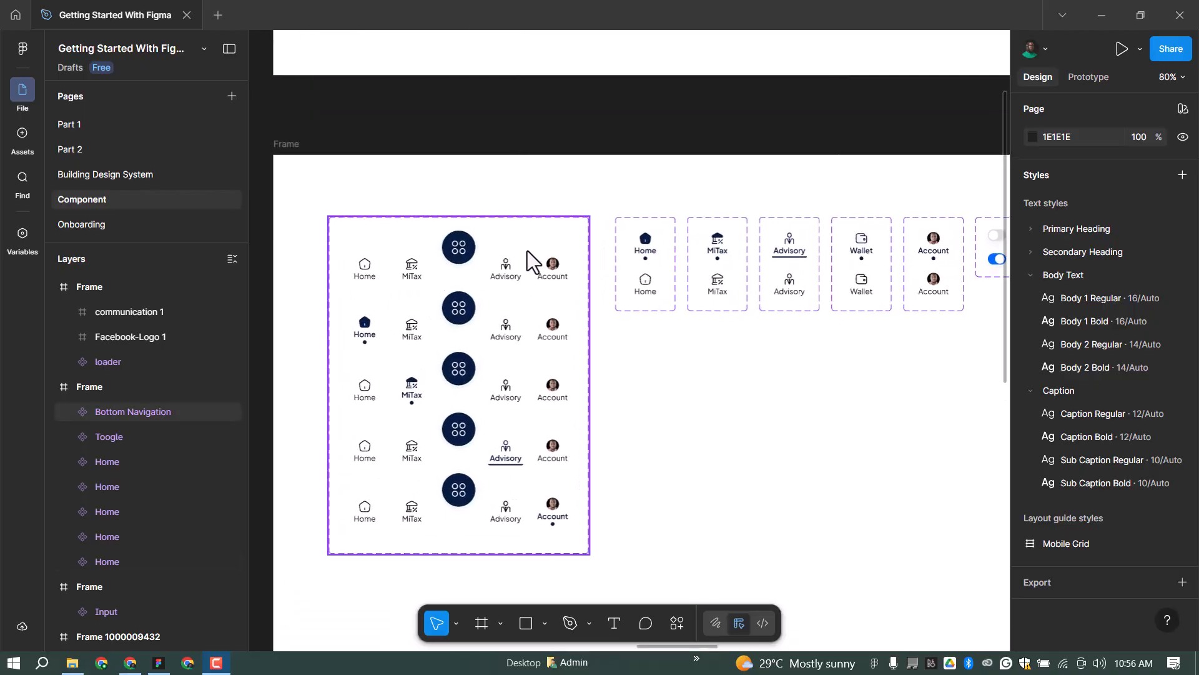
{"action": "scroll", "coordinate": [485, 293], "scroll_direction": "down", "scroll_amount": 4}
Inspect the Bottom Navigation component set, its small Home variant, and the loader component.
{"action": "left_click", "coordinate": [487, 295]}
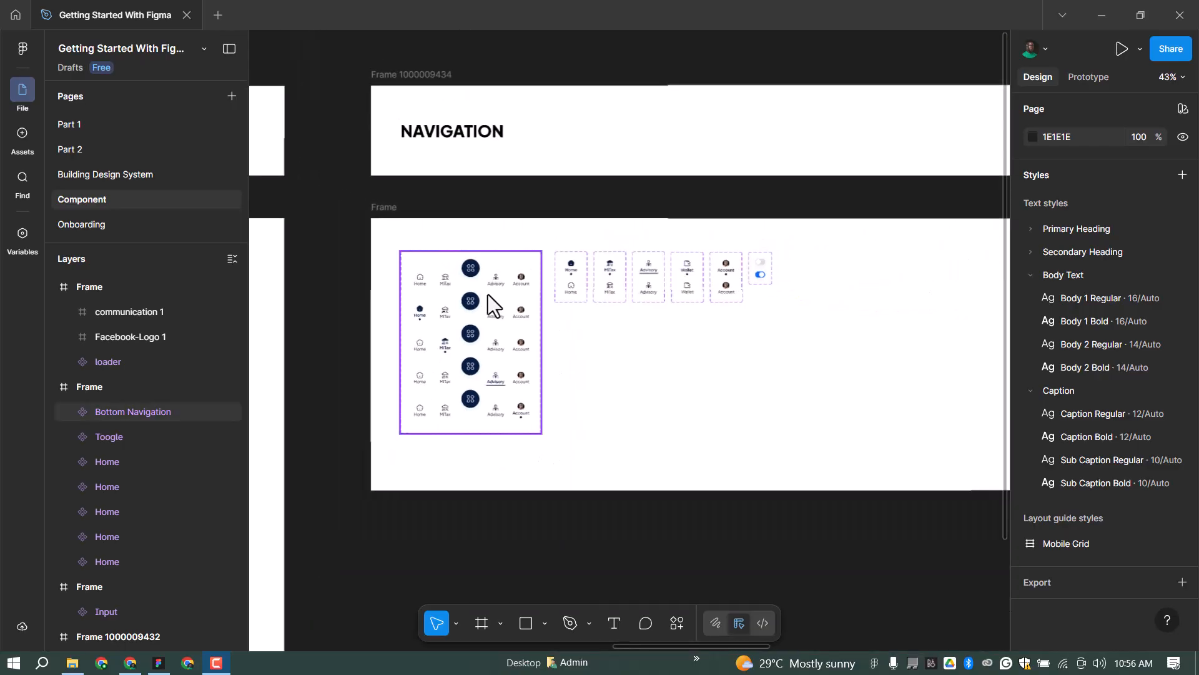
{"action": "scroll", "coordinate": [489, 295], "scroll_direction": "down", "scroll_amount": 3}
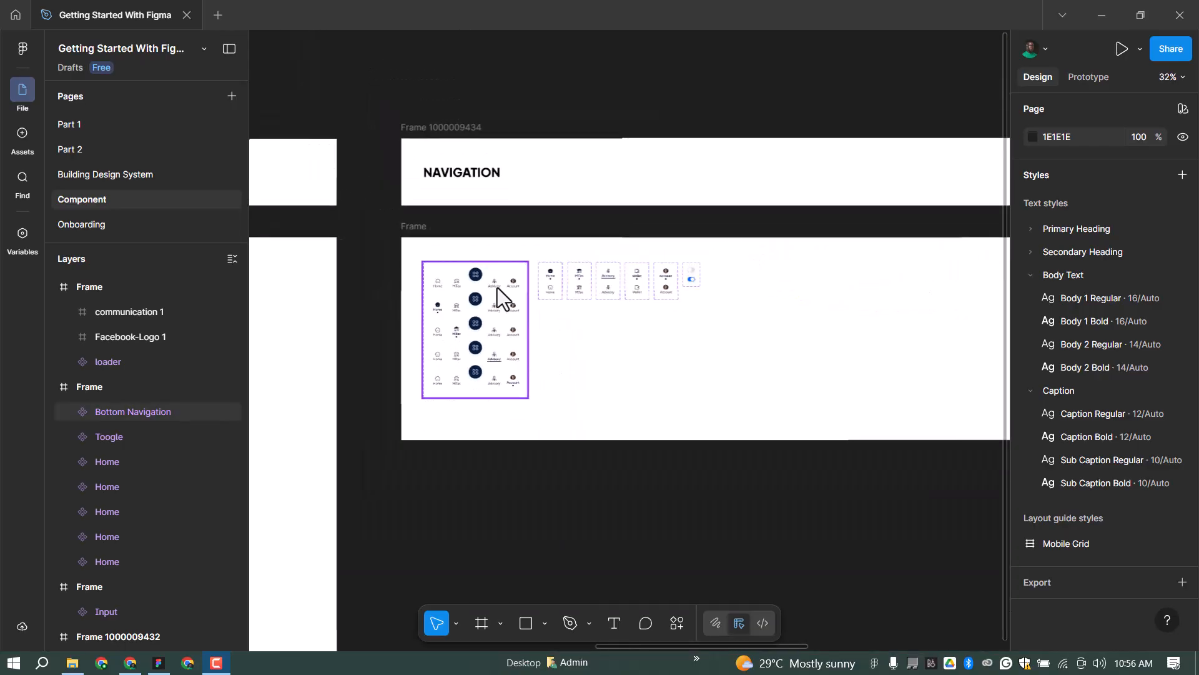
{"action": "left_click", "coordinate": [537, 283]}
{"action": "scroll", "coordinate": [416, 295], "scroll_direction": "down", "scroll_amount": 1}
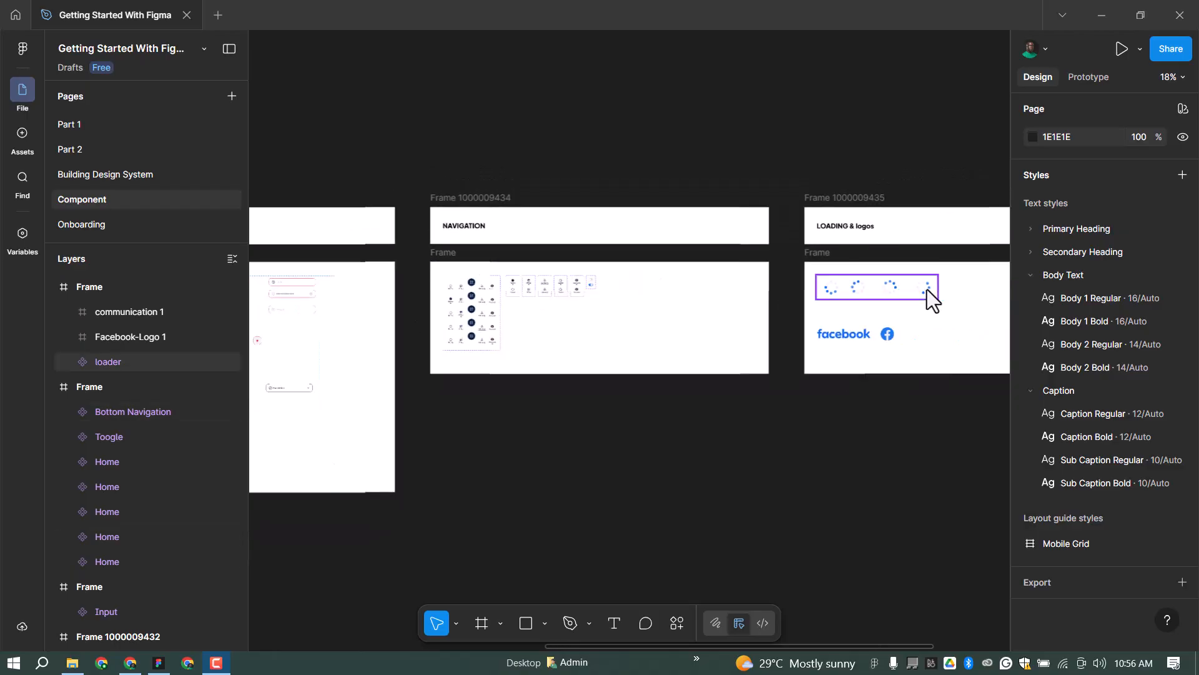
{"action": "scroll", "coordinate": [949, 289], "scroll_direction": "up", "scroll_amount": 2}
{"action": "scroll", "coordinate": [947, 288], "scroll_direction": "up", "scroll_amount": 4}
{"action": "left_click", "coordinate": [614, 282]}
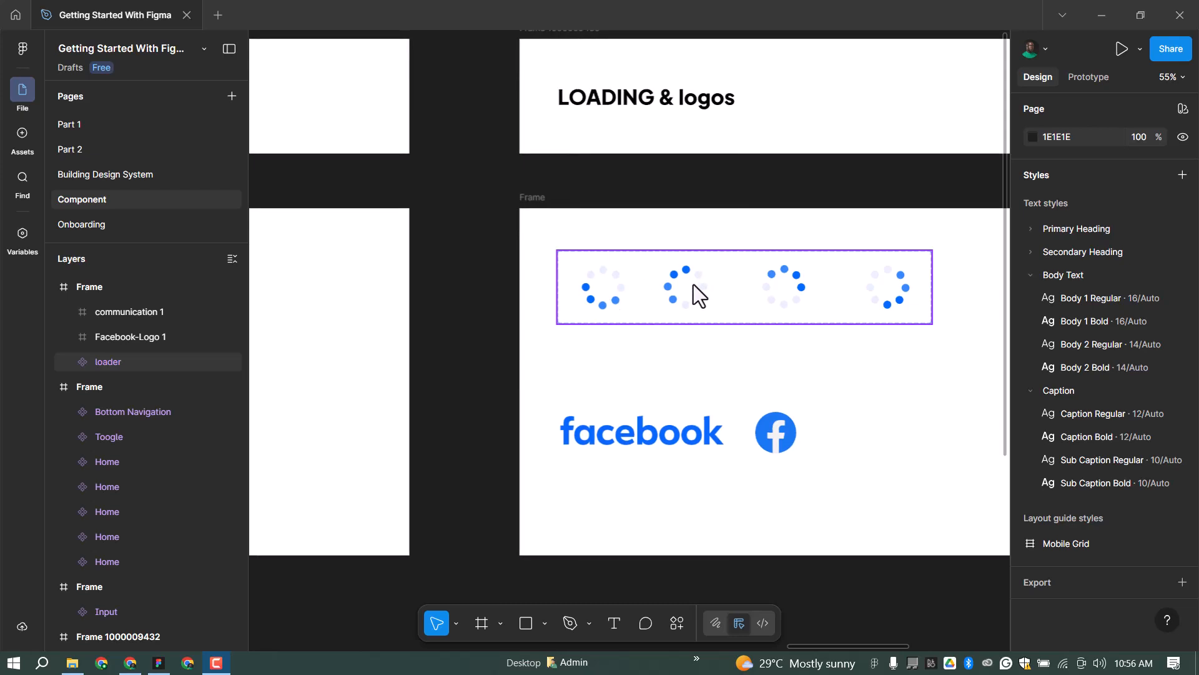
Pan across the canvas to bring the Button Component frame into view.
{"action": "scroll", "coordinate": [694, 284], "scroll_direction": "down", "scroll_amount": 3}
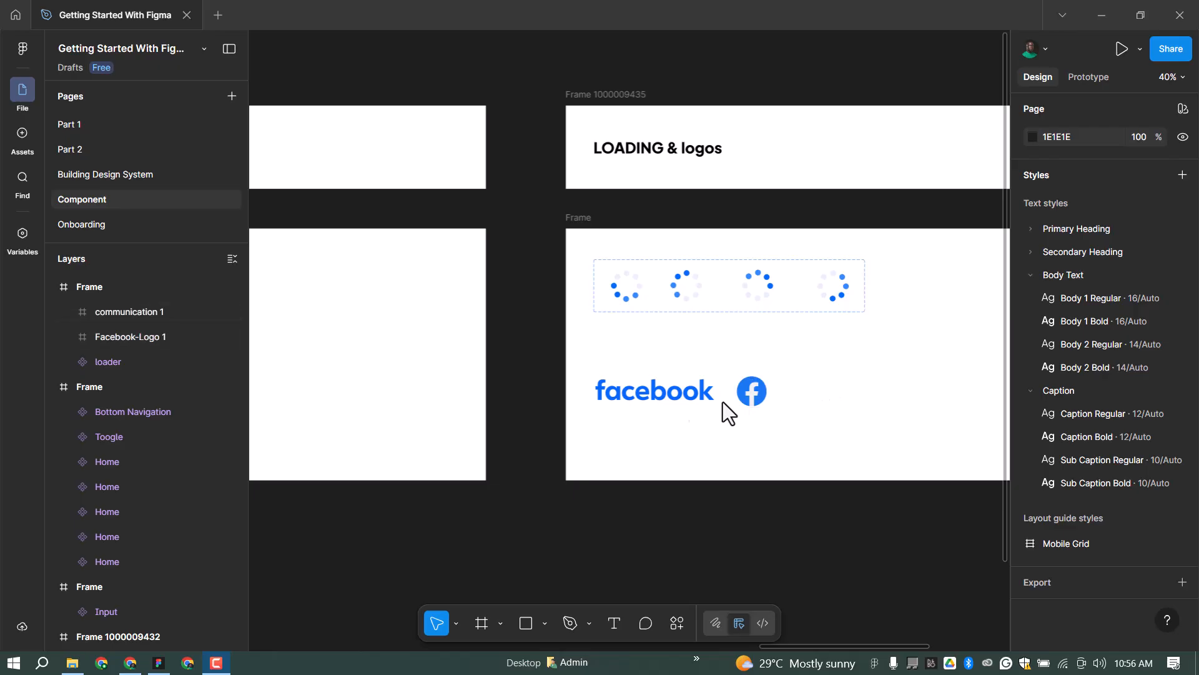
{"action": "scroll", "coordinate": [688, 235], "scroll_direction": "down", "scroll_amount": 1}
{"action": "scroll", "coordinate": [702, 250], "scroll_direction": "down", "scroll_amount": 5}
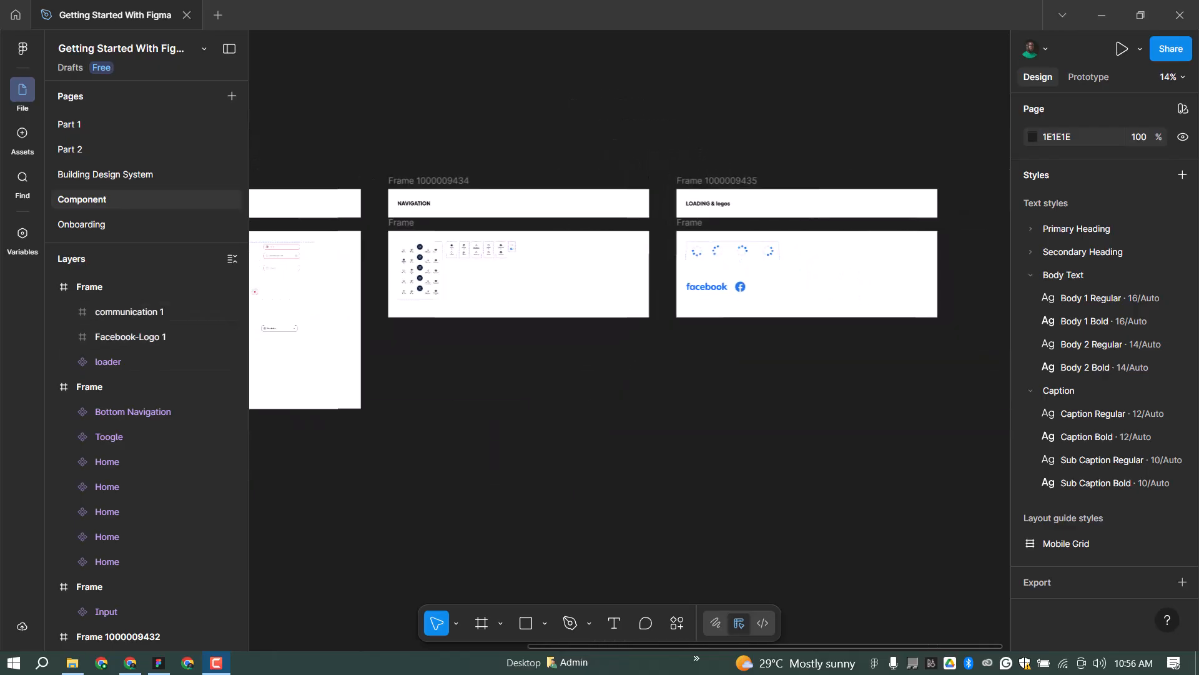
{"action": "scroll", "coordinate": [900, 347], "scroll_direction": "down", "scroll_amount": 1}
{"action": "scroll", "coordinate": [893, 319], "scroll_direction": "down", "scroll_amount": 1}
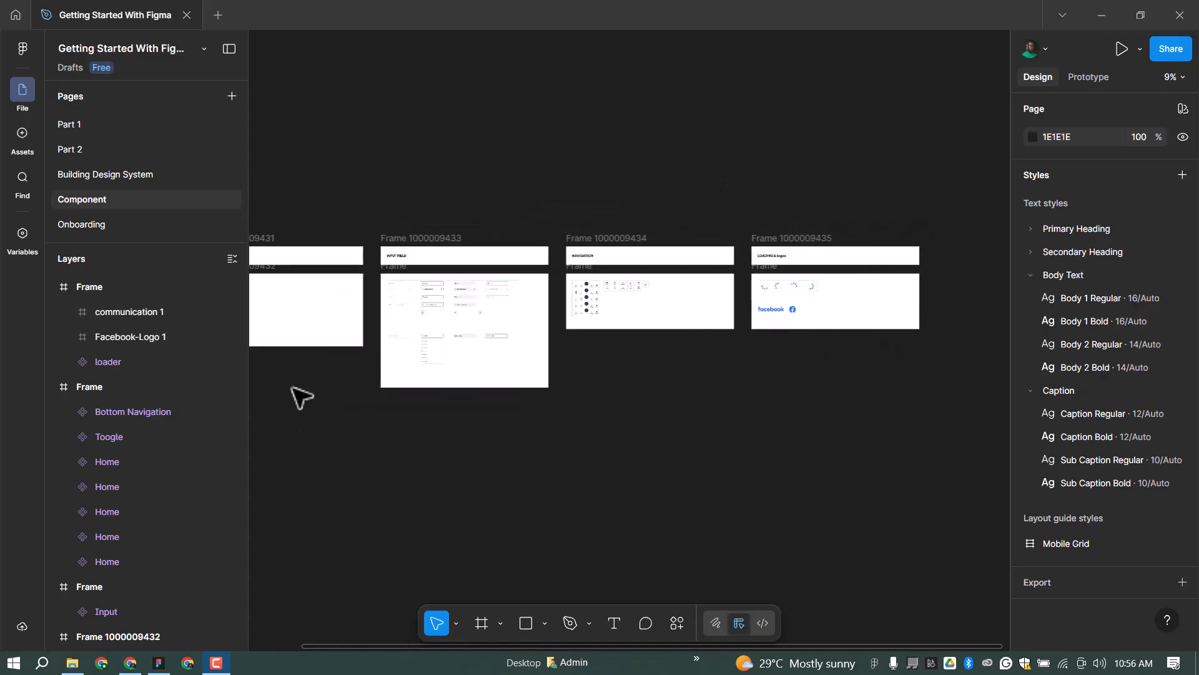
{"action": "scroll", "coordinate": [279, 302], "scroll_direction": "up", "scroll_amount": 3}
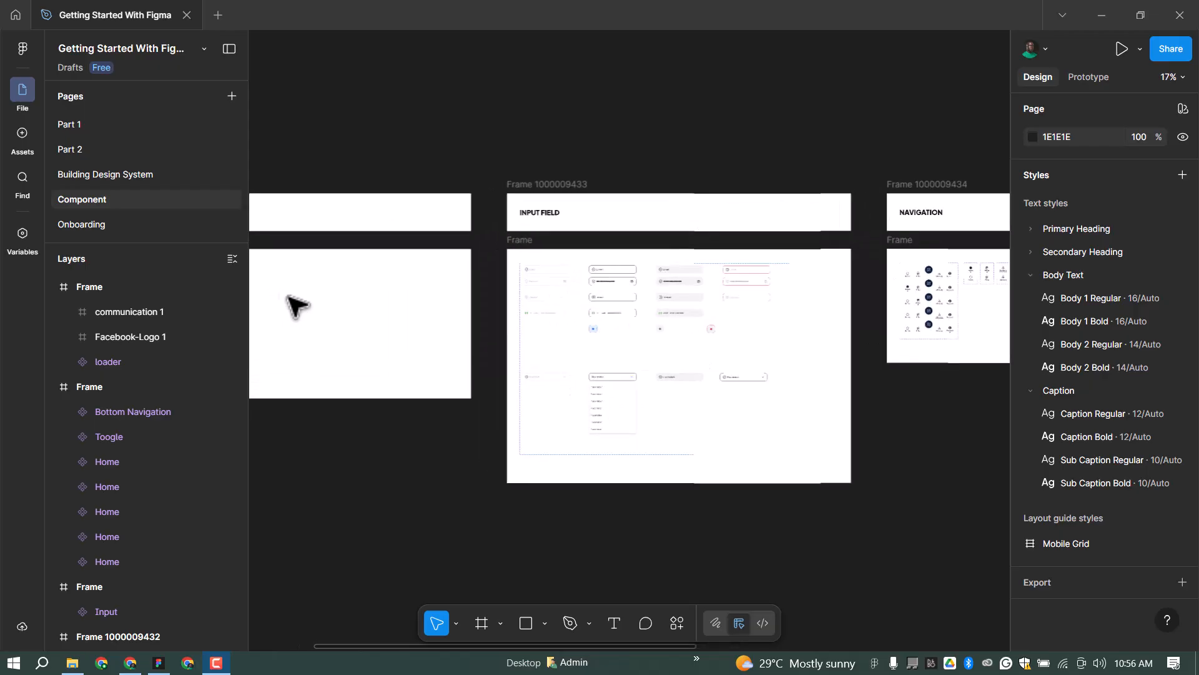
{"action": "scroll", "coordinate": [282, 292], "scroll_direction": "up", "scroll_amount": 1}
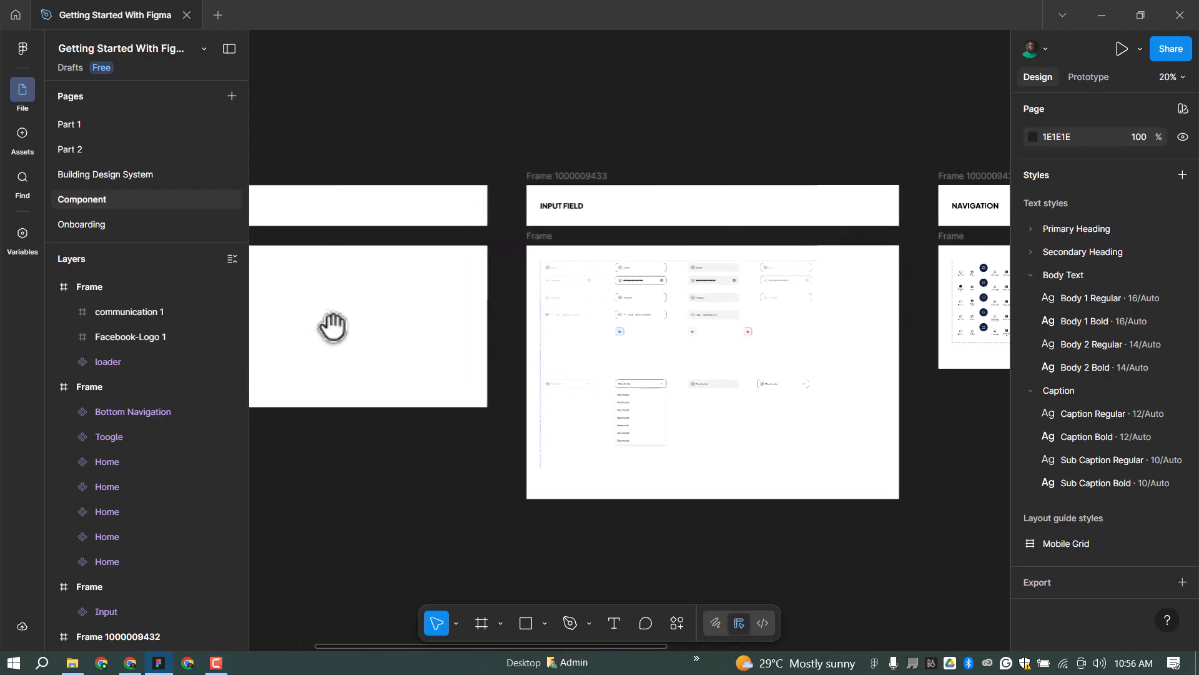
{"action": "left_click_drag", "start_coordinate": [328, 324], "coordinate": [570, 335]}
{"action": "scroll", "coordinate": [356, 301], "scroll_direction": "up", "scroll_amount": 4}
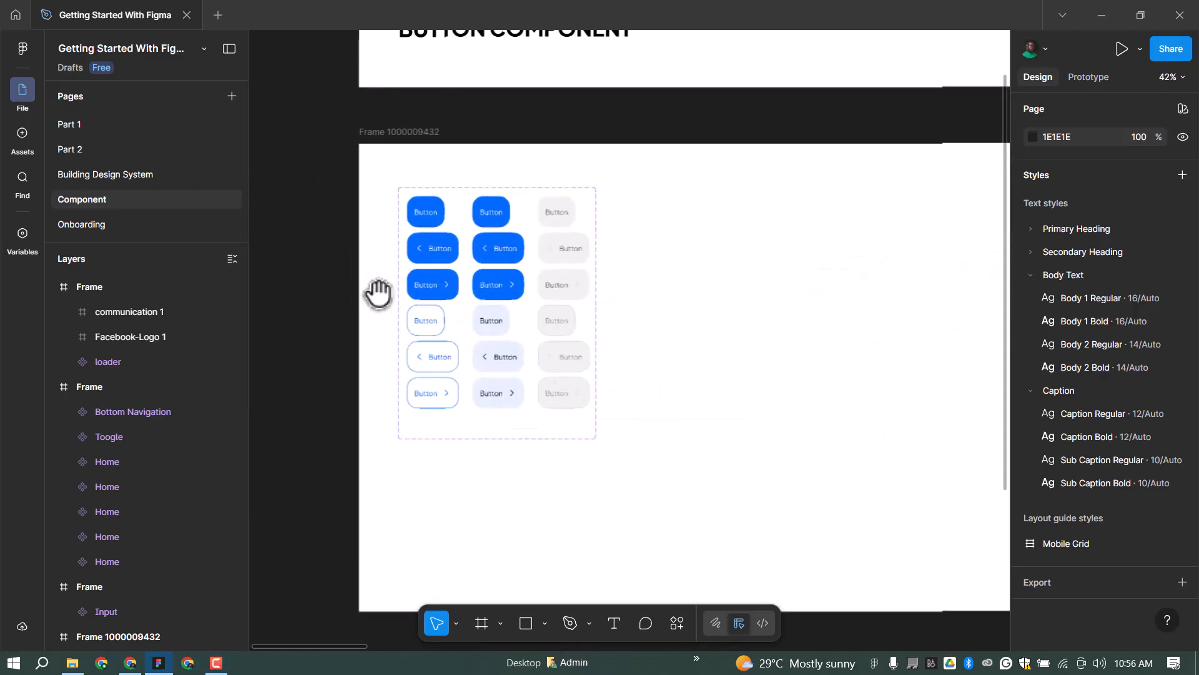
{"action": "scroll", "coordinate": [379, 293], "scroll_direction": "up", "scroll_amount": 2}
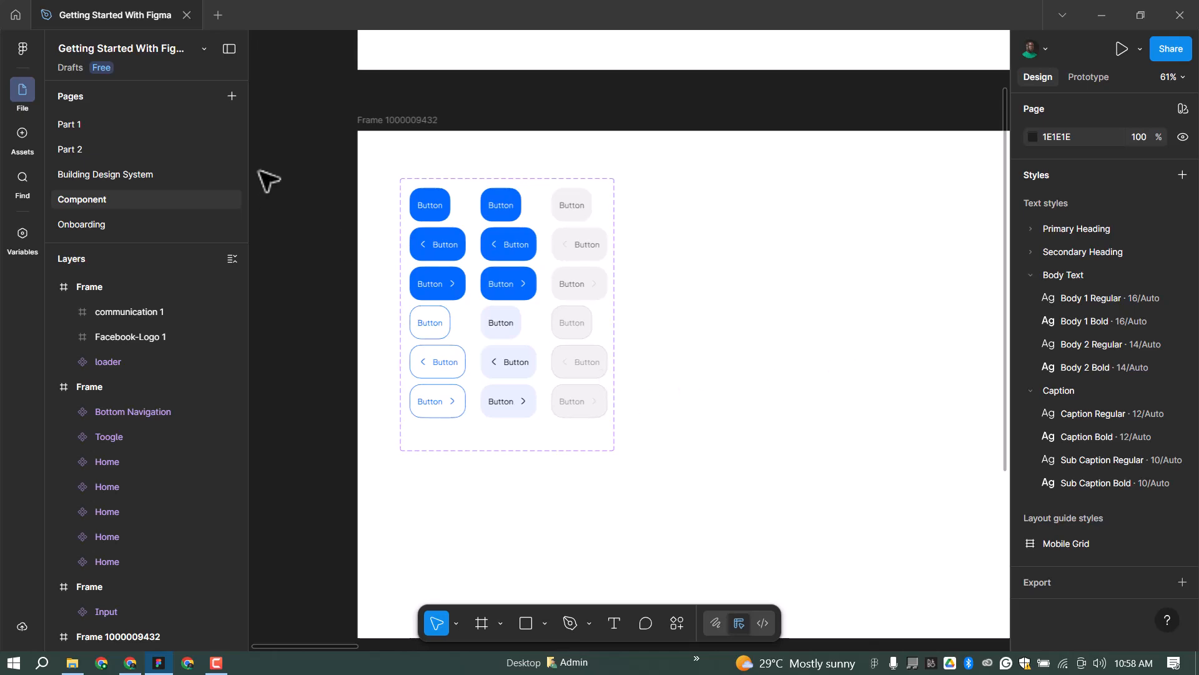
Select the first Fill, Primary variant and show its Radius variables (0, 8, 12, 14, 20, 48, 100).
{"action": "scroll", "coordinate": [400, 231], "scroll_direction": "up", "scroll_amount": 5}
{"action": "scroll", "coordinate": [489, 213], "scroll_direction": "up", "scroll_amount": 4}
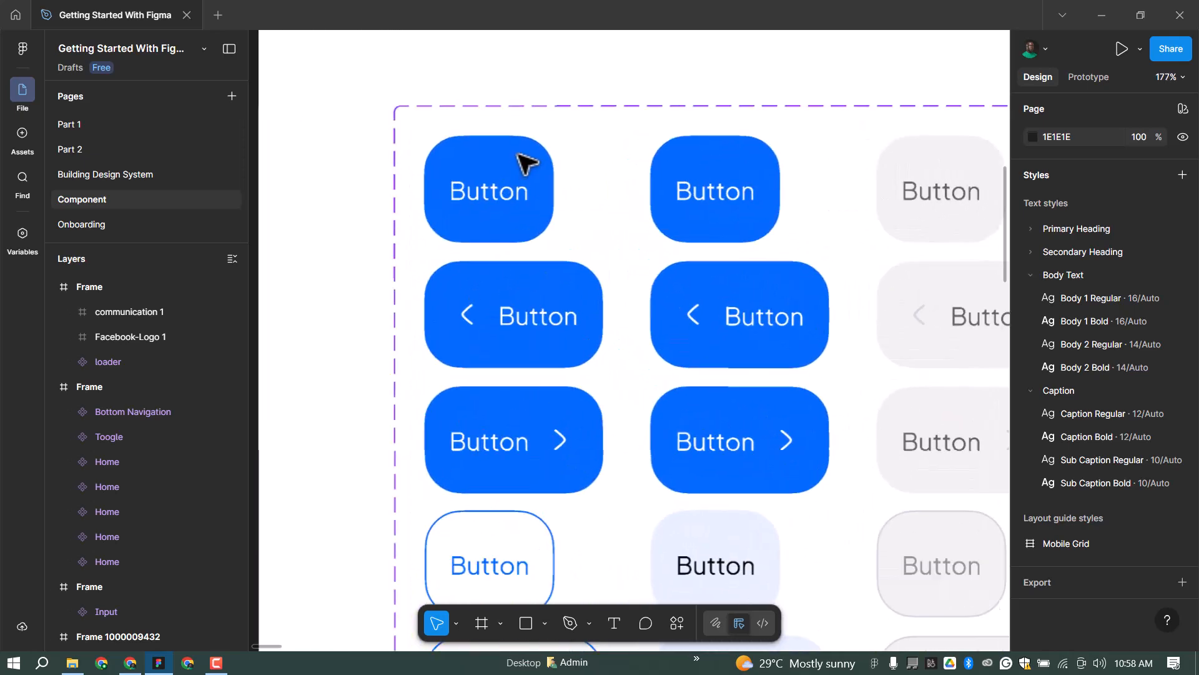
{"action": "left_click", "coordinate": [529, 165]}
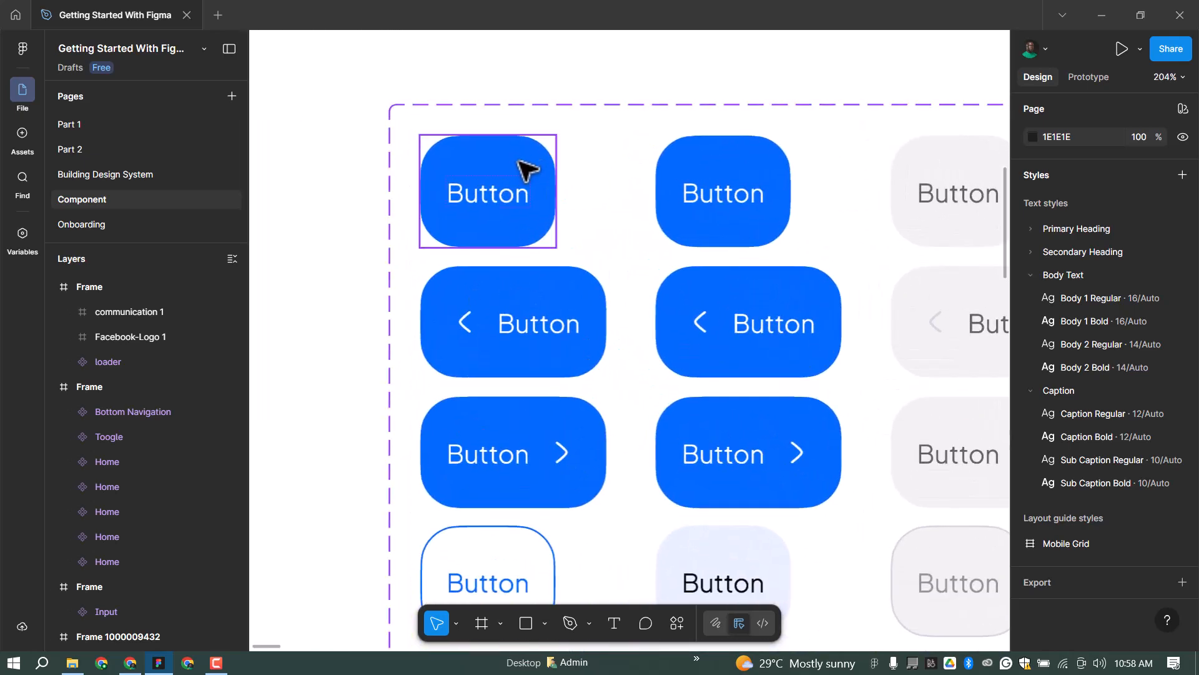
{"action": "scroll", "coordinate": [1114, 546], "scroll_direction": "down", "scroll_amount": 4}
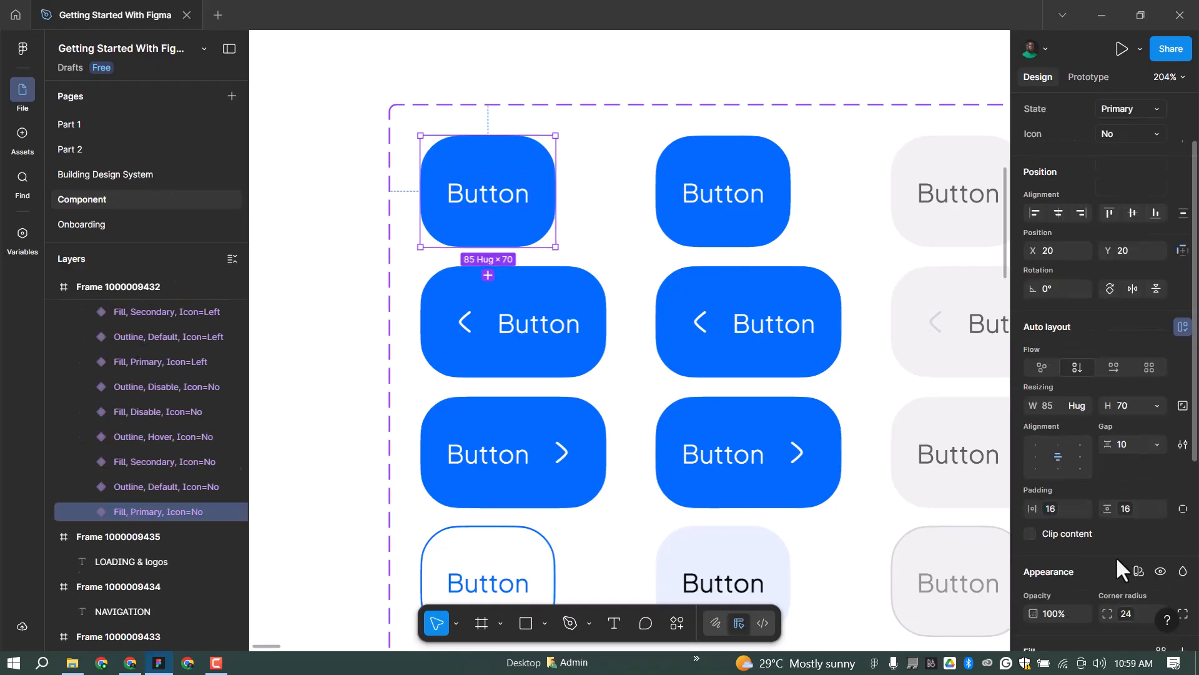
{"action": "scroll", "coordinate": [1132, 591], "scroll_direction": "down", "scroll_amount": 1}
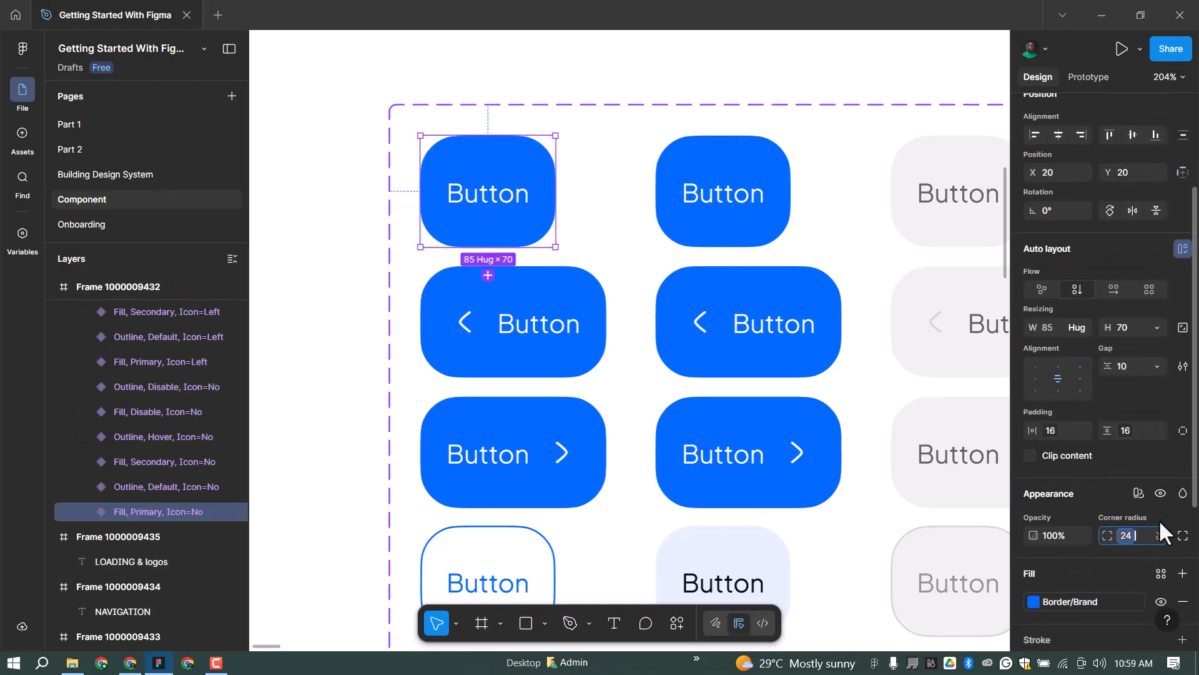
{"action": "key", "text": "Return"}
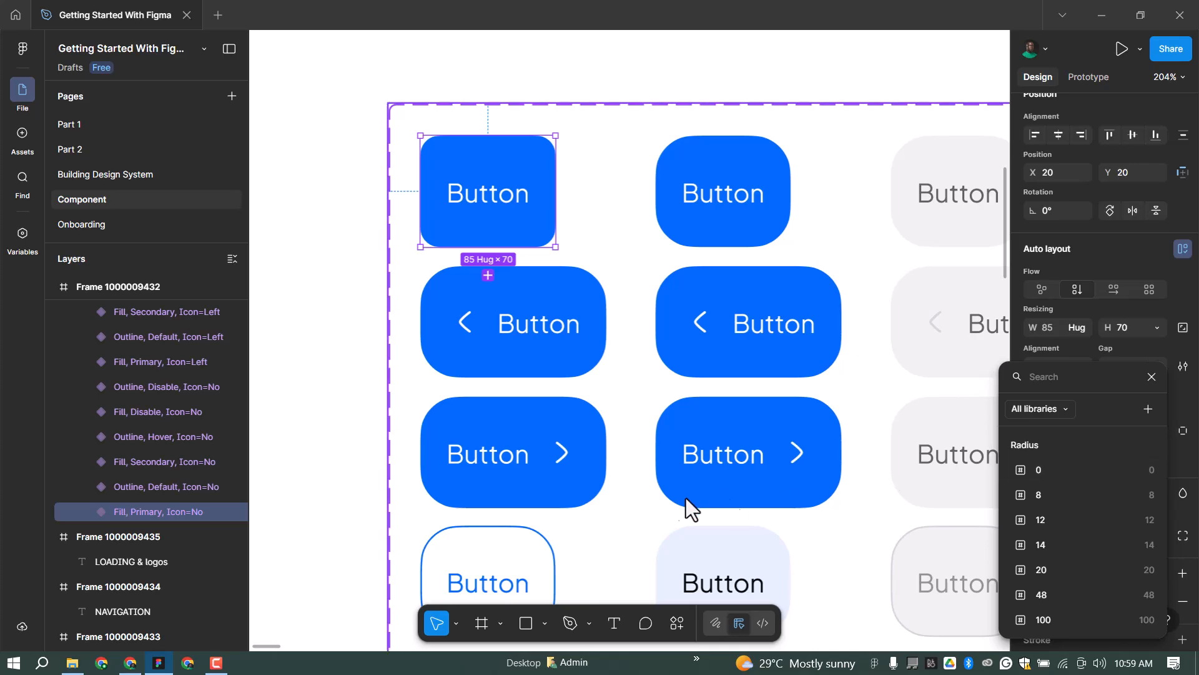
Dismiss the Radius variable list, keeping the variant's corner radius at 24.
{"action": "key", "text": "Escape"}
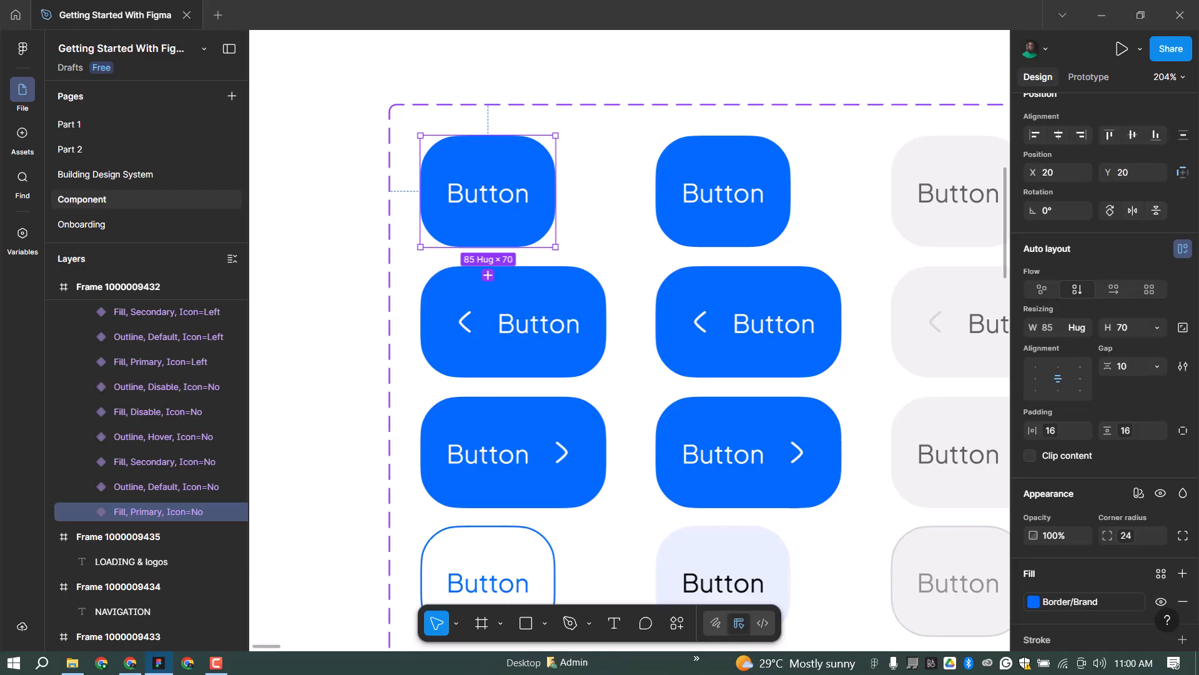
{"action": "scroll", "coordinate": [495, 153], "scroll_direction": "down", "scroll_amount": 5}
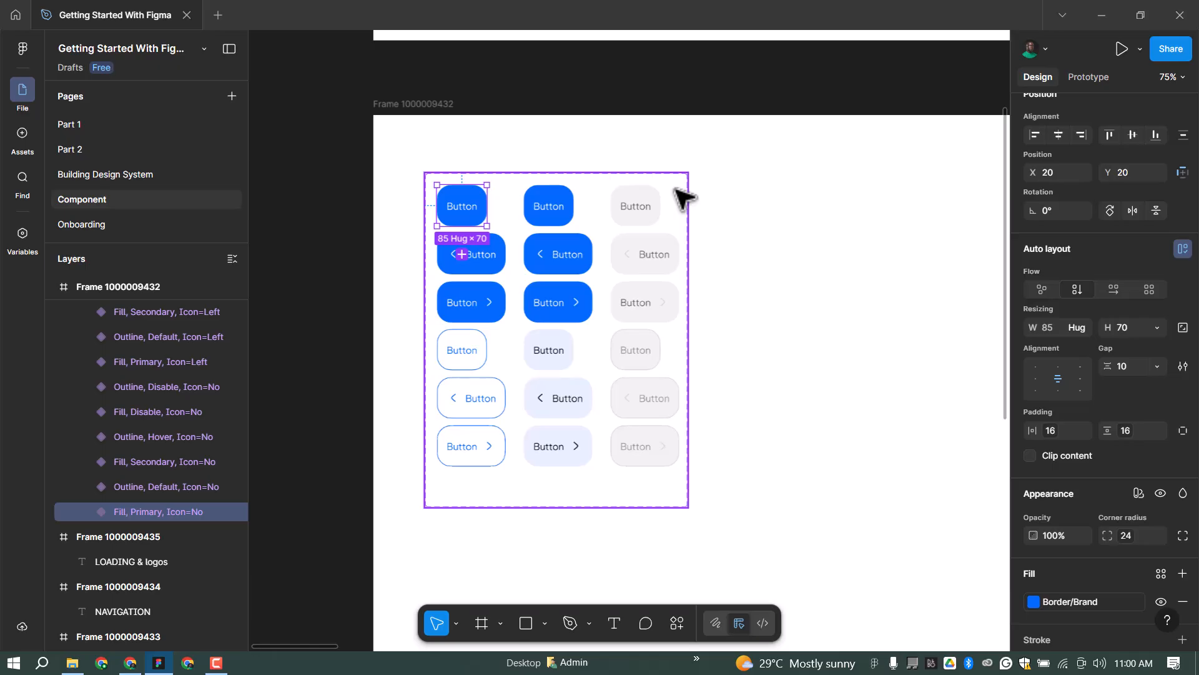
{"action": "left_click", "coordinate": [593, 234]}
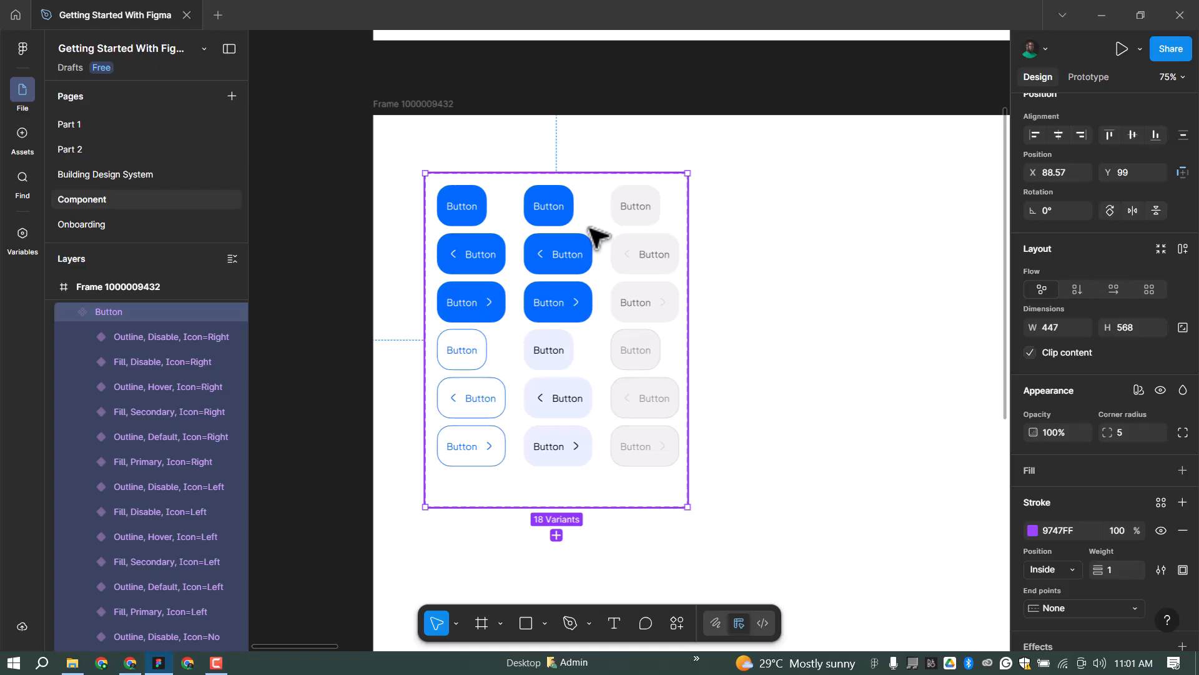
{"action": "scroll", "coordinate": [875, 187], "scroll_direction": "down", "scroll_amount": 5}
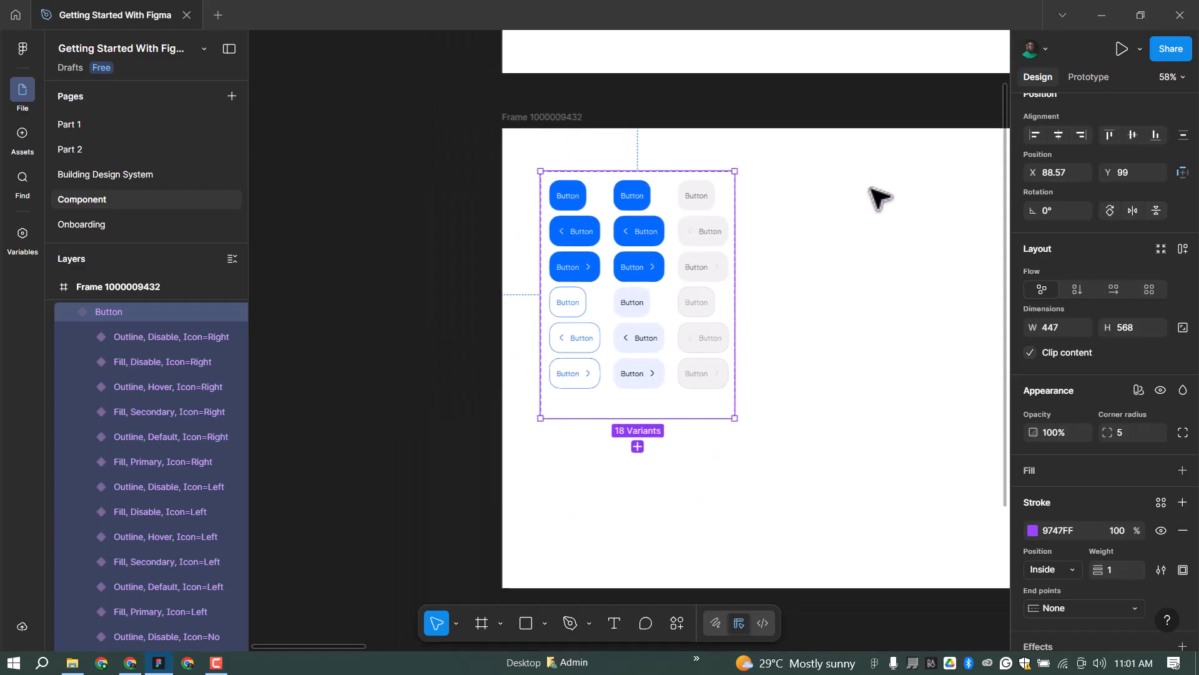
{"action": "key", "text": "Escape"}
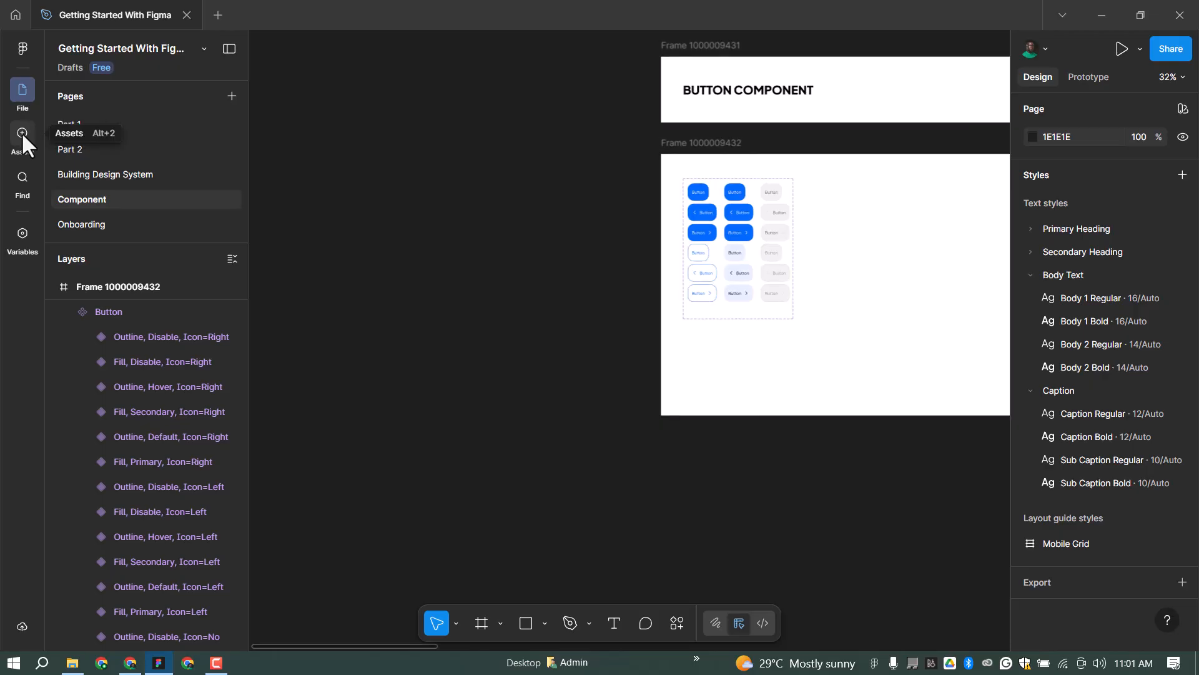
Drag the Fill, Primary Button from Assets' 'Created in this file' onto the empty canvas.
{"action": "left_click", "coordinate": [22, 132]}
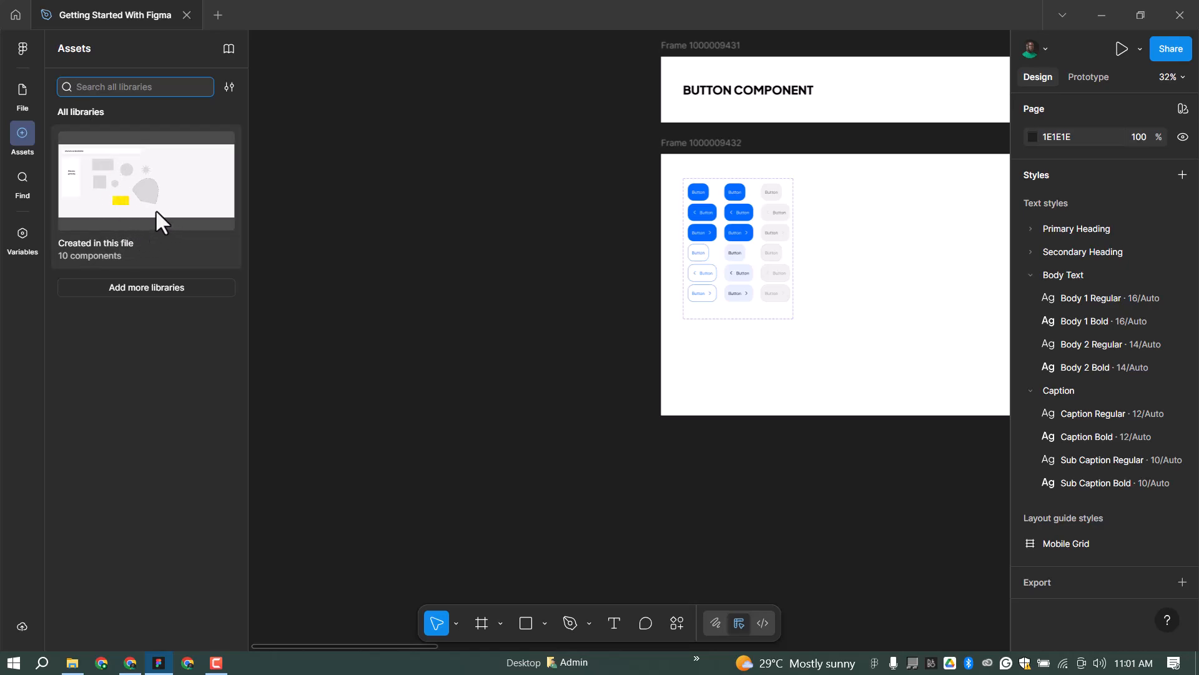
{"action": "left_click", "coordinate": [195, 210]}
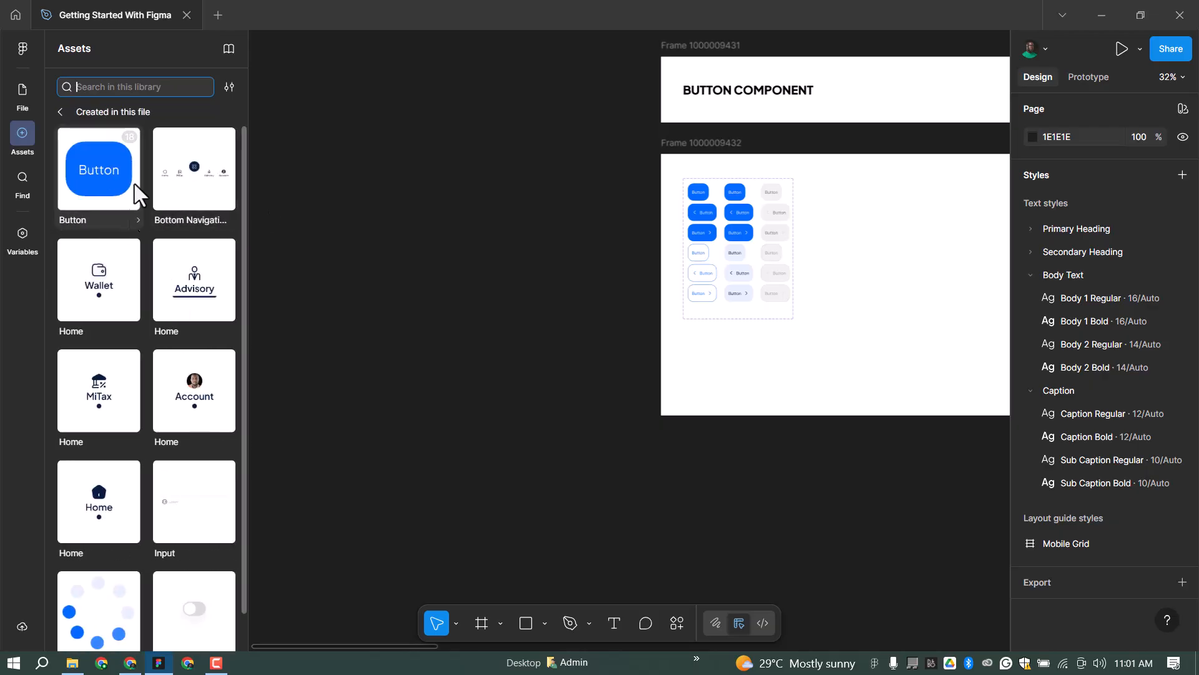
{"action": "left_click_drag", "start_coordinate": [91, 175], "coordinate": [455, 287]}
{"action": "scroll", "coordinate": [456, 286], "scroll_direction": "up", "scroll_amount": 5}
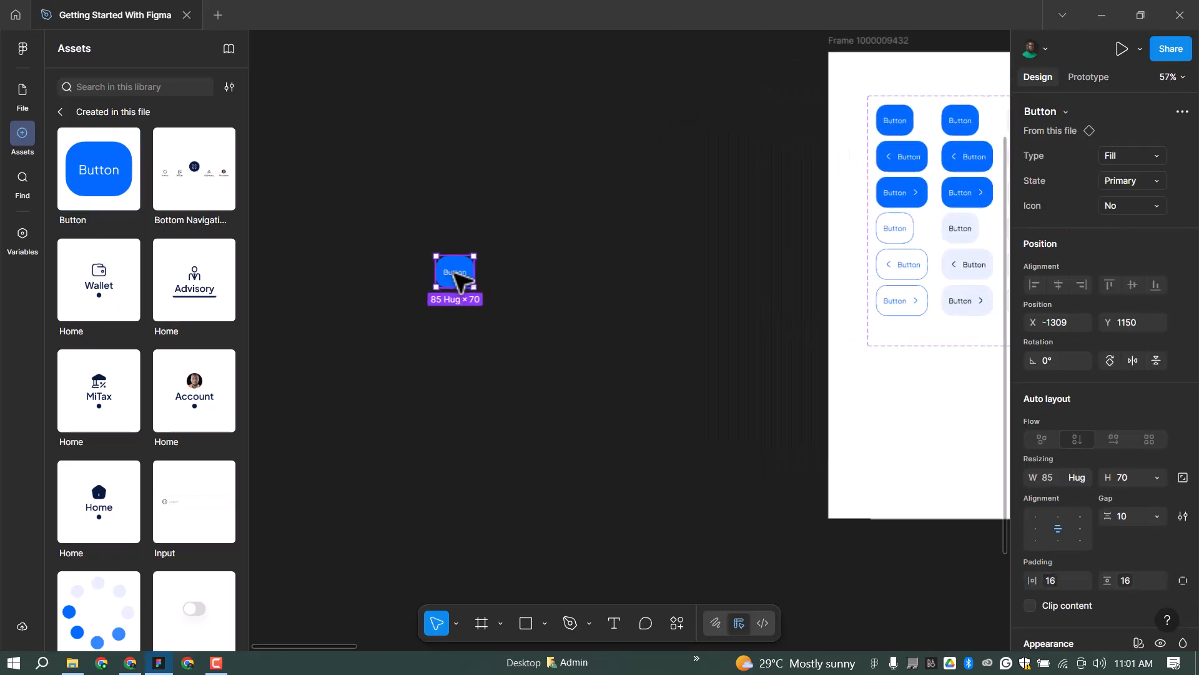
{"action": "scroll", "coordinate": [441, 275], "scroll_direction": "down", "scroll_amount": 1}
{"action": "scroll", "coordinate": [447, 275], "scroll_direction": "up", "scroll_amount": 5}
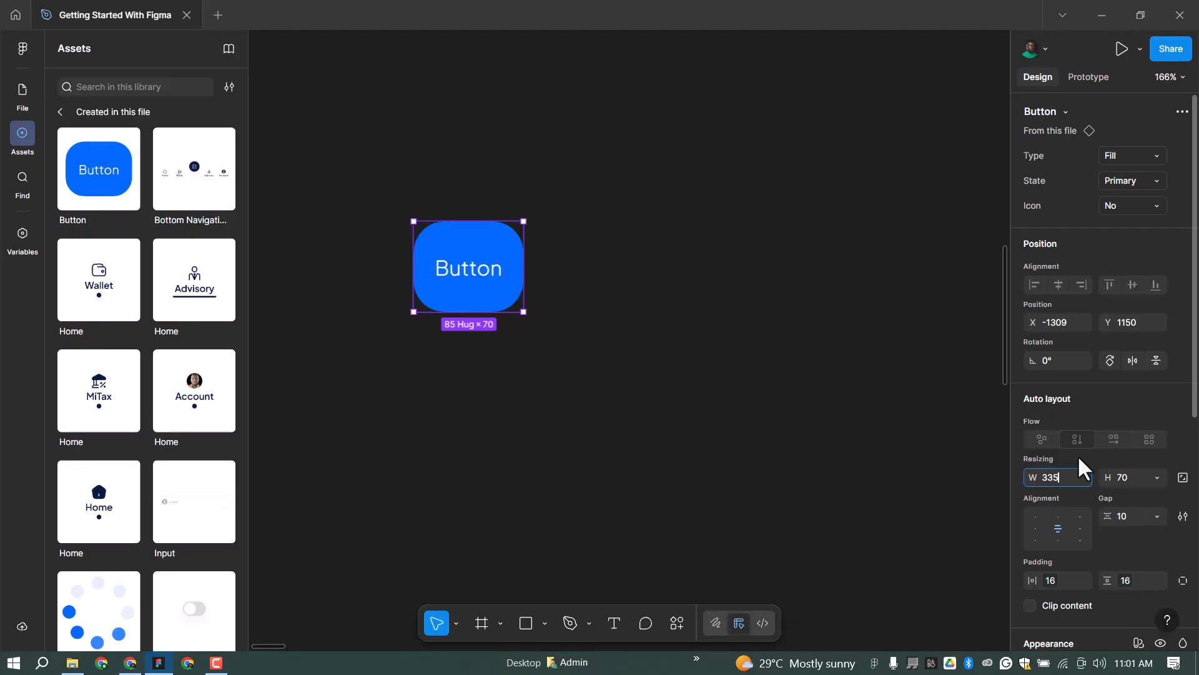
Set the Button instance width to 335 and duplicate it directly below.
{"action": "key", "text": "Return"}
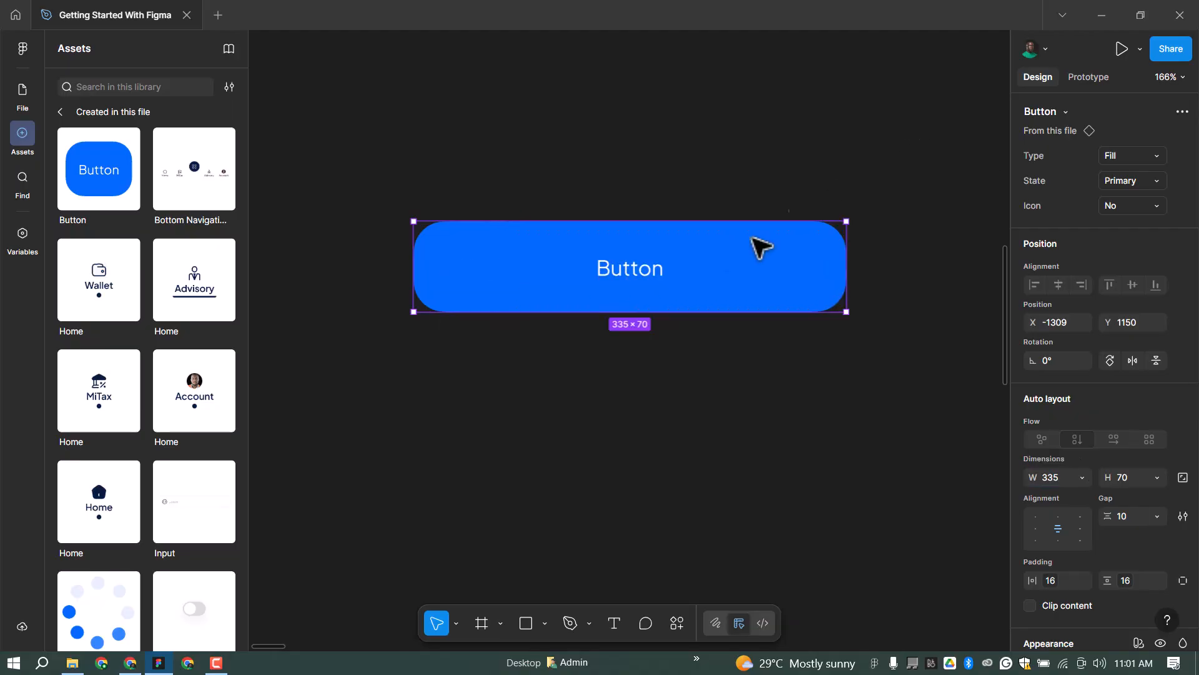
{"action": "left_click_drag", "start_coordinate": [717, 377], "coordinate": [718, 388]}
{"action": "double_click", "coordinate": [658, 384]}
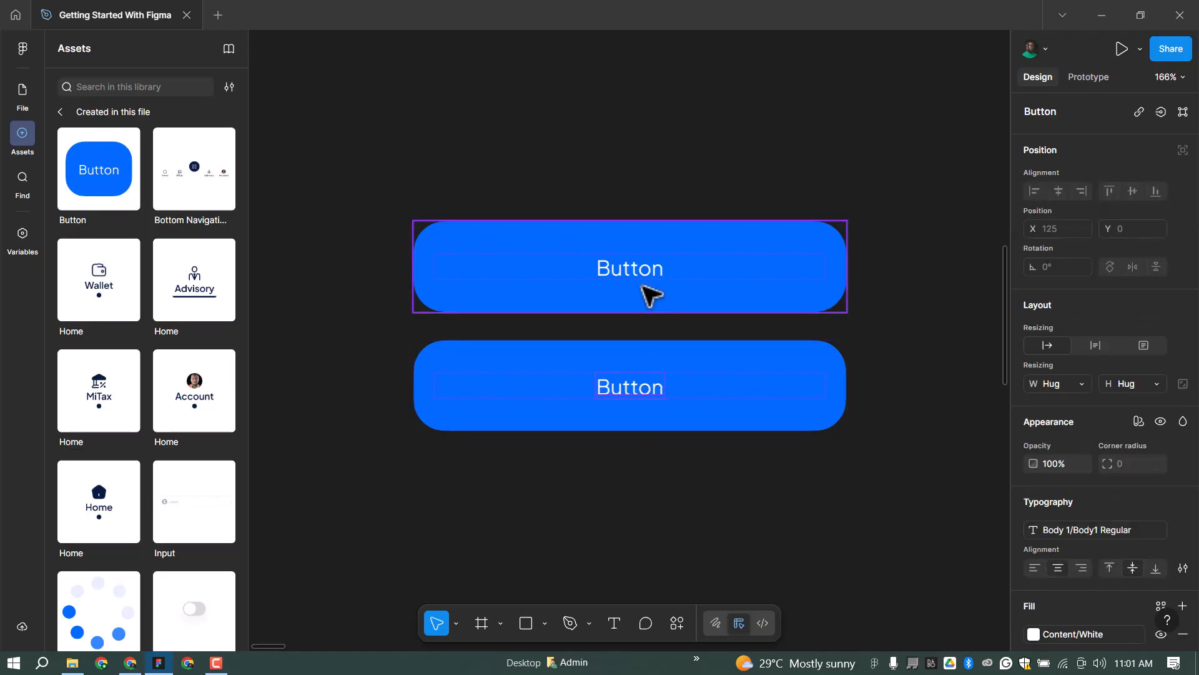
Relabel the upper button 'Continue' and the lower button 'Create Account'.
{"action": "double_click", "coordinate": [647, 266]}
{"action": "type", "text": "Continue"}
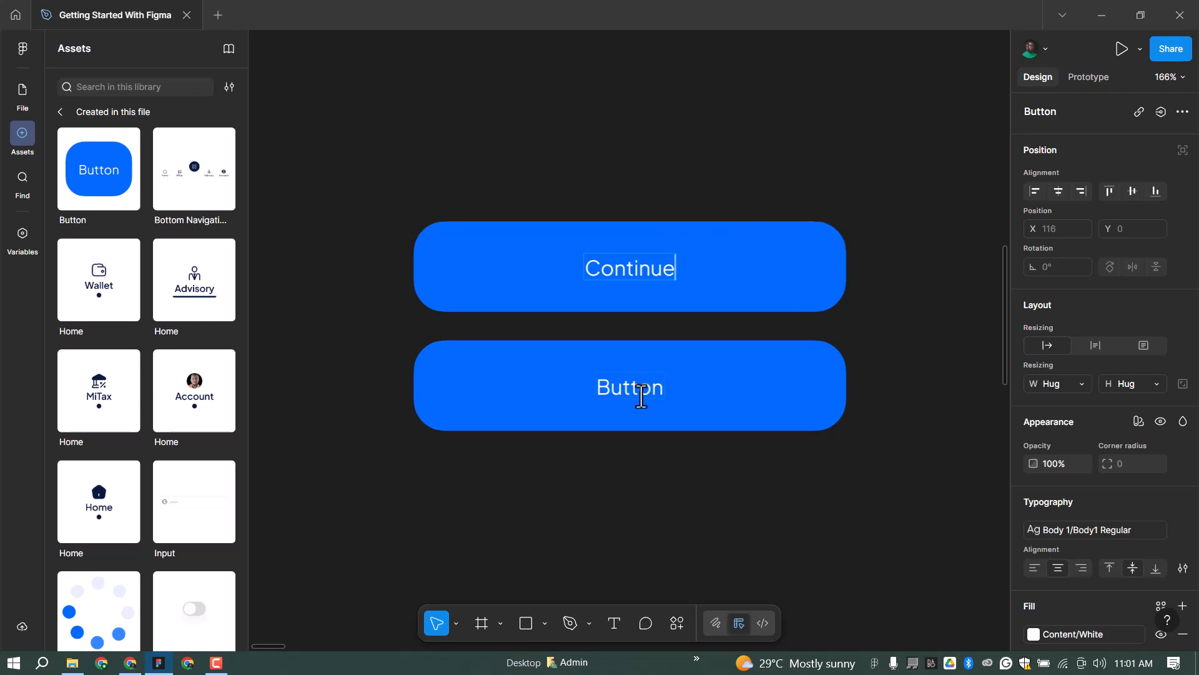
{"action": "left_click", "coordinate": [663, 370]}
{"action": "double_click", "coordinate": [664, 369]}
{"action": "type", "text": "G"}
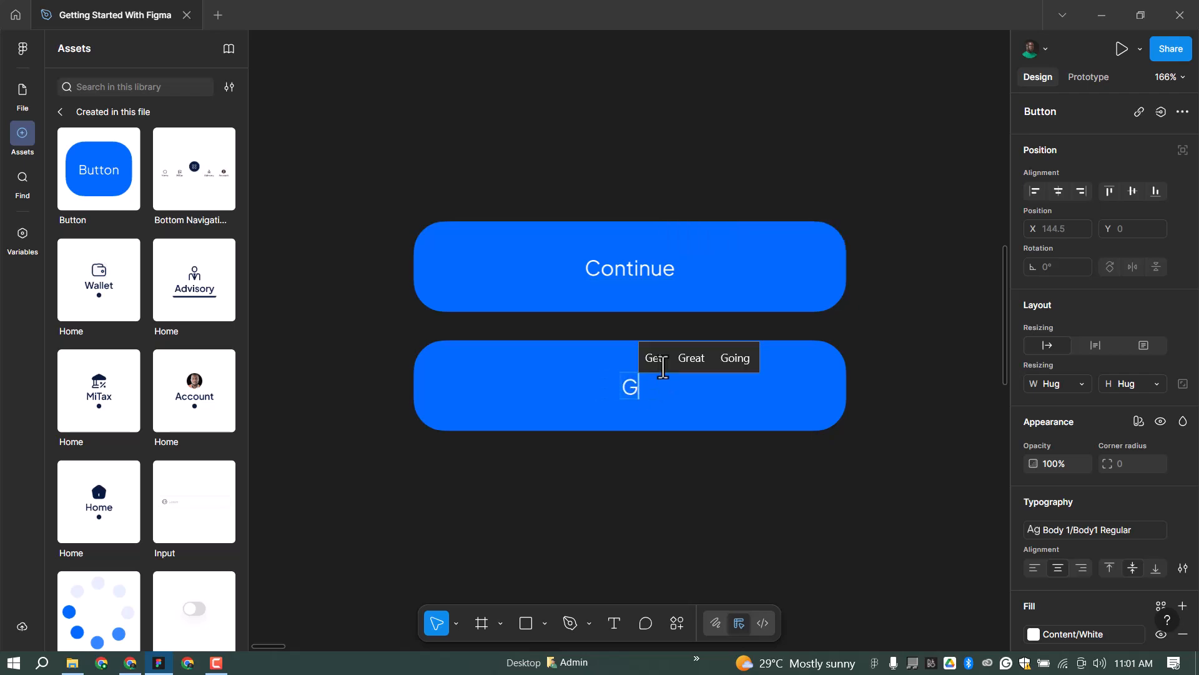
{"action": "type", "text": "C"}
{"action": "type", "text": "reate"}
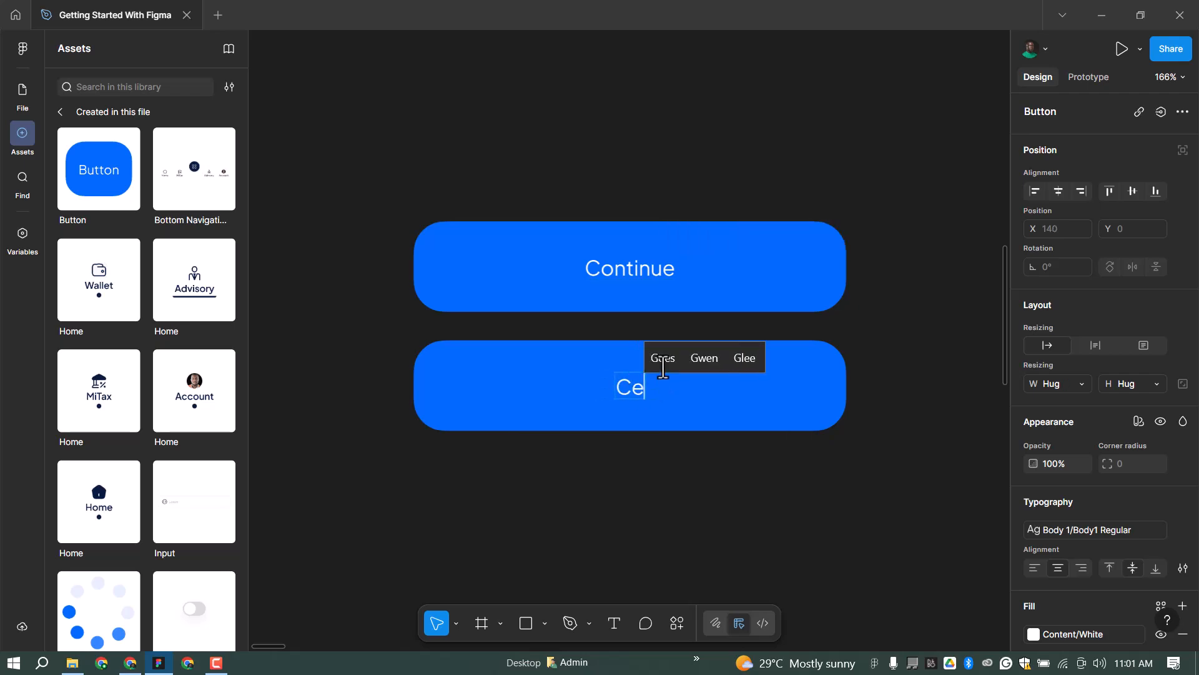
{"action": "type", "text": " Account"}
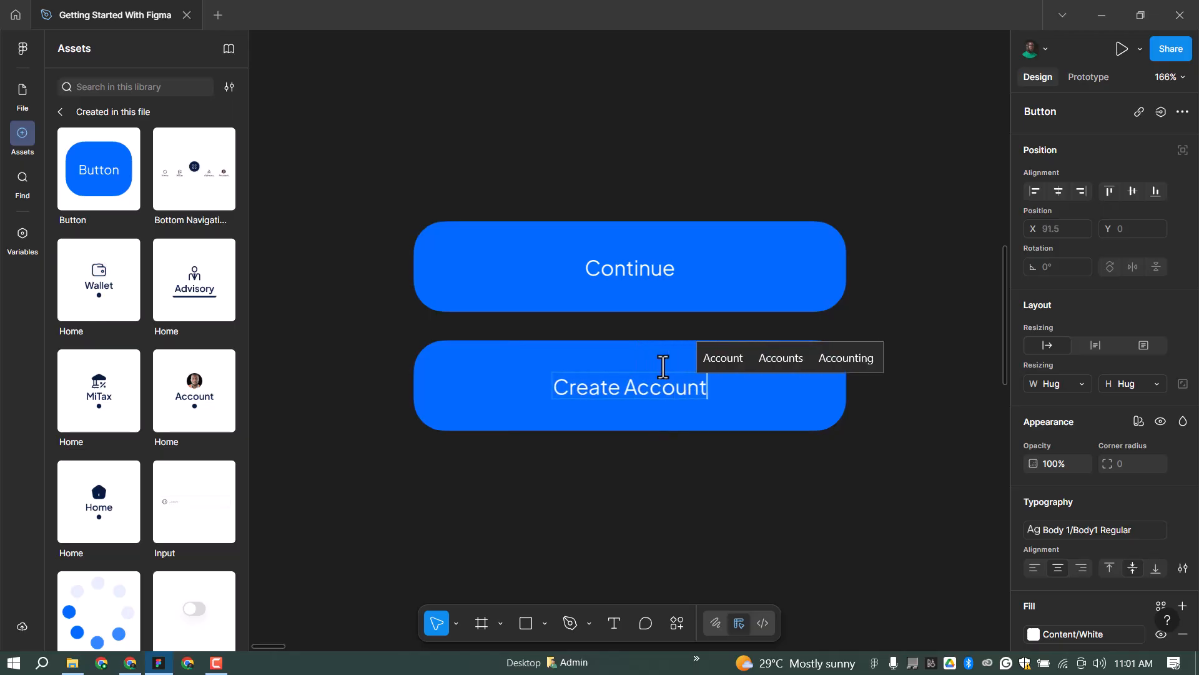
{"action": "key", "text": "Escape"}
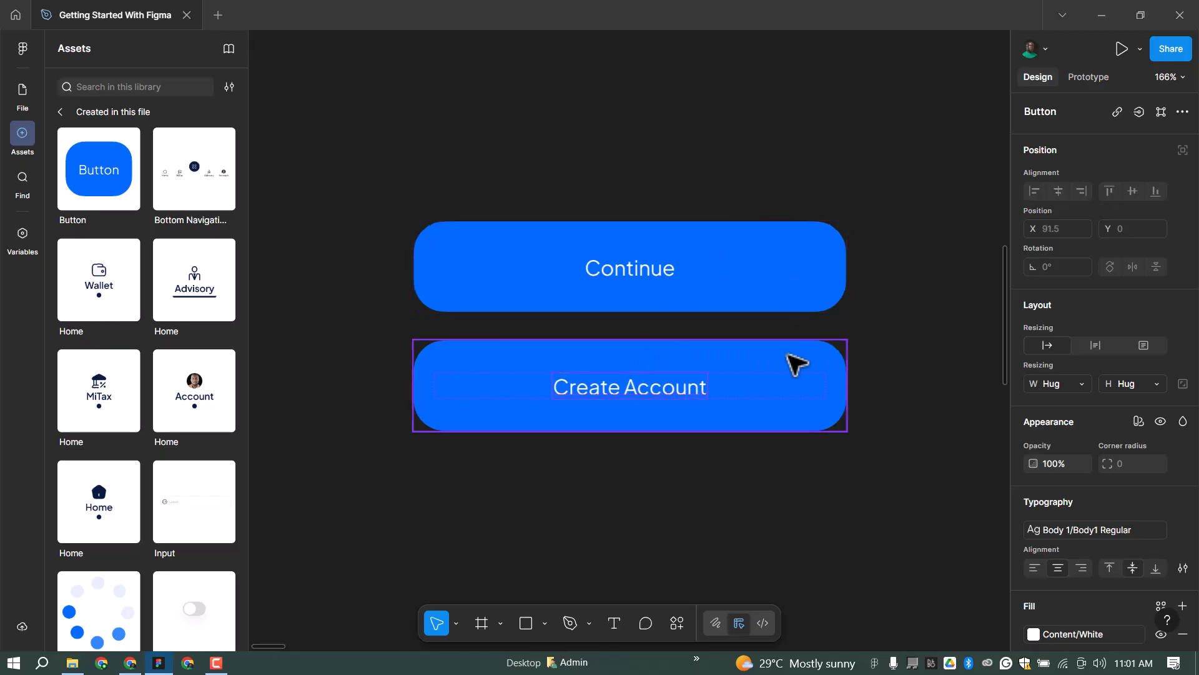
{"action": "key", "text": "Escape"}
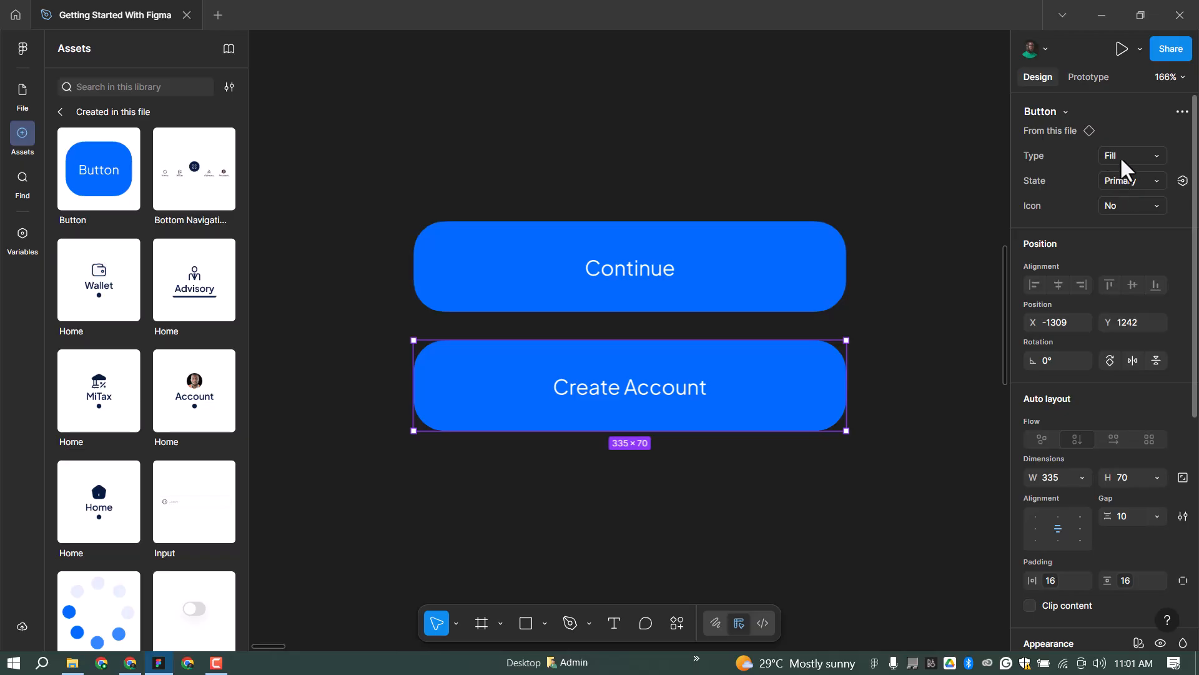
{"action": "left_click", "coordinate": [1124, 159]}
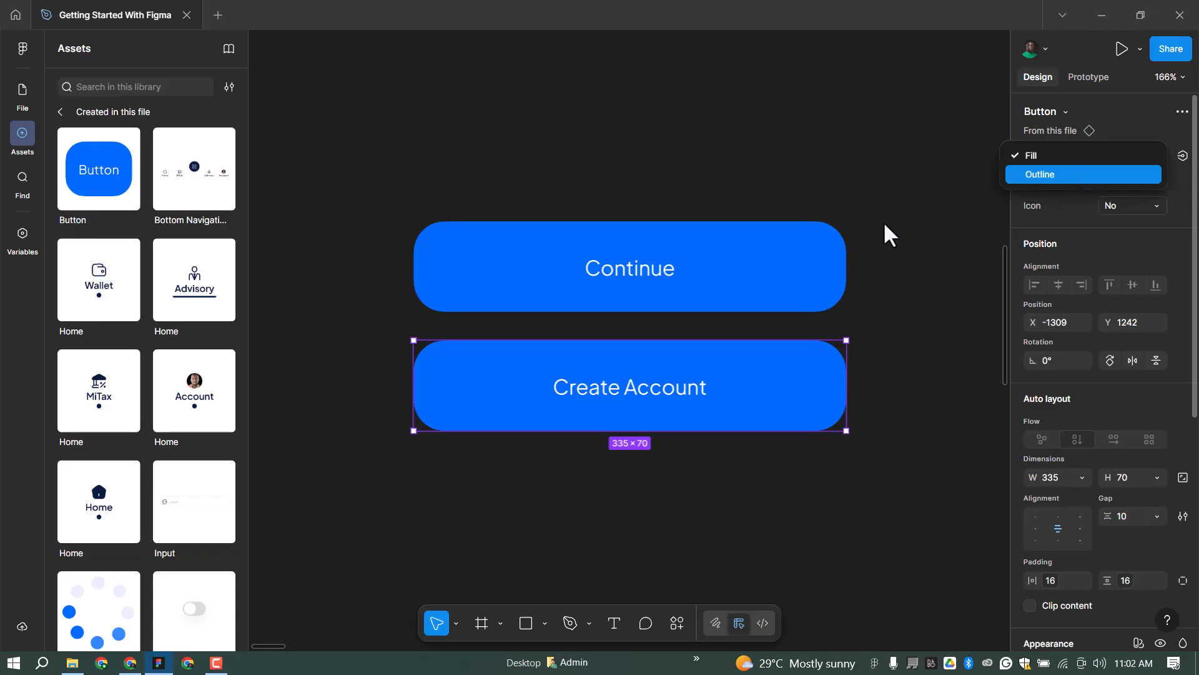
{"action": "key", "text": "Return"}
{"action": "scroll", "coordinate": [621, 289], "scroll_direction": "down", "scroll_amount": 5}
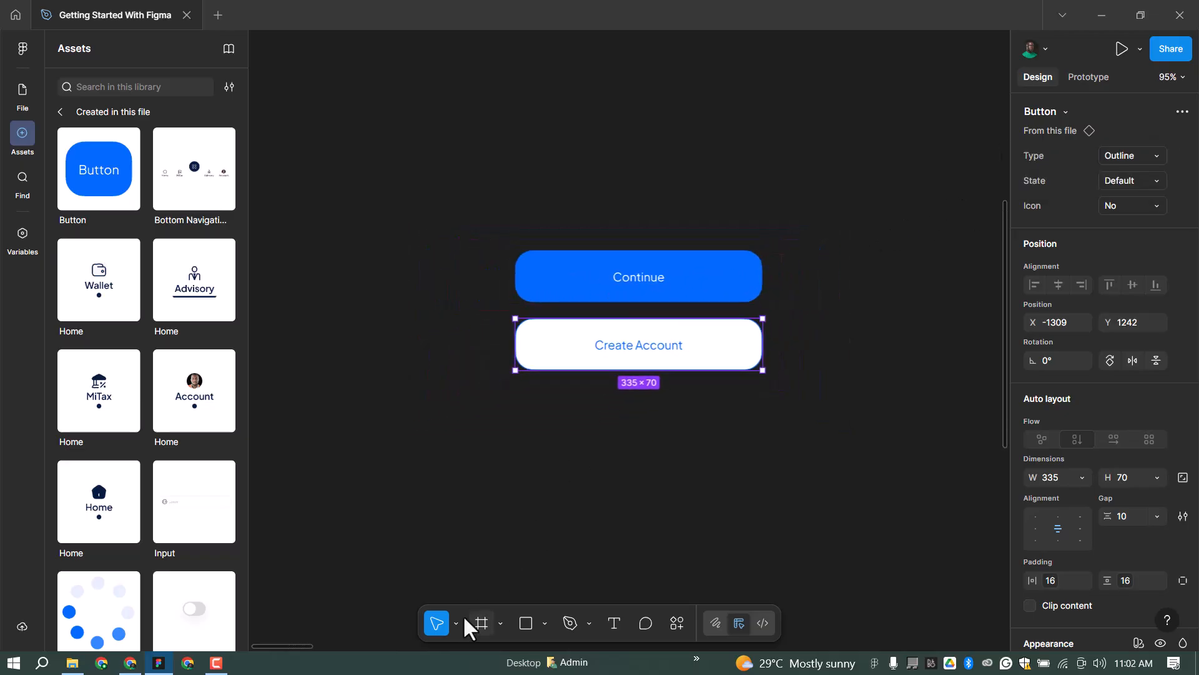
{"action": "key", "text": "f"}
{"action": "left_click_drag", "start_coordinate": [449, 198], "coordinate": [842, 448]}
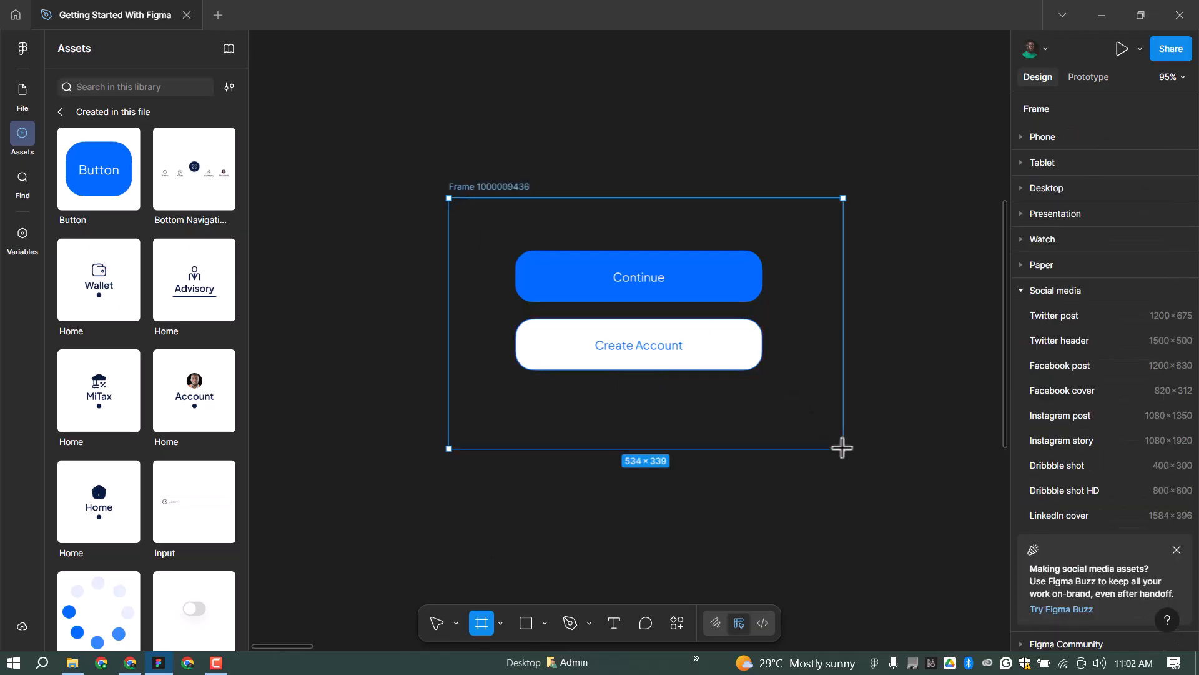
{"action": "scroll", "coordinate": [475, 327], "scroll_direction": "down", "scroll_amount": 1}
{"action": "scroll", "coordinate": [473, 326], "scroll_direction": "down", "scroll_amount": 3}
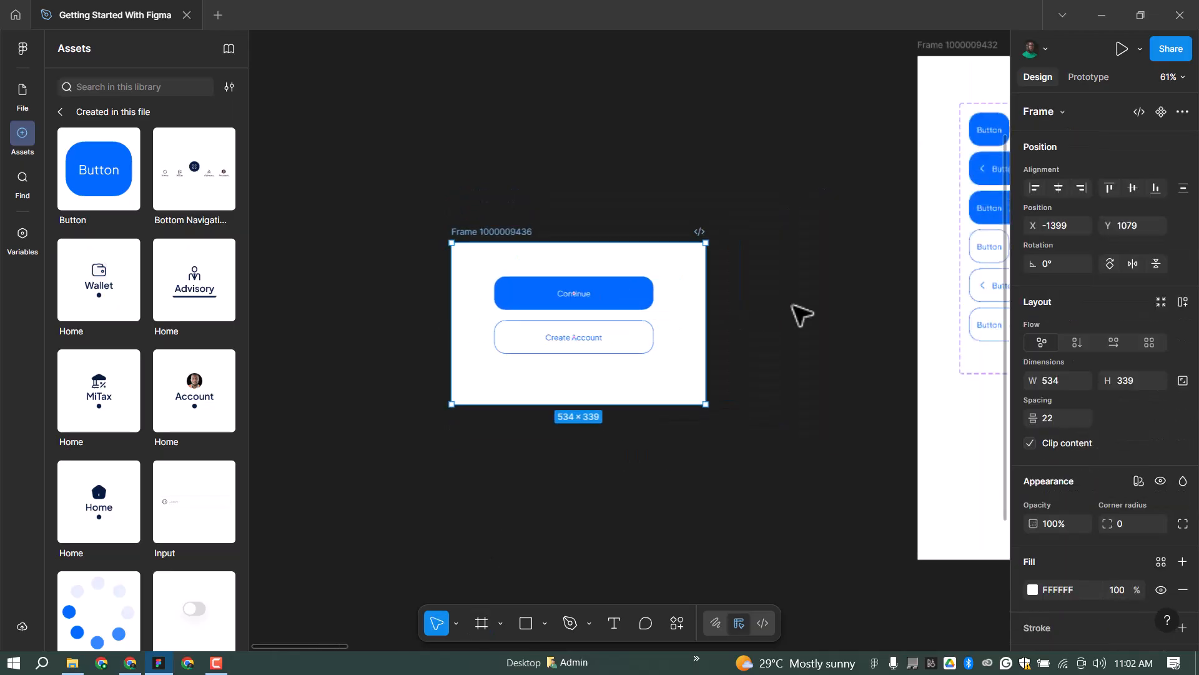
{"action": "key", "text": "Escape"}
{"action": "scroll", "coordinate": [639, 228], "scroll_direction": "down", "scroll_amount": 2}
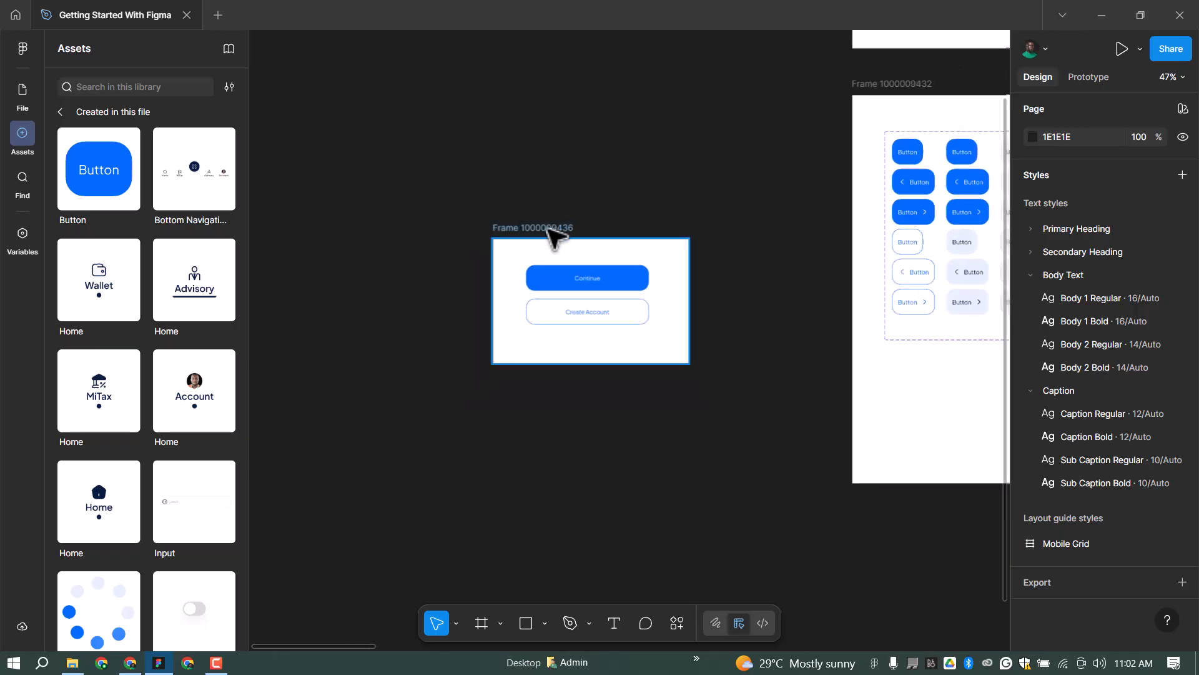
{"action": "left_click_drag", "start_coordinate": [548, 229], "coordinate": [554, 403]}
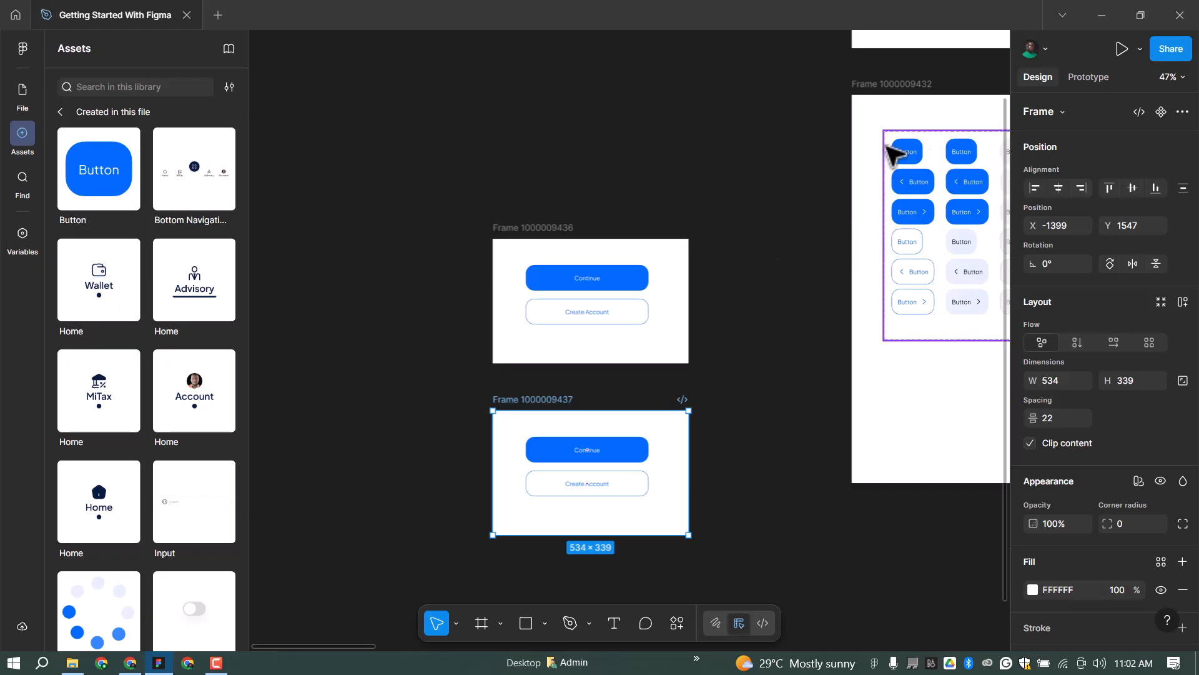
{"action": "scroll", "coordinate": [490, 232], "scroll_direction": "down", "scroll_amount": 1}
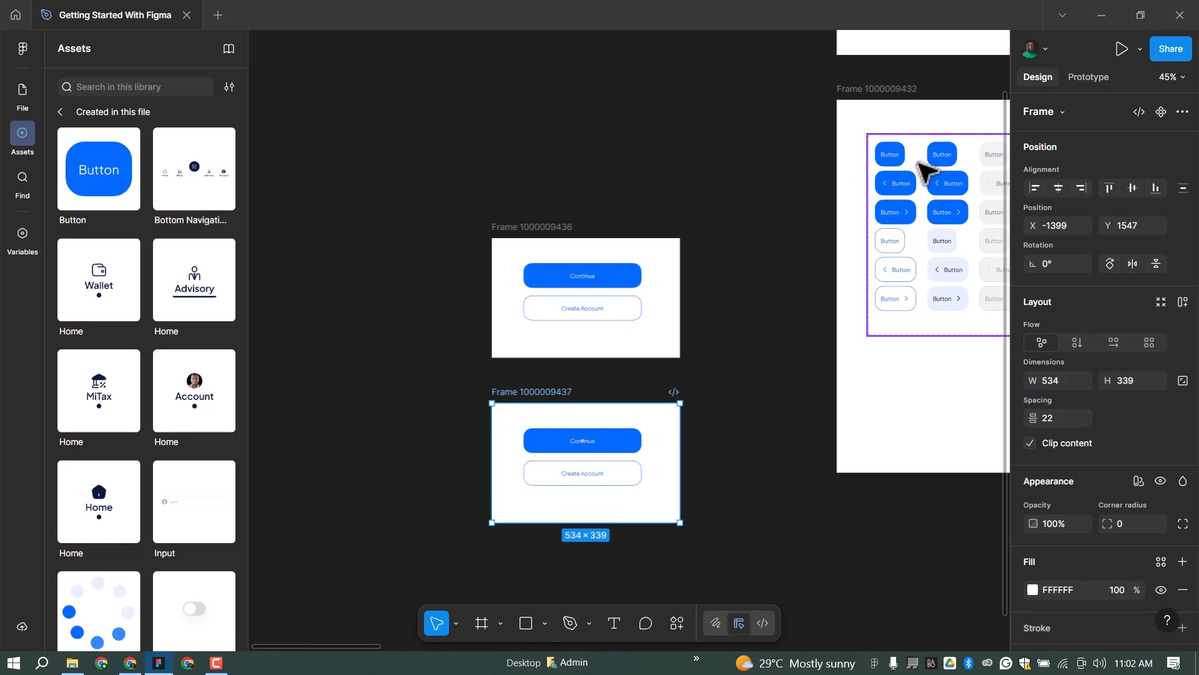
{"action": "scroll", "coordinate": [909, 169], "scroll_direction": "up", "scroll_amount": 5}
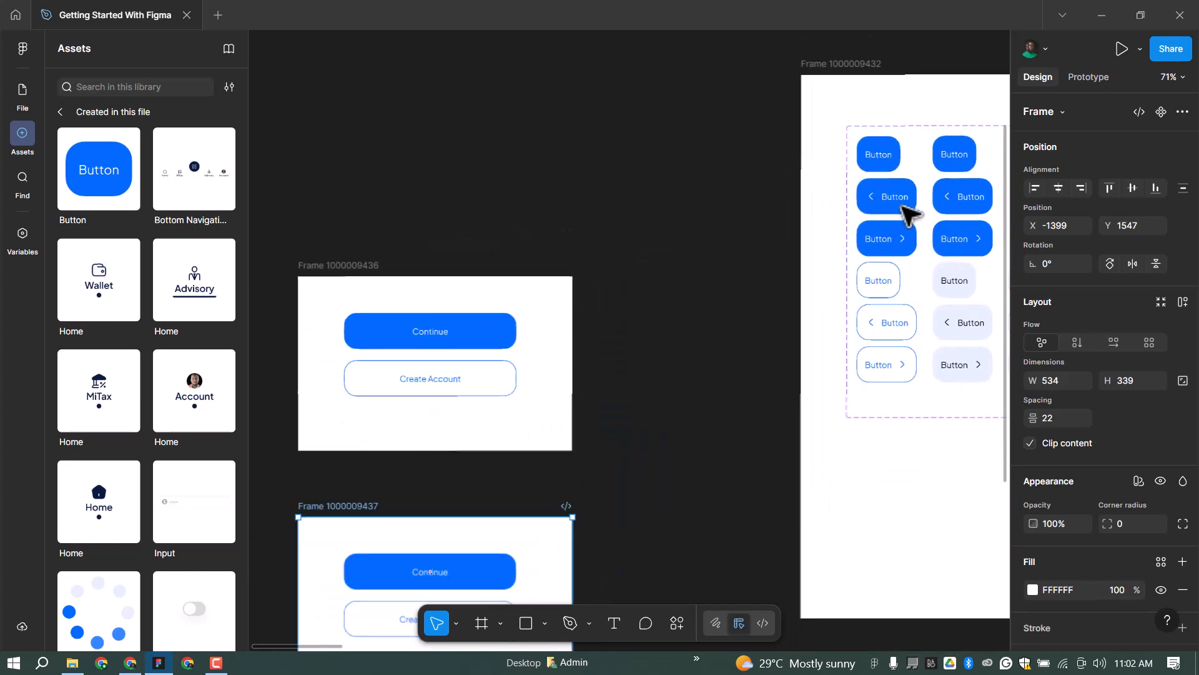
{"action": "scroll", "coordinate": [900, 207], "scroll_direction": "down", "scroll_amount": 2}
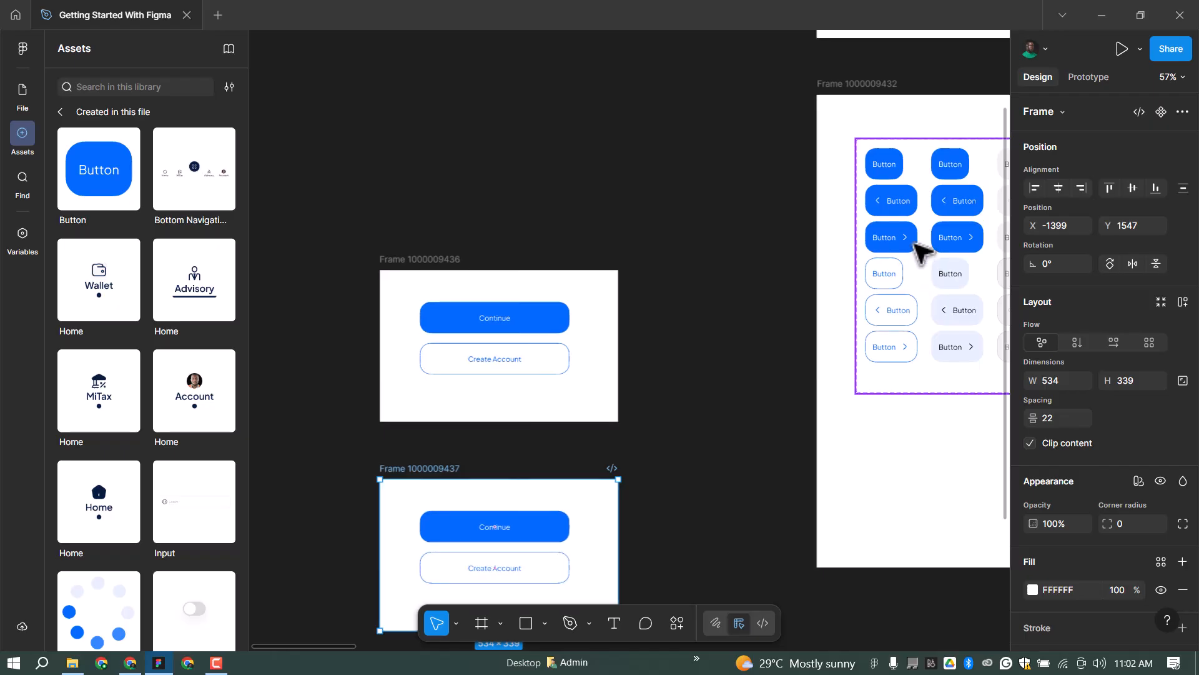
{"action": "scroll", "coordinate": [916, 279], "scroll_direction": "up", "scroll_amount": 5}
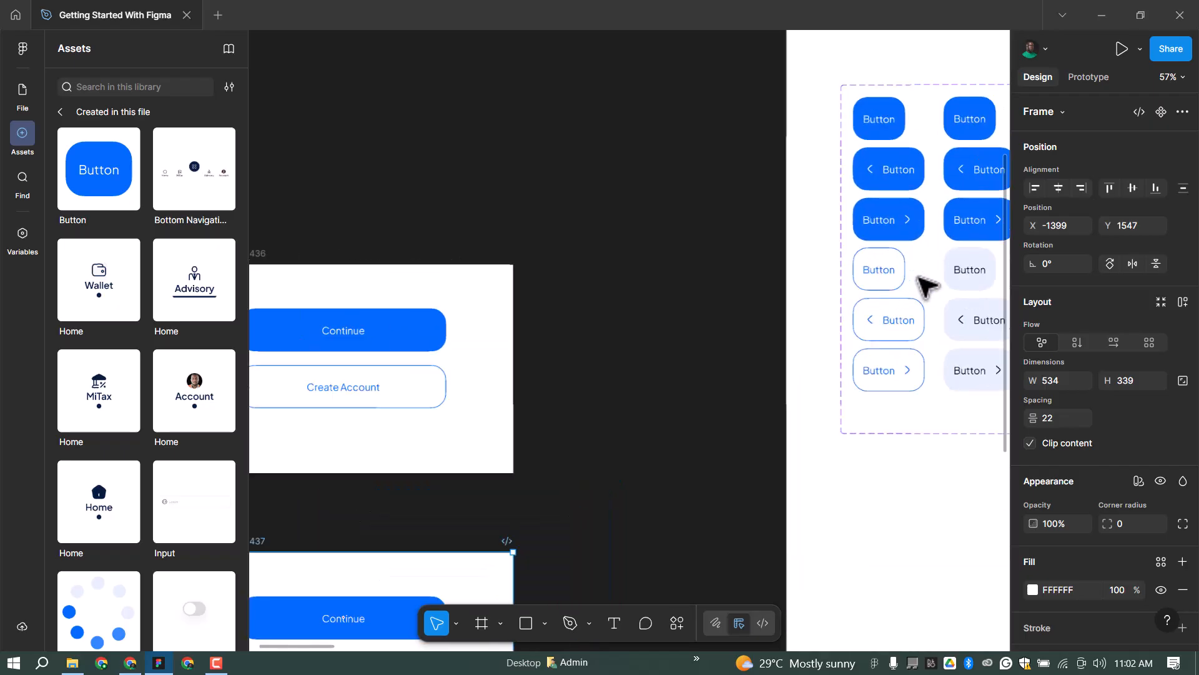
Set the default outline Button variant's stroke to the Border/Success colour style.
{"action": "left_click", "coordinate": [888, 270]}
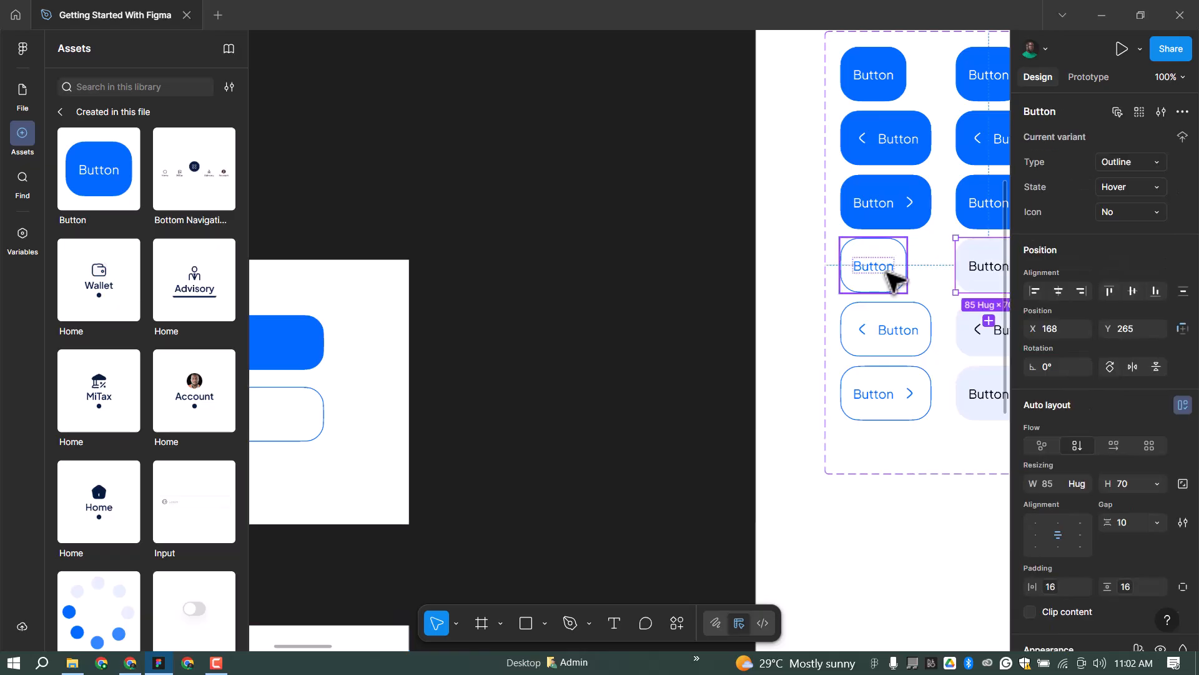
{"action": "left_click", "coordinate": [888, 272]}
{"action": "scroll", "coordinate": [890, 263], "scroll_direction": "down", "scroll_amount": 3}
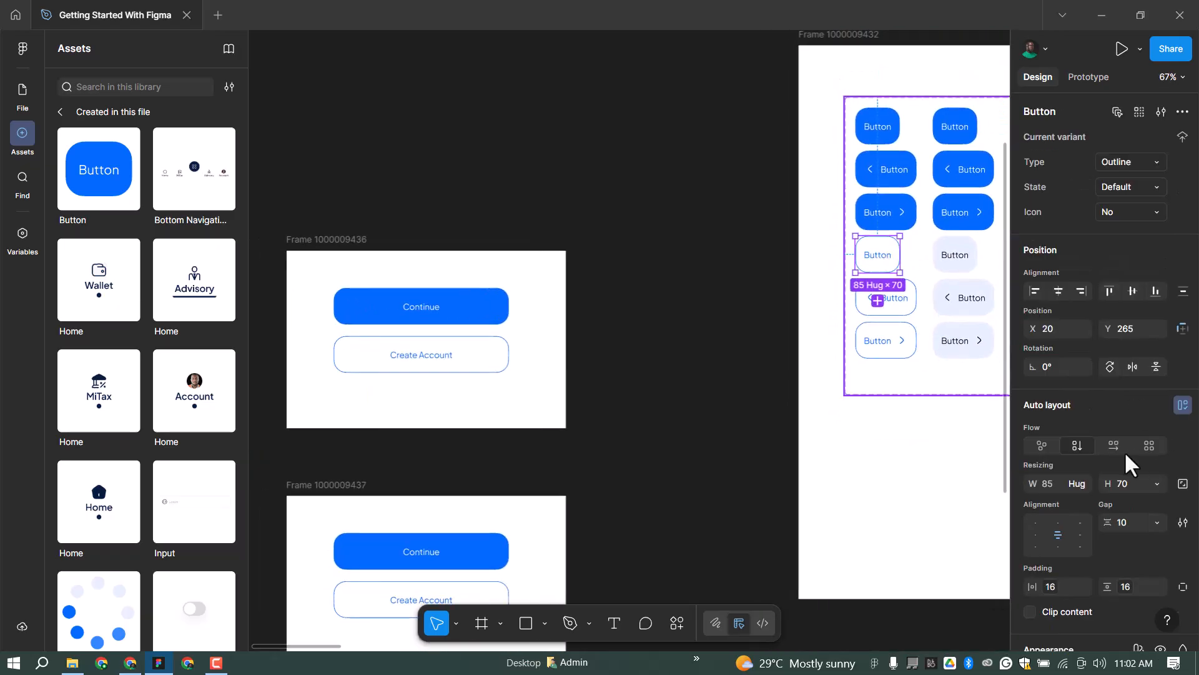
{"action": "scroll", "coordinate": [1110, 445], "scroll_direction": "down", "scroll_amount": 3}
{"action": "scroll", "coordinate": [1084, 591], "scroll_direction": "down", "scroll_amount": 3}
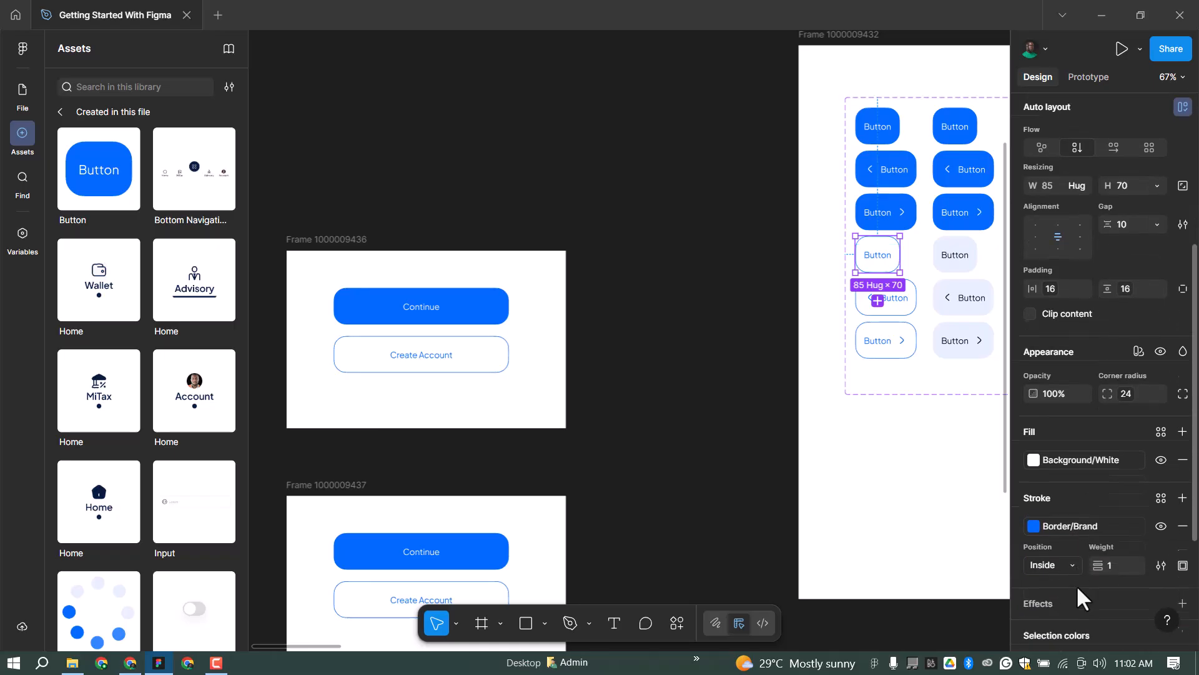
{"action": "left_click", "coordinate": [1074, 511]}
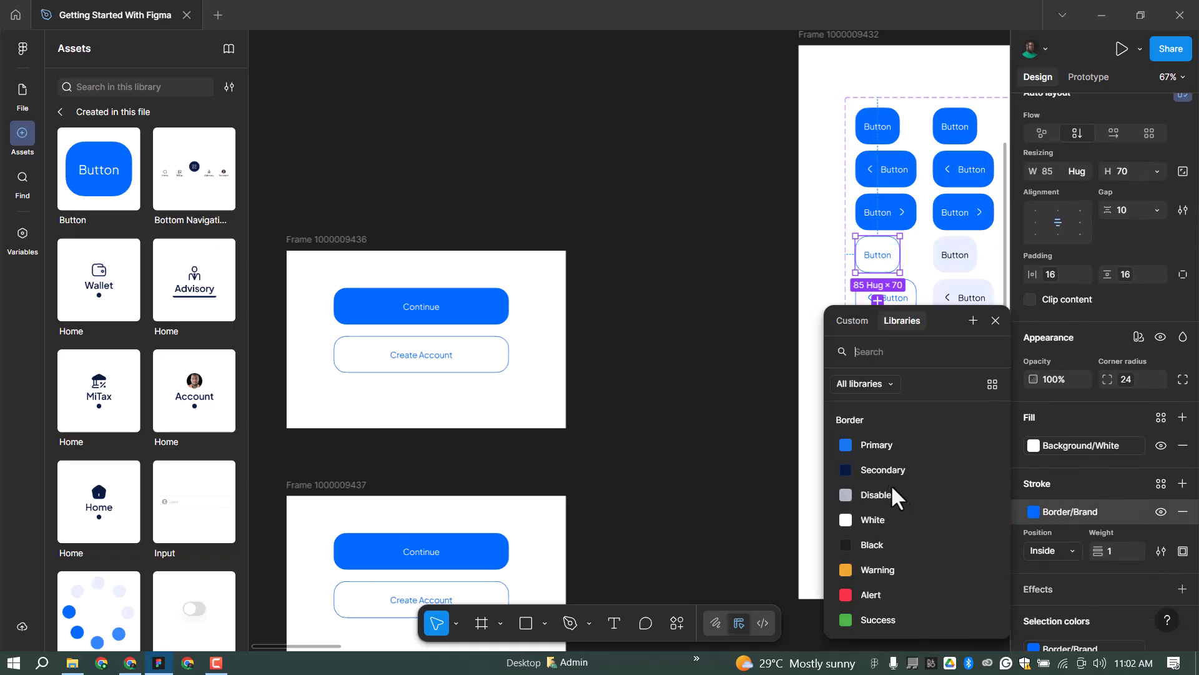
{"action": "left_click", "coordinate": [878, 618]}
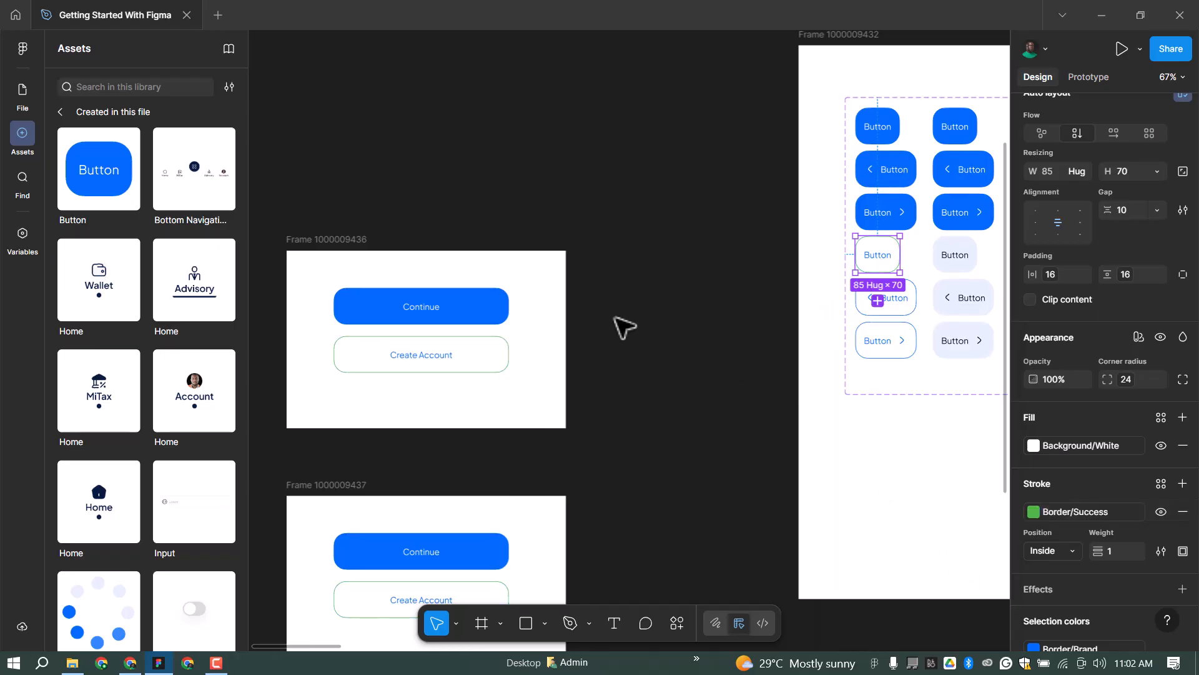
{"action": "scroll", "coordinate": [378, 365], "scroll_direction": "up", "scroll_amount": 1}
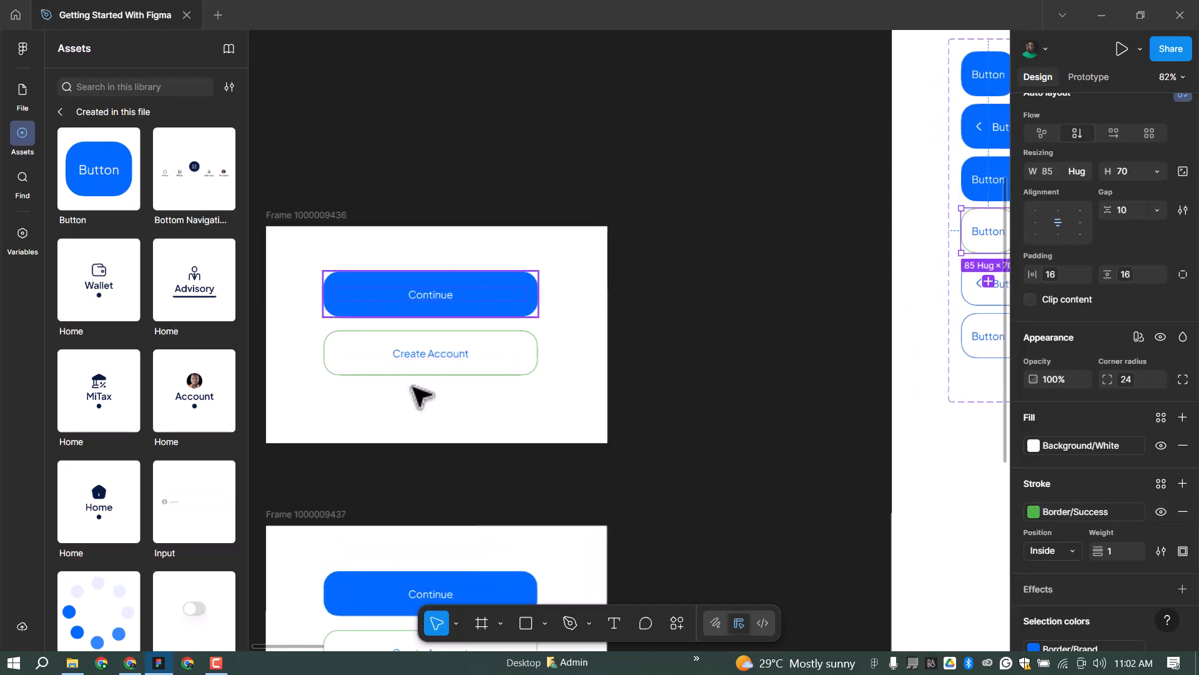
{"action": "scroll", "coordinate": [400, 363], "scroll_direction": "up", "scroll_amount": 4}
{"action": "scroll", "coordinate": [609, 200], "scroll_direction": "down", "scroll_amount": 5}
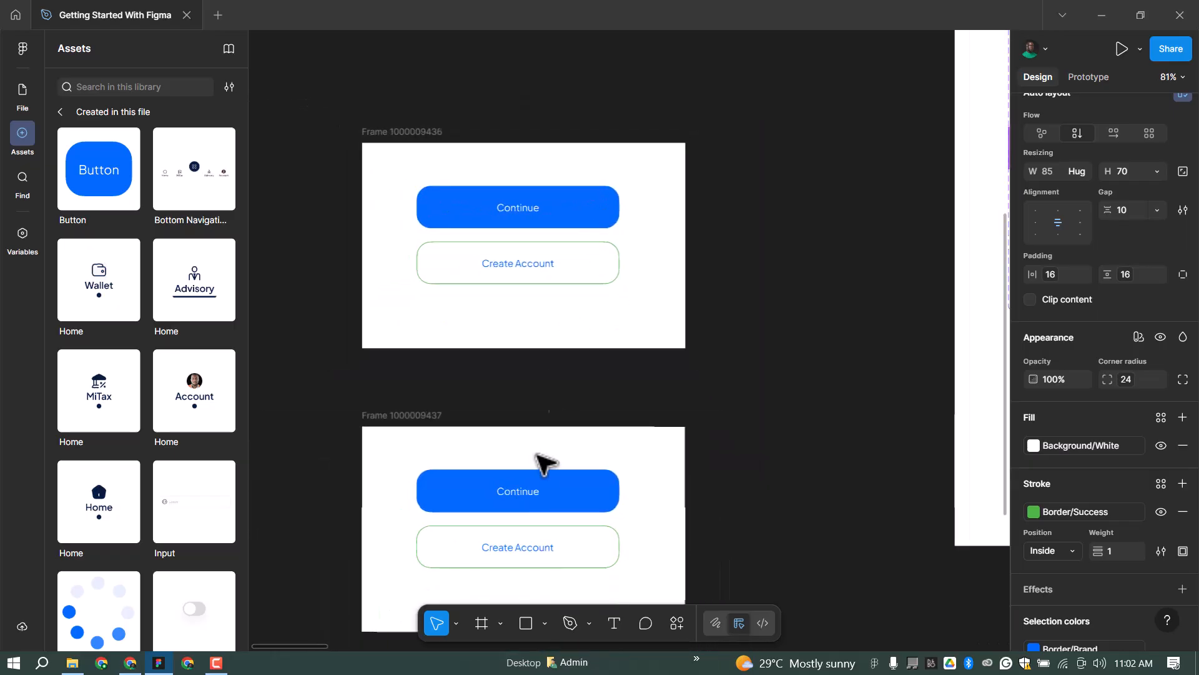
{"action": "scroll", "coordinate": [500, 553], "scroll_direction": "up", "scroll_amount": 1}
{"action": "scroll", "coordinate": [629, 450], "scroll_direction": "down", "scroll_amount": 6}
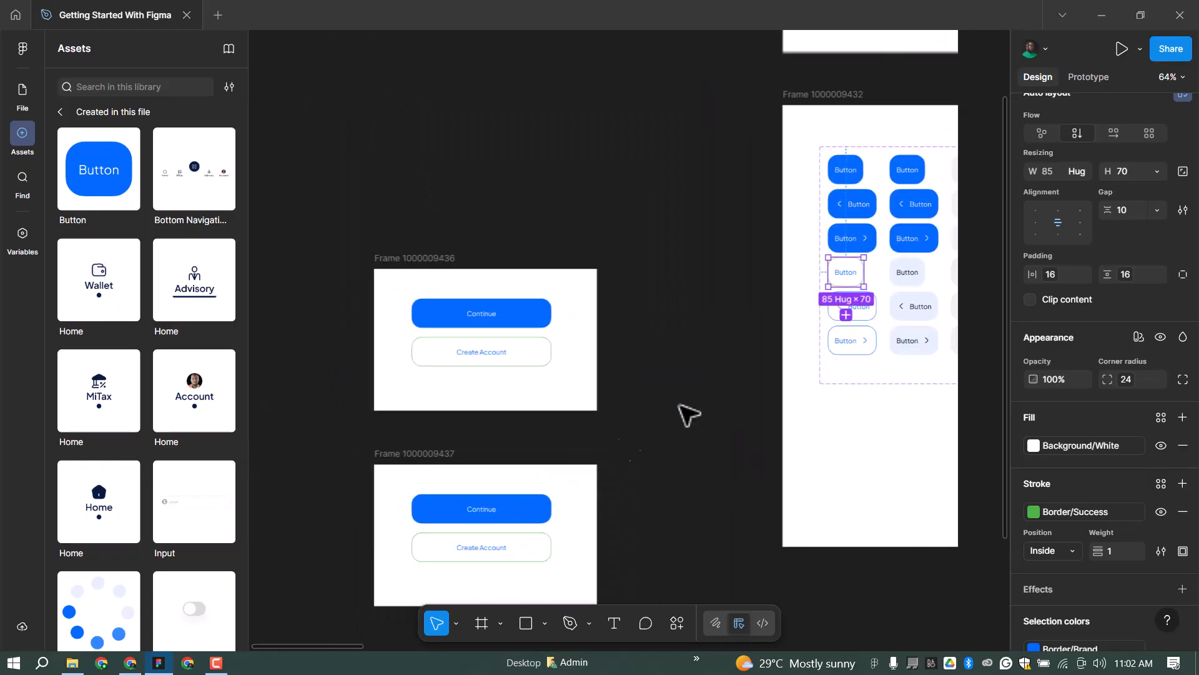
{"action": "scroll", "coordinate": [758, 348], "scroll_direction": "up", "scroll_amount": 3}
{"action": "scroll", "coordinate": [1079, 543], "scroll_direction": "down", "scroll_amount": 3}
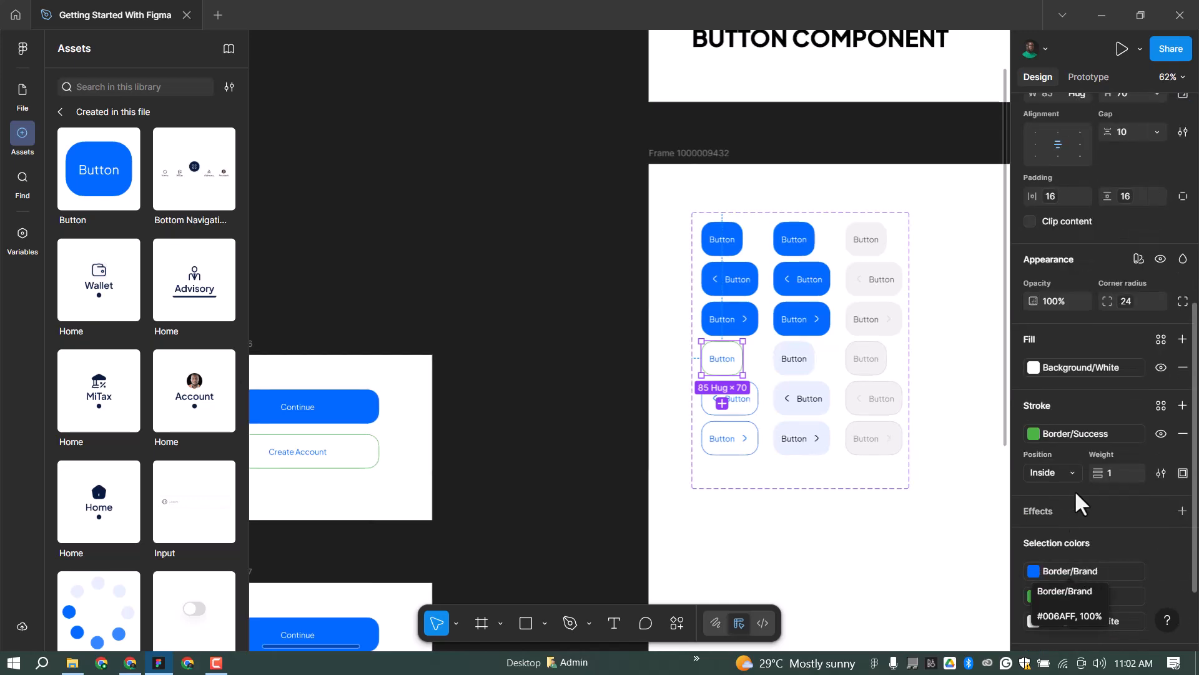
{"action": "scroll", "coordinate": [1071, 513], "scroll_direction": "down", "scroll_amount": 2}
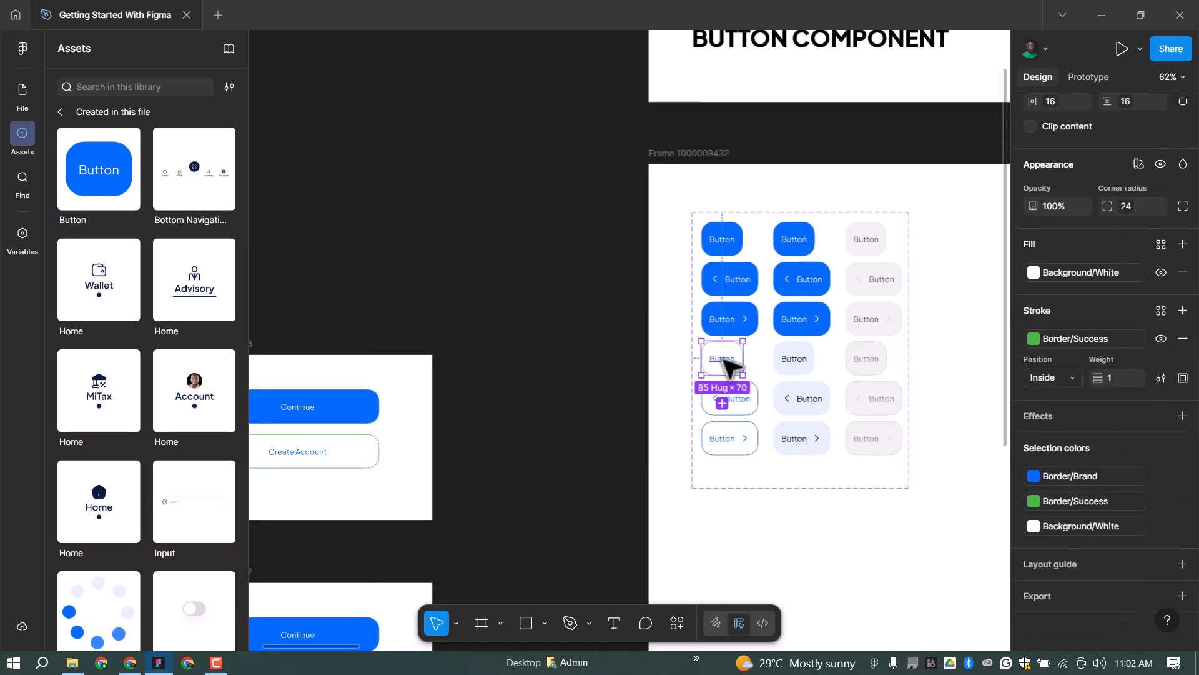
Colour the outline variant's label text with Content/Sucess Hard.
{"action": "key", "text": "Return"}
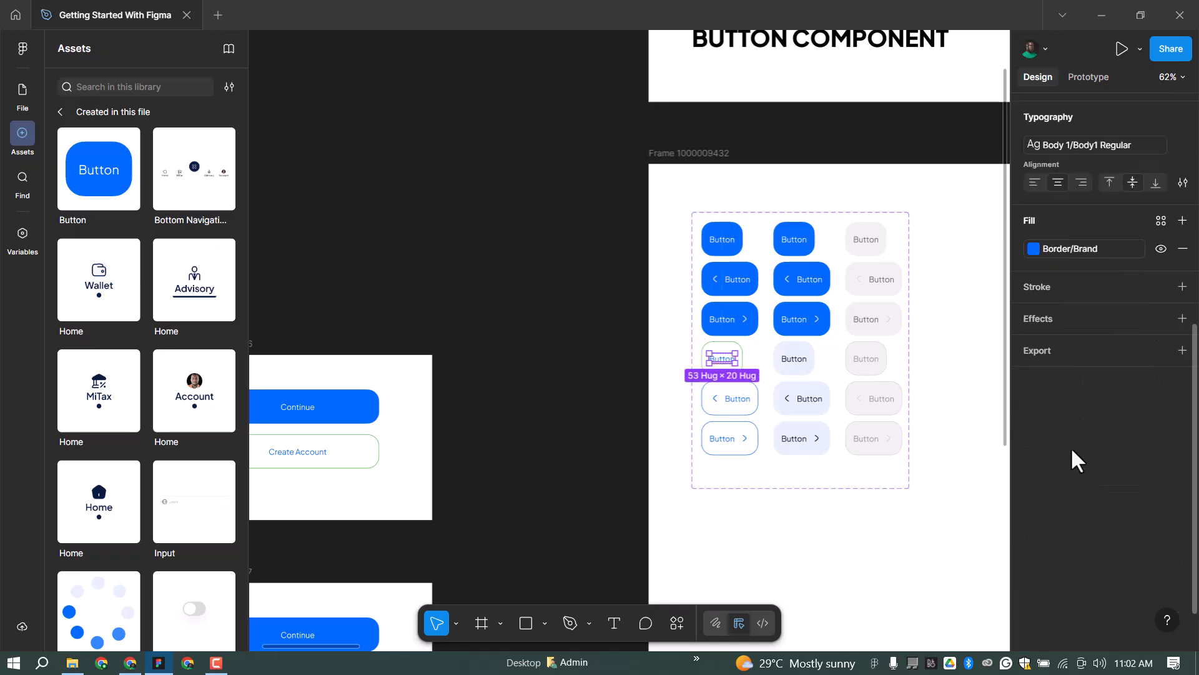
{"action": "left_click", "coordinate": [1069, 249]}
{"action": "scroll", "coordinate": [892, 528], "scroll_direction": "down", "scroll_amount": 3}
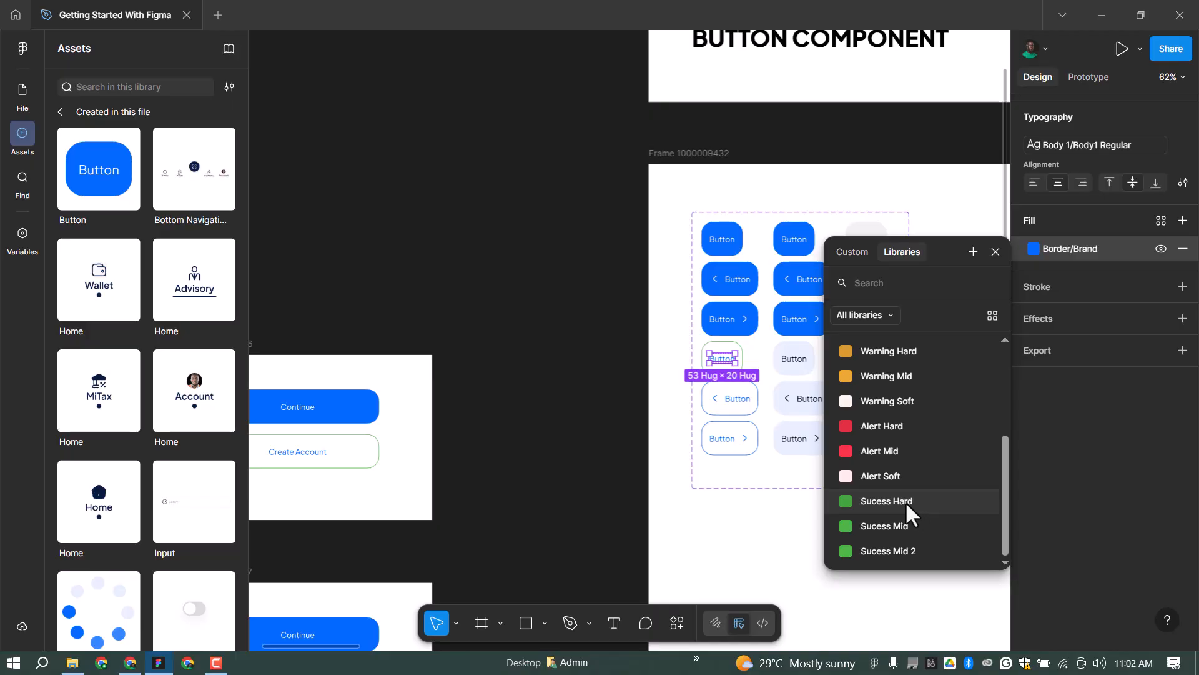
{"action": "left_click", "coordinate": [905, 501]}
{"action": "scroll", "coordinate": [722, 358], "scroll_direction": "up", "scroll_amount": 5}
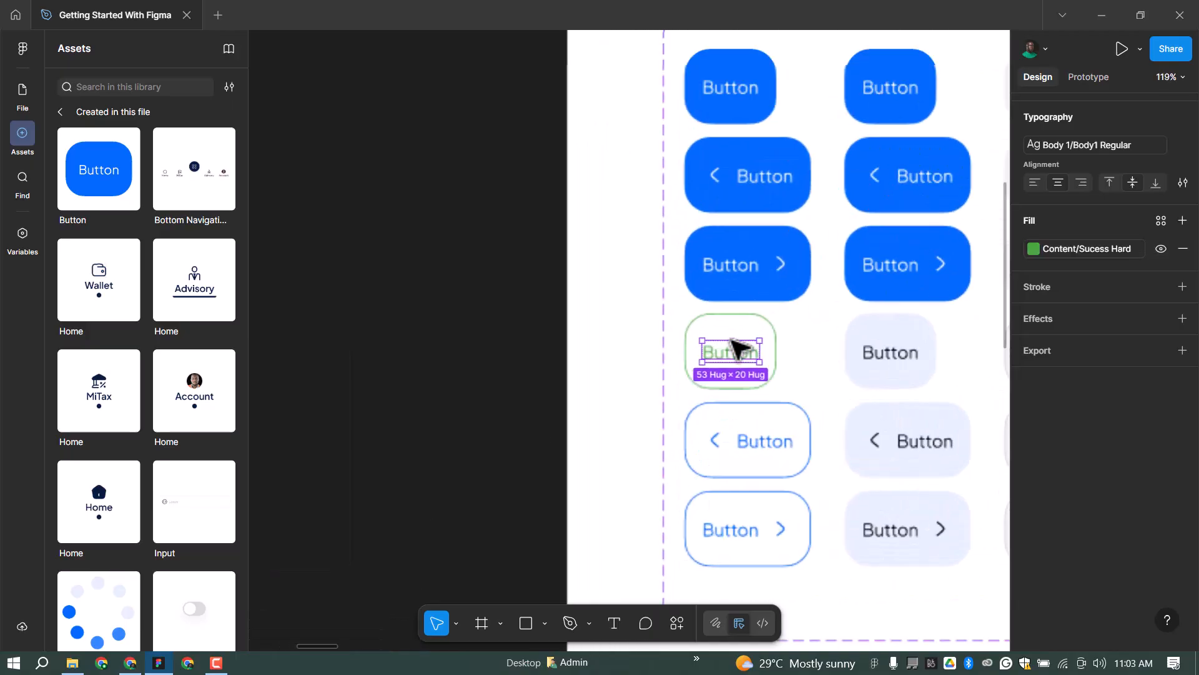
Reselect the whole green button and zoom out to review the Create Account instances.
{"action": "left_click", "coordinate": [775, 330]}
{"action": "scroll", "coordinate": [822, 303], "scroll_direction": "down", "scroll_amount": 2}
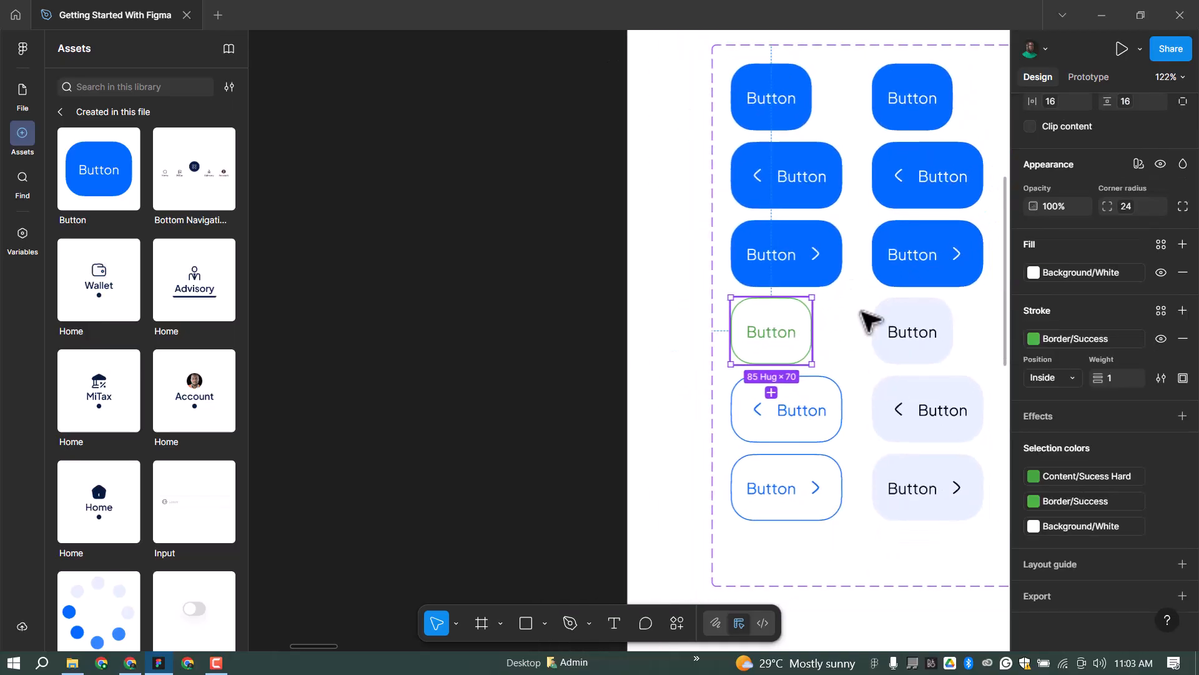
{"action": "scroll", "coordinate": [874, 322], "scroll_direction": "down", "scroll_amount": 1}
{"action": "scroll", "coordinate": [771, 335], "scroll_direction": "down", "scroll_amount": 5}
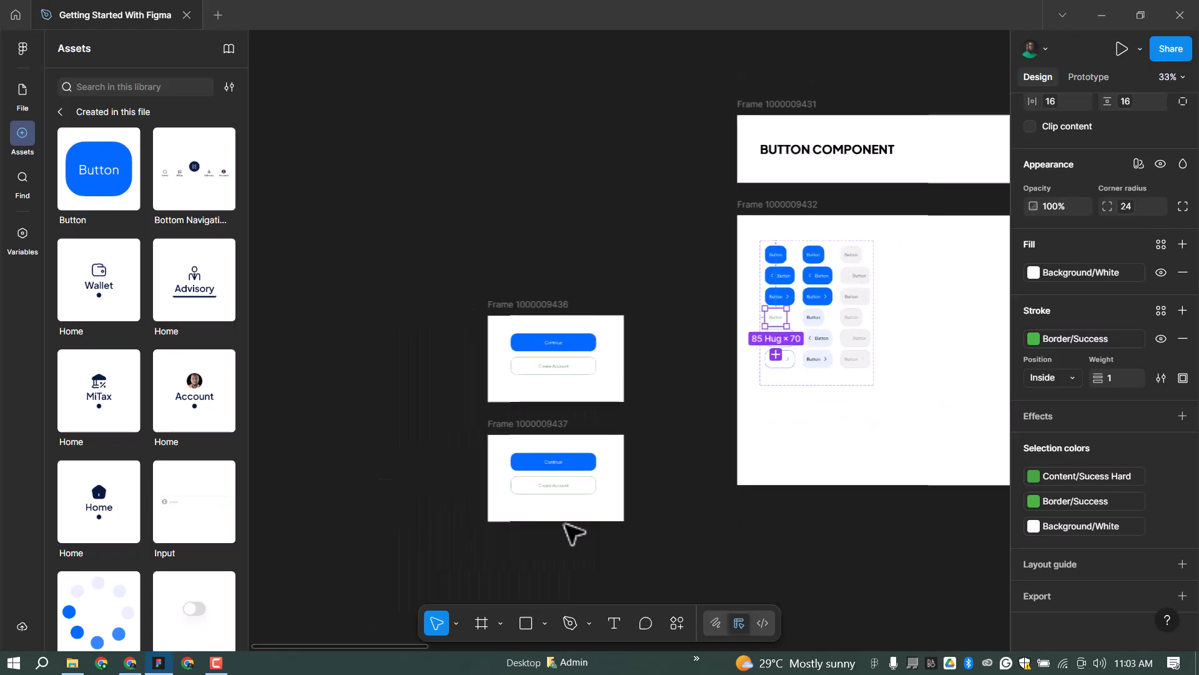
{"action": "scroll", "coordinate": [547, 449], "scroll_direction": "up", "scroll_amount": 2}
{"action": "scroll", "coordinate": [562, 187], "scroll_direction": "up", "scroll_amount": 2}
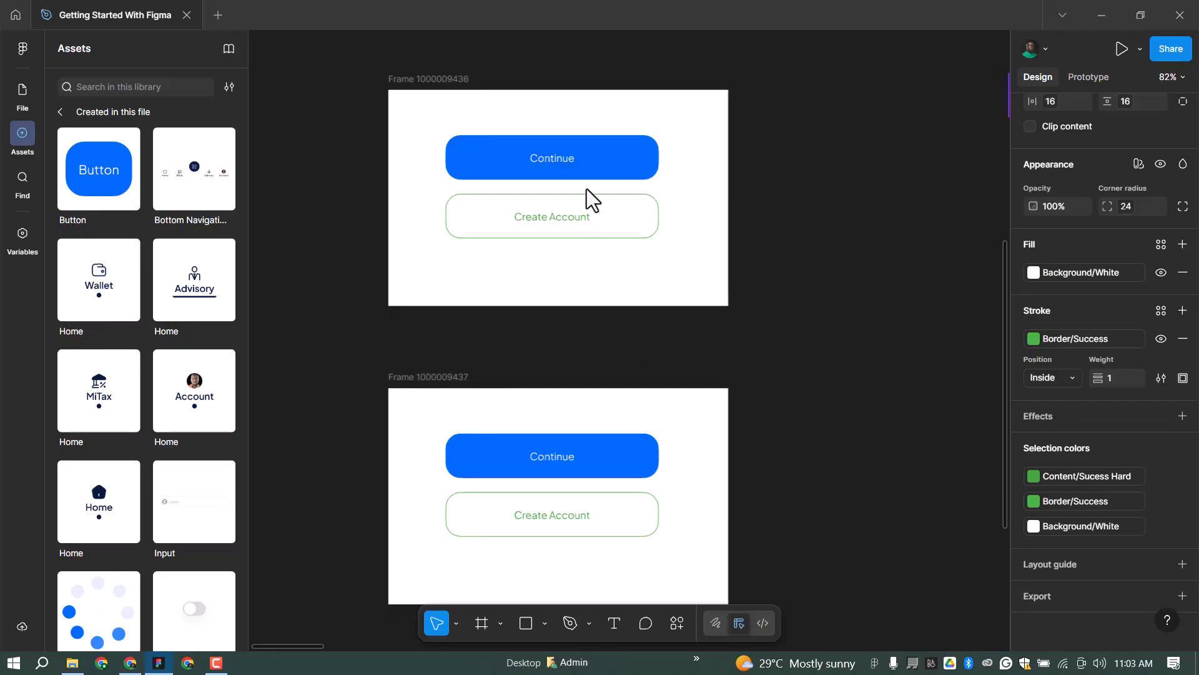
{"action": "scroll", "coordinate": [500, 378], "scroll_direction": "down", "scroll_amount": 3}
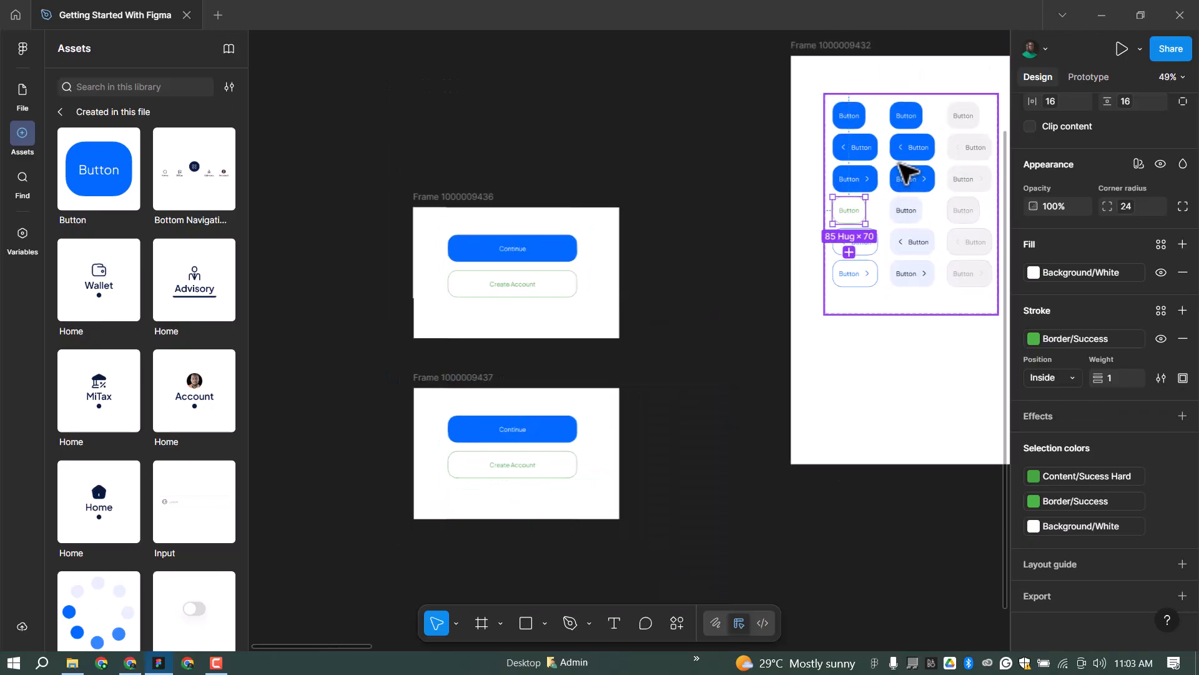
{"action": "scroll", "coordinate": [950, 119], "scroll_direction": "up", "scroll_amount": 2}
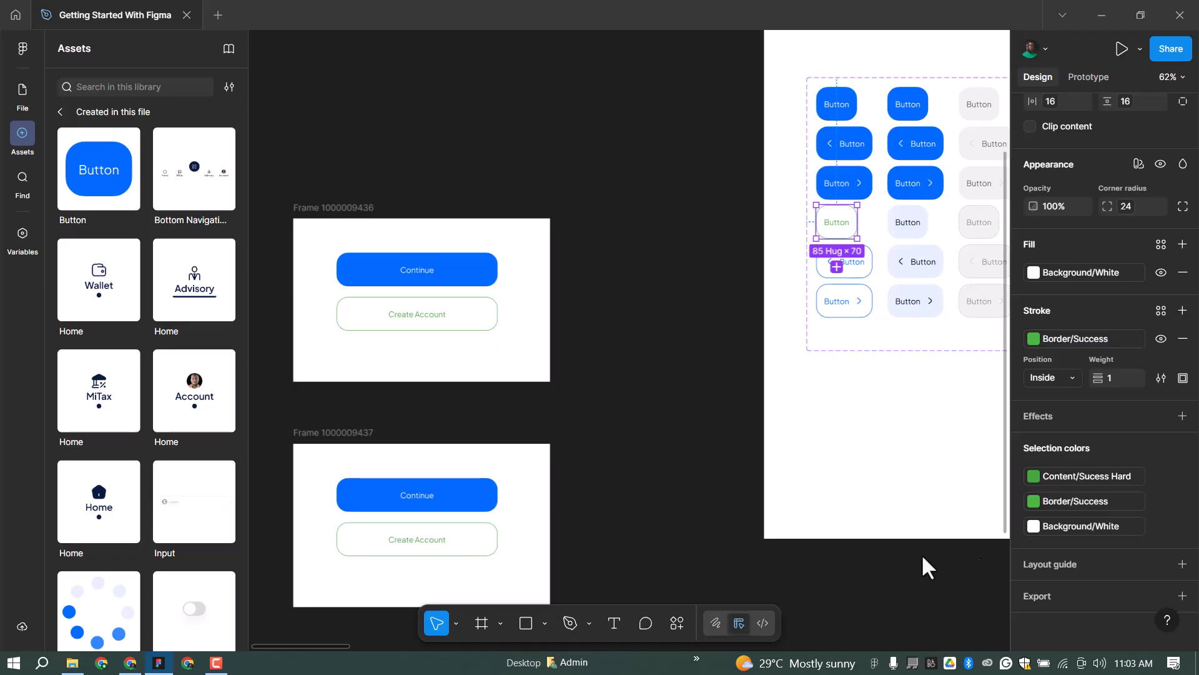
{"action": "scroll", "coordinate": [615, 263], "scroll_direction": "down", "scroll_amount": 10}
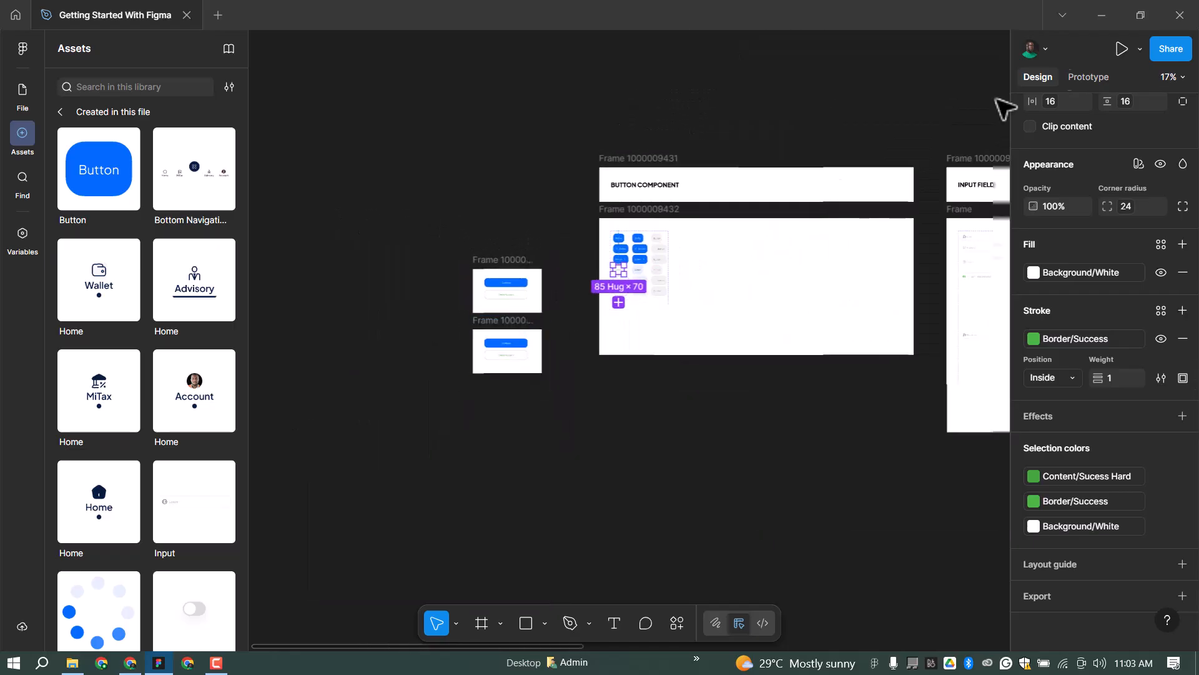
{"action": "scroll", "coordinate": [635, 268], "scroll_direction": "up", "scroll_amount": 2}
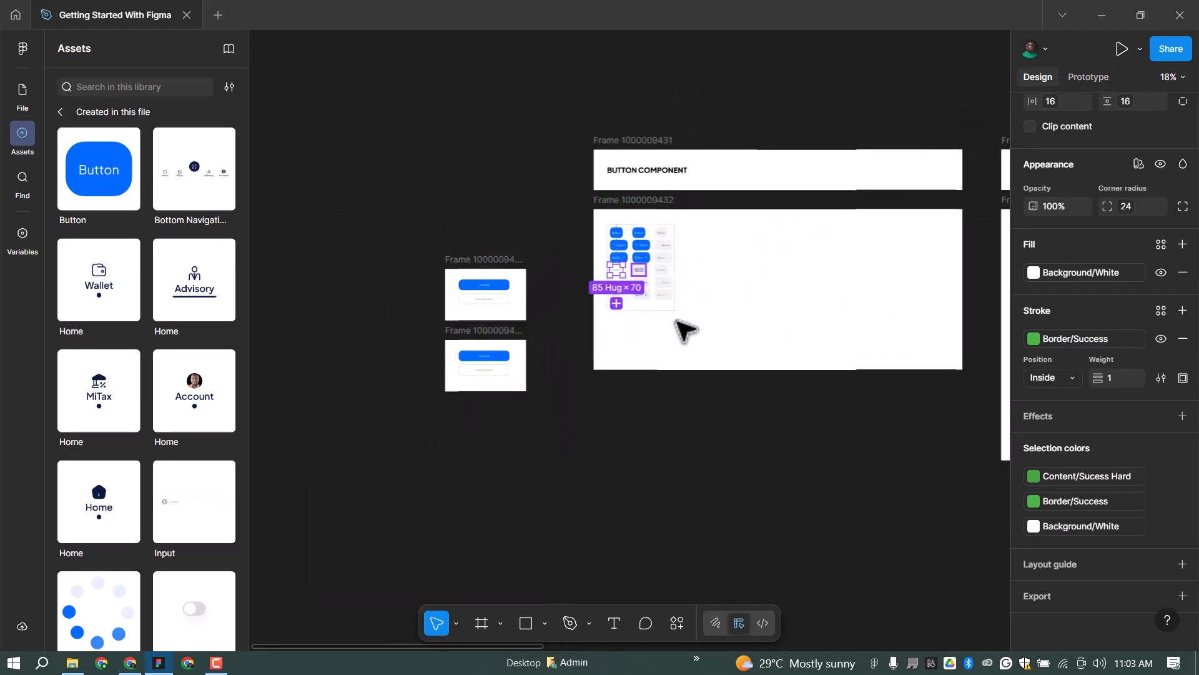
{"action": "scroll", "coordinate": [625, 300], "scroll_direction": "up", "scroll_amount": 3}
Rename the new 1440 × 1024 desktop frame to 'Button Component'.
{"action": "left_click_drag", "start_coordinate": [311, 207], "coordinate": [552, 485]}
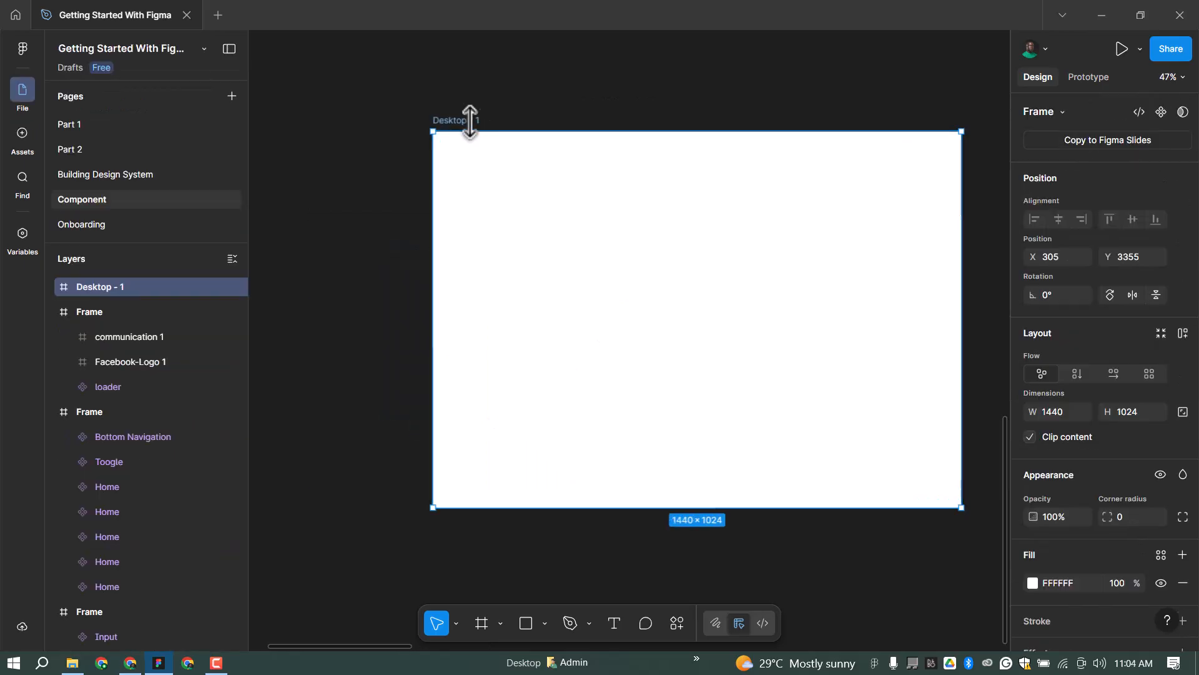
{"action": "double_click", "coordinate": [463, 120]}
{"action": "type", "text": "Bu"}
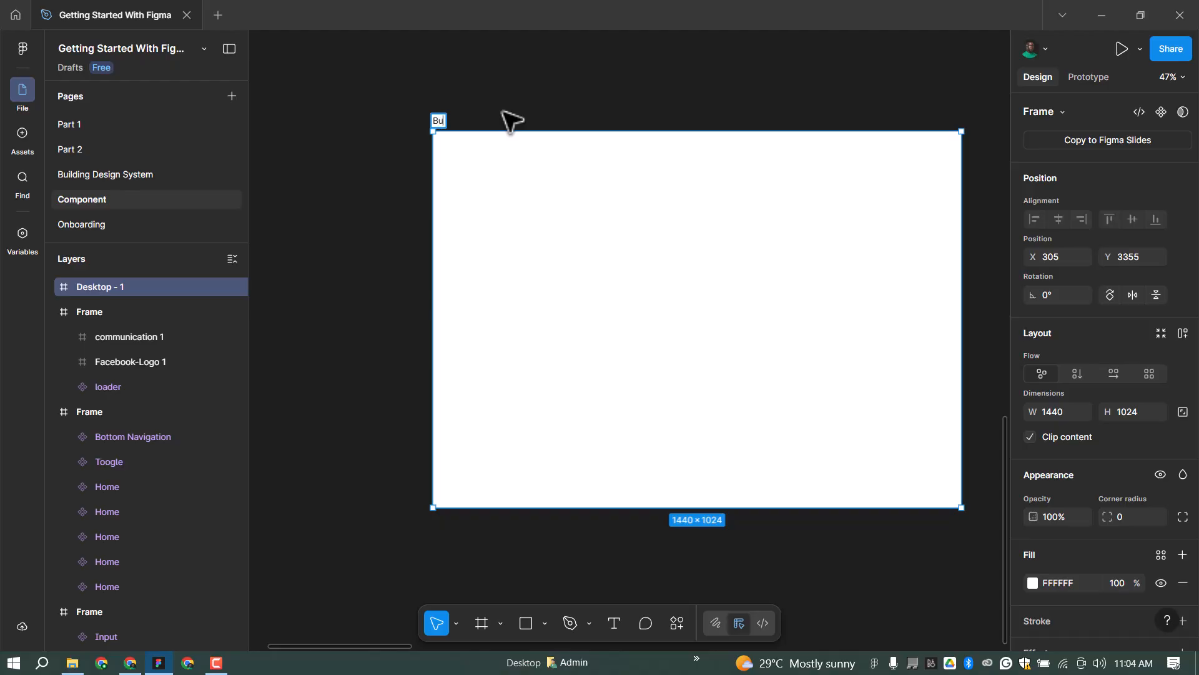
{"action": "type", "text": "tton Component"}
{"action": "key", "text": "Return"}
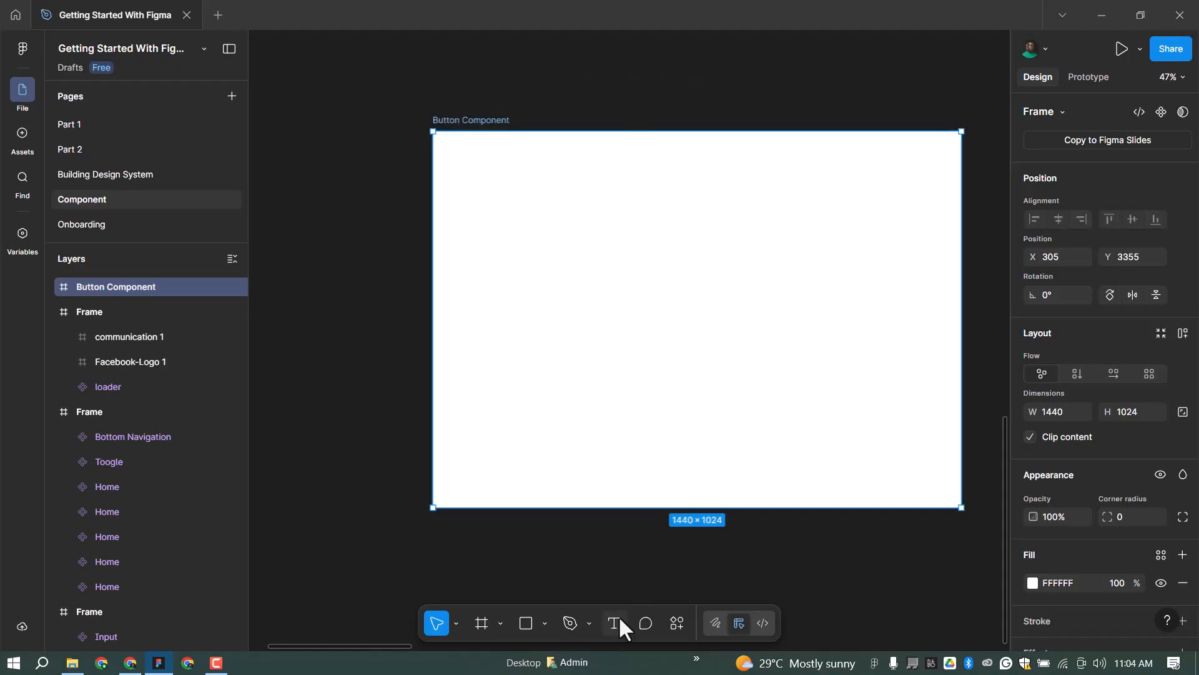
Add a text layer reading 'Button' inside the Button Component frame.
{"action": "key", "text": "t"}
{"action": "scroll", "coordinate": [528, 228], "scroll_direction": "up", "scroll_amount": 3}
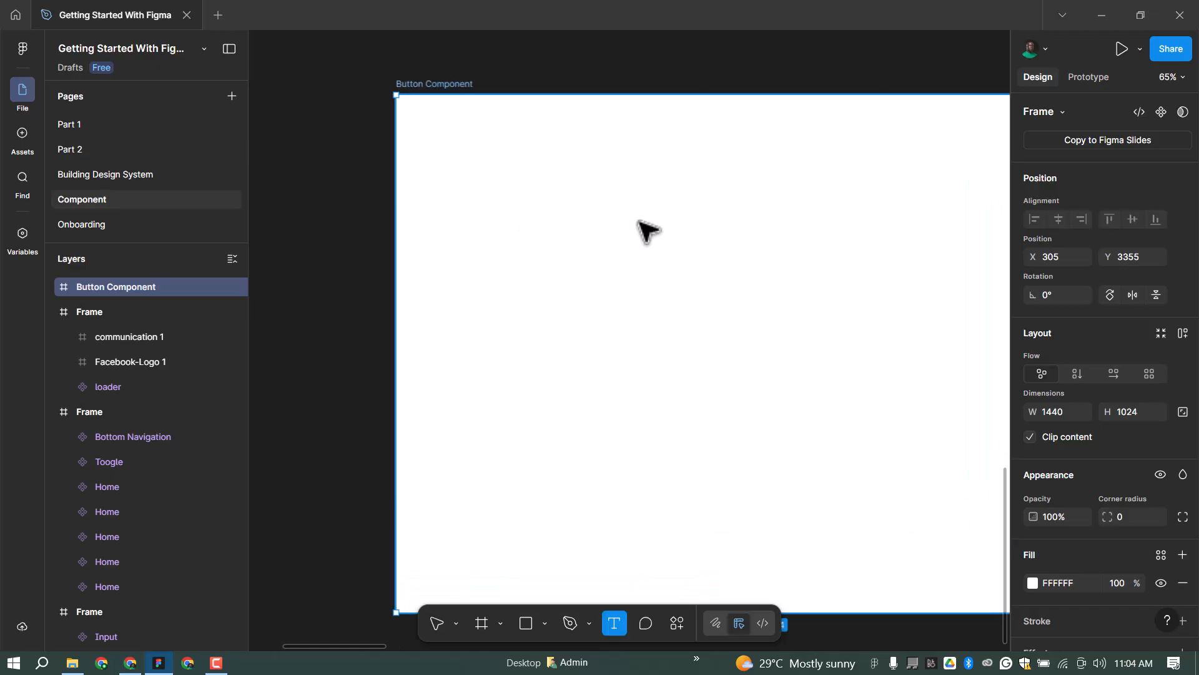
{"action": "left_click", "coordinate": [564, 224]}
{"action": "type", "text": "Button"}
{"action": "key", "text": "Escape"}
Apply the Body Text/Body 2 Bold text style to the Button label.
{"action": "left_click", "coordinate": [1071, 528]}
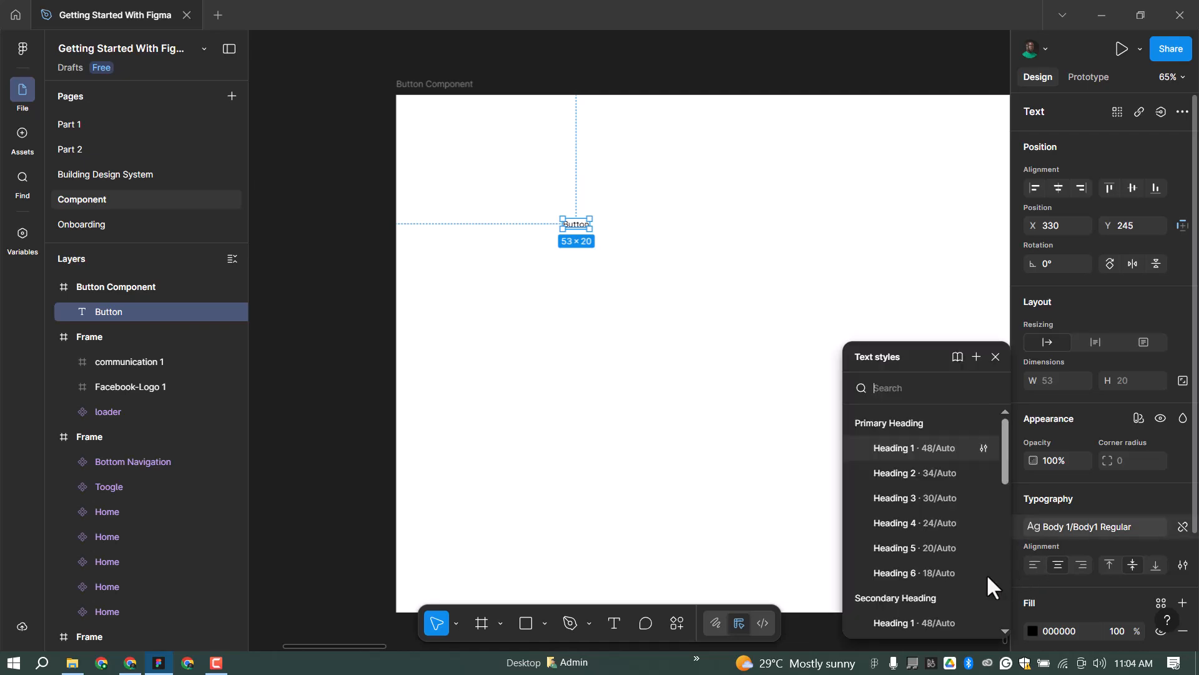
{"action": "scroll", "coordinate": [962, 555], "scroll_direction": "down", "scroll_amount": 3}
{"action": "scroll", "coordinate": [939, 516], "scroll_direction": "down", "scroll_amount": 3}
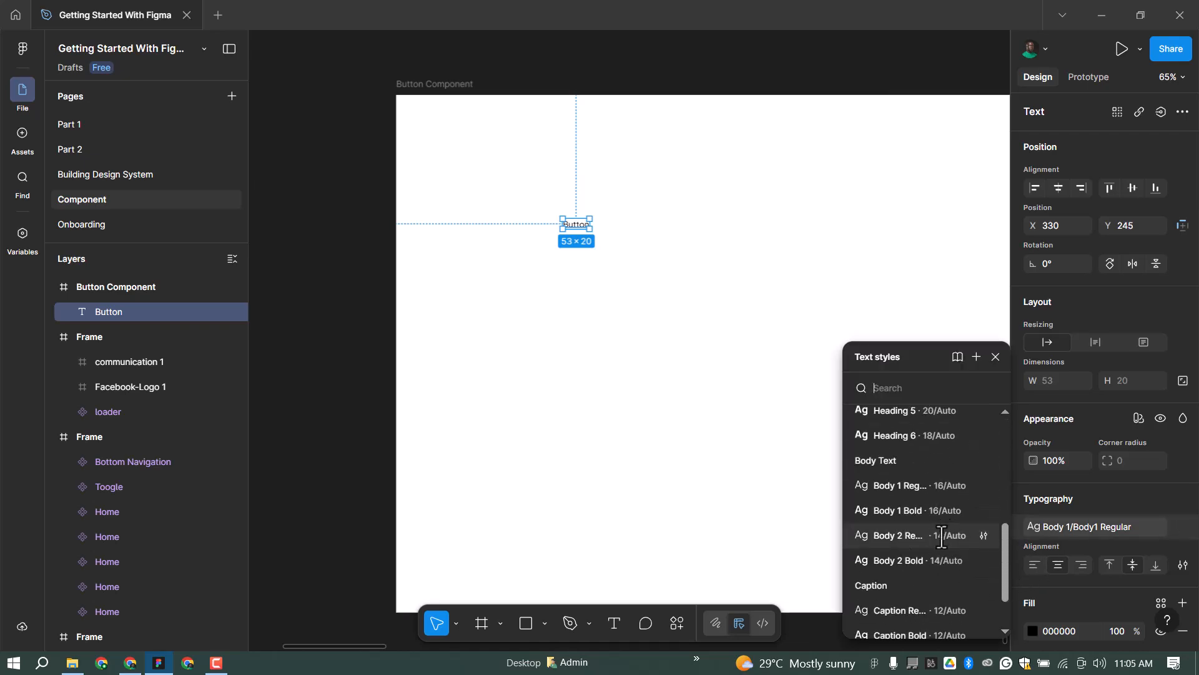
{"action": "left_click", "coordinate": [934, 560]}
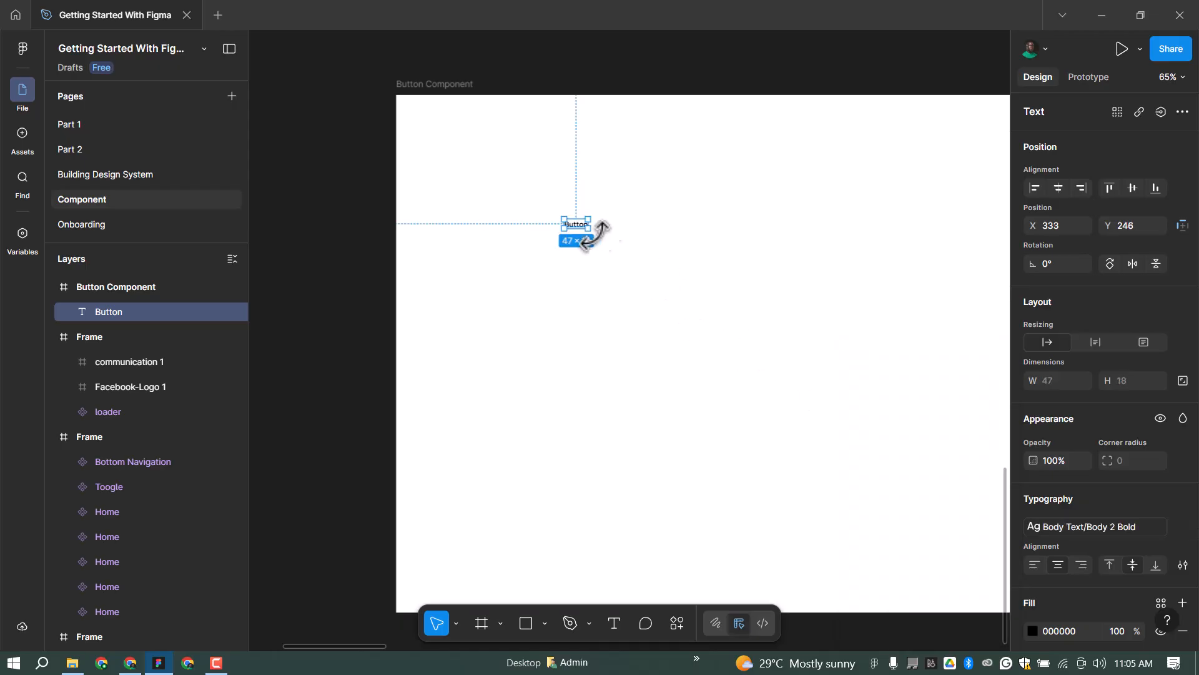
{"action": "scroll", "coordinate": [600, 234], "scroll_direction": "up", "scroll_amount": 6}
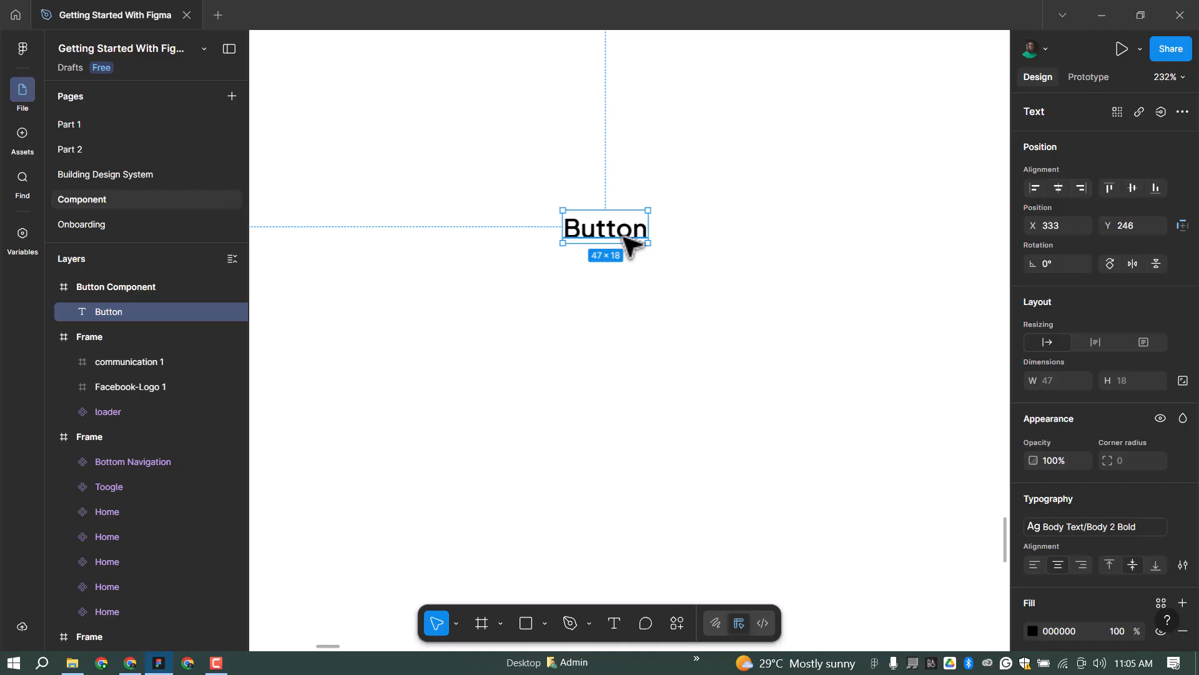
Wrap the 'Button' text in auto layout and fix the frame at 85 × 70.
{"action": "key", "text": "shift+a"}
{"action": "left_click", "coordinate": [1133, 380]}
{"action": "type", "text": "70"}
{"action": "key", "text": "Return"}
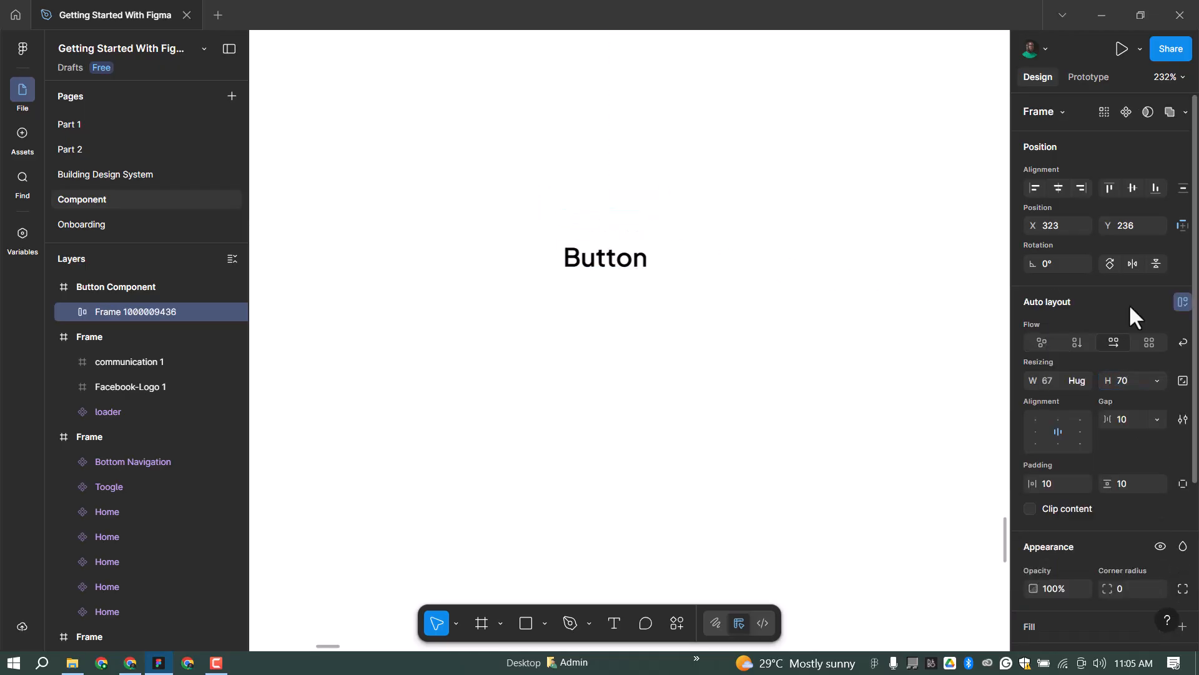
{"action": "left_click", "coordinate": [1048, 380]}
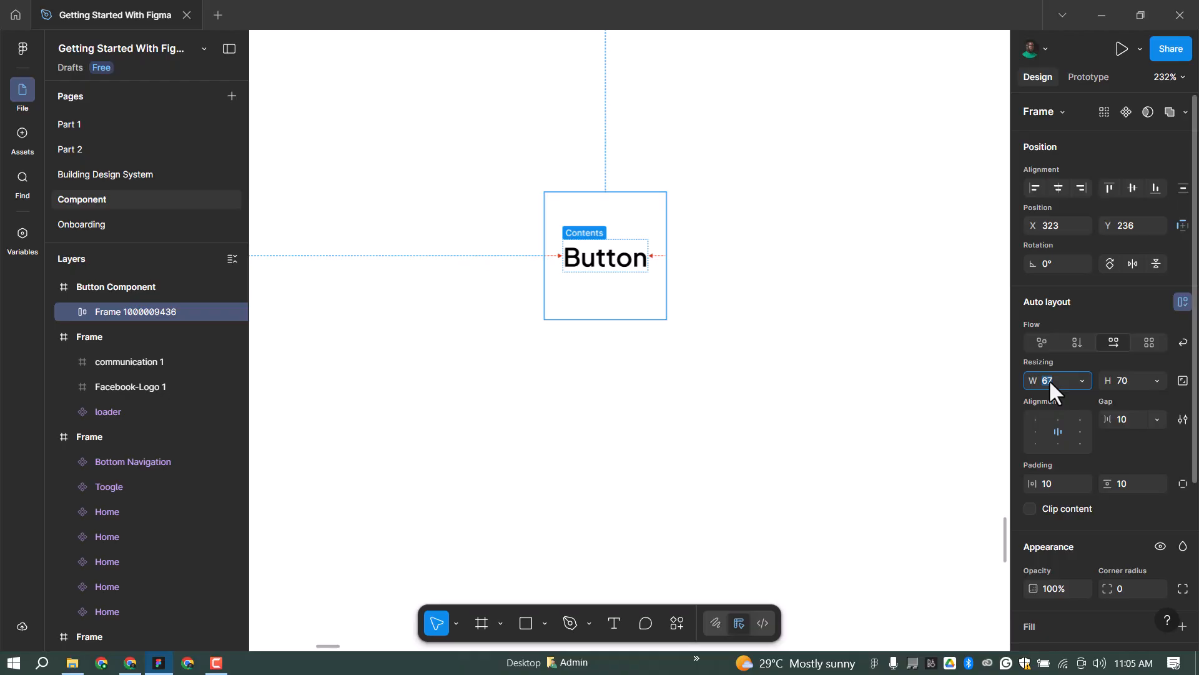
{"action": "type", "text": "85"}
{"action": "key", "text": "Return"}
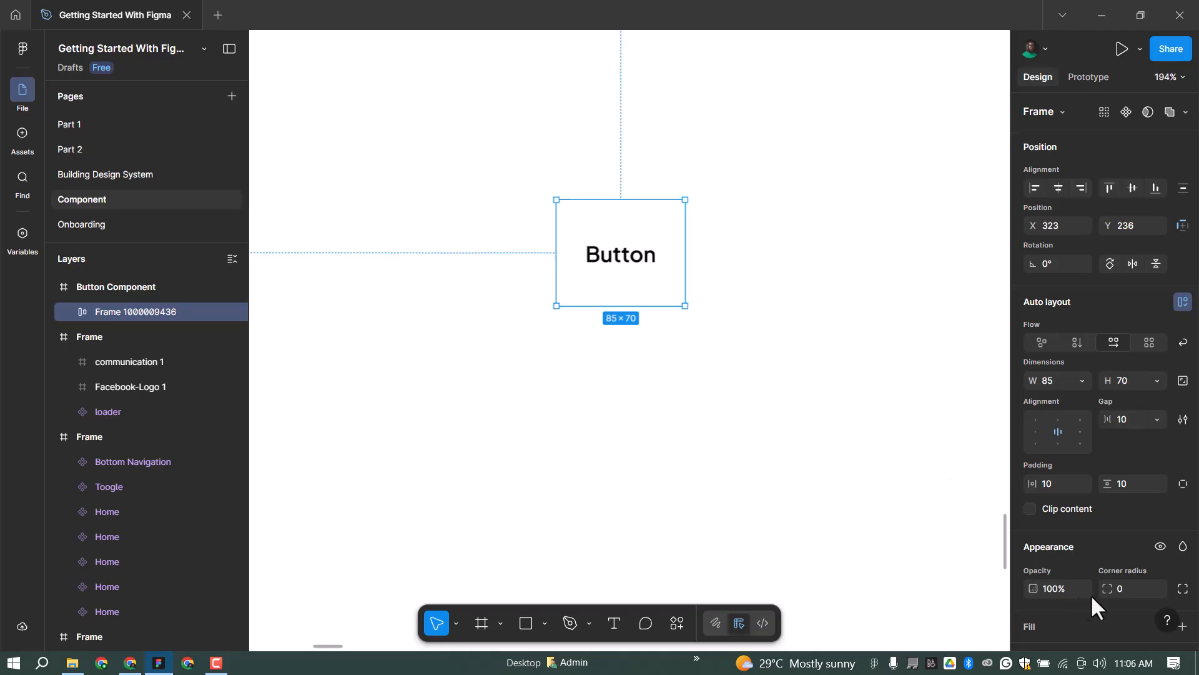
{"action": "scroll", "coordinate": [1106, 562], "scroll_direction": "down", "scroll_amount": 2}
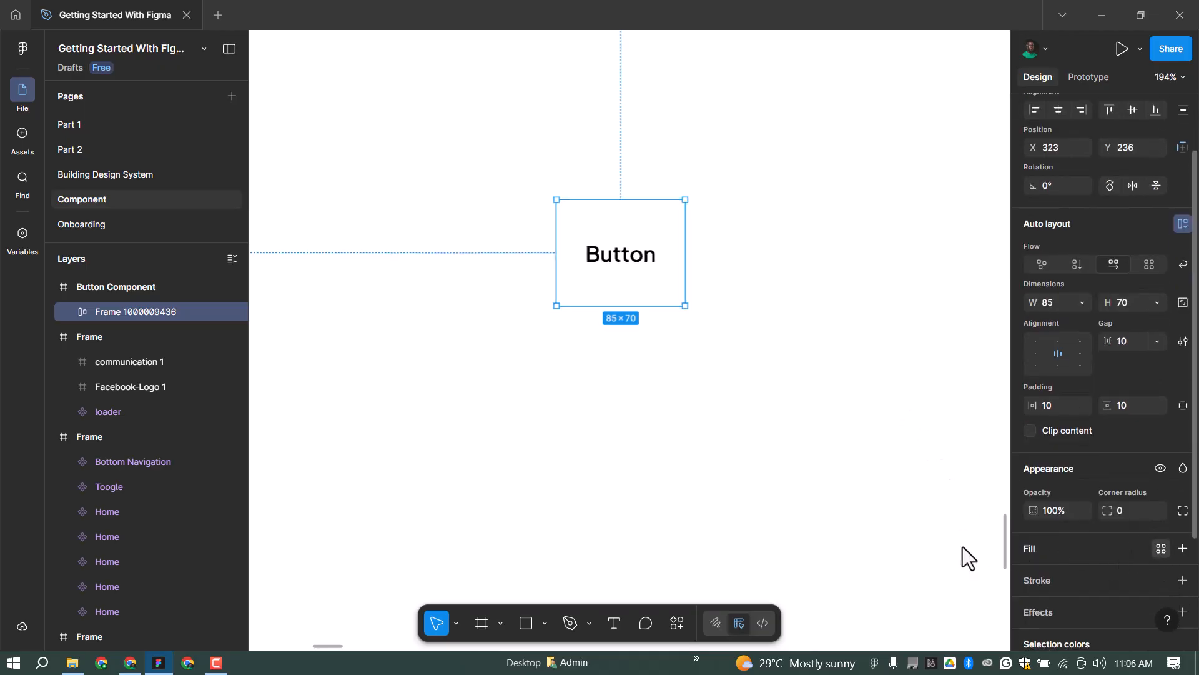
Fill the frame with Background/Primary and round its corners with the 20 radius variable.
{"action": "left_click", "coordinate": [902, 441]}
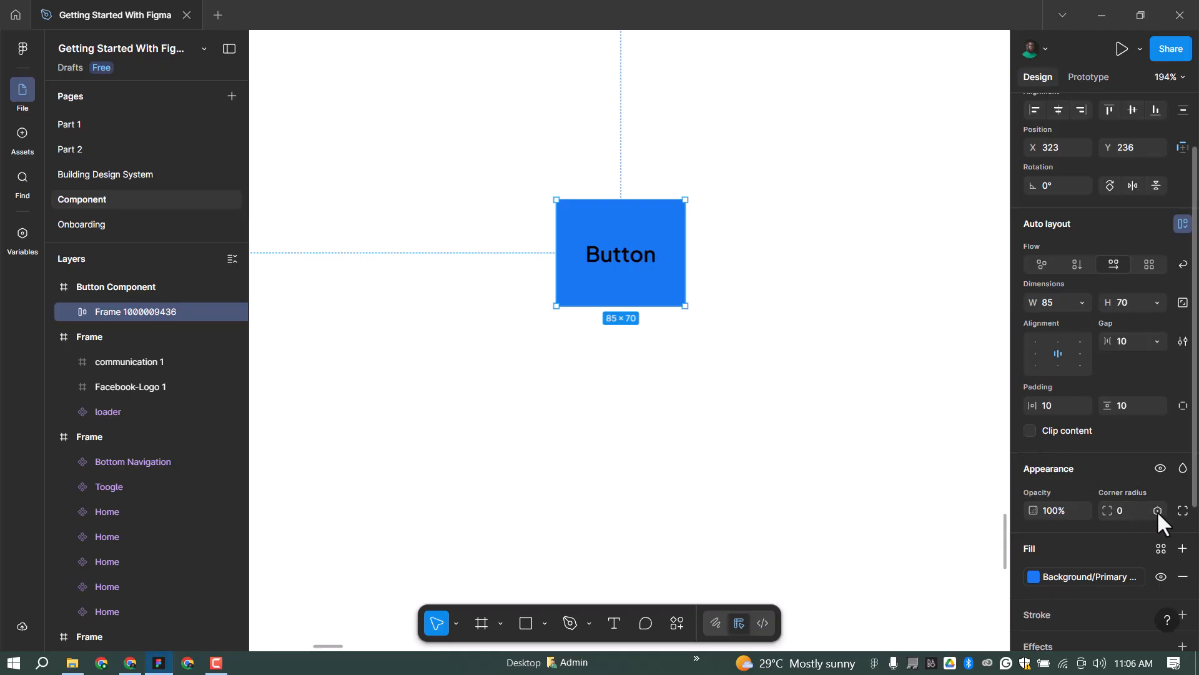
{"action": "left_click", "coordinate": [1071, 508]}
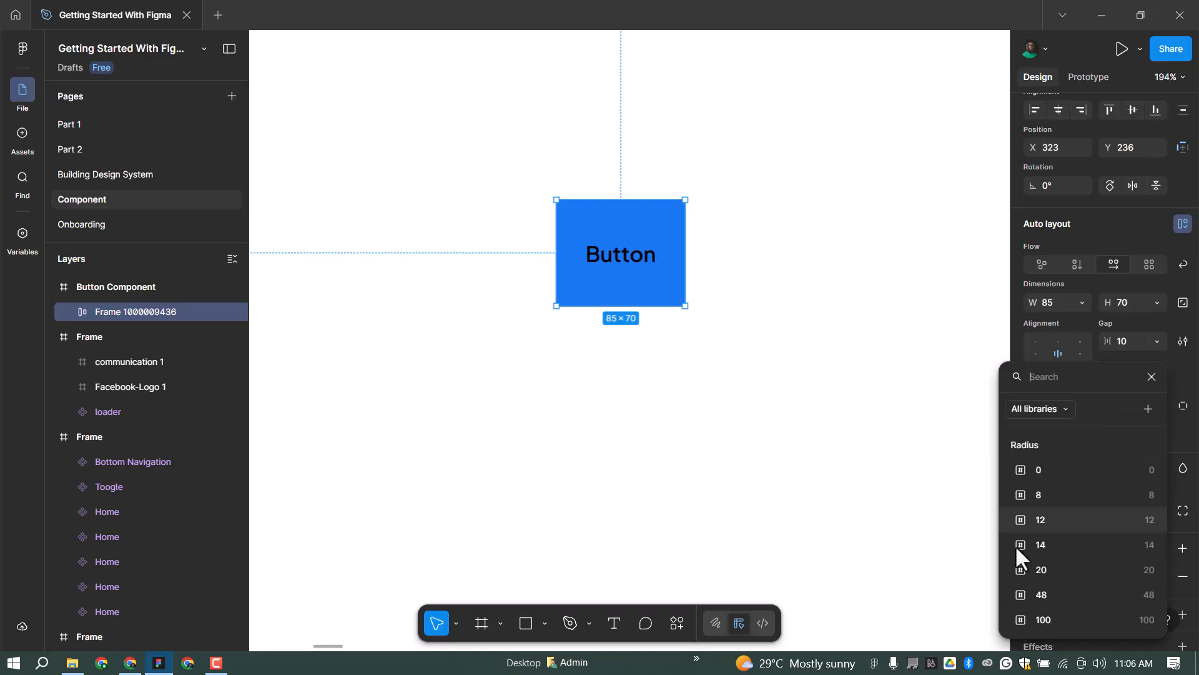
{"action": "left_click", "coordinate": [1119, 568]}
{"action": "scroll", "coordinate": [1137, 544], "scroll_direction": "down", "scroll_amount": 3}
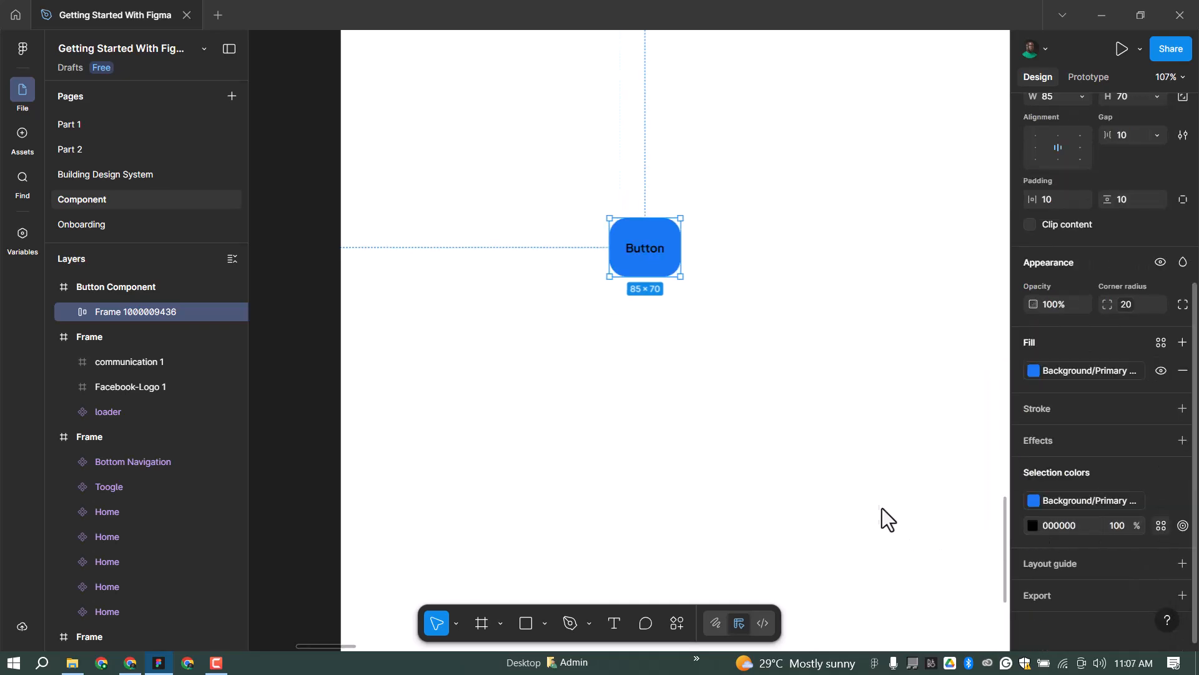
Change the black label text colour to Content/White.
{"action": "left_click", "coordinate": [1028, 526]}
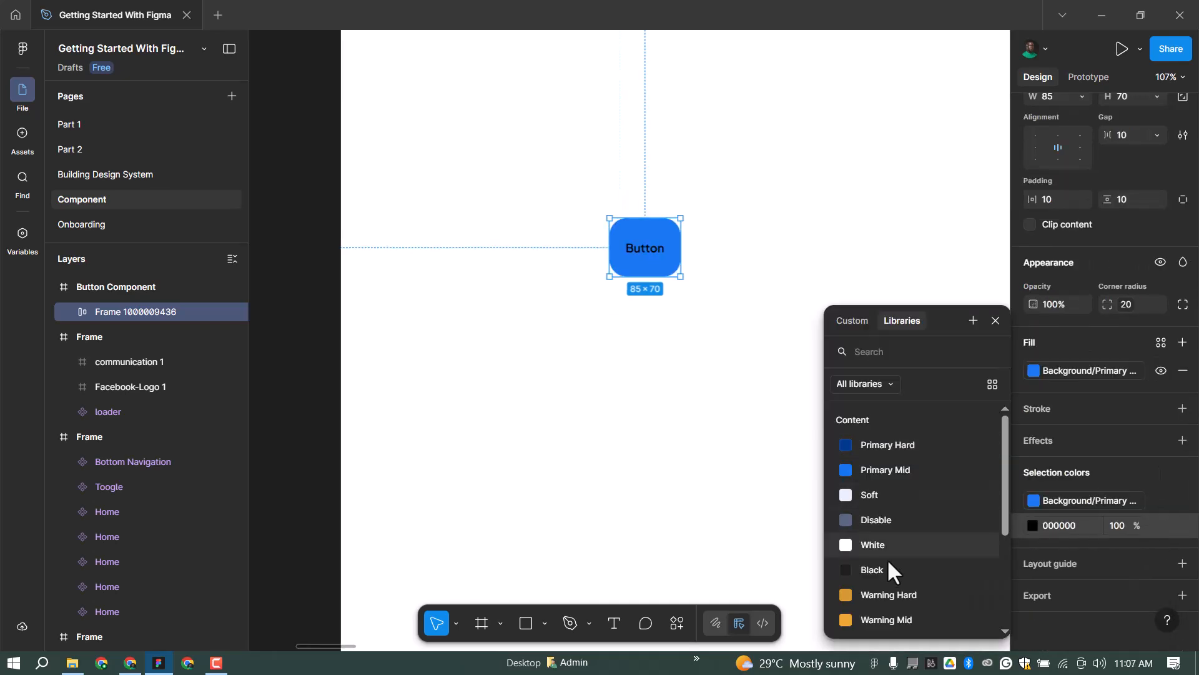
{"action": "left_click", "coordinate": [918, 545]}
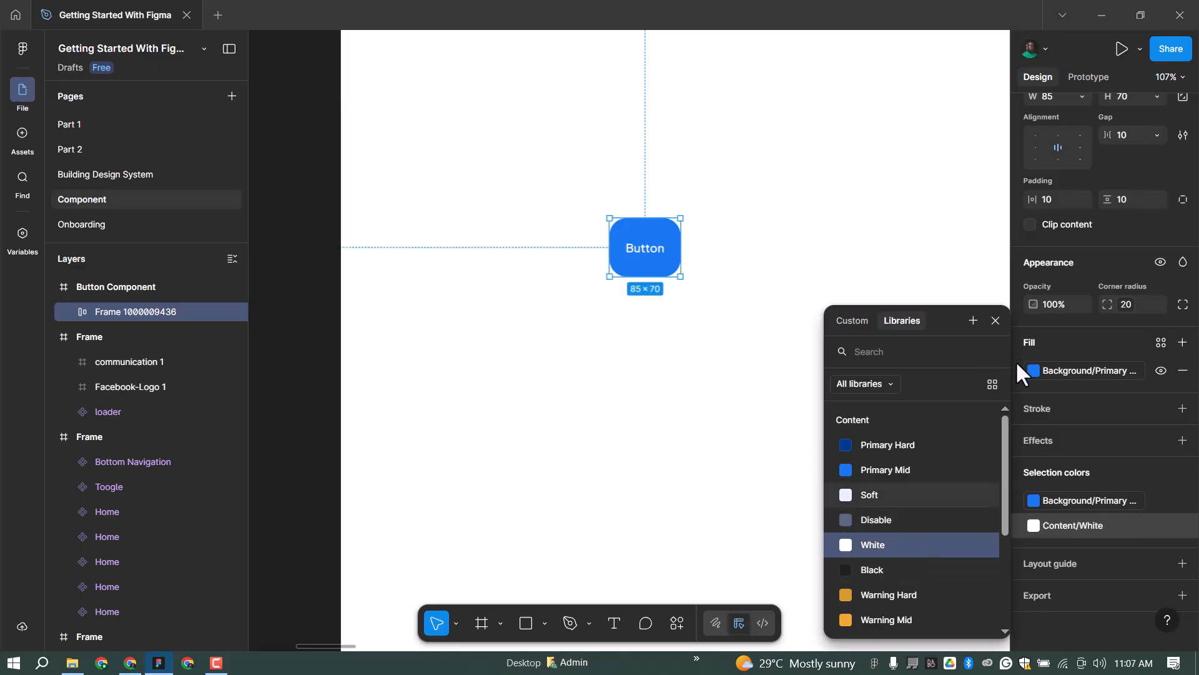
{"action": "key", "text": "Escape"}
{"action": "scroll", "coordinate": [725, 228], "scroll_direction": "up", "scroll_amount": 2}
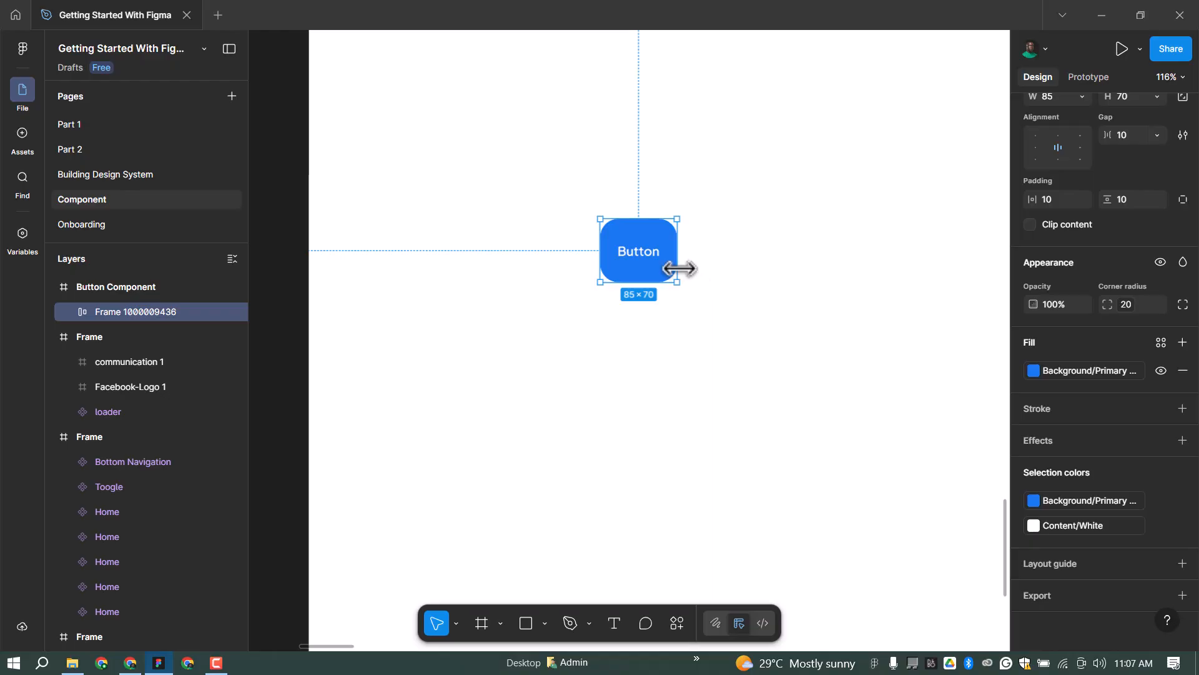
{"action": "double_click", "coordinate": [136, 311]}
{"action": "type", "text": "Fill b"}
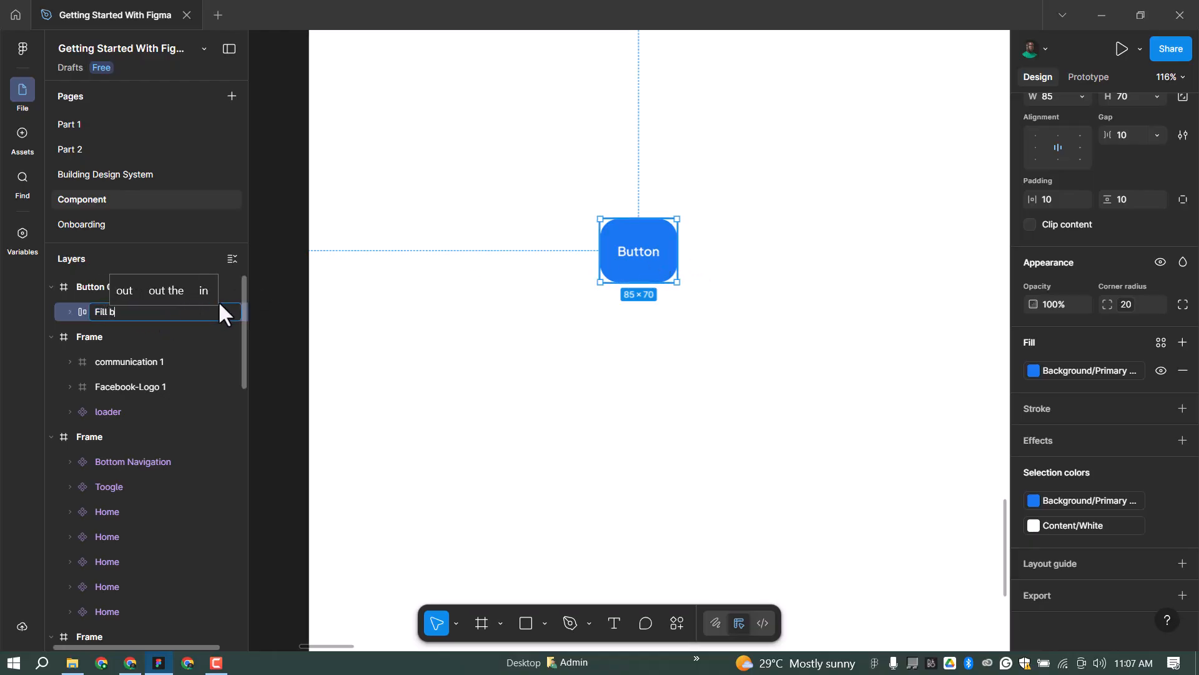
{"action": "key", "text": "ctrl+a"}
{"action": "type", "text": "button"}
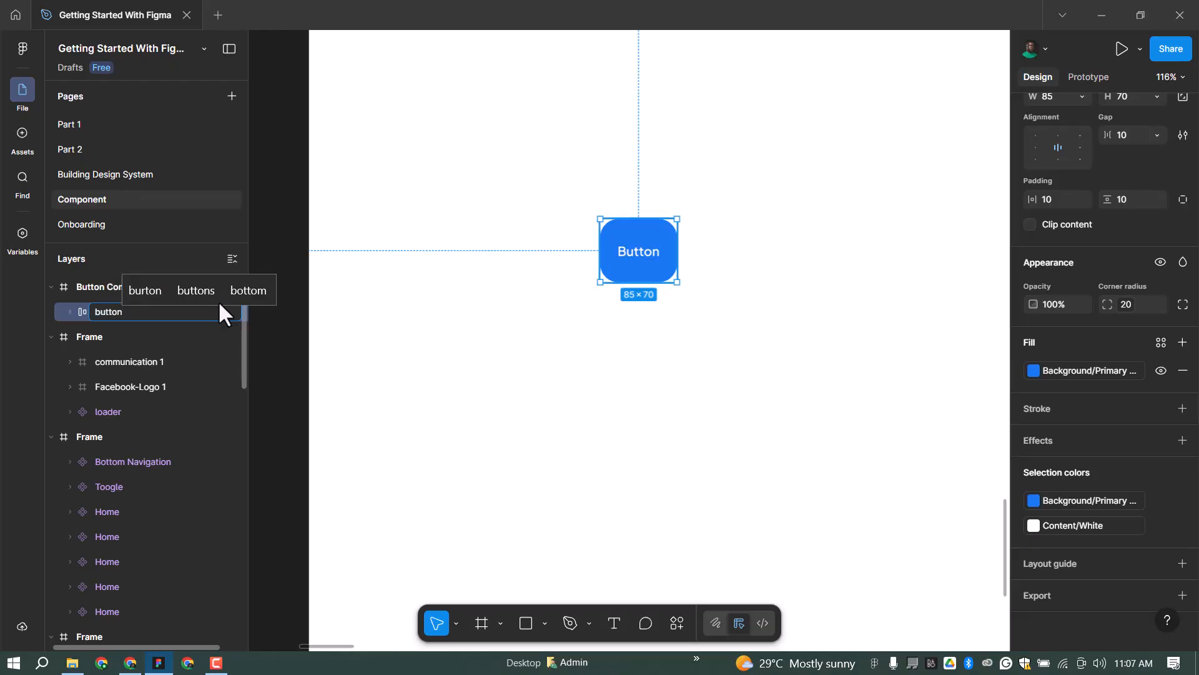
{"action": "key", "text": "Return"}
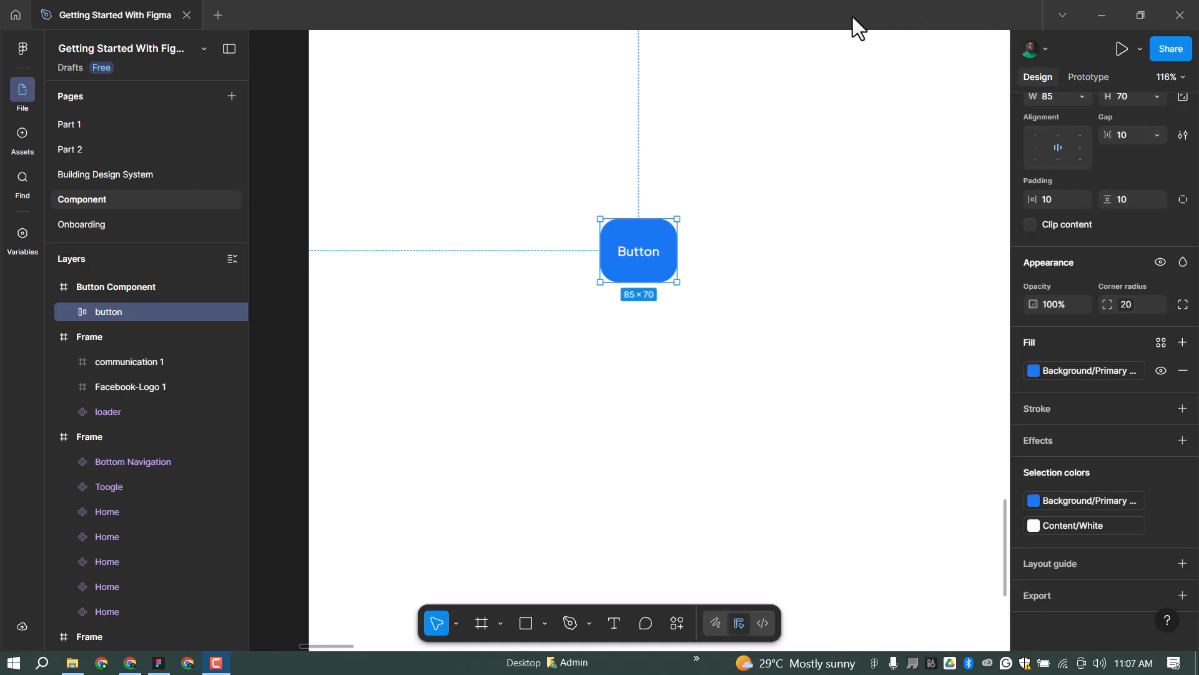
{"action": "scroll", "coordinate": [1142, 210], "scroll_direction": "up", "scroll_amount": 5}
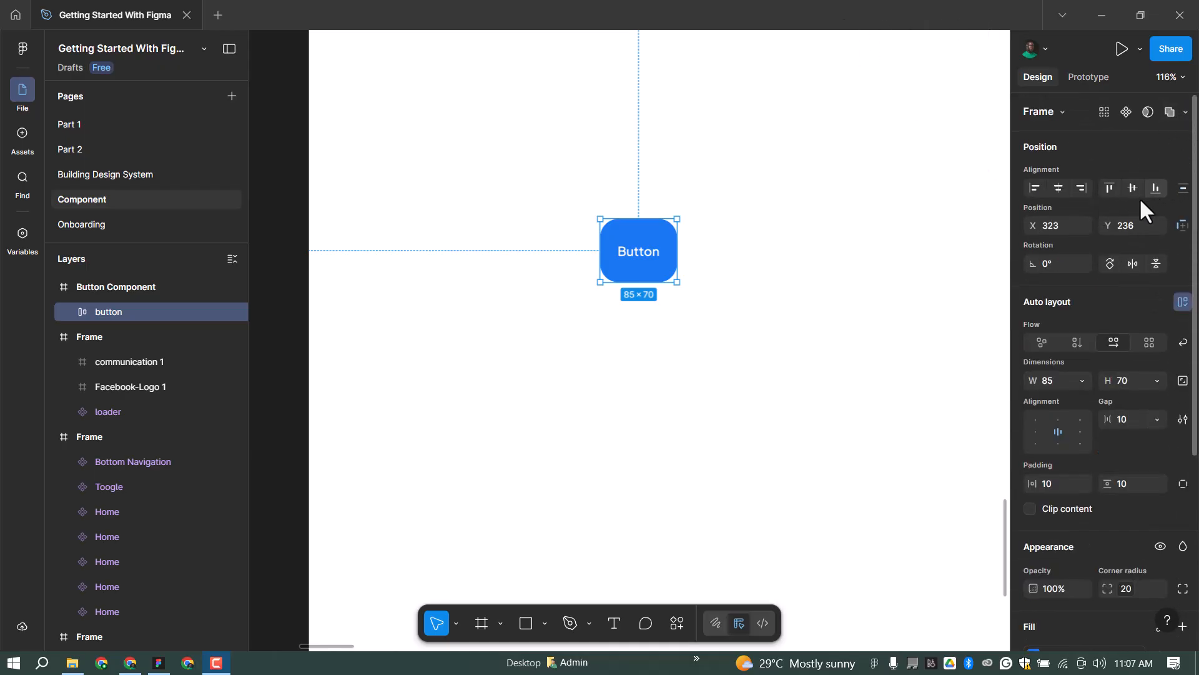
{"action": "left_click", "coordinate": [725, 235]}
{"action": "left_click", "coordinate": [653, 232]}
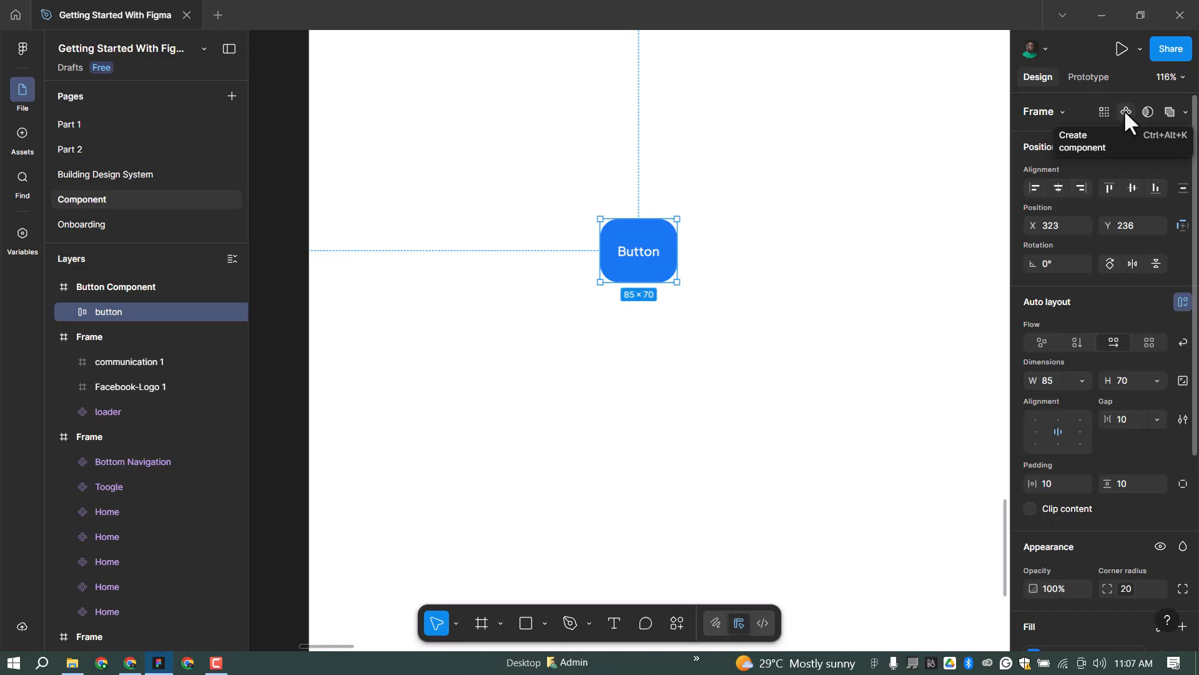
Create a component from the button, add Variant2 beside Default, and select the component set.
{"action": "left_click", "coordinate": [1126, 112]}
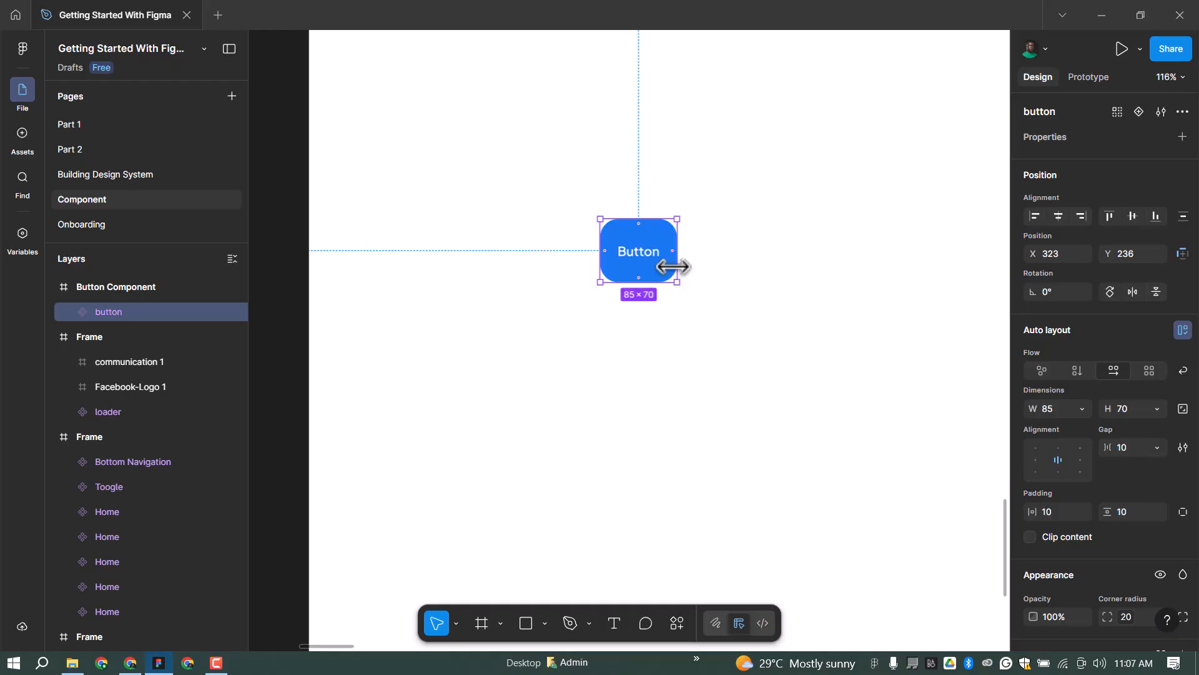
{"action": "left_click", "coordinate": [1137, 112]}
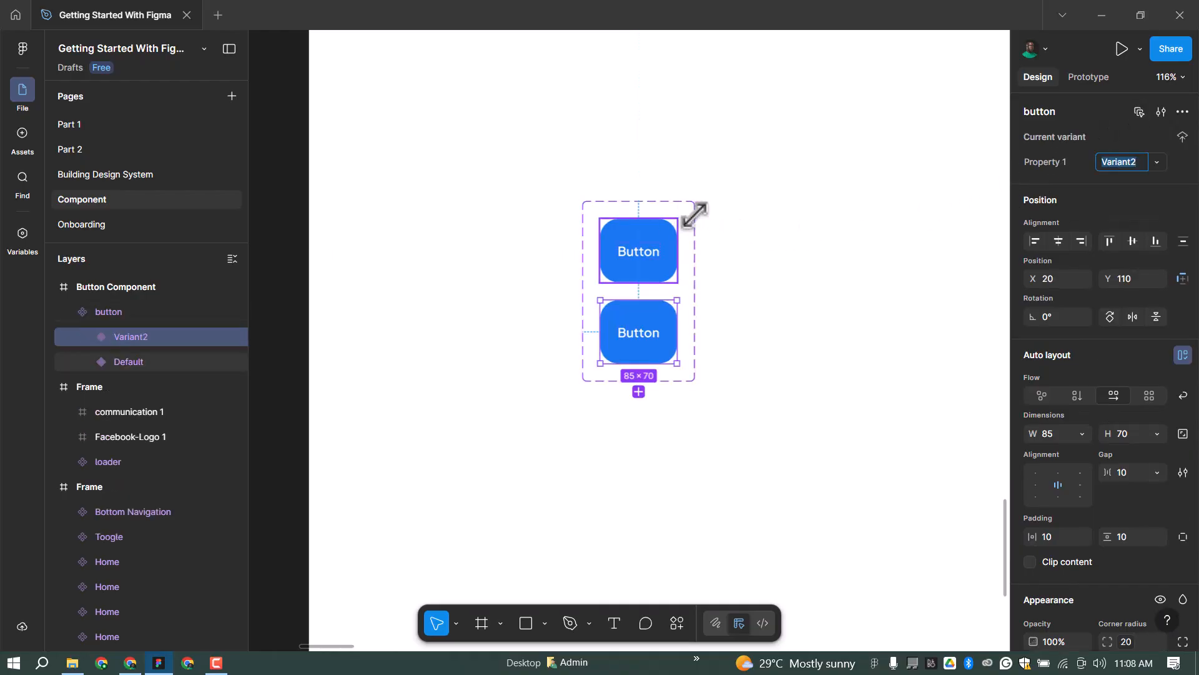
{"action": "key", "text": "Tab"}
{"action": "left_click", "coordinate": [695, 211]}
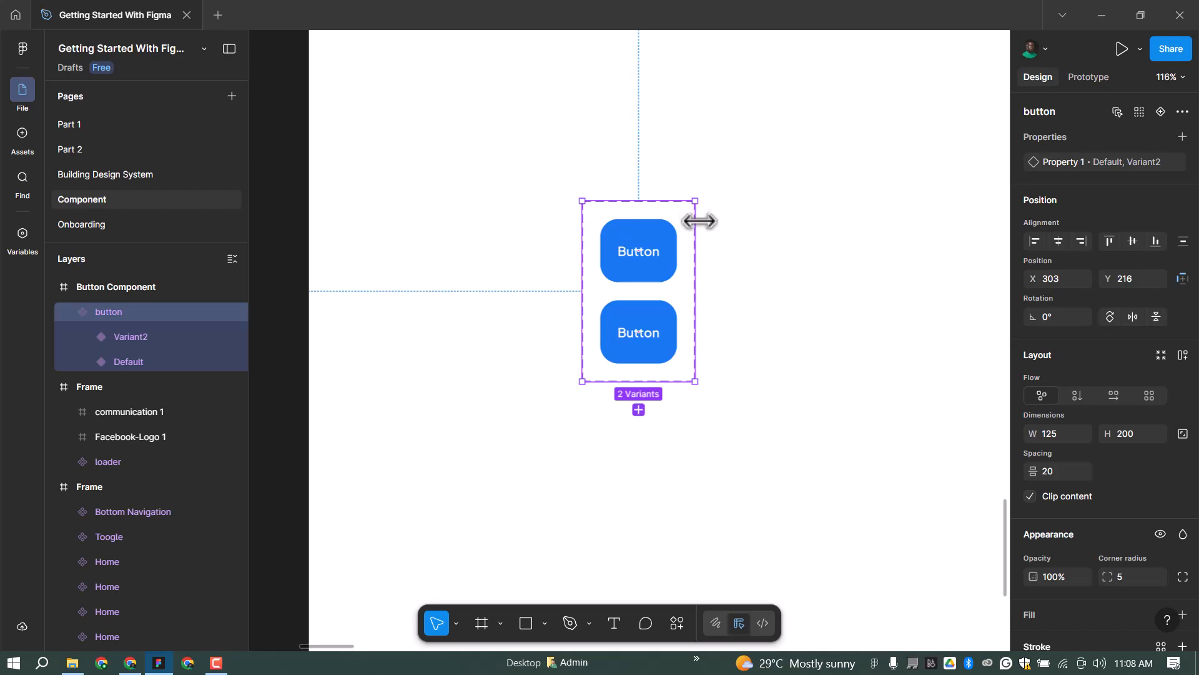
{"action": "scroll", "coordinate": [522, 262], "scroll_direction": "down", "scroll_amount": 2, "text": "ctrl"}
Stretch the component set wider and taller, then space its four variants 20 apart.
{"action": "left_click_drag", "start_coordinate": [659, 249], "coordinate": [946, 250]}
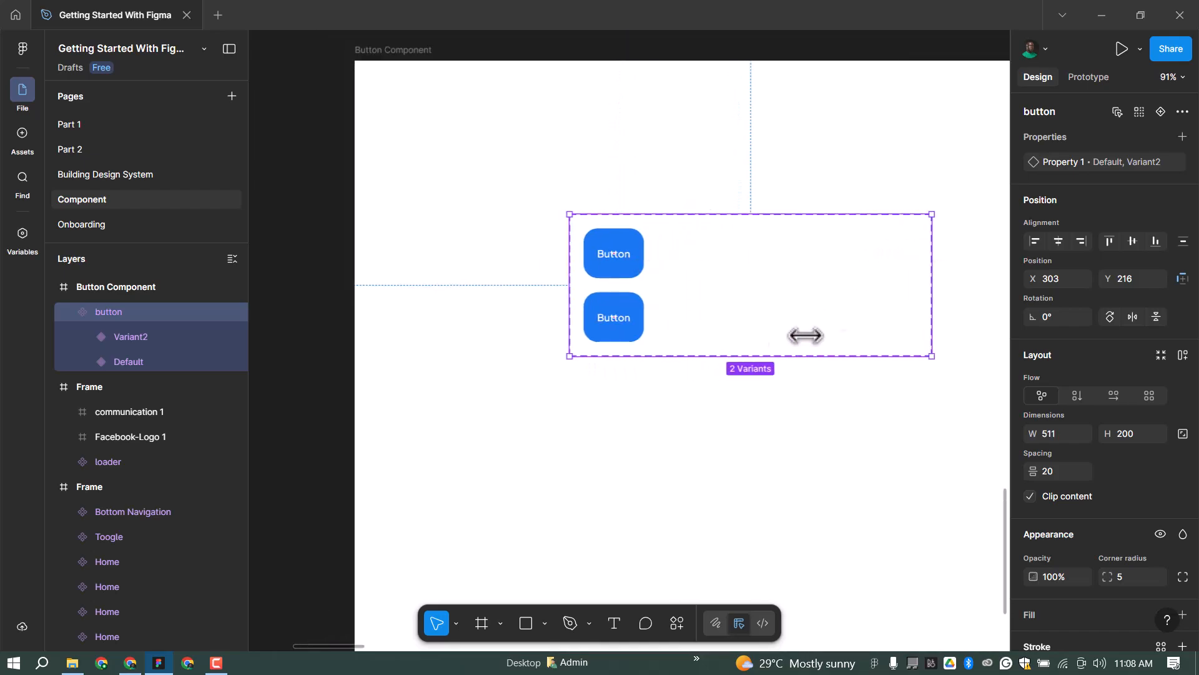
{"action": "left_click_drag", "start_coordinate": [718, 354], "coordinate": [712, 535]}
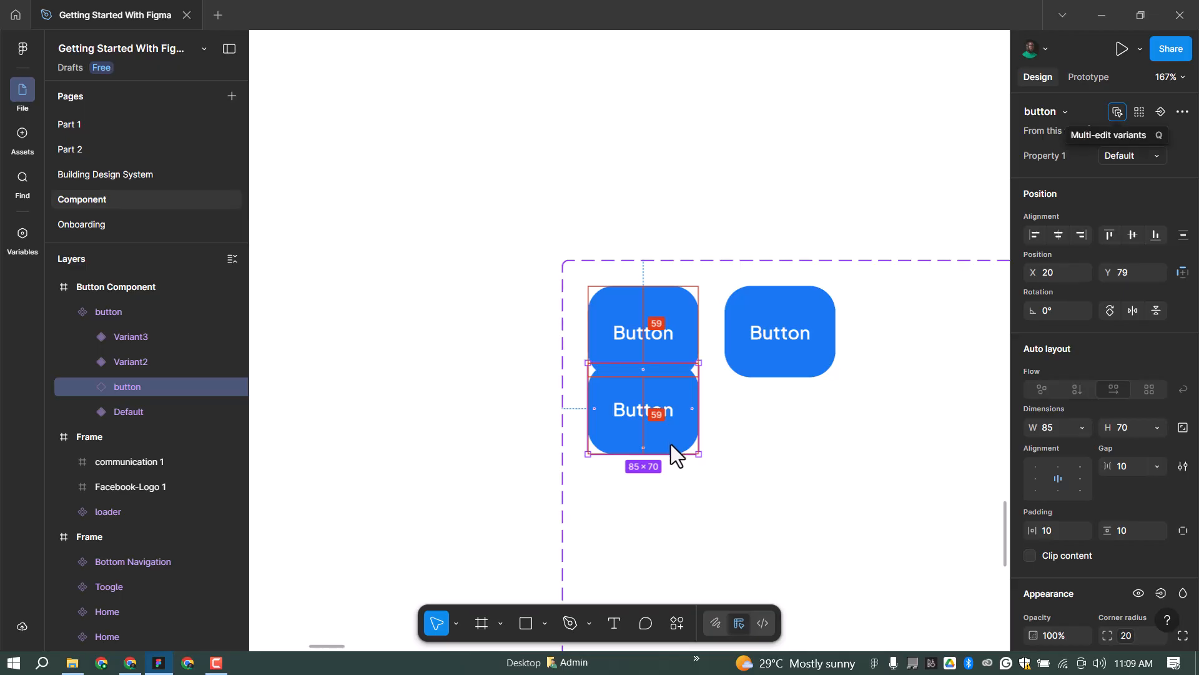
{"action": "left_click", "coordinate": [676, 333], "text": "shift"}
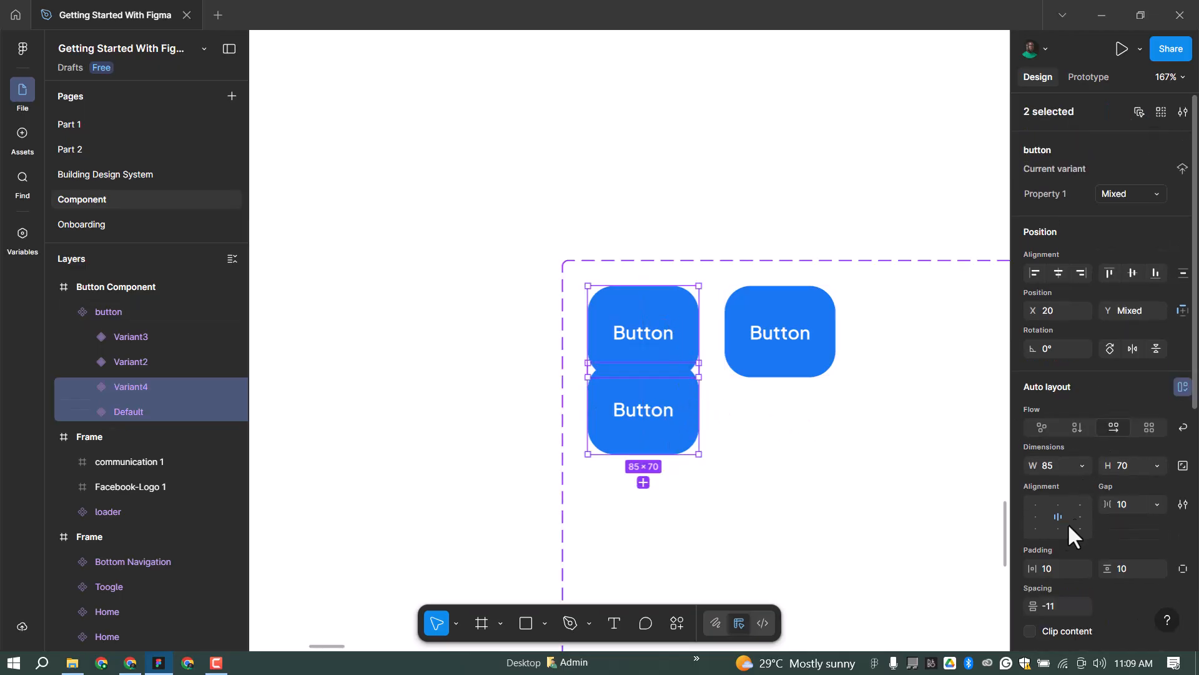
{"action": "left_click", "coordinate": [1065, 611]}
{"action": "type", "text": "20"}
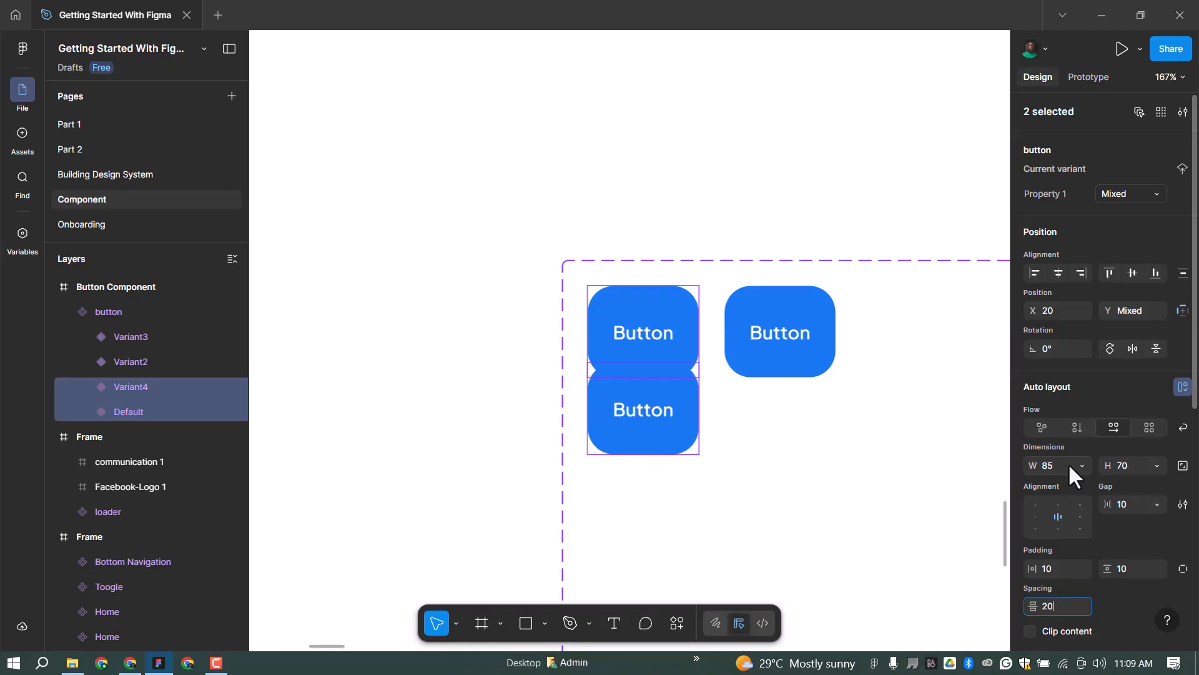
{"action": "key", "text": "Return"}
{"action": "left_click", "coordinate": [674, 415]}
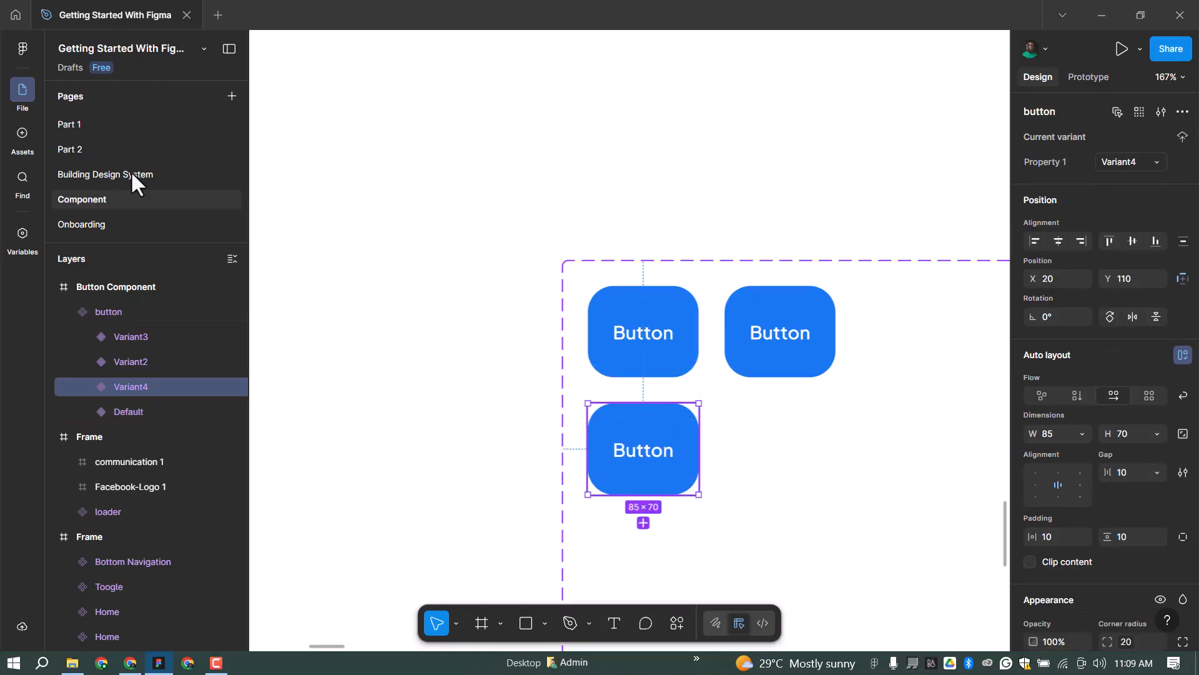
{"action": "scroll", "coordinate": [428, 179], "scroll_direction": "down", "scroll_amount": 5}
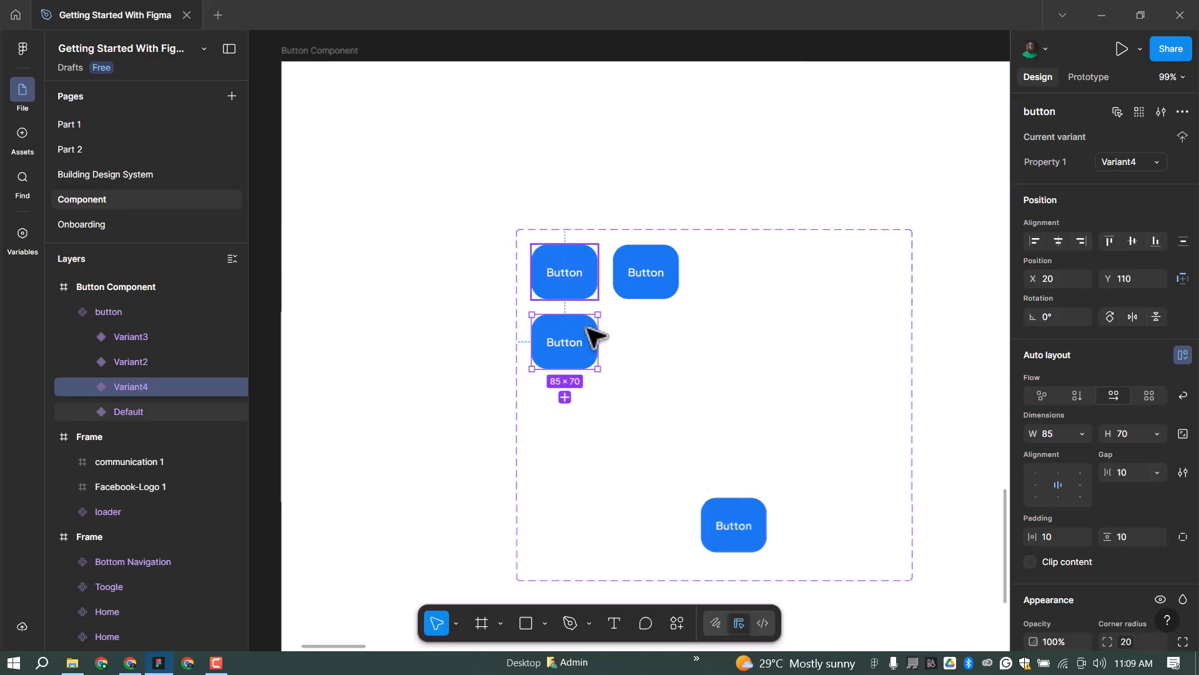
{"action": "scroll", "coordinate": [619, 337], "scroll_direction": "down", "scroll_amount": 4}
{"action": "left_click", "coordinate": [260, 186]}
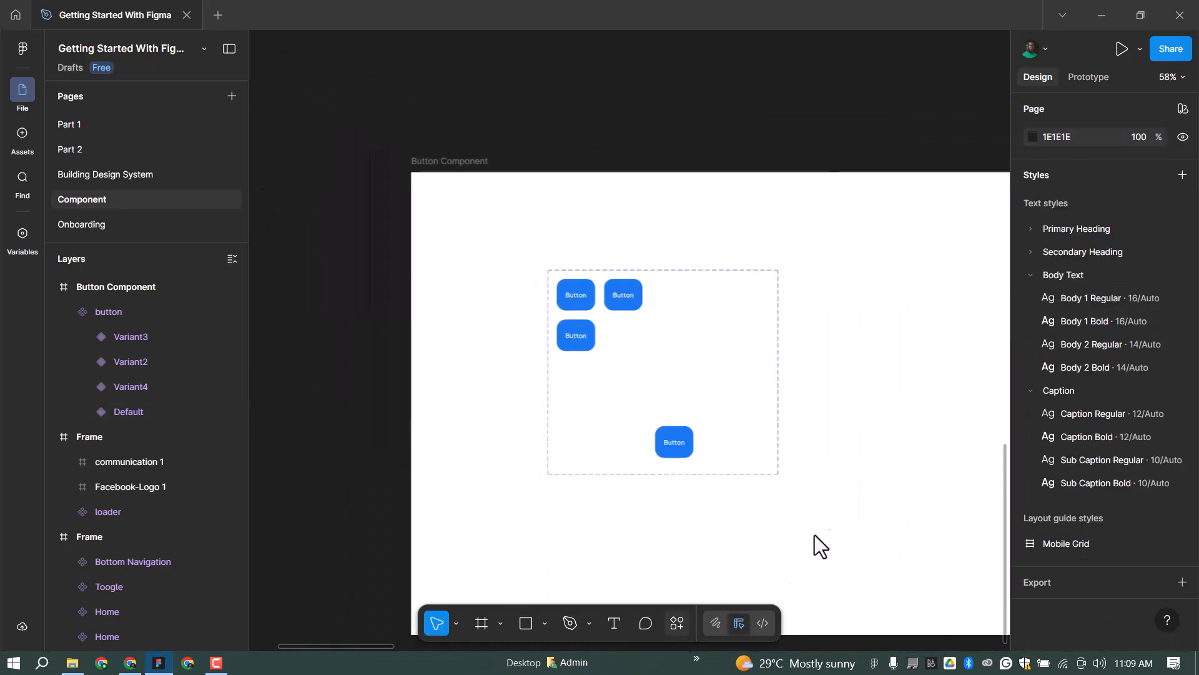
Search Plugins & widgets for 'iconify' and run the Iconify plugin.
{"action": "key", "text": "ctrl+k"}
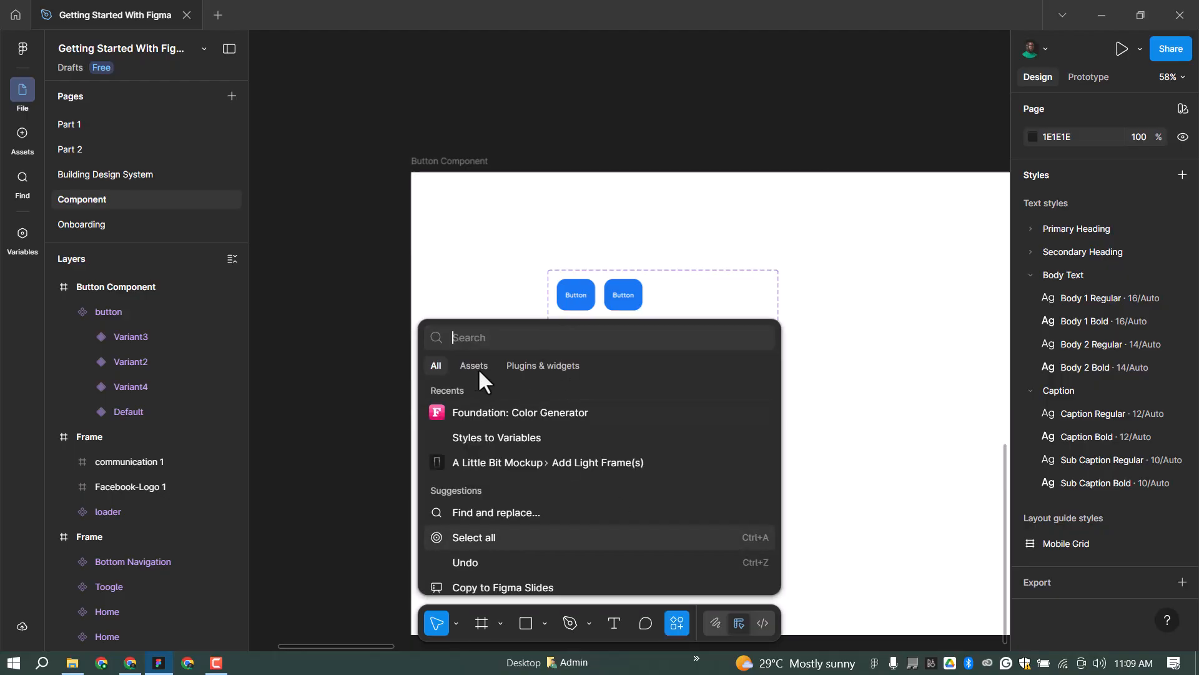
{"action": "left_click", "coordinate": [553, 365]}
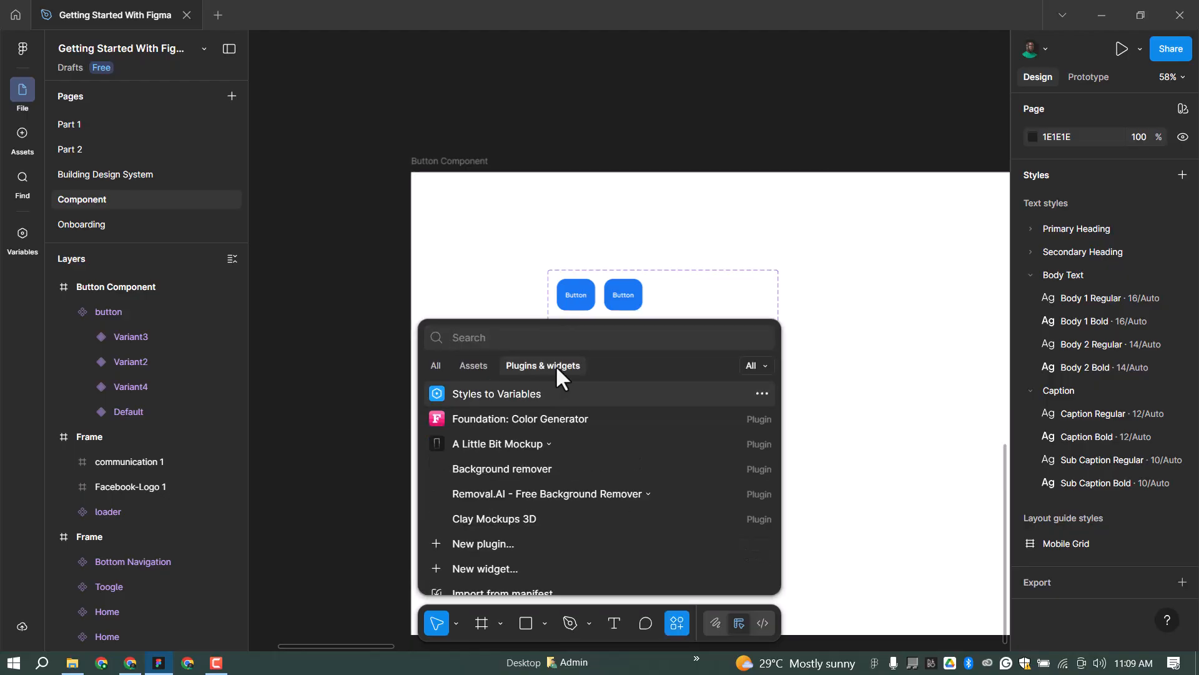
{"action": "type", "text": "icon"}
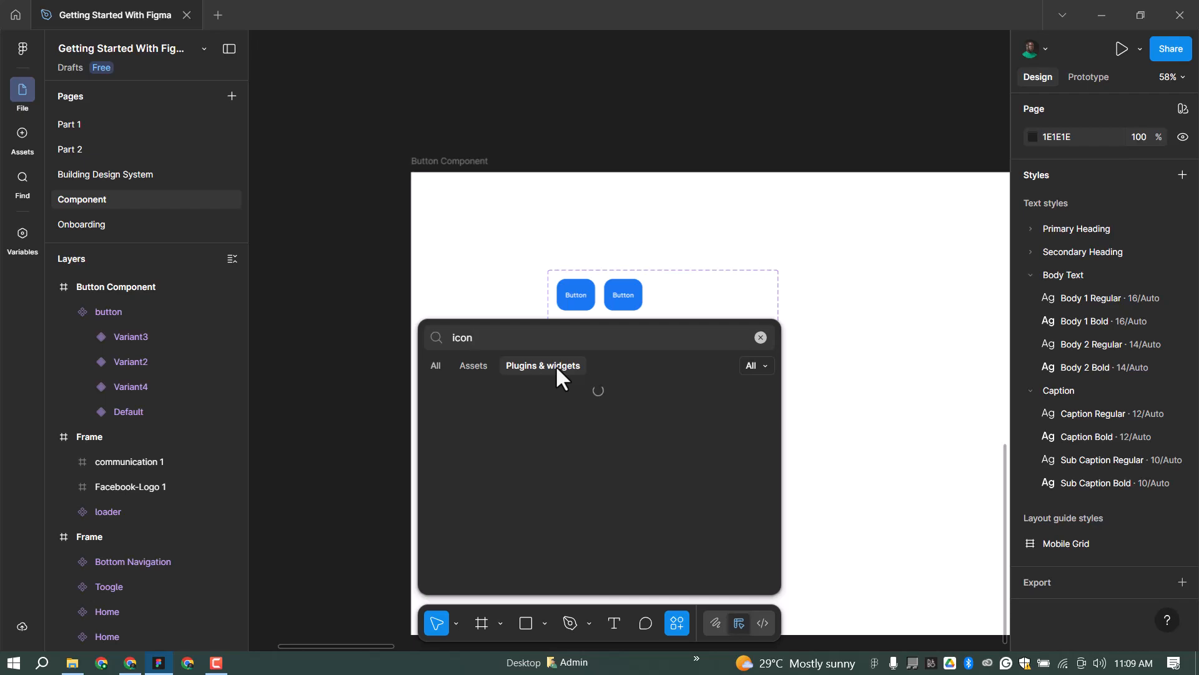
{"action": "type", "text": "ify"}
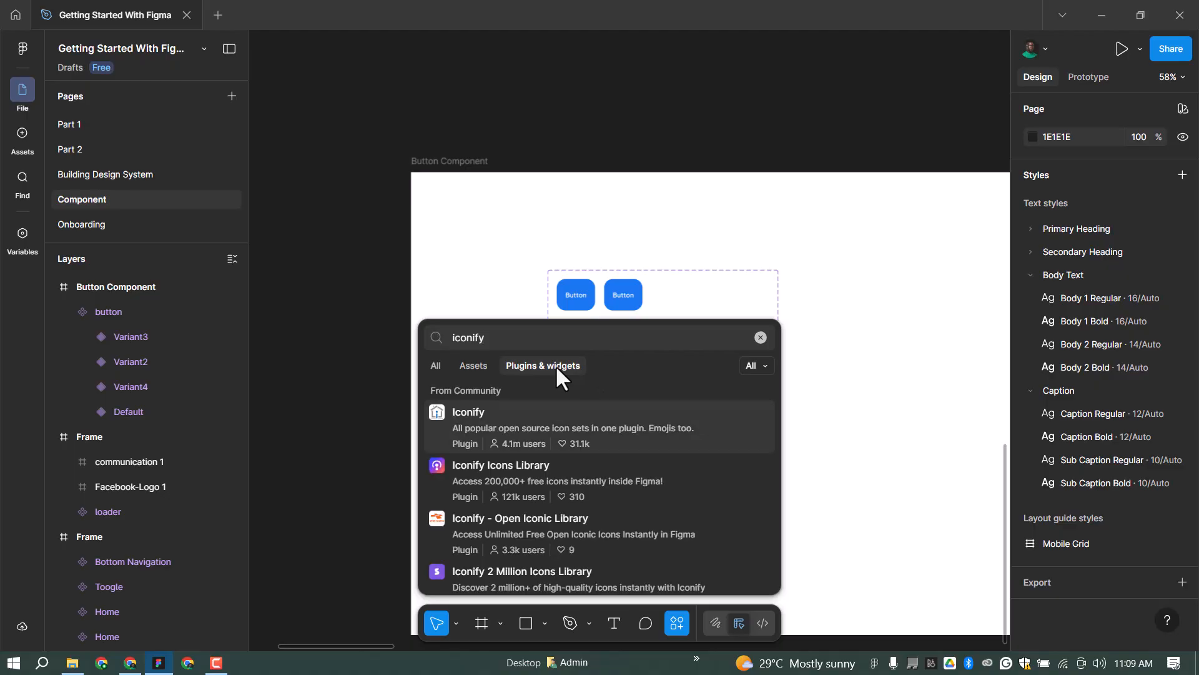
{"action": "left_click", "coordinate": [562, 425]}
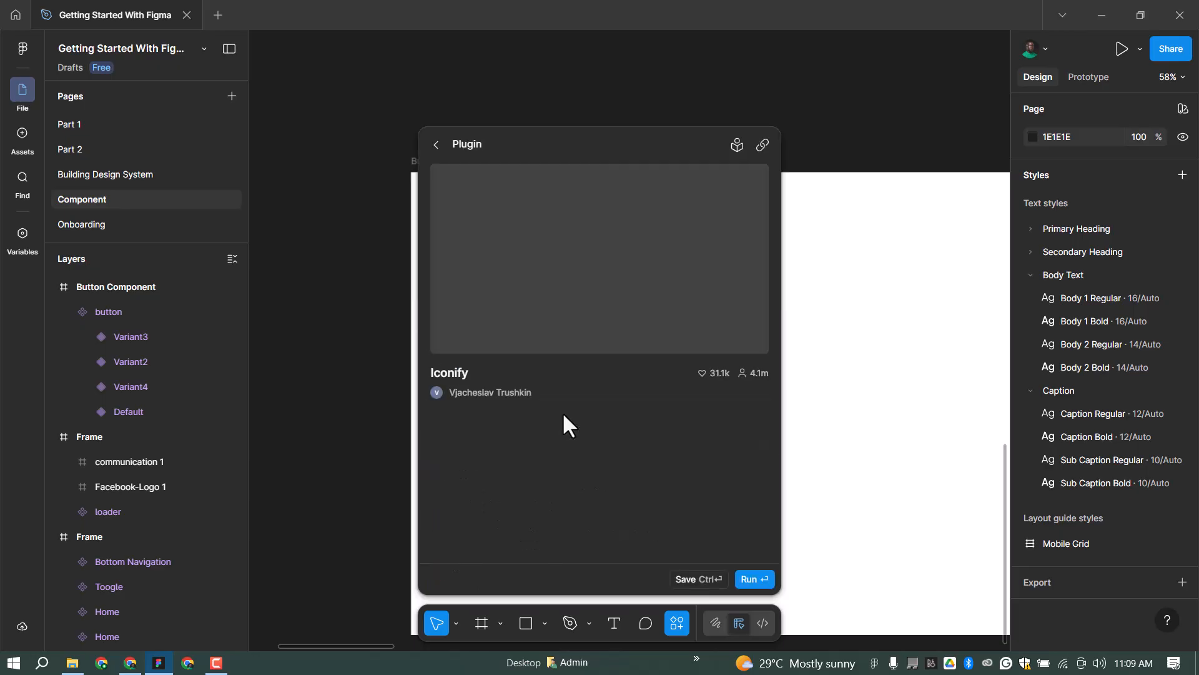
{"action": "left_click", "coordinate": [759, 581]}
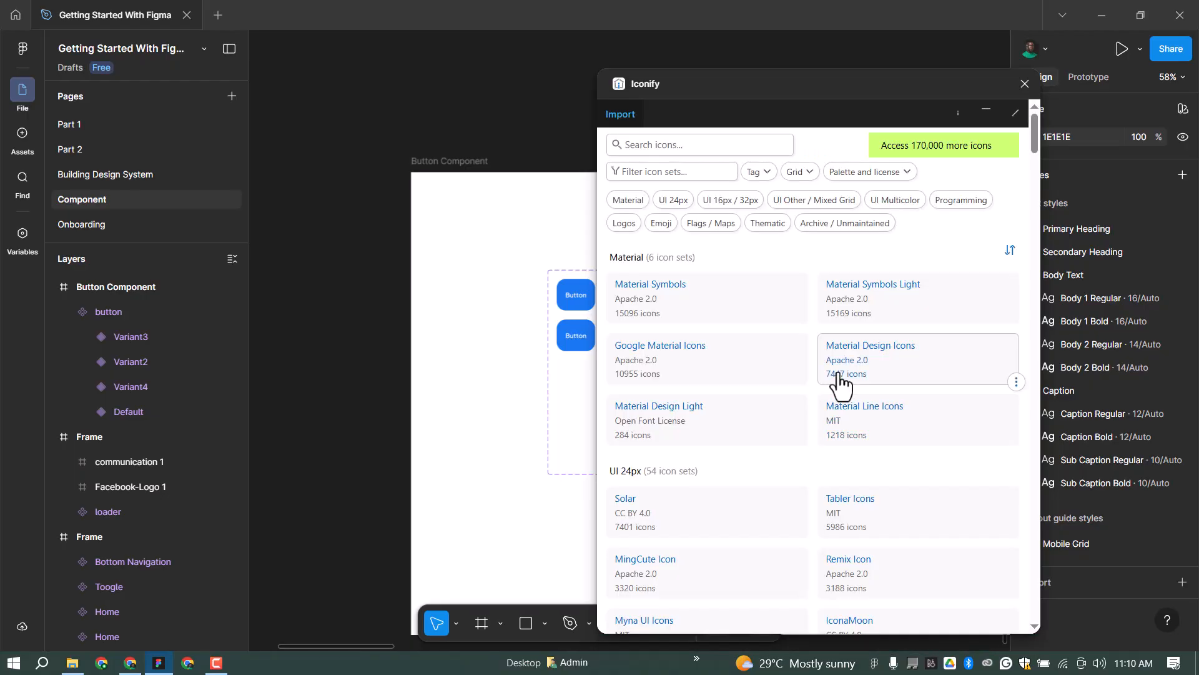
Search Iconify for 'left arrow' and import a left chevron icon.
{"action": "left_click", "coordinate": [682, 145]}
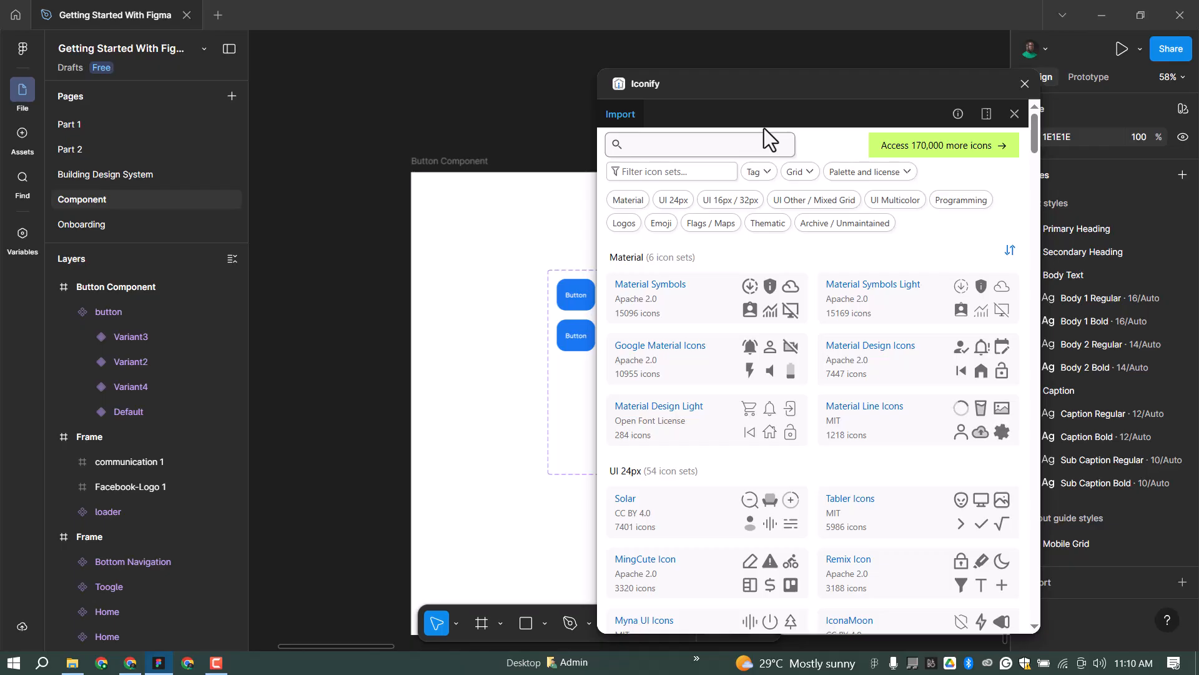
{"action": "type", "text": "left arrow"}
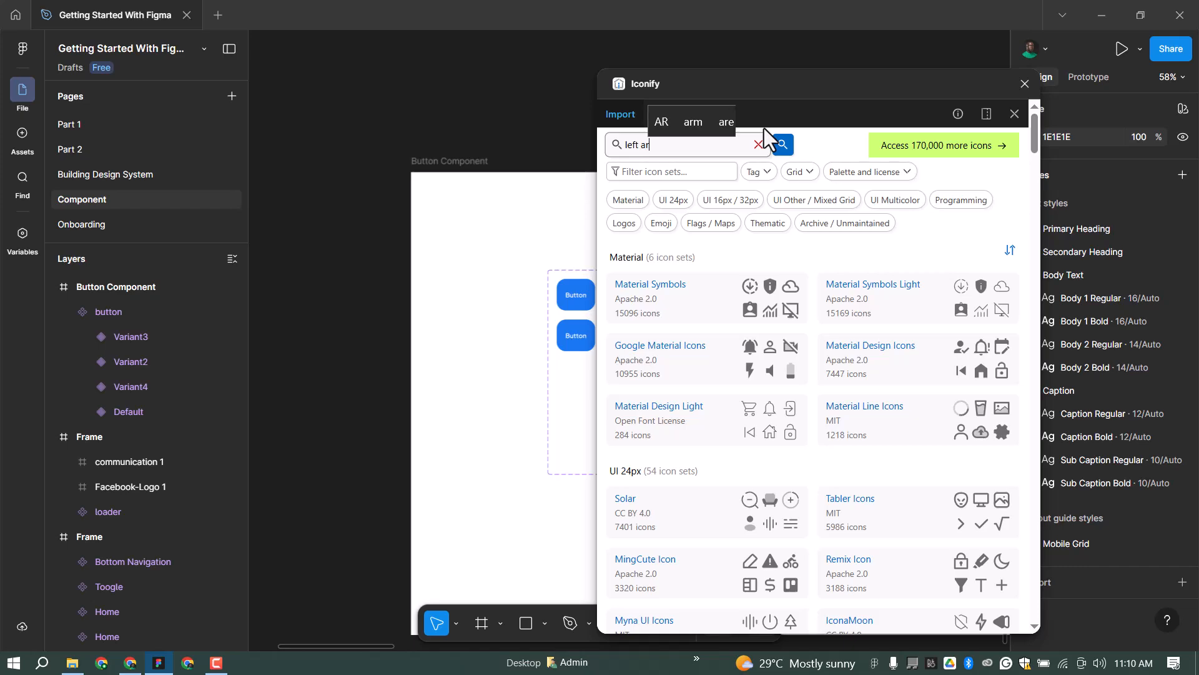
{"action": "key", "text": "Return"}
{"action": "scroll", "coordinate": [803, 290], "scroll_direction": "down", "scroll_amount": 10}
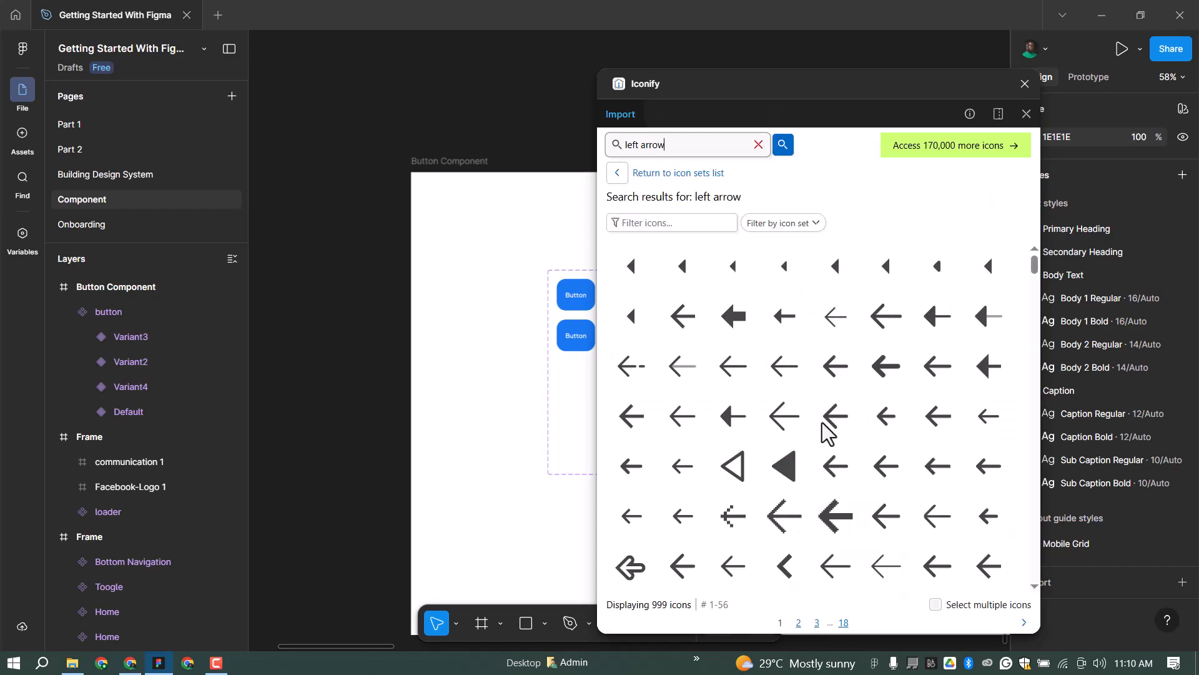
{"action": "scroll", "coordinate": [884, 429], "scroll_direction": "down", "scroll_amount": 3}
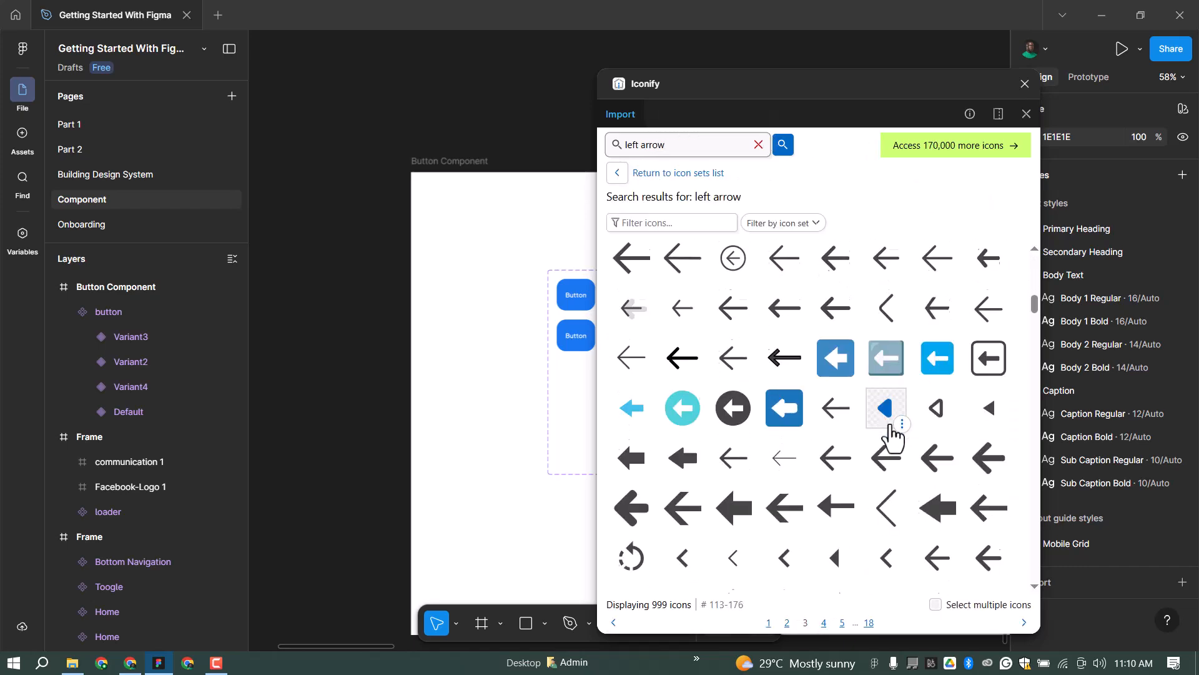
{"action": "left_click", "coordinate": [836, 538]}
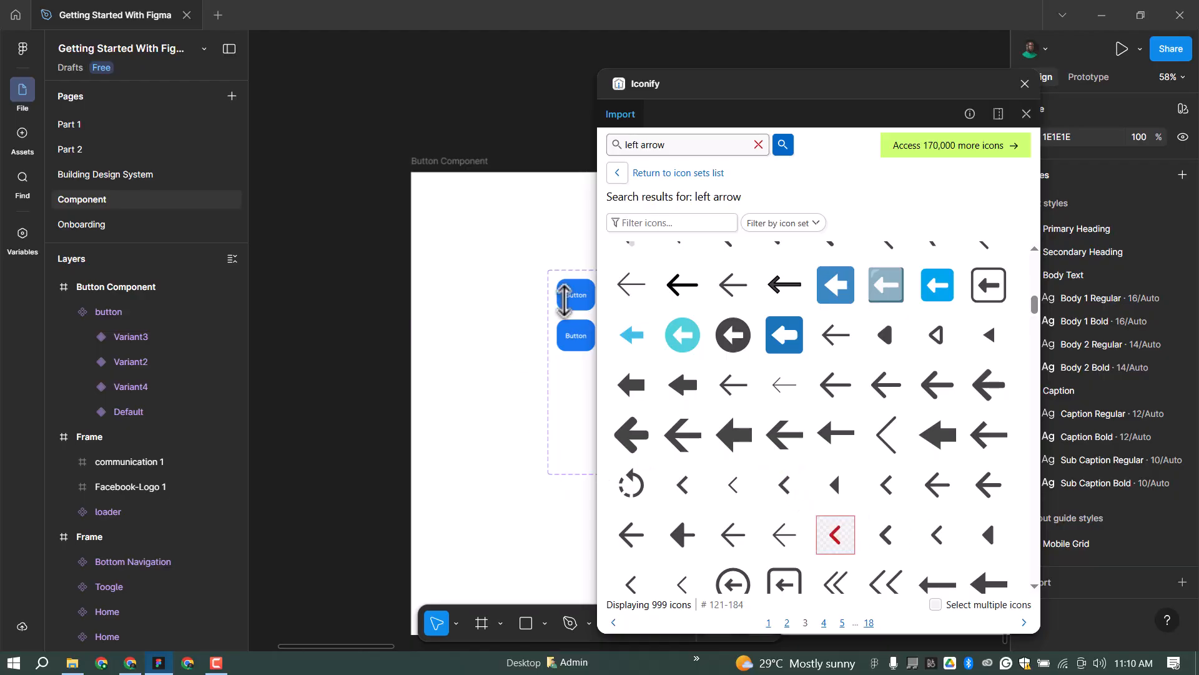
Search Iconify for 'right arrow' and drag a right chevron onto the canvas.
{"action": "double_click", "coordinate": [637, 147]}
{"action": "key", "text": "BackSpace"}
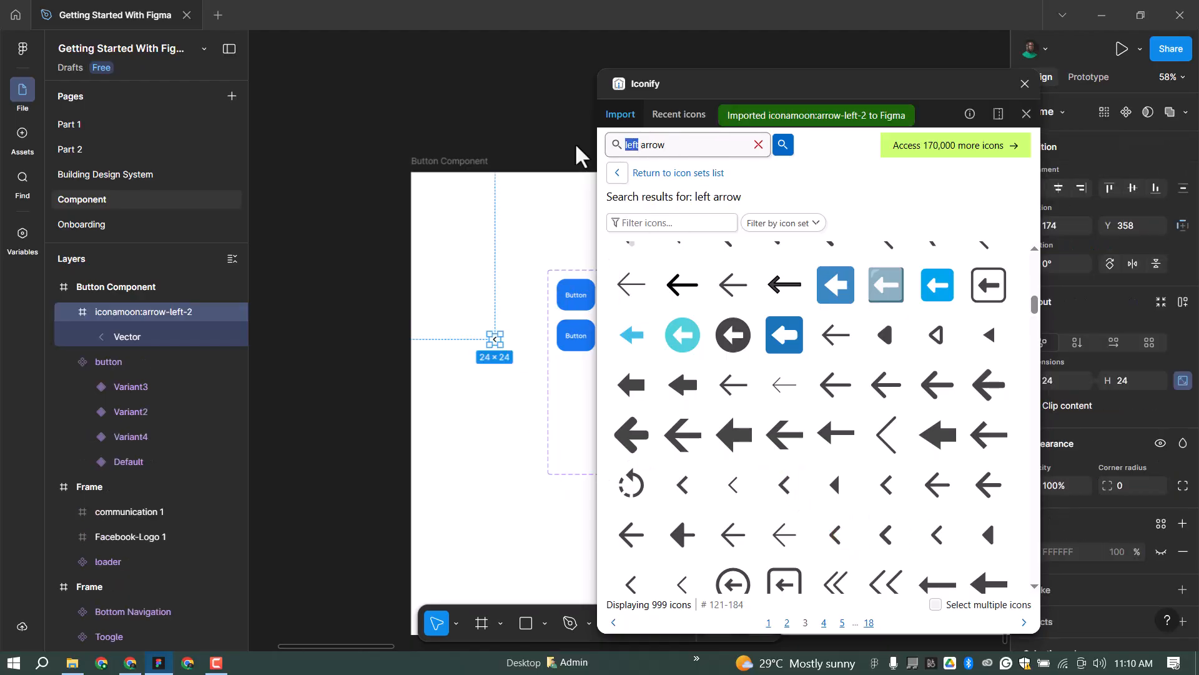
{"action": "type", "text": "right"}
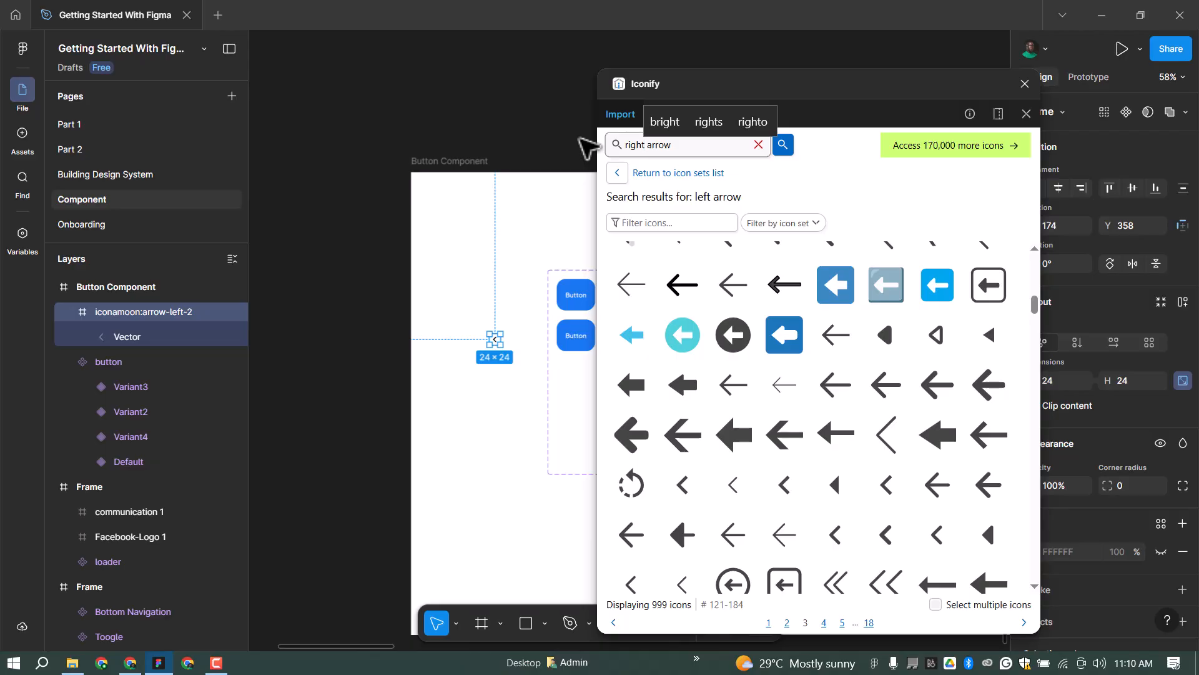
{"action": "left_click", "coordinate": [783, 144]}
{"action": "scroll", "coordinate": [835, 455], "scroll_direction": "down", "scroll_amount": 15}
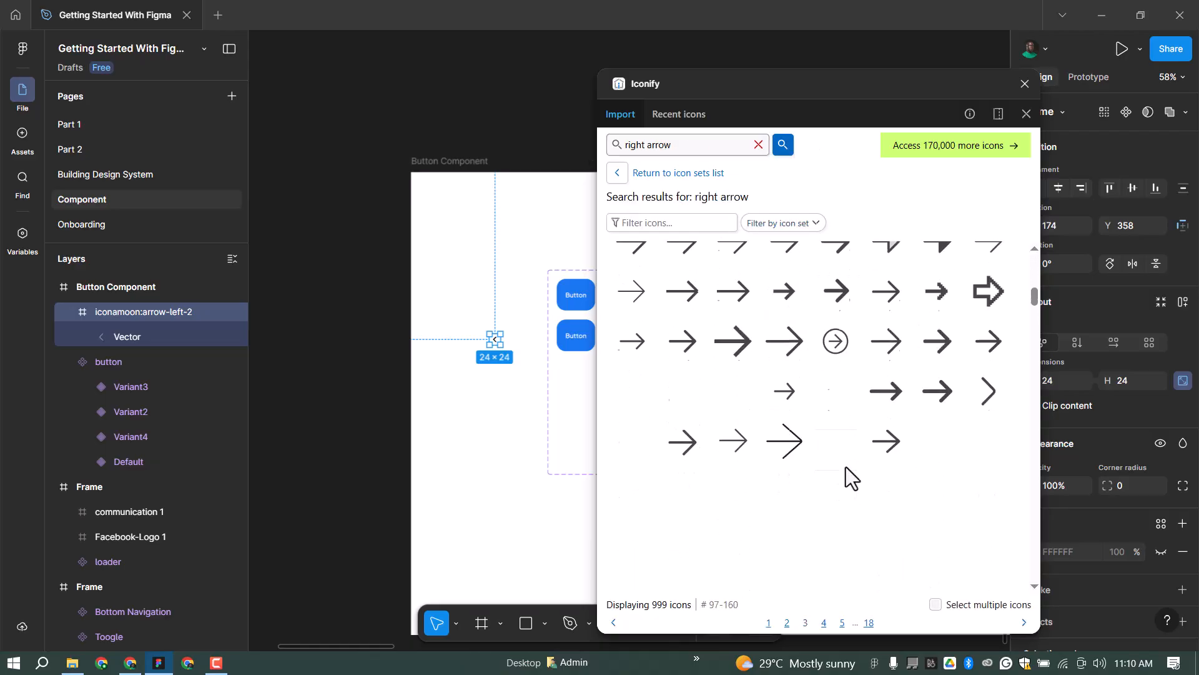
{"action": "left_click_drag", "start_coordinate": [683, 509], "coordinate": [687, 509]}
{"action": "left_click_drag", "start_coordinate": [992, 457], "coordinate": [495, 384]}
Close Iconify and select the left-arrow icon on the canvas.
{"action": "left_click", "coordinate": [1025, 84]}
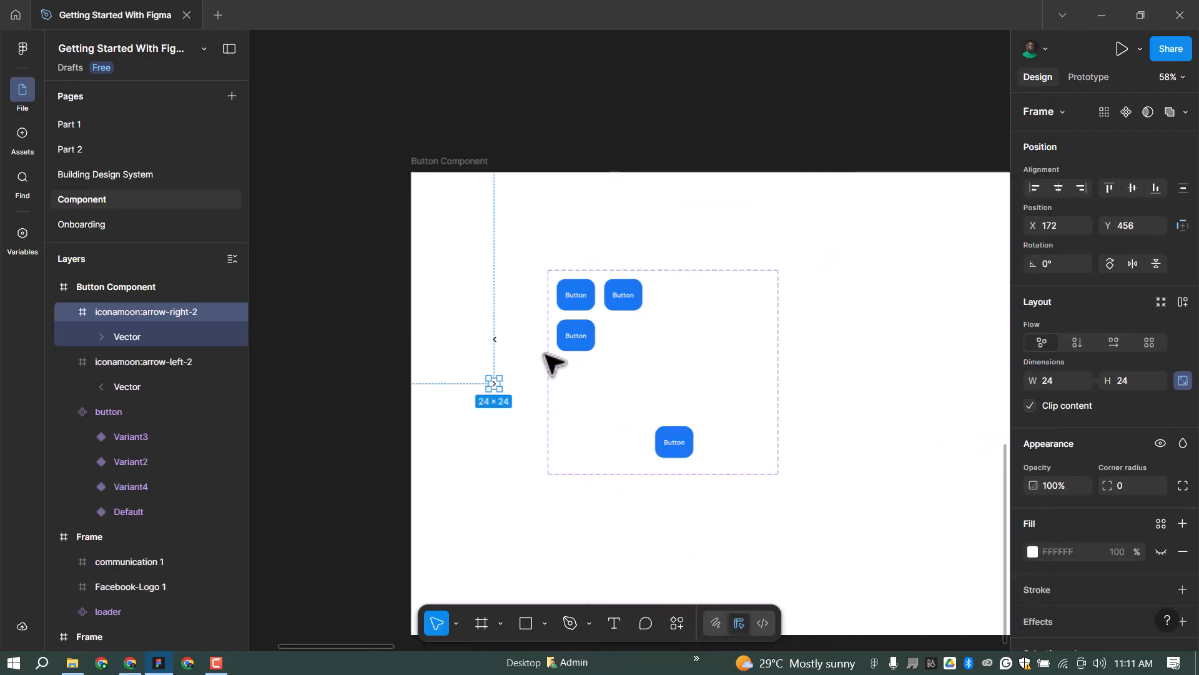
{"action": "scroll", "coordinate": [503, 352], "scroll_direction": "up", "scroll_amount": 4}
{"action": "scroll", "coordinate": [492, 329], "scroll_direction": "up", "scroll_amount": 1}
{"action": "left_click", "coordinate": [491, 329]}
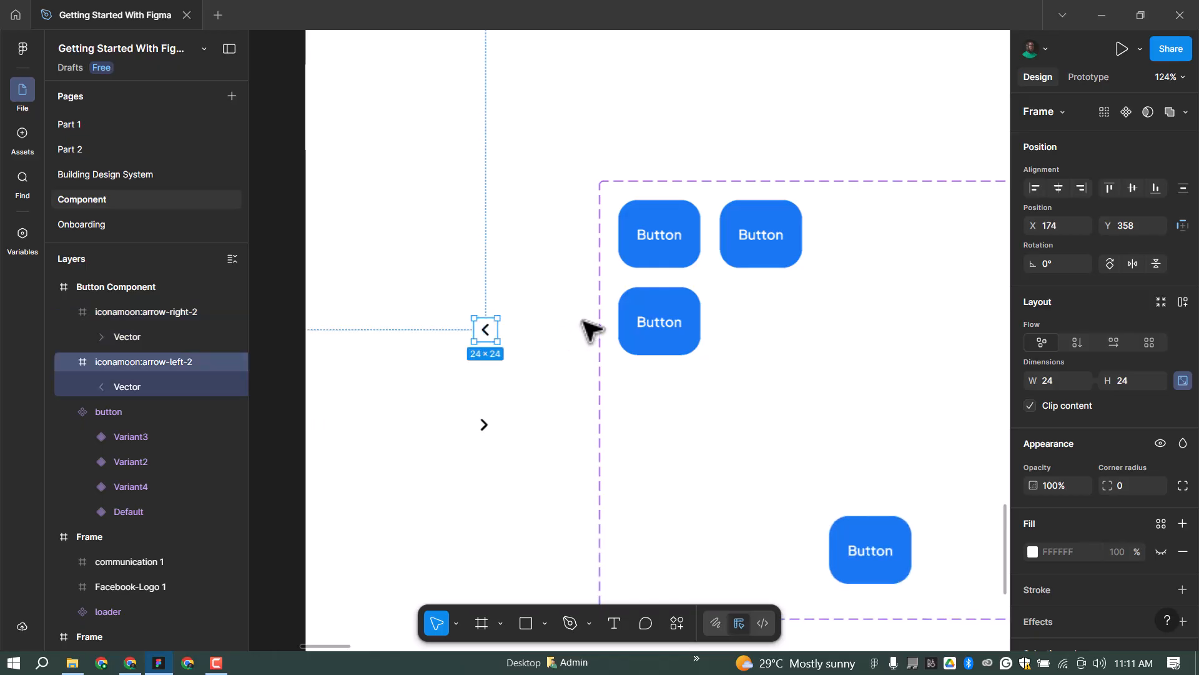
Move the left-arrow icon into Variant4, placed before the Button text.
{"action": "key", "text": "Delete"}
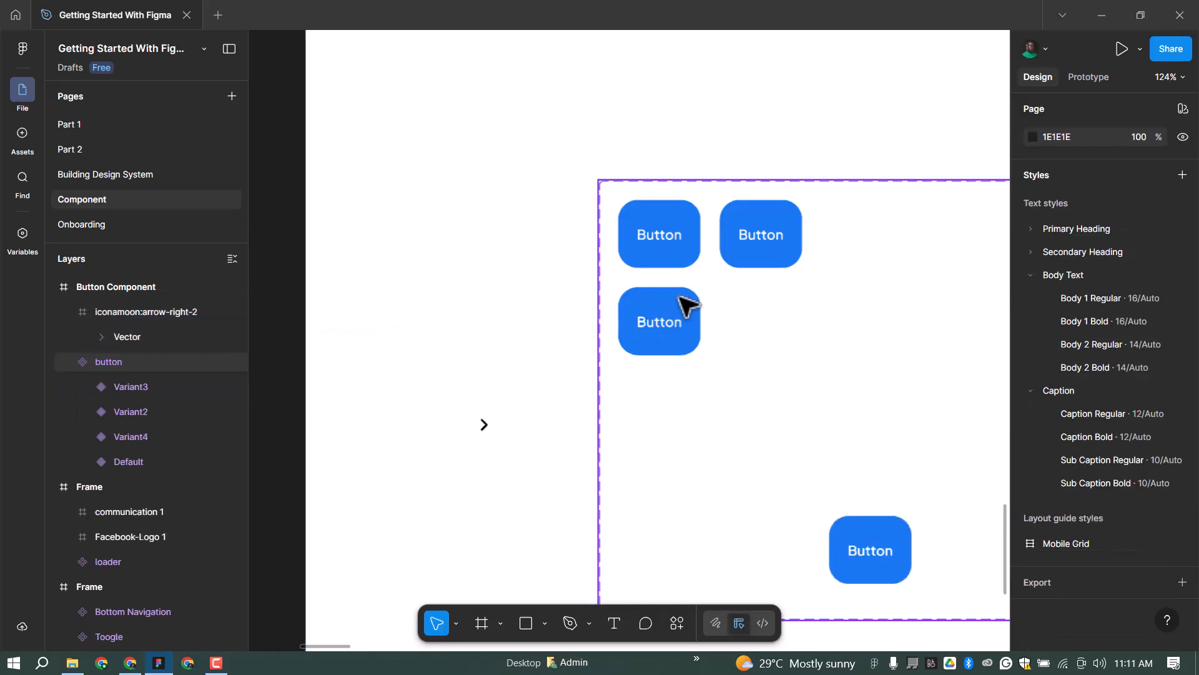
{"action": "left_click", "coordinate": [737, 301]}
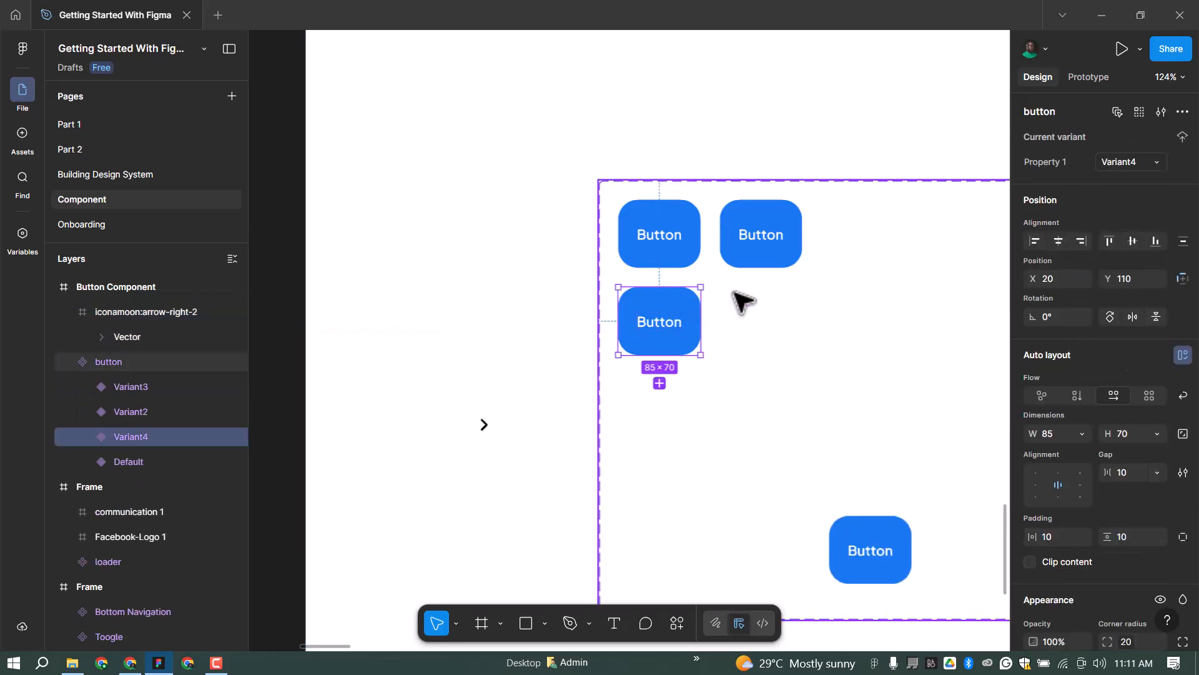
{"action": "key", "text": "ctrl+v"}
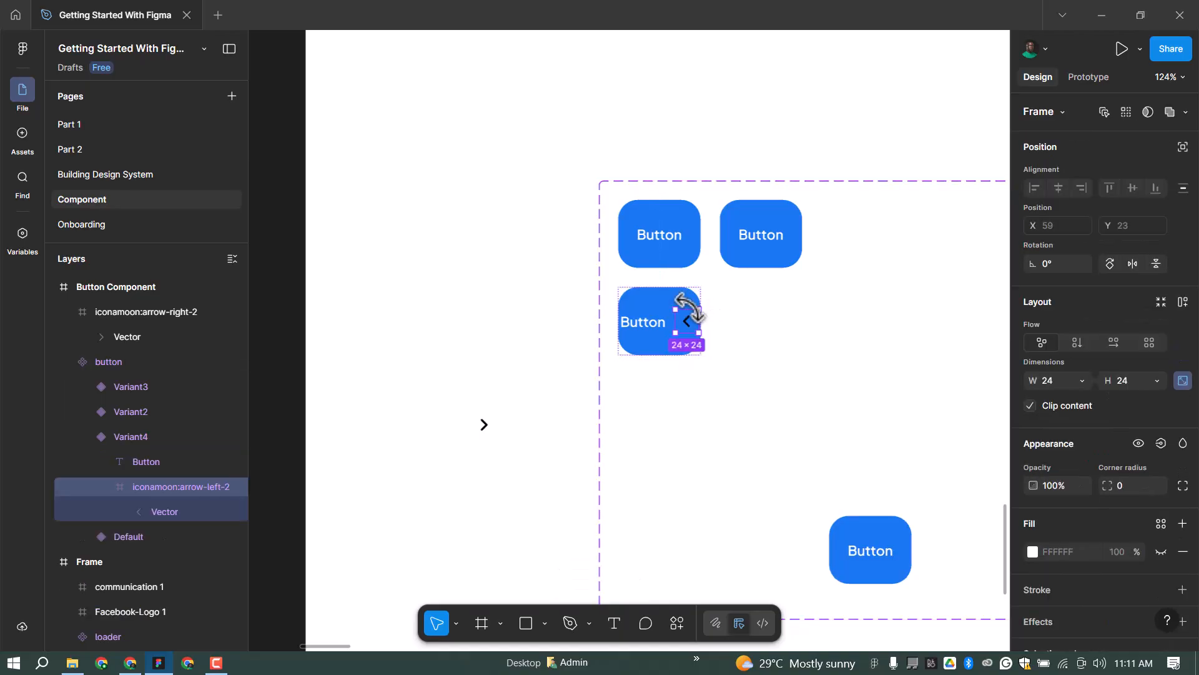
{"action": "key", "text": "Left"}
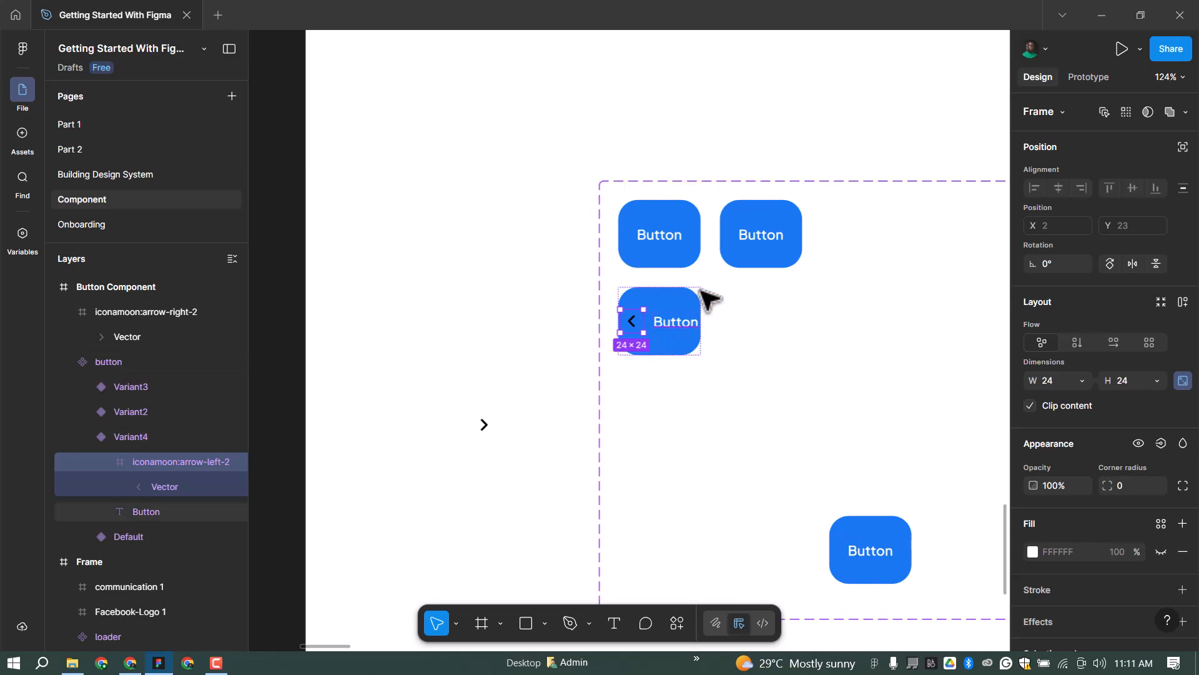
Duplicate Variant4 as Variant5 and place it directly below.
{"action": "key", "text": "Escape"}
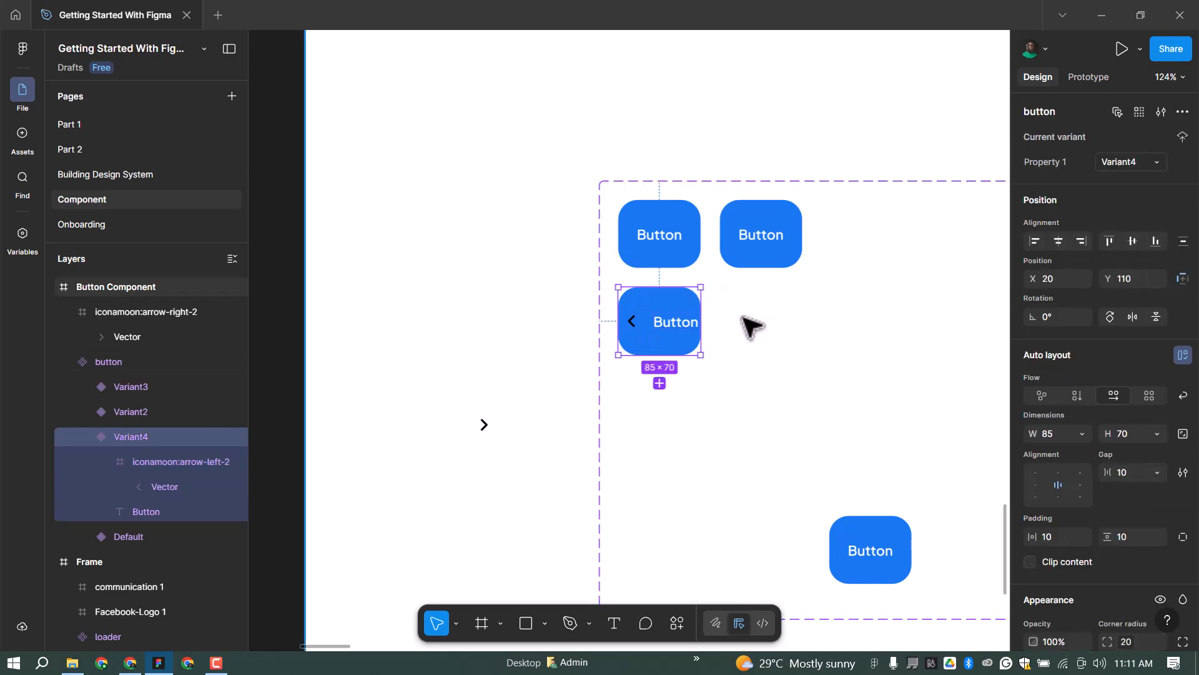
{"action": "key", "text": "ctrl+d"}
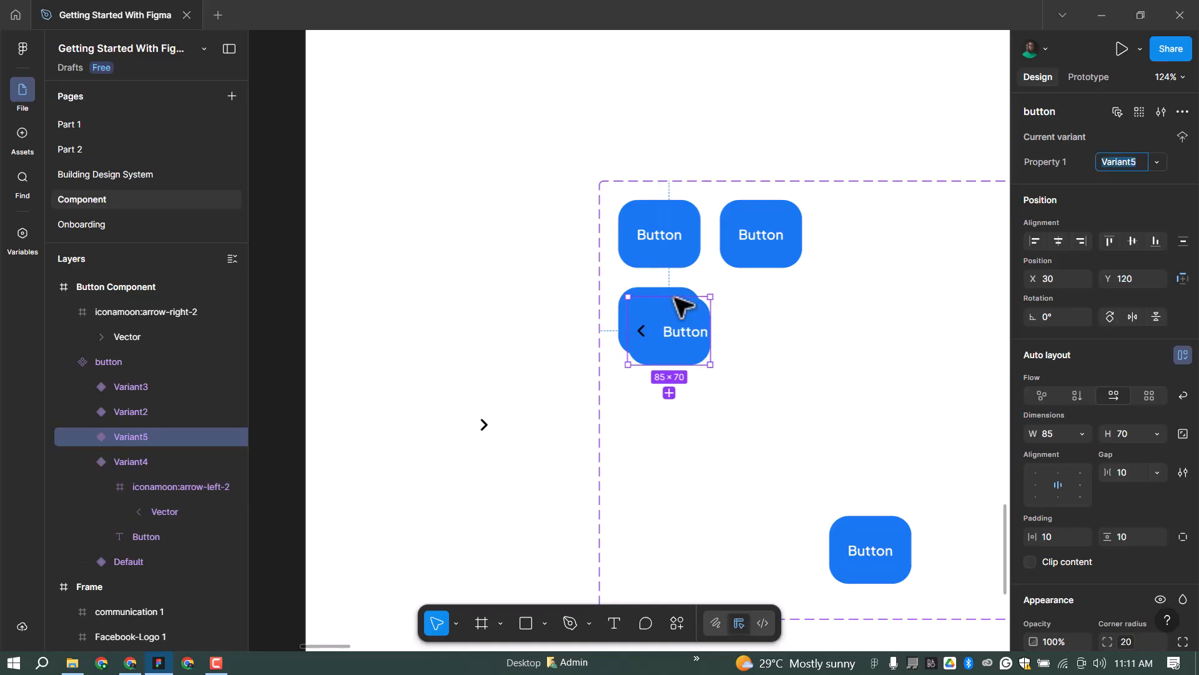
{"action": "left_click_drag", "start_coordinate": [687, 318], "coordinate": [685, 388]}
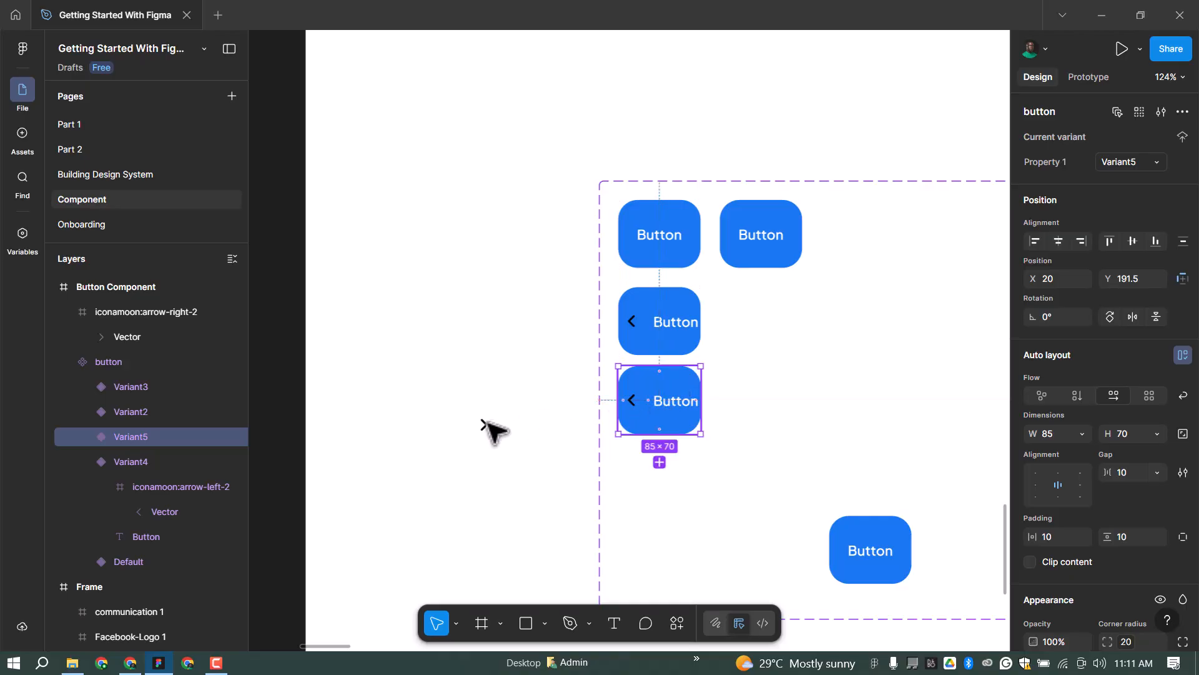
Paste the right-arrow icon into Variant5 and delete its left-arrow icon.
{"action": "left_click", "coordinate": [494, 423]}
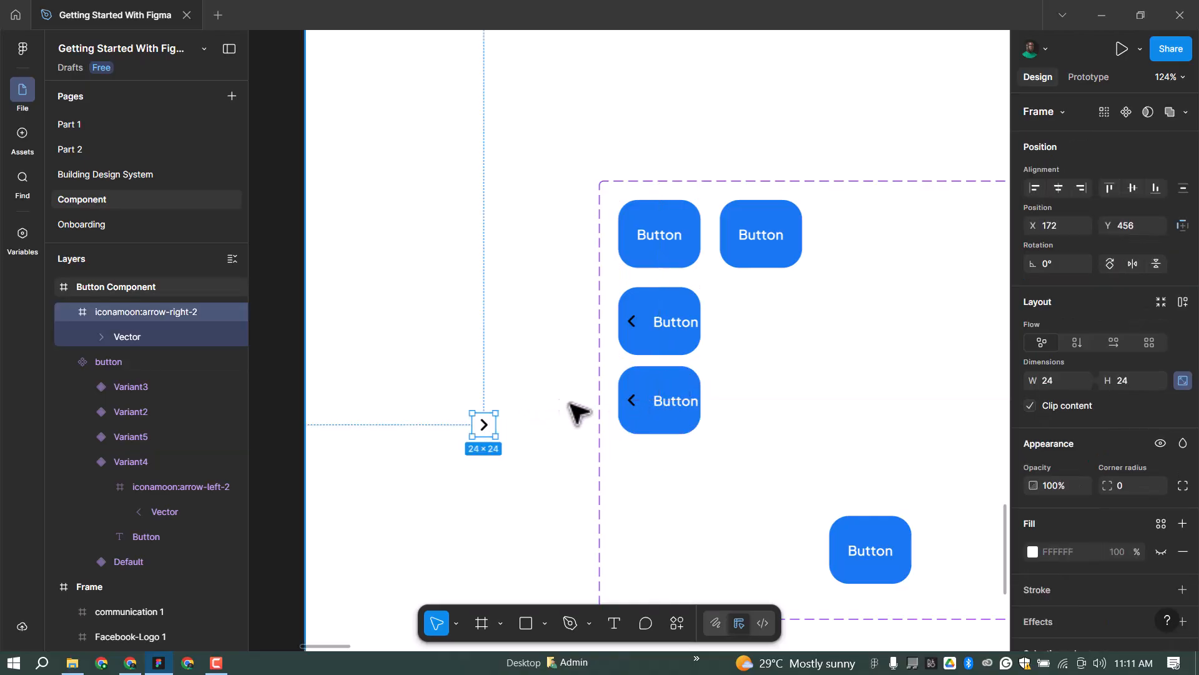
{"action": "key", "text": "Delete"}
{"action": "left_click", "coordinate": [683, 376]}
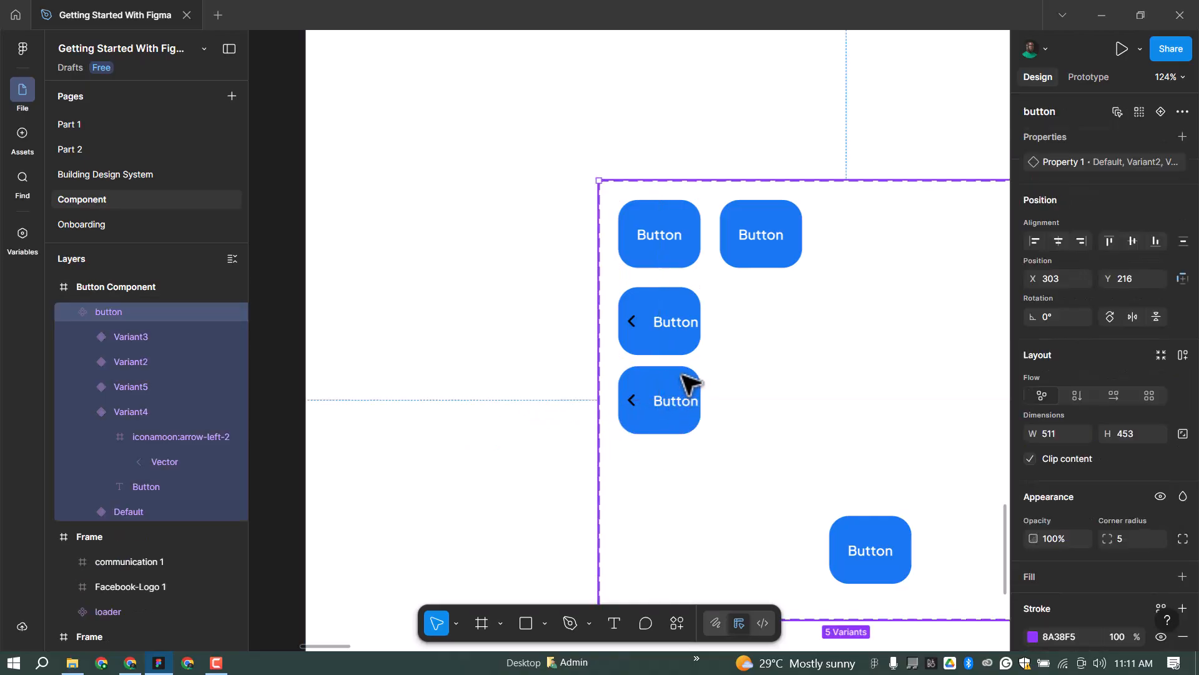
{"action": "double_click", "coordinate": [695, 378]}
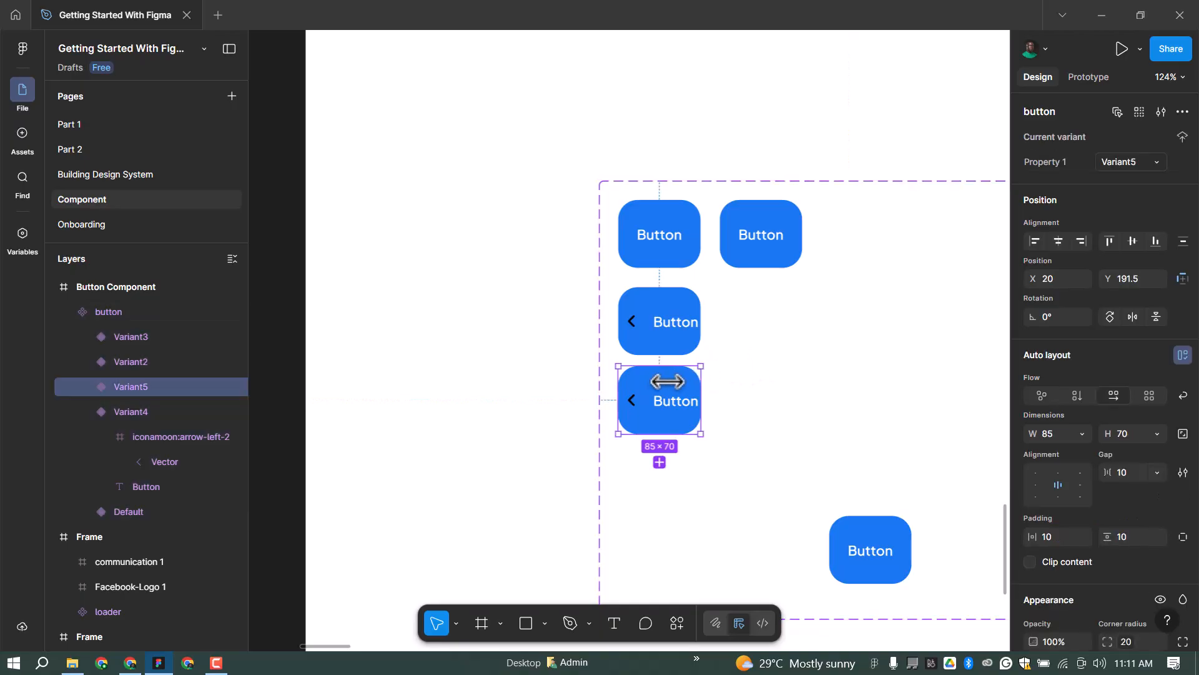
{"action": "key", "text": "ctrl+v"}
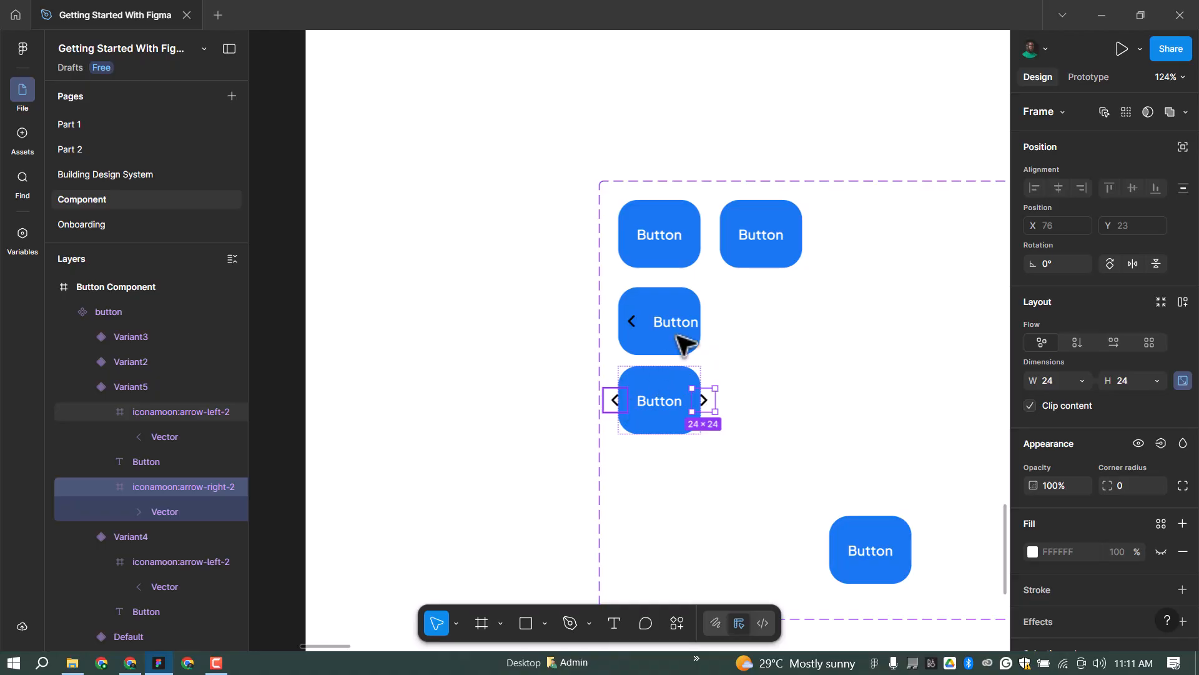
{"action": "left_click", "coordinate": [615, 400]}
{"action": "key", "text": "Delete"}
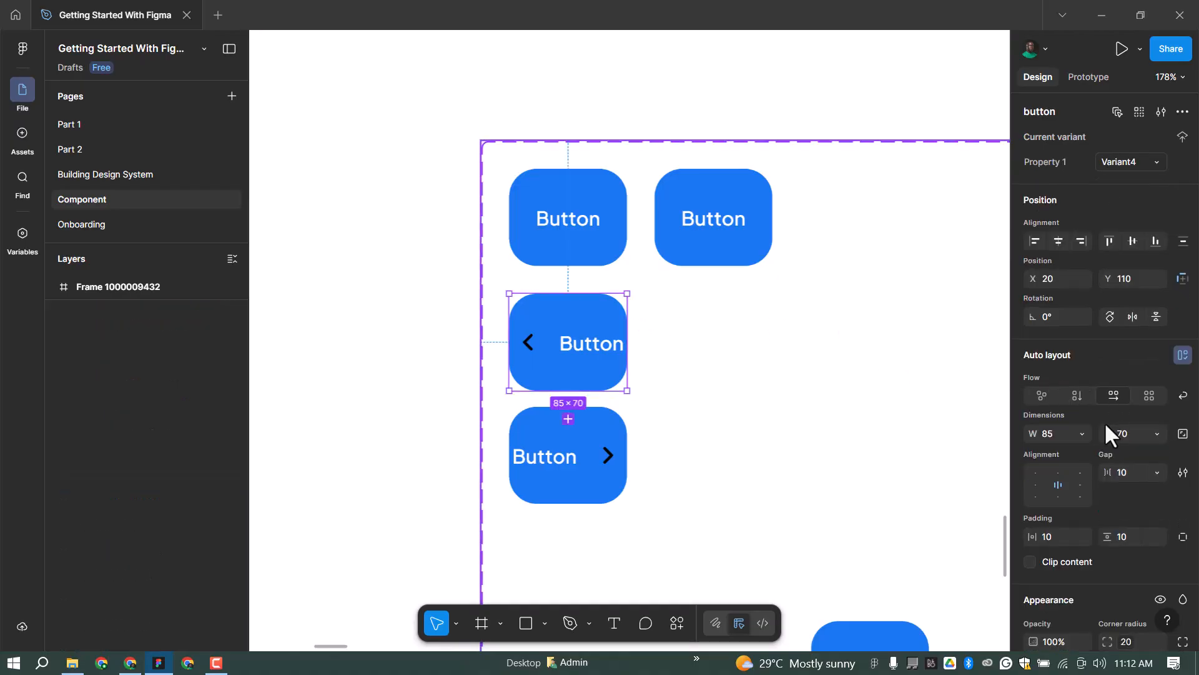
Set the icon-to-text gap to 8 in both arrow buttons.
{"action": "left_click", "coordinate": [1130, 474]}
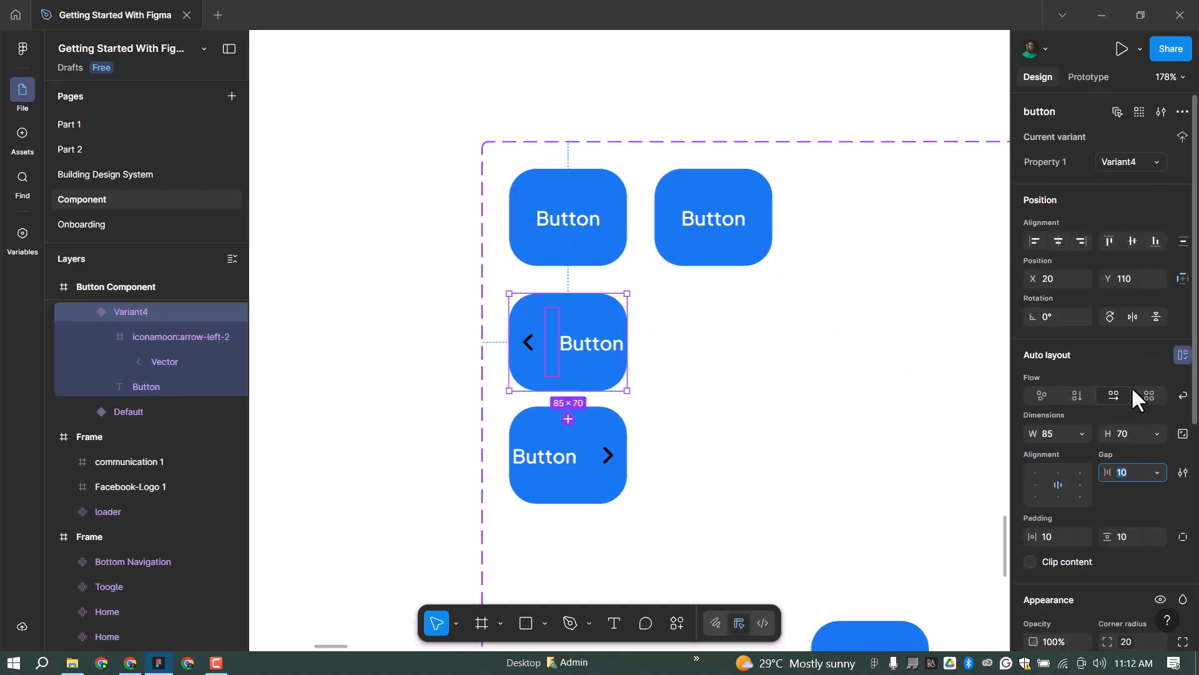
{"action": "type", "text": "8"}
{"action": "key", "text": "Return"}
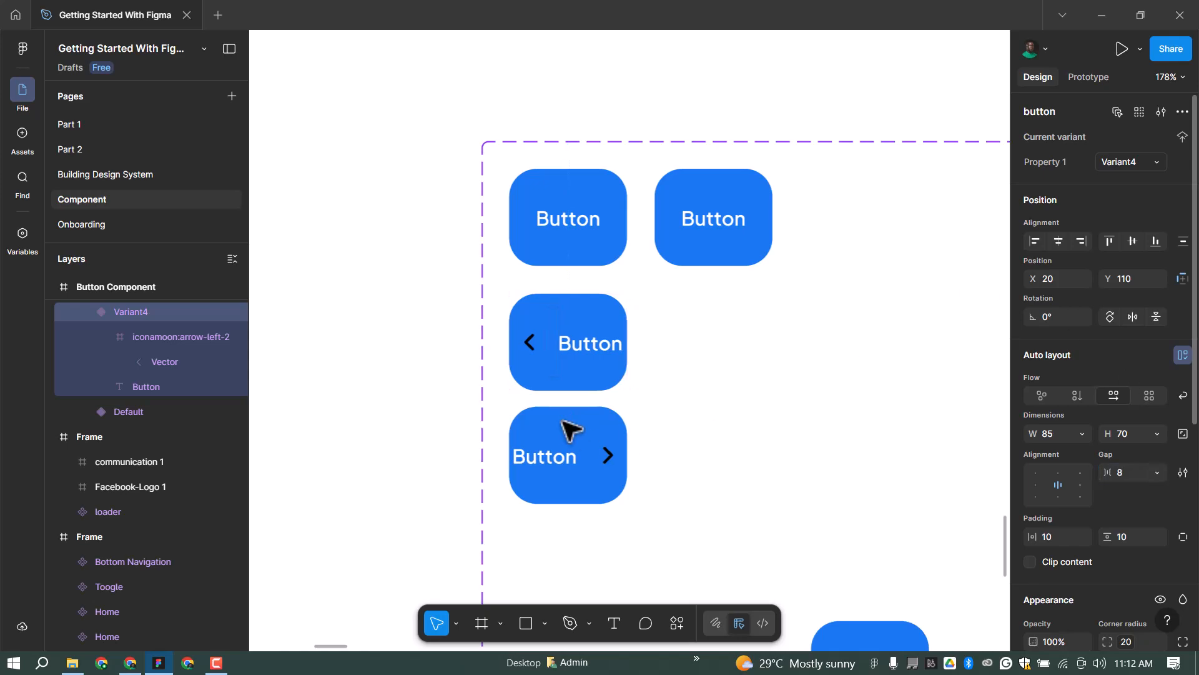
{"action": "left_click", "coordinate": [610, 440]}
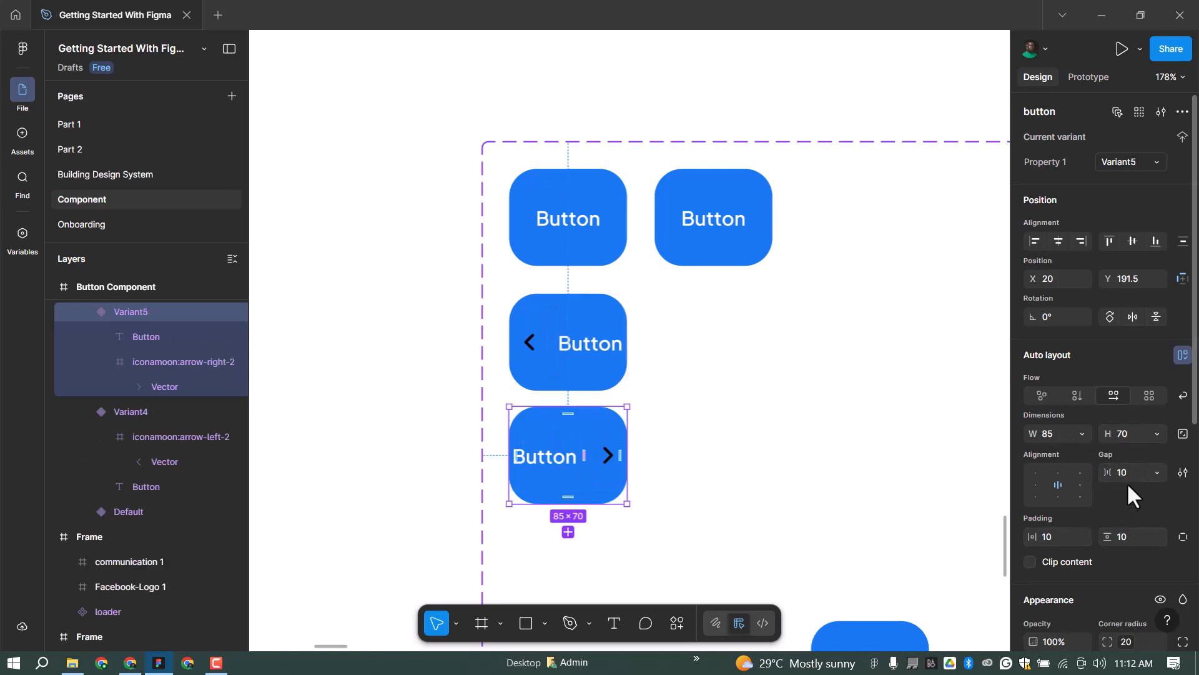
{"action": "type", "text": "8"}
{"action": "key", "text": "Return"}
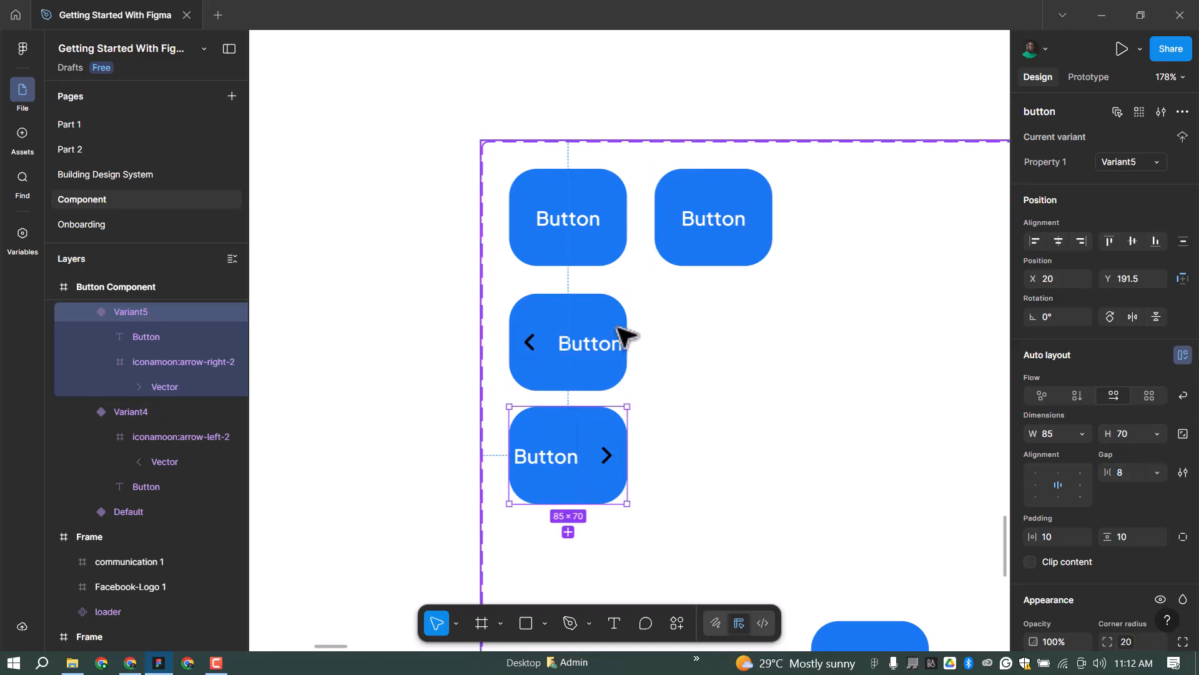
Make both arrow buttons 110 wide and delete the extra plain Variant2 beside Default.
{"action": "left_click", "coordinate": [629, 327]}
{"action": "left_click_drag", "start_coordinate": [629, 327], "coordinate": [664, 329]}
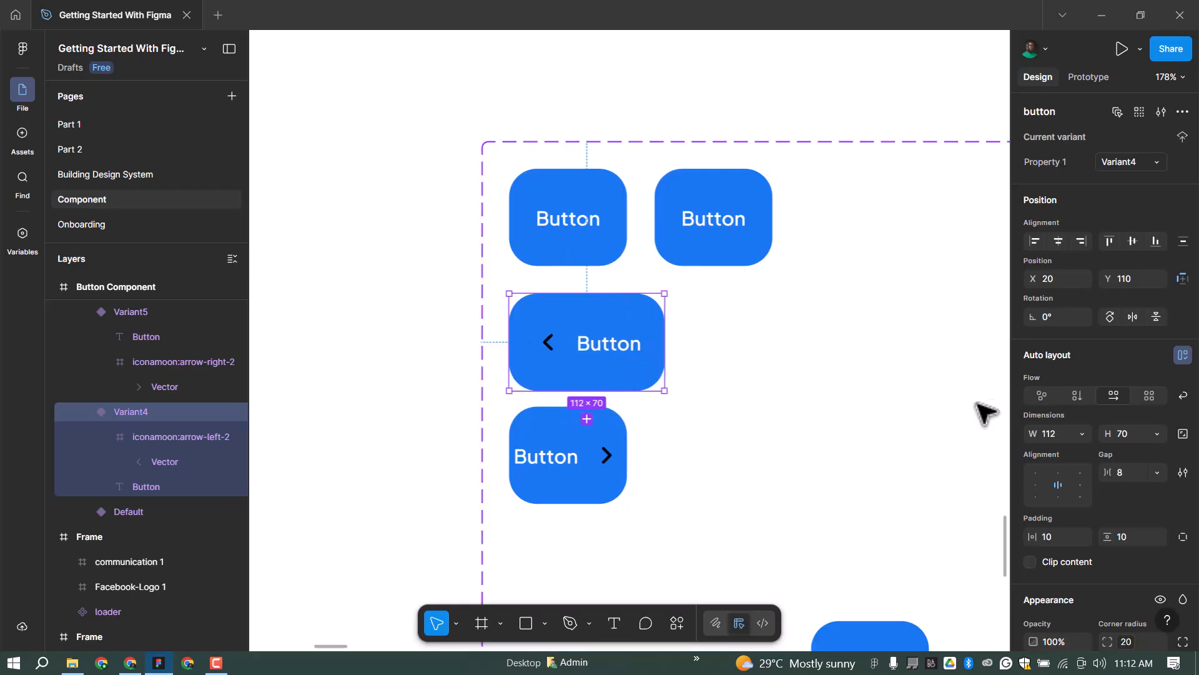
{"action": "type", "text": "110"}
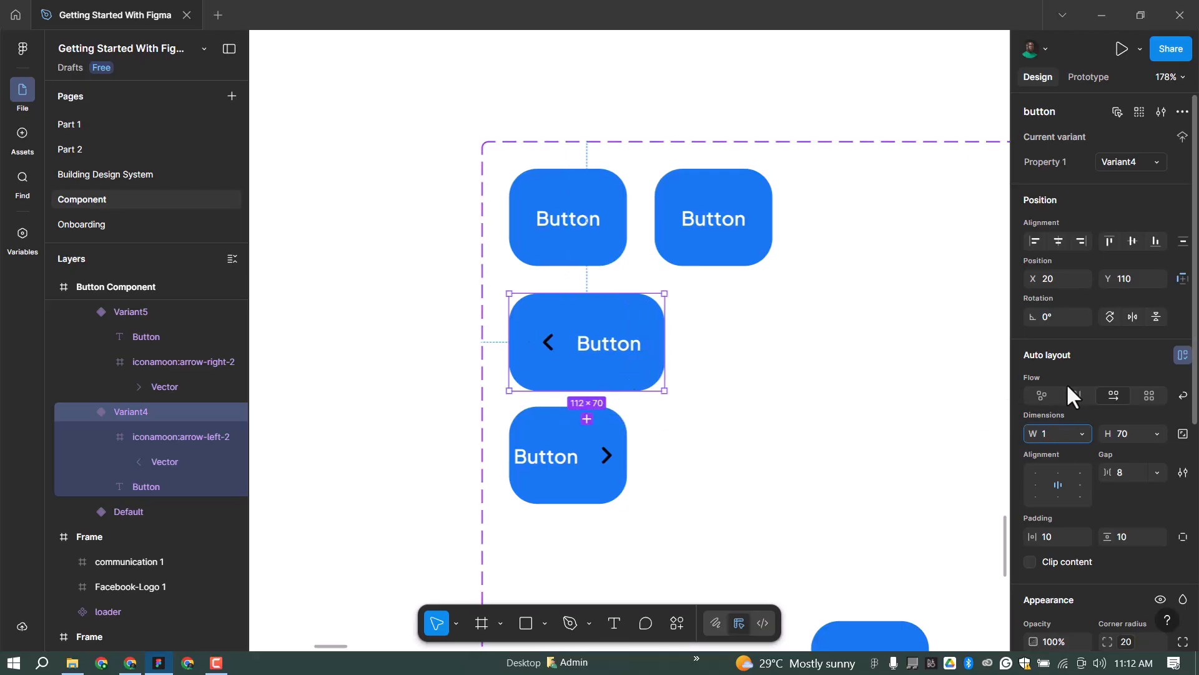
{"action": "key", "text": "Return"}
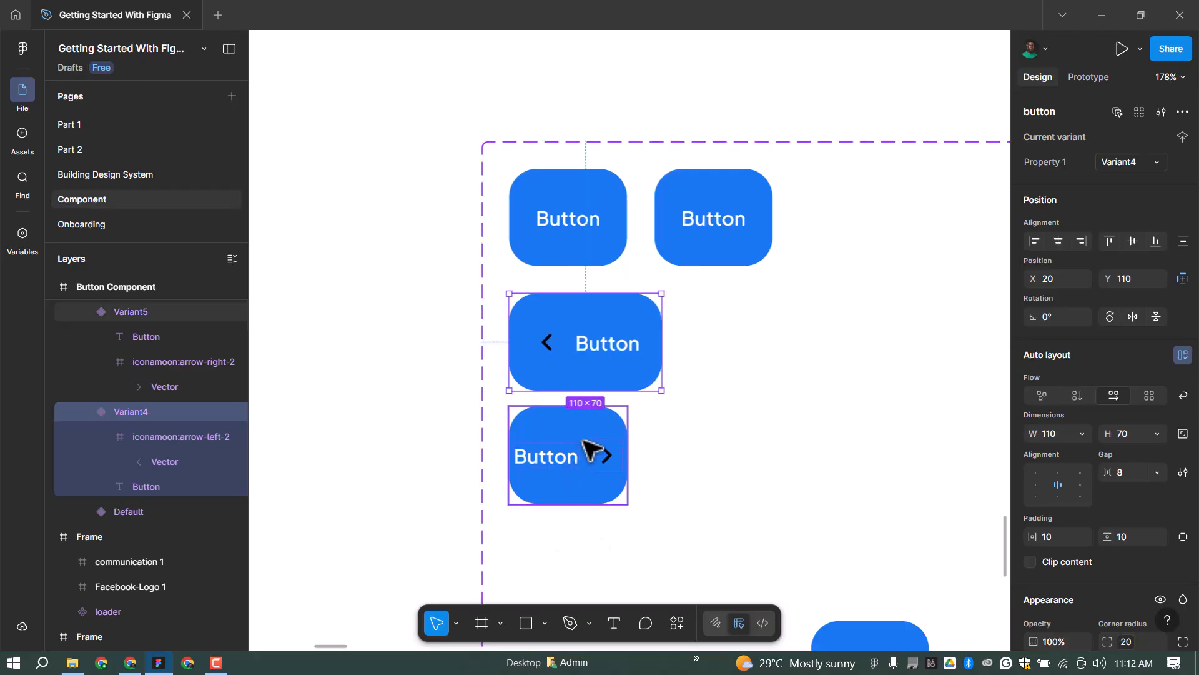
{"action": "left_click", "coordinate": [594, 455]}
{"action": "left_click", "coordinate": [1057, 434]}
{"action": "type", "text": "1"}
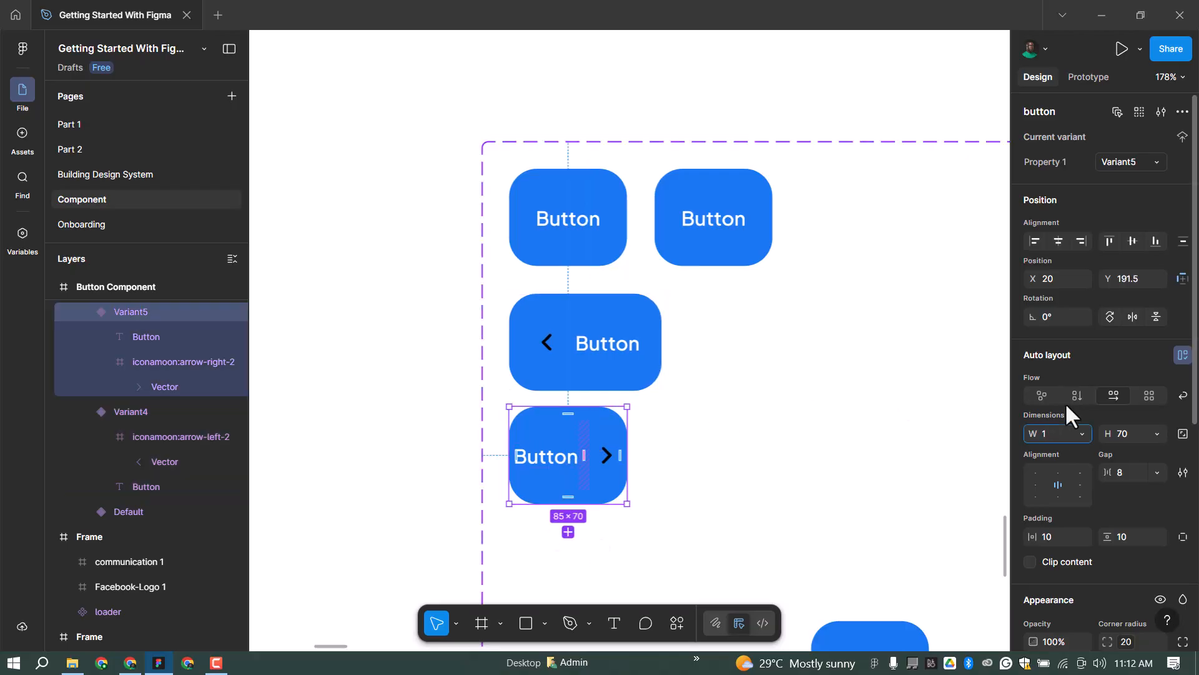
{"action": "type", "text": "10"}
{"action": "key", "text": "Return"}
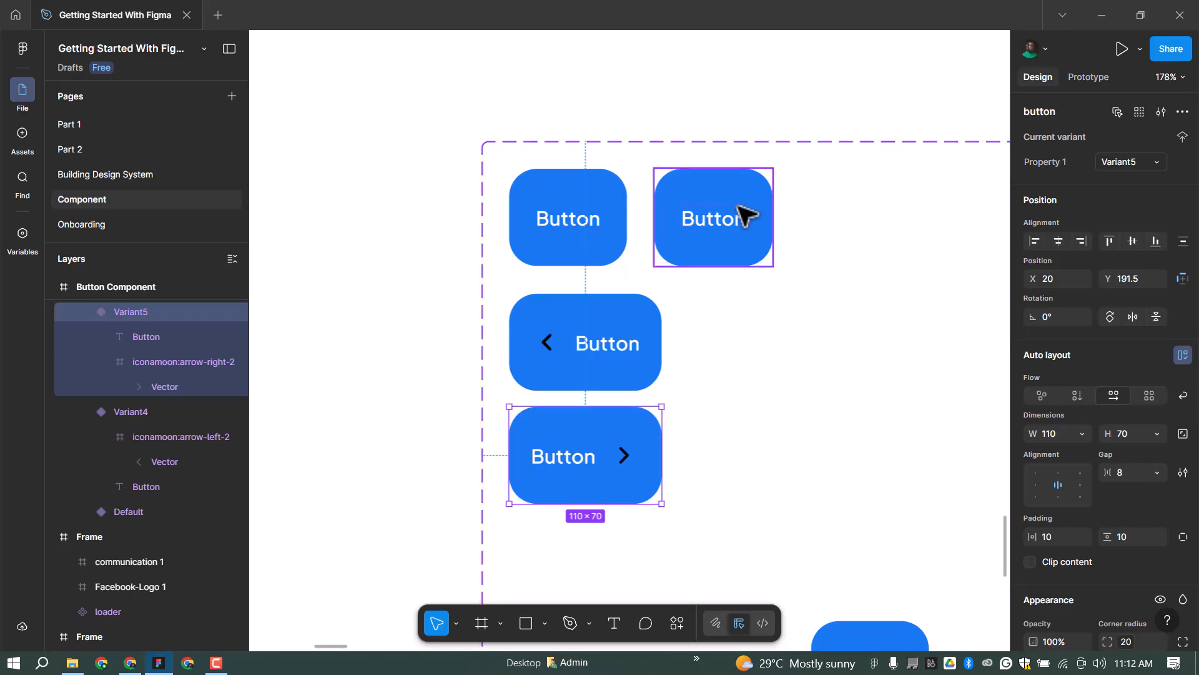
{"action": "left_click", "coordinate": [784, 154]}
{"action": "key", "text": "Delete"}
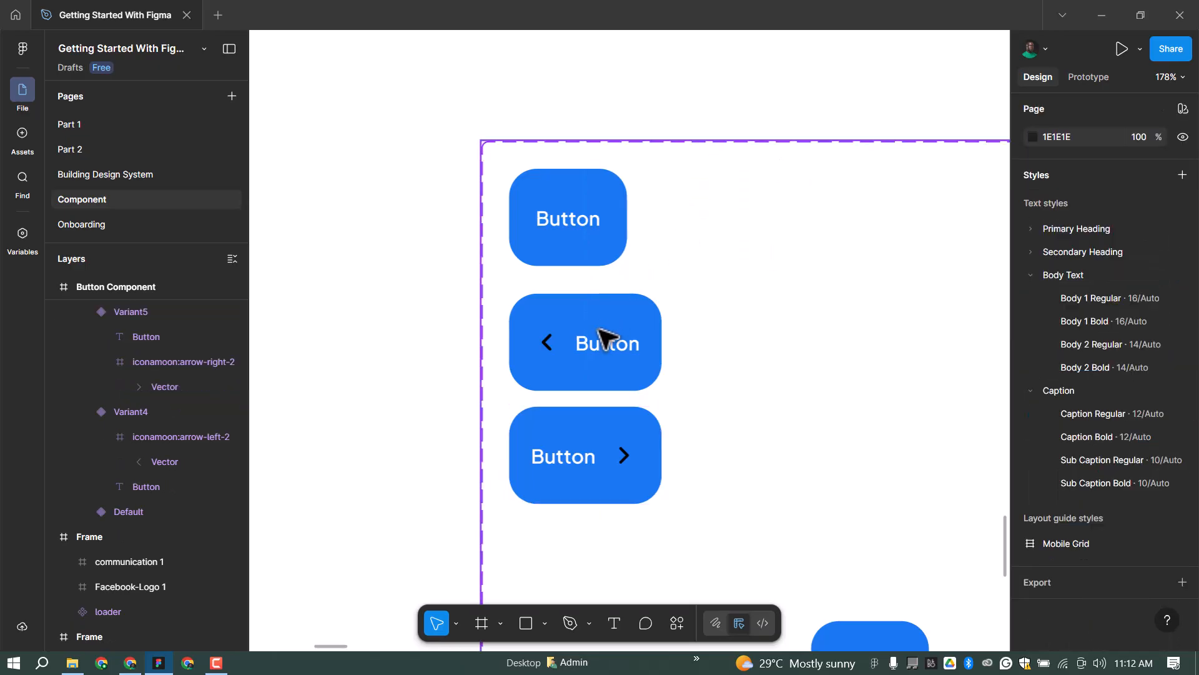
Change both arrow buttons' black icon colour to the Border/White style.
{"action": "left_click", "coordinate": [634, 425]}
{"action": "left_click", "coordinate": [645, 384], "text": "shift"}
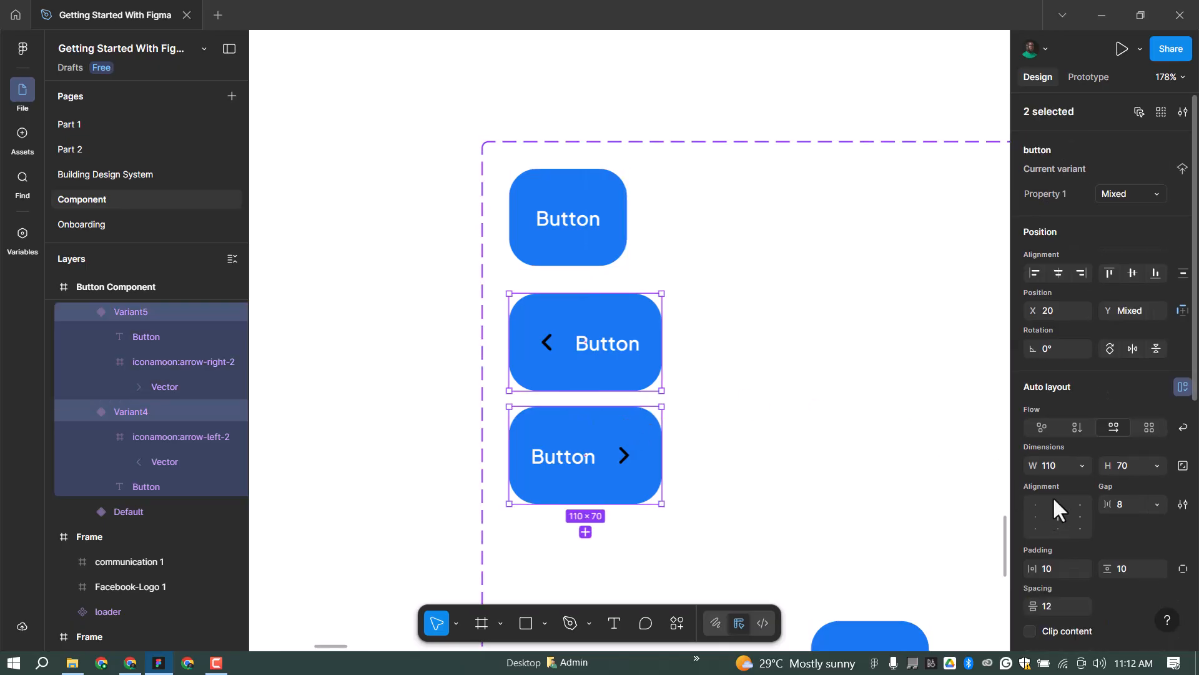
{"action": "scroll", "coordinate": [1087, 485], "scroll_direction": "down", "scroll_amount": 4}
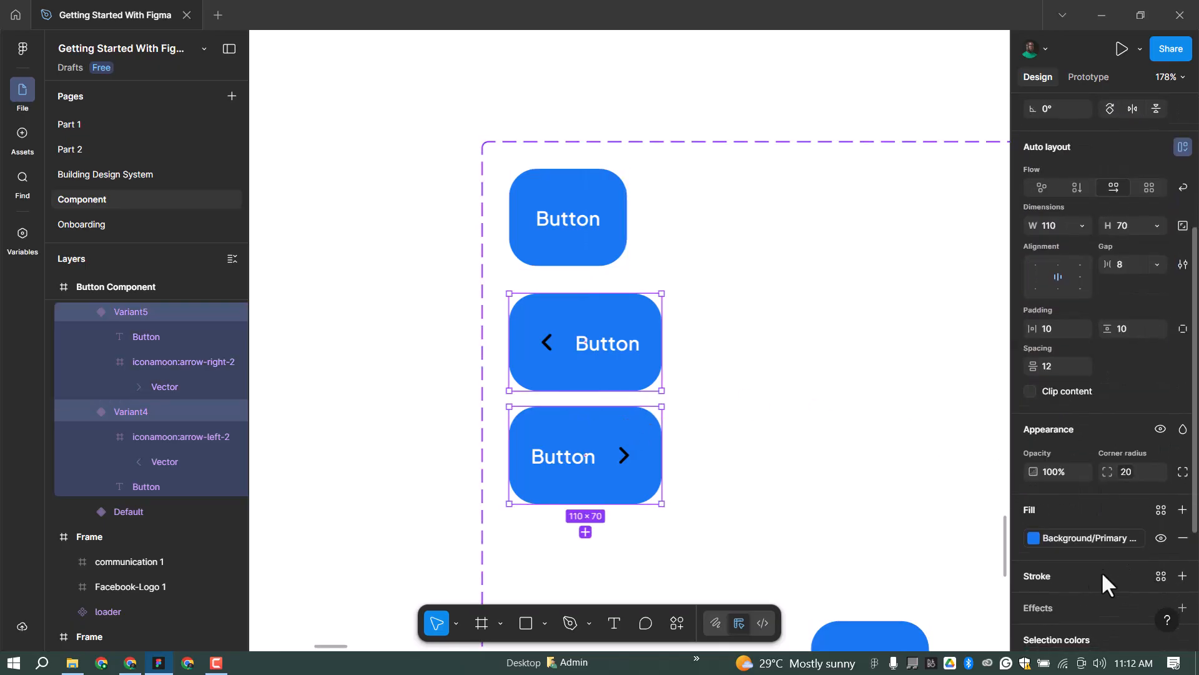
{"action": "scroll", "coordinate": [1103, 568], "scroll_direction": "down", "scroll_amount": 3}
{"action": "left_click", "coordinate": [1162, 527]}
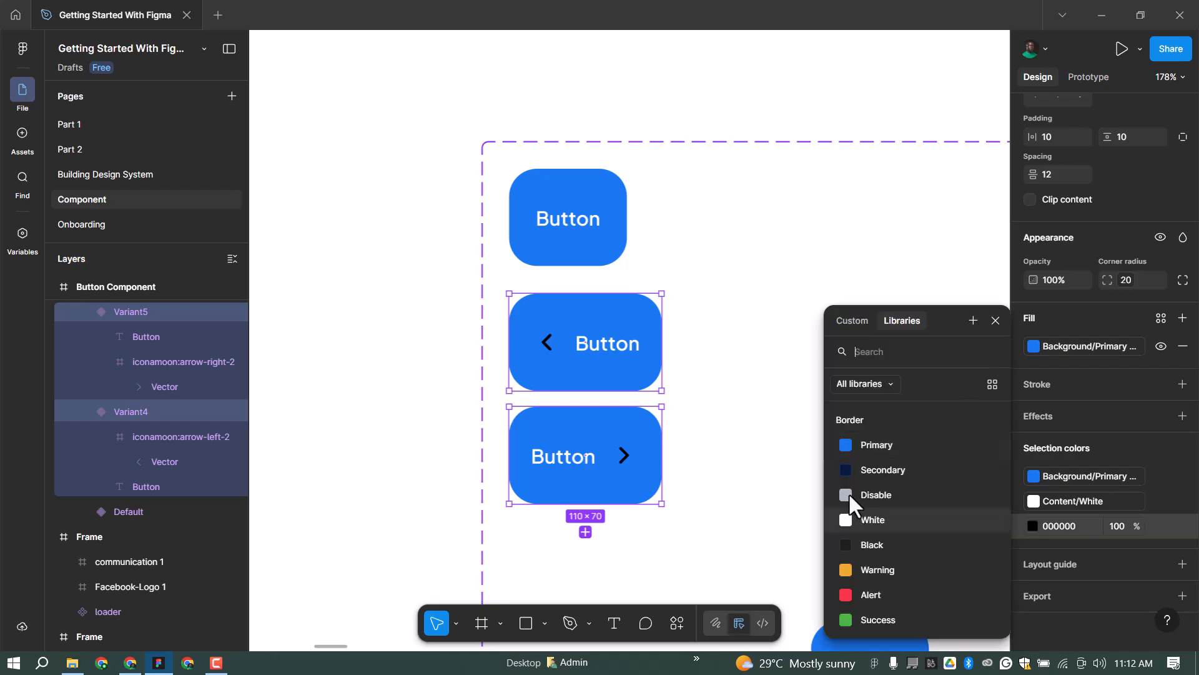
{"action": "left_click", "coordinate": [873, 519]}
Delete the stray Variant3 button at the bottom of the frame.
{"action": "left_click", "coordinate": [575, 248]}
{"action": "scroll", "coordinate": [552, 257], "scroll_direction": "down", "scroll_amount": 1}
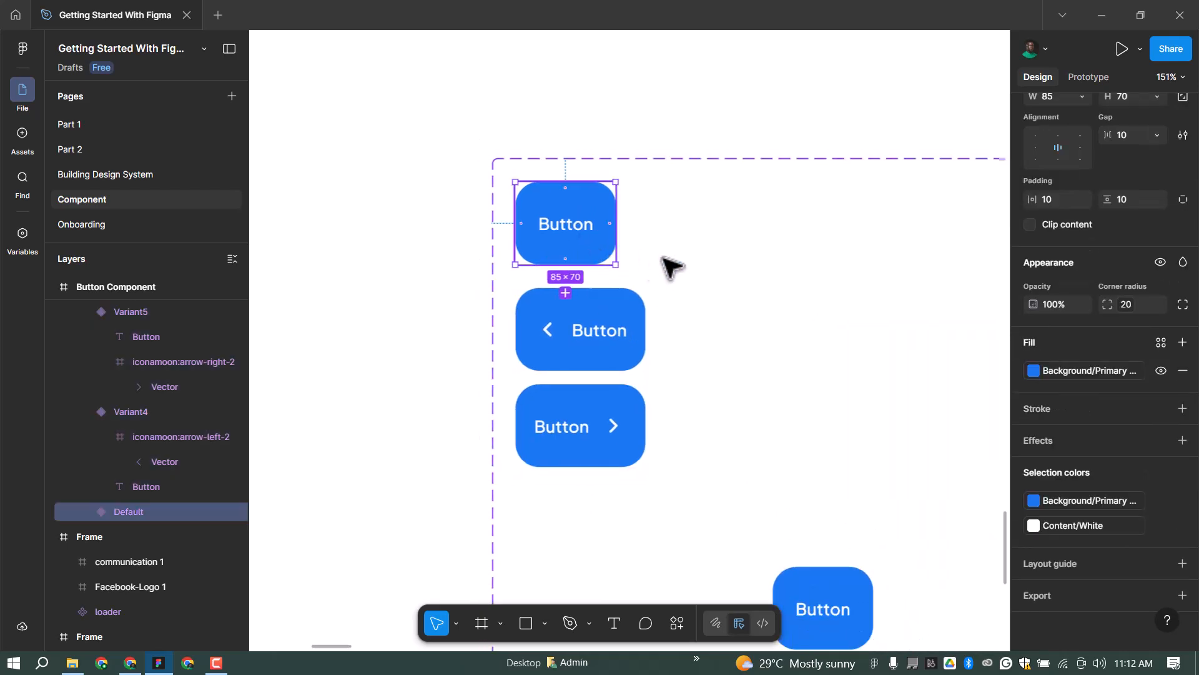
{"action": "scroll", "coordinate": [653, 265], "scroll_direction": "down", "scroll_amount": 1}
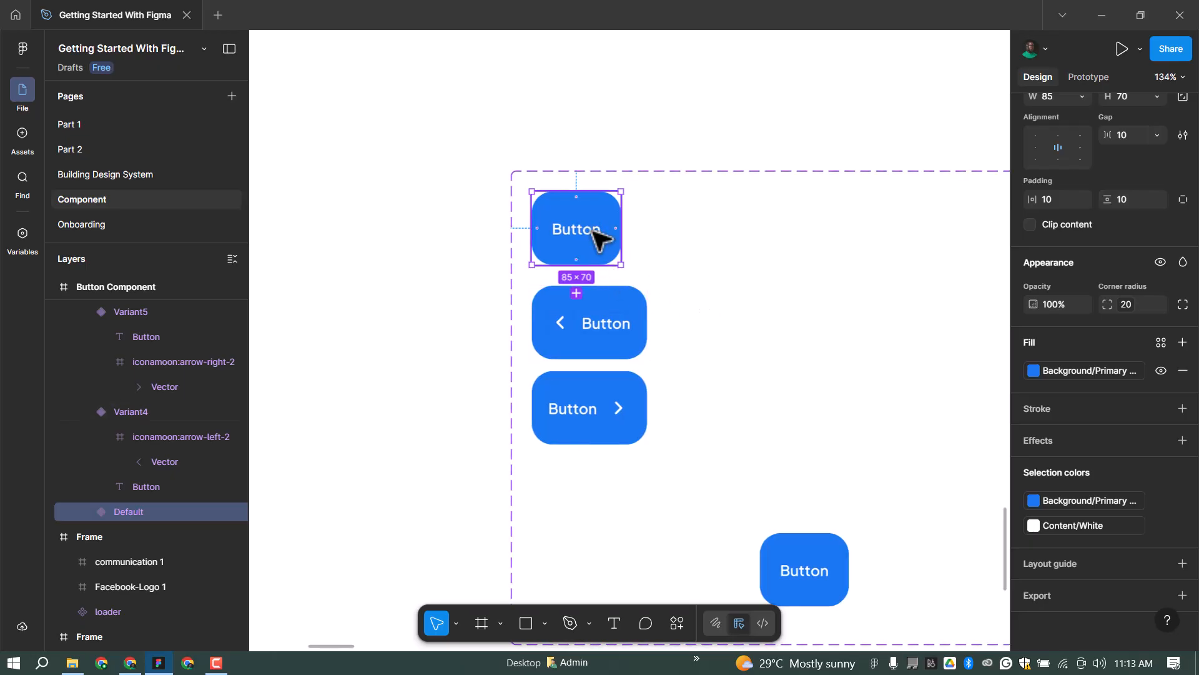
{"action": "left_click", "coordinate": [629, 307]}
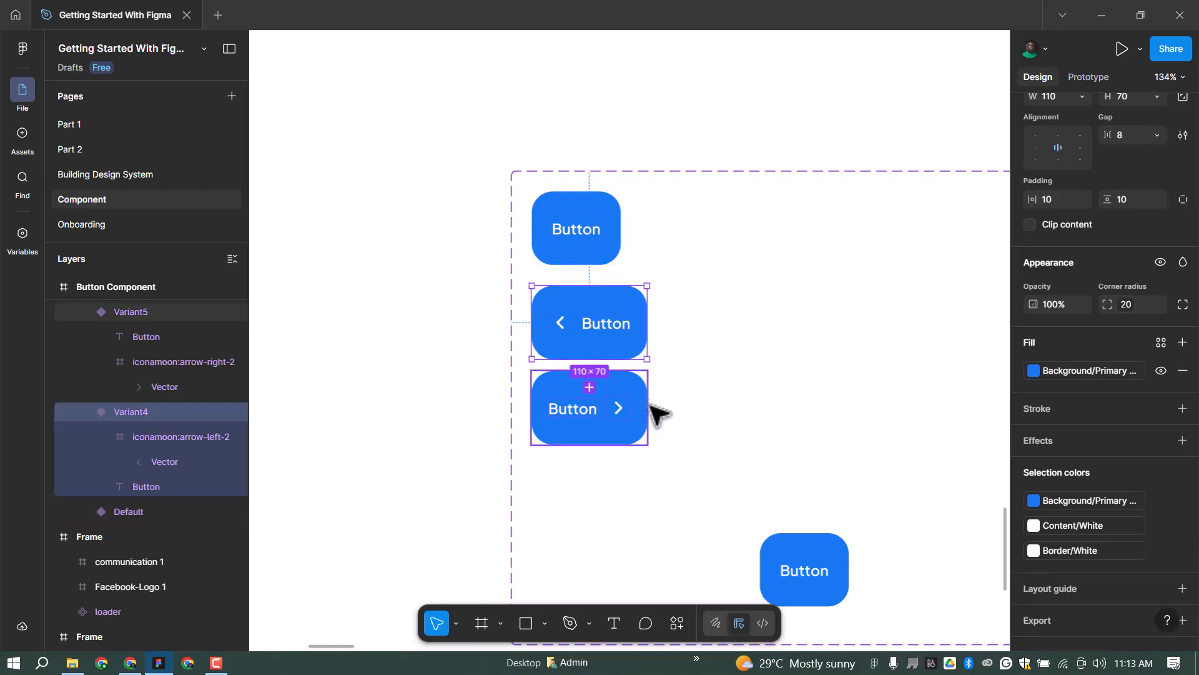
{"action": "left_click", "coordinate": [779, 539]}
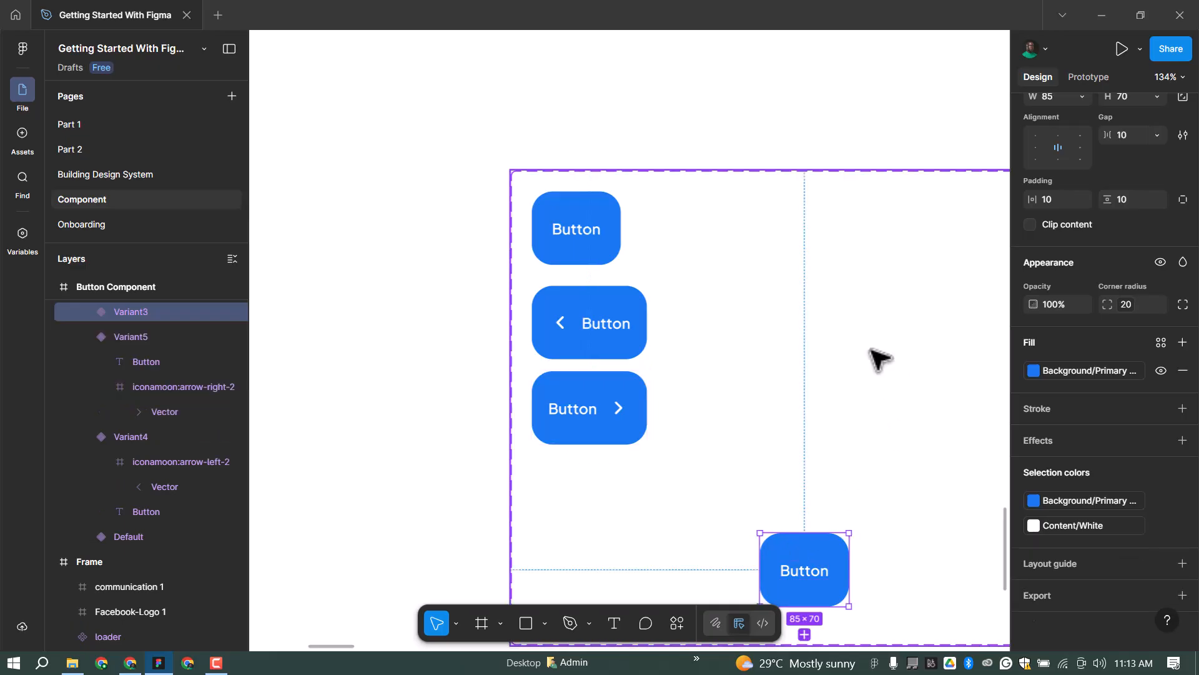
{"action": "key", "text": "Delete"}
Space the Default, Variant4 and Variant5 buttons 20 apart.
{"action": "left_click", "coordinate": [603, 246]}
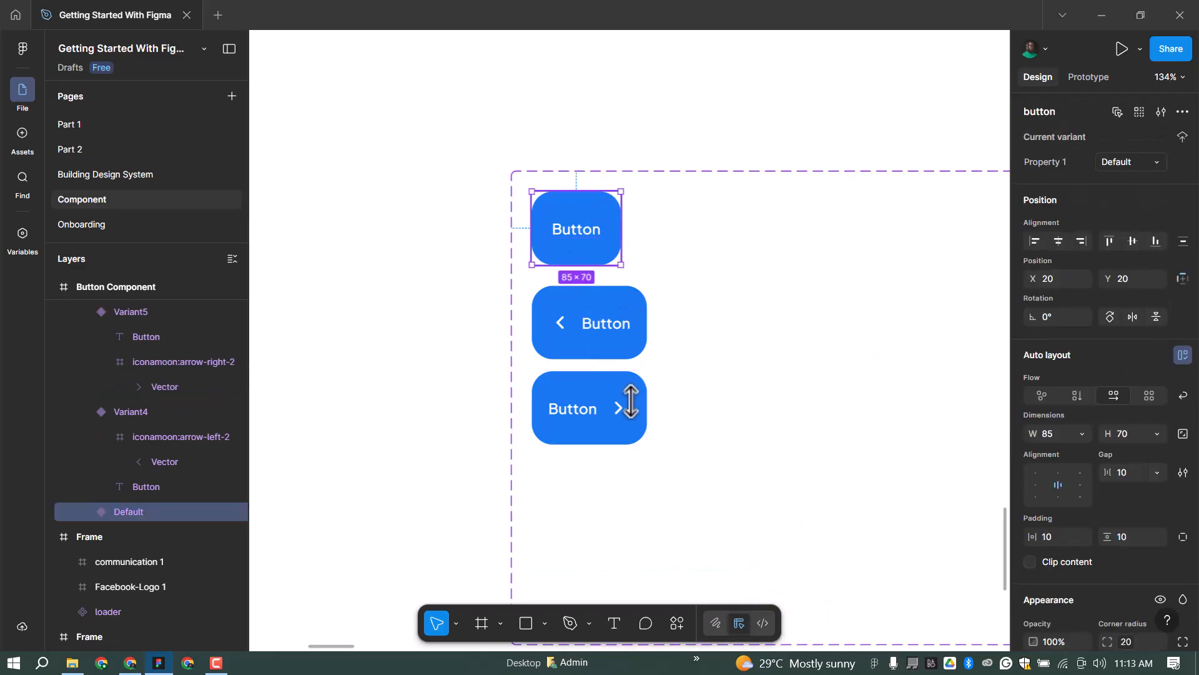
{"action": "left_click", "coordinate": [626, 315], "text": "shift"}
{"action": "left_click", "coordinate": [637, 403], "text": "shift"}
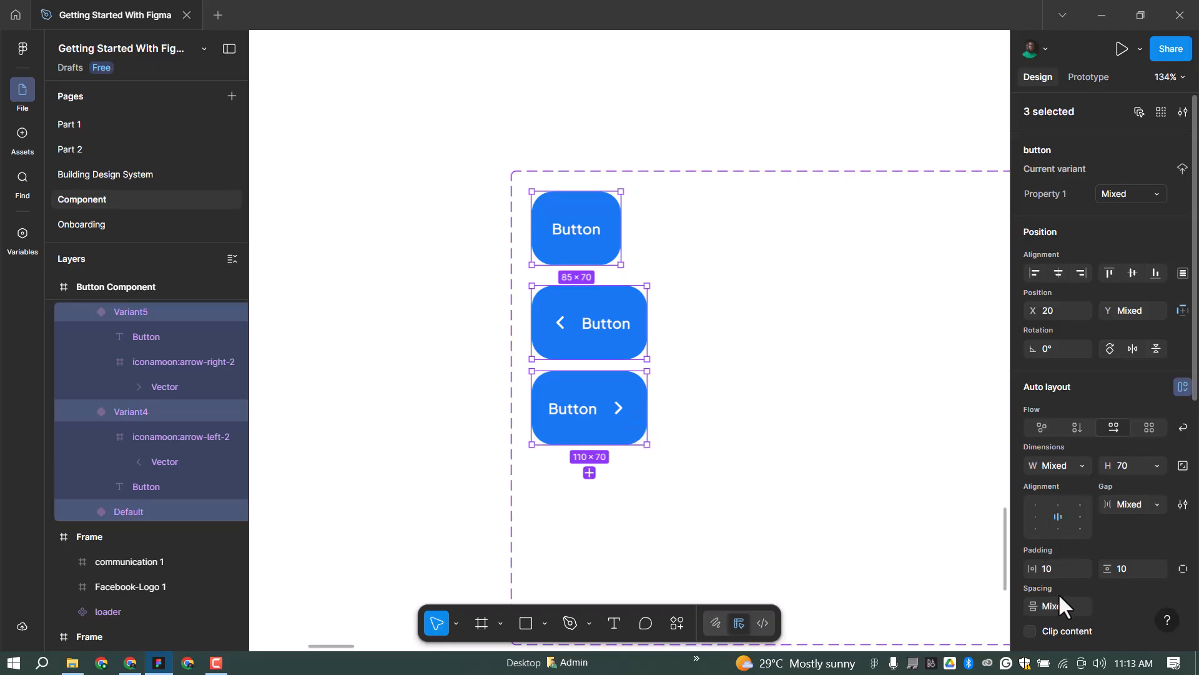
{"action": "type", "text": "20"}
{"action": "key", "text": "Return"}
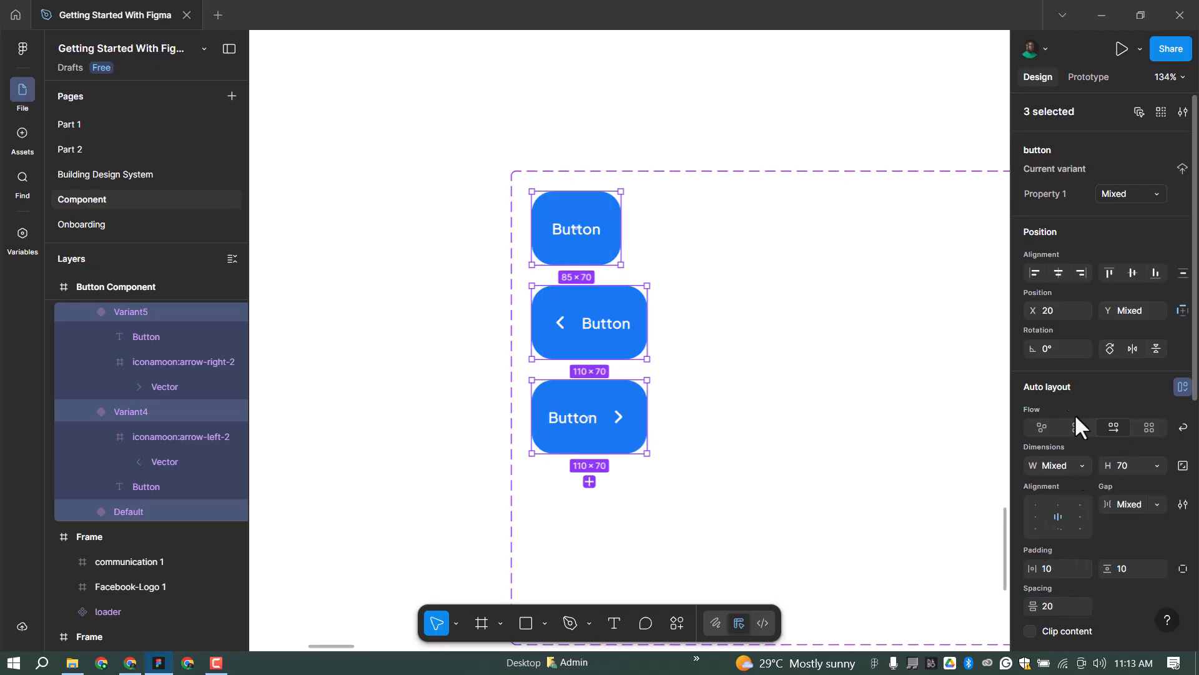
Alt-drag a copy of the three variants to the right and fill it with Background/Disable.
{"action": "left_click_drag", "start_coordinate": [597, 223], "coordinate": [739, 227], "text": "alt"}
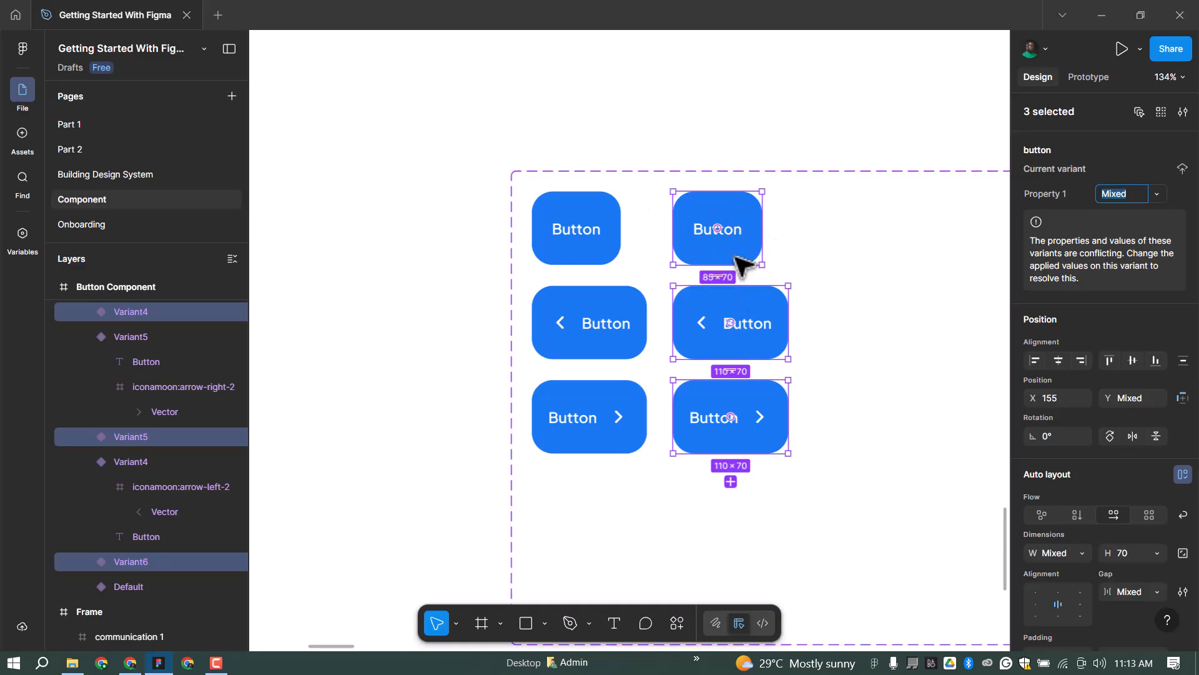
{"action": "scroll", "coordinate": [1119, 500], "scroll_direction": "down", "scroll_amount": 5}
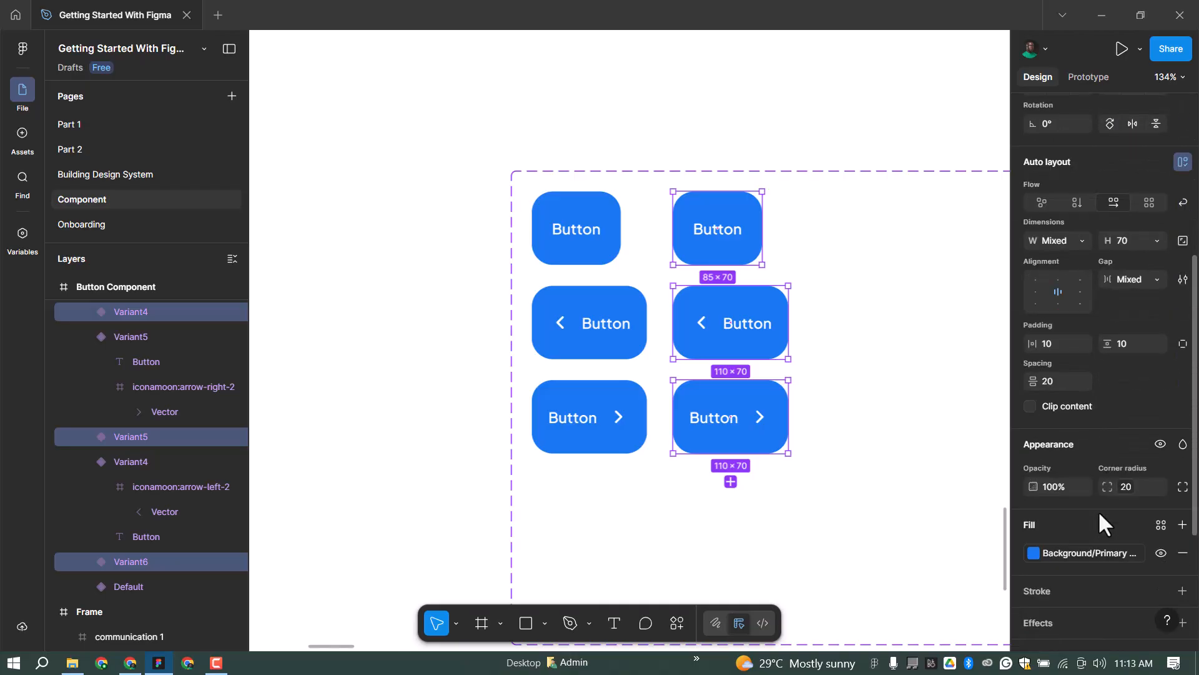
{"action": "left_click", "coordinate": [1082, 551]}
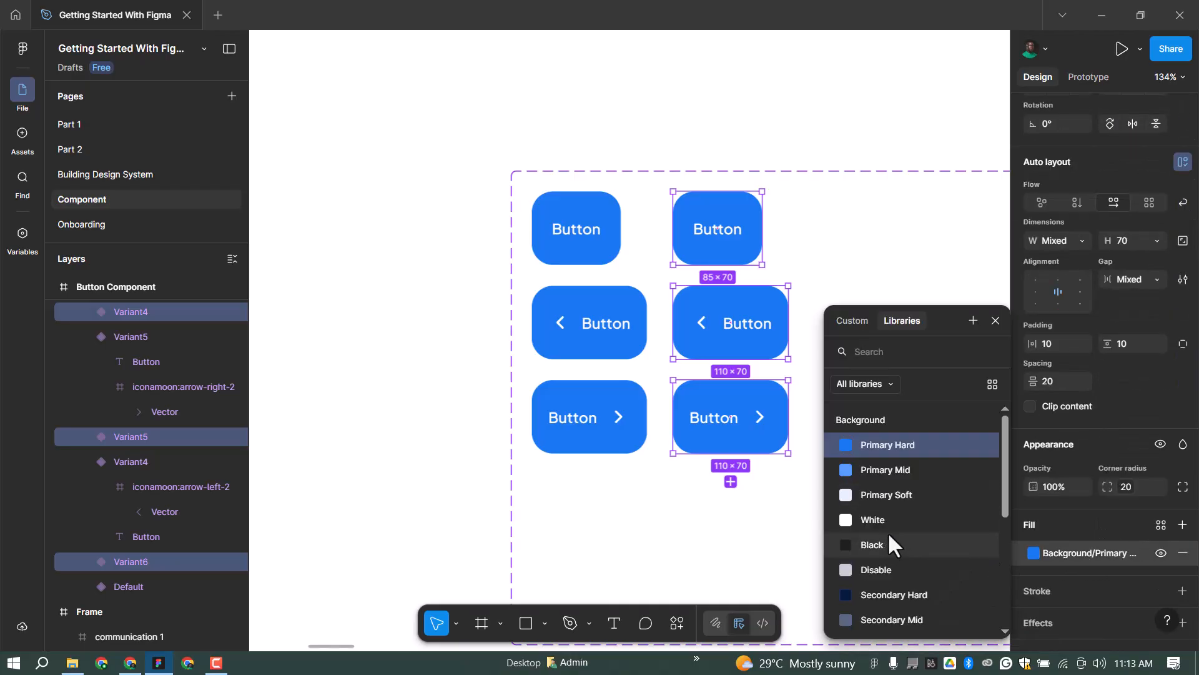
{"action": "left_click", "coordinate": [903, 569]}
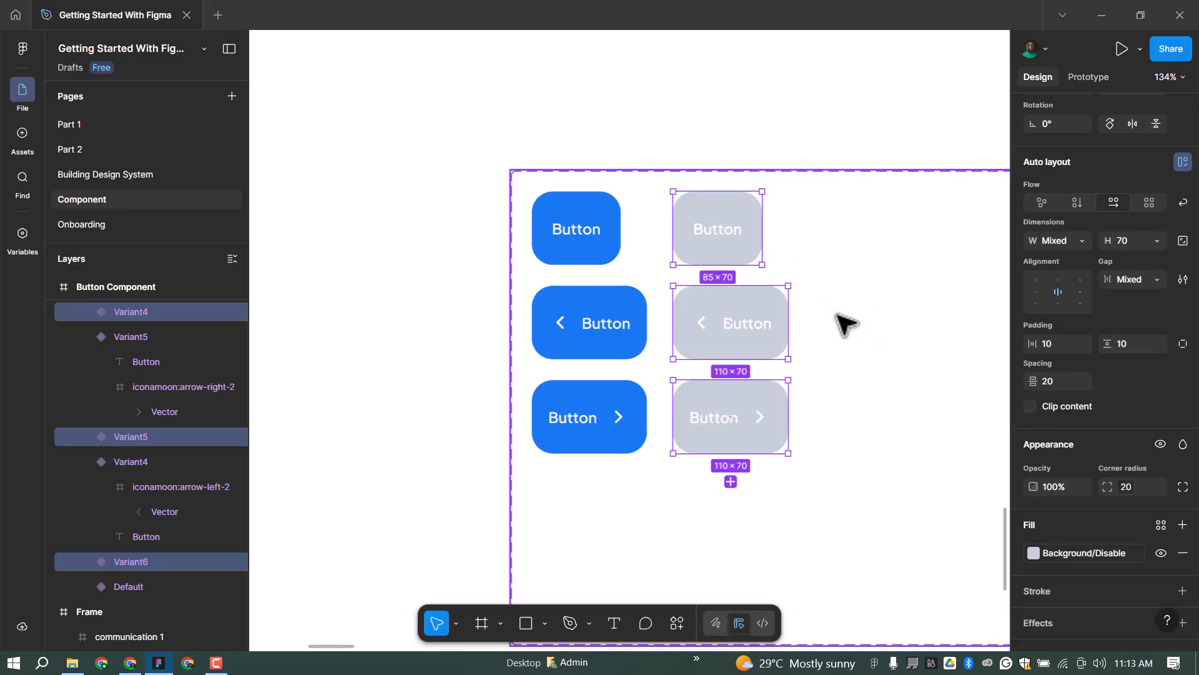
{"action": "scroll", "coordinate": [656, 244], "scroll_direction": "down", "scroll_amount": 5}
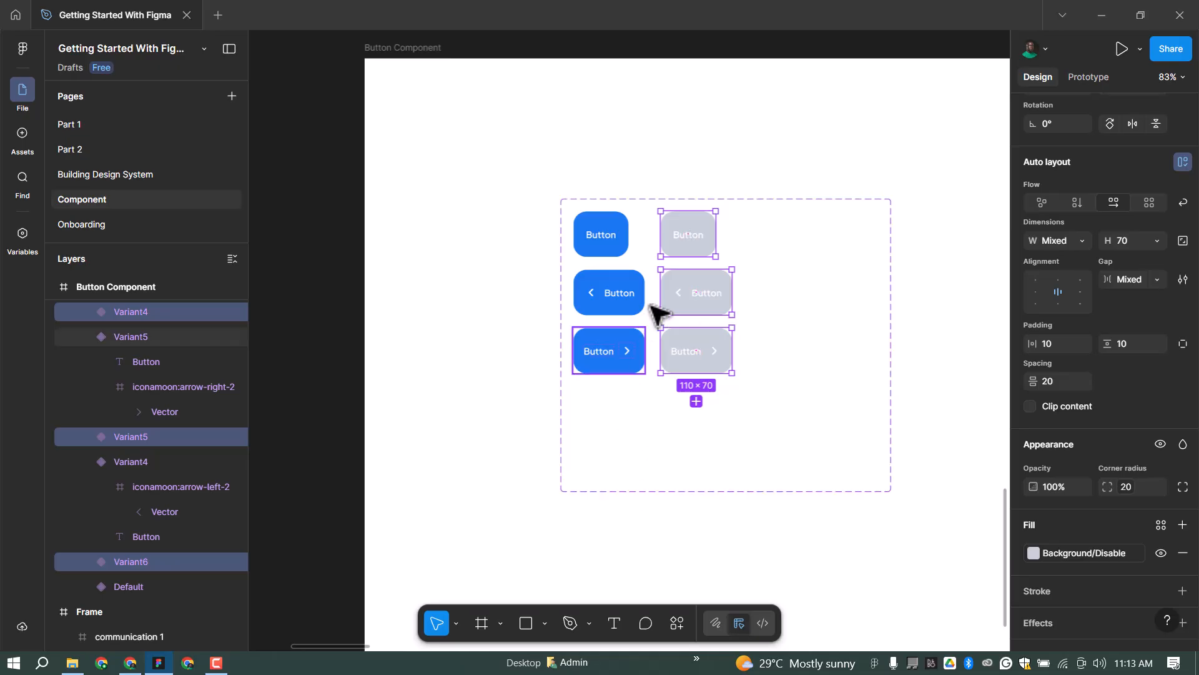
Widen the component set rightward, then select all six button variants and duplicate them.
{"action": "scroll", "coordinate": [718, 244], "scroll_direction": "down", "scroll_amount": 3}
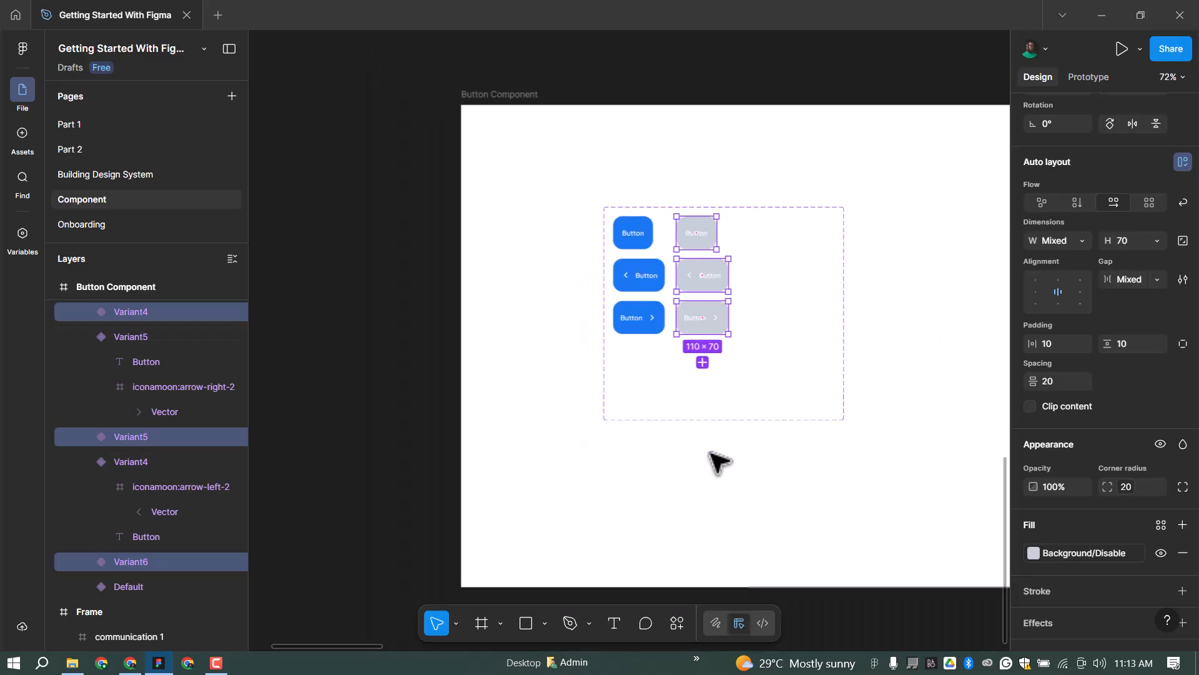
{"action": "left_click", "coordinate": [691, 417]}
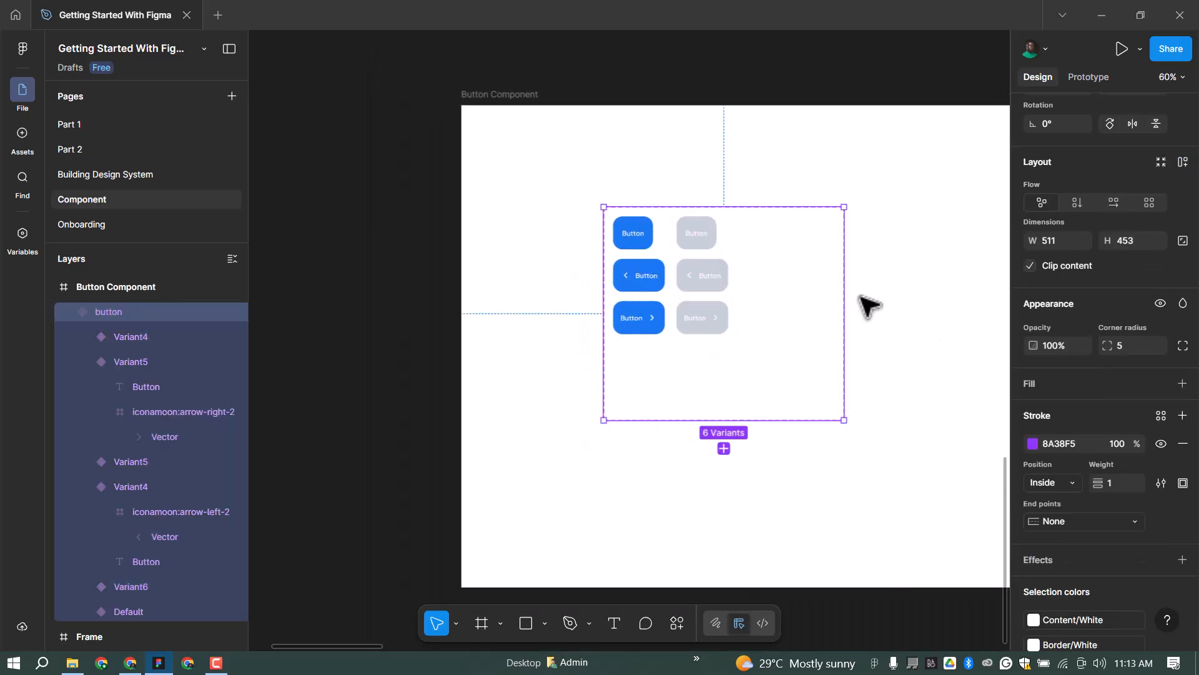
{"action": "left_click_drag", "start_coordinate": [846, 287], "coordinate": [940, 284]}
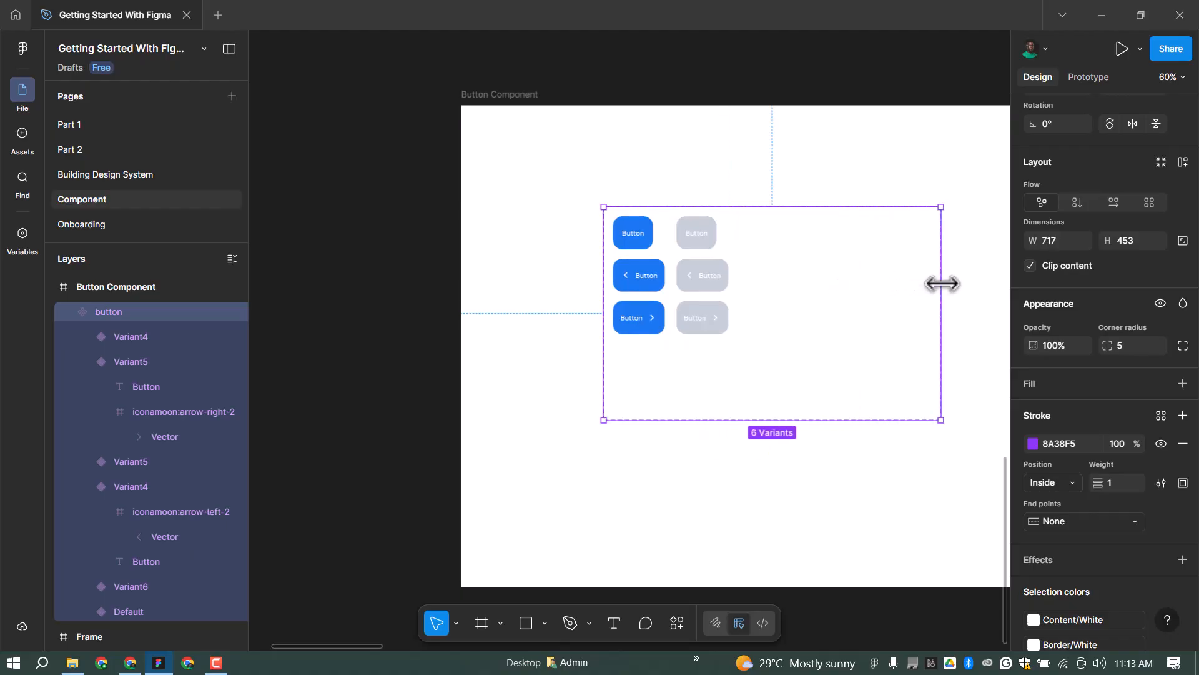
{"action": "left_click", "coordinate": [700, 233]}
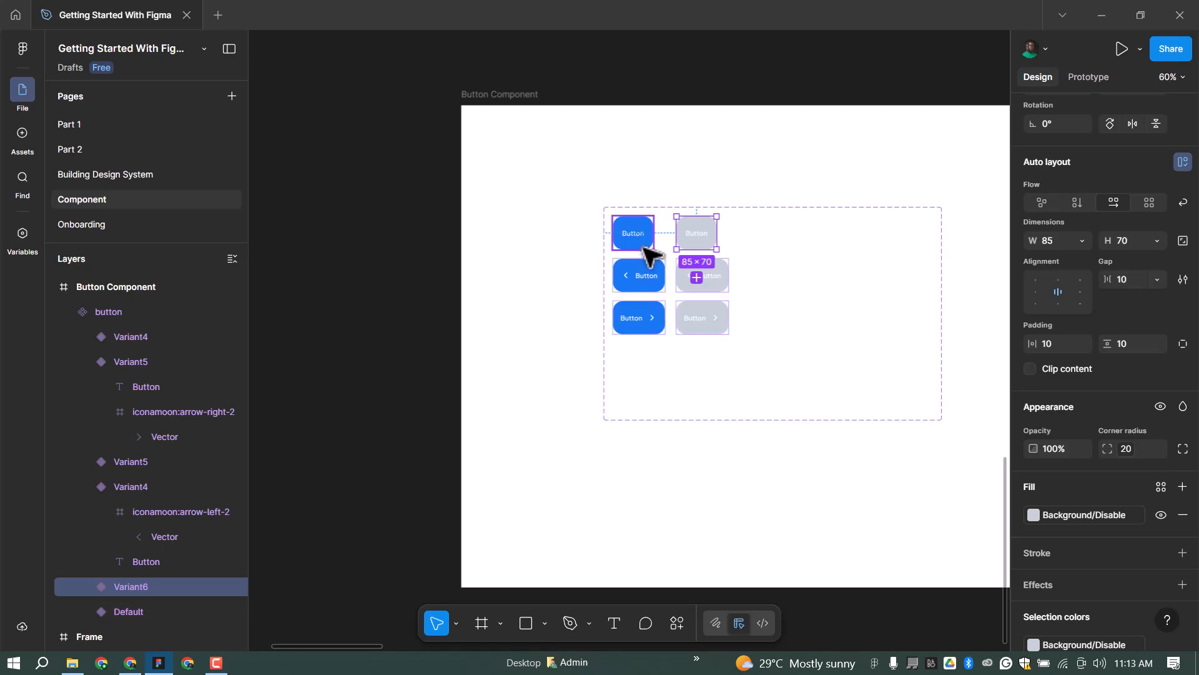
{"action": "left_click", "coordinate": [650, 272], "text": "shift"}
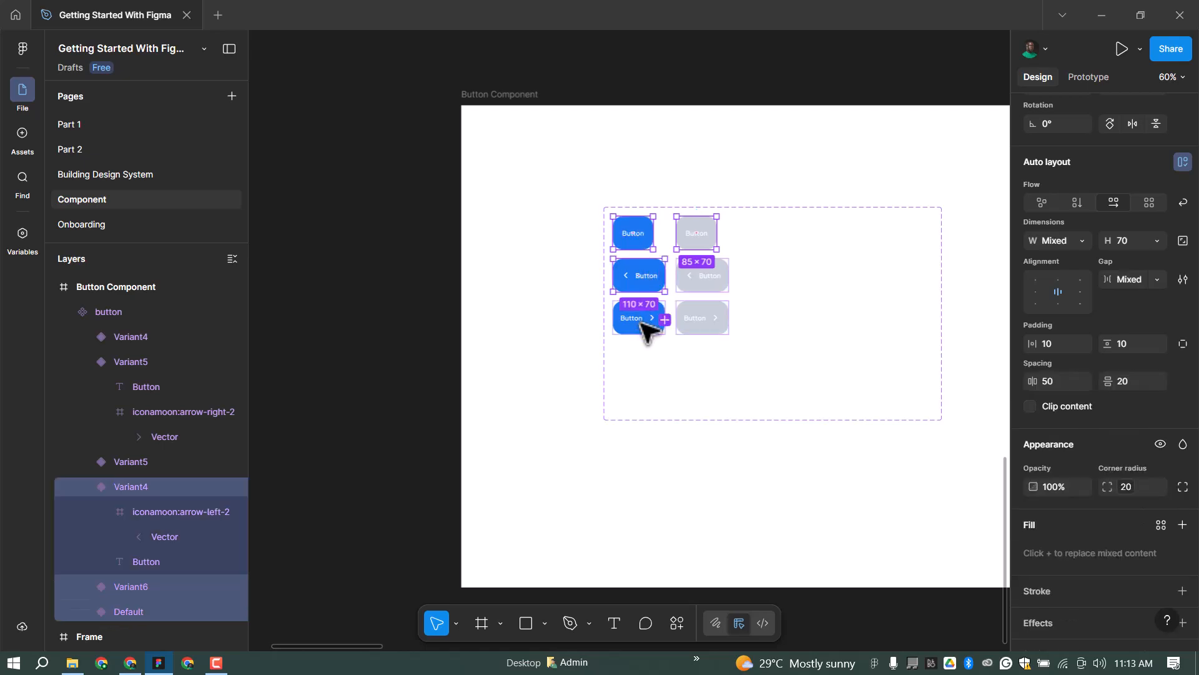
{"action": "left_click", "coordinate": [649, 328], "text": "shift"}
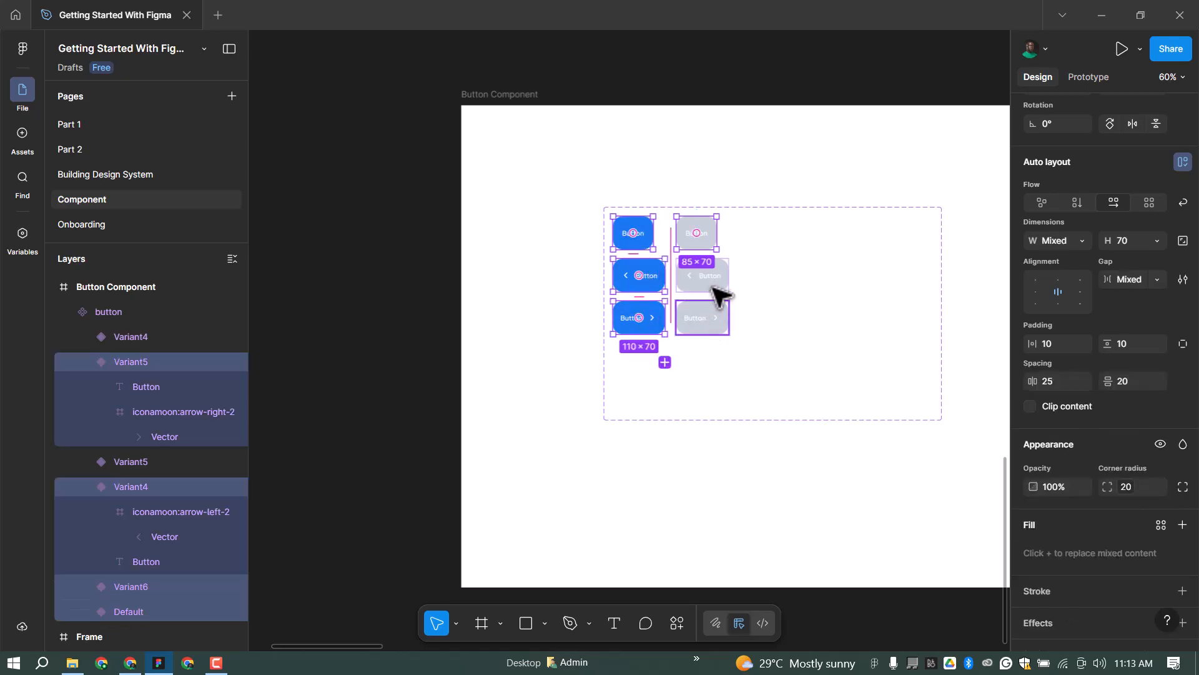
{"action": "left_click", "coordinate": [712, 312], "text": "shift"}
{"action": "left_click", "coordinate": [725, 270], "text": "shift"}
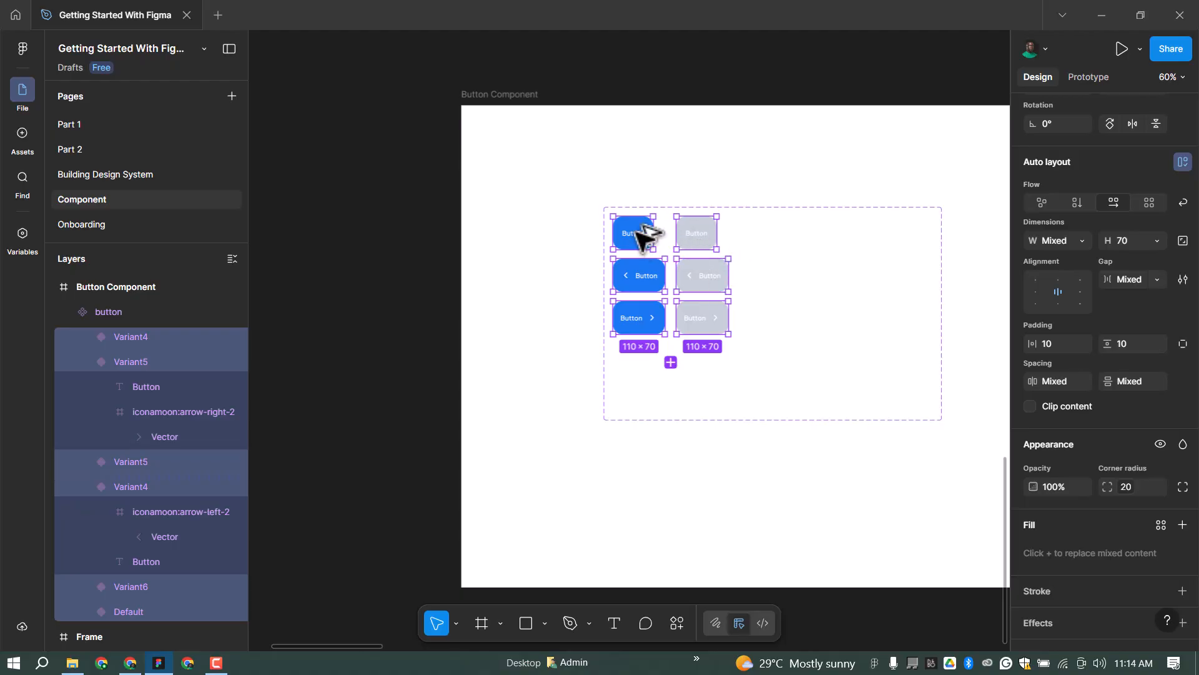
{"action": "key", "text": "ctrl+d"}
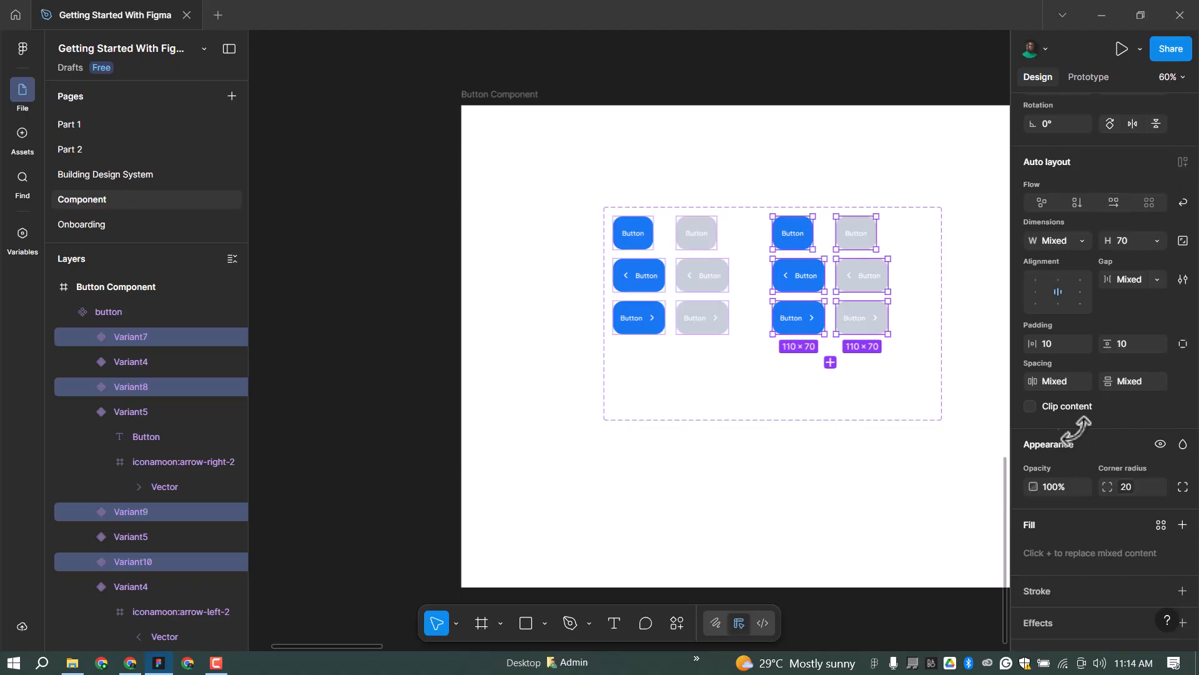
Give the copied buttons a Border/Primary stroke and keep only the blue copies selected.
{"action": "scroll", "coordinate": [1119, 481], "scroll_direction": "up", "scroll_amount": 2}
{"action": "scroll", "coordinate": [1117, 496], "scroll_direction": "down", "scroll_amount": 5}
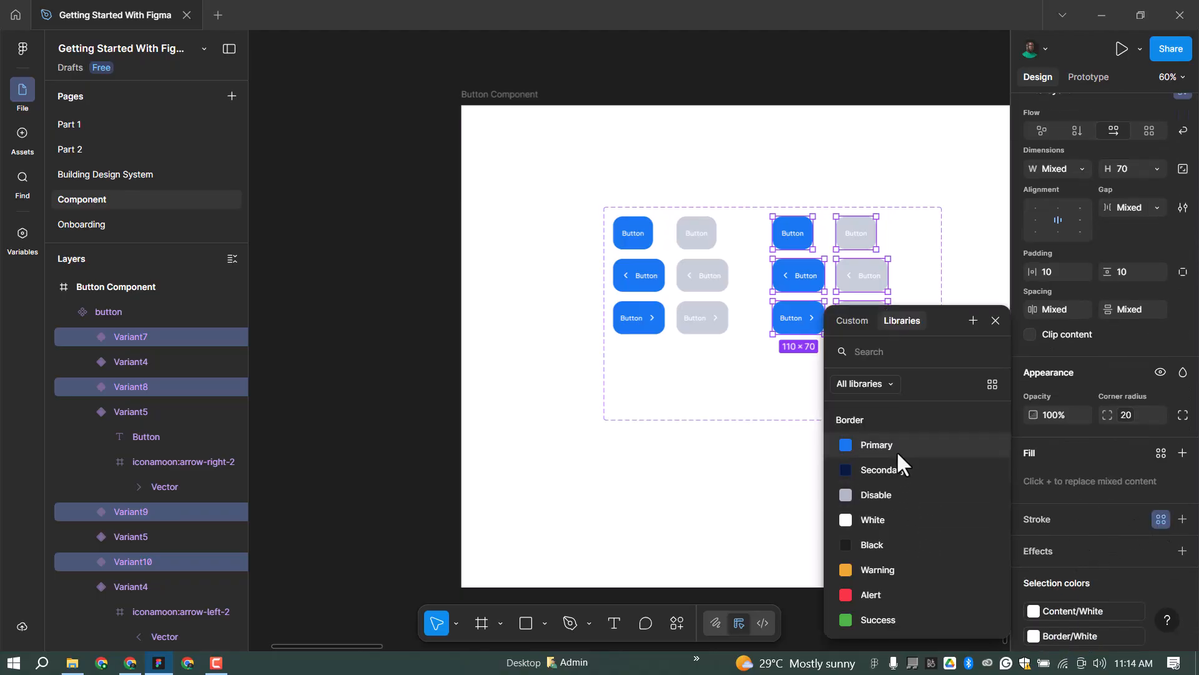
{"action": "left_click", "coordinate": [896, 444]}
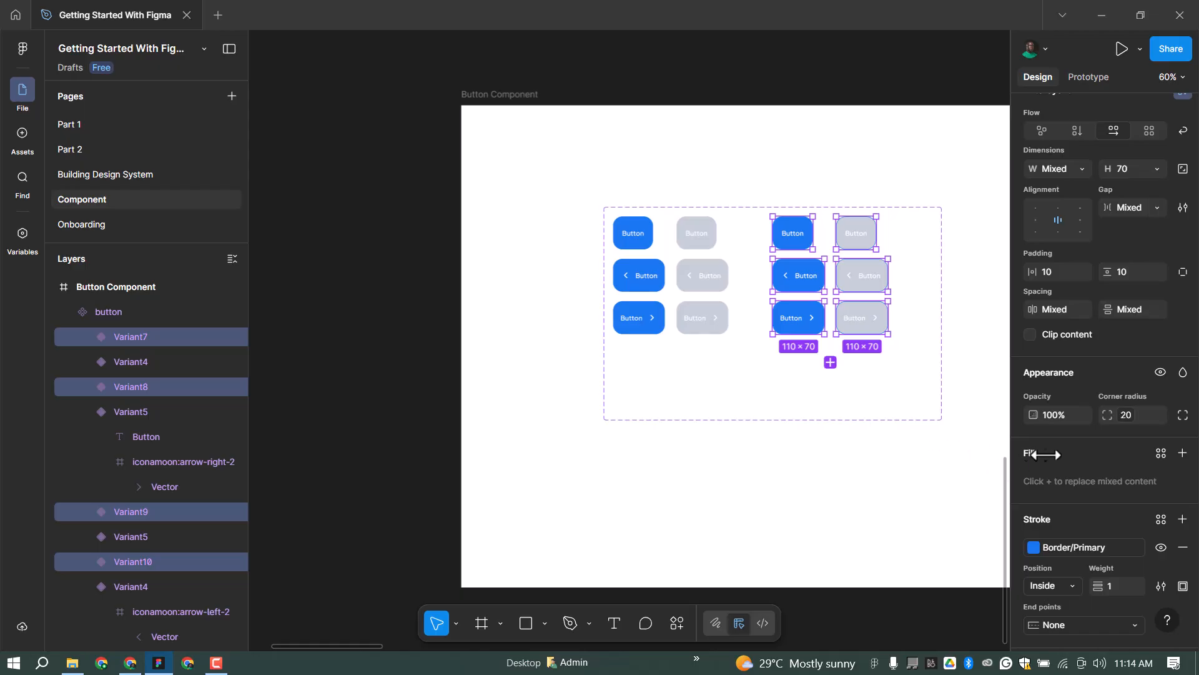
{"action": "scroll", "coordinate": [1025, 454], "scroll_direction": "down", "scroll_amount": 2}
{"action": "scroll", "coordinate": [965, 300], "scroll_direction": "up", "scroll_amount": 2}
{"action": "scroll", "coordinate": [900, 267], "scroll_direction": "up", "scroll_amount": 4}
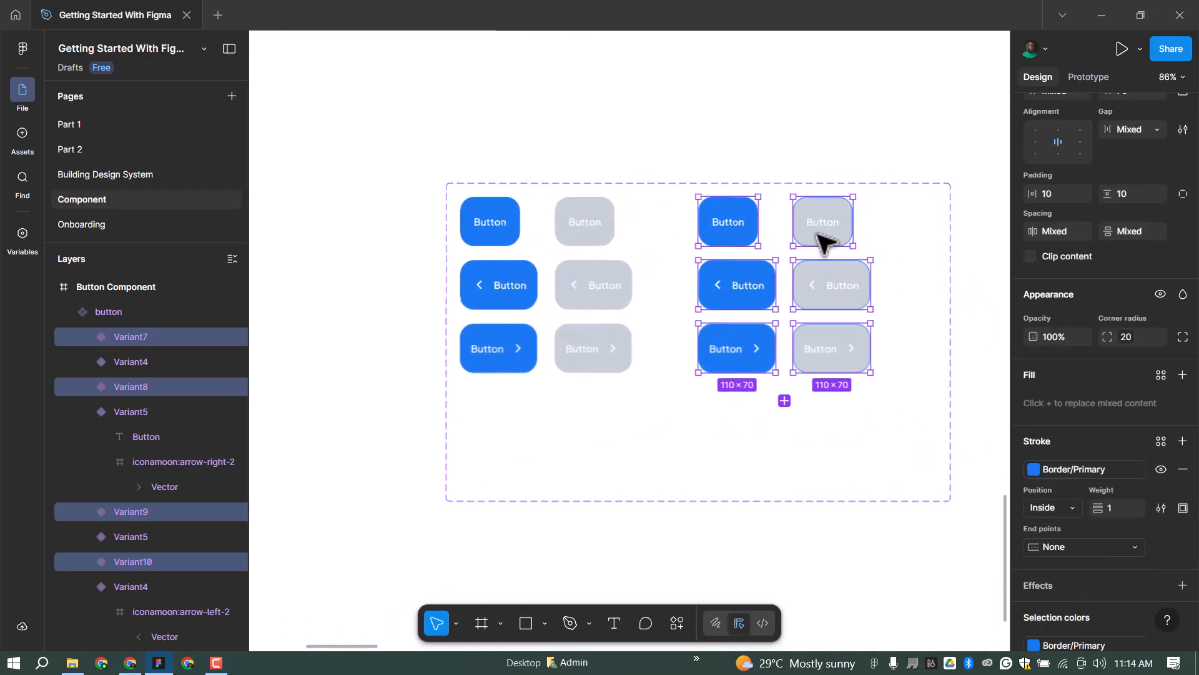
{"action": "left_click", "coordinate": [834, 287], "text": "shift"}
{"action": "left_click", "coordinate": [839, 338], "text": "shift"}
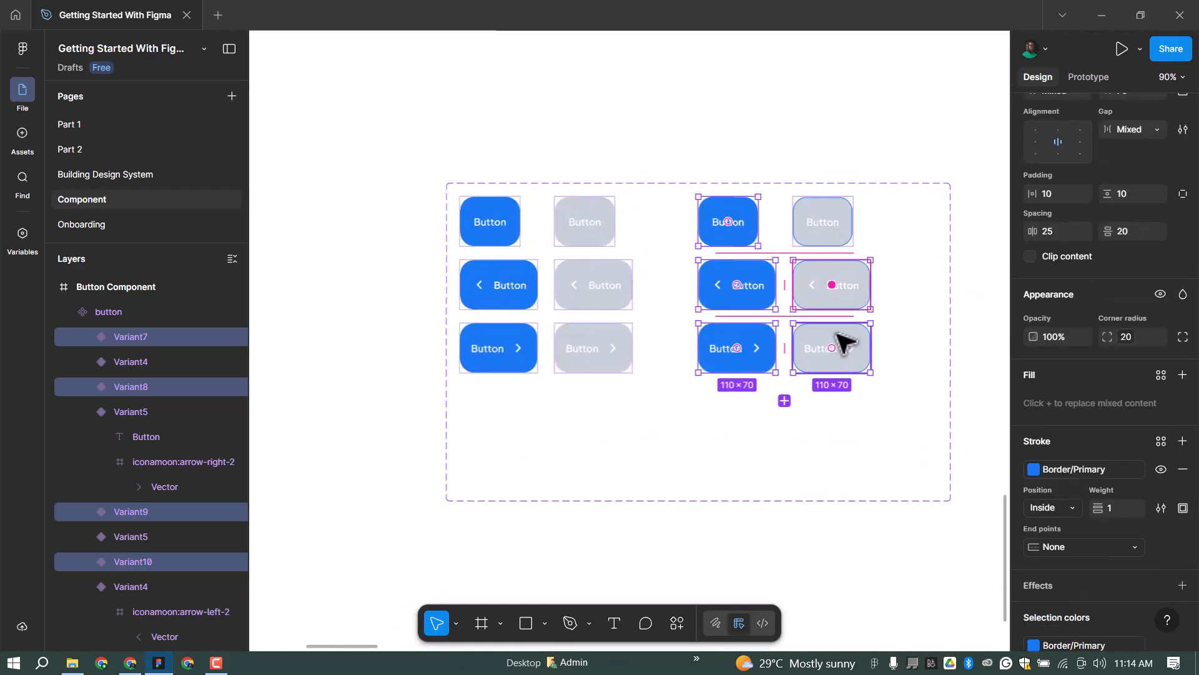
{"action": "left_click", "coordinate": [837, 282], "text": "shift"}
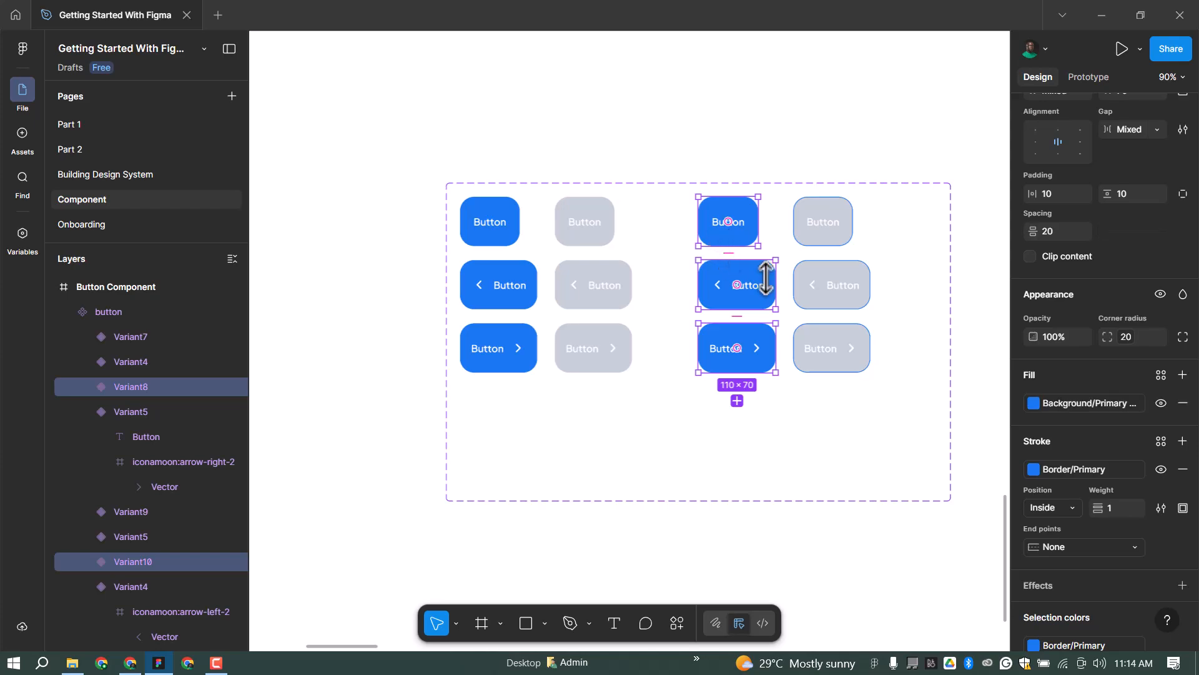
Remove the blue copies' fill and recolour them to Border/Primary and Content/Primary Mid.
{"action": "left_click", "coordinate": [1183, 403]}
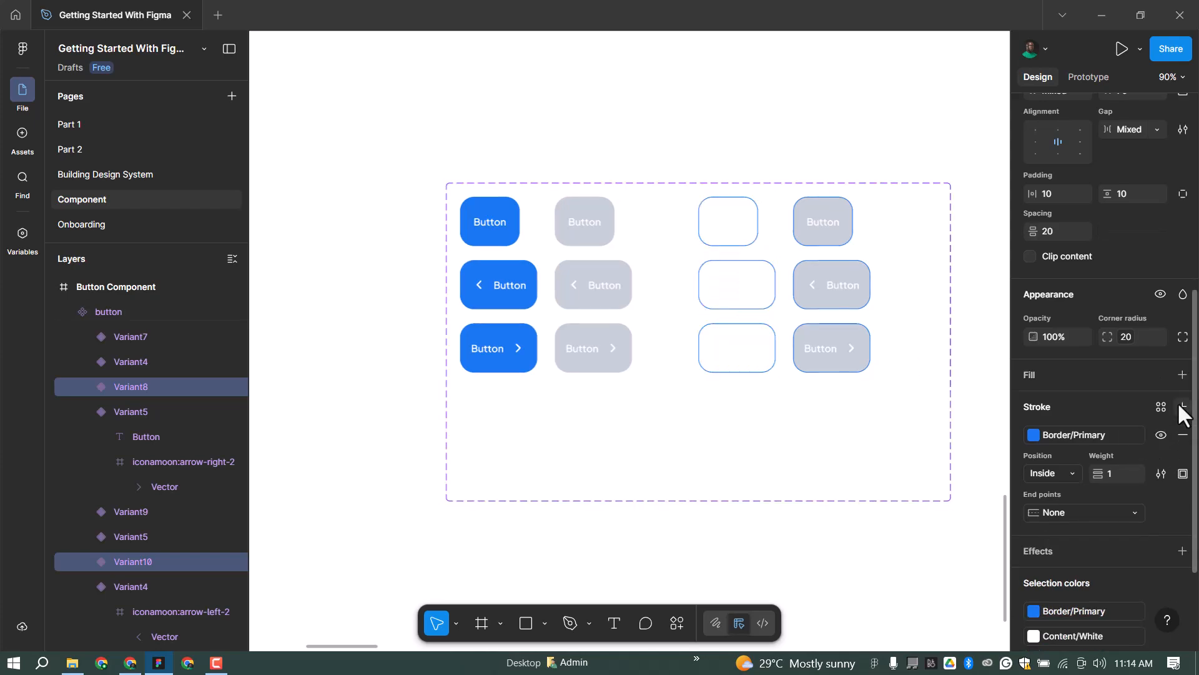
{"action": "scroll", "coordinate": [1103, 591], "scroll_direction": "down", "scroll_amount": 2}
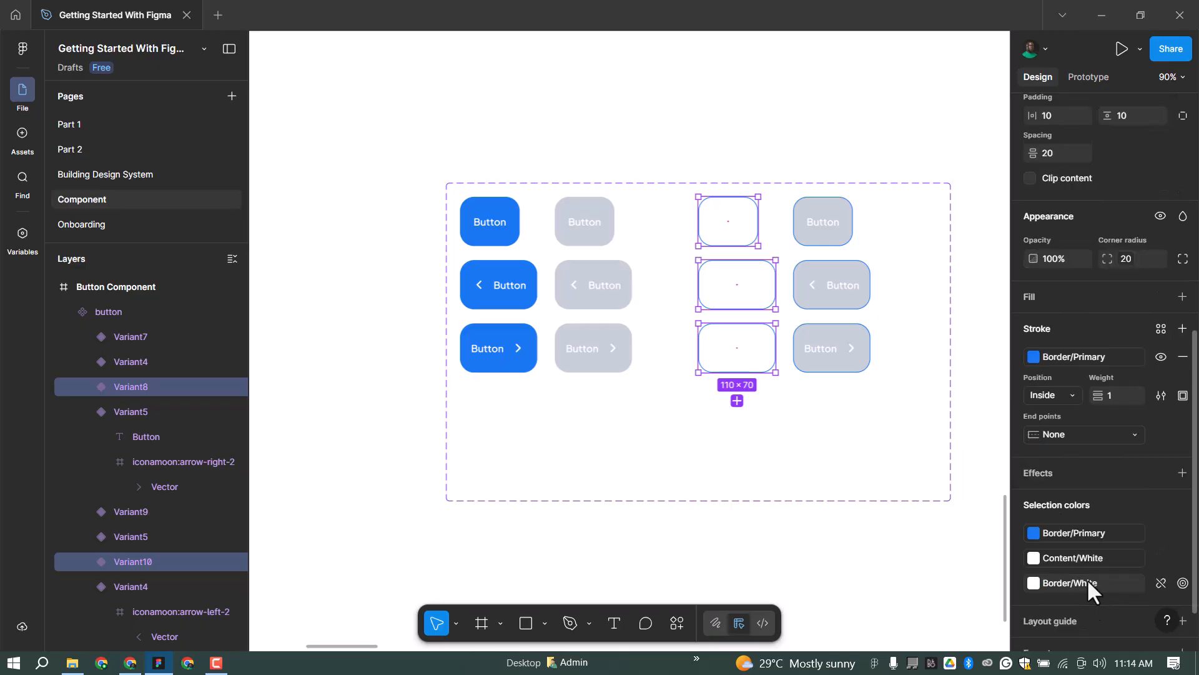
{"action": "left_click", "coordinate": [1087, 581]}
{"action": "left_click", "coordinate": [891, 447]}
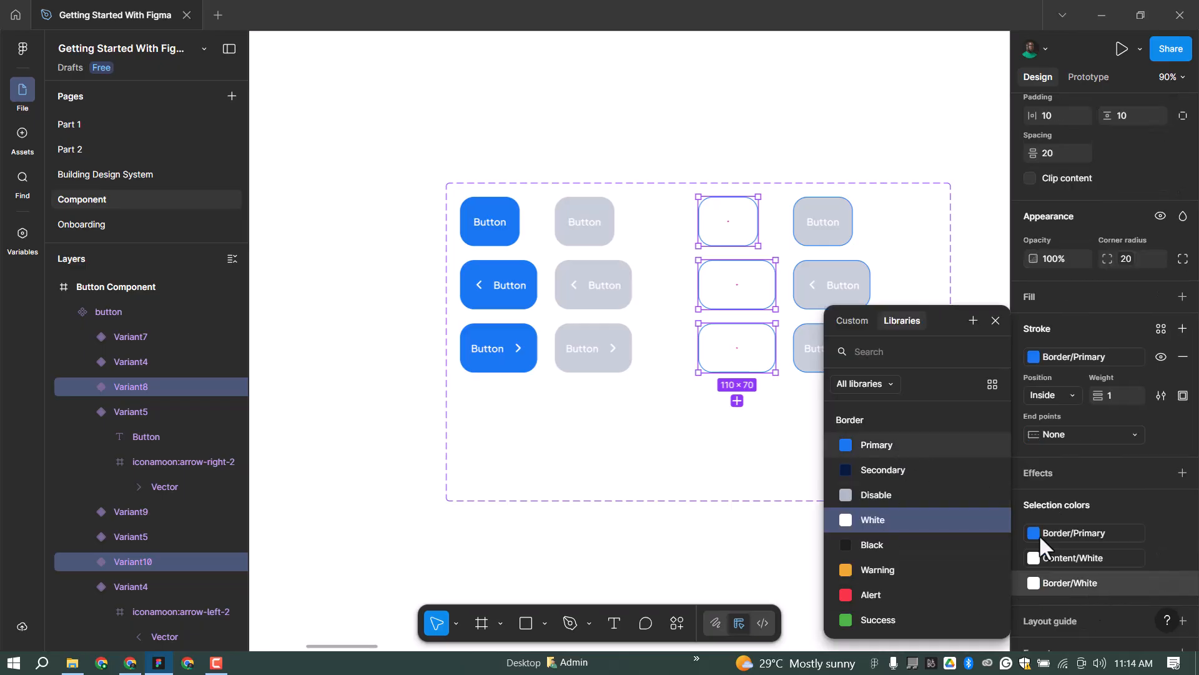
{"action": "left_click", "coordinate": [1072, 558]}
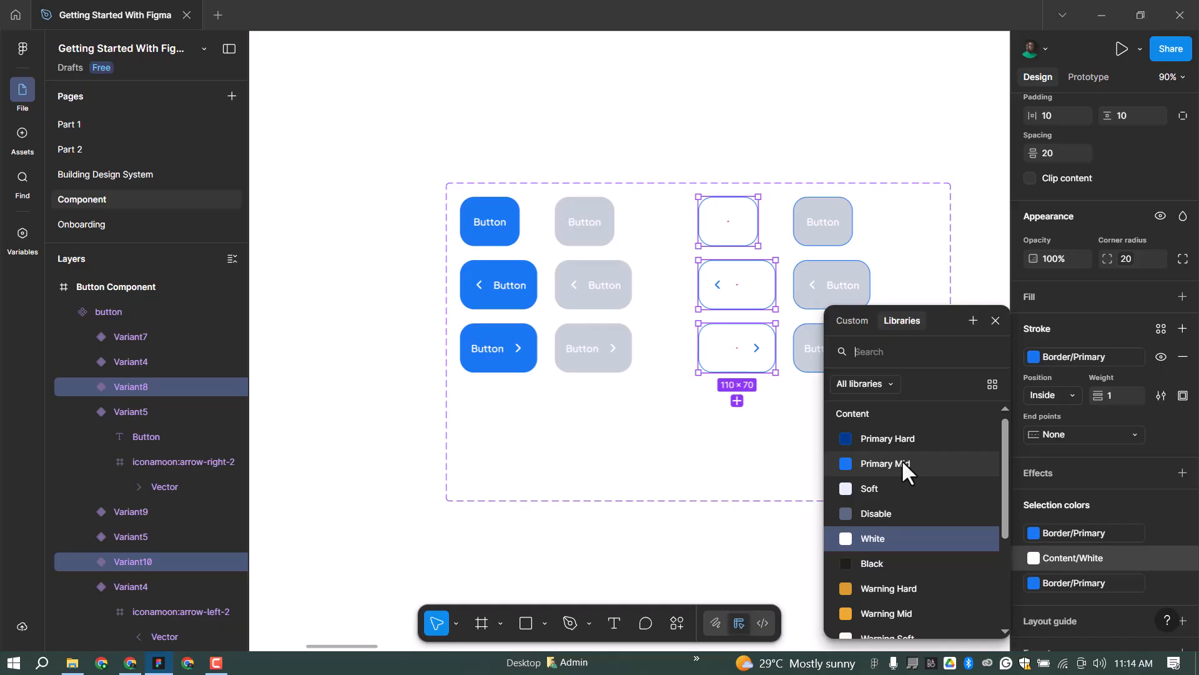
{"action": "left_click", "coordinate": [901, 462]}
{"action": "left_click", "coordinate": [995, 321]}
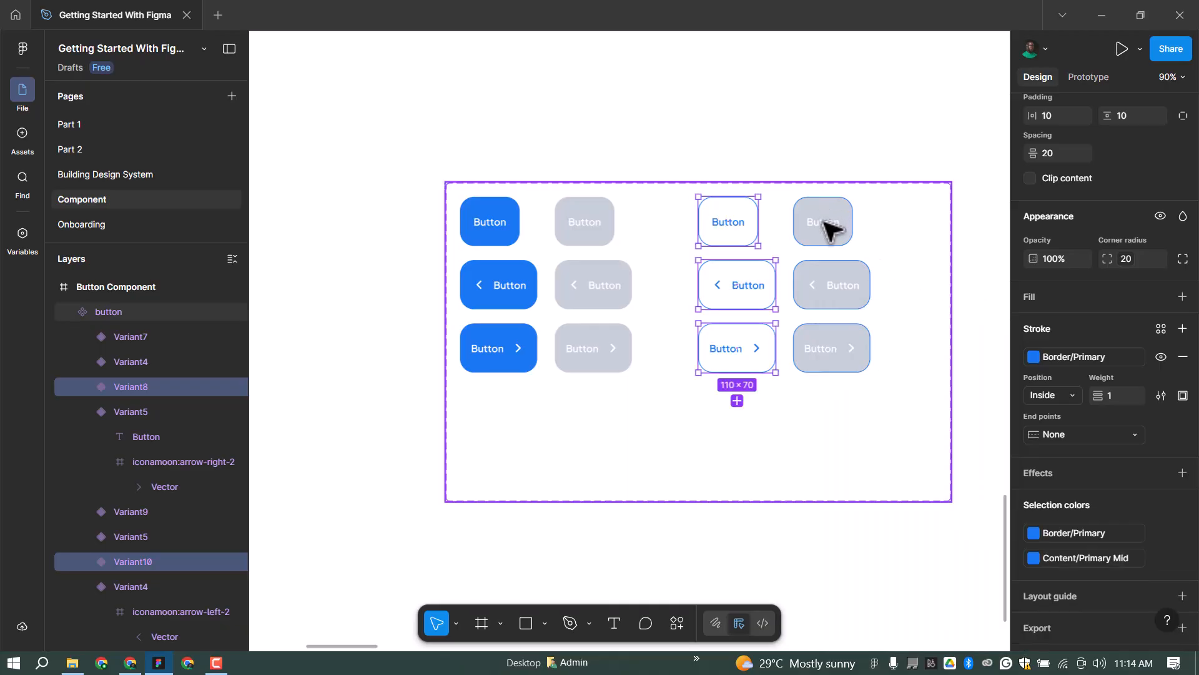
{"action": "left_click", "coordinate": [833, 213]}
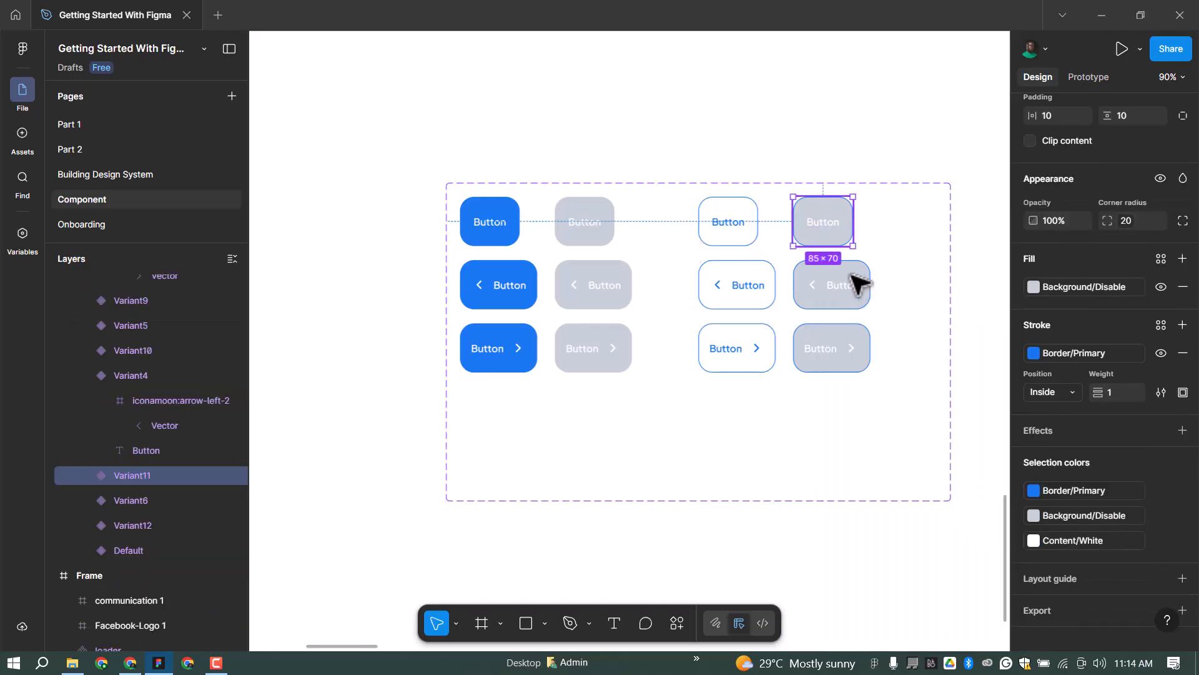
Strip the three grey copies' fill and give them Border/Disable strokes and Content/Disable text.
{"action": "left_click", "coordinate": [862, 340], "text": "shift"}
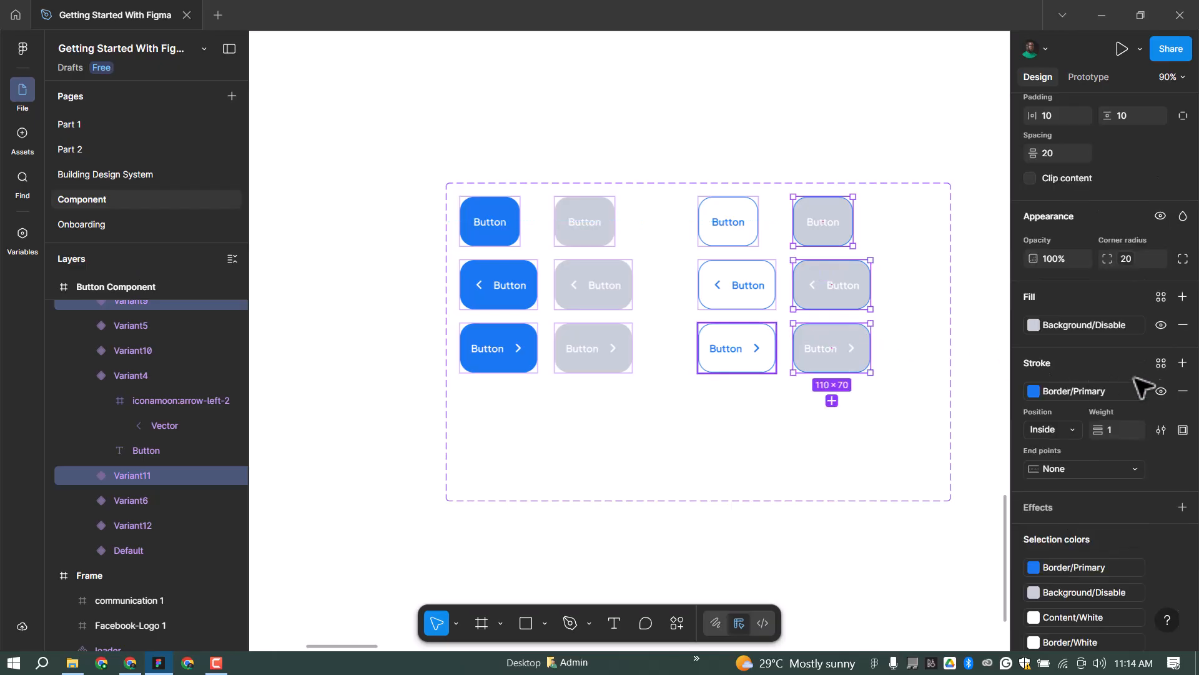
{"action": "left_click", "coordinate": [1182, 325]}
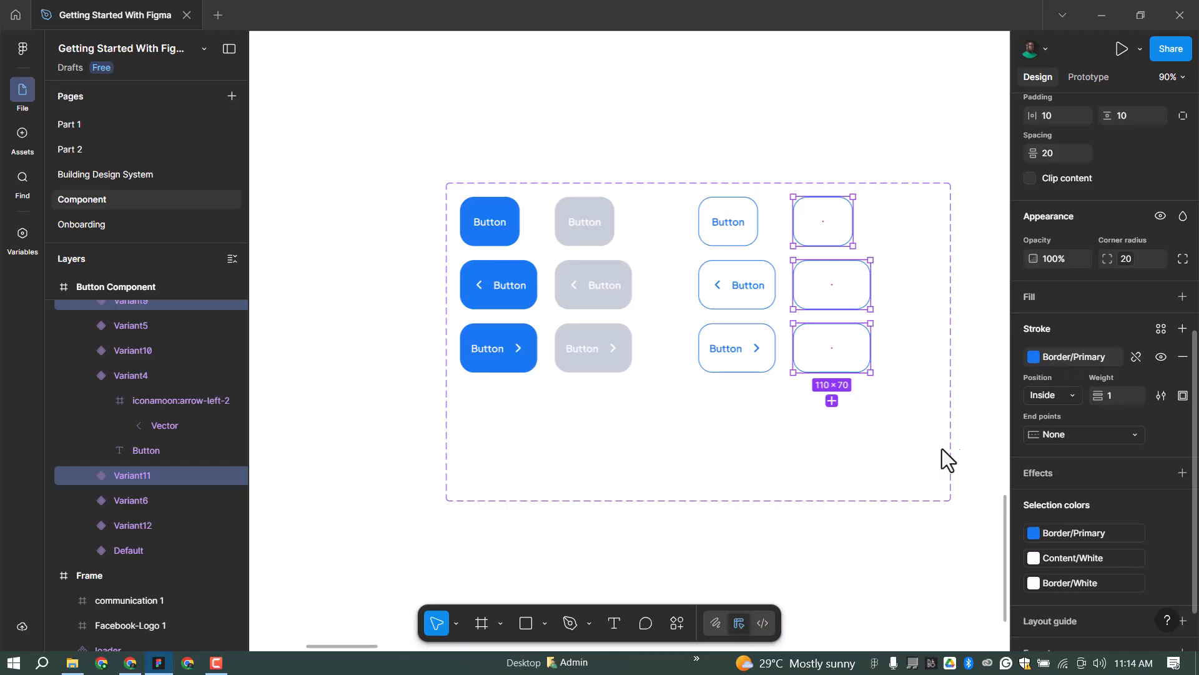
{"action": "left_click", "coordinate": [896, 493]}
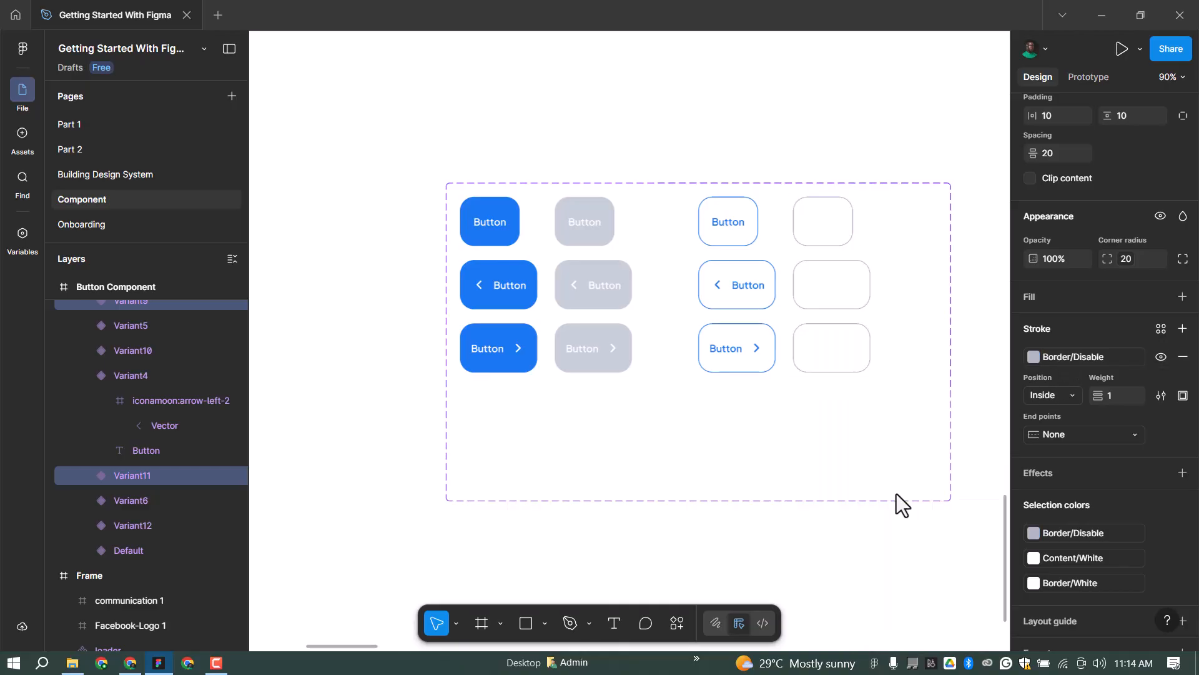
{"action": "scroll", "coordinate": [1081, 481], "scroll_direction": "down", "scroll_amount": 1}
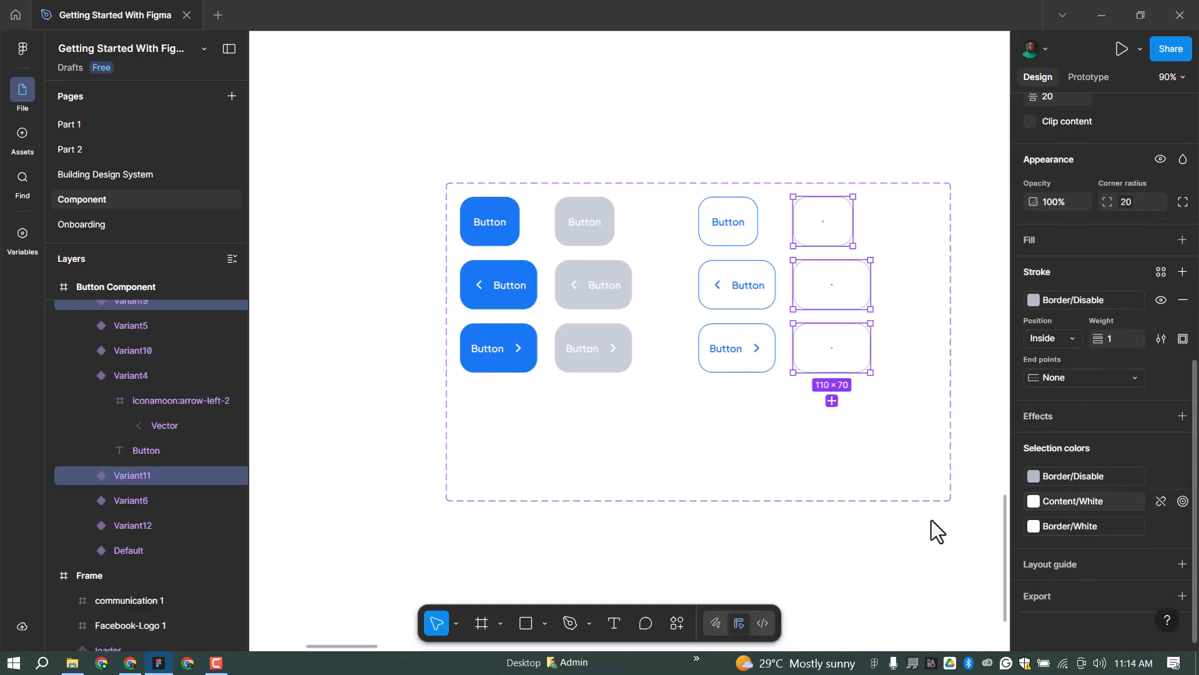
{"action": "left_click", "coordinate": [1082, 497]}
{"action": "left_click", "coordinate": [901, 513]}
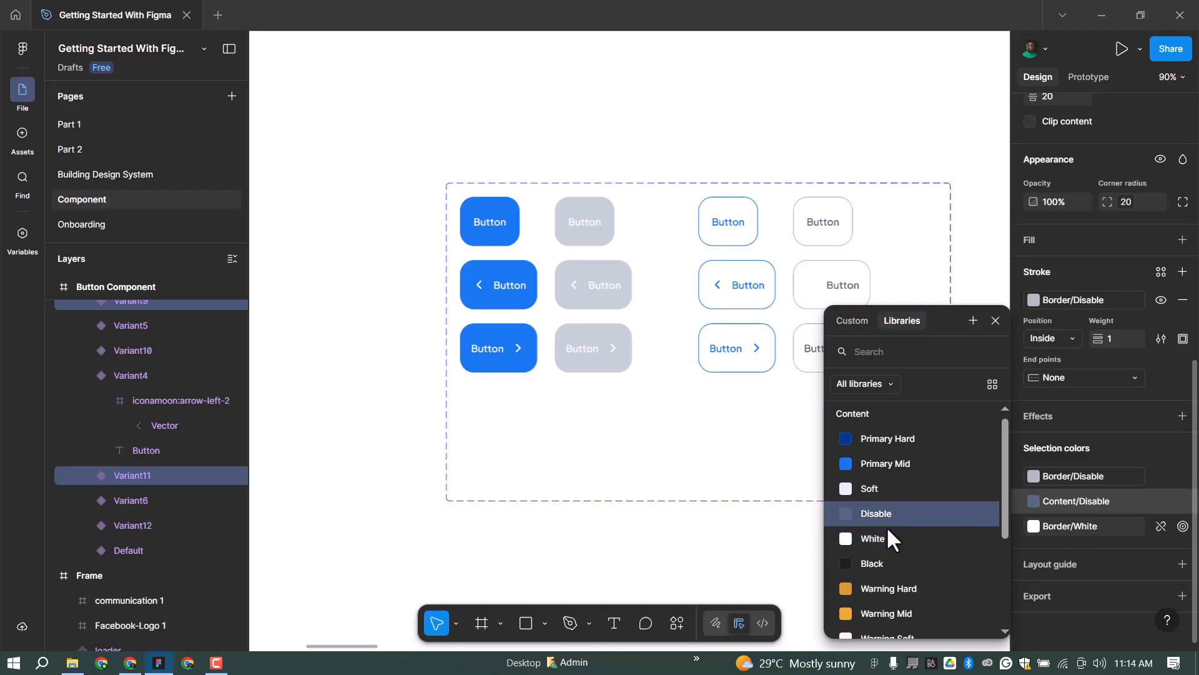
{"action": "left_click", "coordinate": [1074, 526]}
{"action": "left_click", "coordinate": [890, 494]}
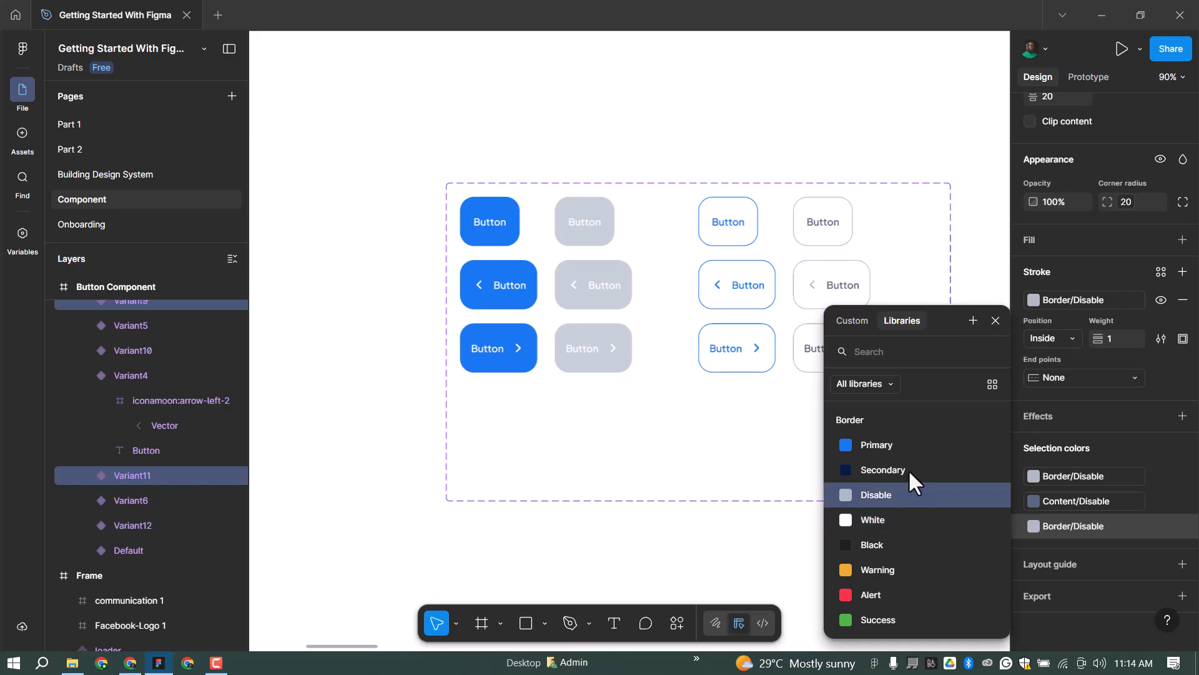
{"action": "left_click", "coordinate": [995, 320]}
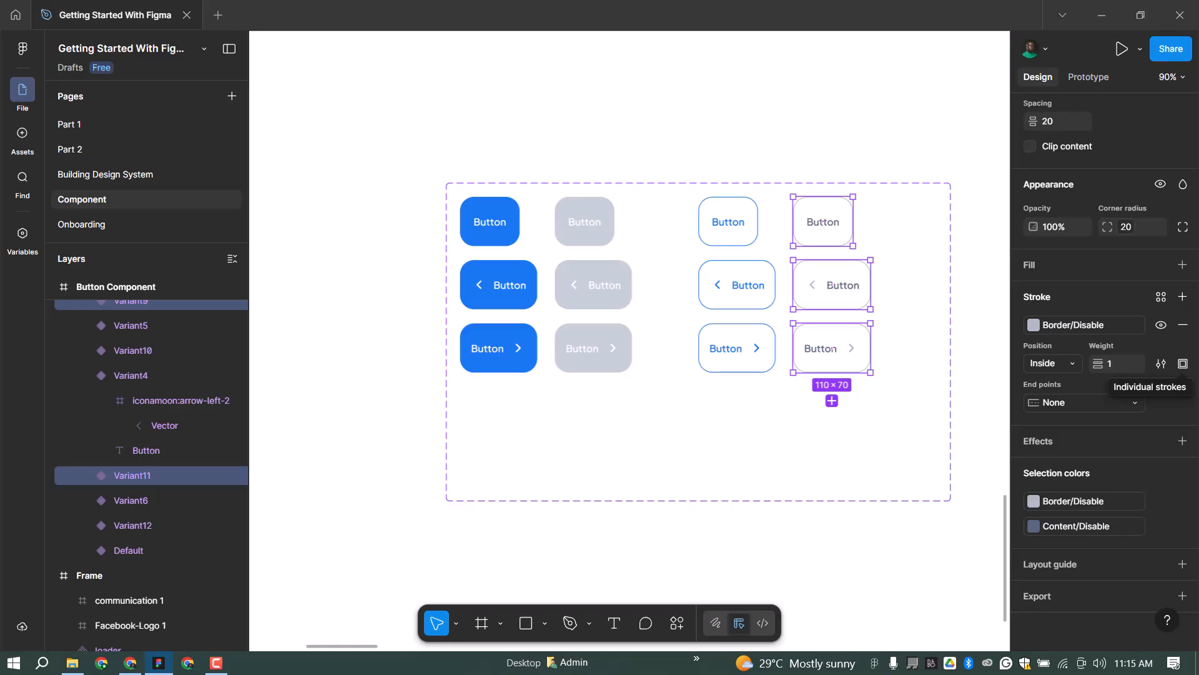
Pull the component set's bottom edge up to fit the 12 buttons and select the top-left Default variant.
{"action": "scroll", "coordinate": [558, 267], "scroll_direction": "down", "scroll_amount": 1}
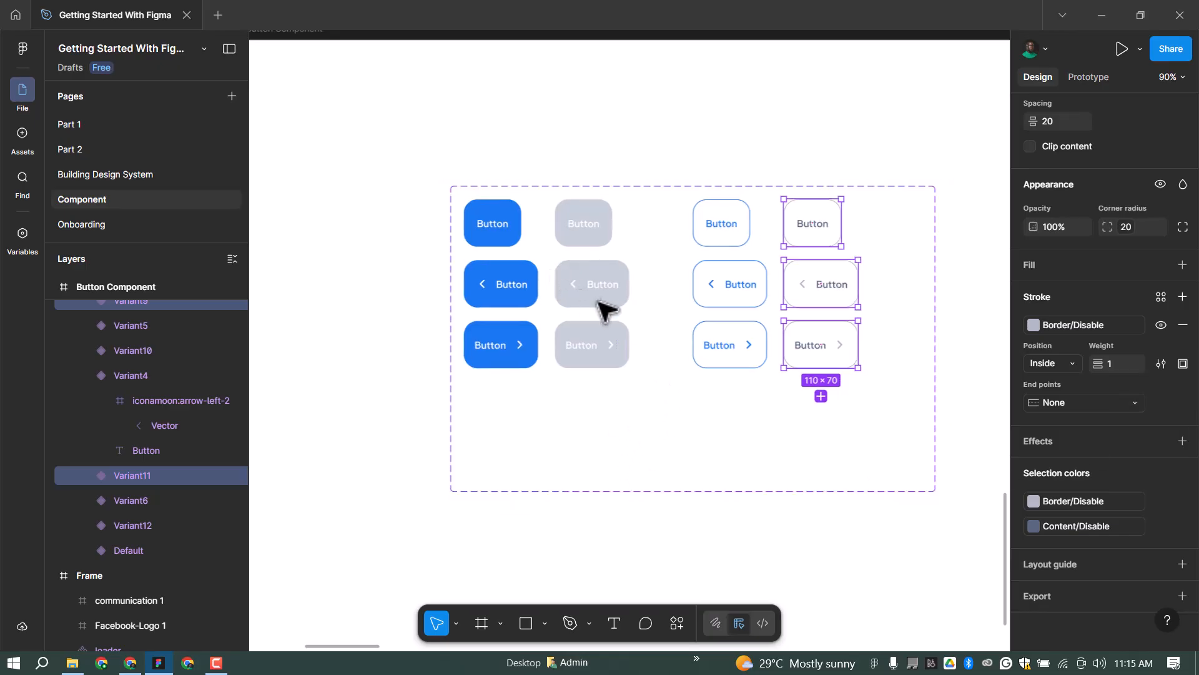
{"action": "scroll", "coordinate": [581, 306], "scroll_direction": "down", "scroll_amount": 3}
{"action": "left_click", "coordinate": [601, 440]}
{"action": "left_click_drag", "start_coordinate": [601, 437], "coordinate": [580, 309]}
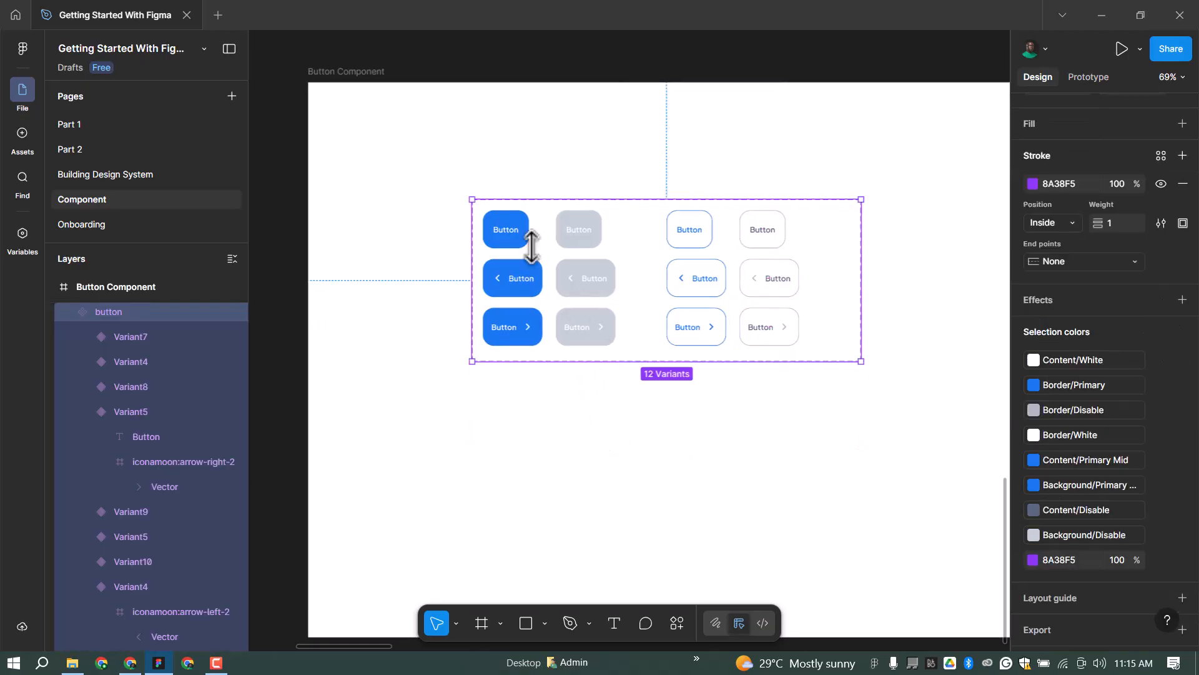
{"action": "left_click", "coordinate": [524, 223]}
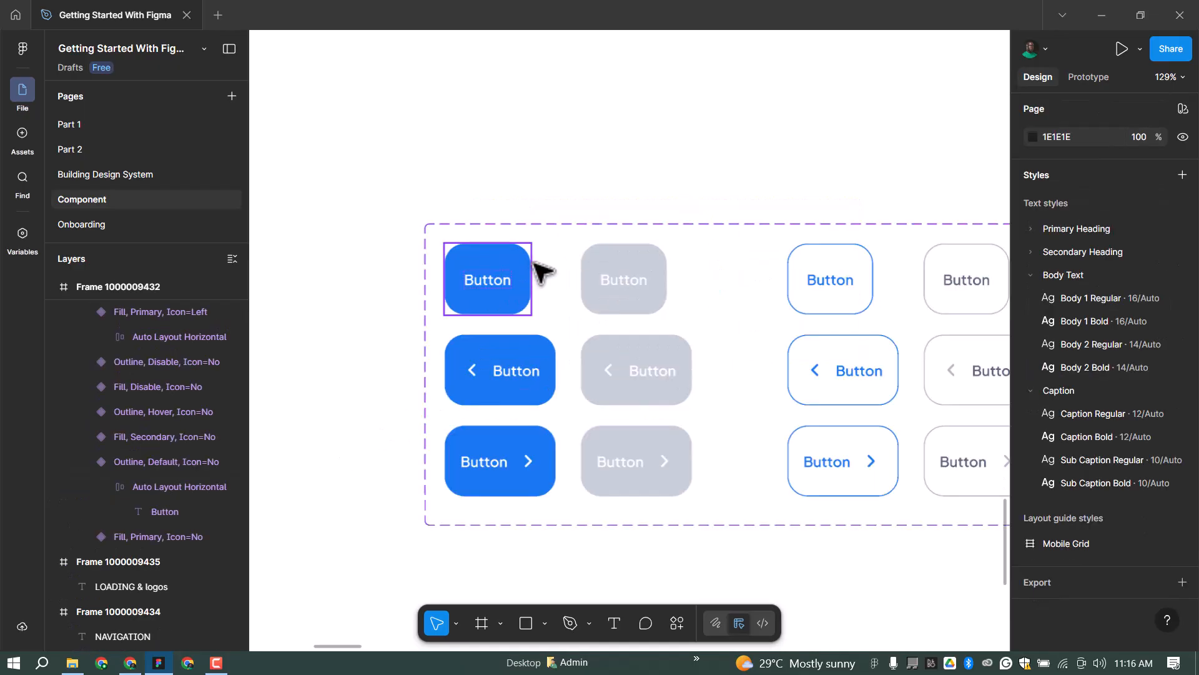
{"action": "left_click", "coordinate": [530, 262]}
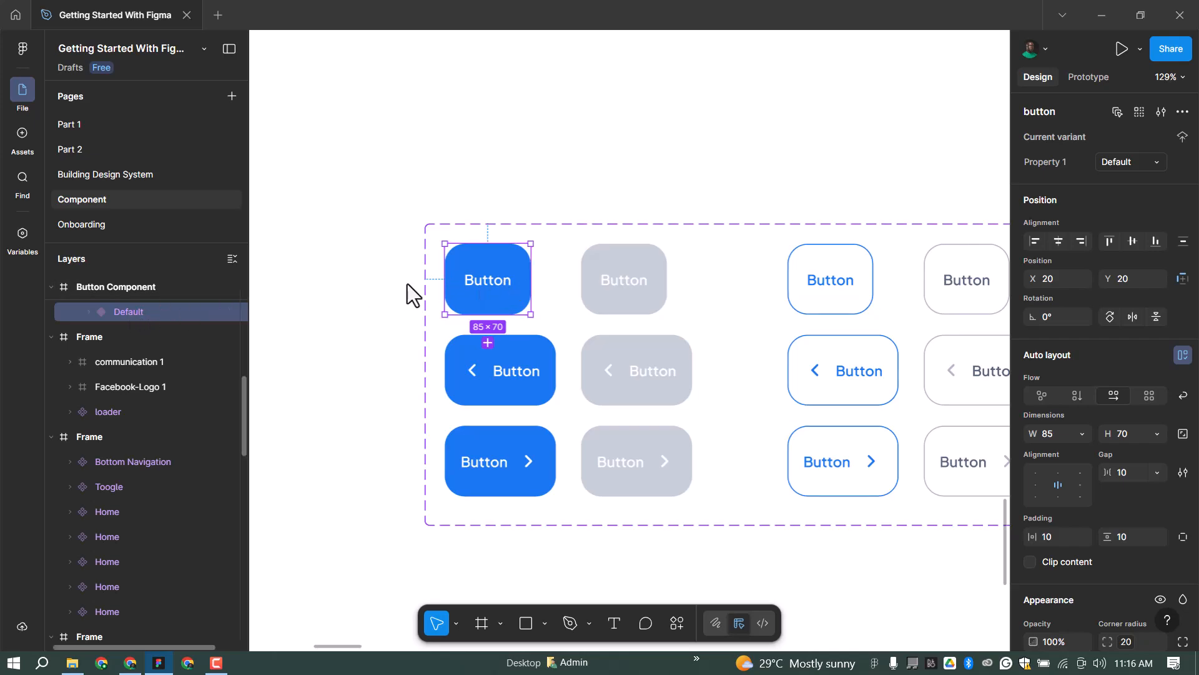
Rename the top-left Default variant to 'Type=Fill,State=Active,Icon=No'.
{"action": "double_click", "coordinate": [150, 309]}
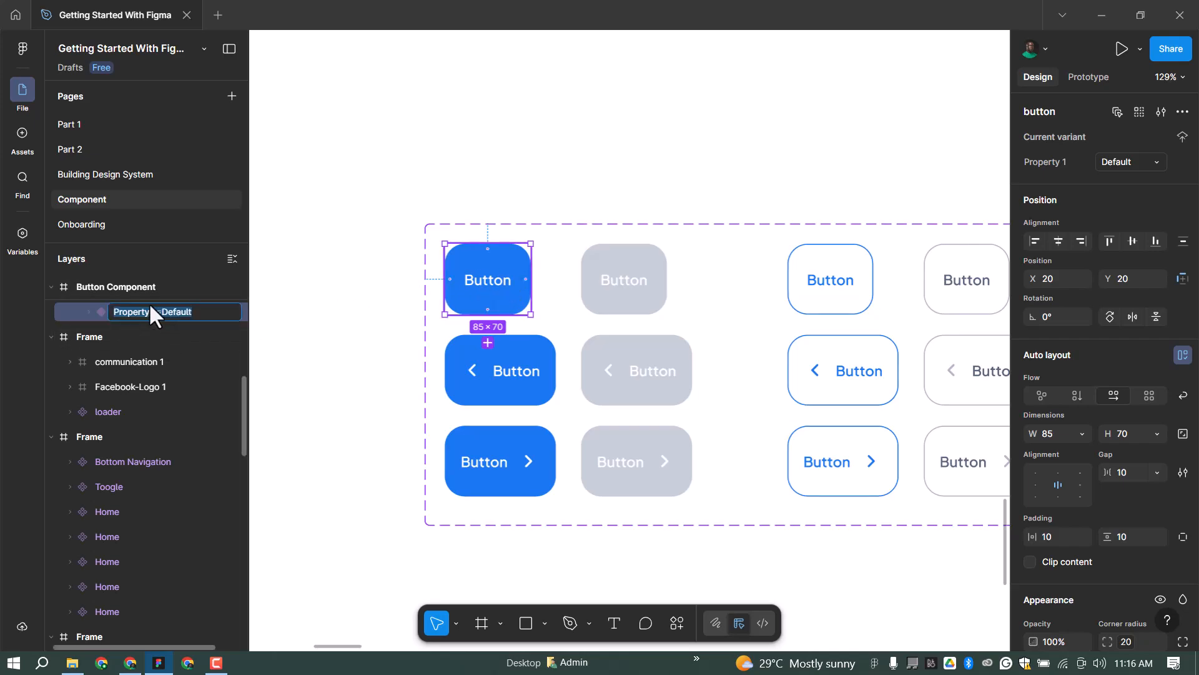
{"action": "type", "text": "Ty"}
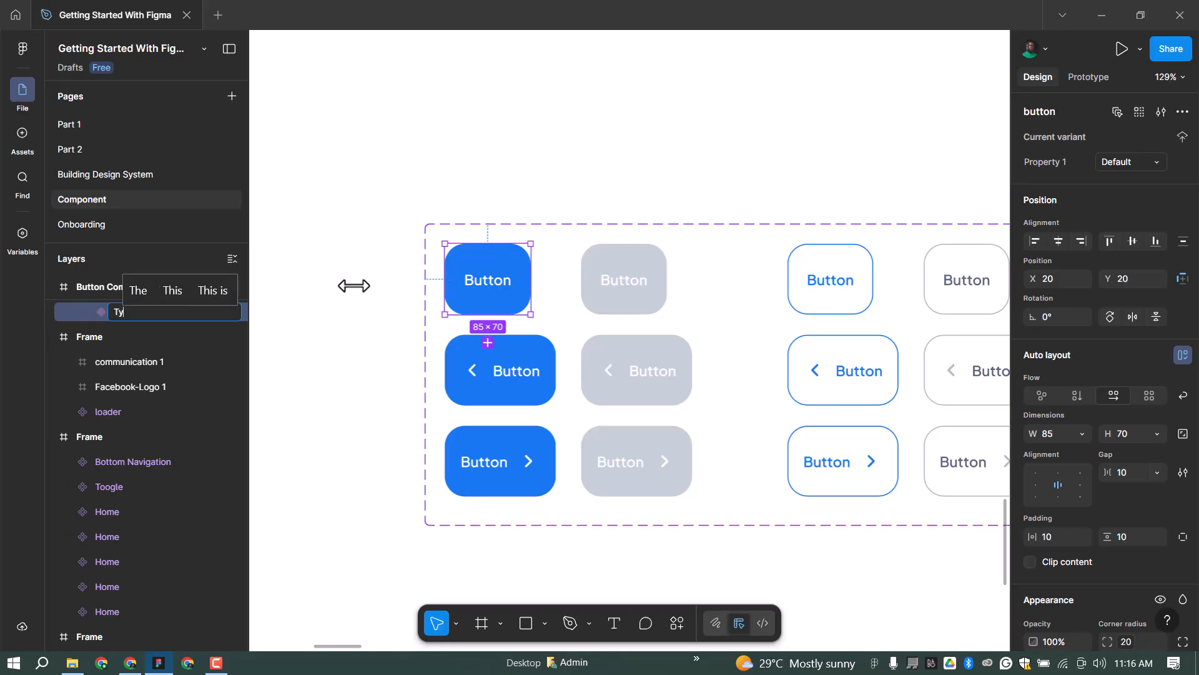
{"action": "type", "text": "pe="}
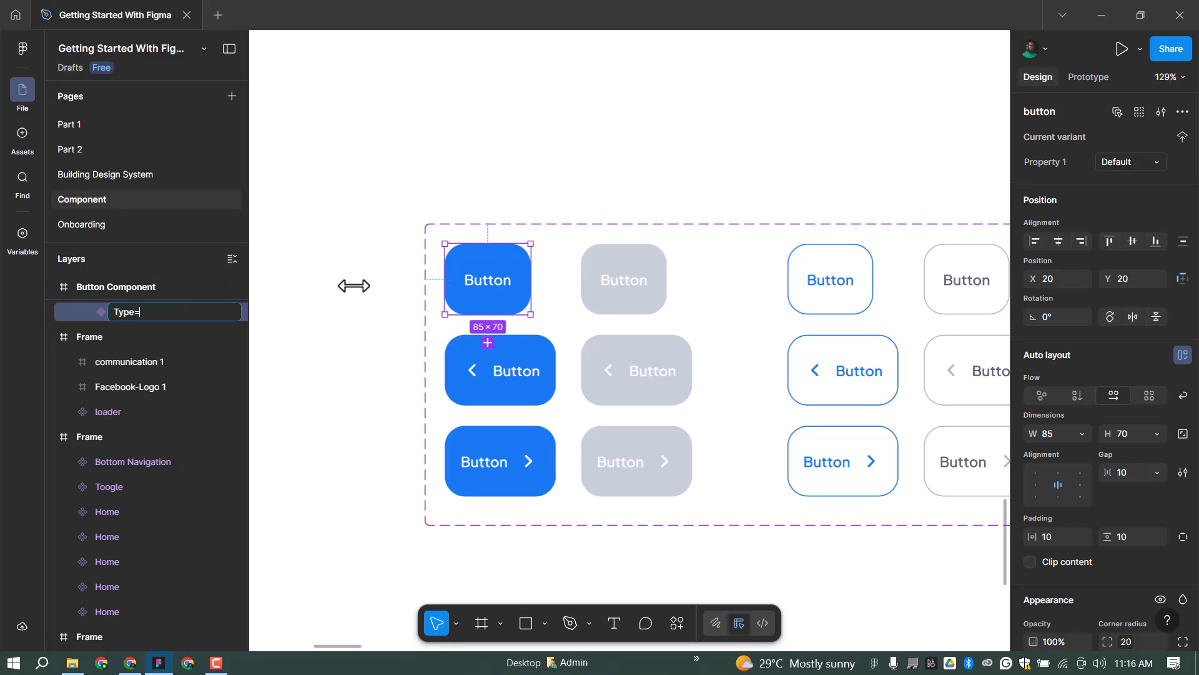
{"action": "type", "text": "Fill"}
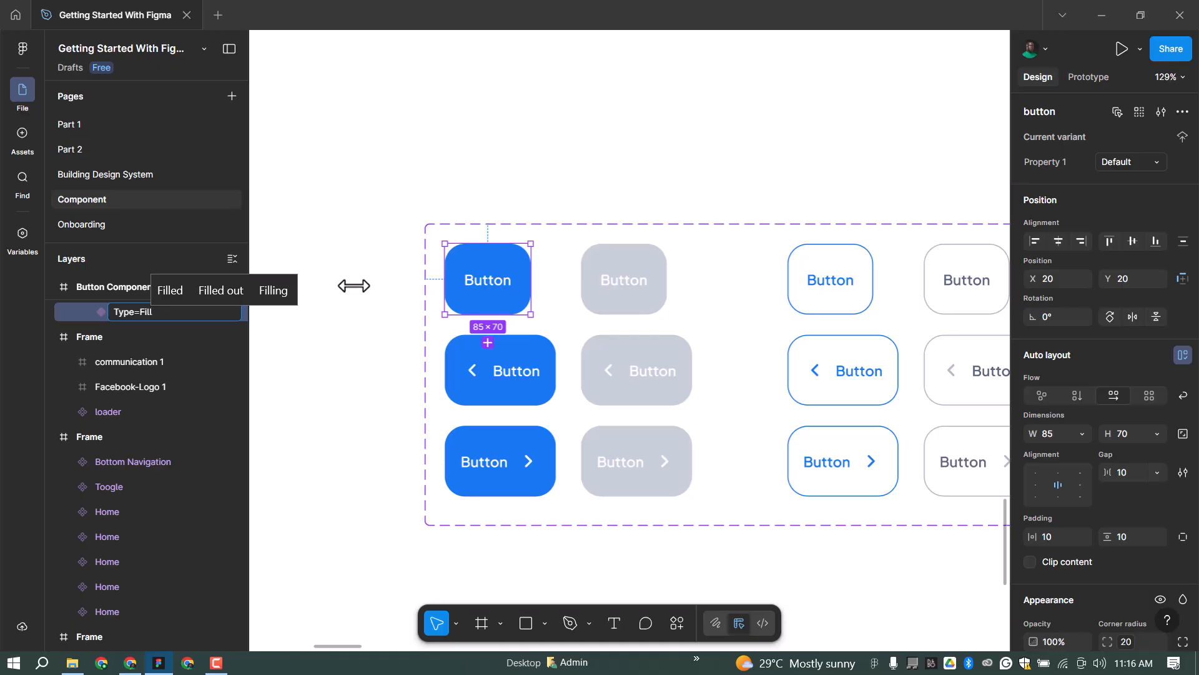
{"action": "type", "text": ",State"}
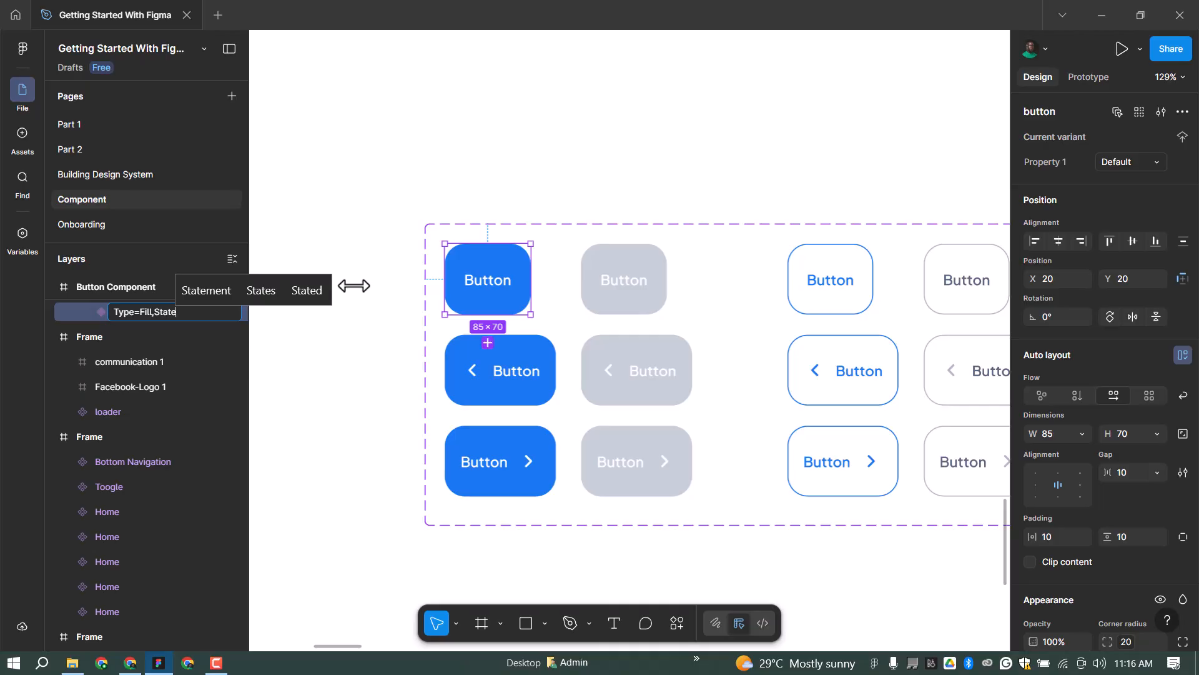
{"action": "type", "text": "="}
{"action": "type", "text": "Ac"}
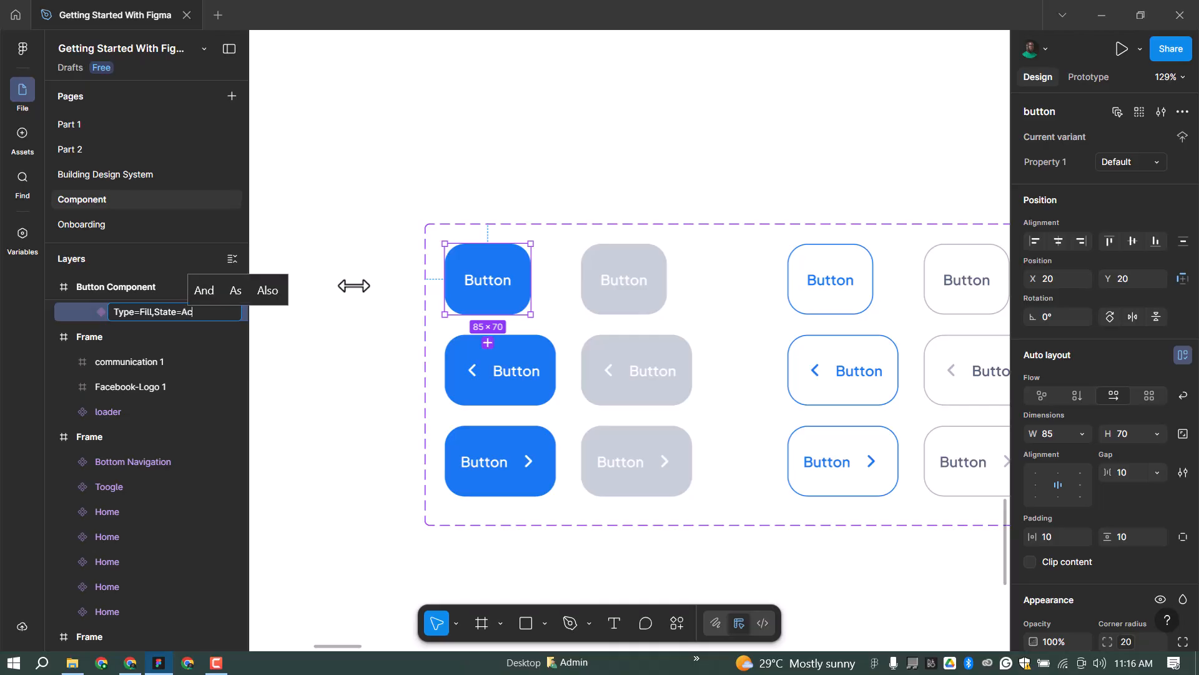
{"action": "type", "text": "tive,Icon"}
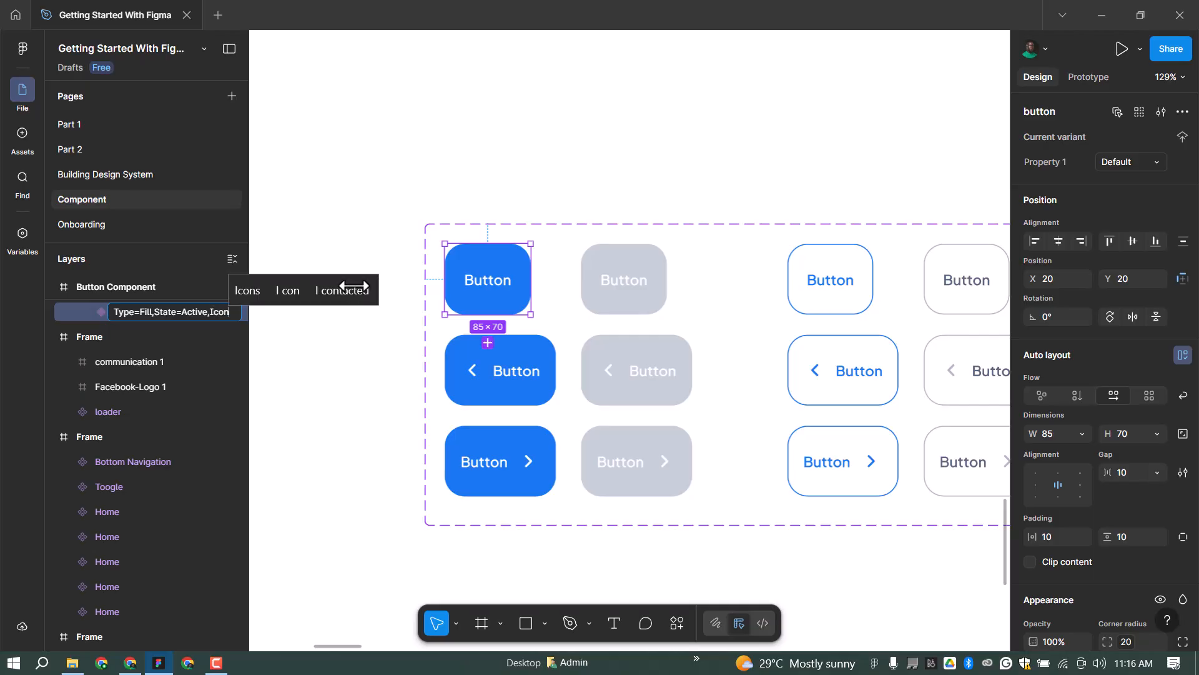
{"action": "type", "text": "="}
{"action": "type", "text": "No"}
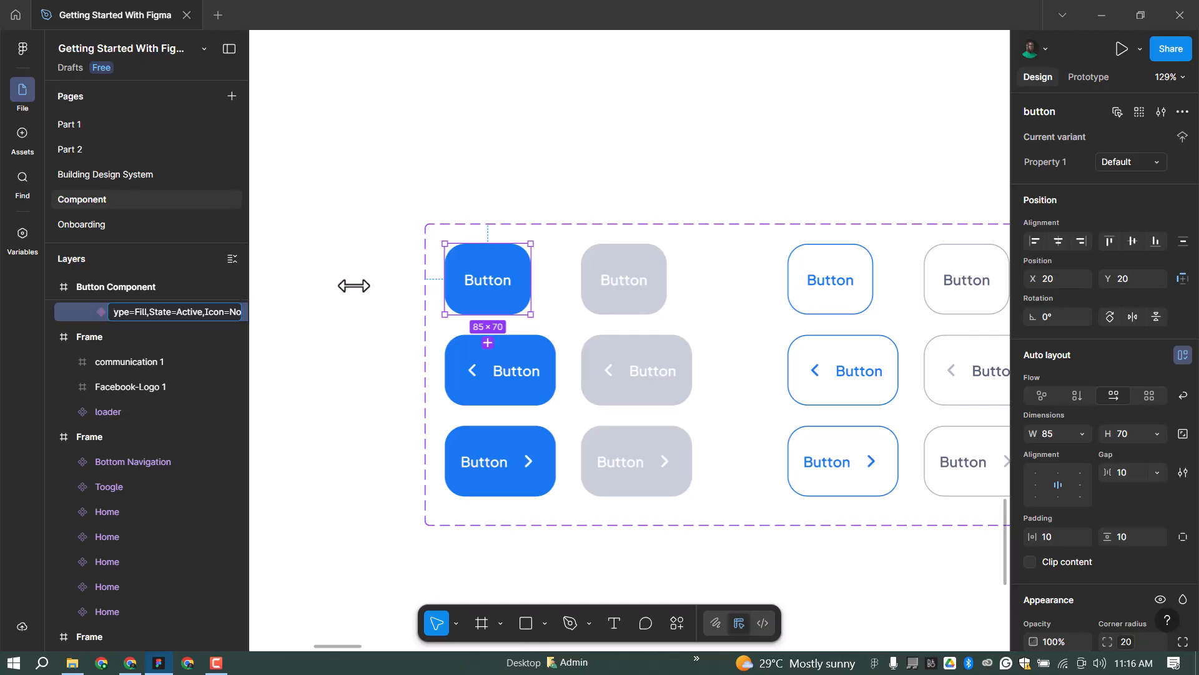
{"action": "key", "text": "Return"}
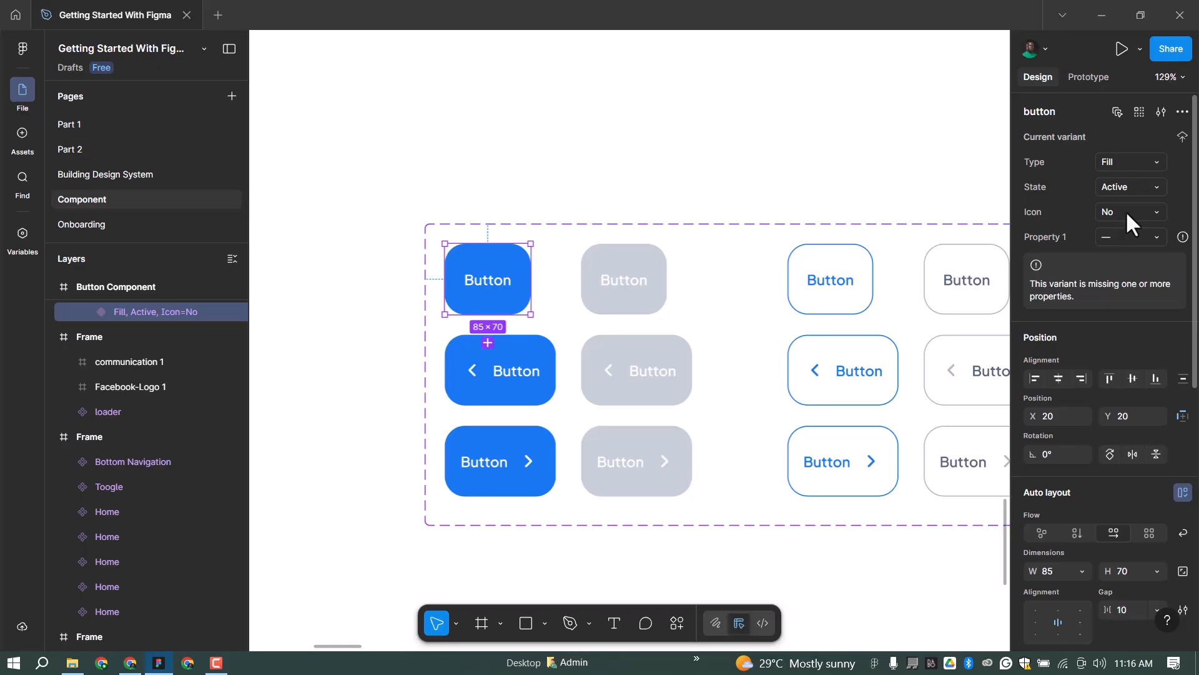
{"action": "left_click", "coordinate": [1142, 213]}
{"action": "left_click", "coordinate": [1119, 239]}
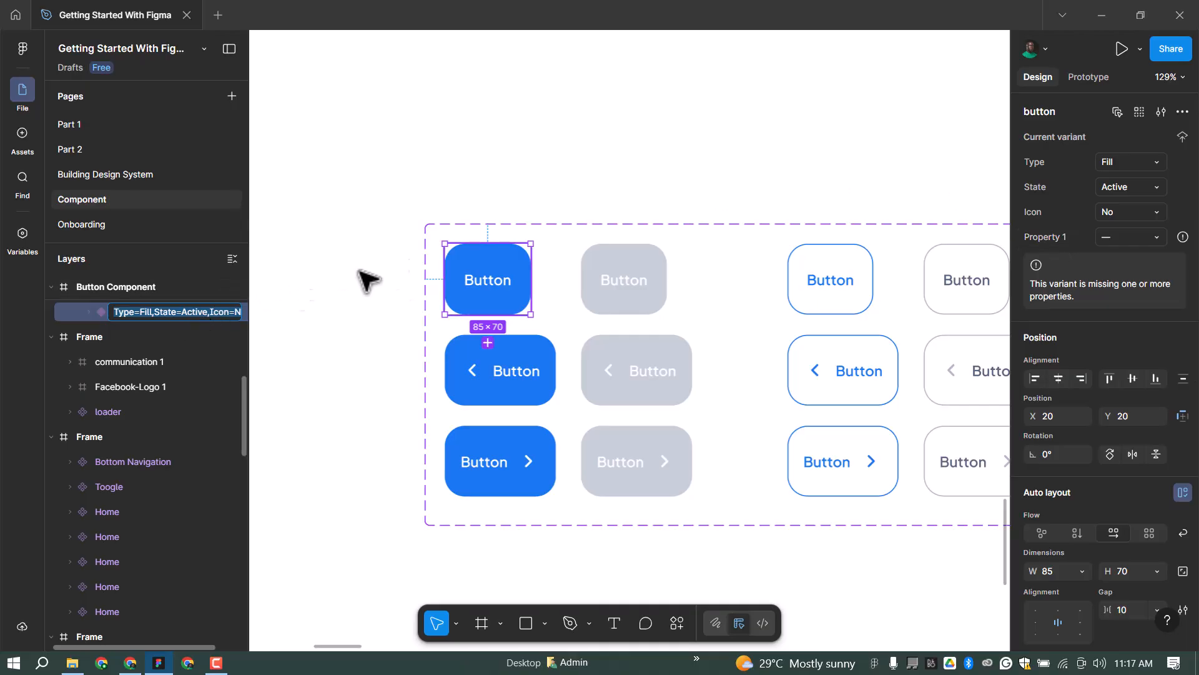
Rename the blue arrow variants to Type=Fill,State=Active with Icon=Left and Icon=Right.
{"action": "left_click", "coordinate": [542, 359]}
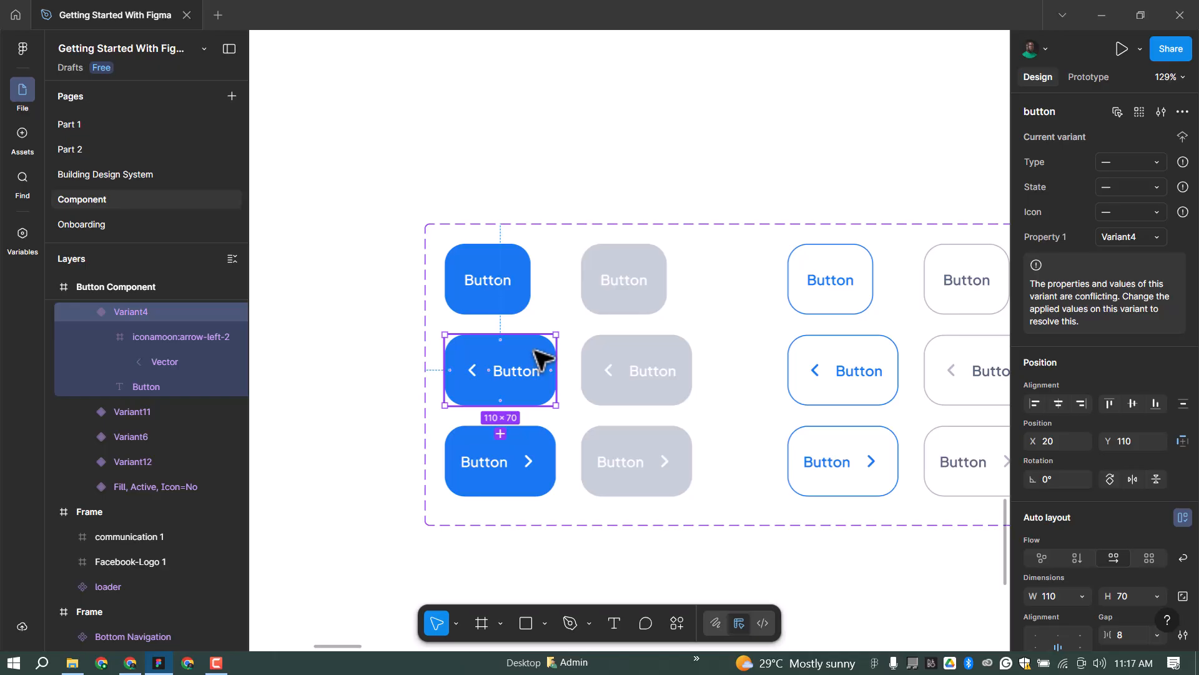
{"action": "double_click", "coordinate": [129, 311]}
{"action": "type", "text": "Type=Fill,State=Active,Icon=No"}
{"action": "key", "text": "BackSpace"}
{"action": "key", "text": "BackSpace"}
{"action": "type", "text": "L"}
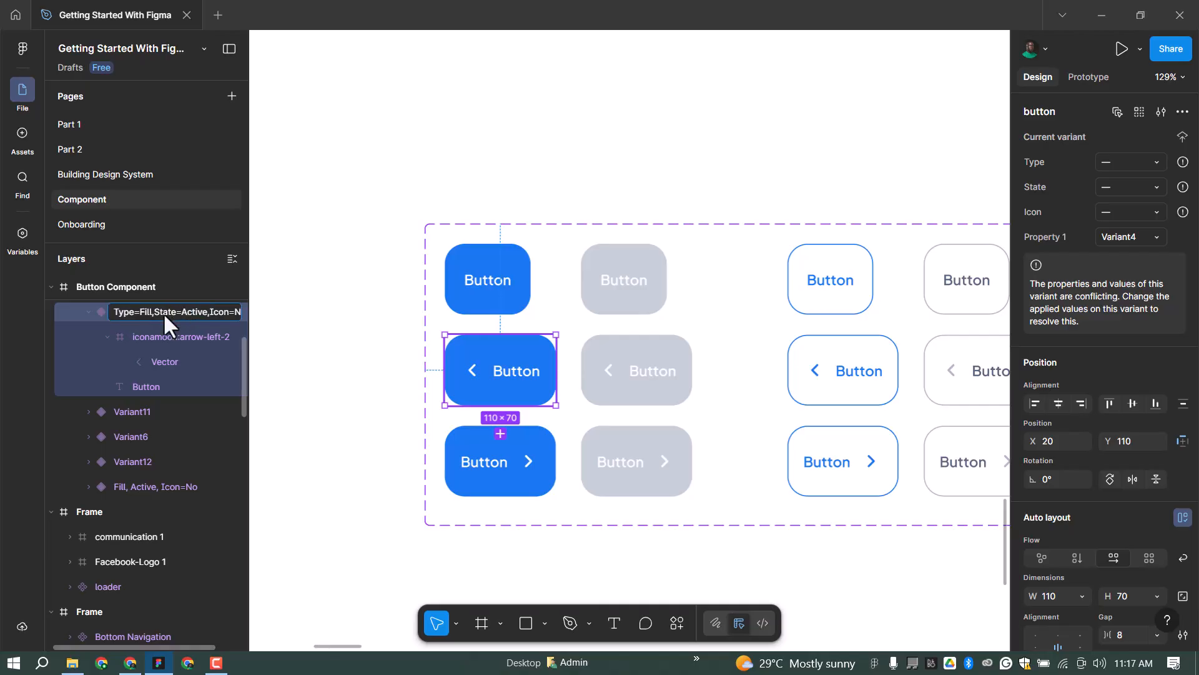
{"action": "type", "text": "eft"}
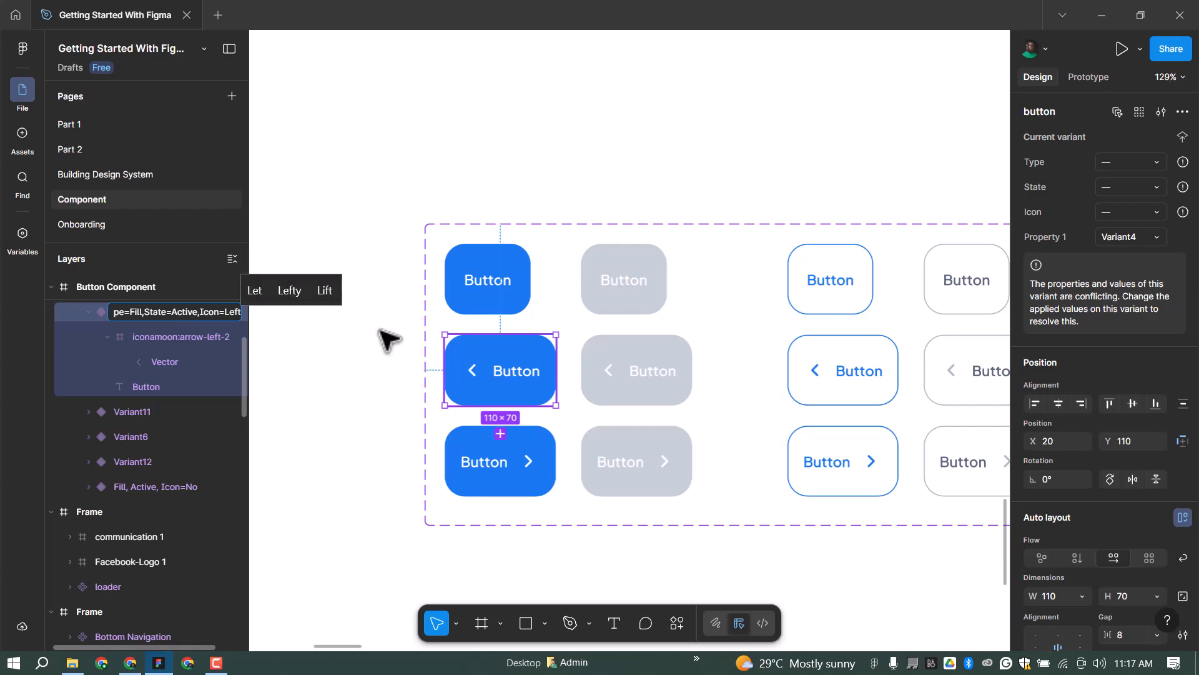
{"action": "key", "text": "Return"}
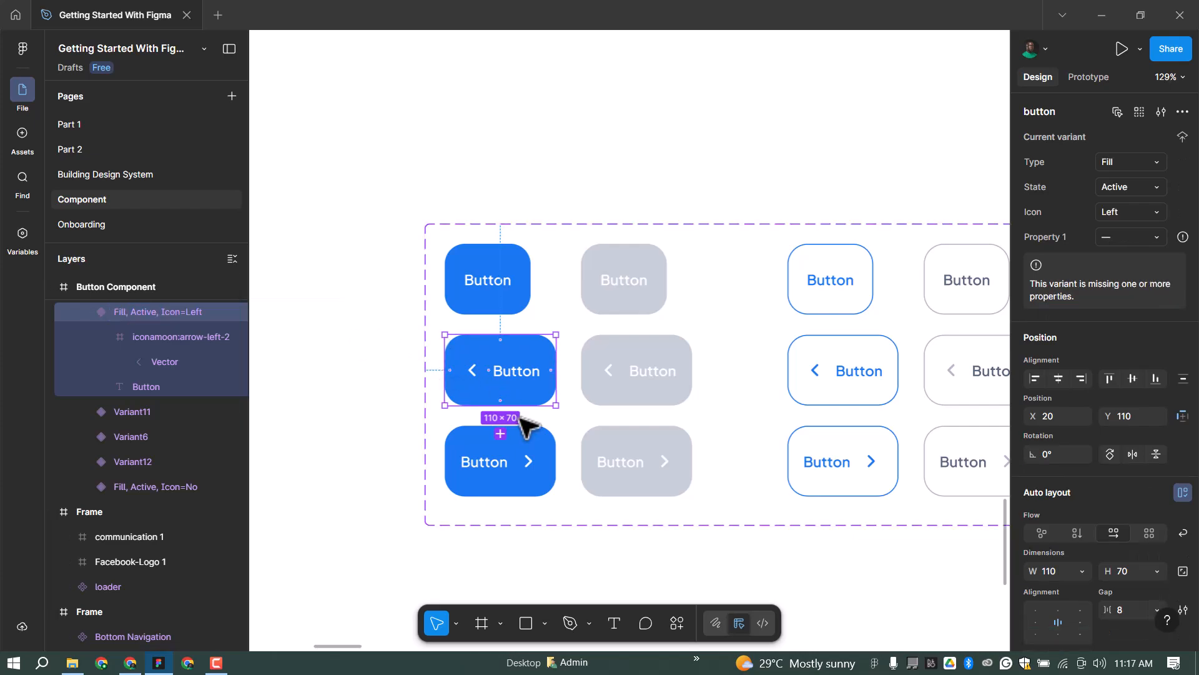
{"action": "left_click", "coordinate": [529, 449]}
{"action": "double_click", "coordinate": [151, 310]}
{"action": "type", "text": "Type=Fill,State=Active,Icon=None"}
{"action": "key", "text": "BackSpace"}
{"action": "key", "text": "BackSpace"}
{"action": "key", "text": "BackSpace"}
{"action": "key", "text": "BackSpace"}
{"action": "type", "text": "Right"}
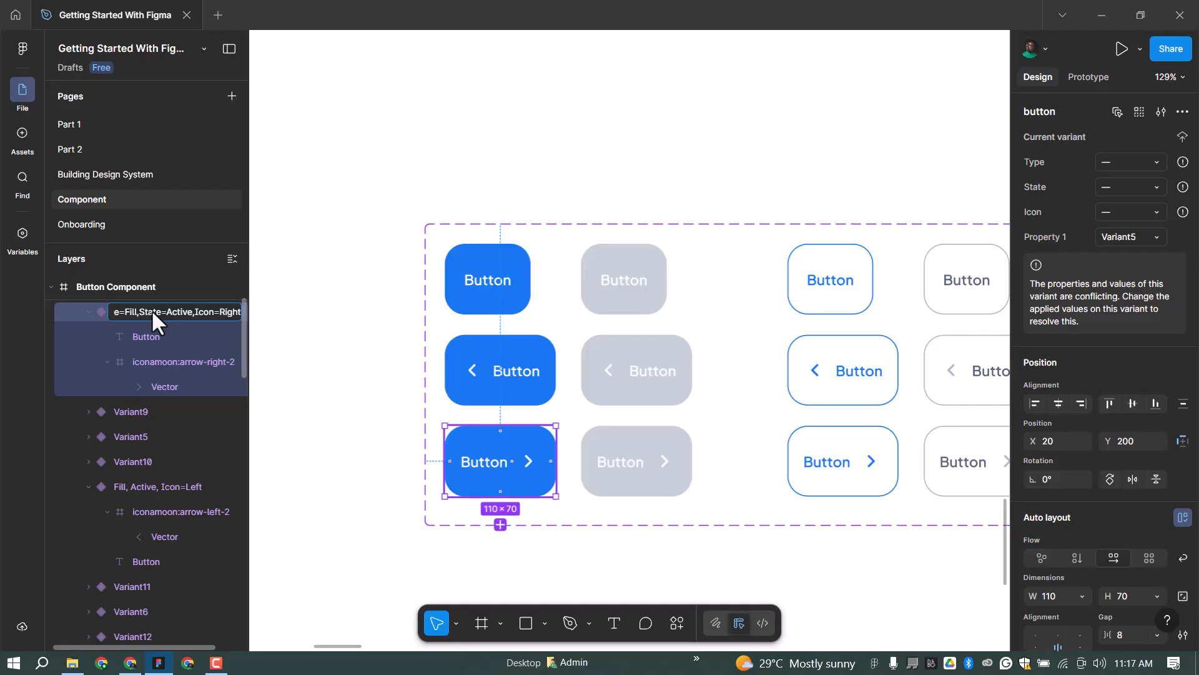
{"action": "key", "text": "Return"}
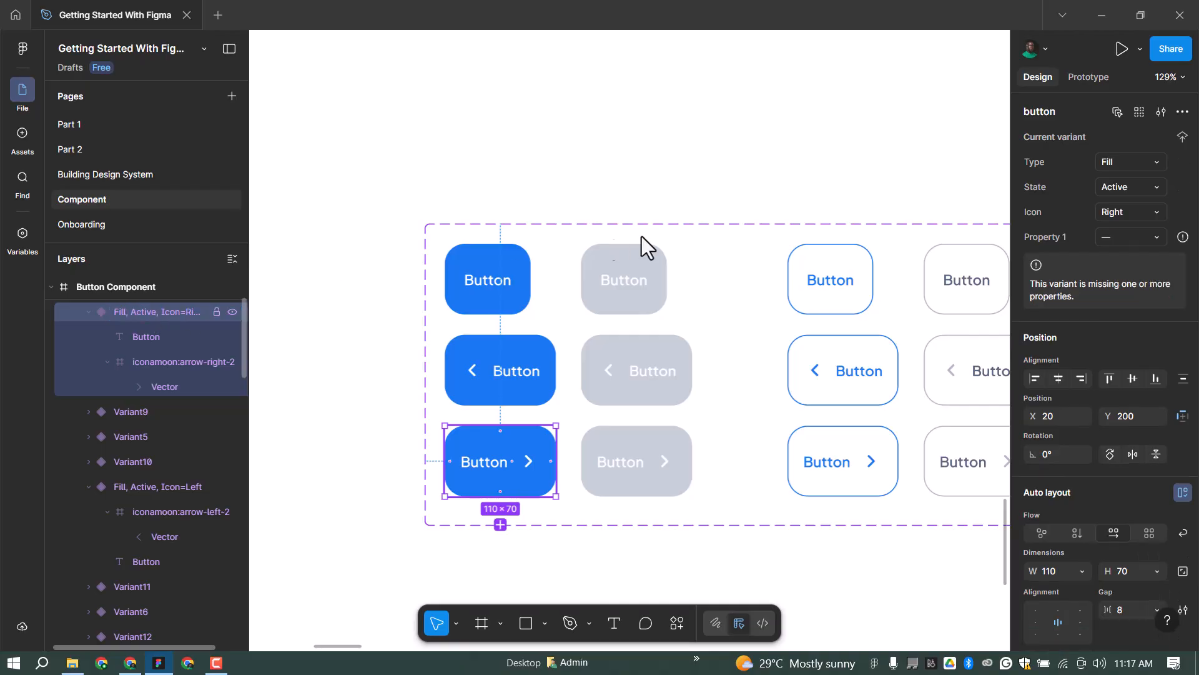
Give the three grey fill variants the Type=Fill,State=Disable property name.
{"action": "left_click", "coordinate": [661, 267]}
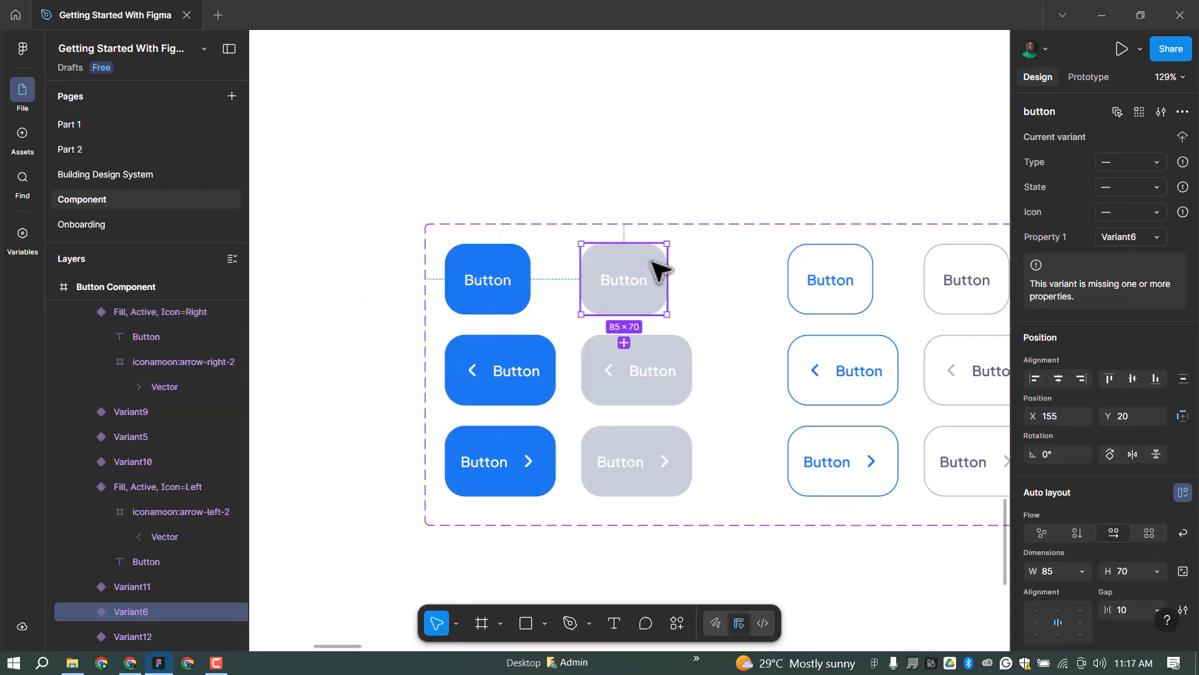
{"action": "double_click", "coordinate": [128, 611]}
{"action": "type", "text": "Type=Fill,State=Active,Icon=None"}
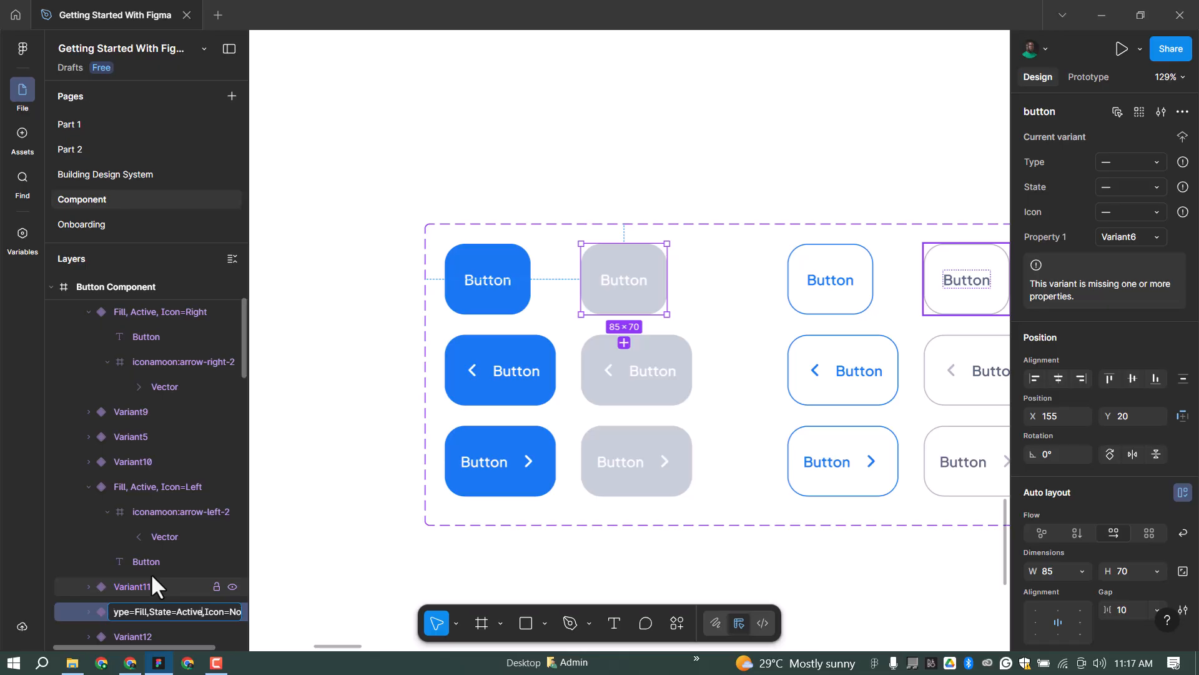
{"action": "key", "text": "Home"}
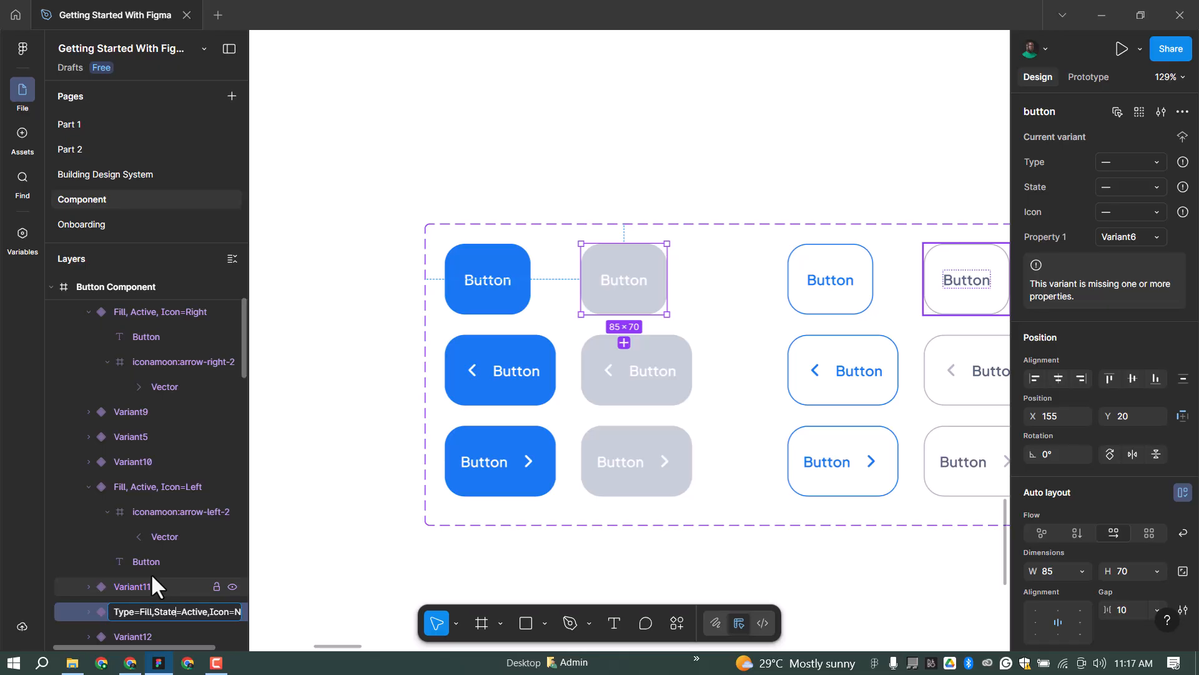
{"action": "key", "text": "shift+Right"}
{"action": "key", "text": "shift+Right"}
{"action": "key", "text": "shift+Right"}
{"action": "key", "text": "shift+Right"}
{"action": "key", "text": "shift+Right"}
{"action": "key", "text": "shift+Right"}
{"action": "type", "text": "Disable"}
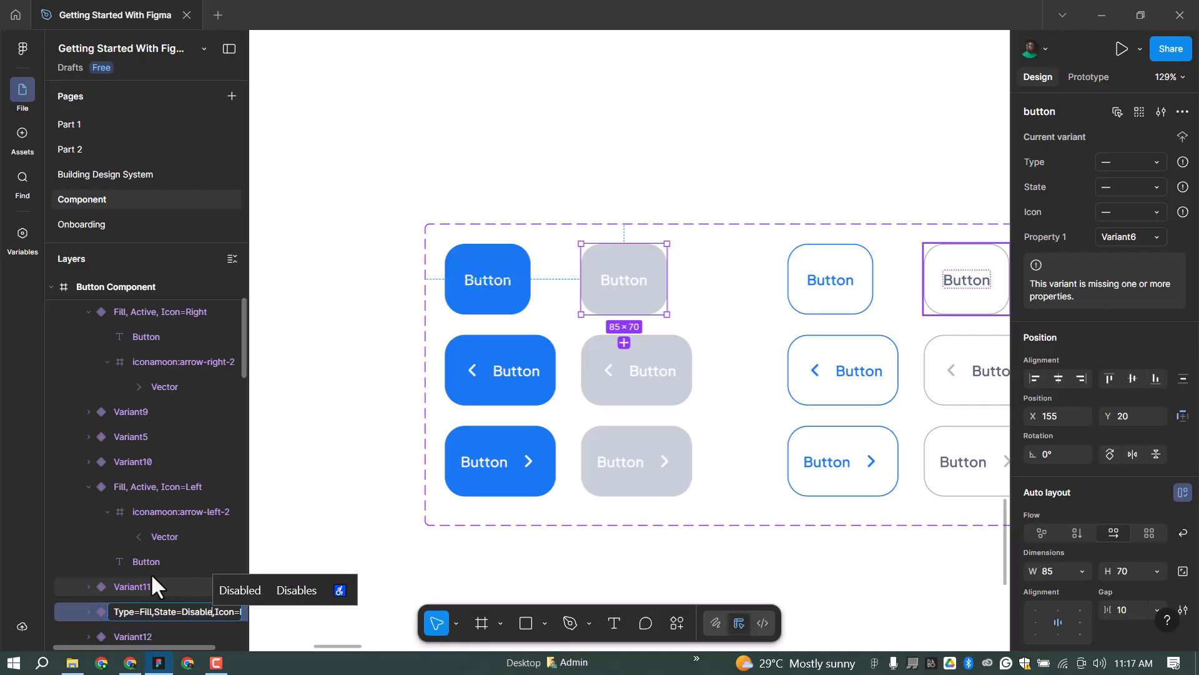
{"action": "key", "text": "Right"}
{"action": "key", "text": "Right"}
{"action": "key", "text": "Right"}
{"action": "key", "text": "ctrl+a"}
{"action": "key", "text": "ctrl+c"}
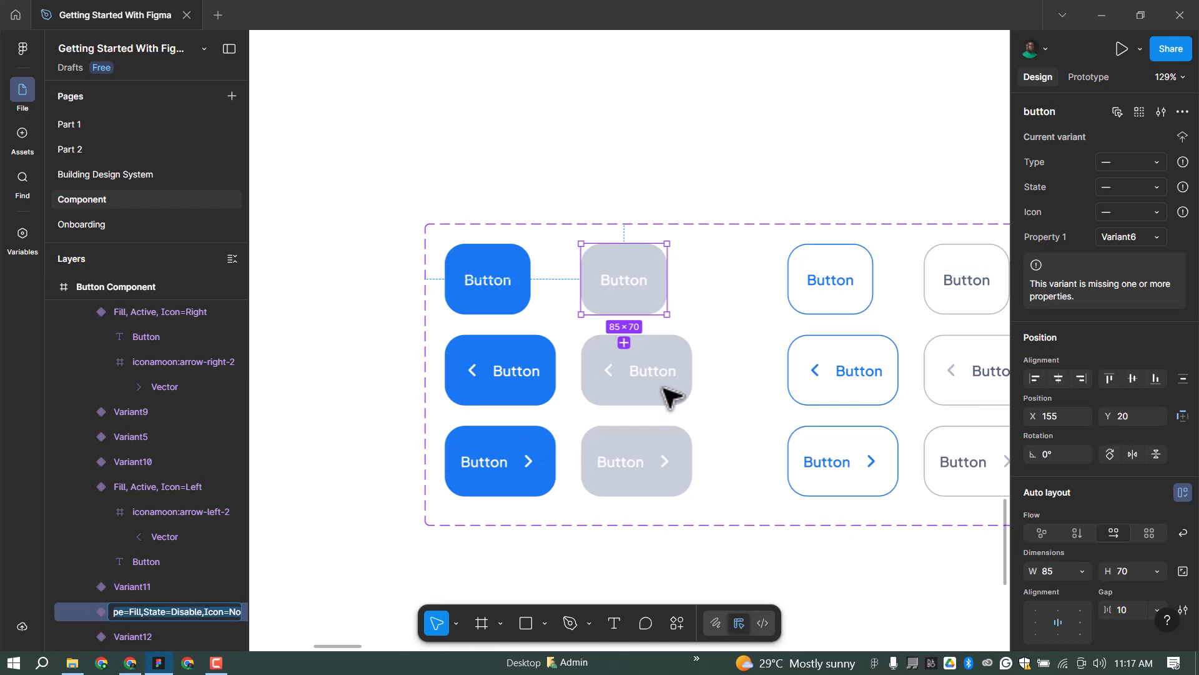
{"action": "left_click", "coordinate": [200, 436]}
{"action": "double_click", "coordinate": [156, 436]}
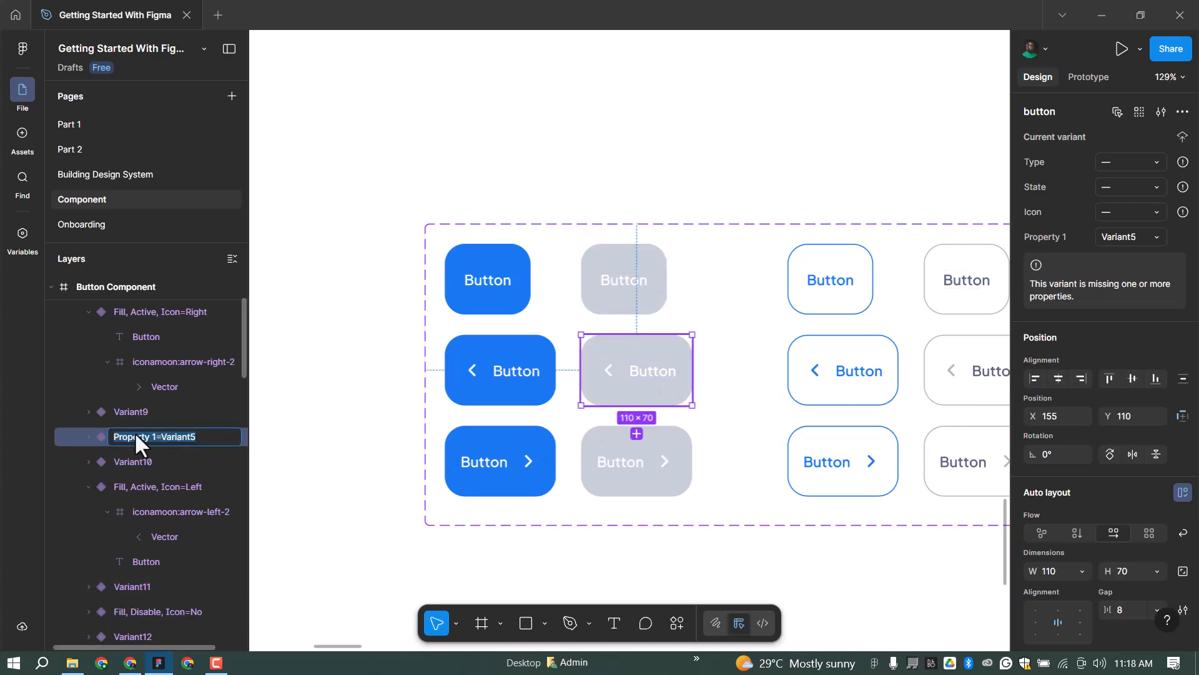
{"action": "key", "text": "ctrl+v"}
{"action": "key", "text": "Return"}
{"action": "left_click", "coordinate": [621, 469]}
{"action": "double_click", "coordinate": [148, 310]}
{"action": "key", "text": "ctrl+v"}
{"action": "key", "text": "Return"}
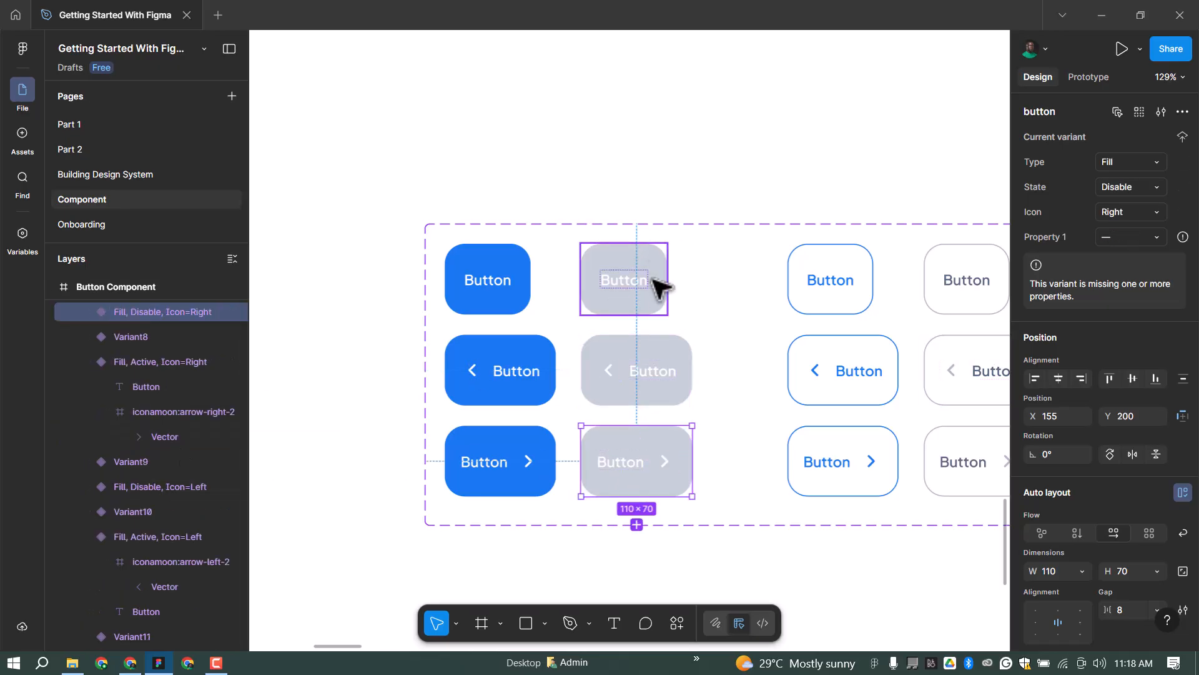
Rename the plain outlined blue variant to Type=Outline,State=Active,Icon=No.
{"action": "scroll", "coordinate": [731, 299], "scroll_direction": "down", "scroll_amount": 1}
{"action": "left_click", "coordinate": [728, 293]}
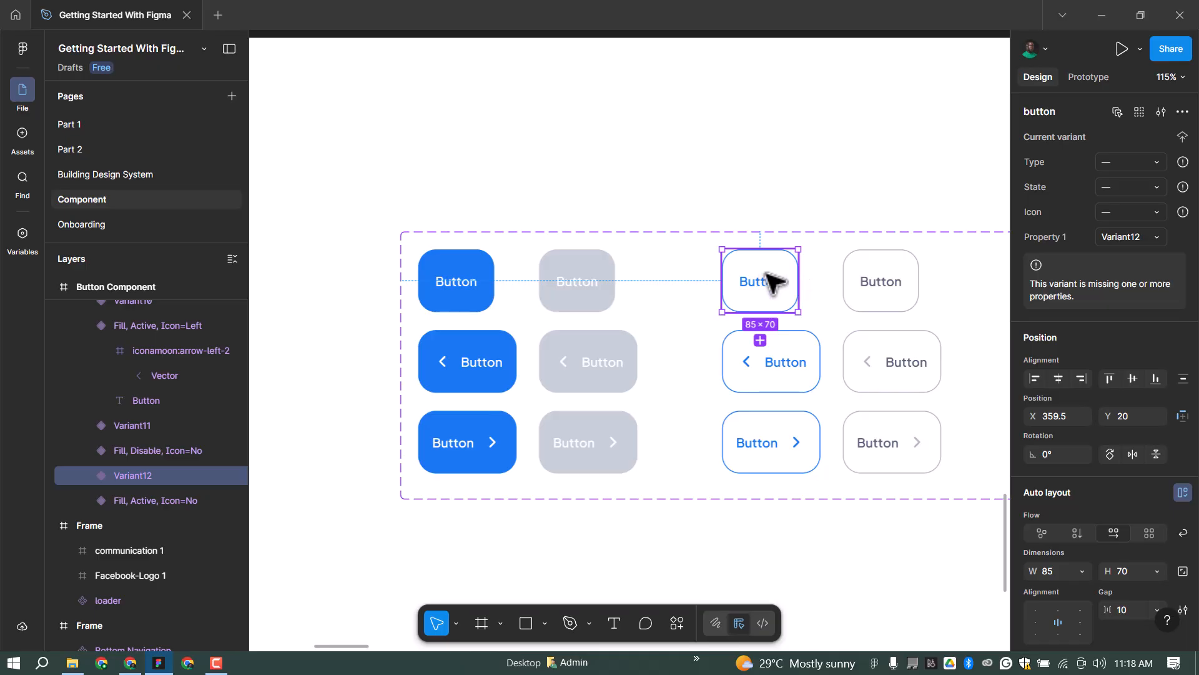
{"action": "double_click", "coordinate": [122, 477]}
{"action": "type", "text": "Type=Fill, State=Disable,Icon=No"}
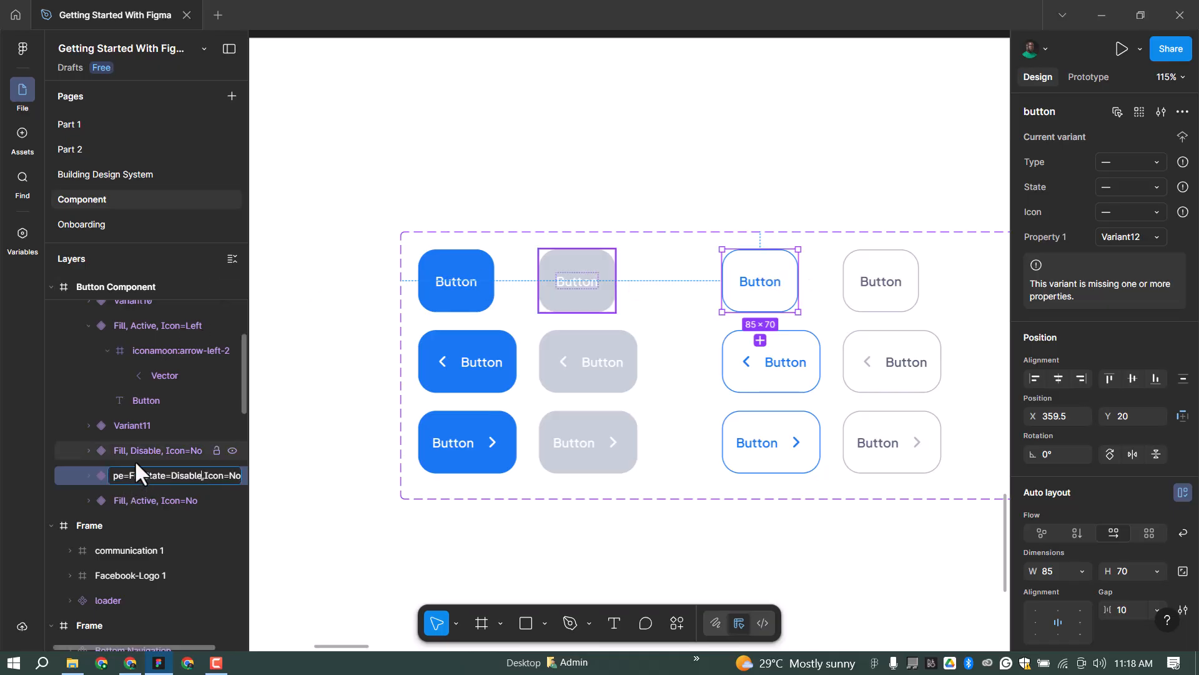
{"action": "key", "text": "Home"}
{"action": "type", "text": "Outline"}
{"action": "key", "text": "Right"}
{"action": "key", "text": "Right"}
{"action": "key", "text": "Right"}
{"action": "key", "text": "Right"}
{"action": "key", "text": "shift+Right"}
{"action": "key", "text": "shift+Right"}
{"action": "key", "text": "shift+Right"}
{"action": "key", "text": "shift+Right"}
{"action": "key", "text": "shift+Right"}
{"action": "key", "text": "shift+Right"}
{"action": "key", "text": "shift+Right"}
{"action": "type", "text": "Active"}
{"action": "key", "text": "Right"}
{"action": "key", "text": "Right"}
{"action": "key", "text": "Right"}
{"action": "key", "text": "Right"}
{"action": "key", "text": "Right"}
{"action": "key", "text": "Right"}
{"action": "key", "text": "Right"}
{"action": "key", "text": "Right"}
{"action": "key", "text": "ctrl+a"}
{"action": "key", "text": "ctrl+c"}
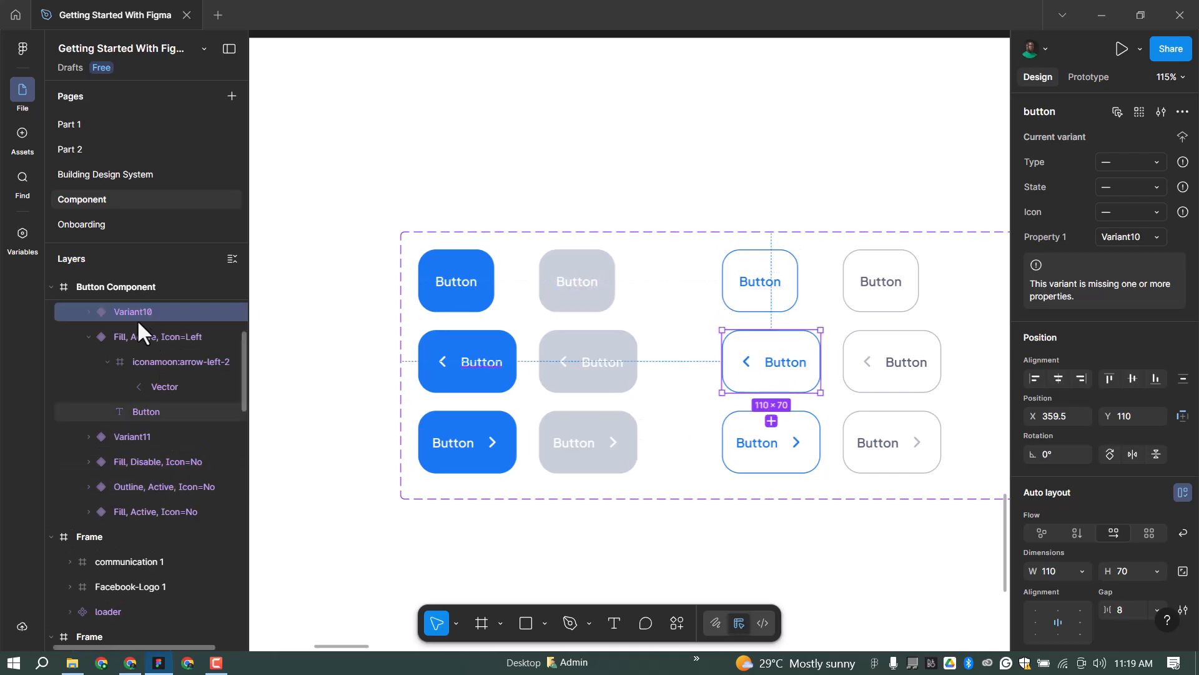
Rename the outlined blue arrow variants with Icon=Left and Icon=Right.
{"action": "double_click", "coordinate": [123, 308]}
{"action": "key", "text": "ctrl+v"}
{"action": "key", "text": "BackSpace"}
{"action": "key", "text": "BackSpace"}
{"action": "type", "text": "Left"}
{"action": "key", "text": "Return"}
{"action": "left_click", "coordinate": [793, 426]}
{"action": "double_click", "coordinate": [200, 307]}
{"action": "key", "text": "ctrl+v"}
{"action": "key", "text": "BackSpace"}
{"action": "key", "text": "BackSpace"}
{"action": "type", "text": "Right"}
{"action": "key", "text": "Return"}
Rename the plain grey outlined variant to Type=Outline,State=Disabled,Icon=No.
{"action": "left_click", "coordinate": [903, 305]}
{"action": "double_click", "coordinate": [142, 609]}
{"action": "key", "text": "ctrl+v"}
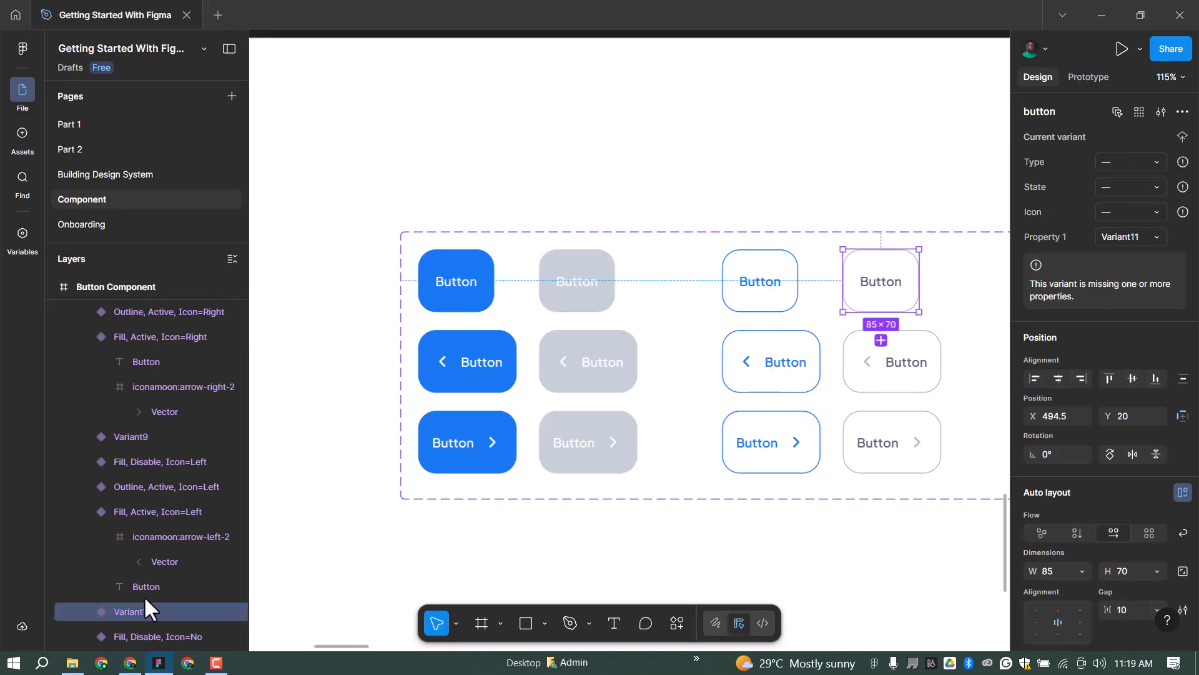
{"action": "key", "text": "Left"}
{"action": "key", "text": "Left"}
{"action": "key", "text": "Left"}
{"action": "key", "text": "Left"}
{"action": "key", "text": "Left"}
{"action": "key", "text": "BackSpace"}
{"action": "key", "text": "BackSpace"}
{"action": "key", "text": "BackSpace"}
{"action": "key", "text": "BackSpace"}
{"action": "key", "text": "BackSpace"}
{"action": "key", "text": "BackSpace"}
{"action": "type", "text": "Disabled"}
{"action": "key", "text": "ctrl+a"}
Rename the grey outlined arrow variants to State=Disabled with Icon=Left and Icon=Right.
{"action": "double_click", "coordinate": [160, 439]}
{"action": "type", "text": "Type=Outline,State=Disabled,Icon=No"}
{"action": "key", "text": "BackSpace"}
{"action": "key", "text": "BackSpace"}
{"action": "type", "text": "Left"}
{"action": "key", "text": "Return"}
{"action": "left_click", "coordinate": [893, 439]}
{"action": "double_click", "coordinate": [194, 308]}
{"action": "type", "text": "Type=Outline,State=Disabled,Icon=No"}
{"action": "key", "text": "BackSpace"}
{"action": "key", "text": "BackSpace"}
{"action": "type", "text": "Right"}
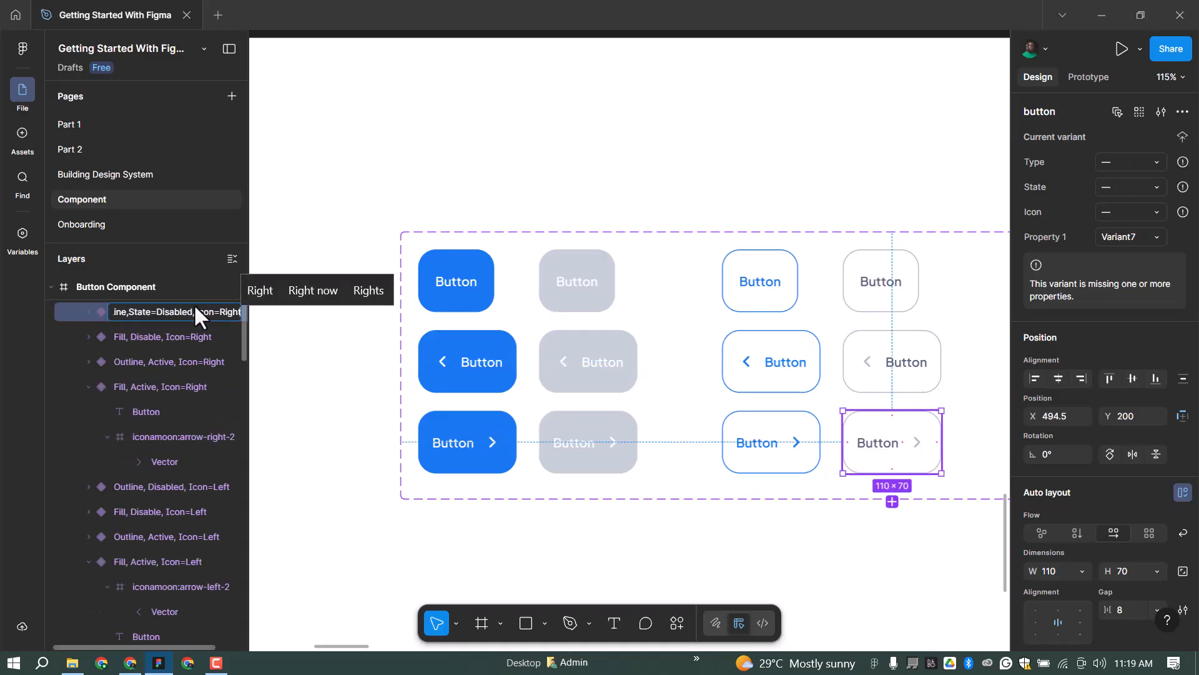
{"action": "key", "text": "Return"}
{"action": "scroll", "coordinate": [588, 231], "scroll_direction": "down", "scroll_amount": 2}
{"action": "scroll", "coordinate": [587, 231], "scroll_direction": "down", "scroll_amount": 3}
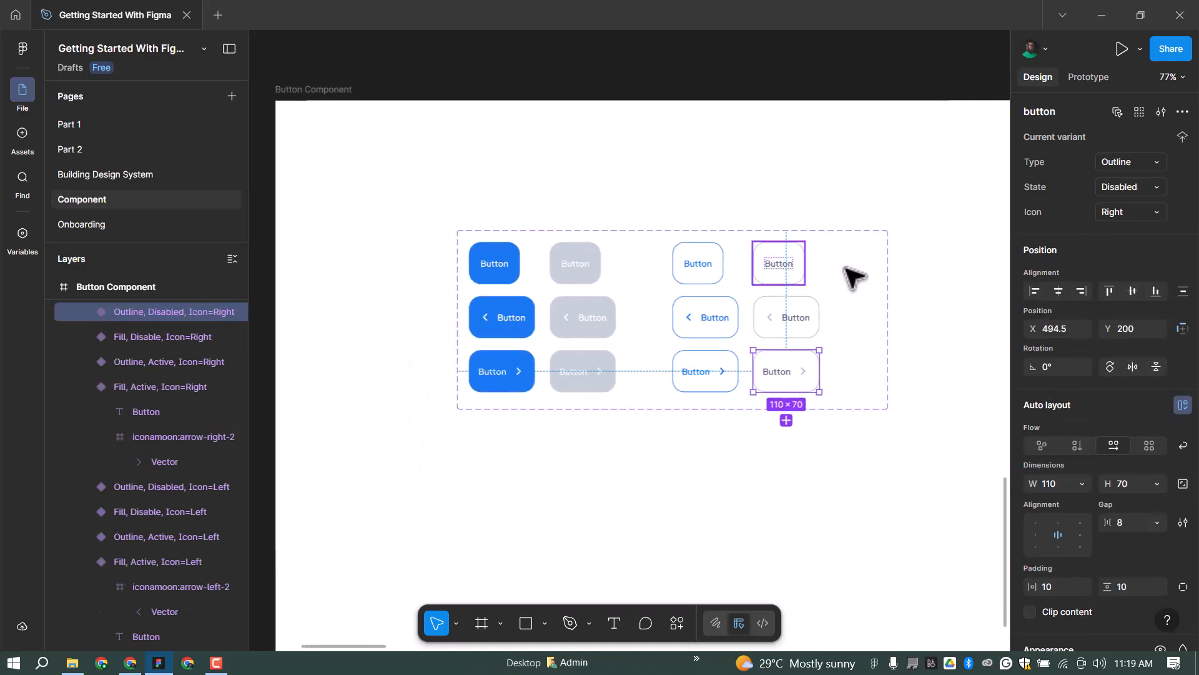
{"action": "key", "text": "Escape"}
Narrow the component set to fit its variants and rename it from 'button' to 'Button Component'.
{"action": "left_click_drag", "start_coordinate": [889, 281], "coordinate": [843, 275]}
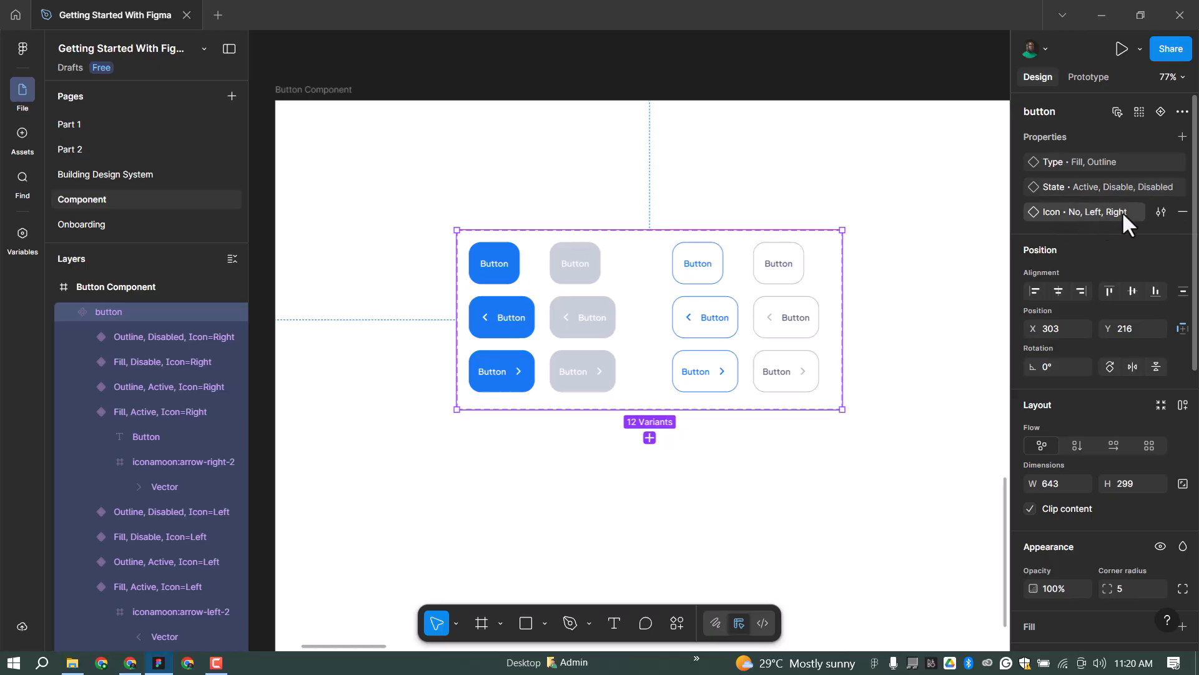
{"action": "scroll", "coordinate": [816, 179], "scroll_direction": "down", "scroll_amount": 5}
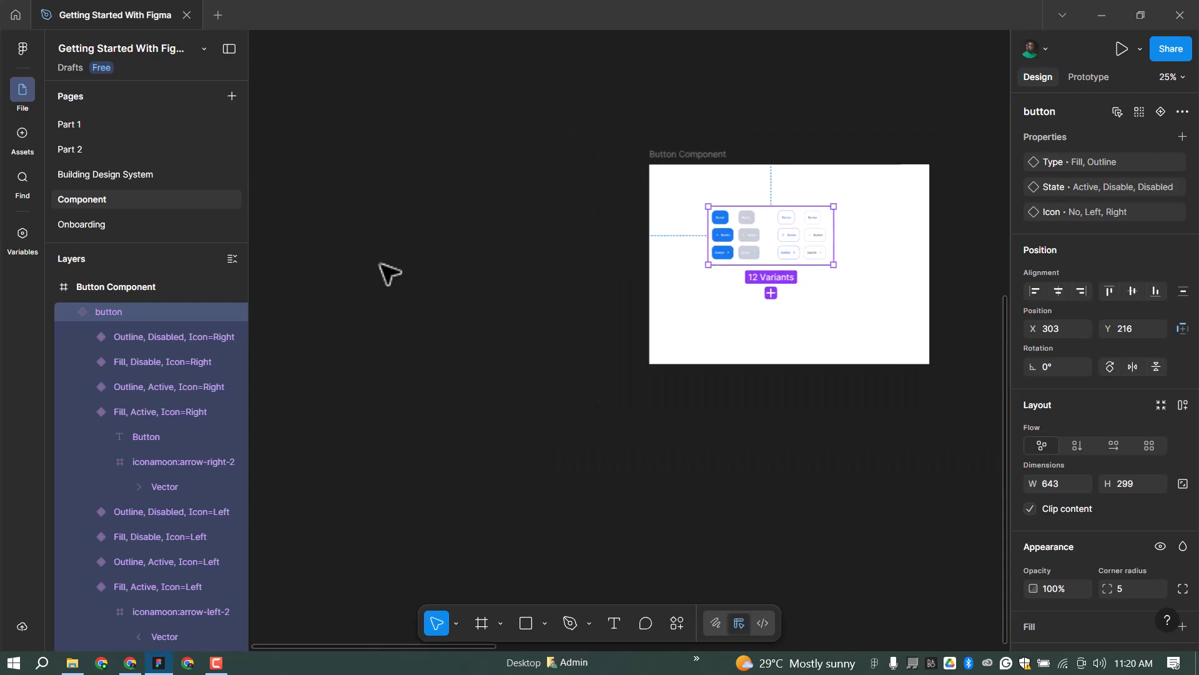
{"action": "scroll", "coordinate": [555, 276], "scroll_direction": "up", "scroll_amount": 2}
{"action": "left_click", "coordinate": [389, 225]}
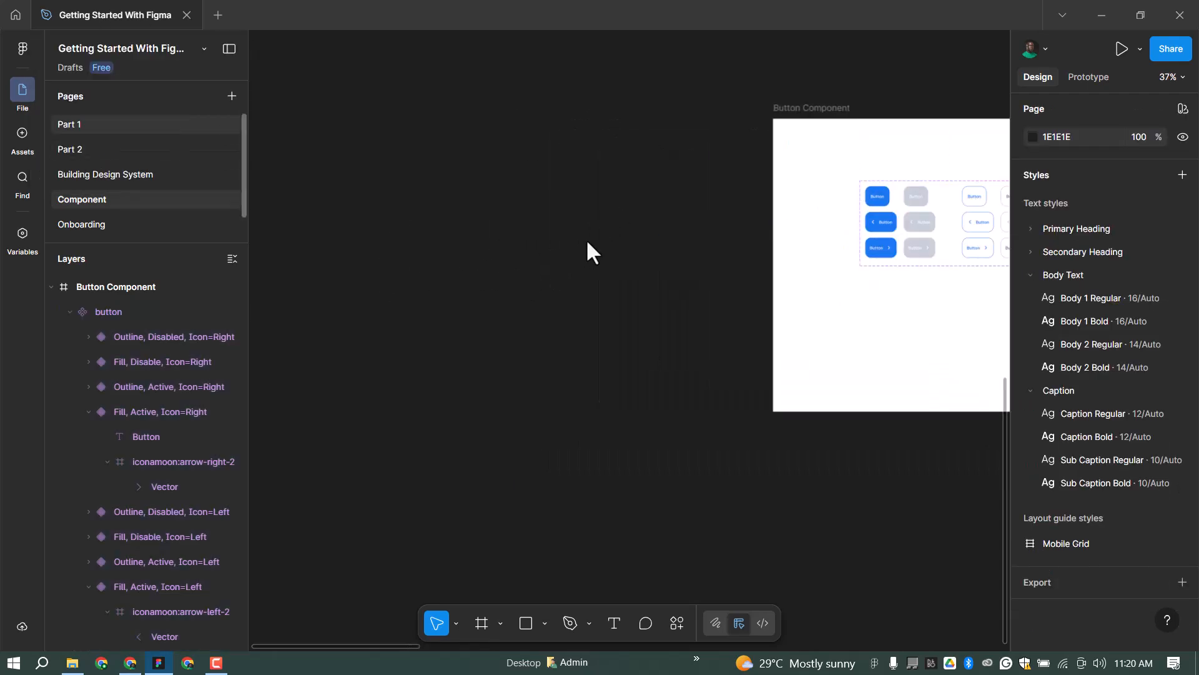
{"action": "left_click", "coordinate": [118, 311]}
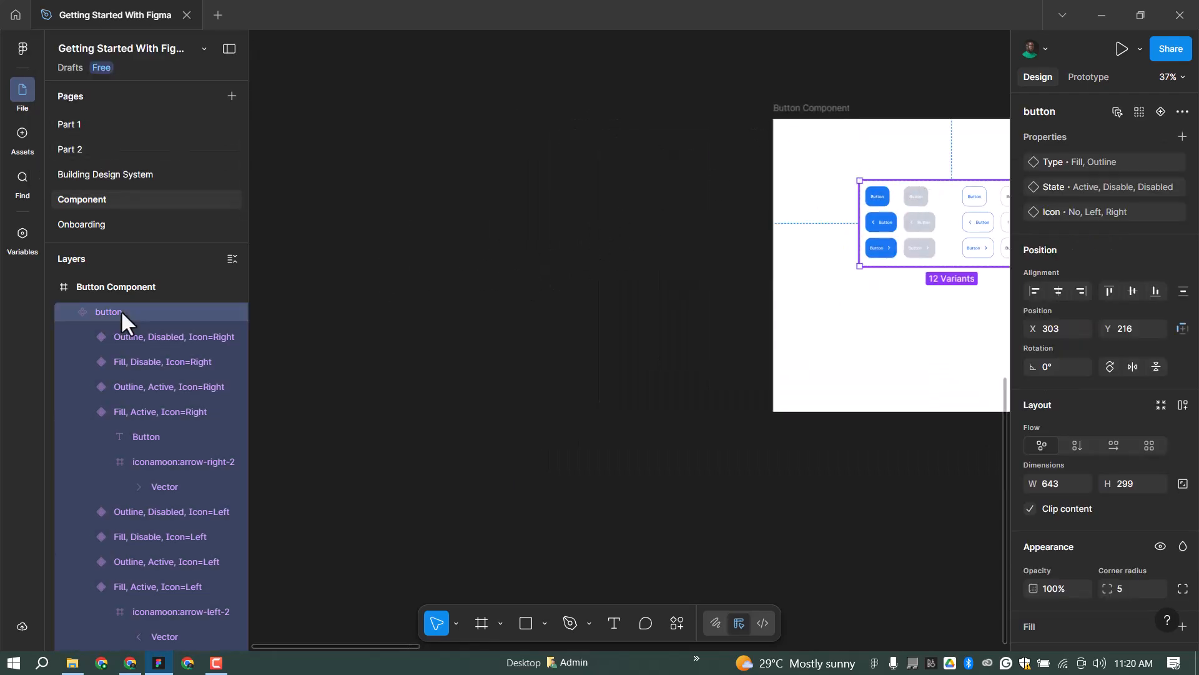
{"action": "key", "text": "ctrl+r"}
{"action": "type", "text": "Component"}
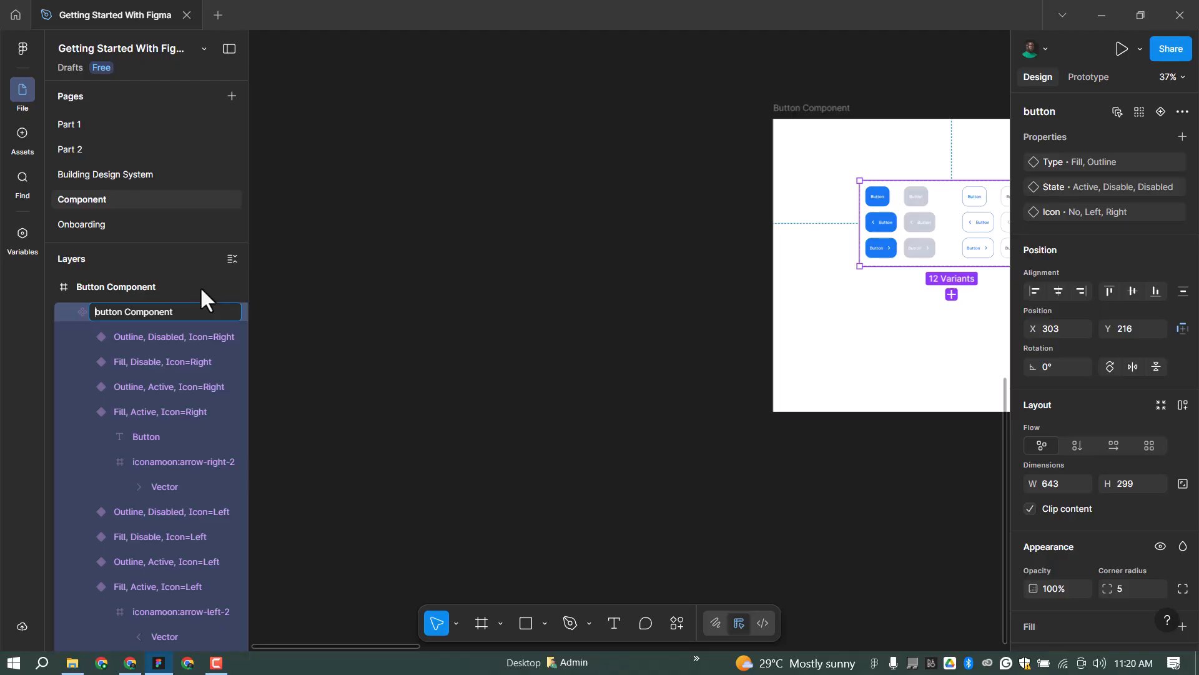
{"action": "key", "text": "Home"}
{"action": "key", "text": "Delete"}
{"action": "type", "text": "B"}
{"action": "key", "text": "Return"}
{"action": "left_click", "coordinate": [487, 269]}
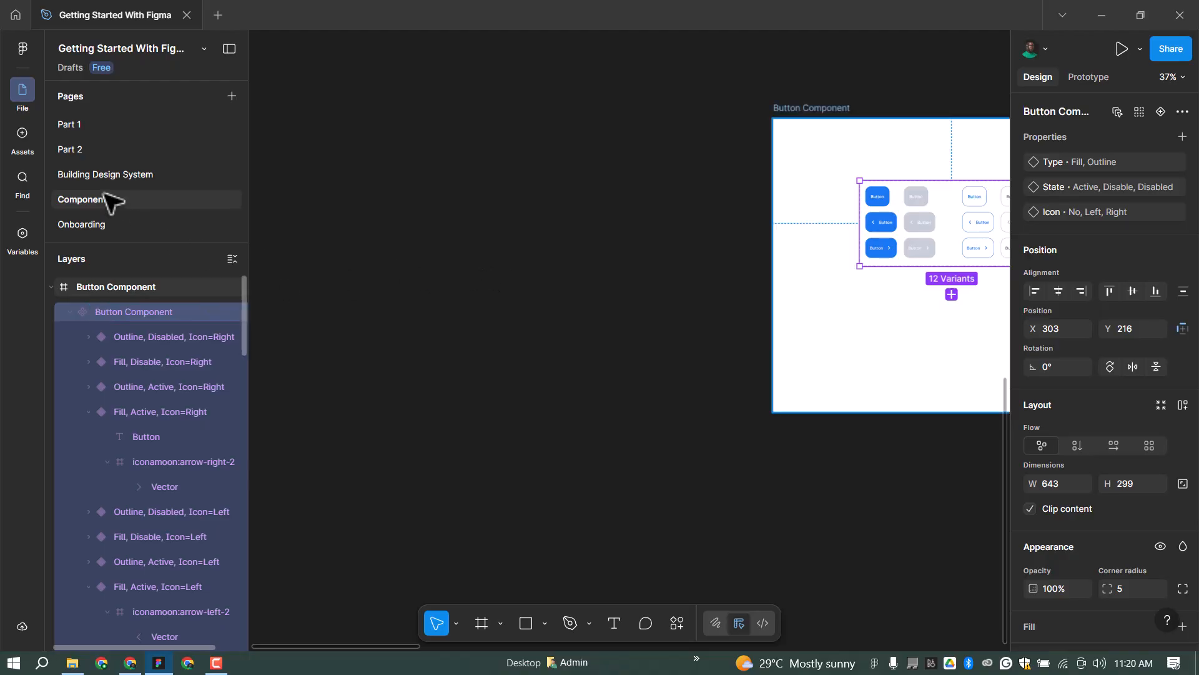
Drag a Button Component instance from this file's assets onto the canvas.
{"action": "left_click", "coordinate": [24, 134]}
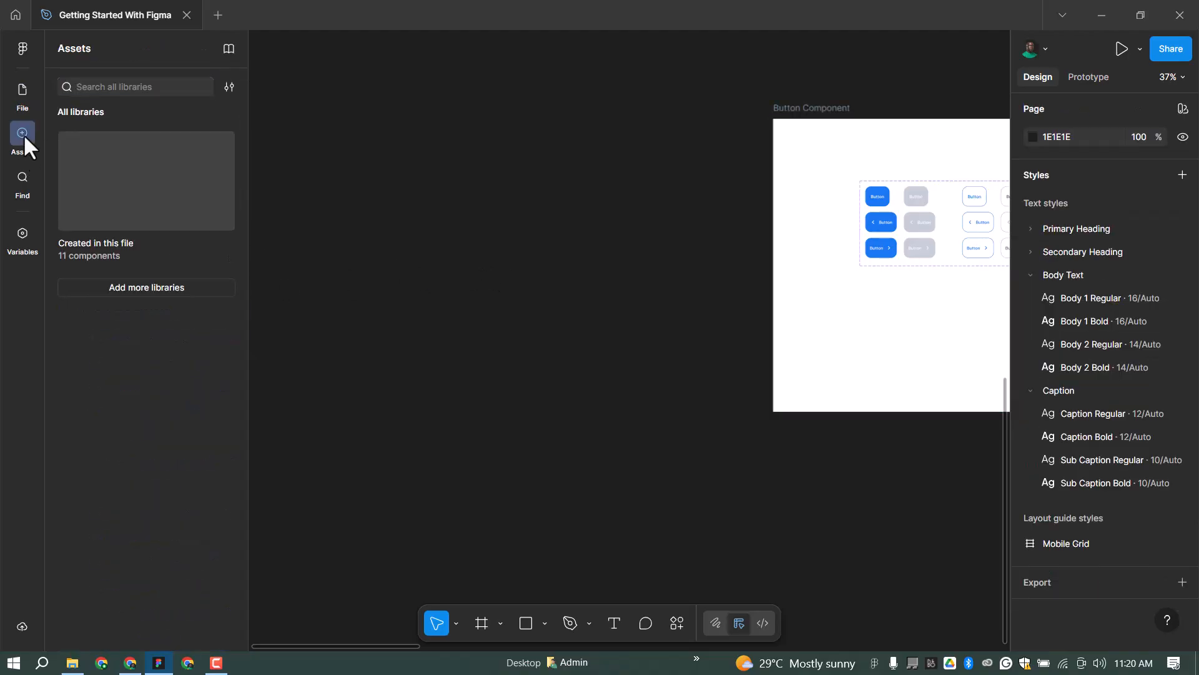
{"action": "left_click", "coordinate": [178, 194]}
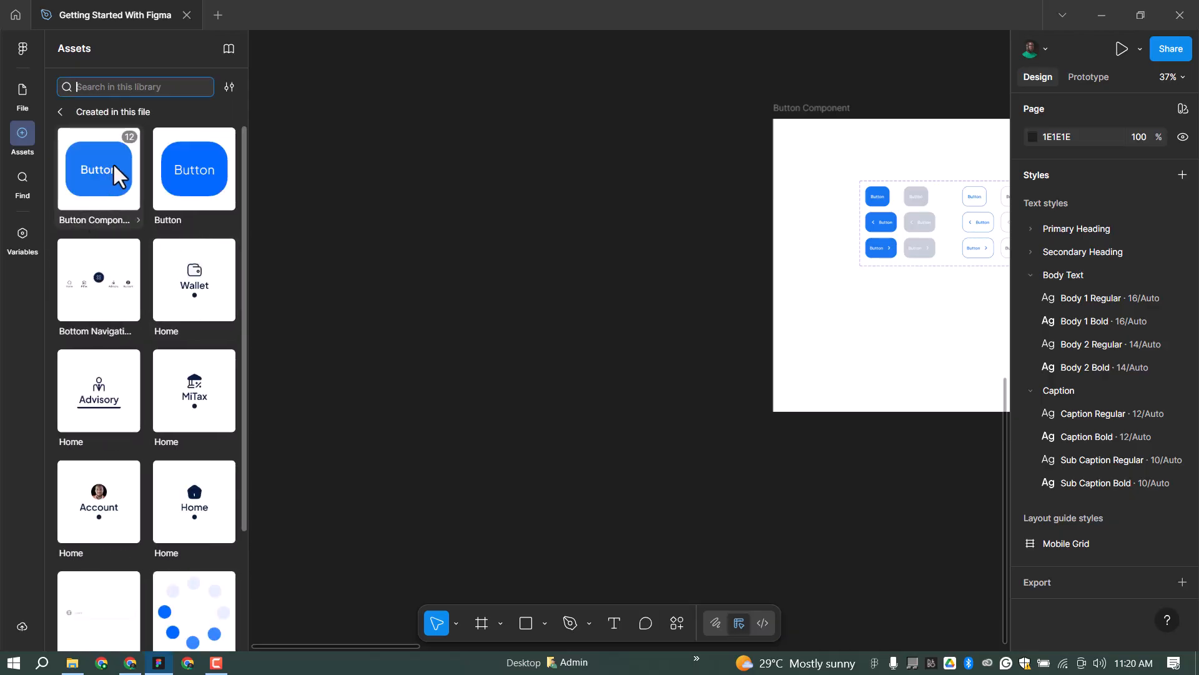
{"action": "left_click_drag", "start_coordinate": [106, 161], "coordinate": [522, 249]}
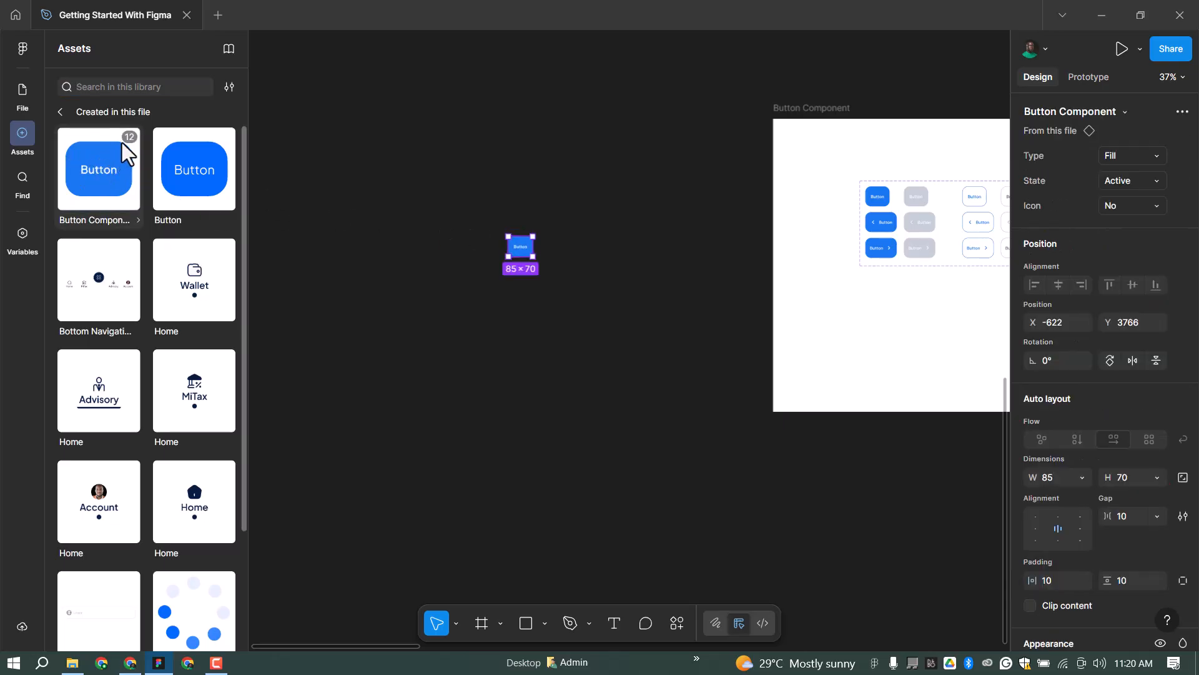
{"action": "mouse_move", "coordinate": [129, 136]}
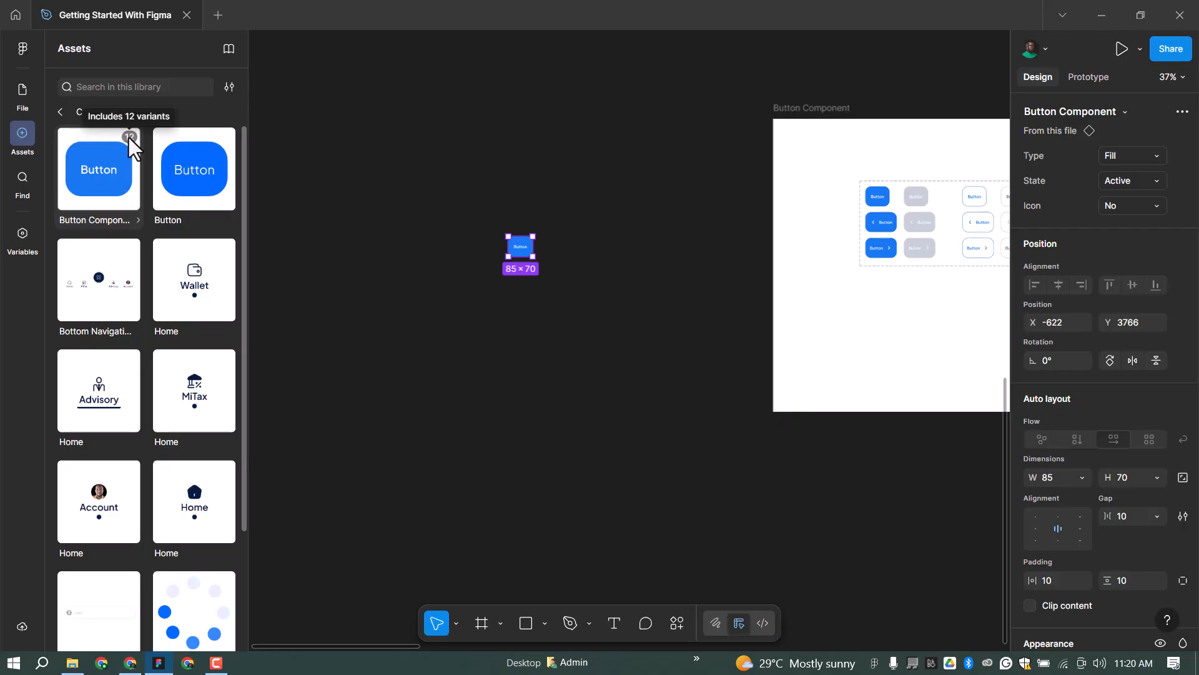
{"action": "scroll", "coordinate": [520, 248], "scroll_direction": "up", "scroll_amount": 5}
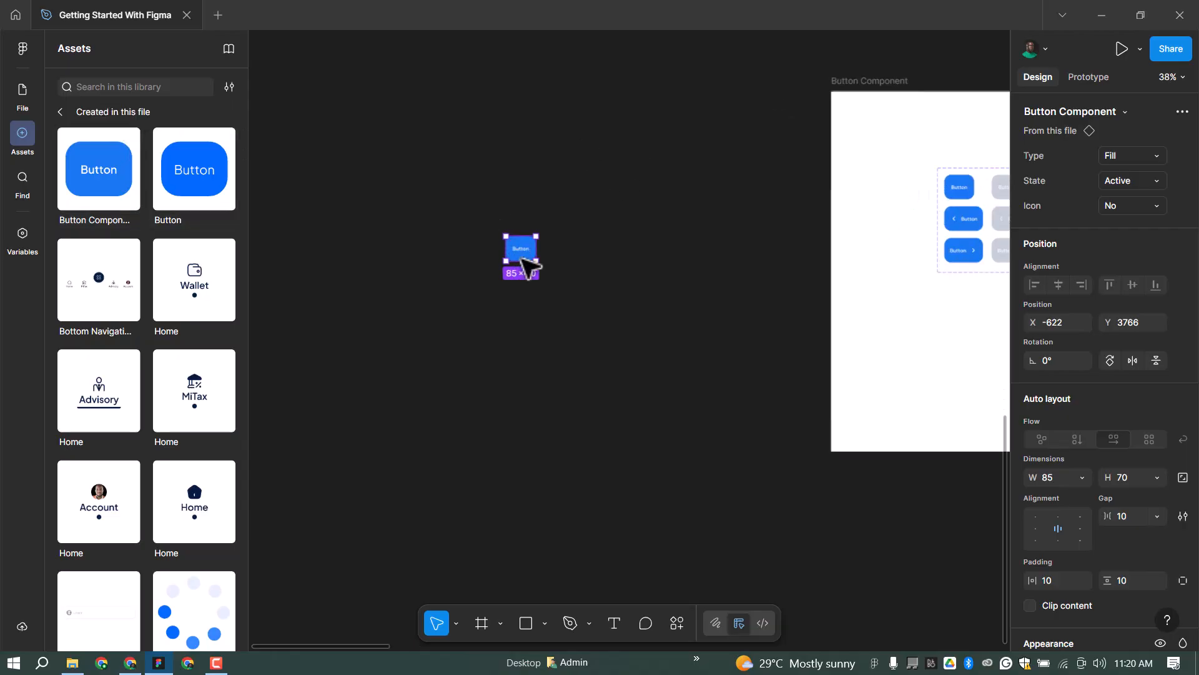
{"action": "scroll", "coordinate": [532, 254], "scroll_direction": "up", "scroll_amount": 2}
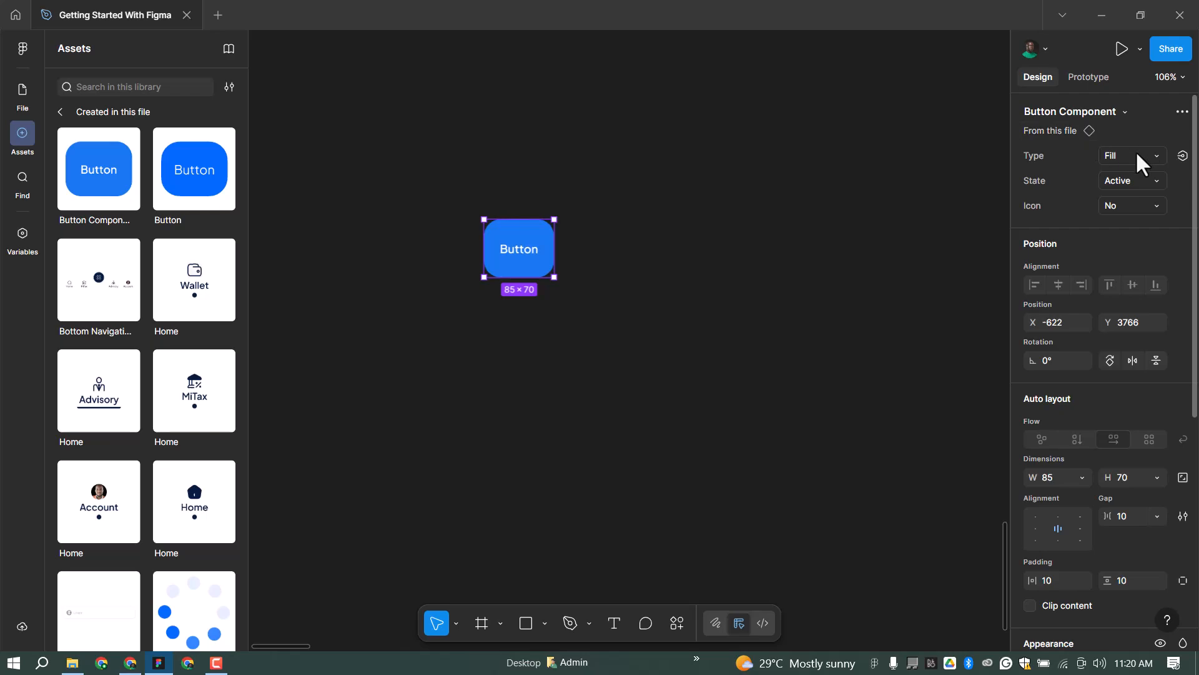
Switch the instance to Type Fill, State Disable and Icon Right, and nudge it into place.
{"action": "left_click", "coordinate": [1114, 163]}
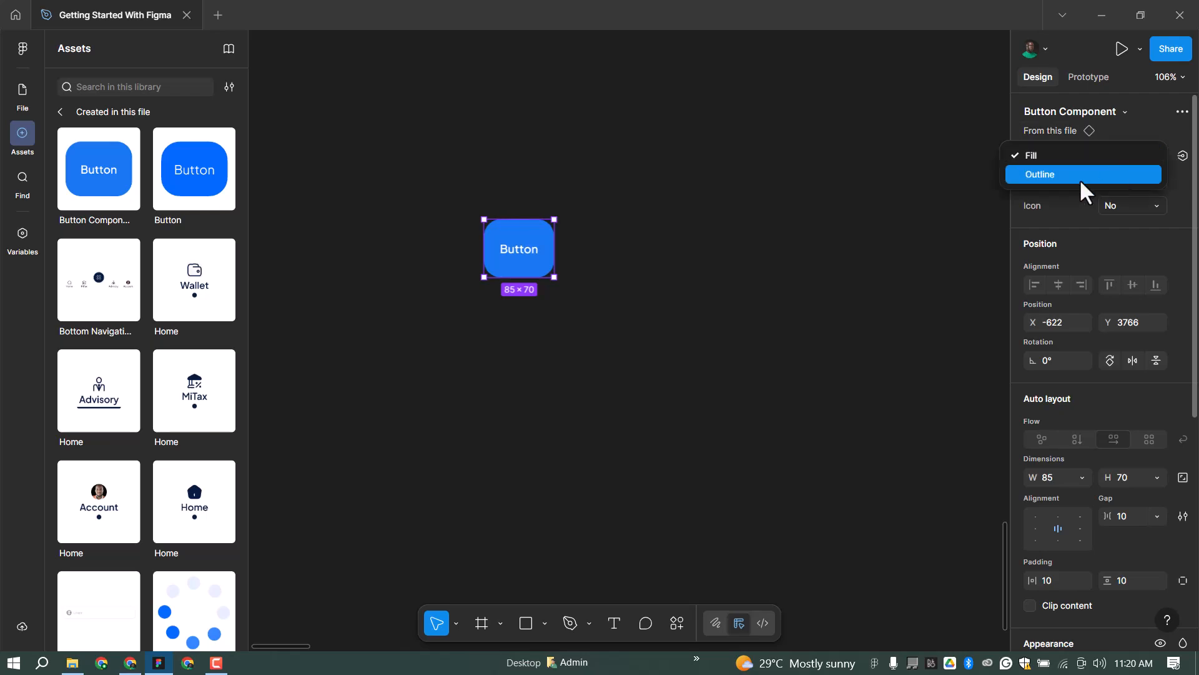
{"action": "left_click", "coordinate": [1082, 181]}
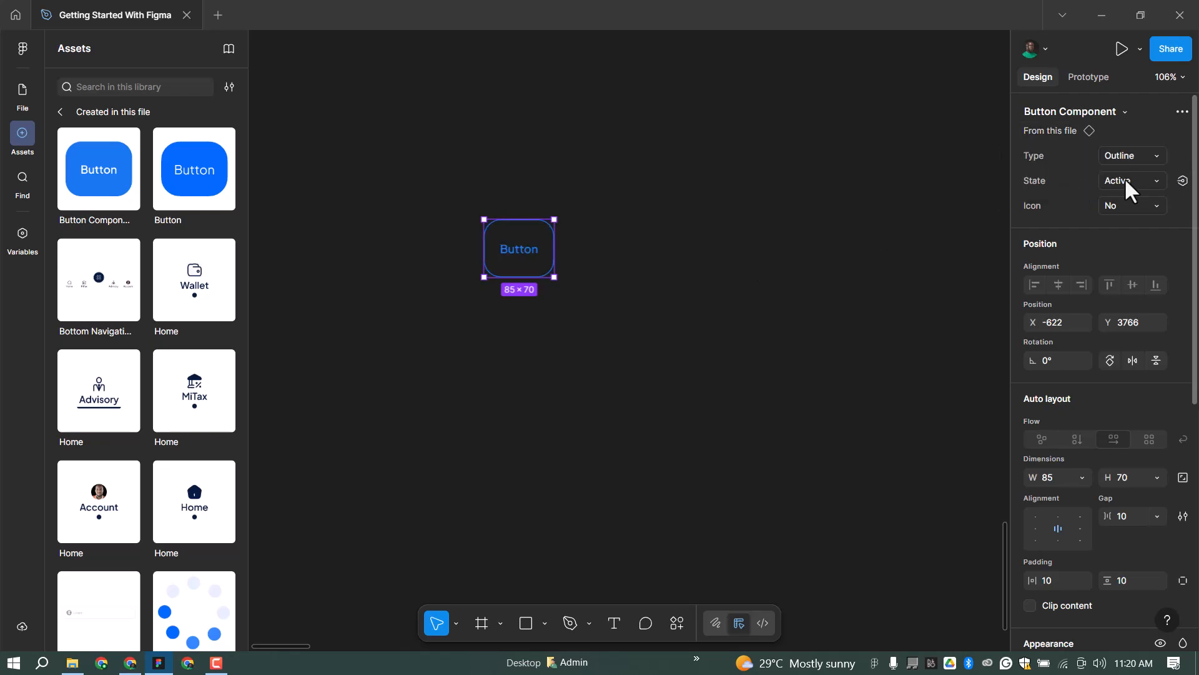
{"action": "left_click", "coordinate": [1107, 181]}
{"action": "left_click", "coordinate": [1059, 189]}
{"action": "left_click", "coordinate": [1109, 205]}
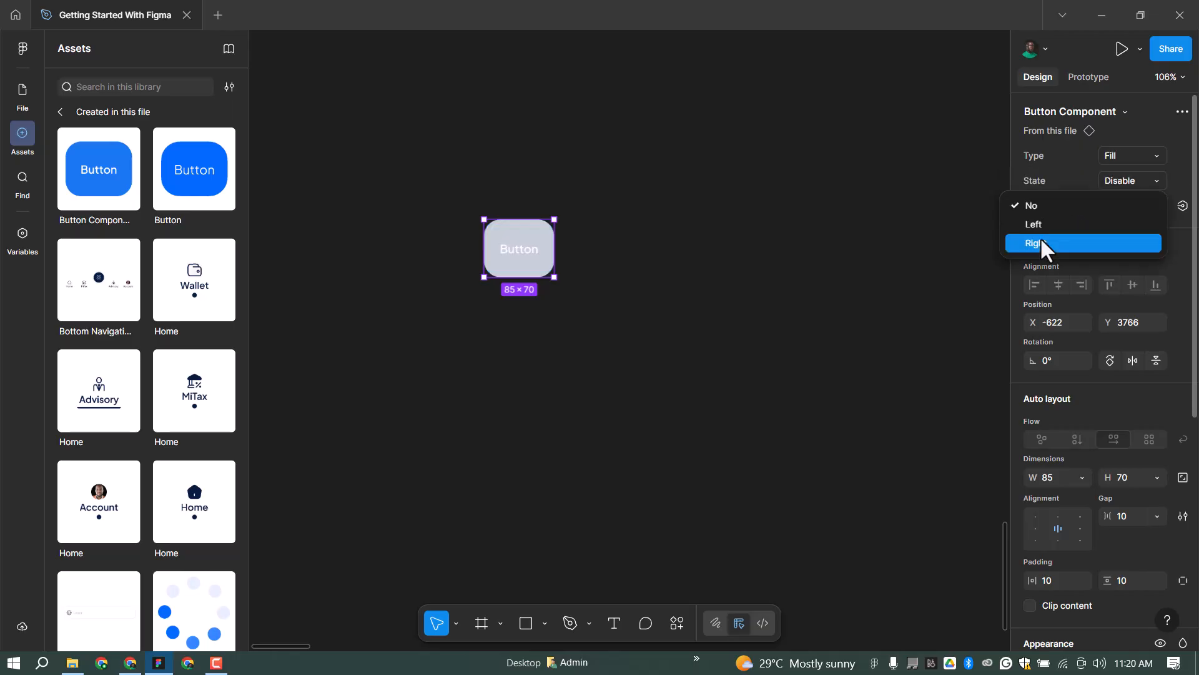
{"action": "left_click", "coordinate": [1137, 233]}
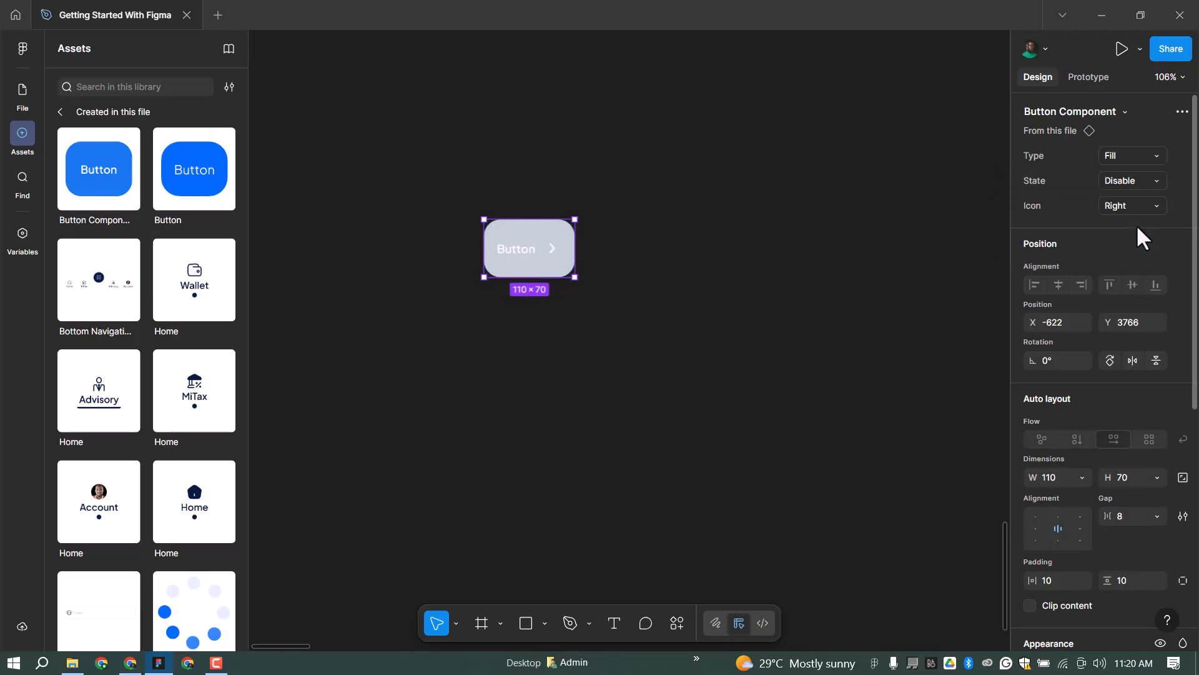
{"action": "scroll", "coordinate": [440, 303], "scroll_direction": "down", "scroll_amount": 2}
{"action": "scroll", "coordinate": [361, 297], "scroll_direction": "down", "scroll_amount": 3}
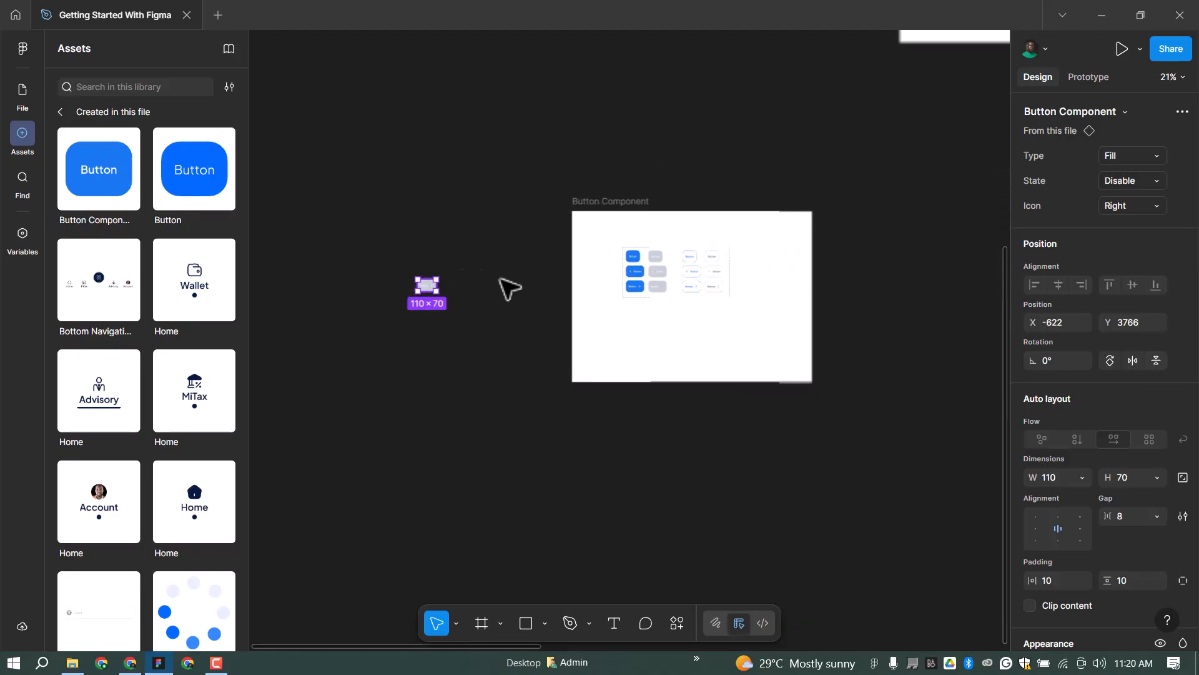
{"action": "scroll", "coordinate": [491, 252], "scroll_direction": "down", "scroll_amount": 4}
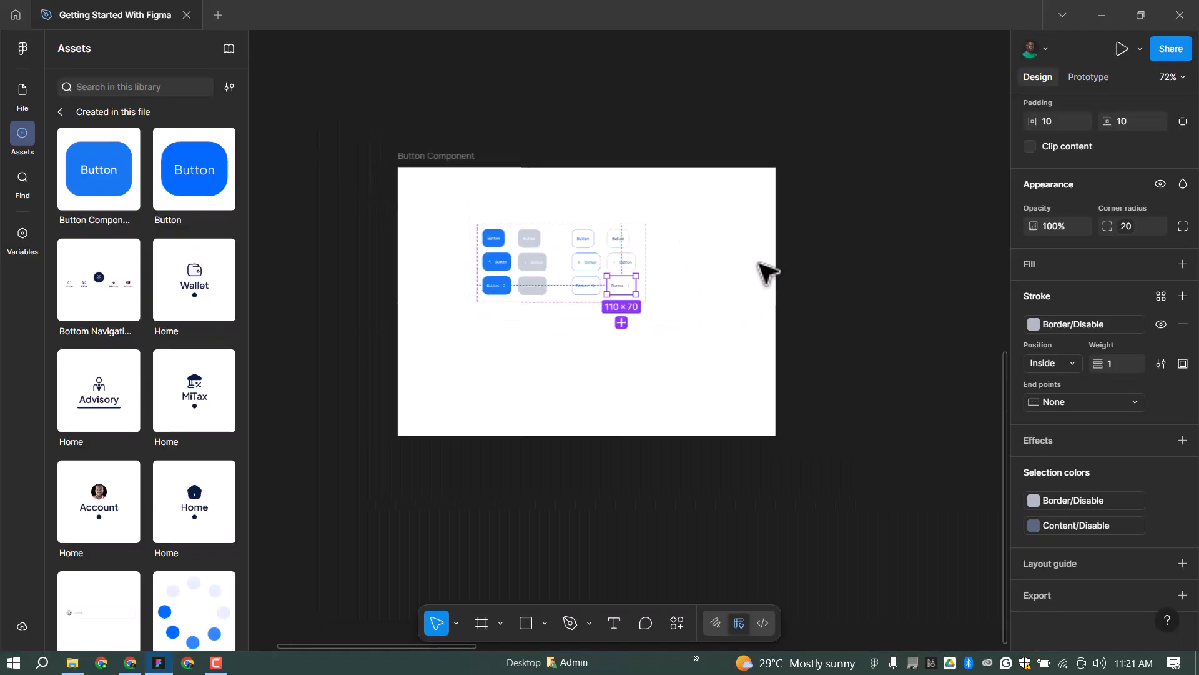
{"action": "scroll", "coordinate": [685, 256], "scroll_direction": "up", "scroll_amount": 2}
{"action": "scroll", "coordinate": [563, 253], "scroll_direction": "down", "scroll_amount": 3}
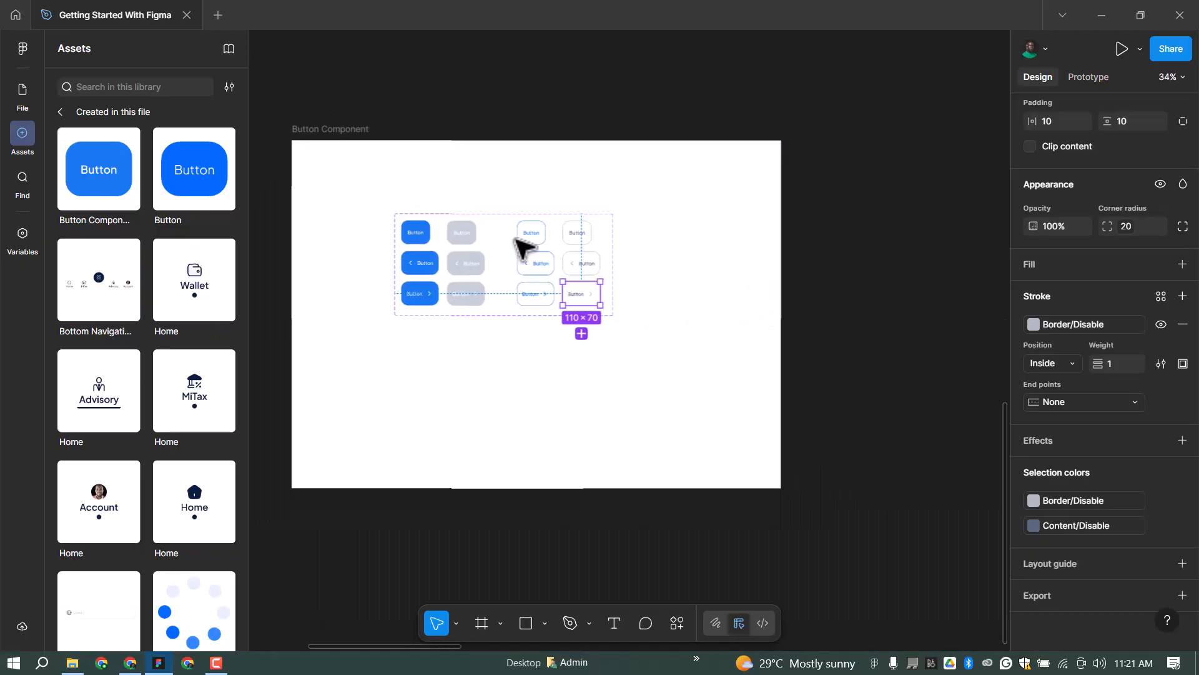
{"action": "left_click_drag", "start_coordinate": [306, 281], "coordinate": [299, 259]}
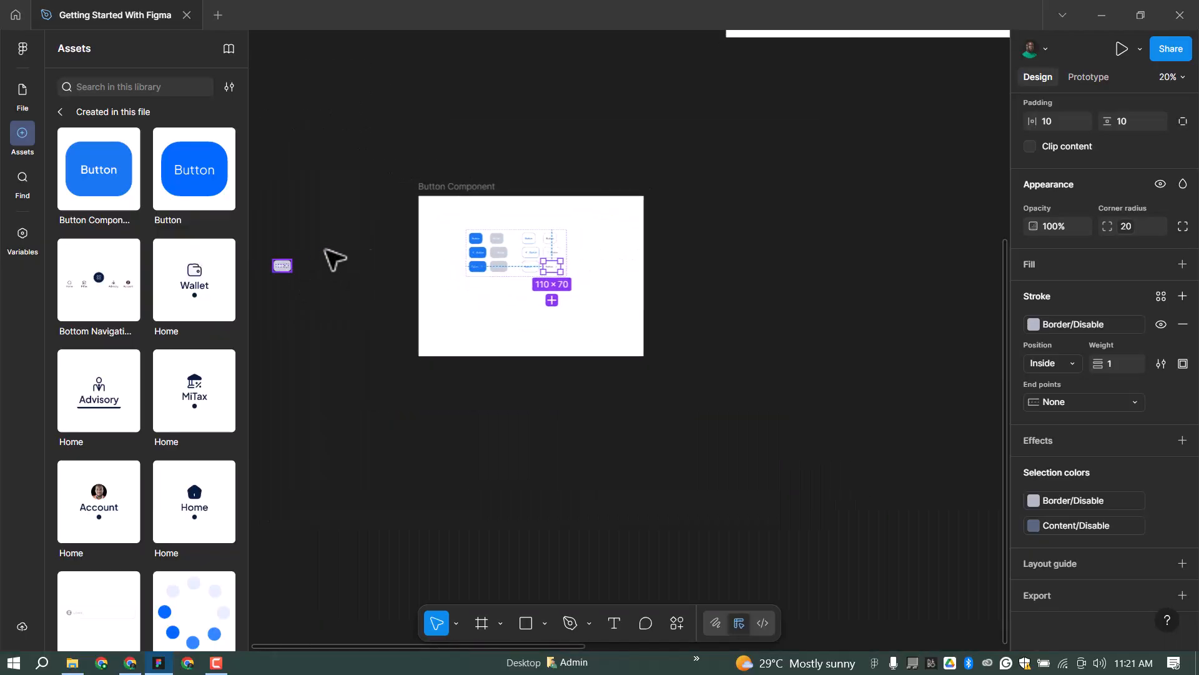
Delete the test button instance and draw a 335 × 56 frame right of the Text Input list.
{"action": "key", "text": "Delete"}
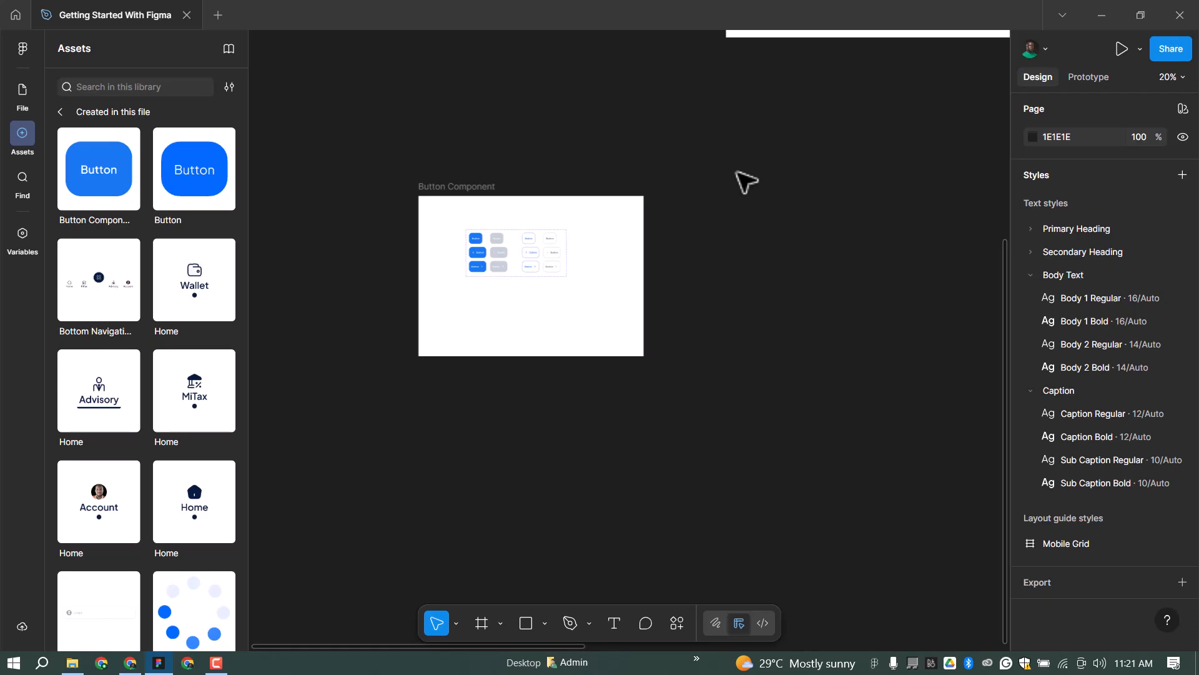
{"action": "scroll", "coordinate": [792, 295], "scroll_direction": "up", "scroll_amount": 2}
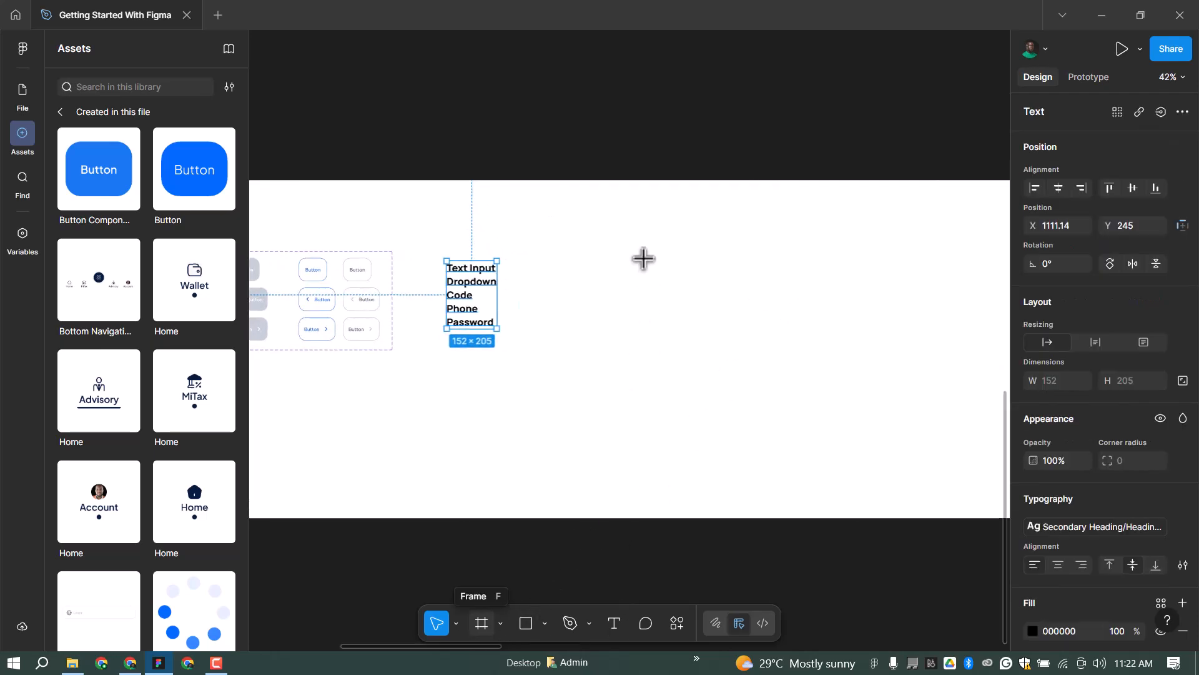
{"action": "key", "text": "f"}
{"action": "scroll", "coordinate": [574, 268], "scroll_direction": "up", "scroll_amount": 2}
{"action": "left_click_drag", "start_coordinate": [566, 267], "coordinate": [743, 294]}
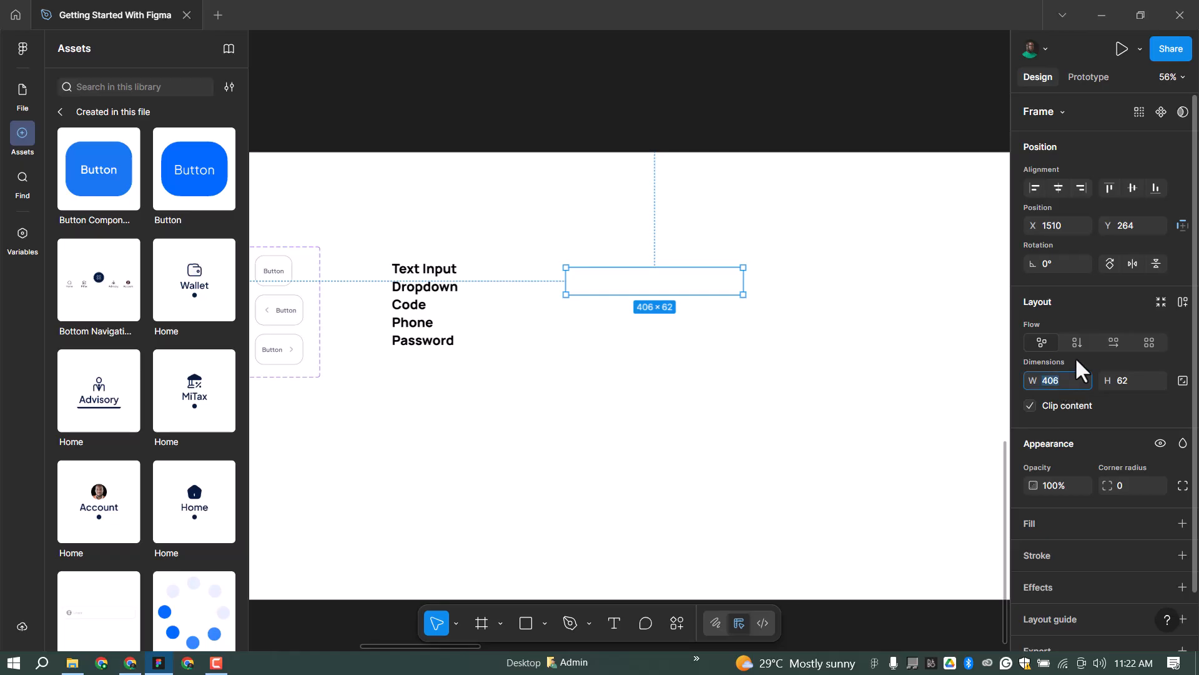
{"action": "type", "text": "5"}
{"action": "key", "text": "Return"}
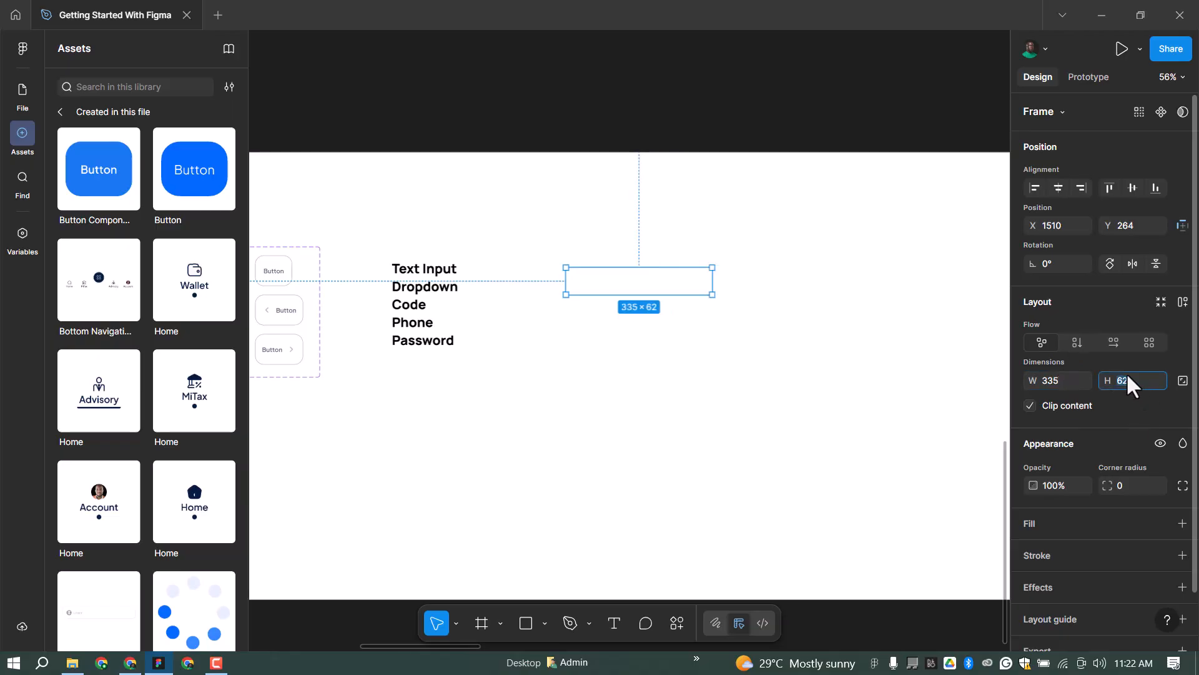
{"action": "key", "text": "Return"}
{"action": "scroll", "coordinate": [621, 282], "scroll_direction": "up", "scroll_amount": 3}
{"action": "scroll", "coordinate": [621, 284], "scroll_direction": "up", "scroll_amount": 10}
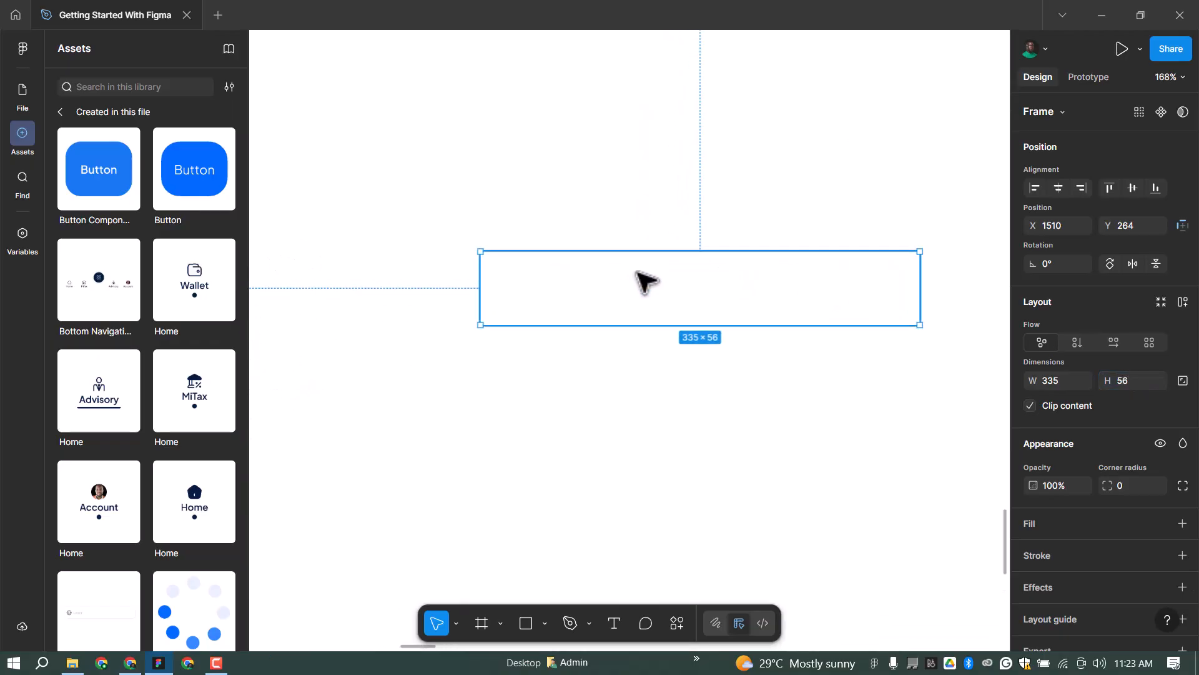
Apply the Background/White fill style and Border/Disable stroke style to the frame.
{"action": "left_click", "coordinate": [1159, 523]}
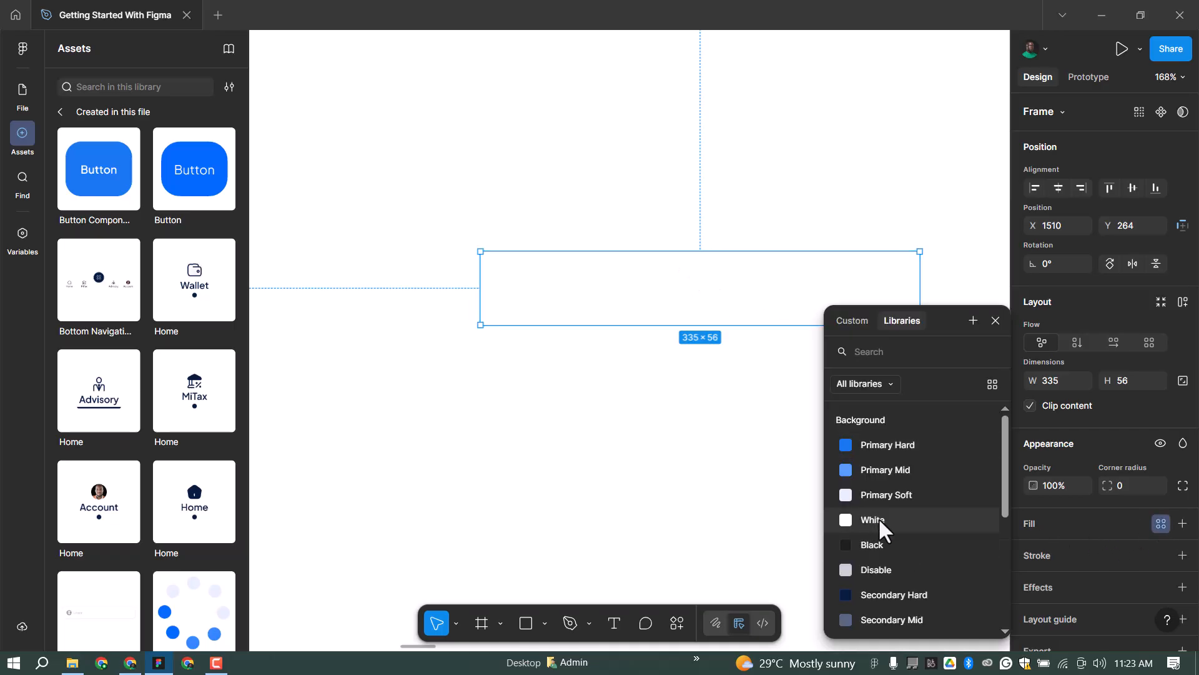
{"action": "left_click", "coordinate": [878, 519]}
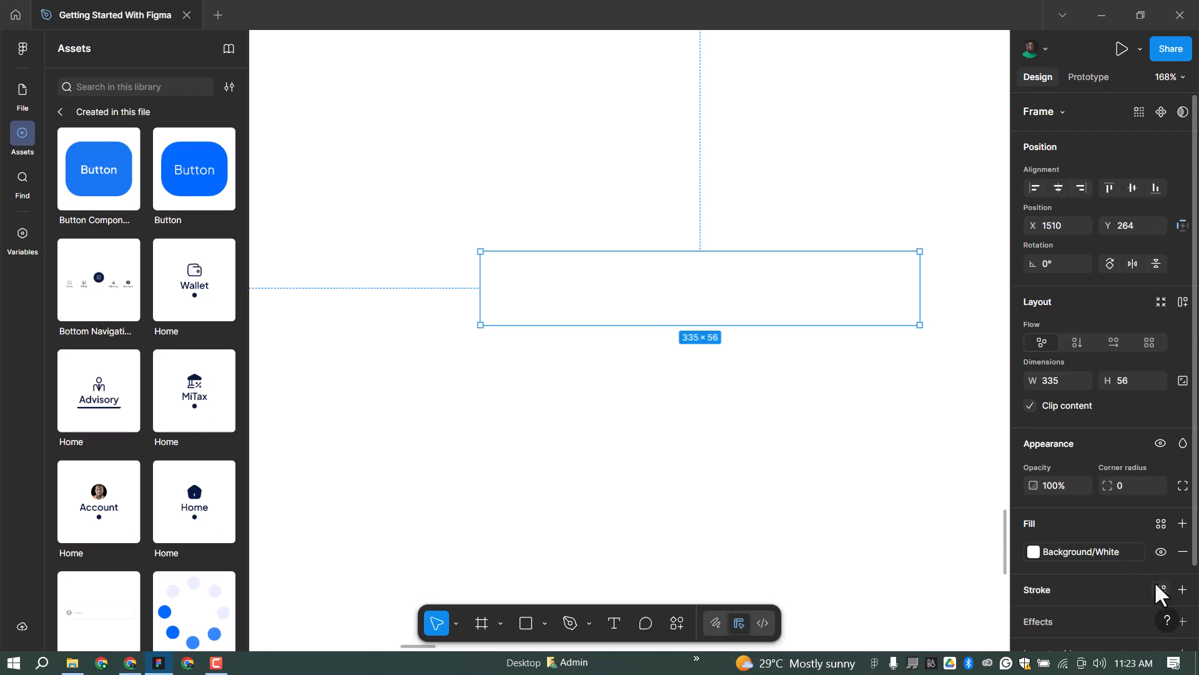
{"action": "left_click", "coordinate": [1161, 590]}
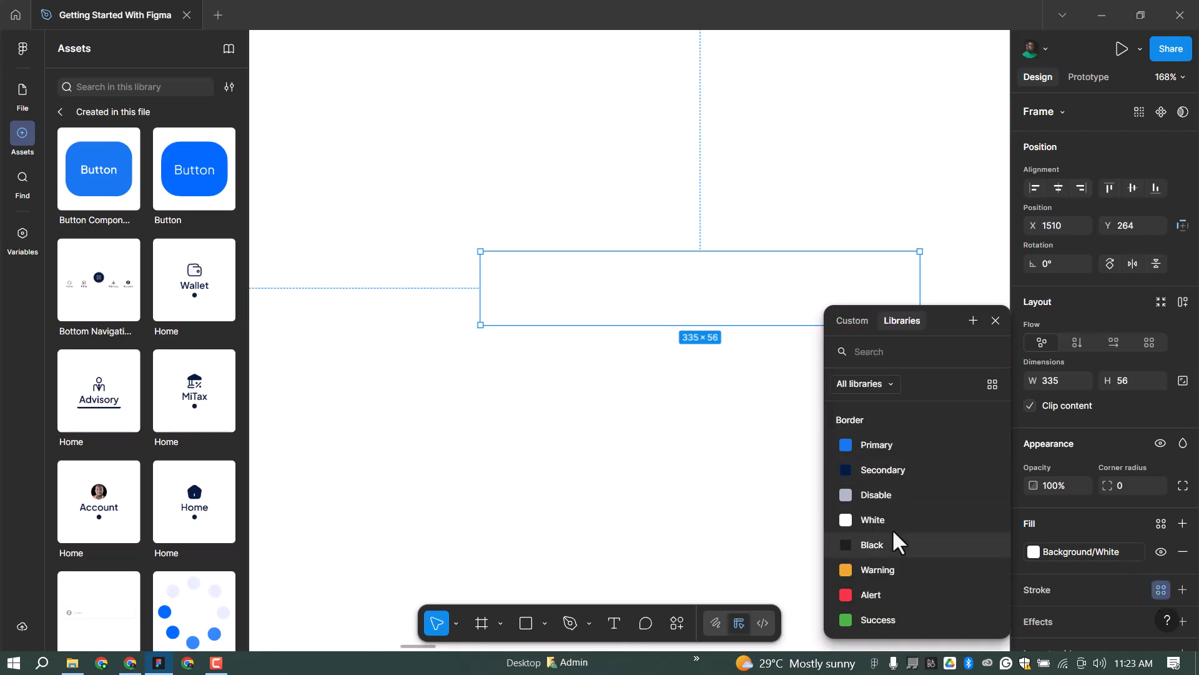
{"action": "left_click", "coordinate": [918, 495]}
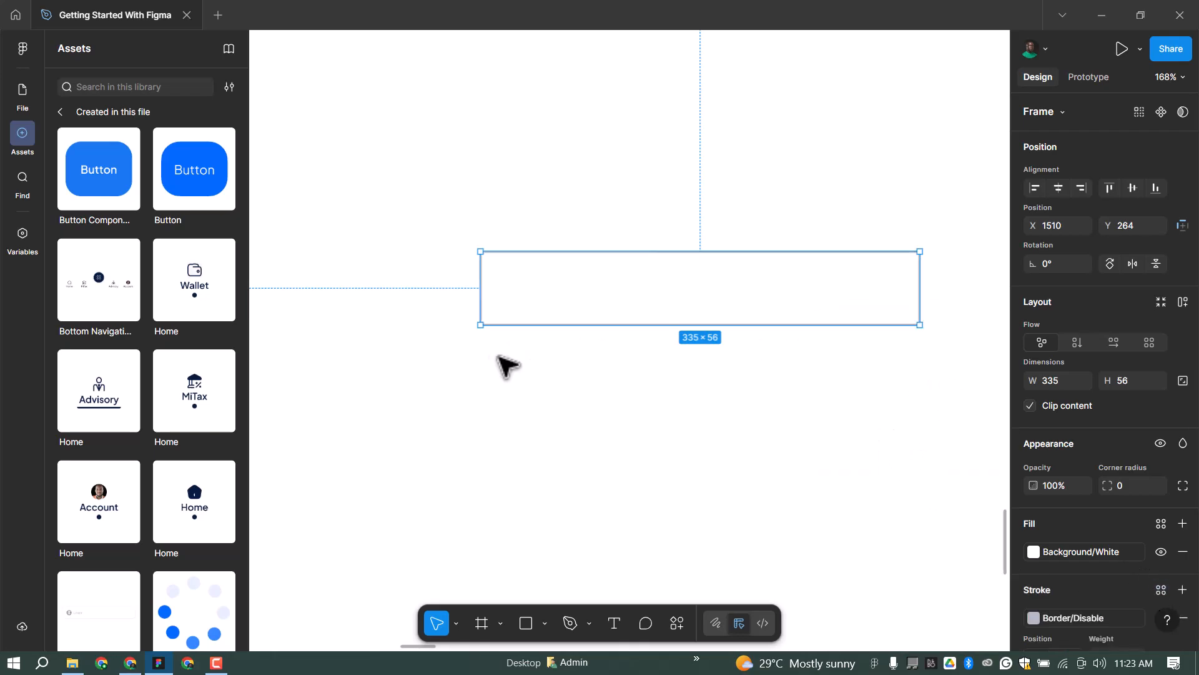
Set the frame's corner radius to the 20 radius variable.
{"action": "scroll", "coordinate": [466, 335], "scroll_direction": "down", "scroll_amount": 1}
{"action": "scroll", "coordinate": [466, 335], "scroll_direction": "down", "scroll_amount": 1}
{"action": "scroll", "coordinate": [812, 412], "scroll_direction": "up", "scroll_amount": 1}
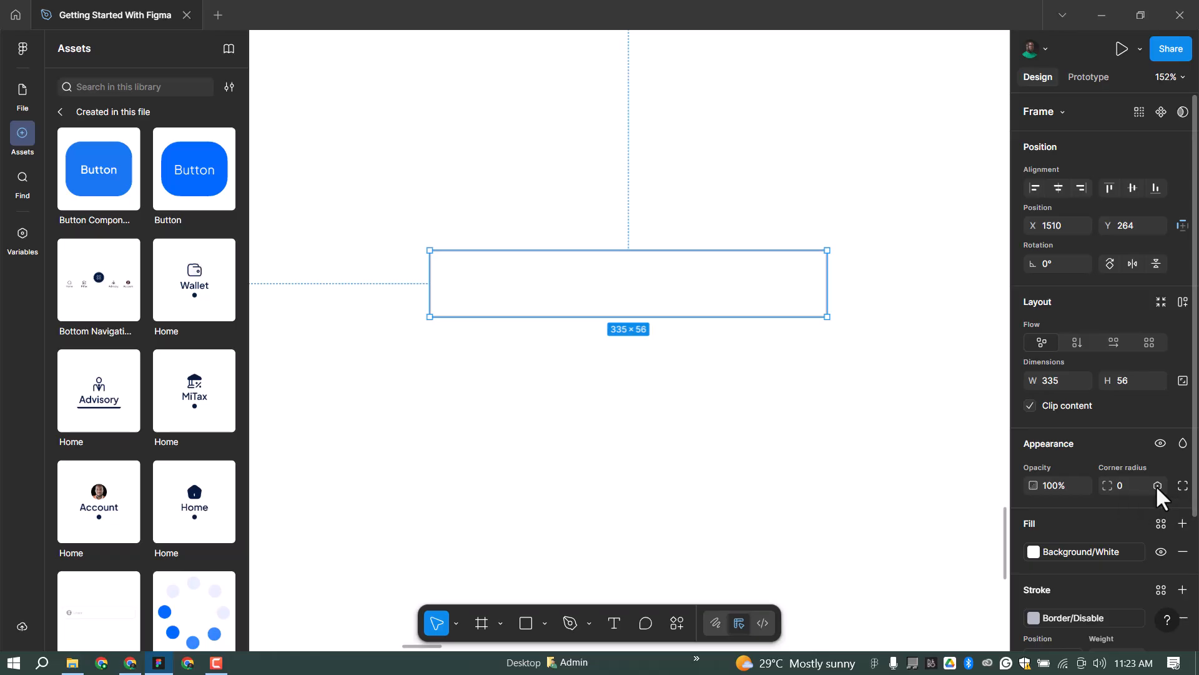
{"action": "left_click", "coordinate": [1156, 485]}
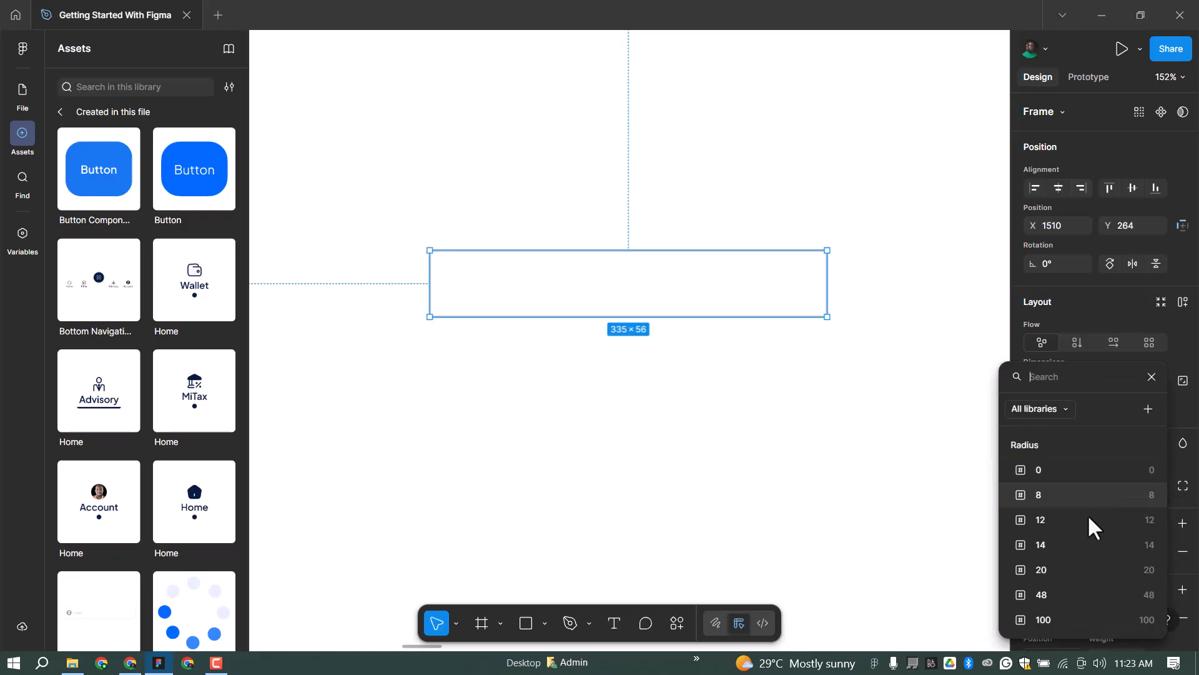
{"action": "left_click", "coordinate": [1123, 572]}
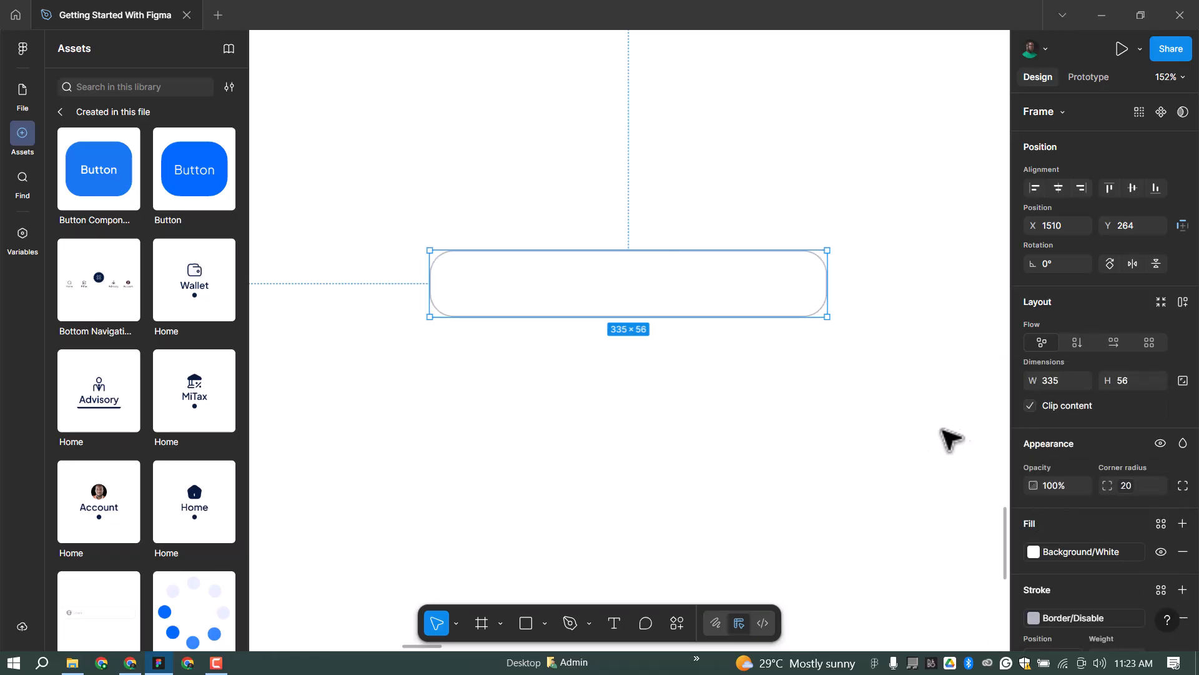
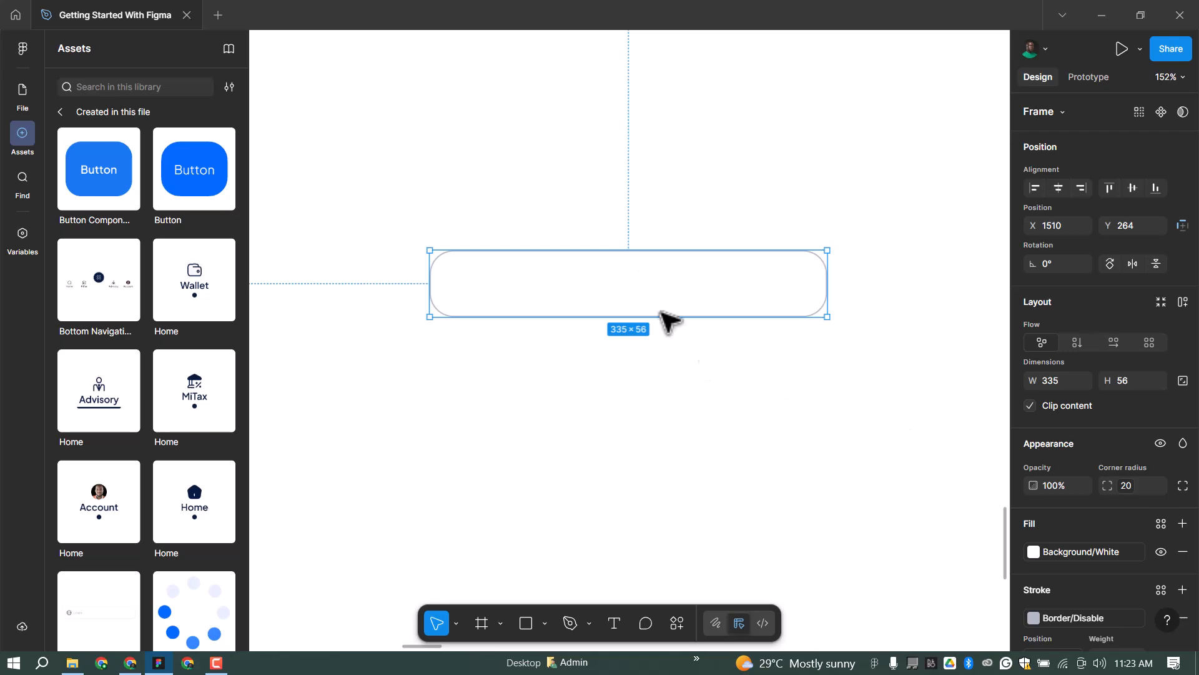
Add a 'Label' text below the input box and apply the Caption Regular style.
{"action": "scroll", "coordinate": [493, 281], "scroll_direction": "up", "scroll_amount": 3}
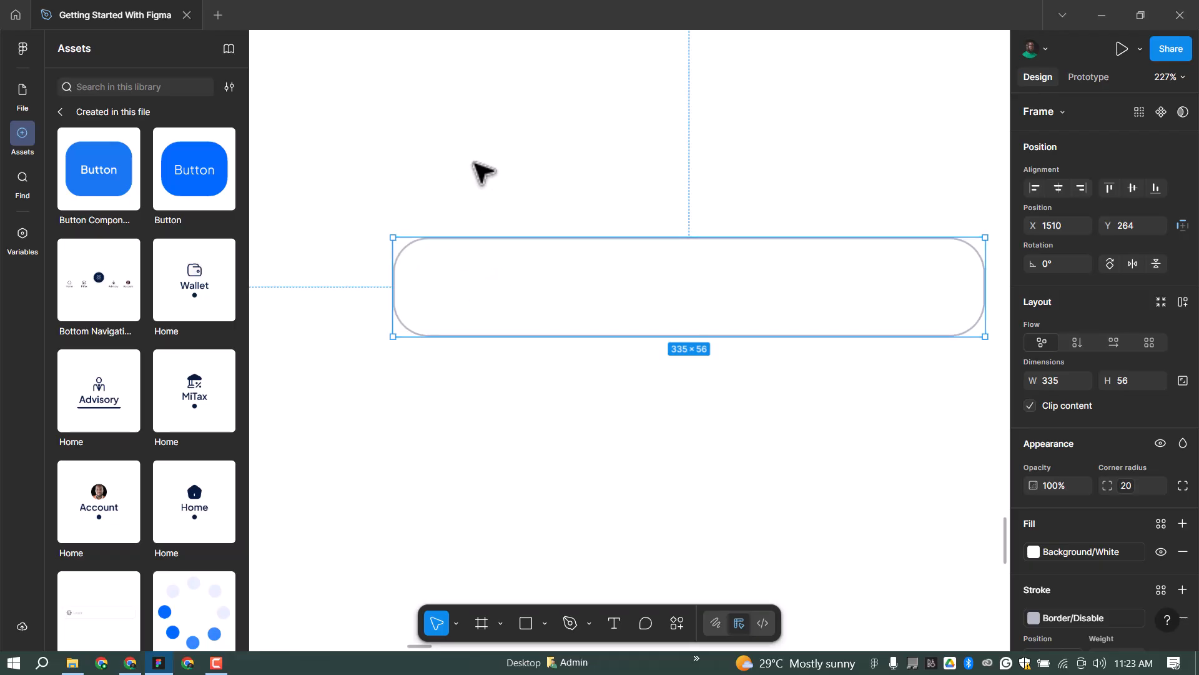
{"action": "scroll", "coordinate": [531, 268], "scroll_direction": "down", "scroll_amount": 2}
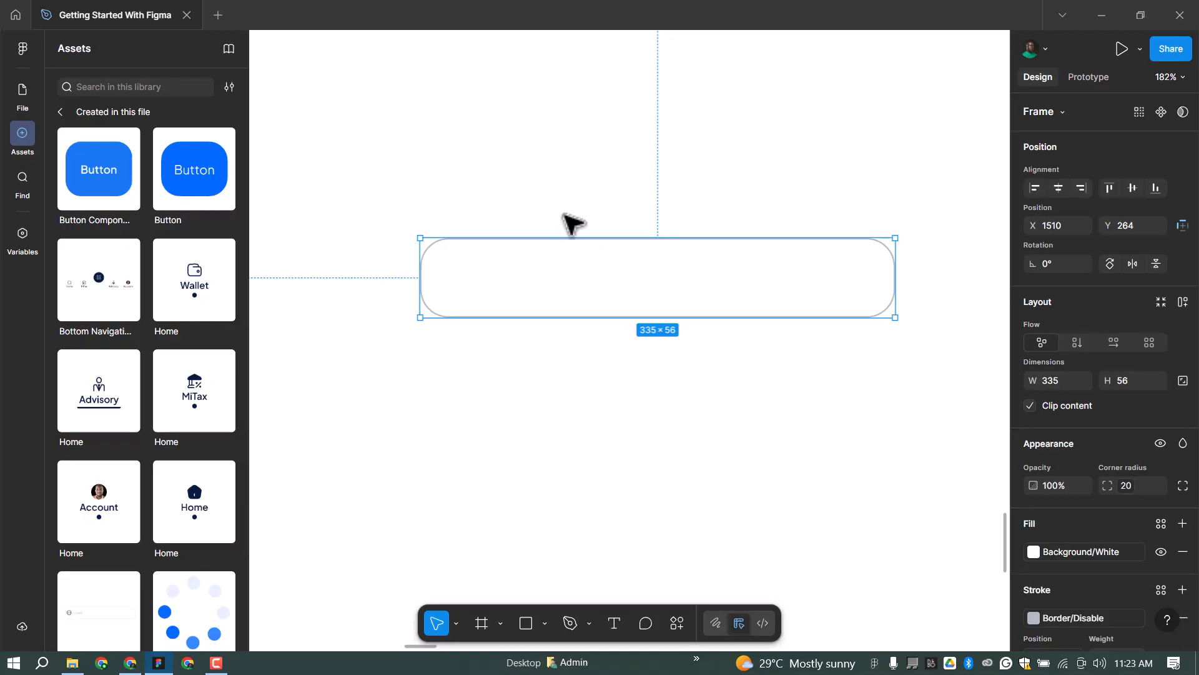
{"action": "scroll", "coordinate": [575, 239], "scroll_direction": "down", "scroll_amount": 3}
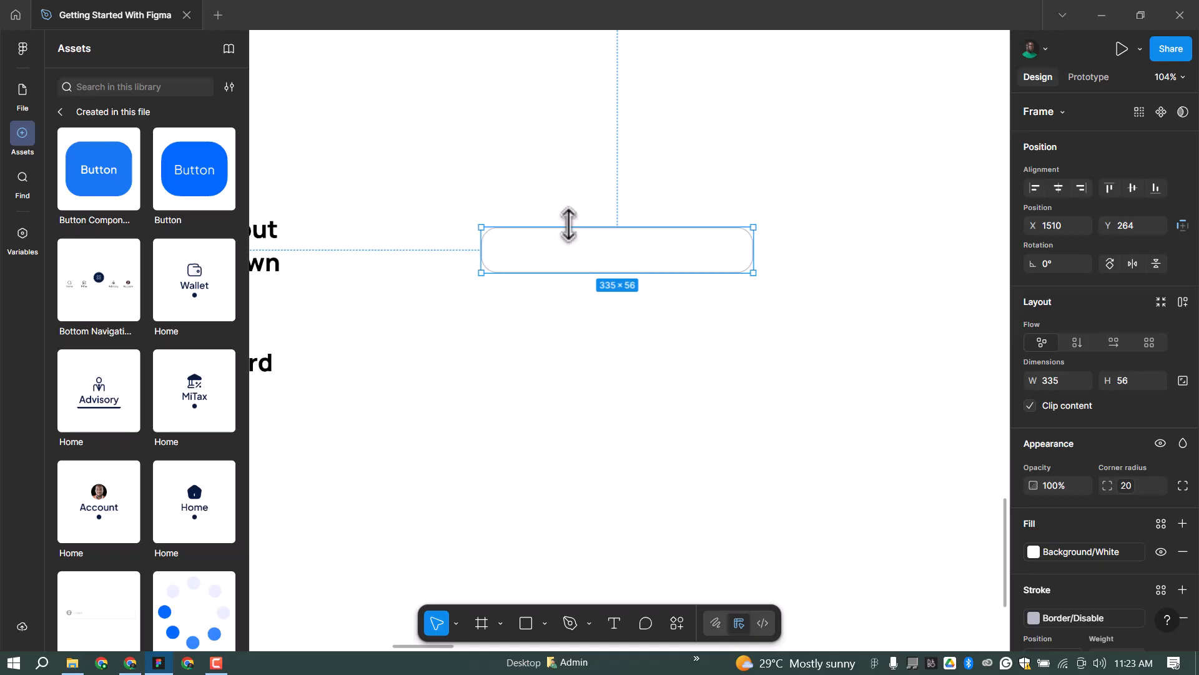
{"action": "scroll", "coordinate": [503, 290], "scroll_direction": "up", "scroll_amount": 1}
{"action": "scroll", "coordinate": [568, 257], "scroll_direction": "down", "scroll_amount": 1}
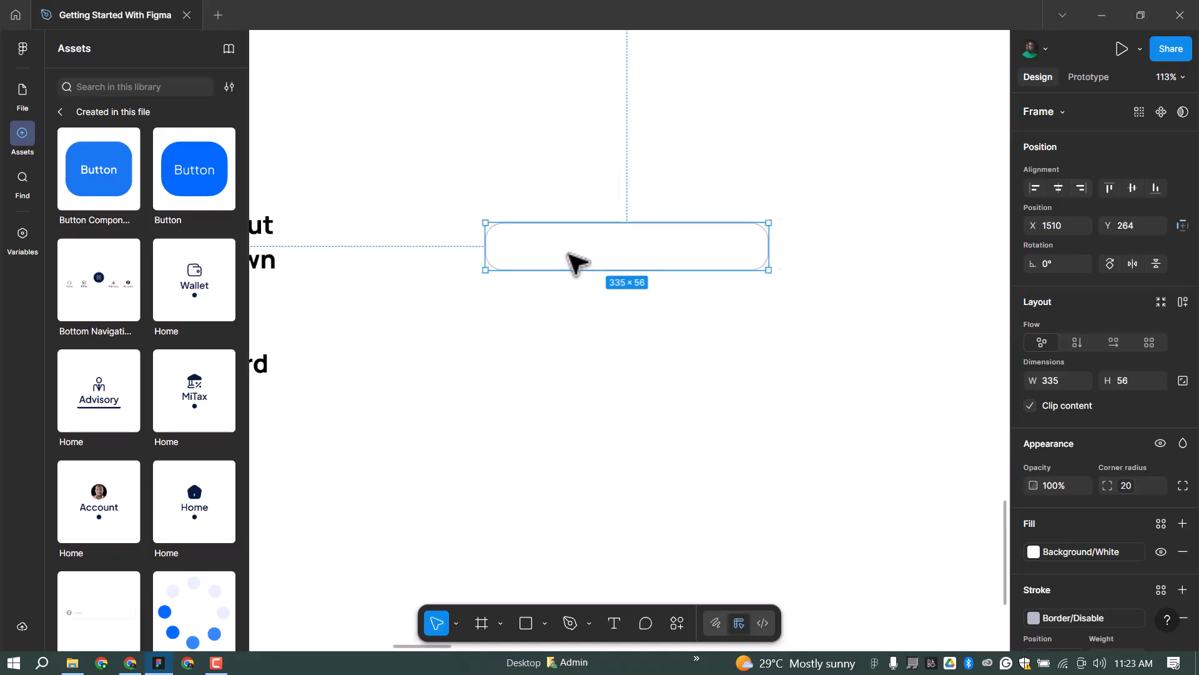
{"action": "scroll", "coordinate": [567, 263], "scroll_direction": "up", "scroll_amount": 1}
{"action": "scroll", "coordinate": [508, 228], "scroll_direction": "up", "scroll_amount": 2}
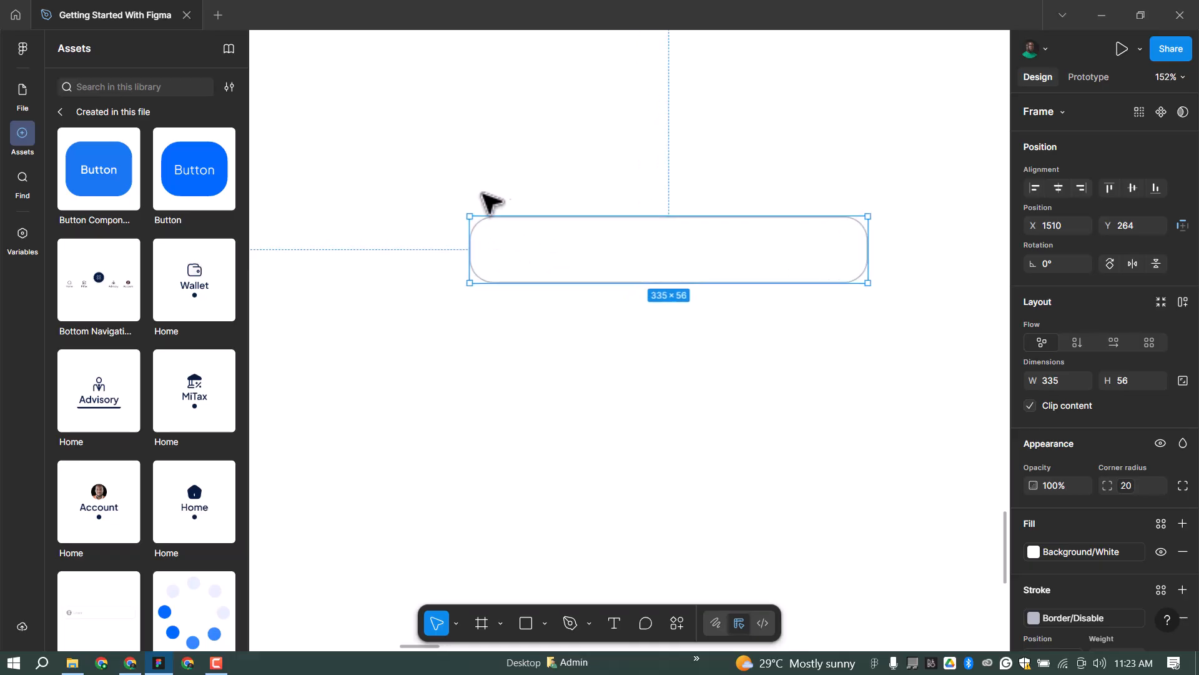
{"action": "left_click", "coordinate": [613, 624]}
{"action": "left_click", "coordinate": [530, 363]}
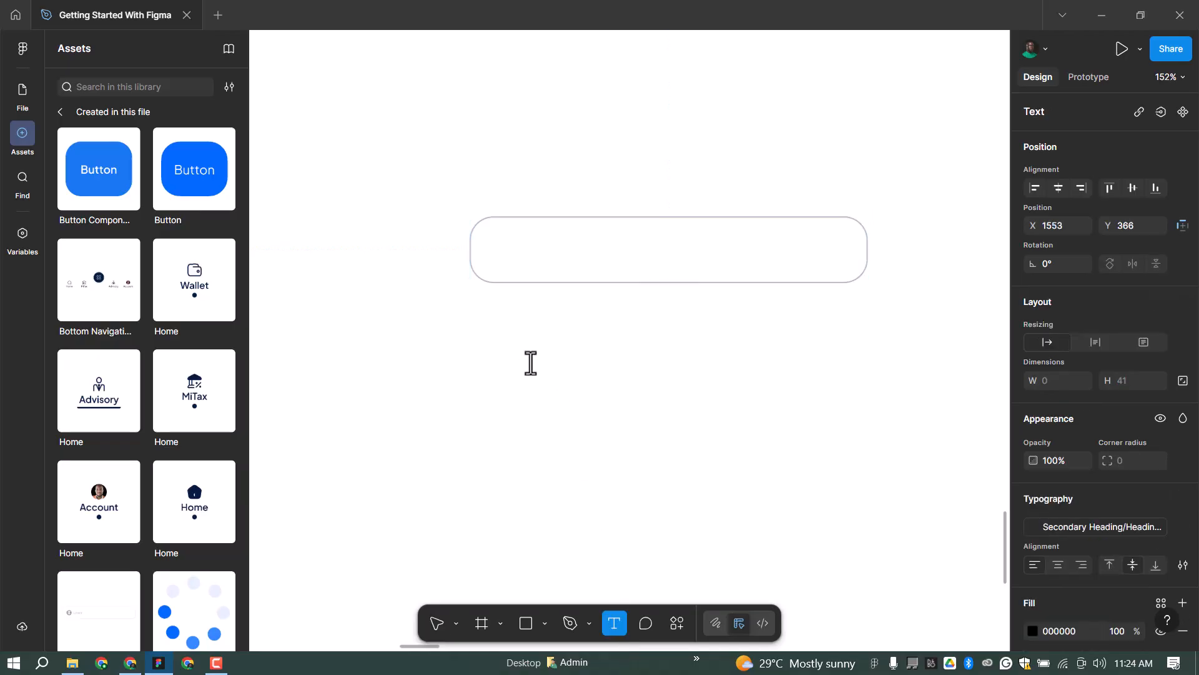
{"action": "type", "text": "Label"}
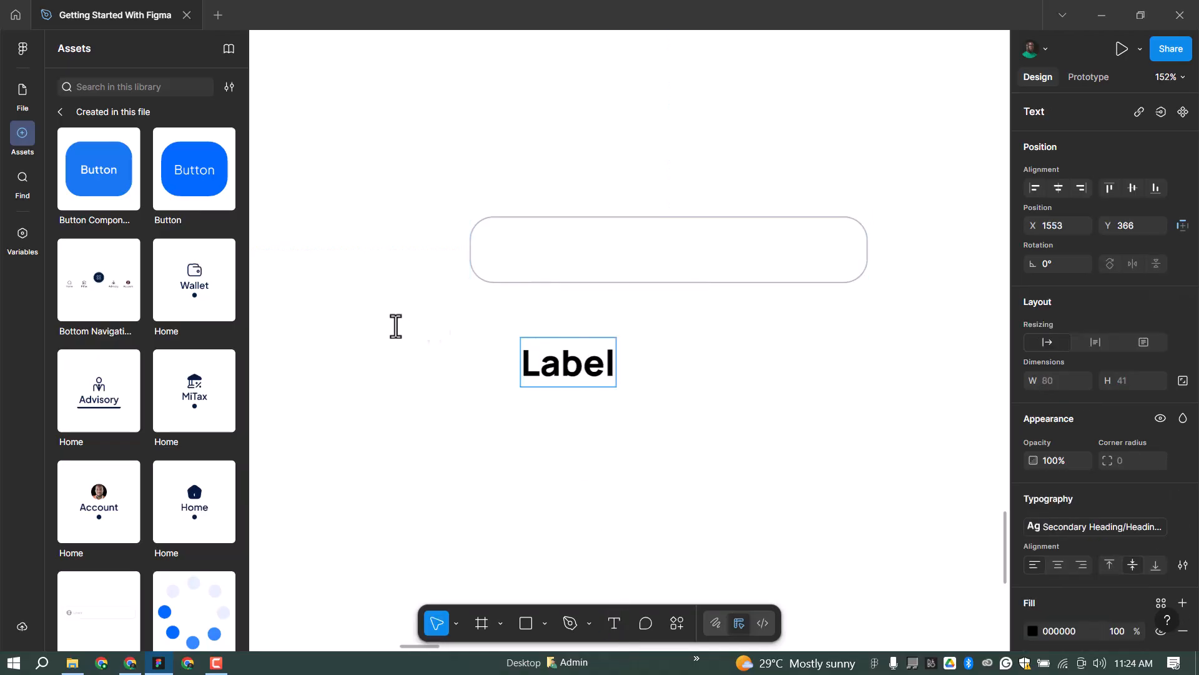
{"action": "key", "text": "Escape"}
{"action": "left_click", "coordinate": [1097, 524]}
{"action": "scroll", "coordinate": [924, 531], "scroll_direction": "down", "scroll_amount": 5}
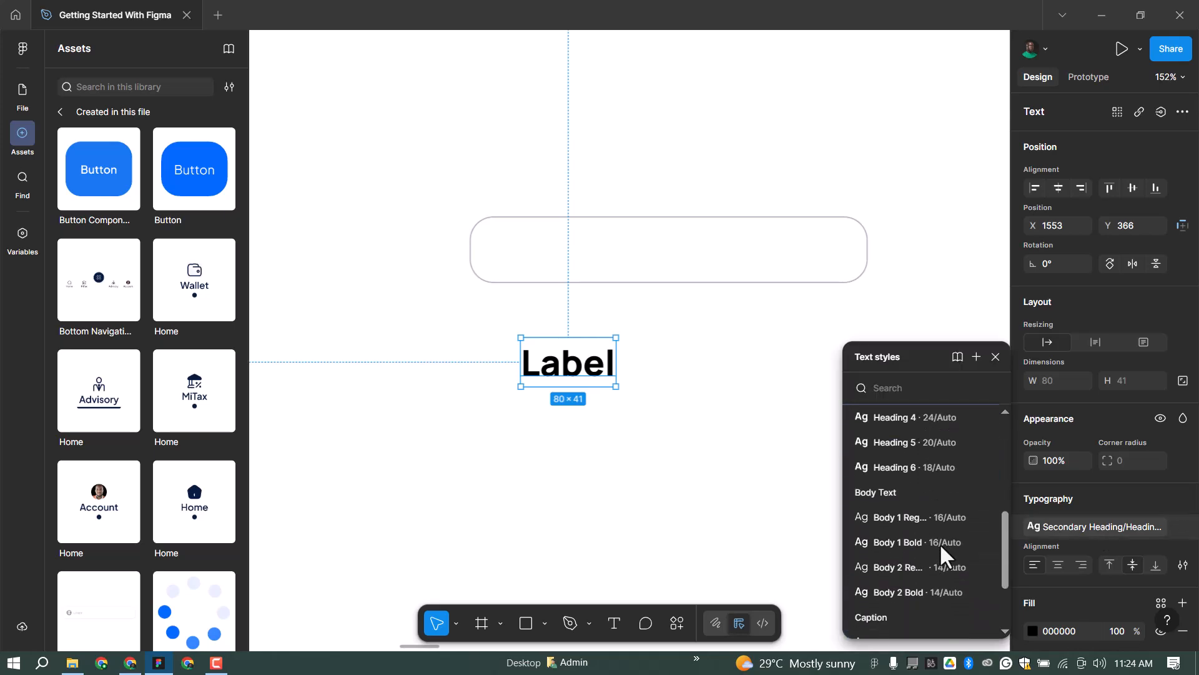
{"action": "scroll", "coordinate": [943, 557], "scroll_direction": "down", "scroll_amount": 3}
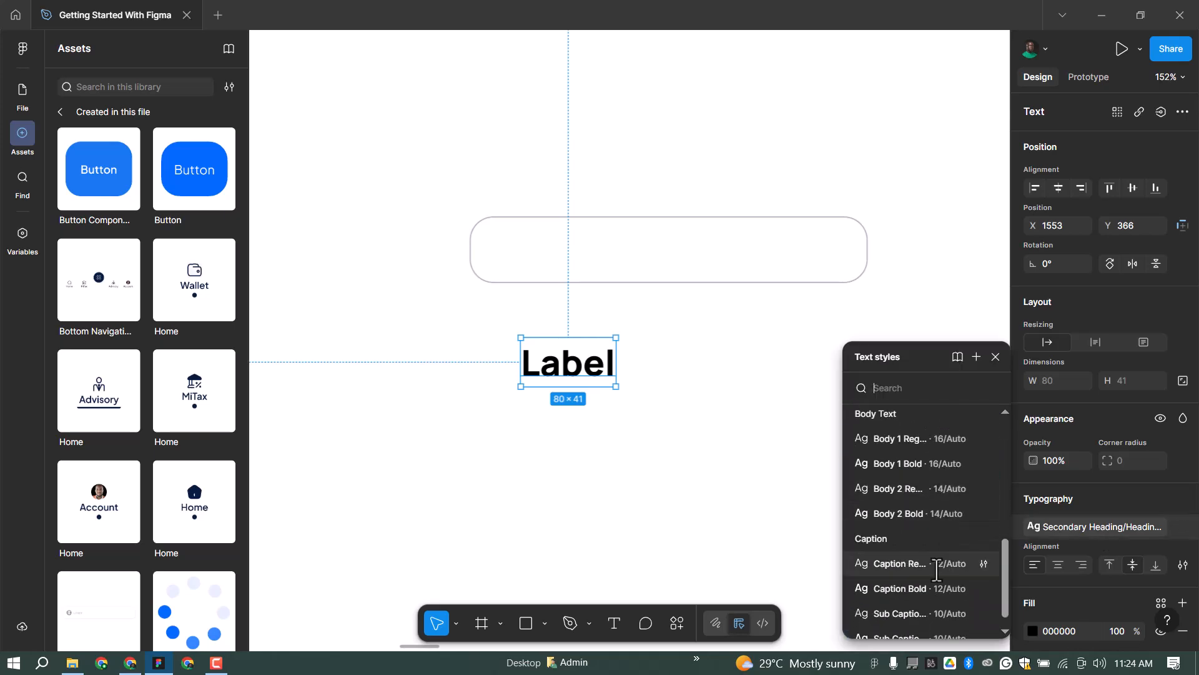
{"action": "left_click", "coordinate": [924, 563]}
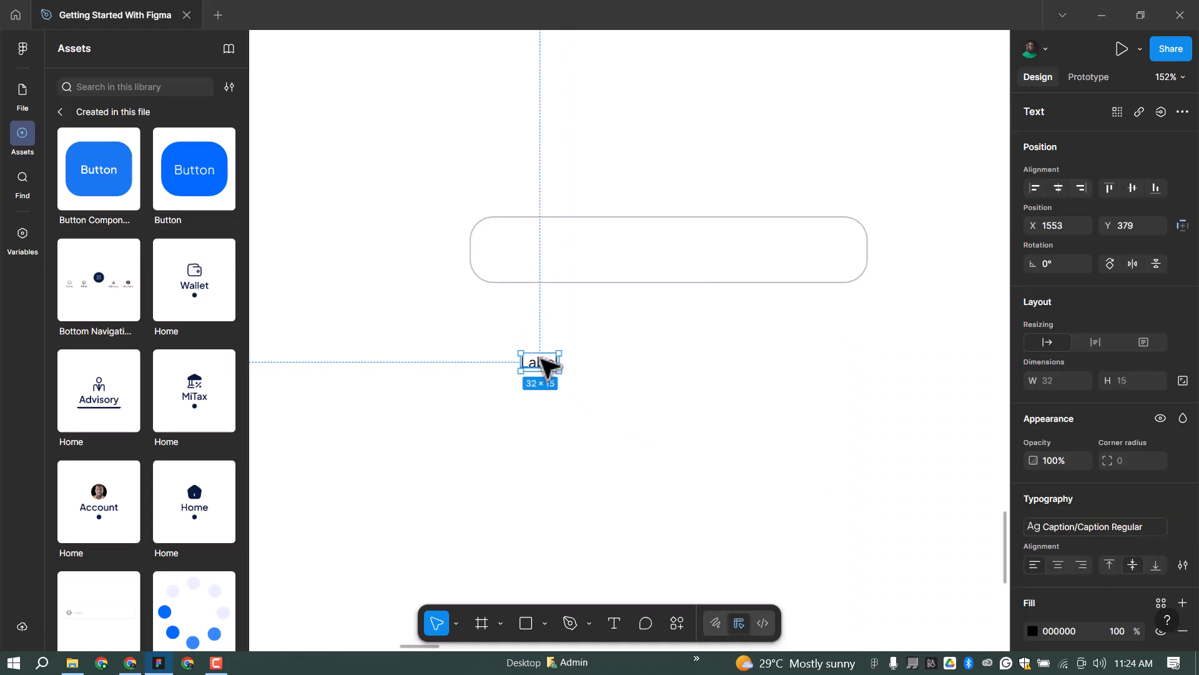
Duplicate the Label text just below it and retype it as 'Placeholder'.
{"action": "left_click_drag", "start_coordinate": [545, 365], "coordinate": [546, 392]}
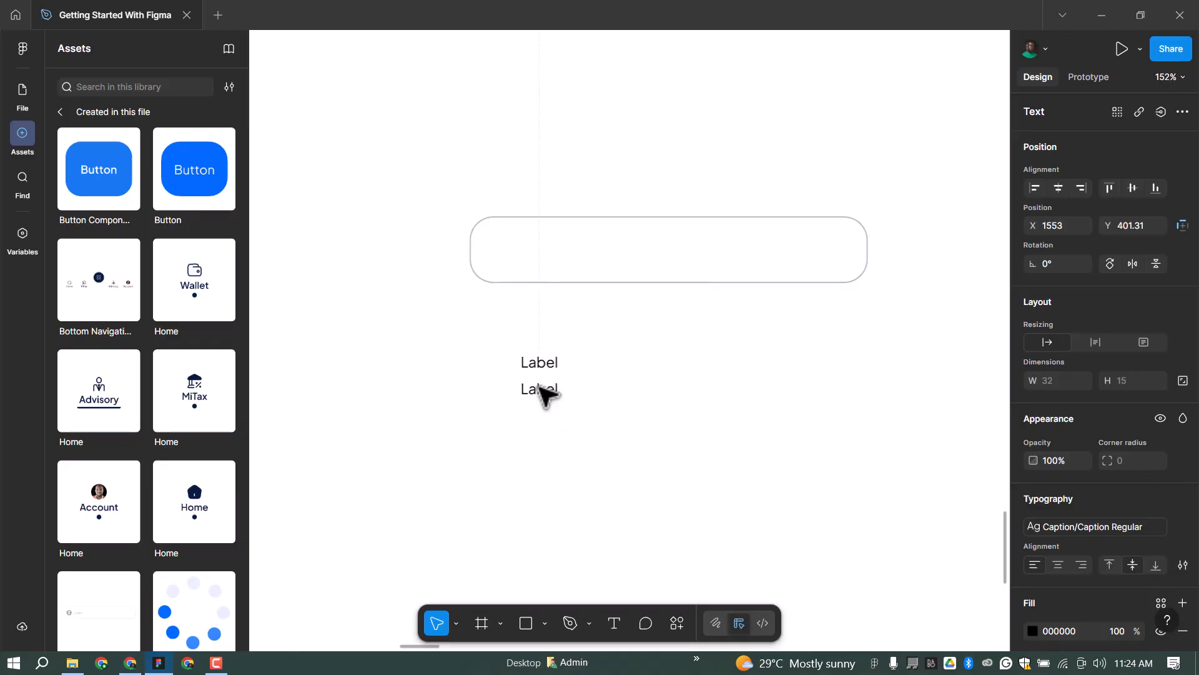
{"action": "key", "text": "Return"}
{"action": "type", "text": "Input"}
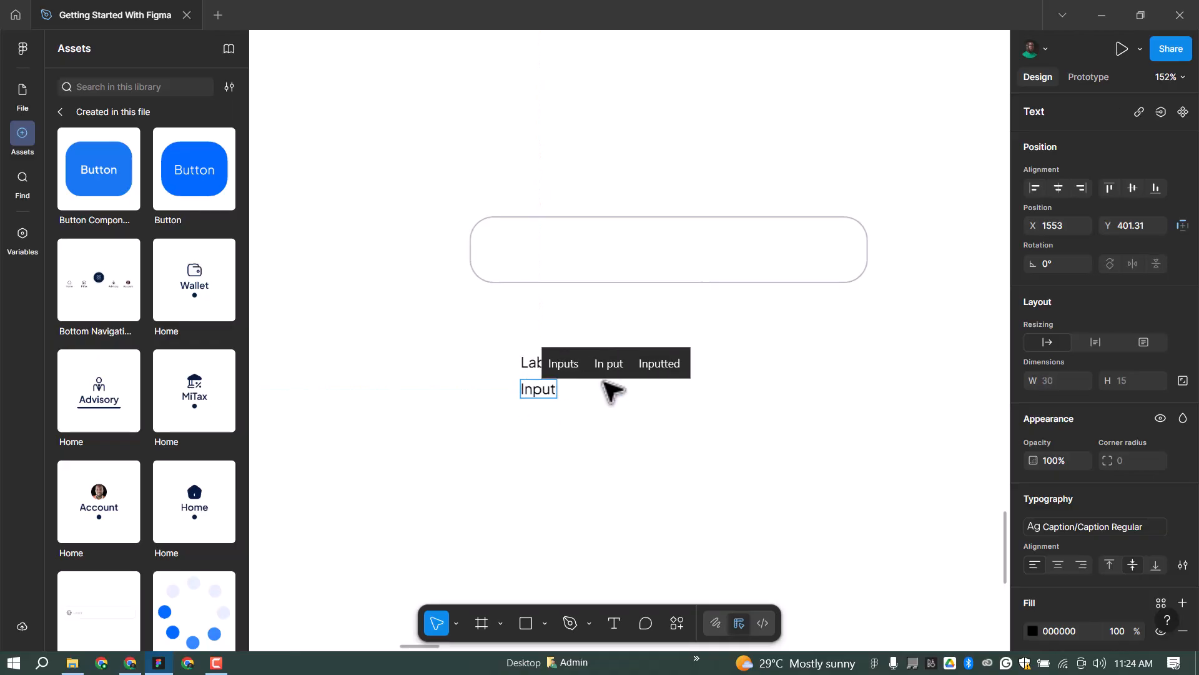
{"action": "key", "text": "ctrl+a"}
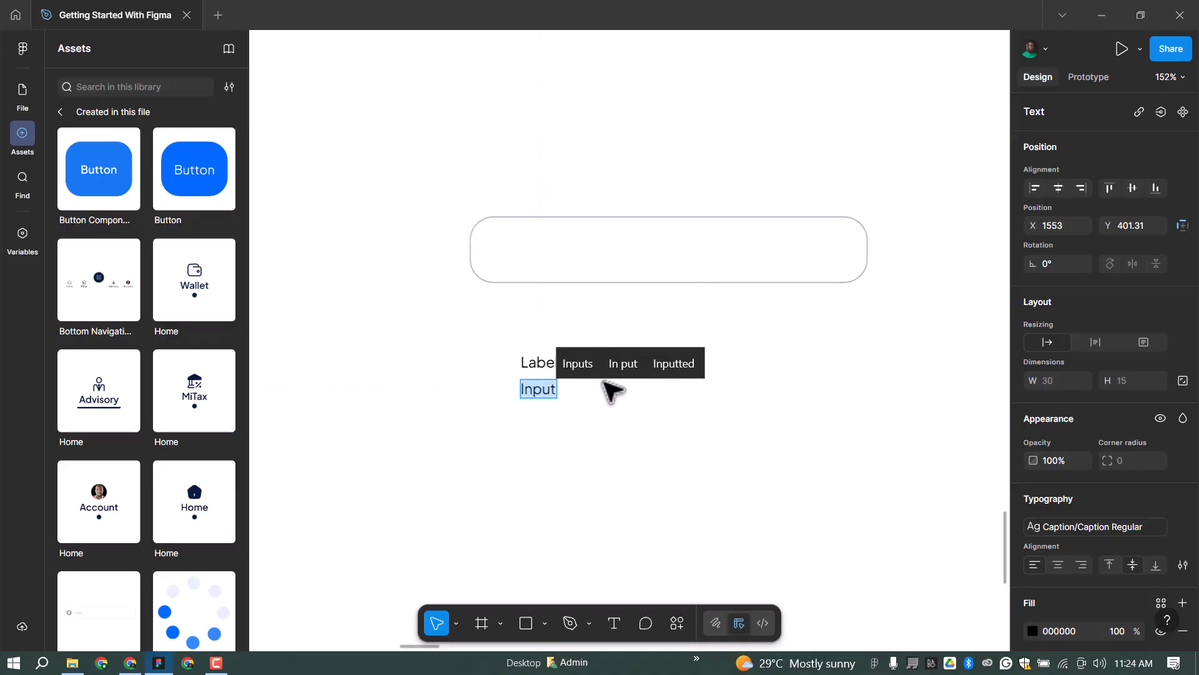
{"action": "type", "text": "Placeh"}
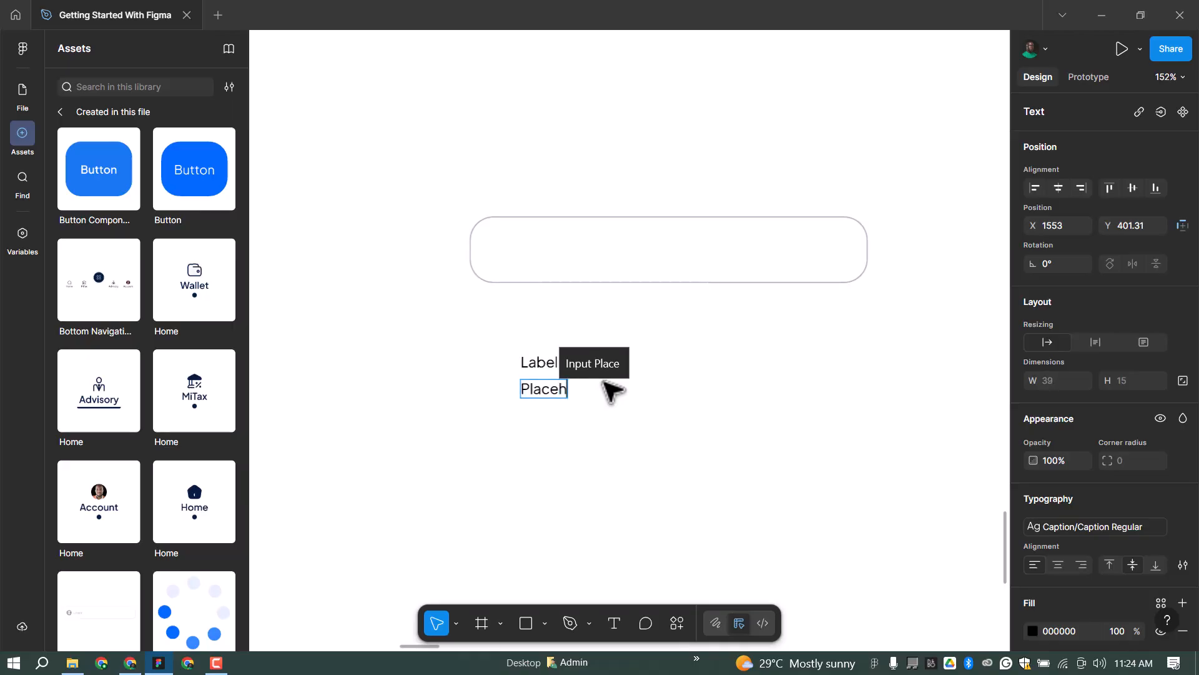
{"action": "type", "text": "older"}
{"action": "key", "text": "Escape"}
Stack both texts in an auto-layout group with 6 spacing and move it into the rounded box.
{"action": "left_click", "coordinate": [542, 368], "text": "shift"}
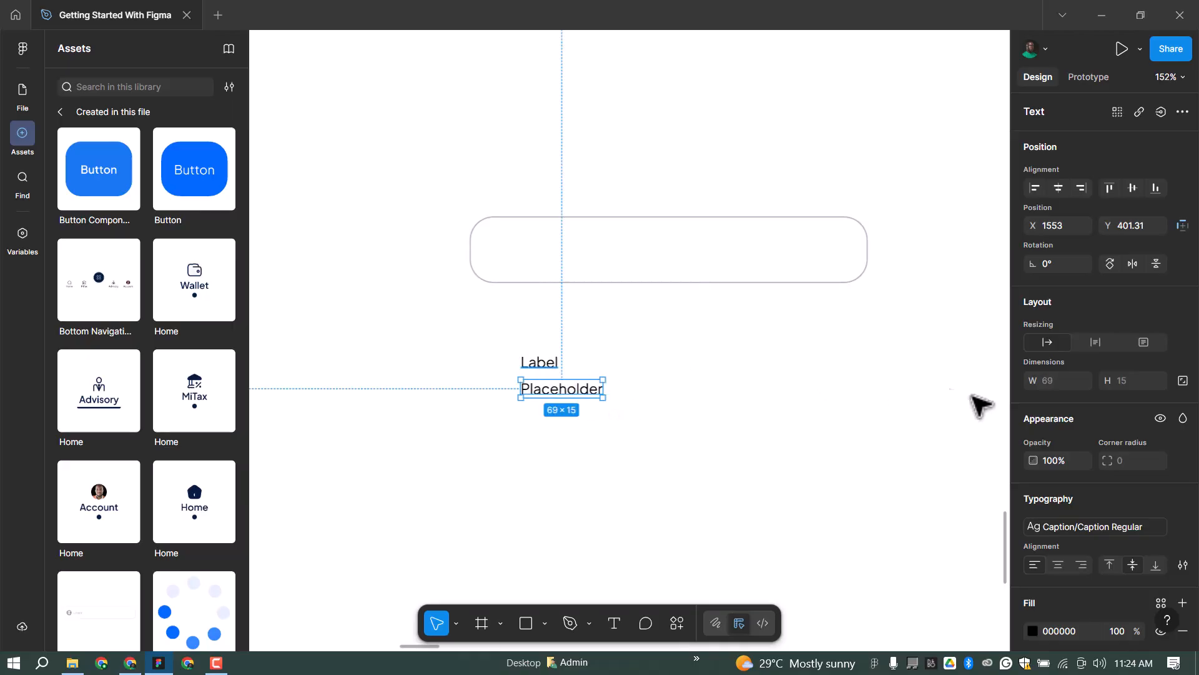
{"action": "key", "text": "BackSpace"}
{"action": "type", "text": "6"}
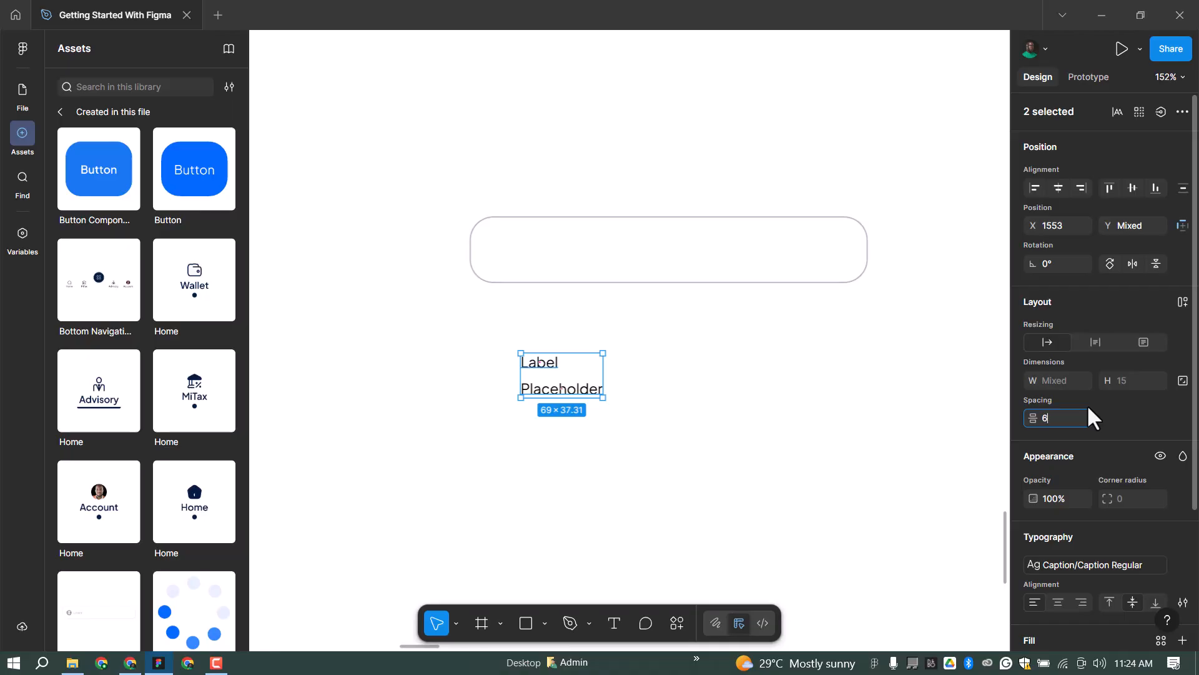
{"action": "key", "text": "Return"}
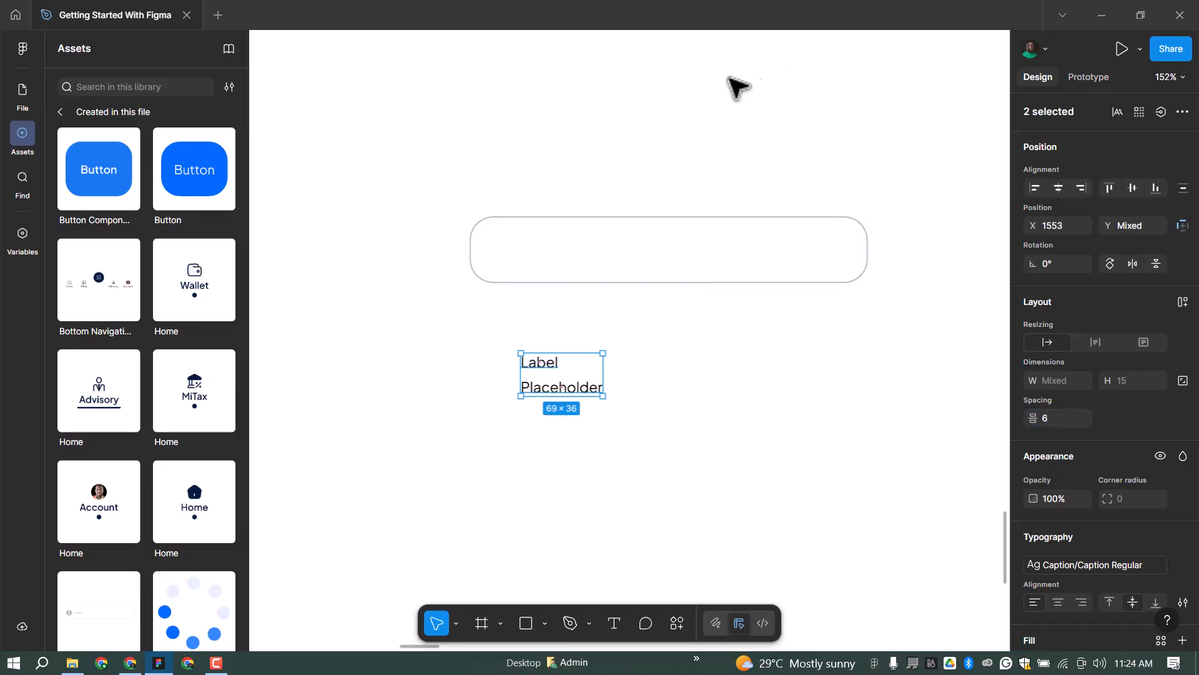
{"action": "key", "text": "shift+a"}
{"action": "left_click_drag", "start_coordinate": [568, 381], "coordinate": [647, 249]}
Set the text group's width to 300 and centre it horizontally in the box.
{"action": "left_click", "coordinate": [1055, 380]}
{"action": "type", "text": "290"}
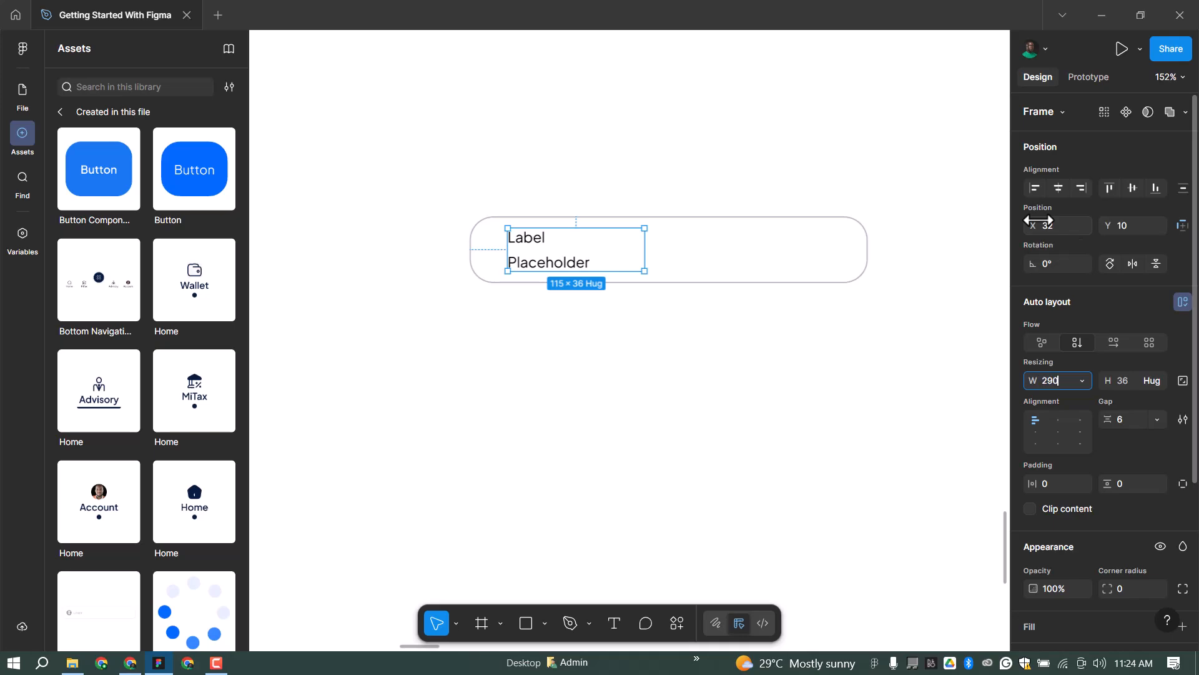
{"action": "key", "text": "Return"}
{"action": "left_click", "coordinate": [1059, 188]}
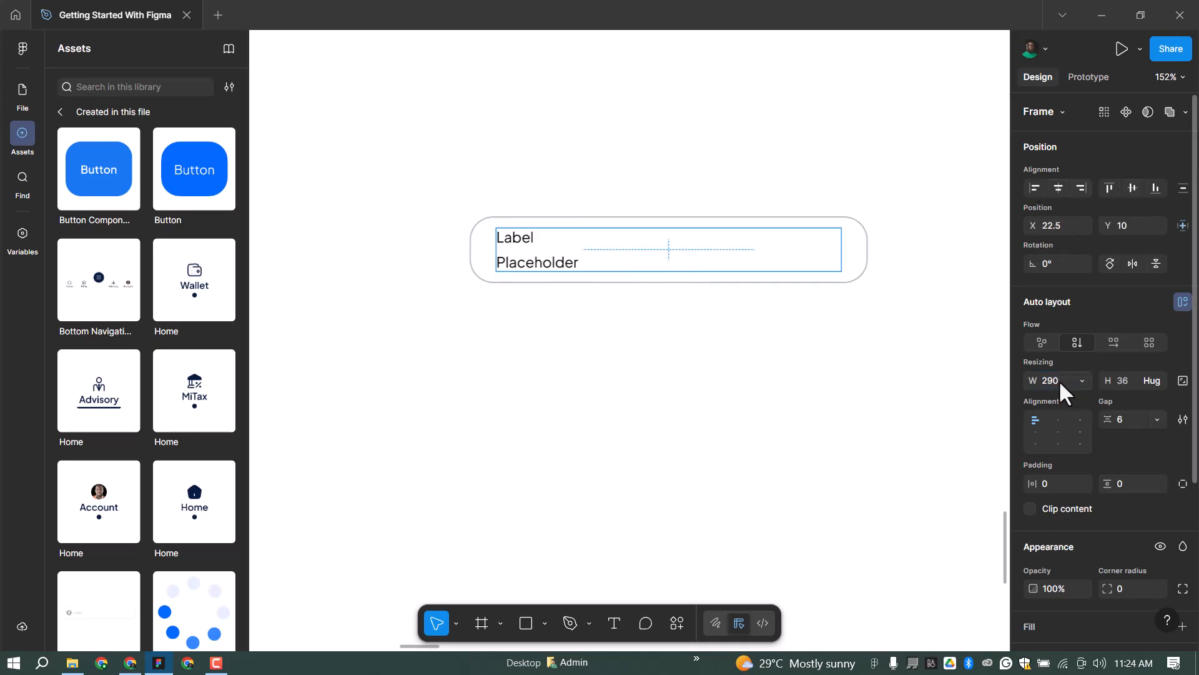
{"action": "type", "text": "300"}
{"action": "key", "text": "Return"}
{"action": "left_click", "coordinate": [1058, 188]}
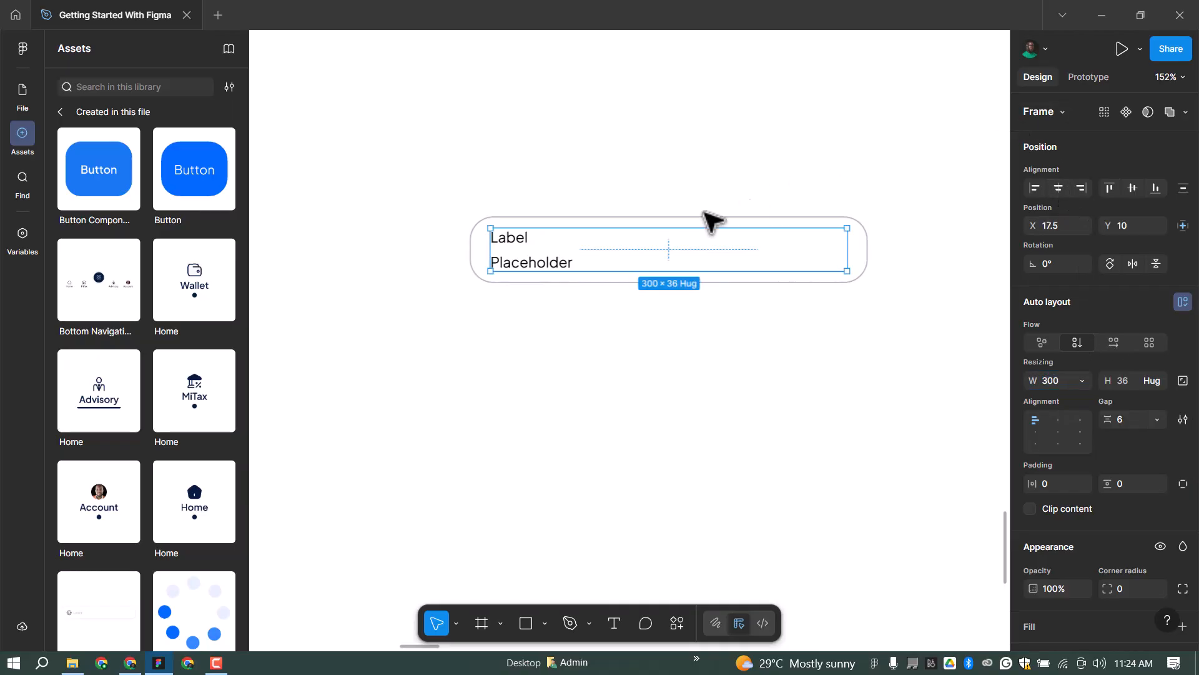
Colour the Label text Content/Black and the Placeholder text Content/Disable.
{"action": "double_click", "coordinate": [565, 238]}
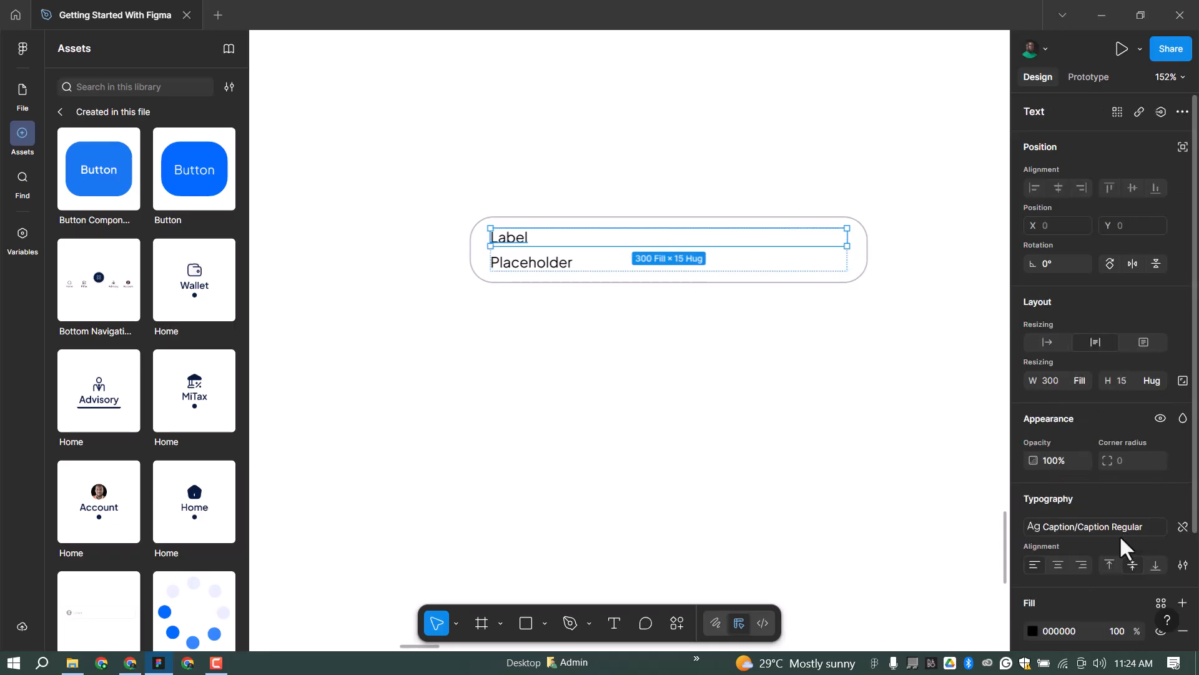
{"action": "scroll", "coordinate": [1143, 575], "scroll_direction": "down", "scroll_amount": 2}
{"action": "left_click", "coordinate": [1163, 523]}
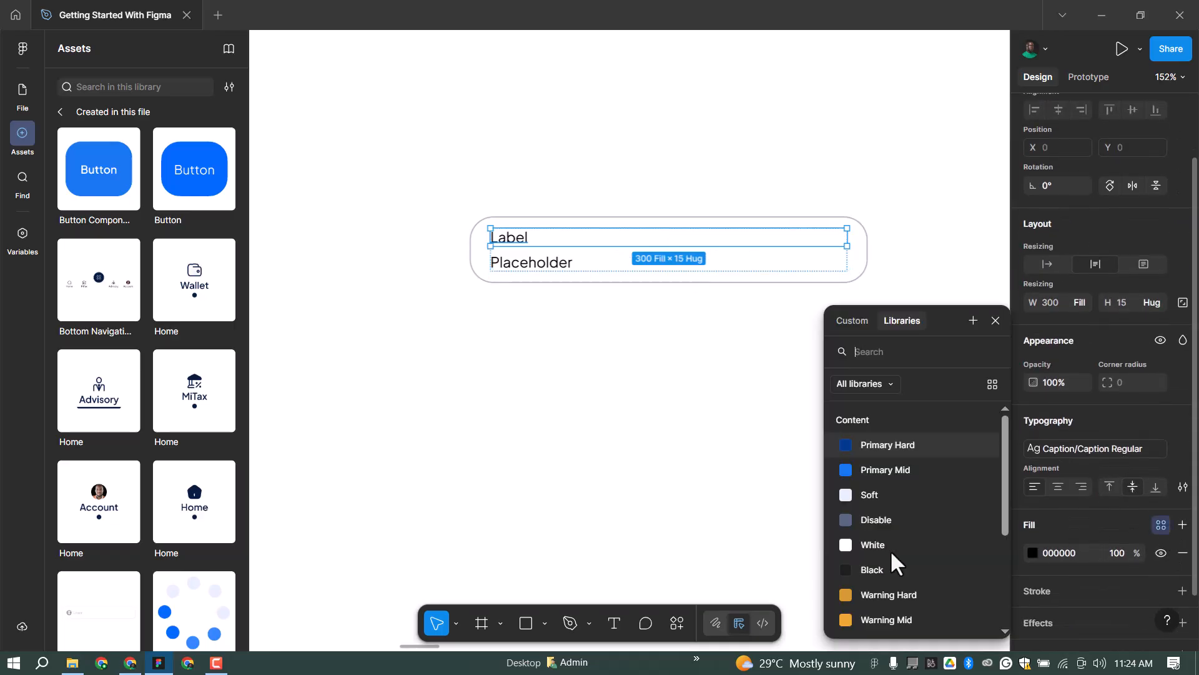
{"action": "left_click", "coordinate": [920, 568]}
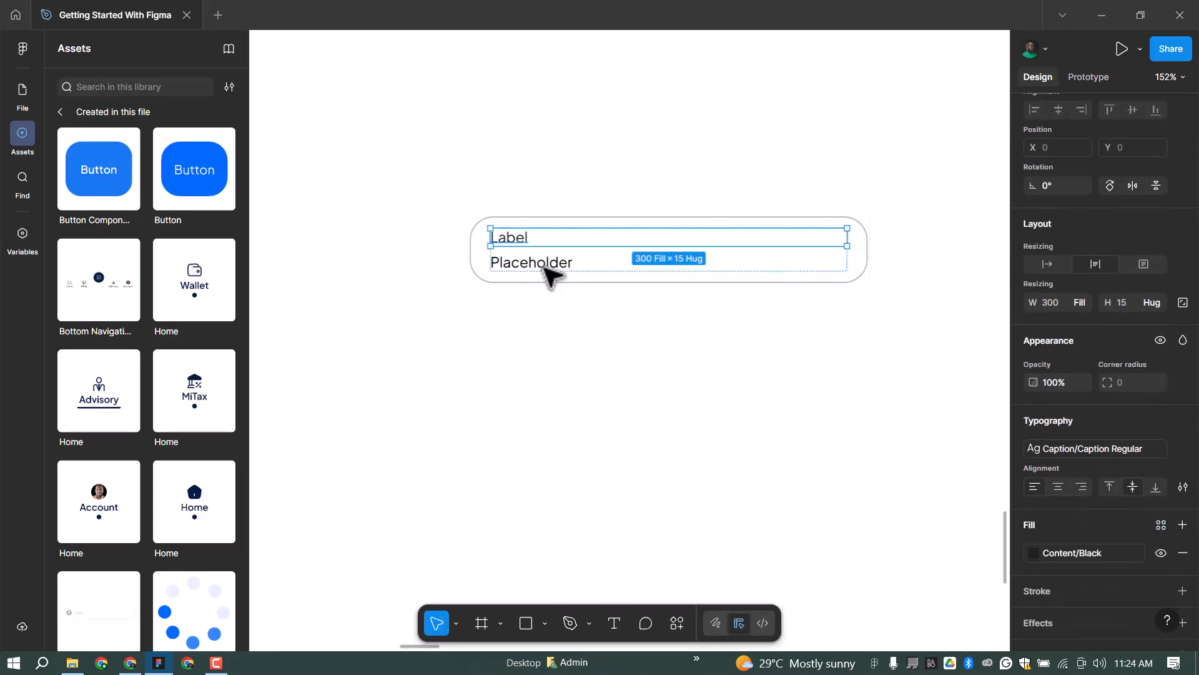
{"action": "key", "text": "Tab"}
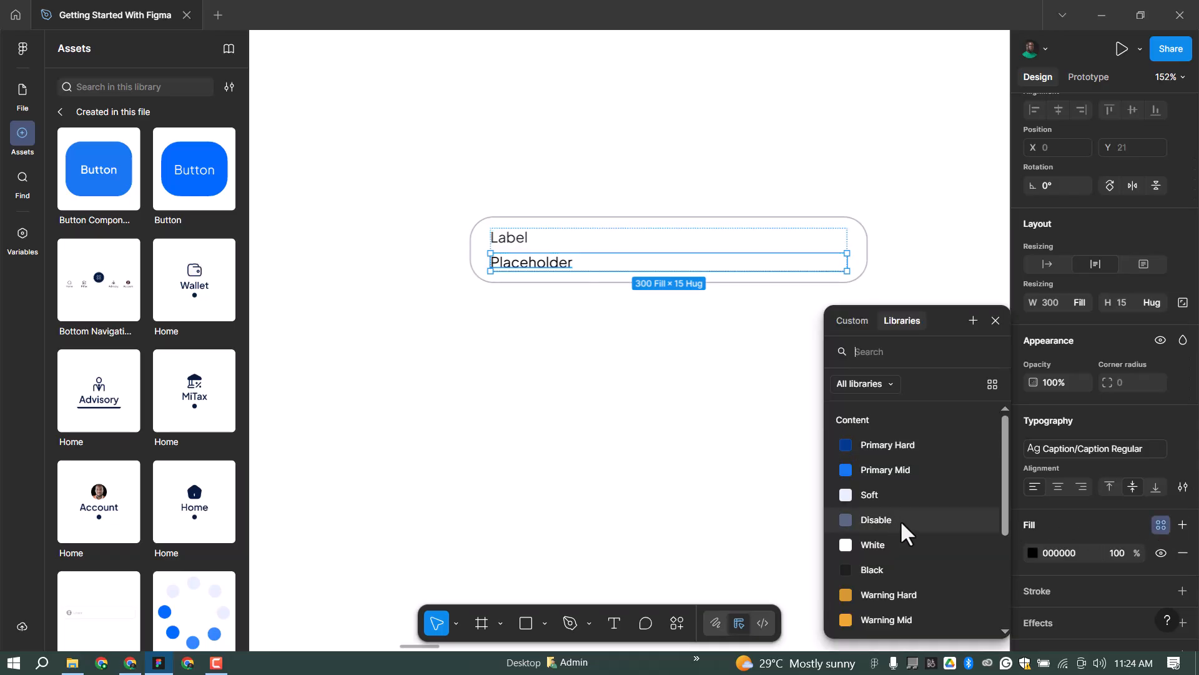
{"action": "left_click", "coordinate": [900, 519]}
{"action": "left_click", "coordinate": [691, 223]}
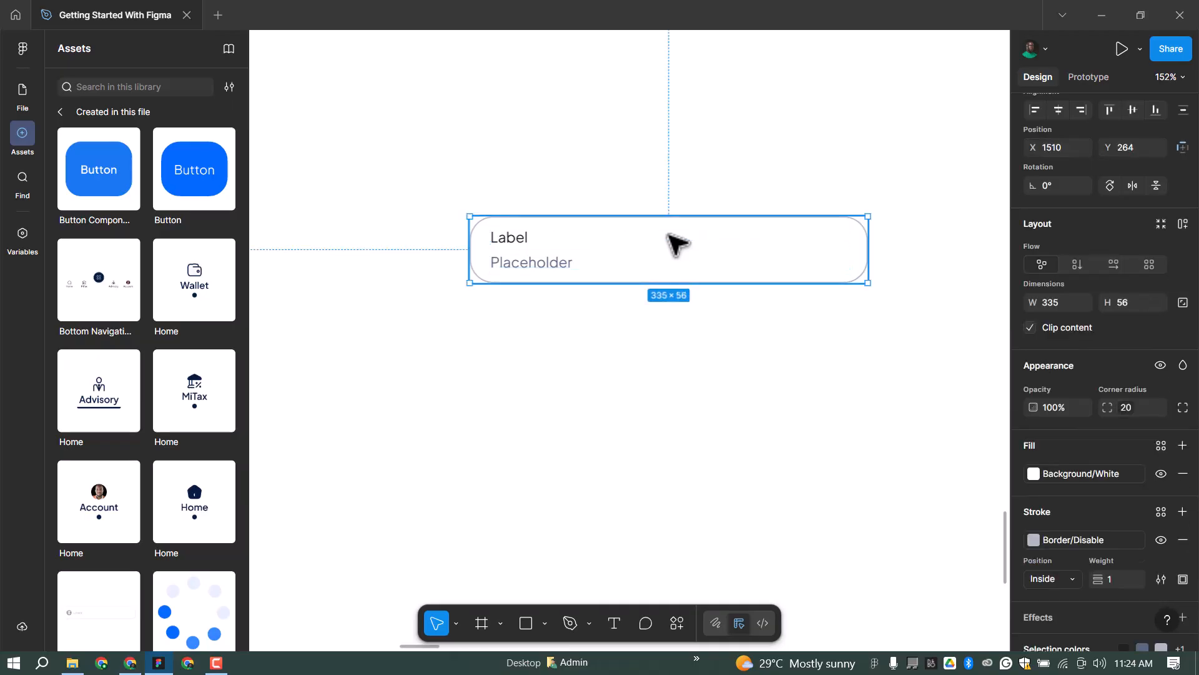
Duplicate the input box below and left-align the Label with the new box.
{"action": "left_click_drag", "start_coordinate": [648, 242], "coordinate": [527, 331]}
{"action": "left_click", "coordinate": [520, 382]}
{"action": "left_click", "coordinate": [625, 394], "text": "shift"}
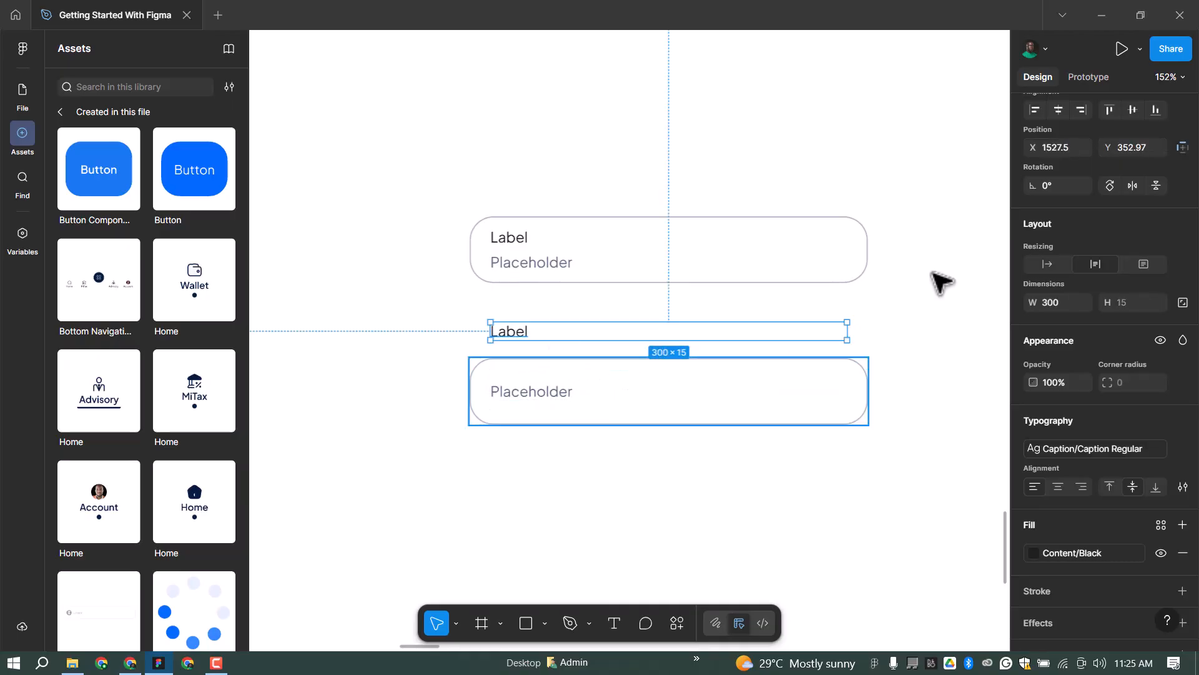
{"action": "left_click", "coordinate": [1034, 110]}
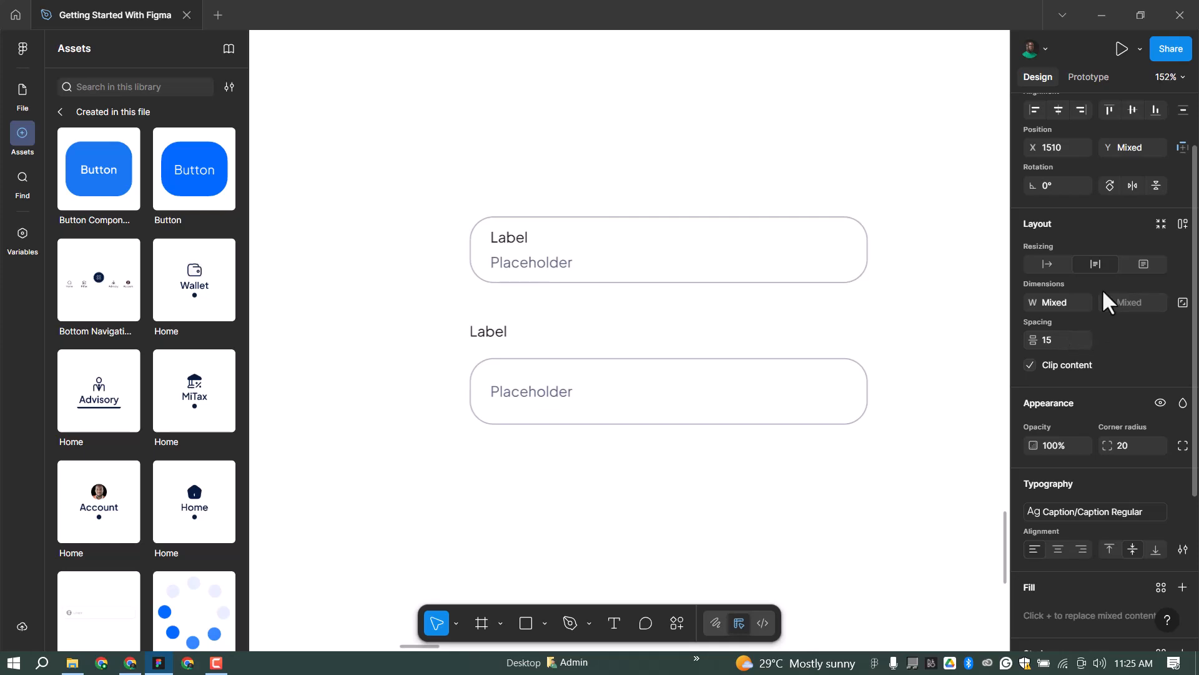
{"action": "key", "text": "8"}
{"action": "key", "text": "Return"}
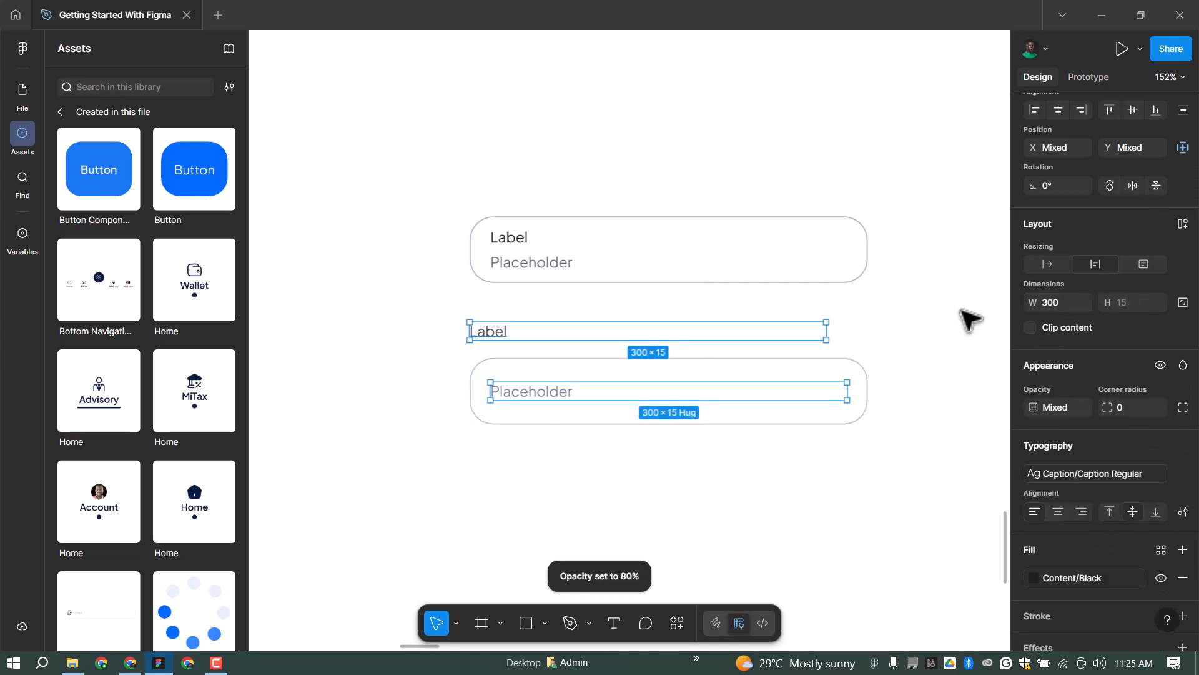
{"action": "left_click", "coordinate": [637, 354]}
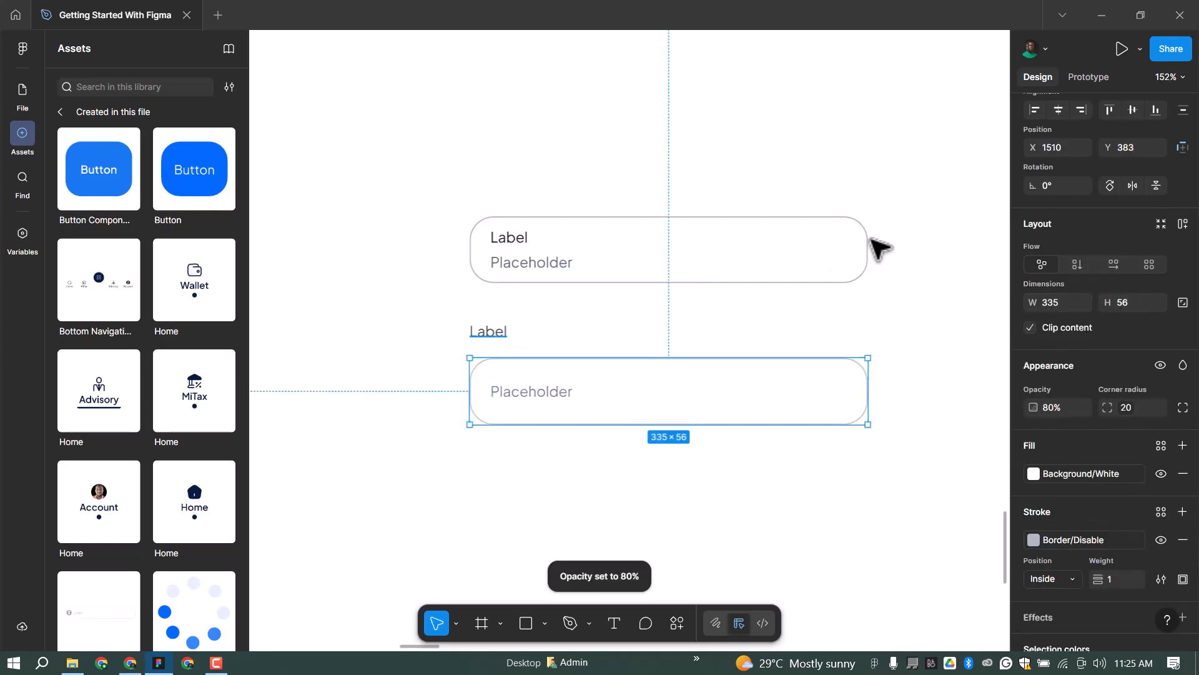
Wrap the Label and lower box in a vertical auto-layout frame with an 8 gap.
{"action": "left_click", "coordinate": [1056, 338]}
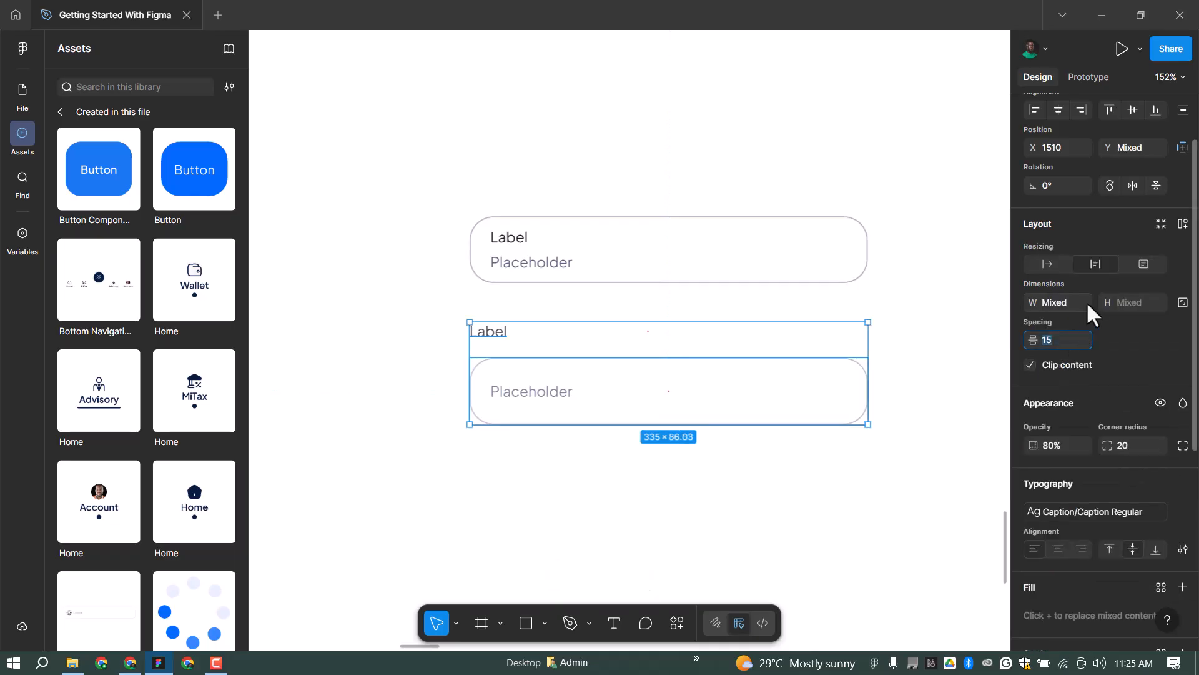
{"action": "type", "text": "8"}
{"action": "key", "text": "Return"}
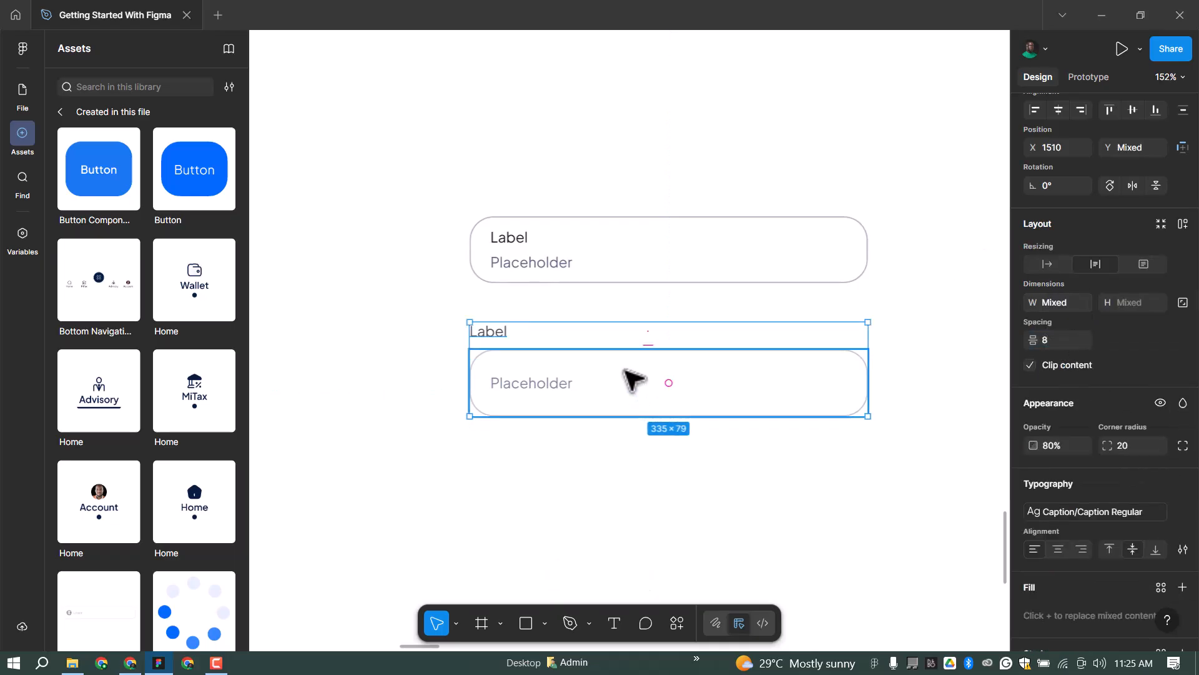
{"action": "key", "text": "shift+a"}
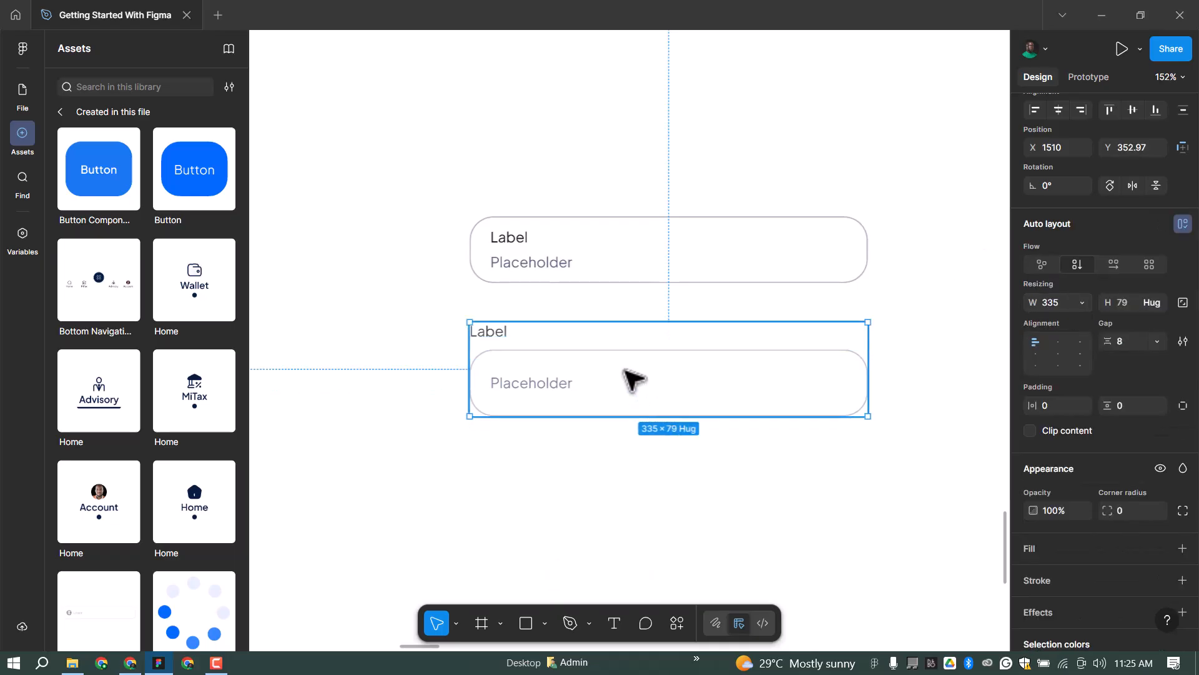
{"action": "left_click", "coordinate": [850, 242], "text": "shift"}
{"action": "scroll", "coordinate": [1053, 220], "scroll_direction": "up", "scroll_amount": 2}
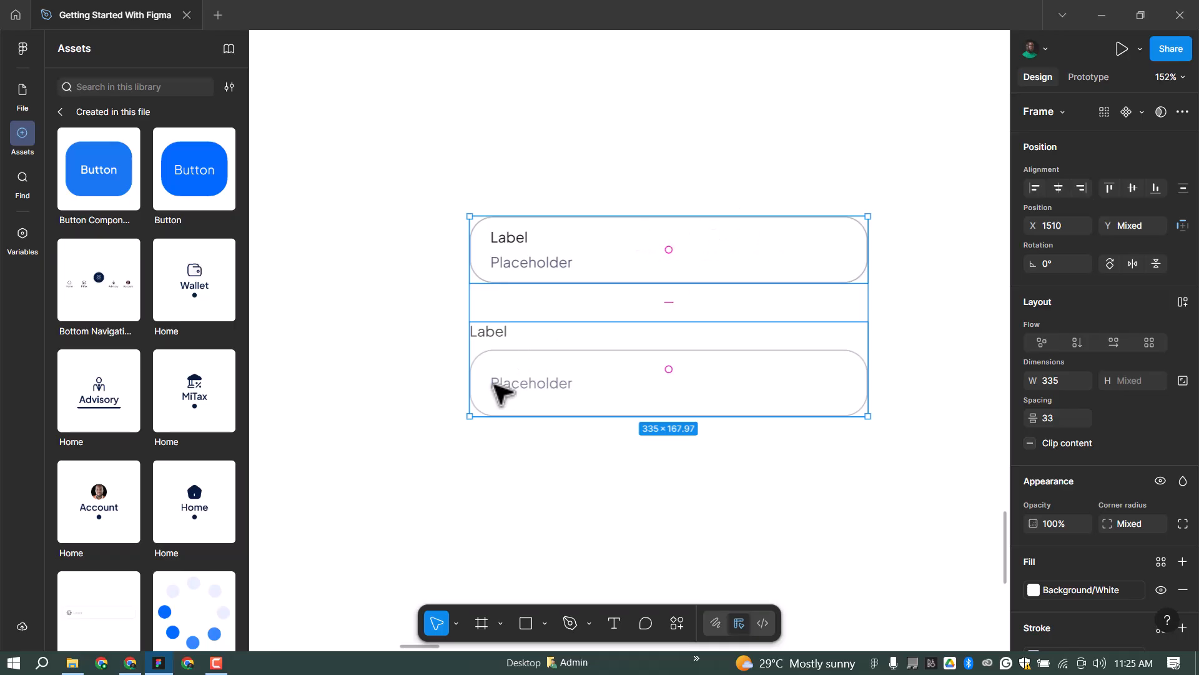
{"action": "left_click", "coordinate": [509, 343]}
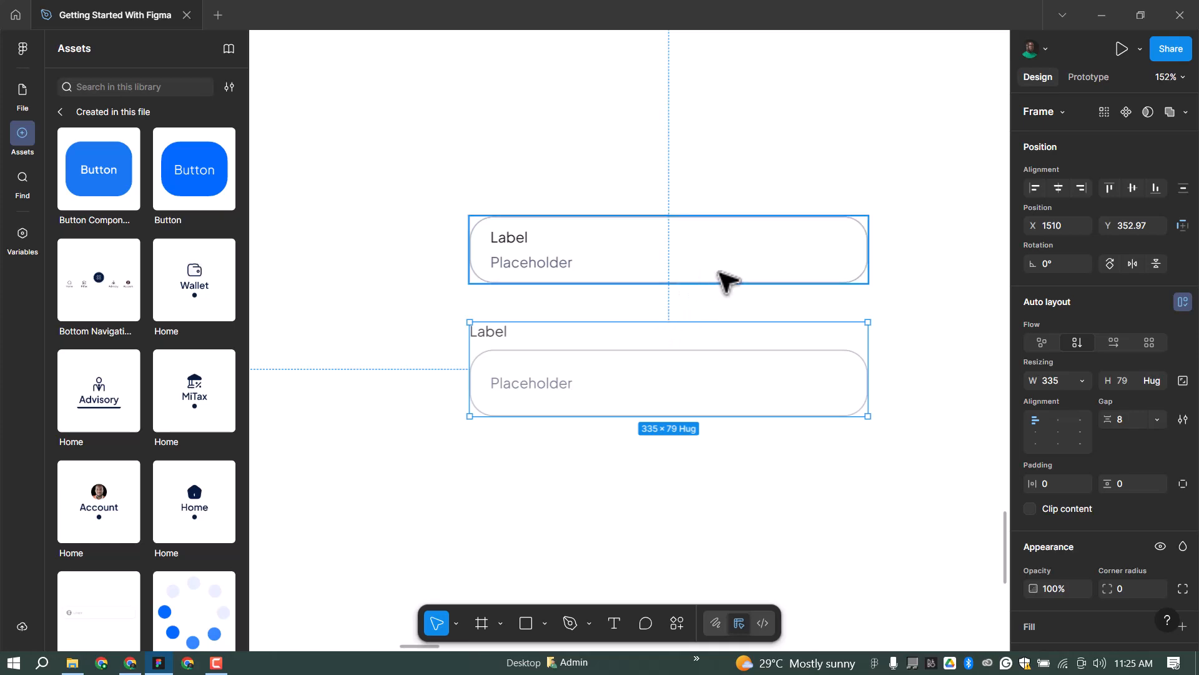
{"action": "scroll", "coordinate": [642, 294], "scroll_direction": "down", "scroll_amount": 5}
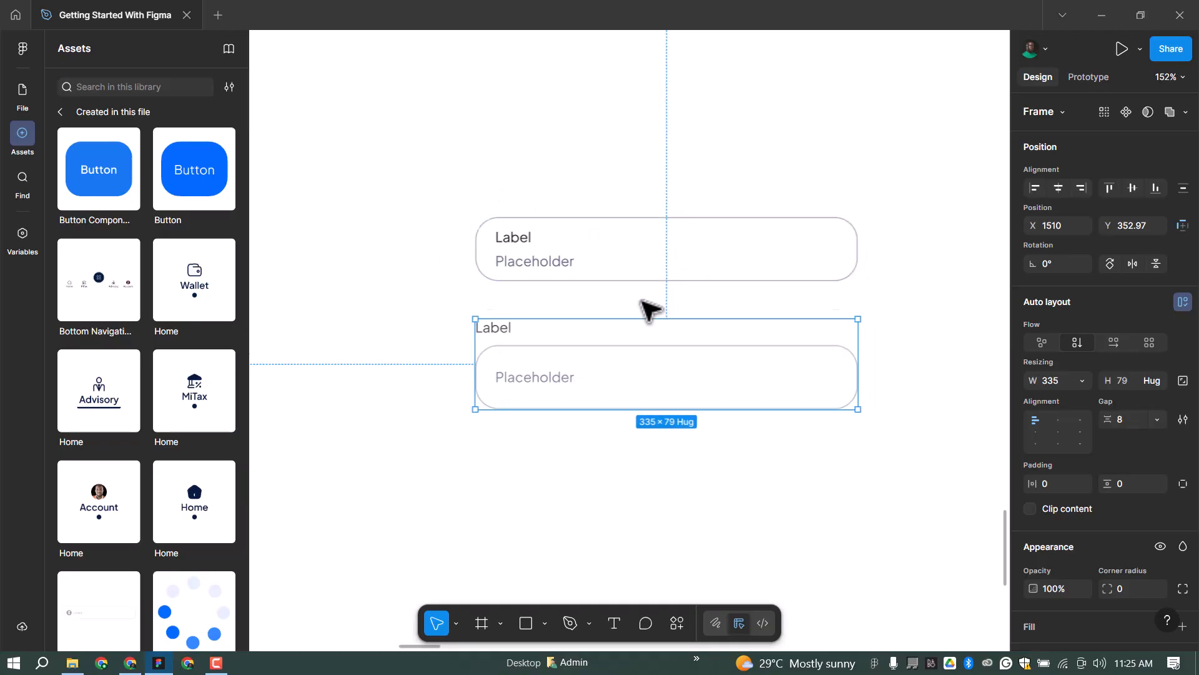
{"action": "left_click", "coordinate": [689, 244]}
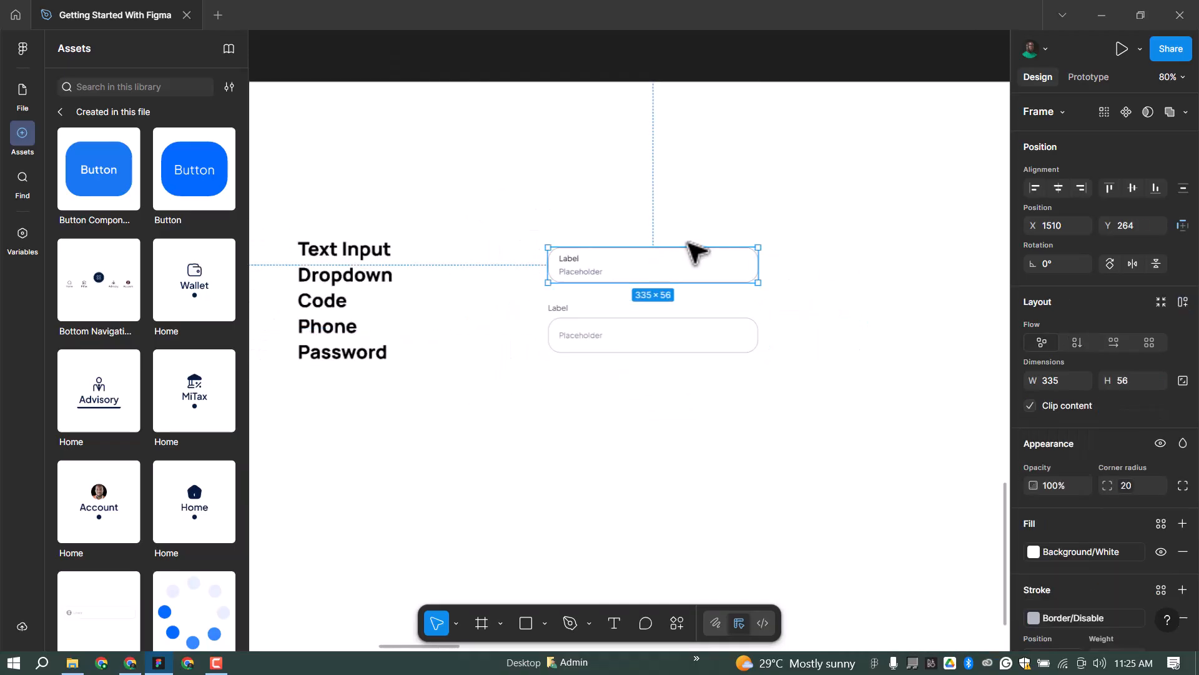
Delete the old input and move the labelled input up into its place.
{"action": "key", "text": "Delete"}
{"action": "left_click", "coordinate": [643, 339]}
{"action": "left_click_drag", "start_coordinate": [656, 284], "coordinate": [656, 276]}
{"action": "scroll", "coordinate": [611, 277], "scroll_direction": "up", "scroll_amount": 4}
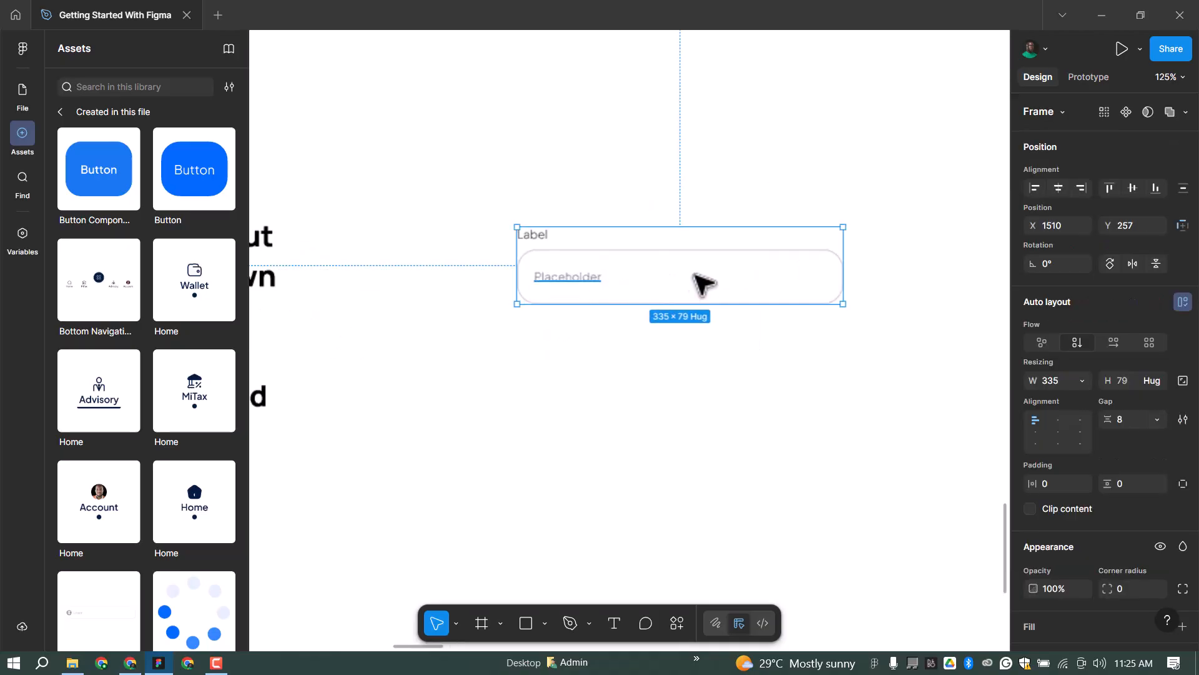
{"action": "double_click", "coordinate": [810, 275]}
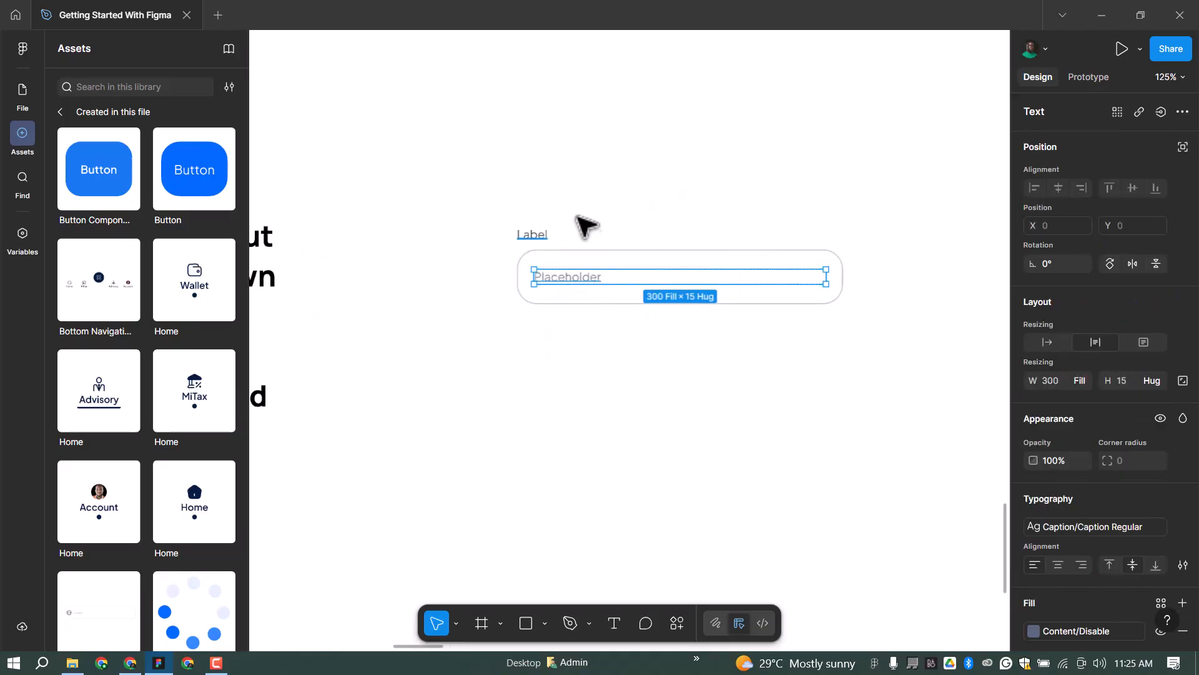
{"action": "left_click", "coordinate": [527, 229]}
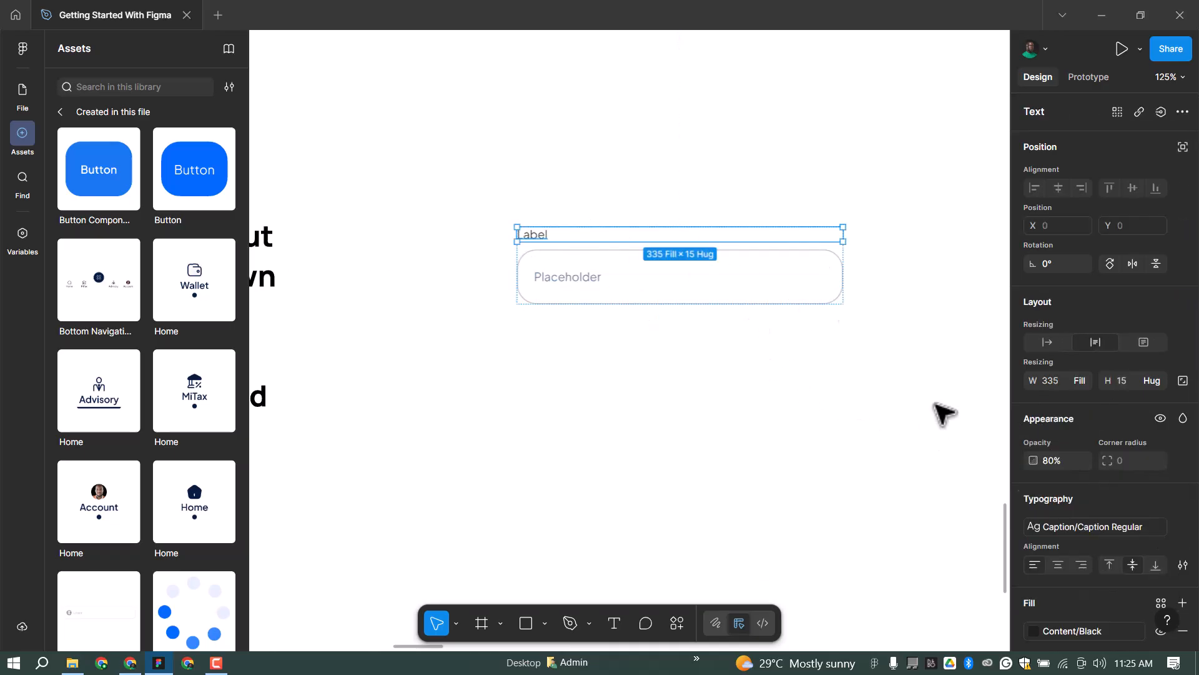
{"action": "scroll", "coordinate": [1096, 562], "scroll_direction": "down", "scroll_amount": 1}
{"action": "scroll", "coordinate": [1100, 566], "scroll_direction": "down", "scroll_amount": 1}
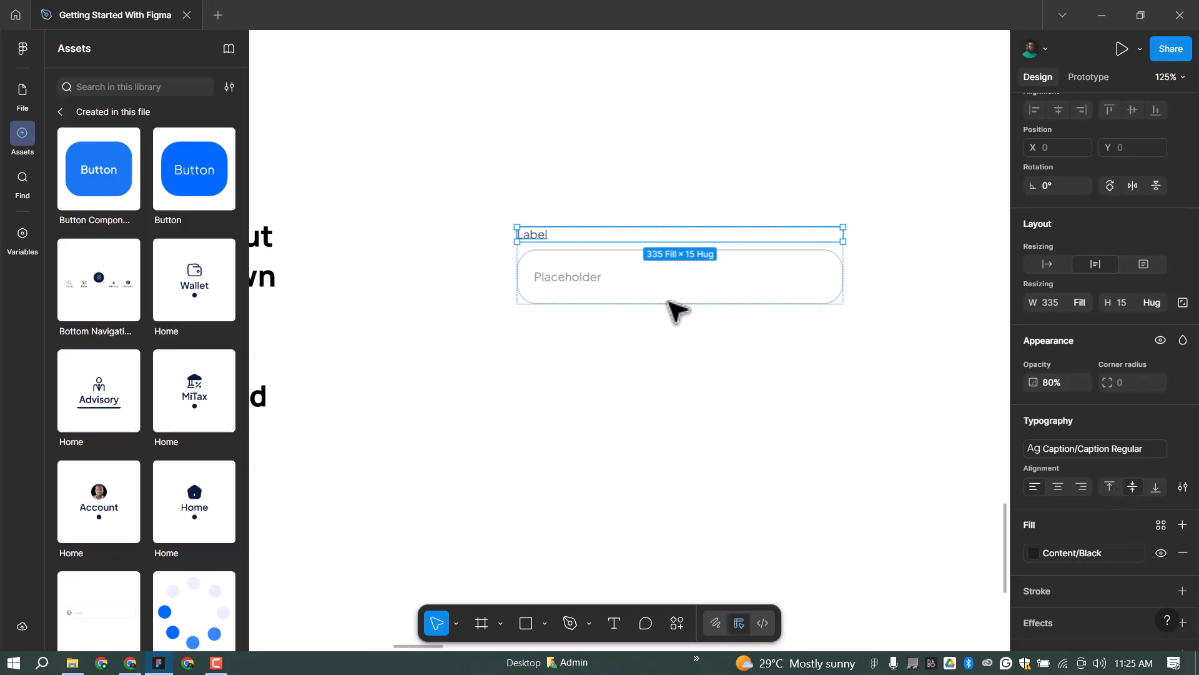
{"action": "scroll", "coordinate": [572, 259], "scroll_direction": "up", "scroll_amount": 1, "text": "ctrl"}
{"action": "scroll", "coordinate": [562, 253], "scroll_direction": "up", "scroll_amount": 2, "text": "ctrl"}
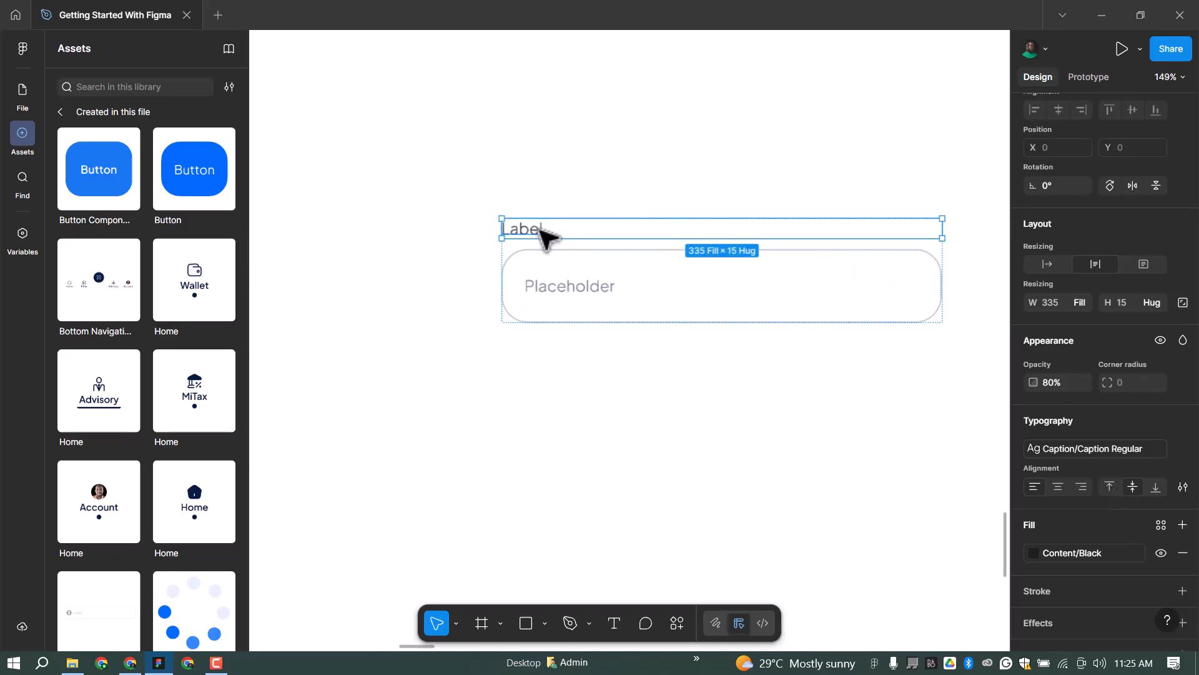
Paste the arrow icon into the box and lay its contents in a horizontal, vertically centred row.
{"action": "double_click", "coordinate": [592, 294]}
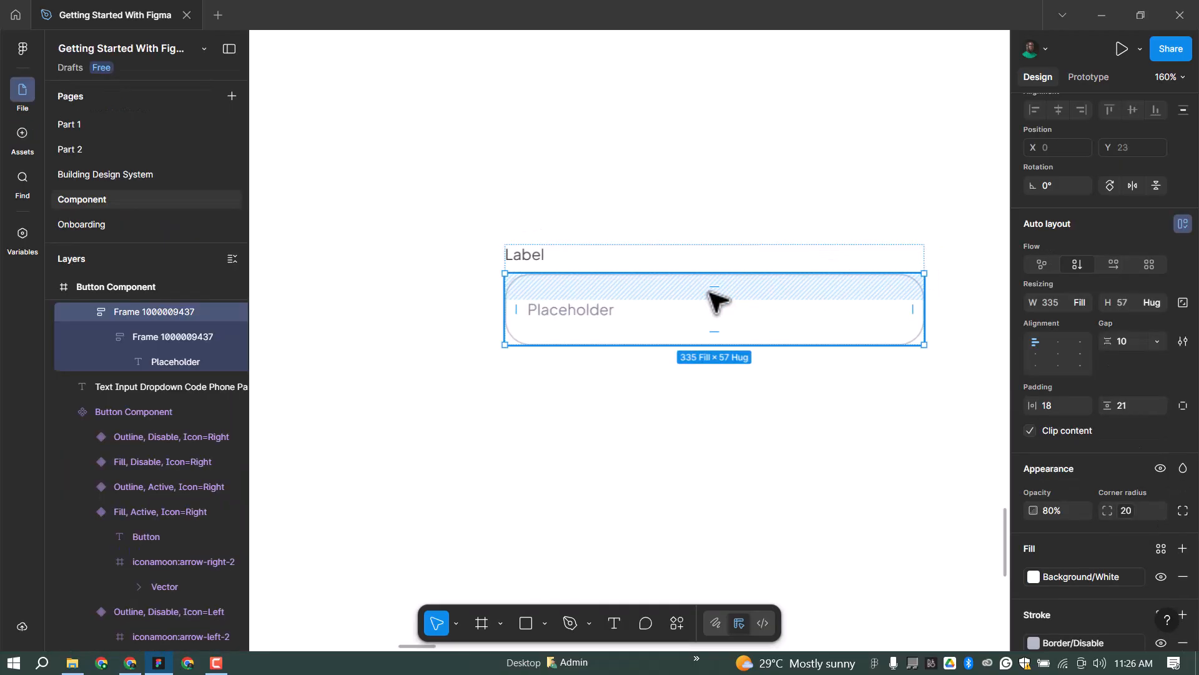
{"action": "key", "text": "ctrl+v"}
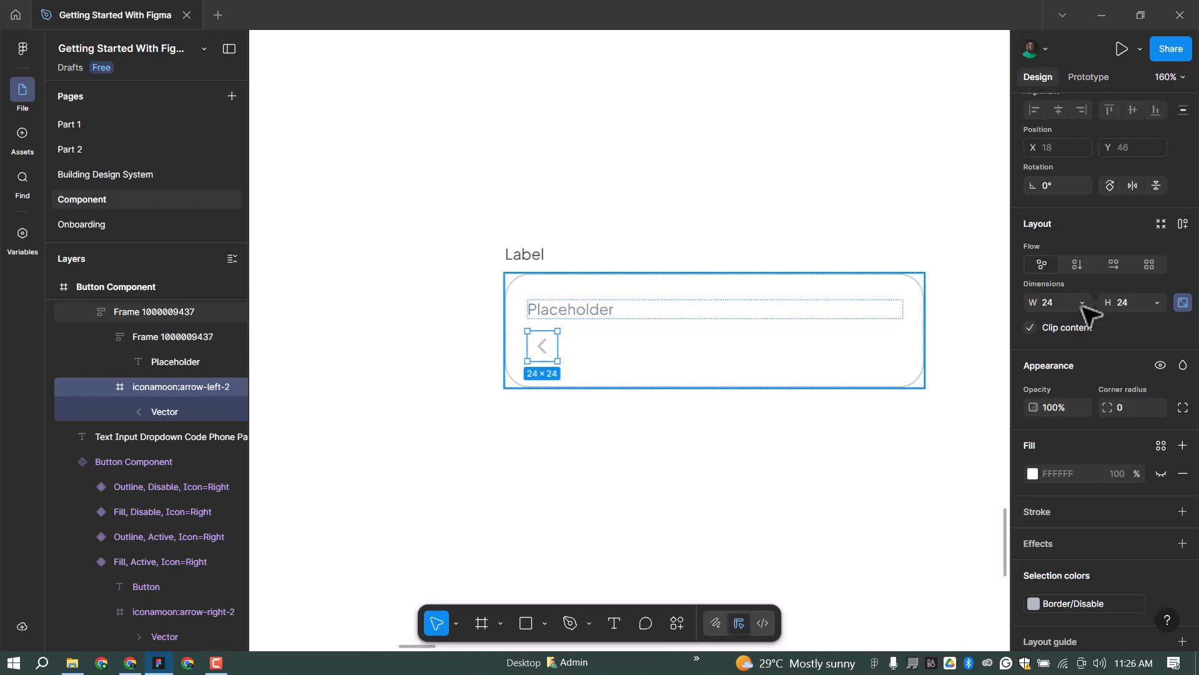
{"action": "key", "text": "Escape"}
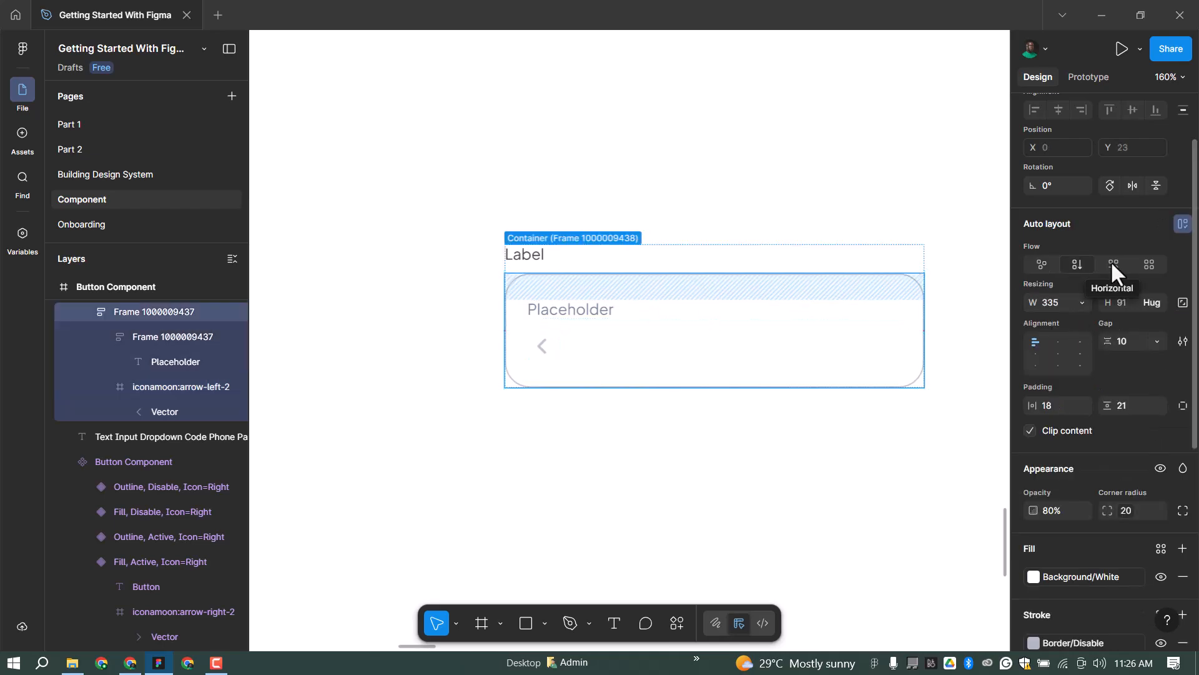
{"action": "left_click", "coordinate": [1112, 262]}
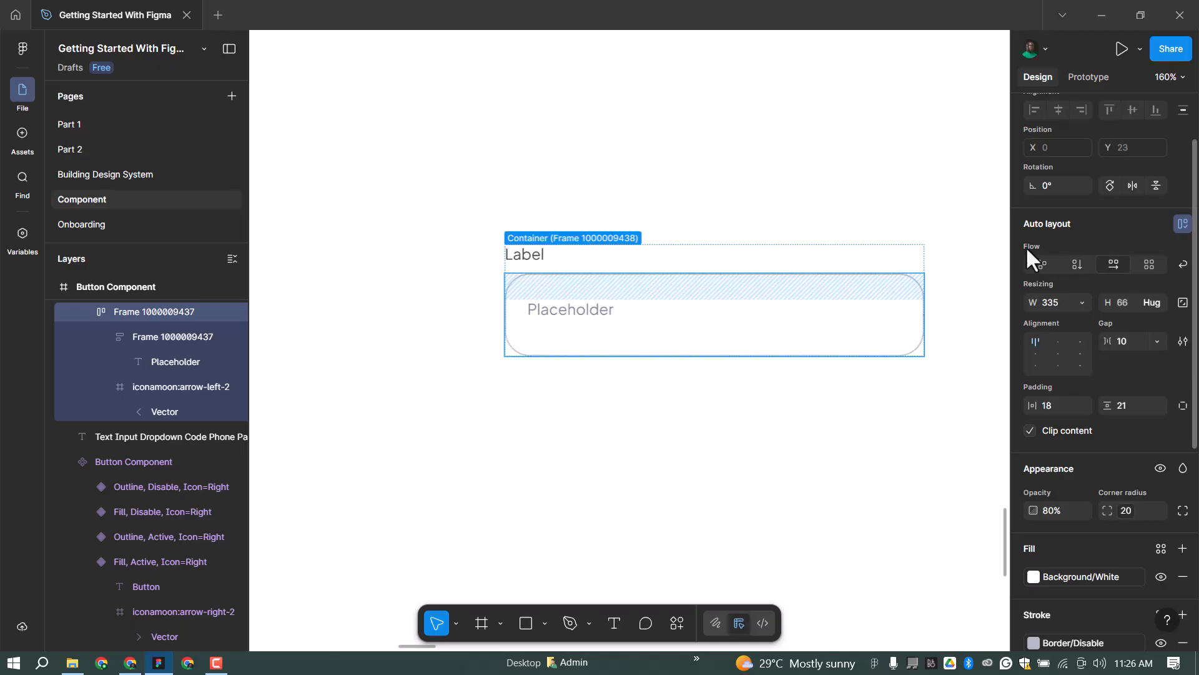
{"action": "left_click", "coordinate": [1034, 353]}
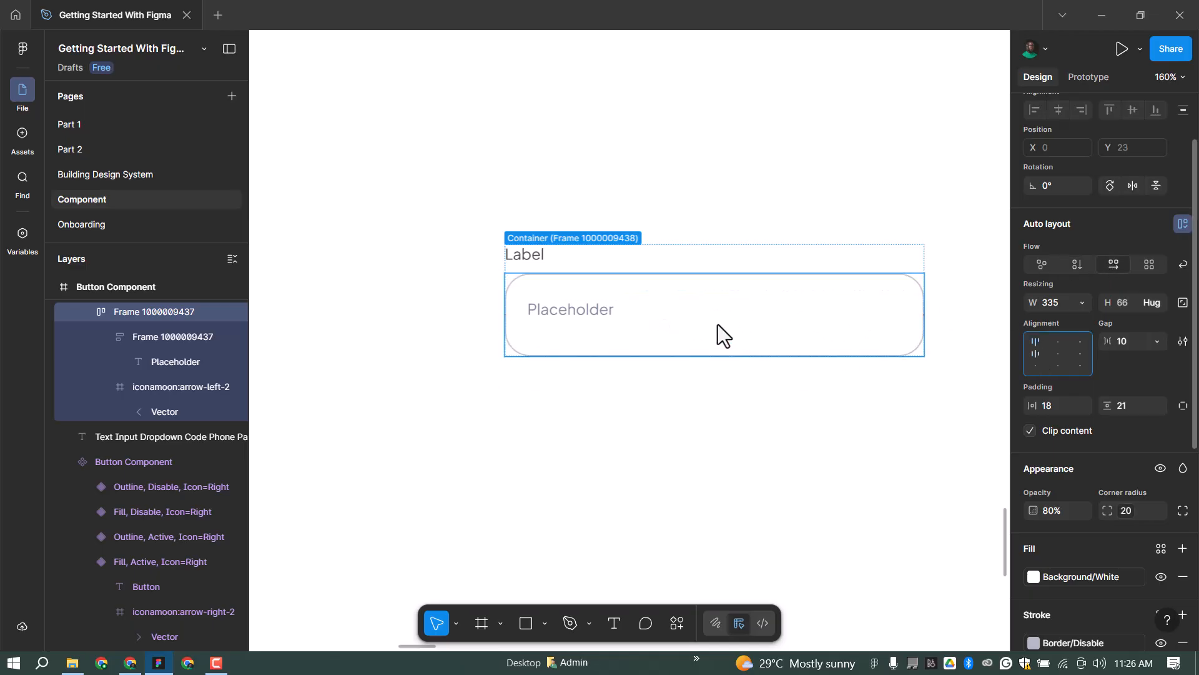
Narrow the placeholder frame so the arrow icon sits at the box's right end.
{"action": "left_click", "coordinate": [840, 312], "text": "ctrl"}
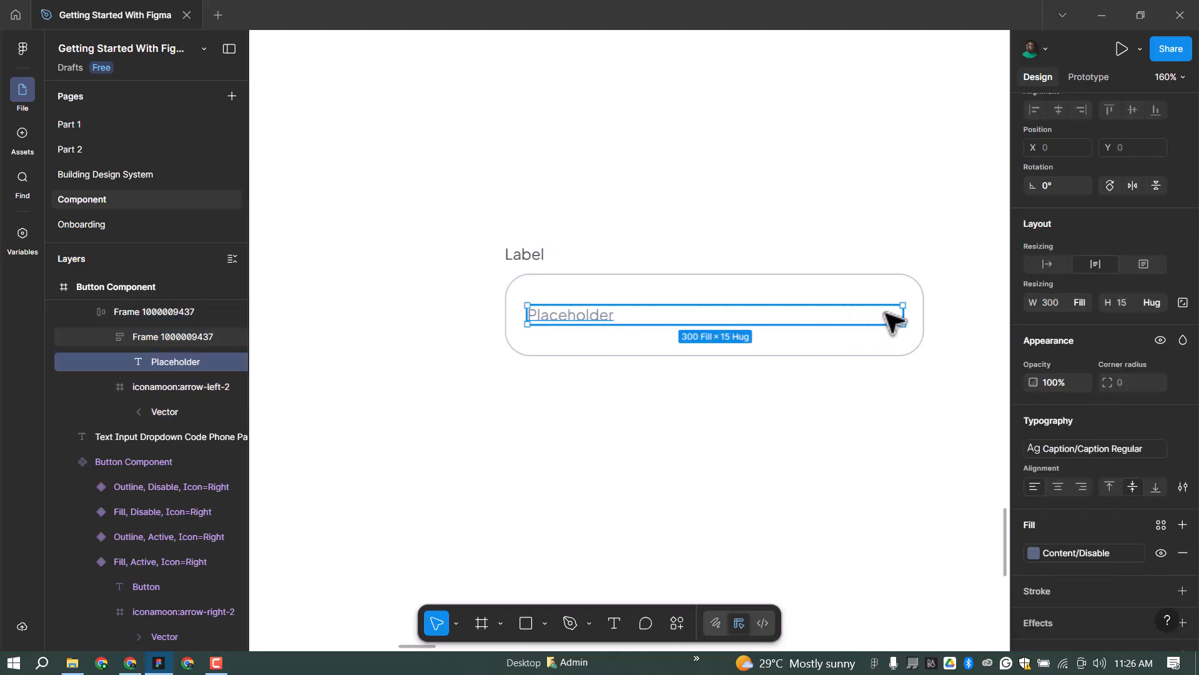
{"action": "key", "text": "shift+Return"}
{"action": "left_click_drag", "start_coordinate": [899, 316], "coordinate": [872, 321]}
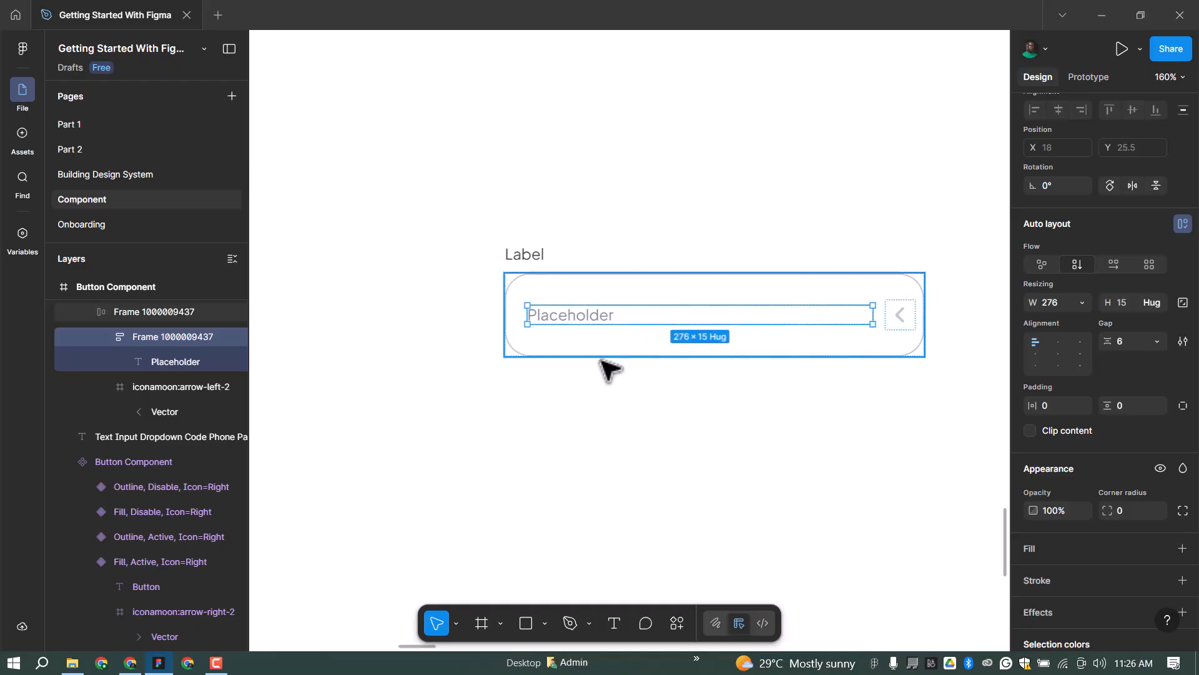
{"action": "left_click", "coordinate": [716, 261]}
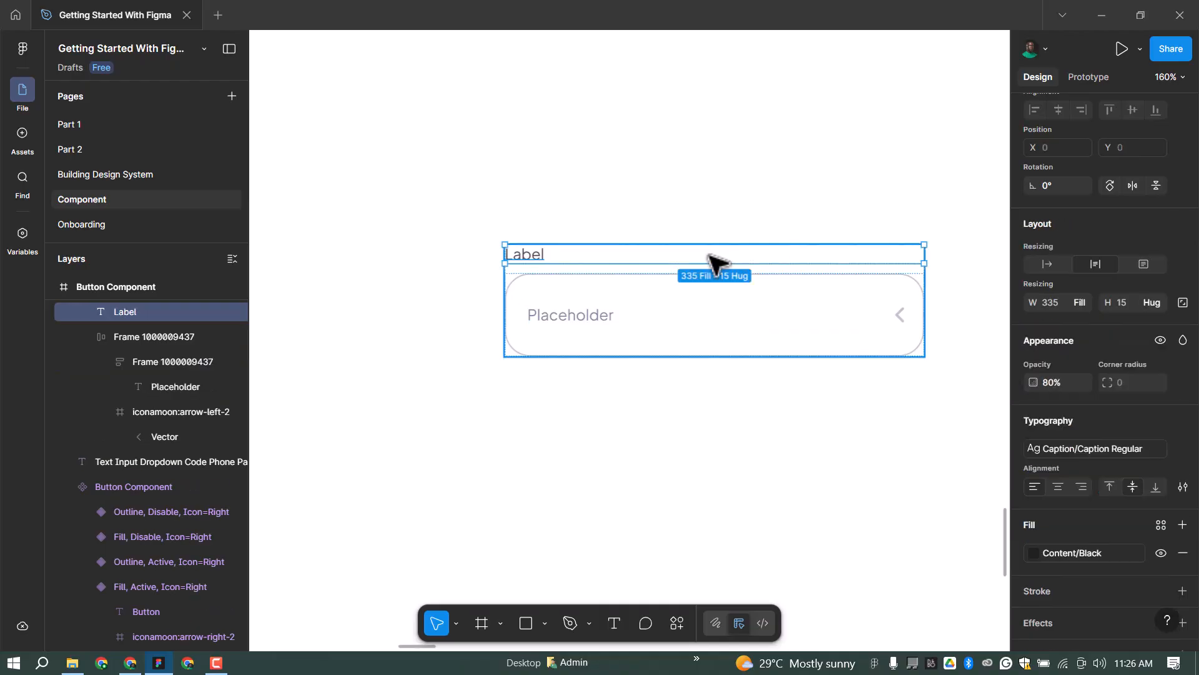
{"action": "left_click", "coordinate": [588, 316]}
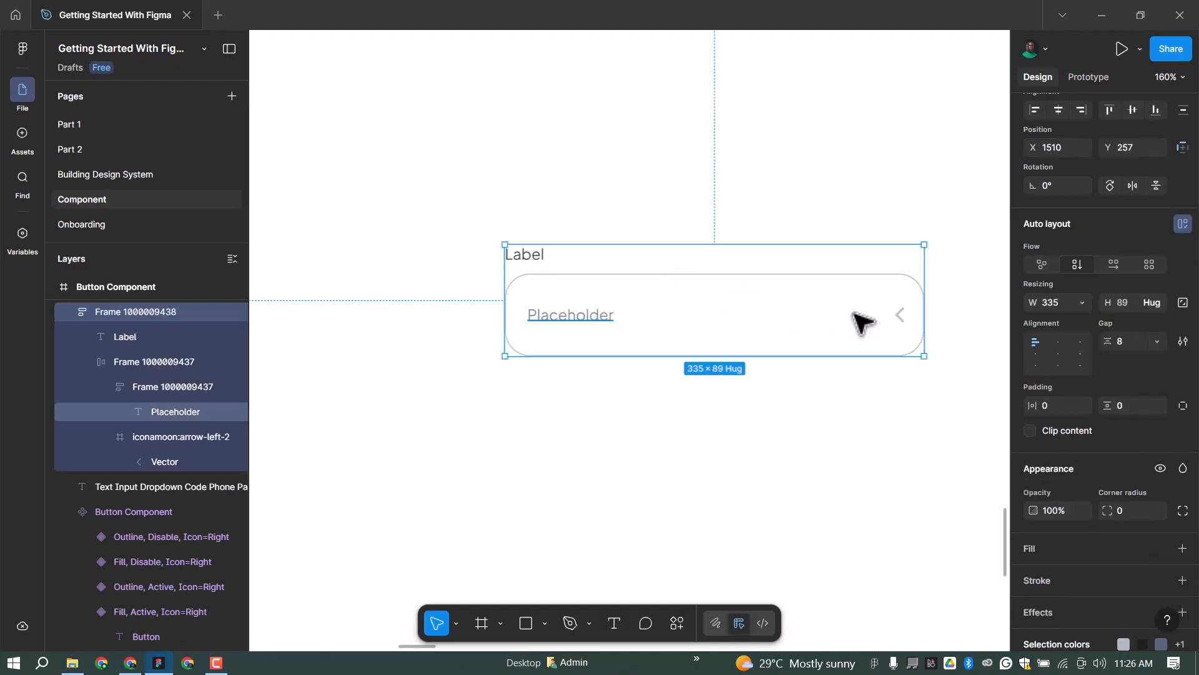
{"action": "left_click", "coordinate": [819, 317], "text": "ctrl"}
{"action": "key", "text": "shift+Return"}
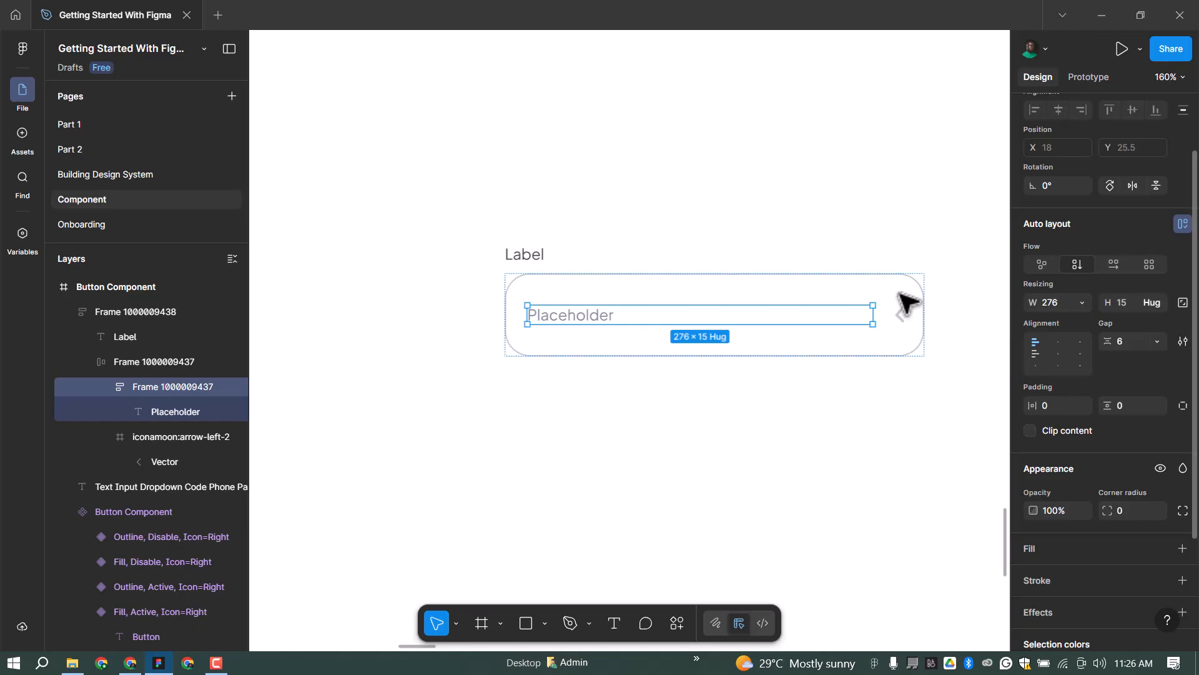
{"action": "key", "text": "shift+Return"}
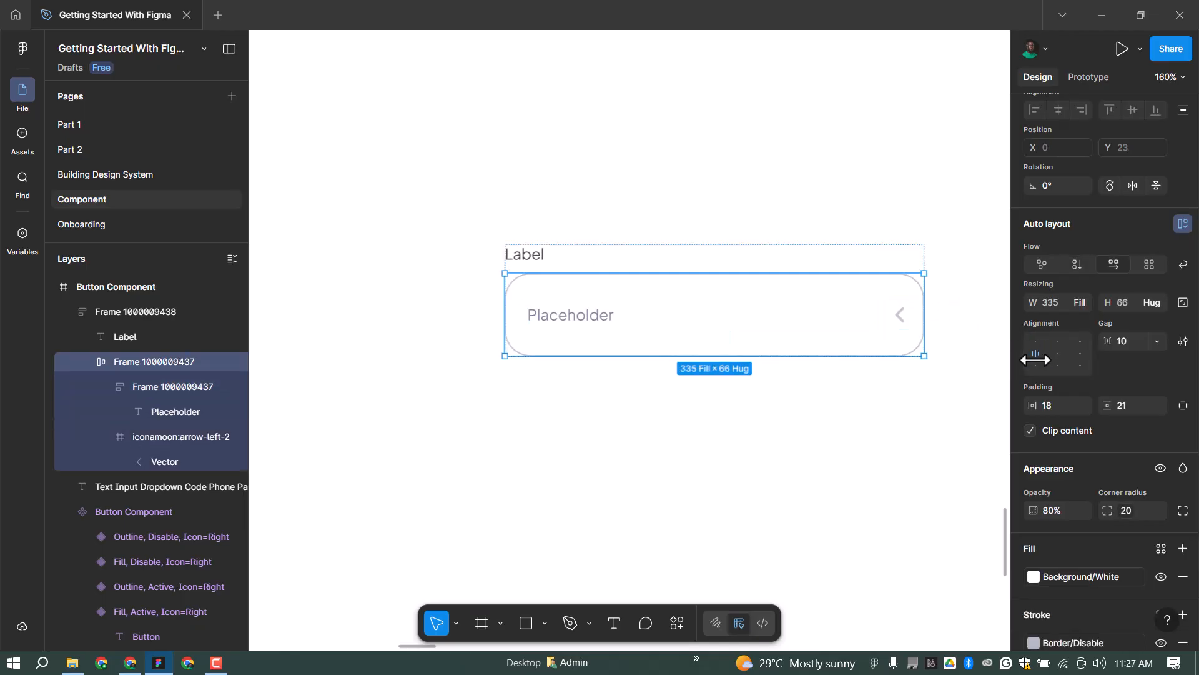
Set the arrow icon's opacity to 0%.
{"action": "scroll", "coordinate": [576, 248], "scroll_direction": "down", "scroll_amount": 5}
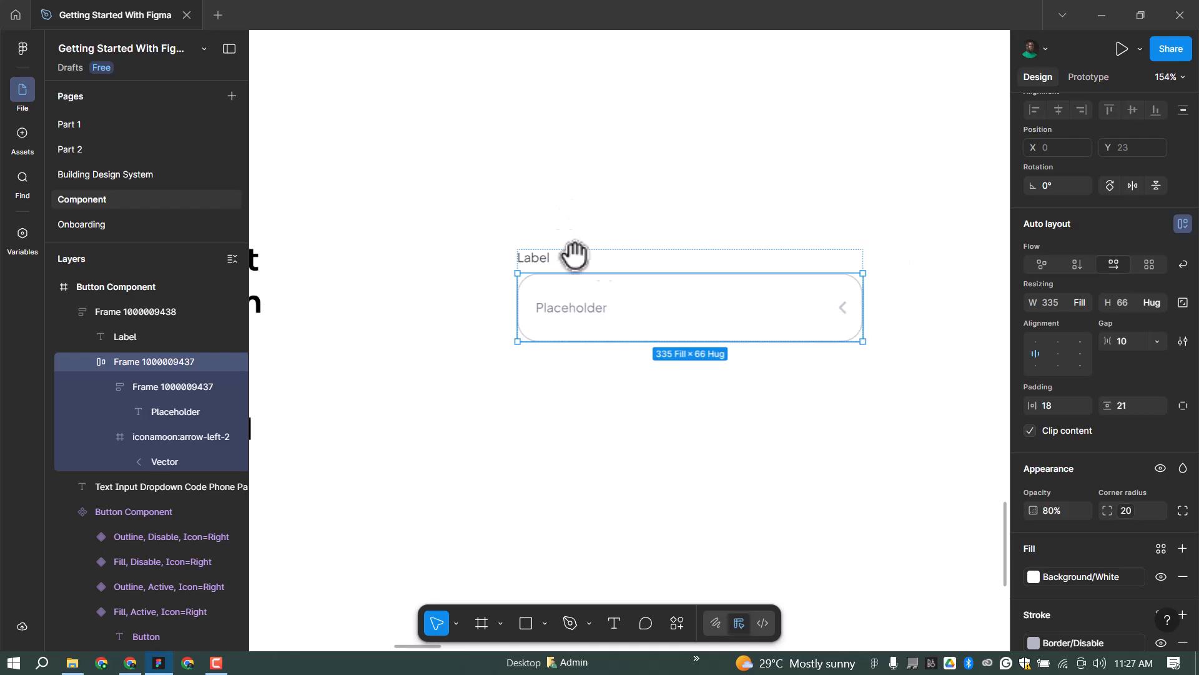
{"action": "scroll", "coordinate": [933, 302], "scroll_direction": "up", "scroll_amount": 1}
{"action": "scroll", "coordinate": [793, 250], "scroll_direction": "down", "scroll_amount": 3}
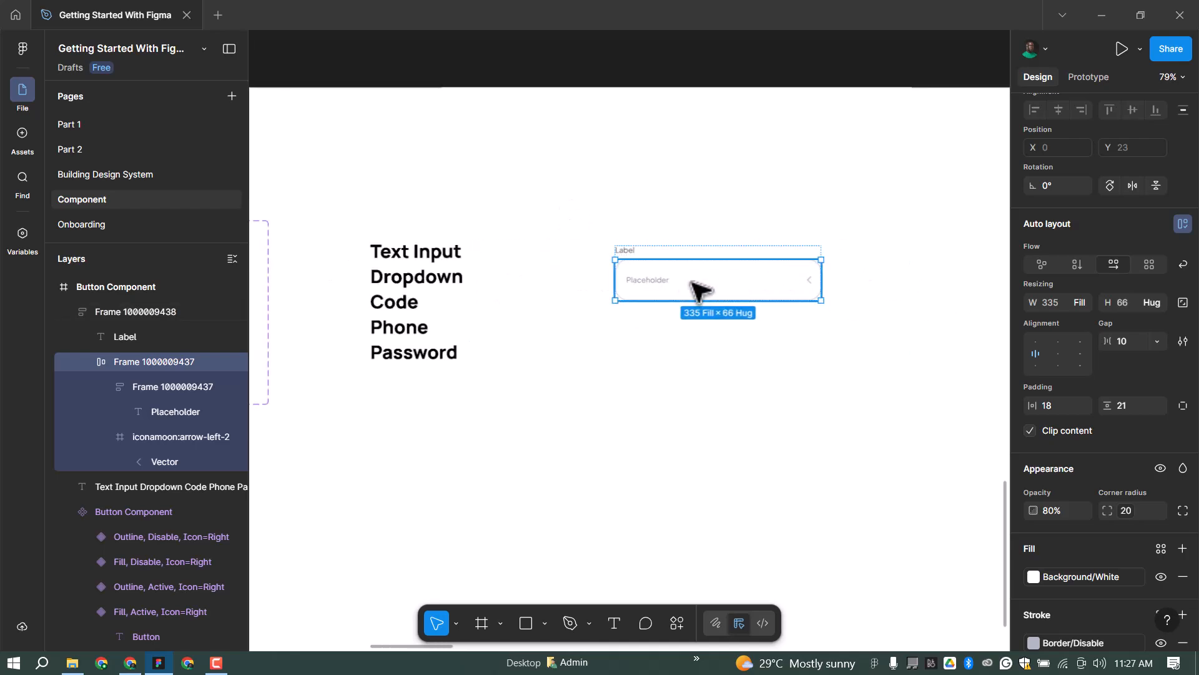
{"action": "scroll", "coordinate": [718, 284], "scroll_direction": "up", "scroll_amount": 2}
{"action": "left_click", "coordinate": [719, 281], "text": "ctrl"}
{"action": "left_click", "coordinate": [828, 278]}
{"action": "left_click", "coordinate": [1060, 407]}
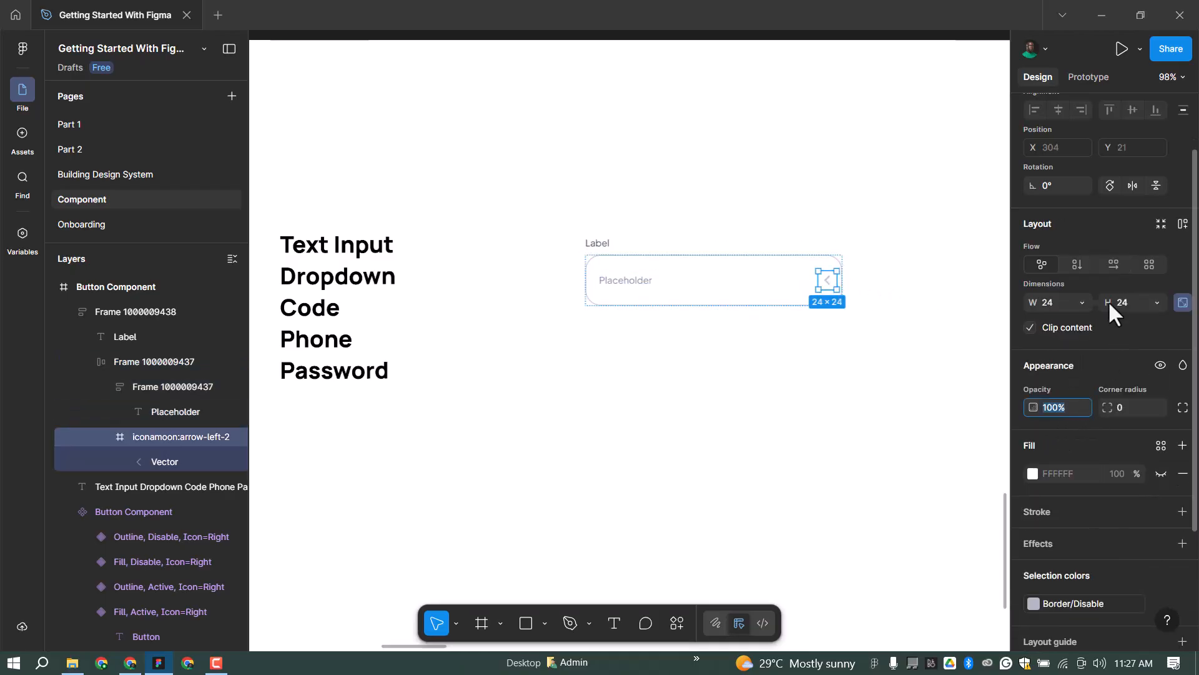
{"action": "type", "text": "0"}
{"action": "key", "text": "Return"}
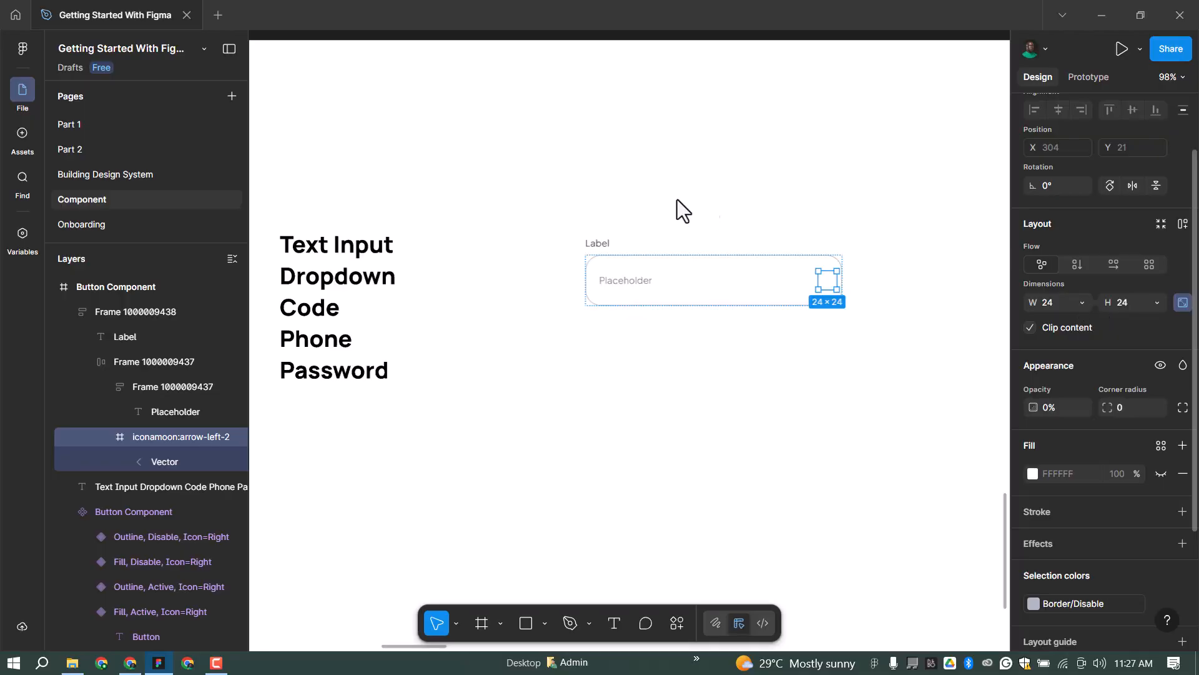
{"action": "left_click", "coordinate": [625, 245]}
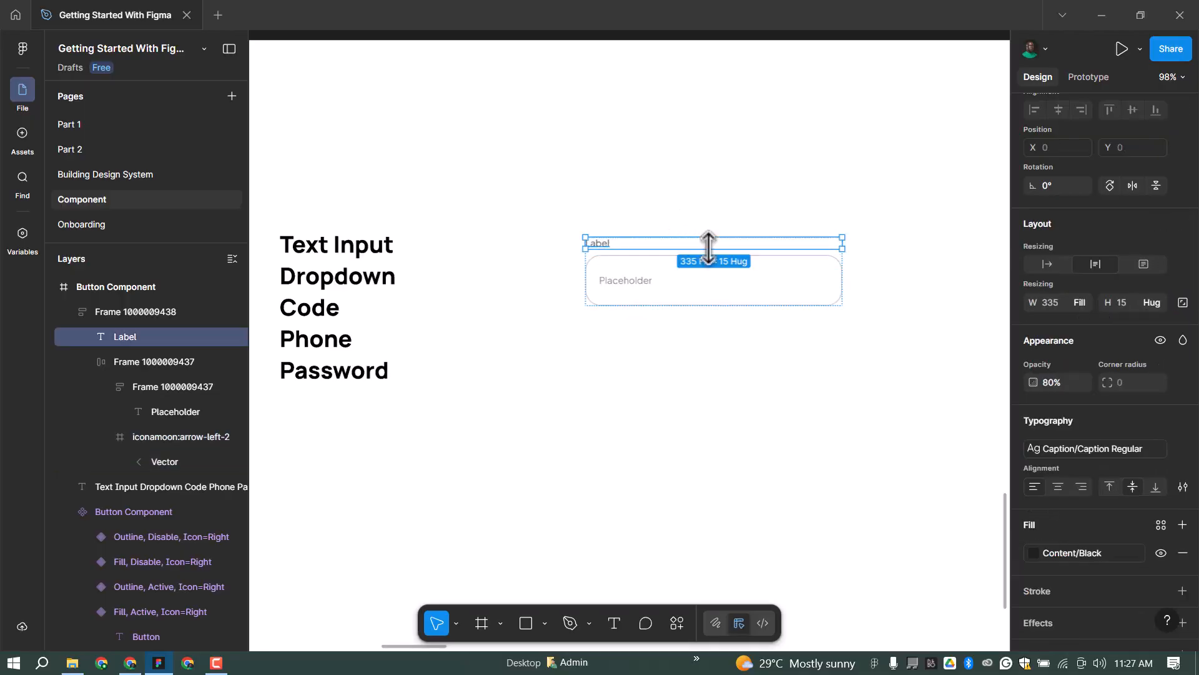
Turn the labelled input frame into a component and add a second variant, Variant2.
{"action": "left_click", "coordinate": [600, 231]}
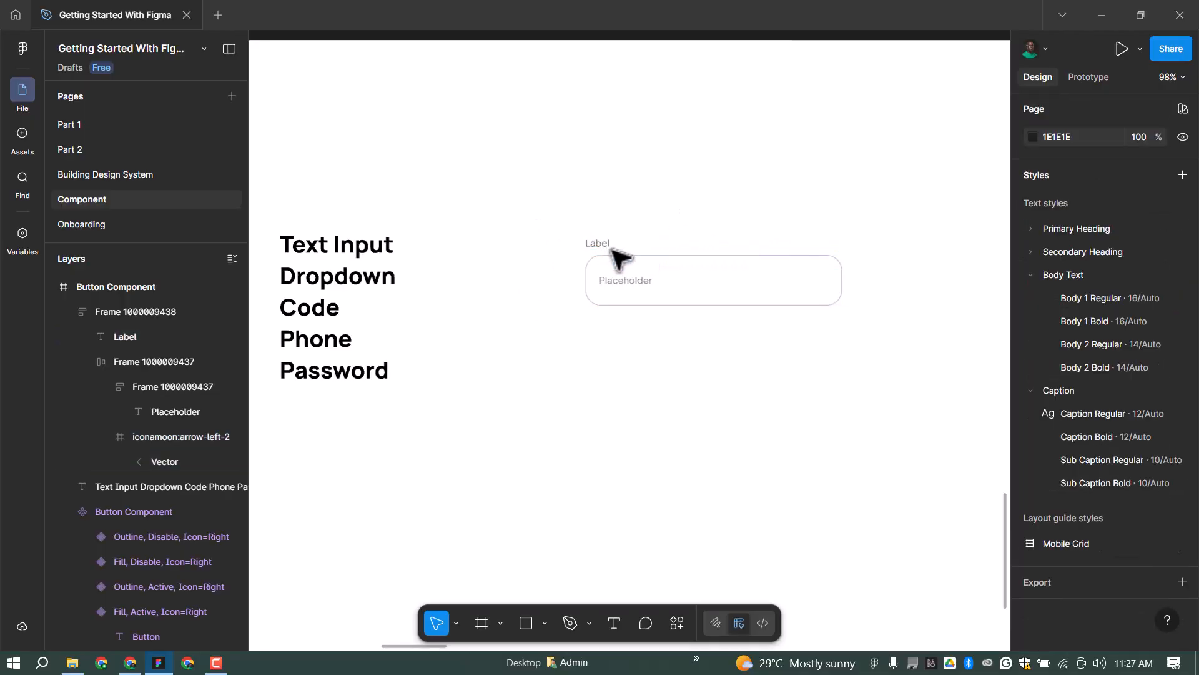
{"action": "left_click", "coordinate": [626, 272]}
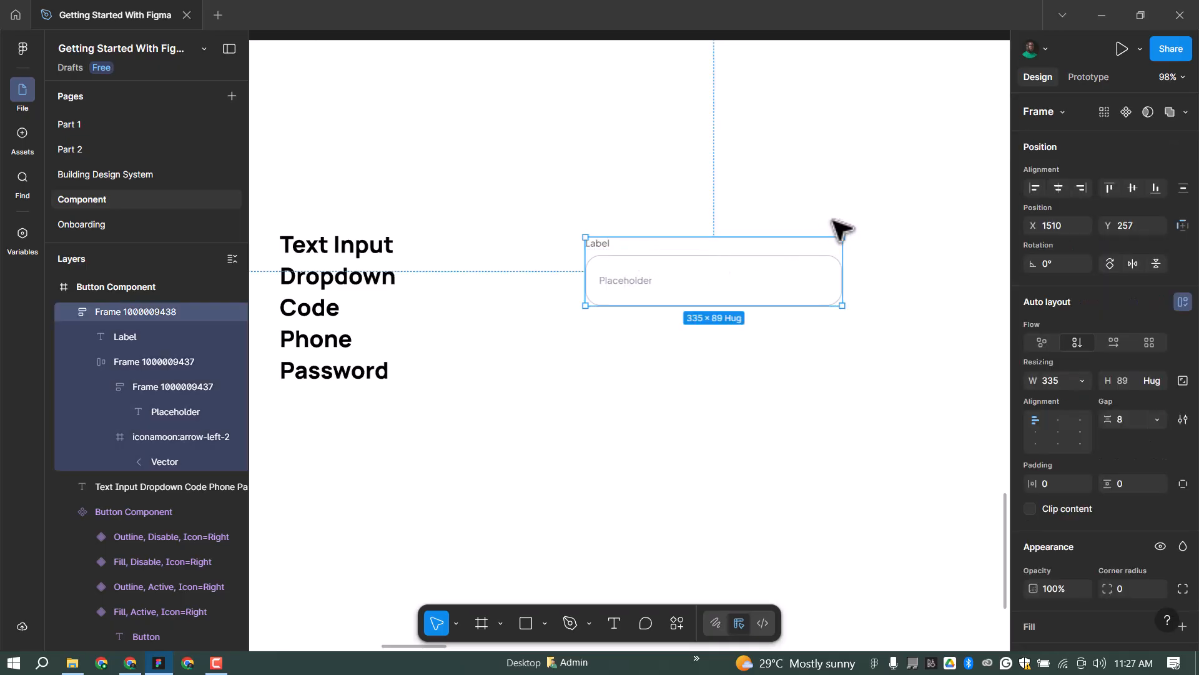
{"action": "scroll", "coordinate": [915, 259], "scroll_direction": "up", "scroll_amount": 2}
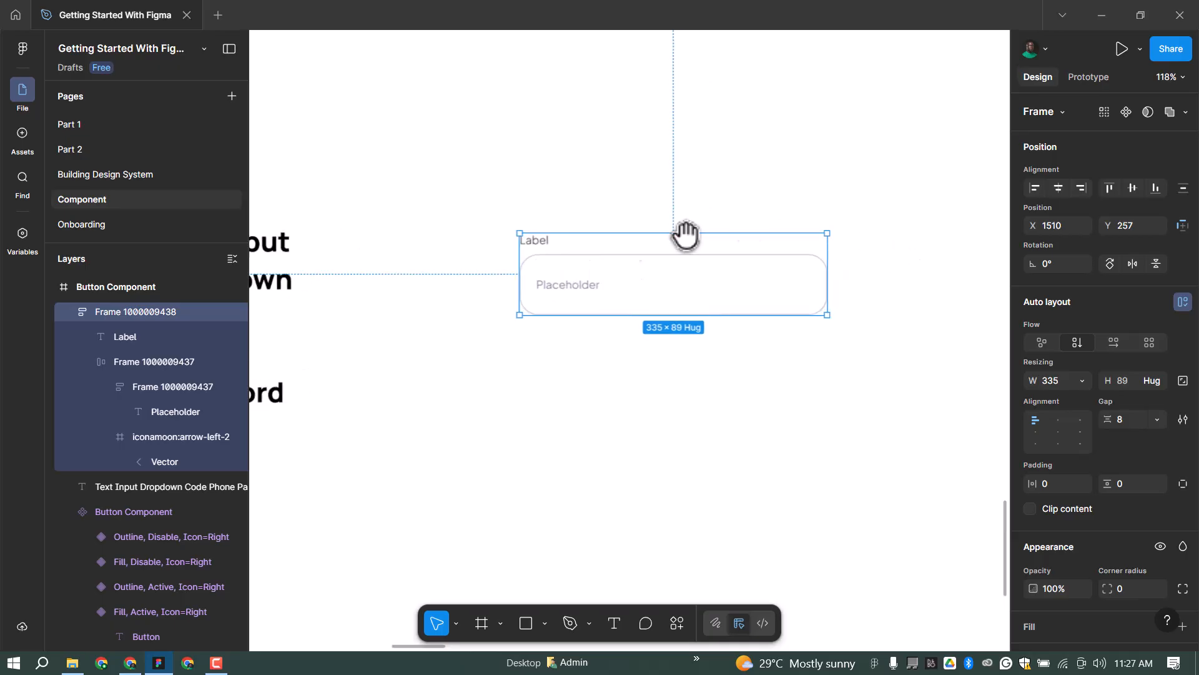
{"action": "scroll", "coordinate": [740, 250], "scroll_direction": "down", "scroll_amount": 1}
{"action": "scroll", "coordinate": [763, 321], "scroll_direction": "down", "scroll_amount": 2}
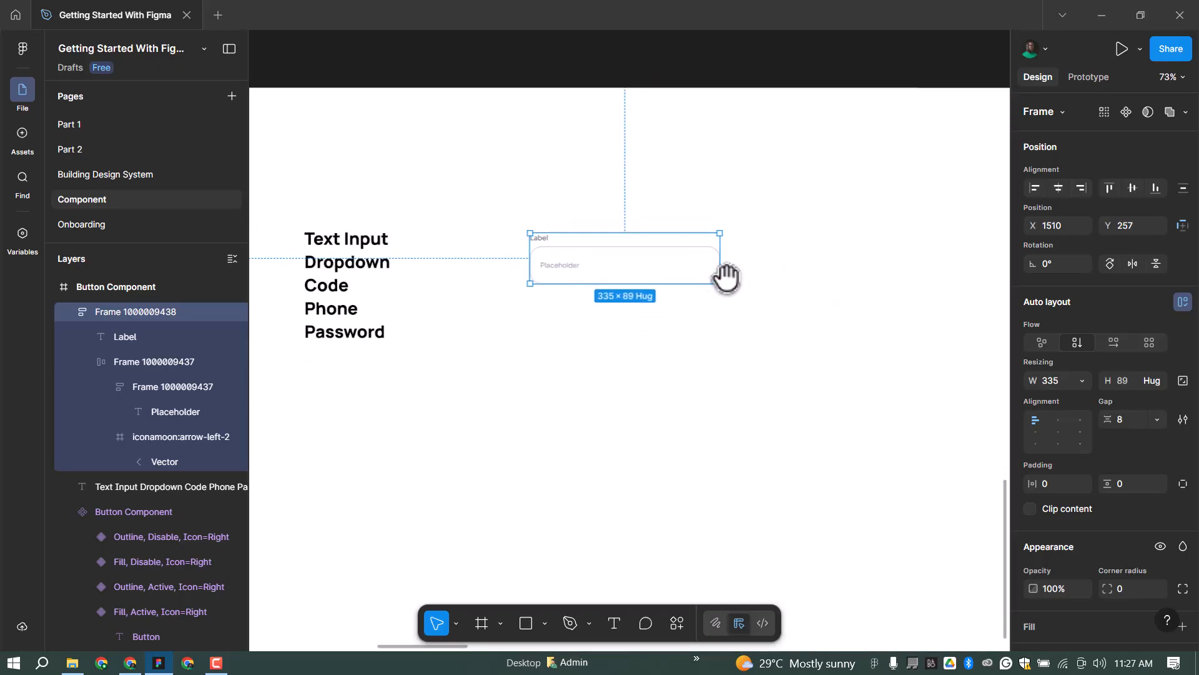
{"action": "left_click", "coordinate": [1125, 112]}
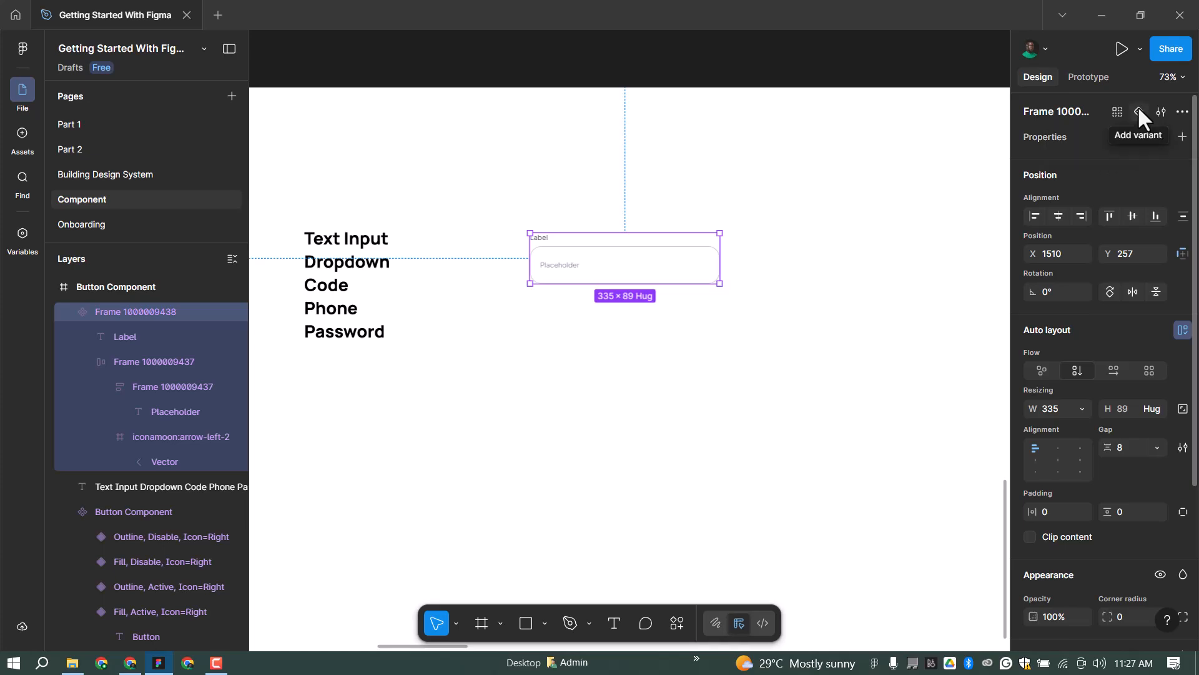
{"action": "left_click", "coordinate": [719, 236]}
Enlarge the component set and move Variant2 to the right of Default.
{"action": "scroll", "coordinate": [382, 303], "scroll_direction": "down", "scroll_amount": 3}
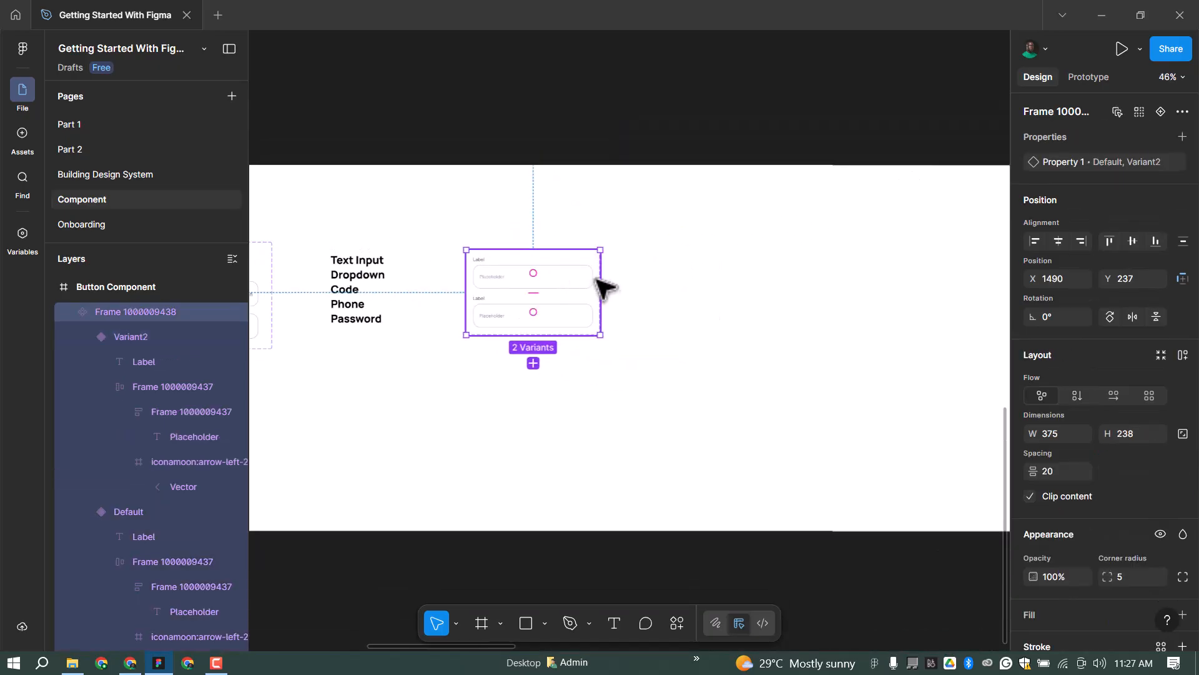
{"action": "left_click_drag", "start_coordinate": [864, 286], "coordinate": [932, 286]}
{"action": "left_click_drag", "start_coordinate": [600, 338], "coordinate": [605, 405]}
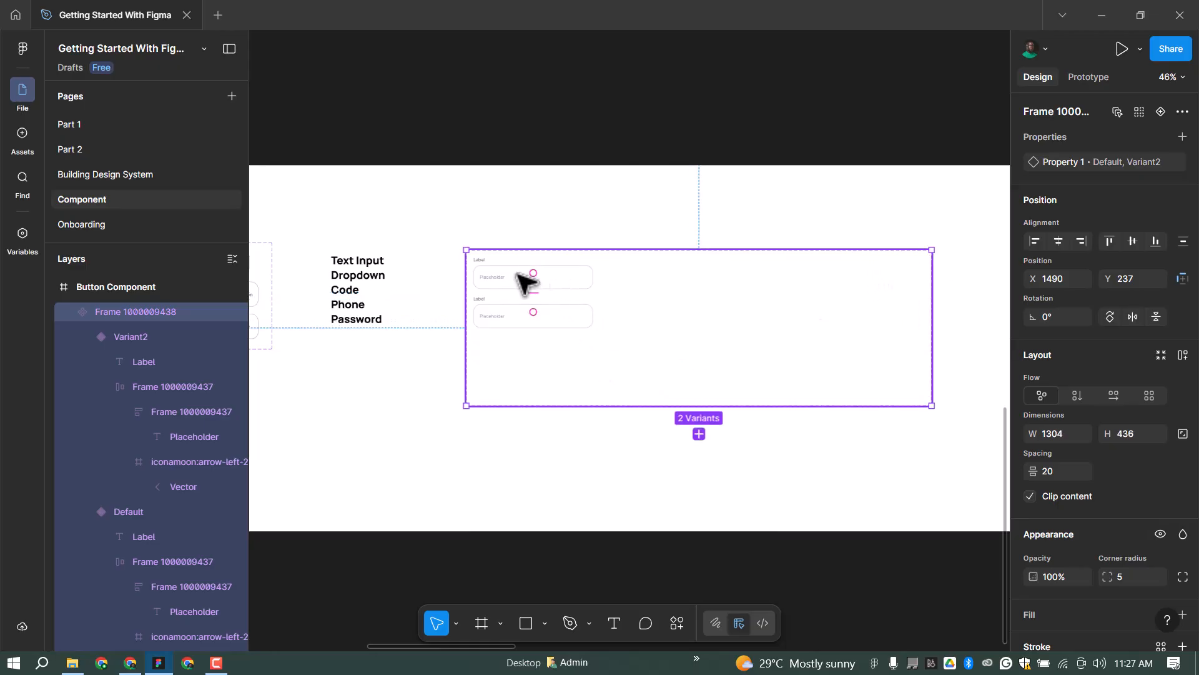
{"action": "scroll", "coordinate": [503, 276], "scroll_direction": "up", "scroll_amount": 2}
{"action": "left_click", "coordinate": [492, 281], "text": "ctrl"}
{"action": "left_click", "coordinate": [496, 320]}
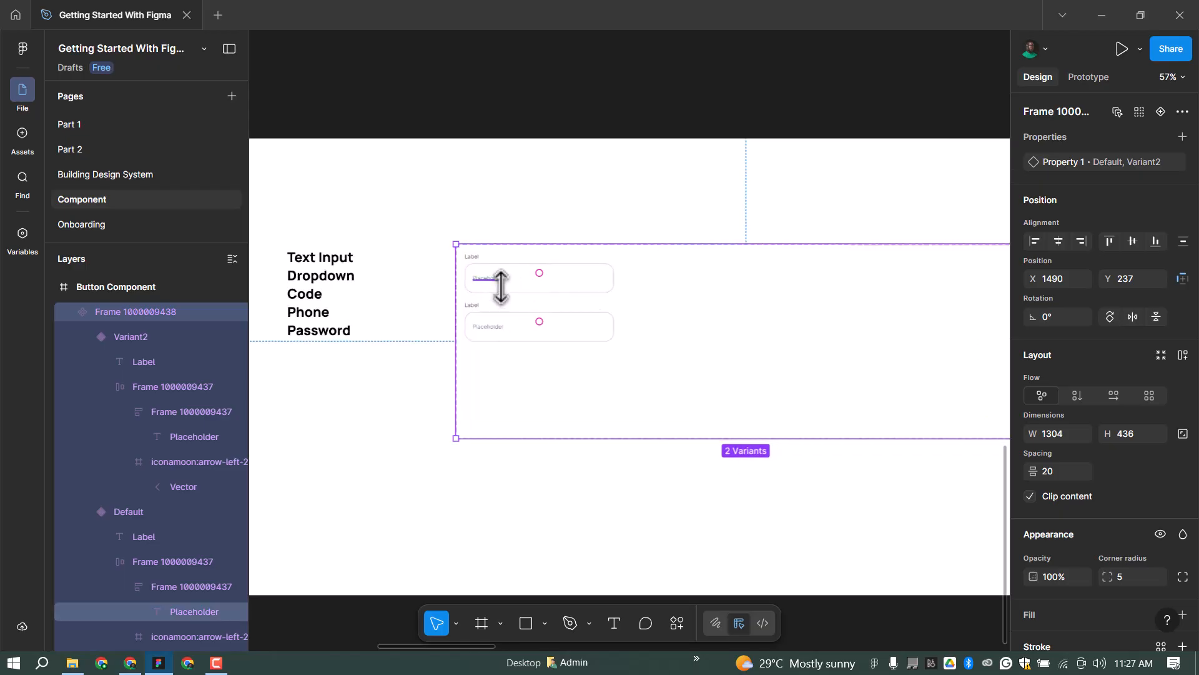
{"action": "left_click", "coordinate": [509, 325]}
{"action": "left_click", "coordinate": [498, 329]}
{"action": "left_click_drag", "start_coordinate": [498, 329], "coordinate": [668, 280]}
Space the Default and Variant2 inputs 20 apart.
{"action": "left_click", "coordinate": [578, 274], "text": "shift"}
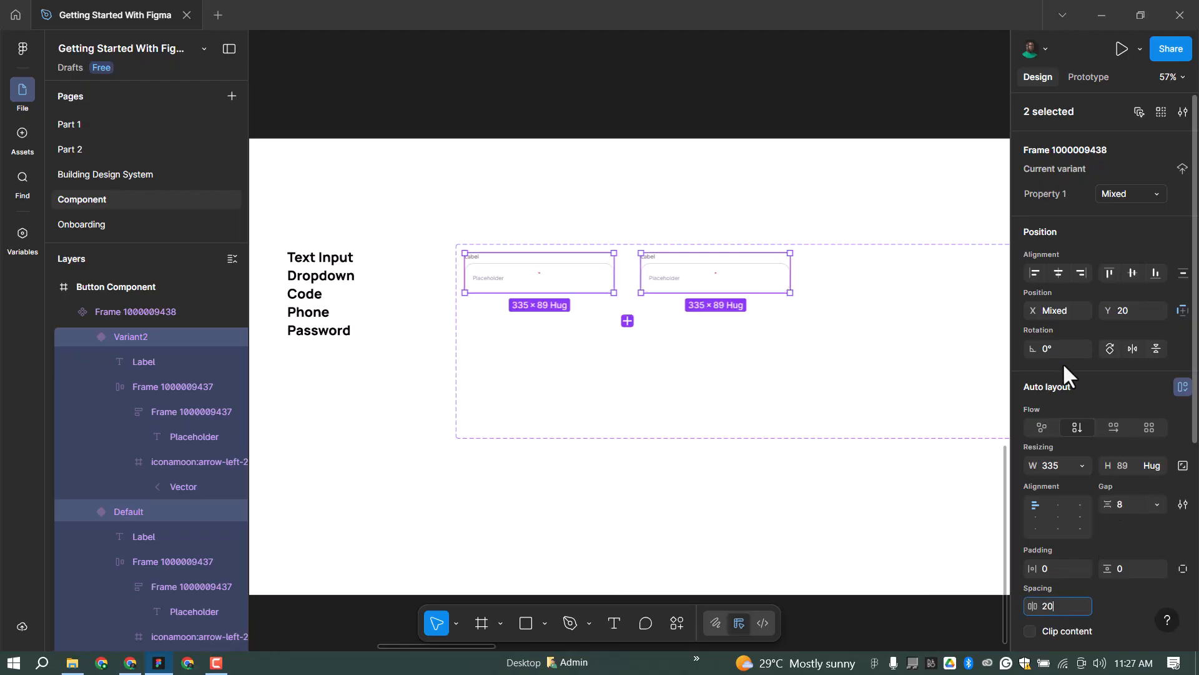
{"action": "key", "text": "Return"}
{"action": "scroll", "coordinate": [967, 286], "scroll_direction": "up", "scroll_amount": 1}
{"action": "scroll", "coordinate": [756, 281], "scroll_direction": "up", "scroll_amount": 2}
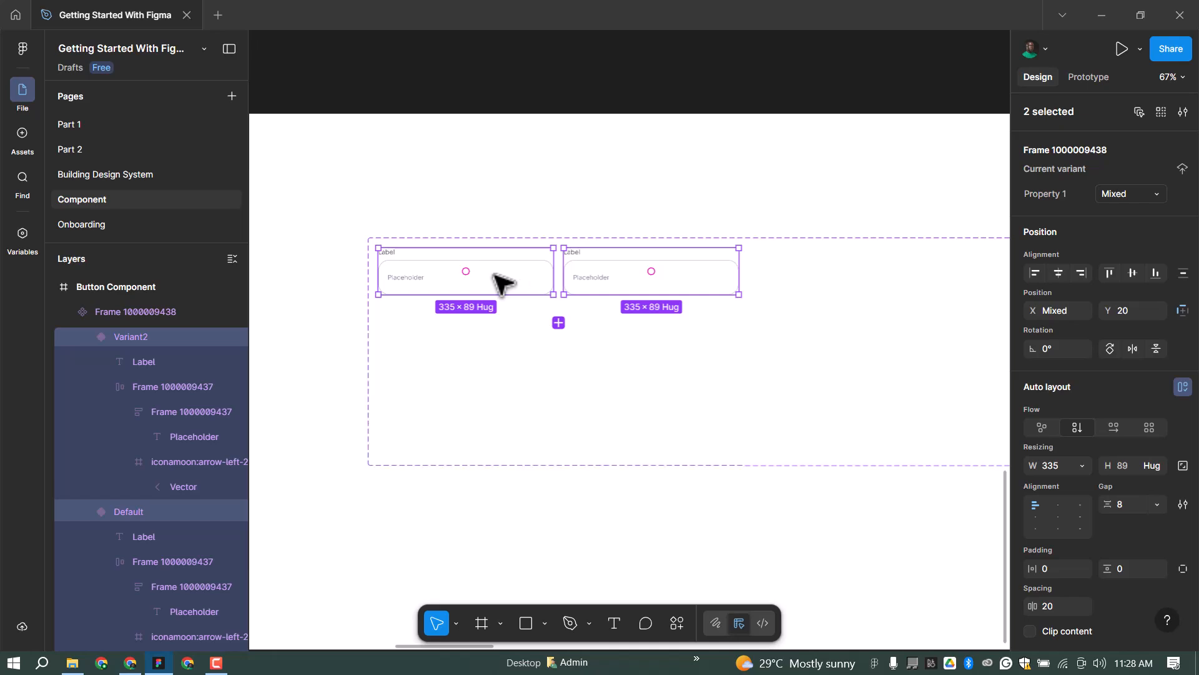
{"action": "left_click", "coordinate": [620, 281]}
{"action": "left_click", "coordinate": [668, 286]}
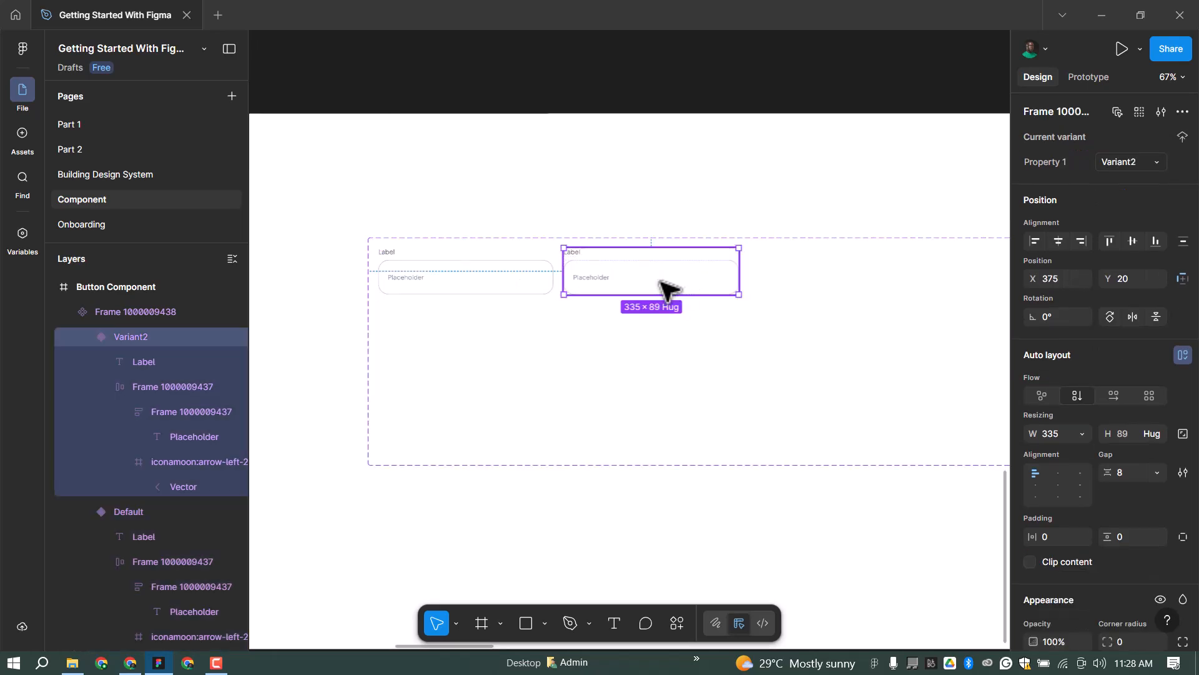
{"action": "scroll", "coordinate": [513, 328], "scroll_direction": "down", "scroll_amount": 2, "text": "ctrl"}
{"action": "scroll", "coordinate": [516, 334], "scroll_direction": "down", "scroll_amount": 1}
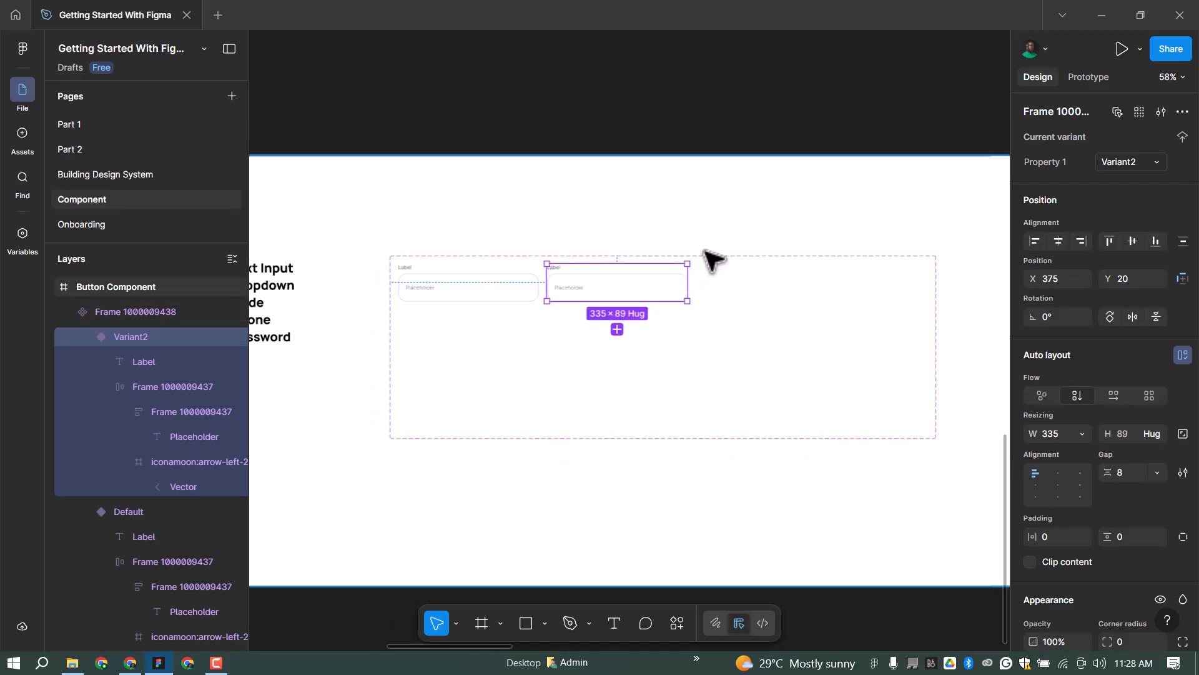
Duplicate Variant2 into Variant3 at X 730 and check each variant in turn.
{"action": "key", "text": "ctrl+d"}
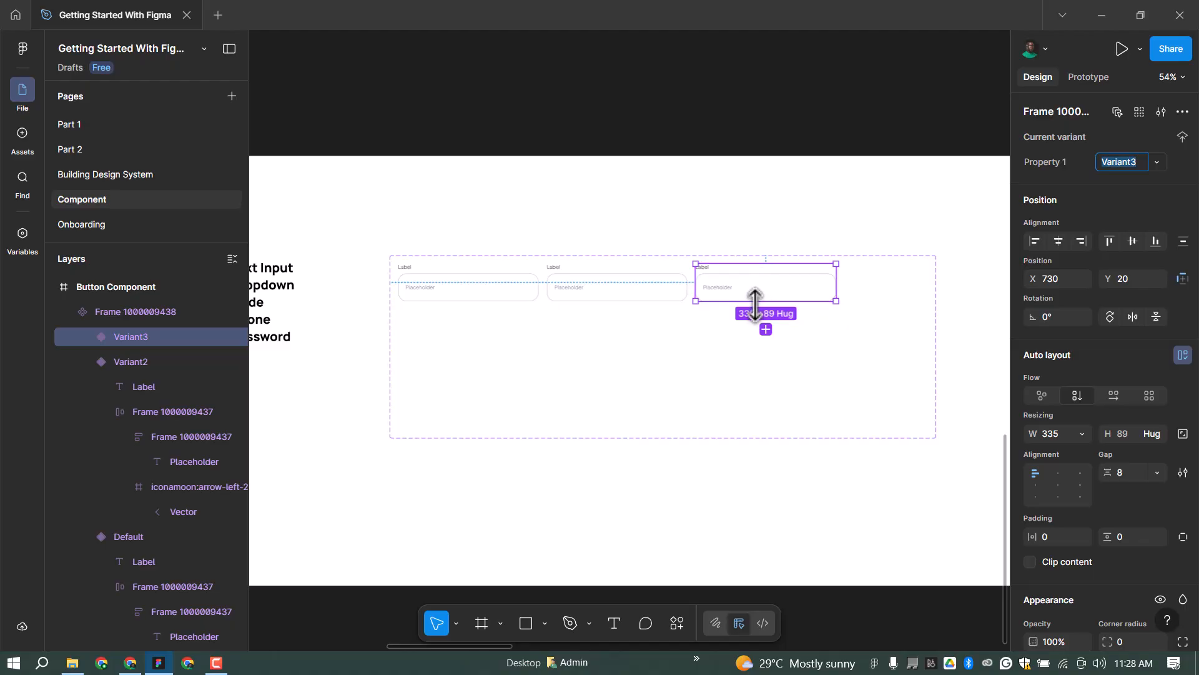
{"action": "scroll", "coordinate": [471, 286], "scroll_direction": "up", "scroll_amount": 1}
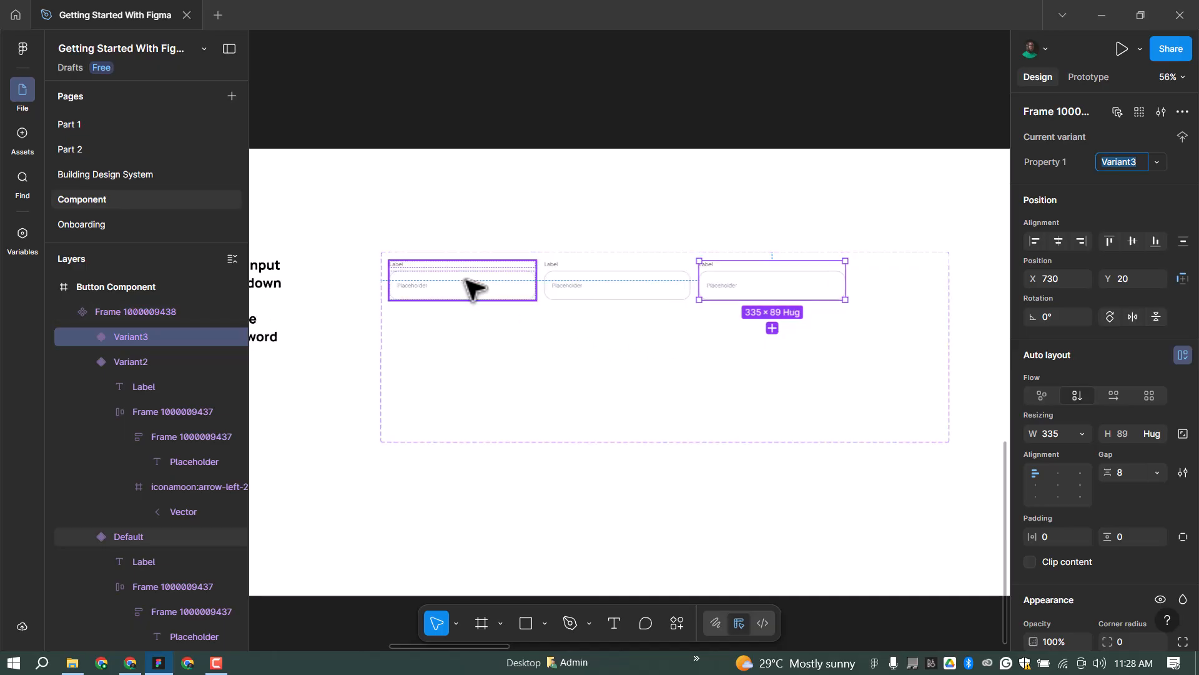
{"action": "left_click", "coordinate": [471, 287]}
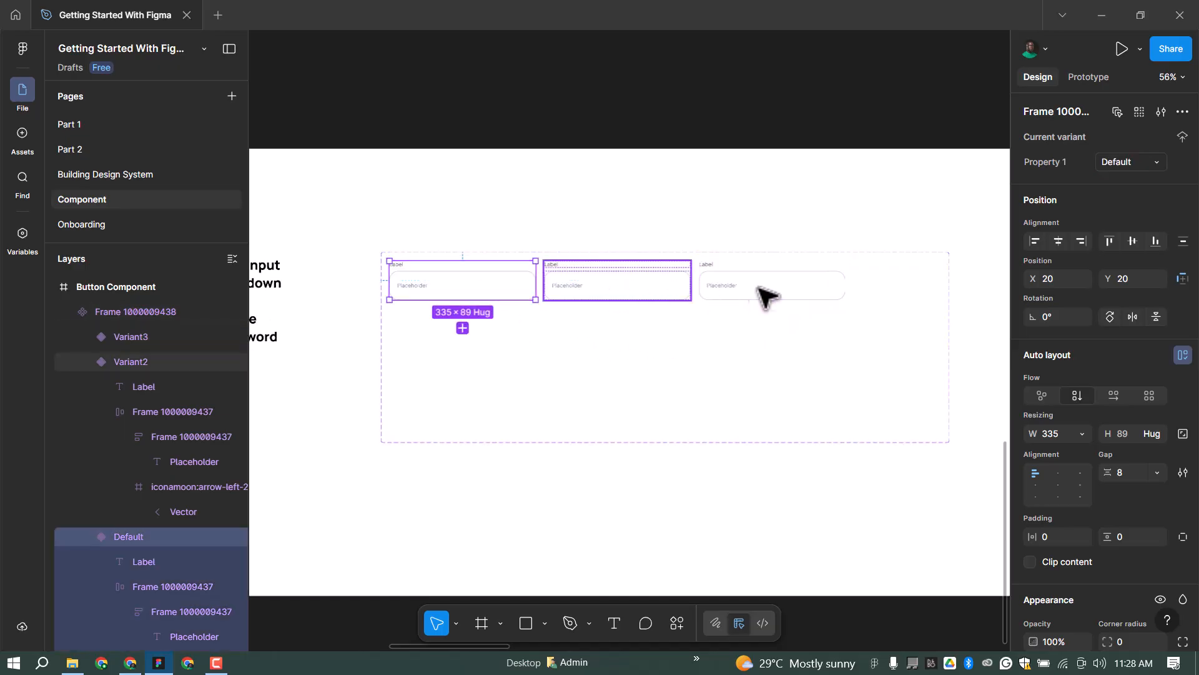
{"action": "key", "text": "Tab"}
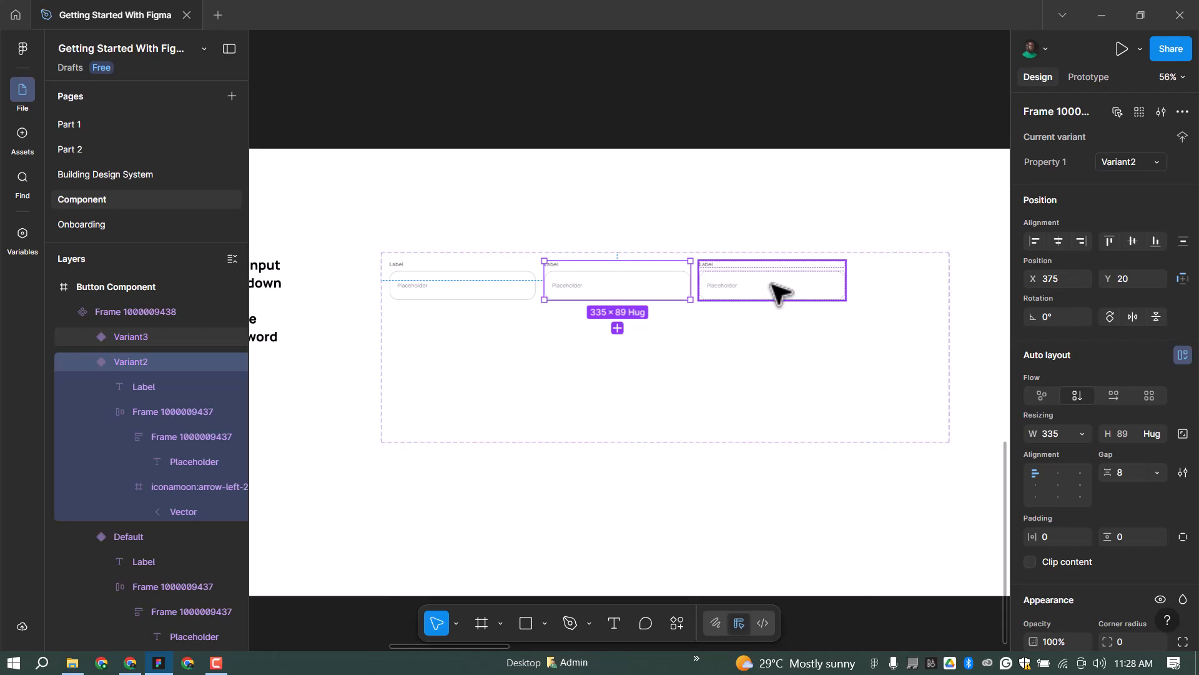
{"action": "key", "text": "Tab"}
{"action": "scroll", "coordinate": [535, 287], "scroll_direction": "up", "scroll_amount": 5}
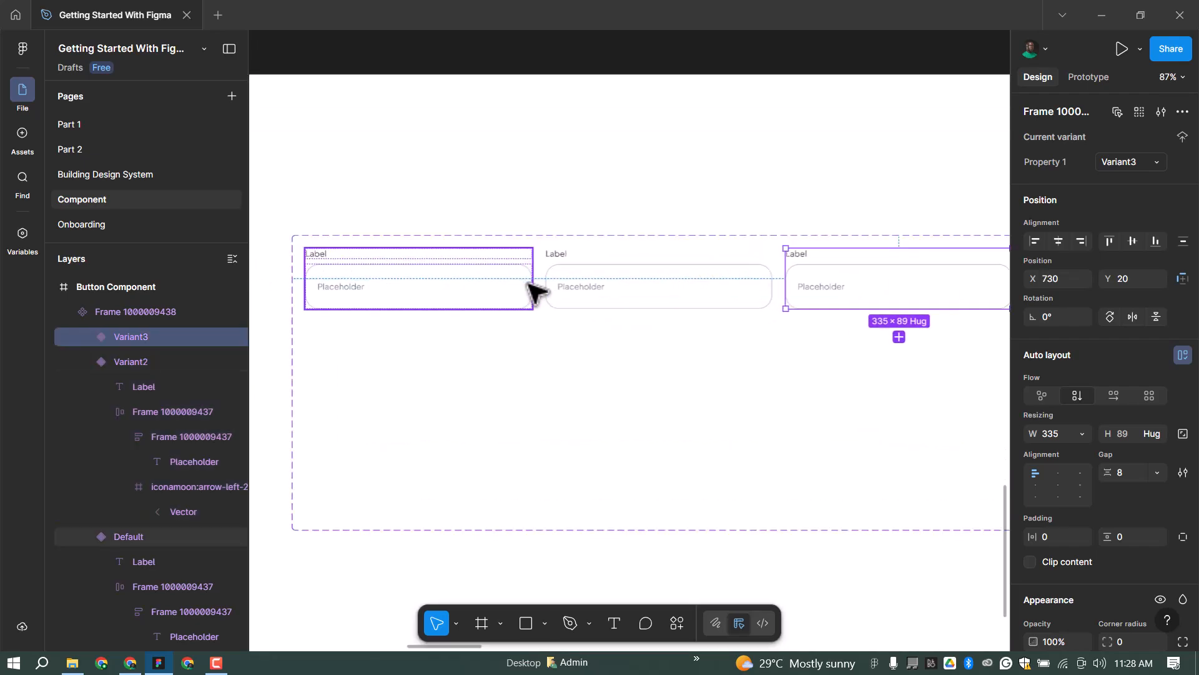
{"action": "scroll", "coordinate": [577, 265], "scroll_direction": "up", "scroll_amount": 1}
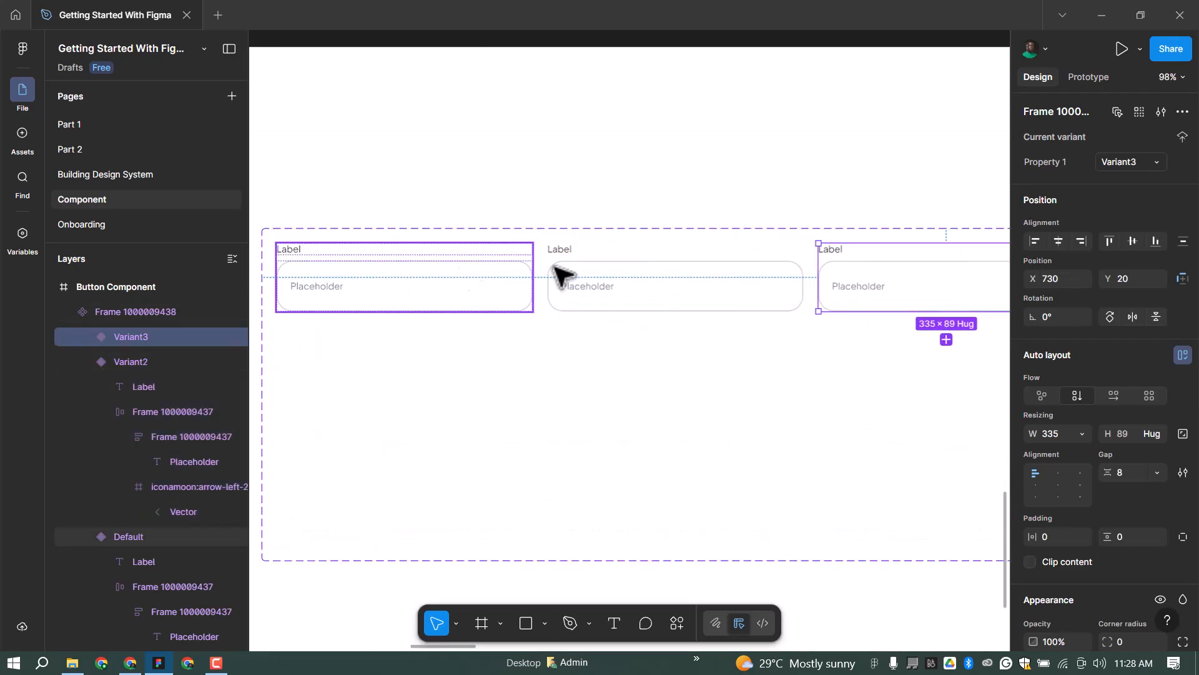
Give Variant2's input box a Border/Alert red stroke.
{"action": "left_click", "coordinate": [608, 285], "text": "ctrl"}
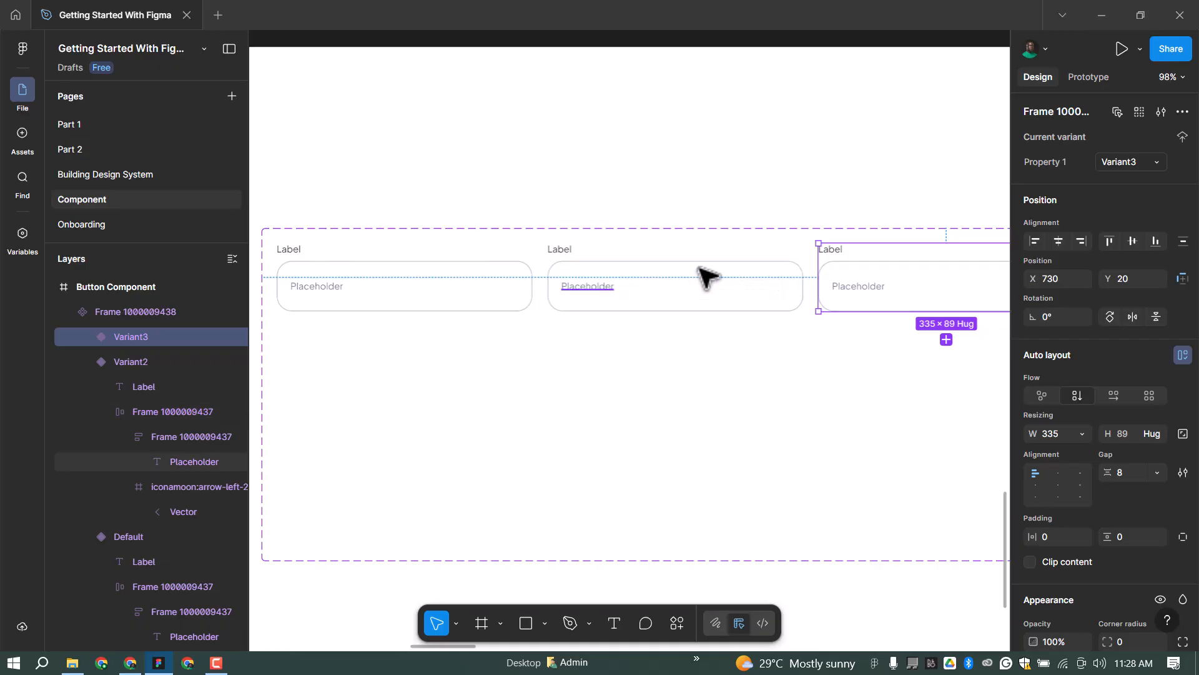
{"action": "key", "text": "shift+Return"}
{"action": "key", "text": "shift+Return"}
{"action": "scroll", "coordinate": [1075, 437], "scroll_direction": "down", "scroll_amount": 3}
{"action": "scroll", "coordinate": [1074, 556], "scroll_direction": "down", "scroll_amount": 2}
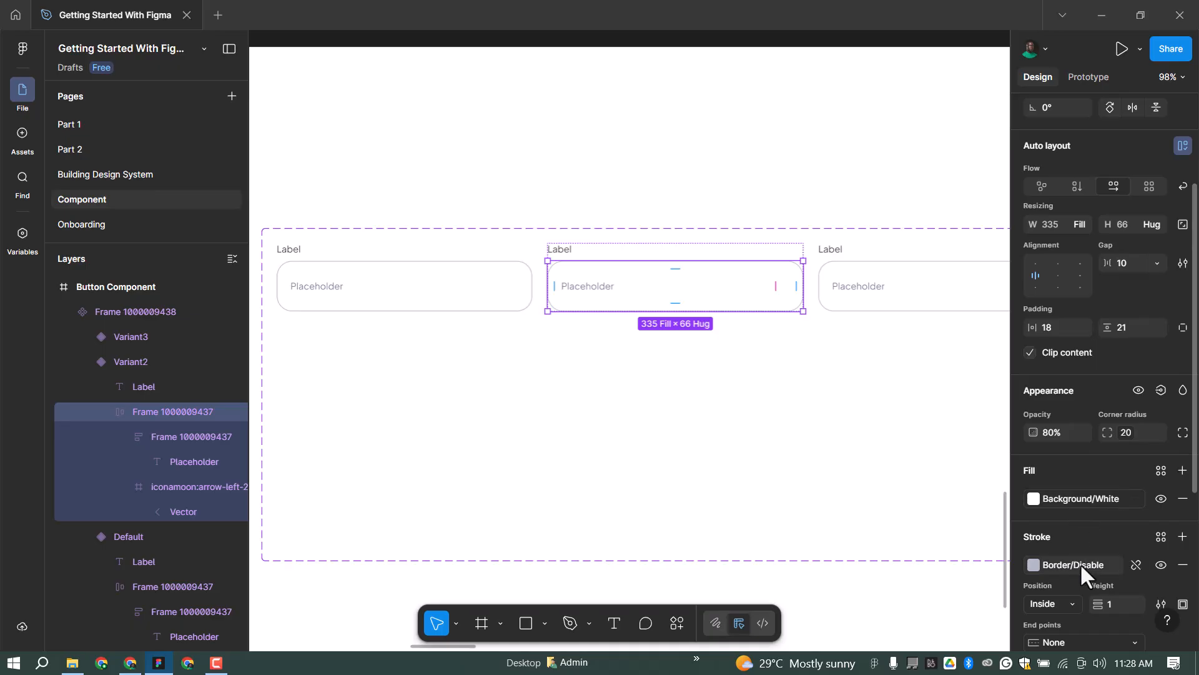
{"action": "left_click", "coordinate": [1034, 564]}
{"action": "left_click", "coordinate": [885, 588]}
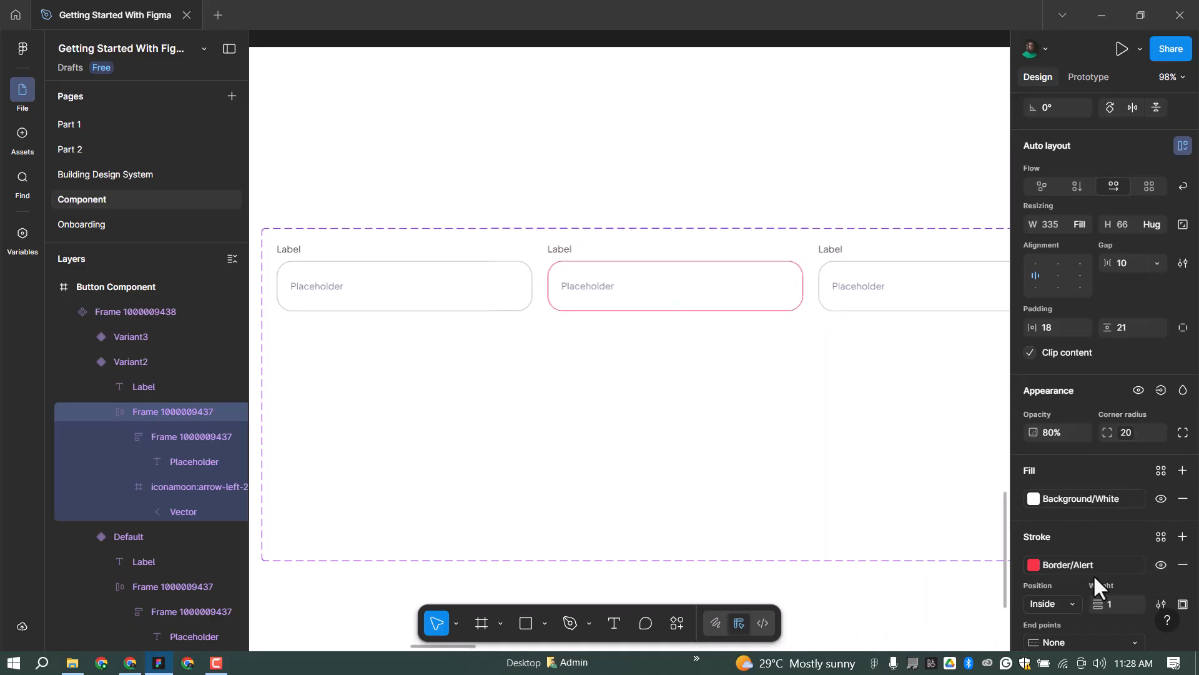
{"action": "scroll", "coordinate": [1092, 574], "scroll_direction": "down", "scroll_amount": 2}
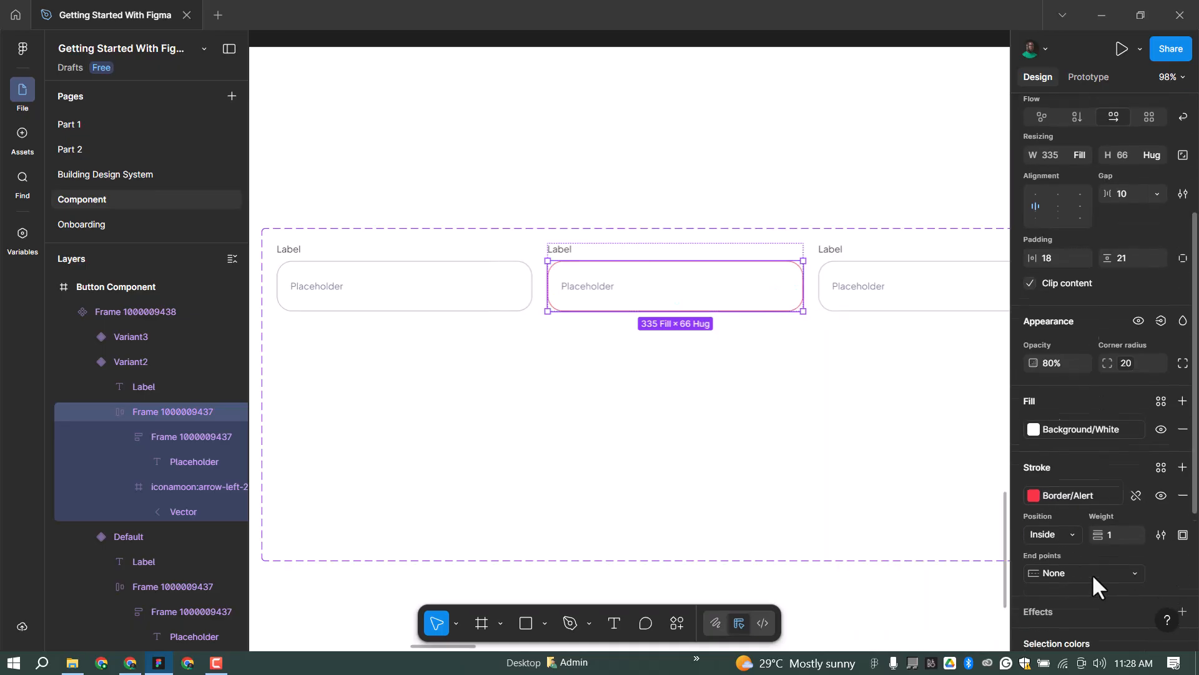
Duplicate the Label below the field and retype it as 'Incorrect details, try again'.
{"action": "left_click", "coordinate": [617, 253]}
{"action": "key", "text": "ctrl+d"}
{"action": "key", "text": "Down"}
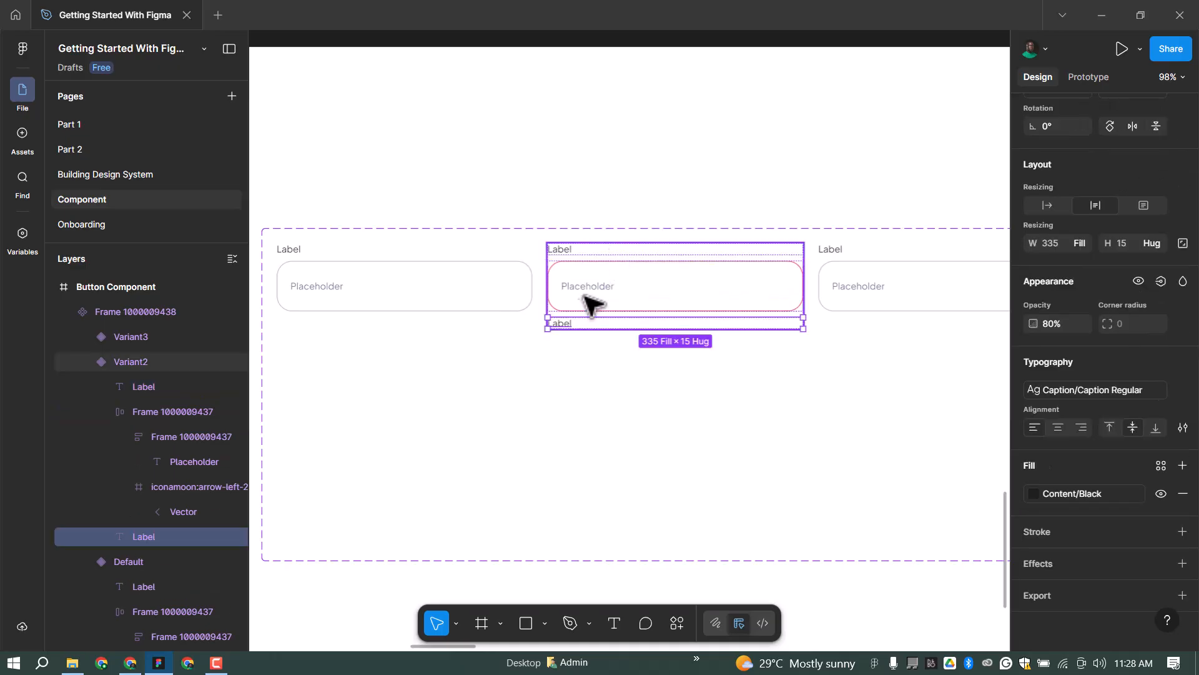
{"action": "key", "text": "Return"}
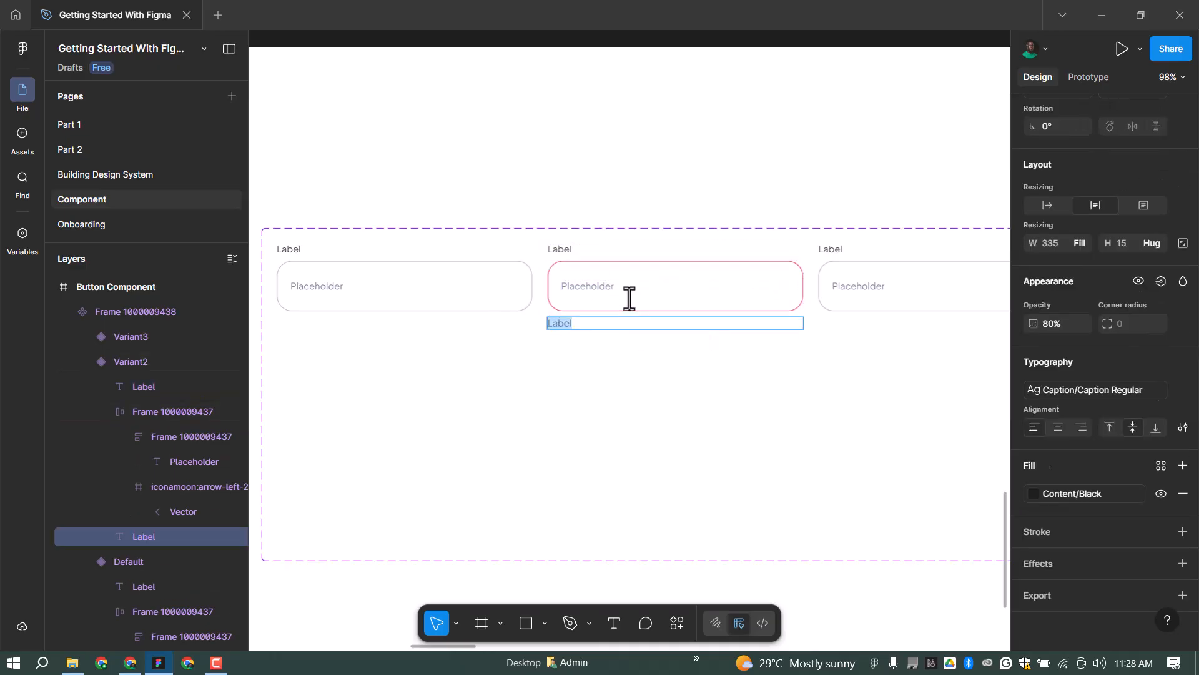
{"action": "type", "text": "In"}
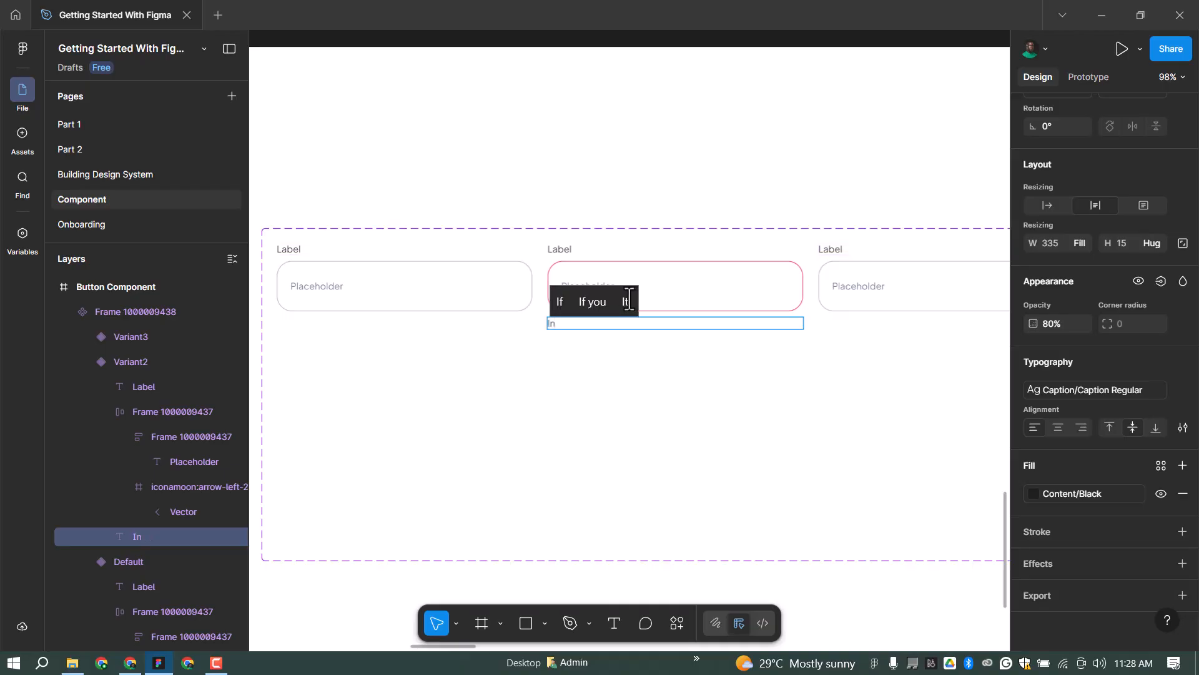
{"action": "type", "text": "correct"}
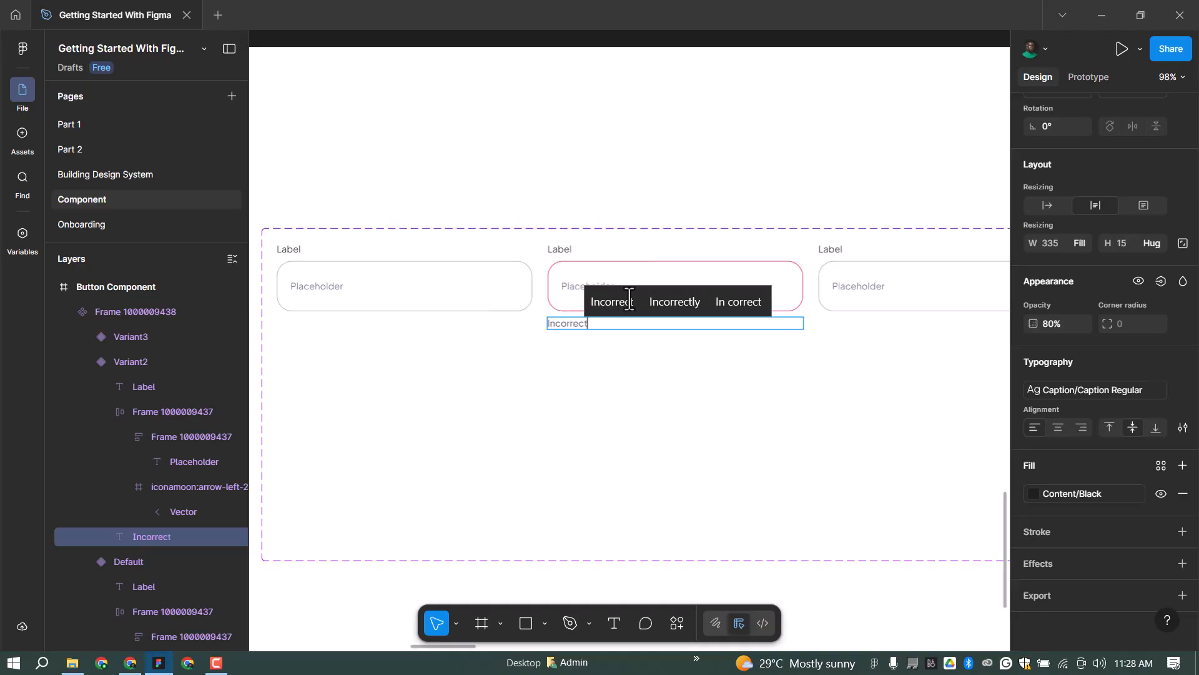
{"action": "type", "text": " detai"}
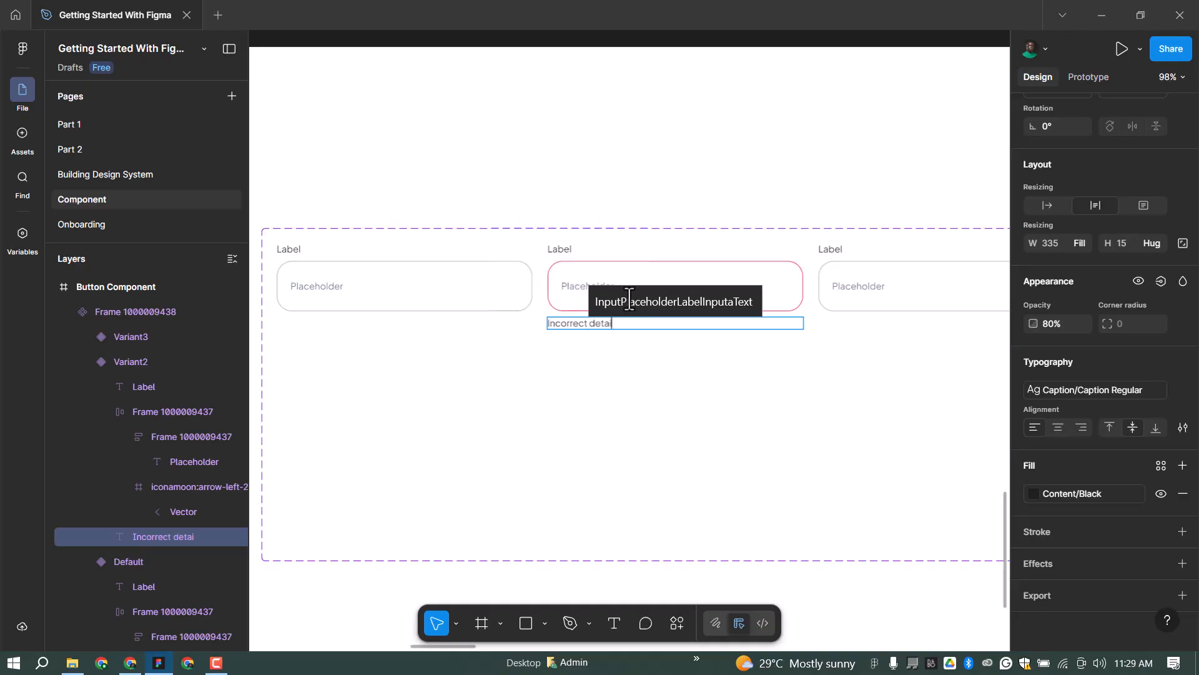
{"action": "type", "text": "ls, try"}
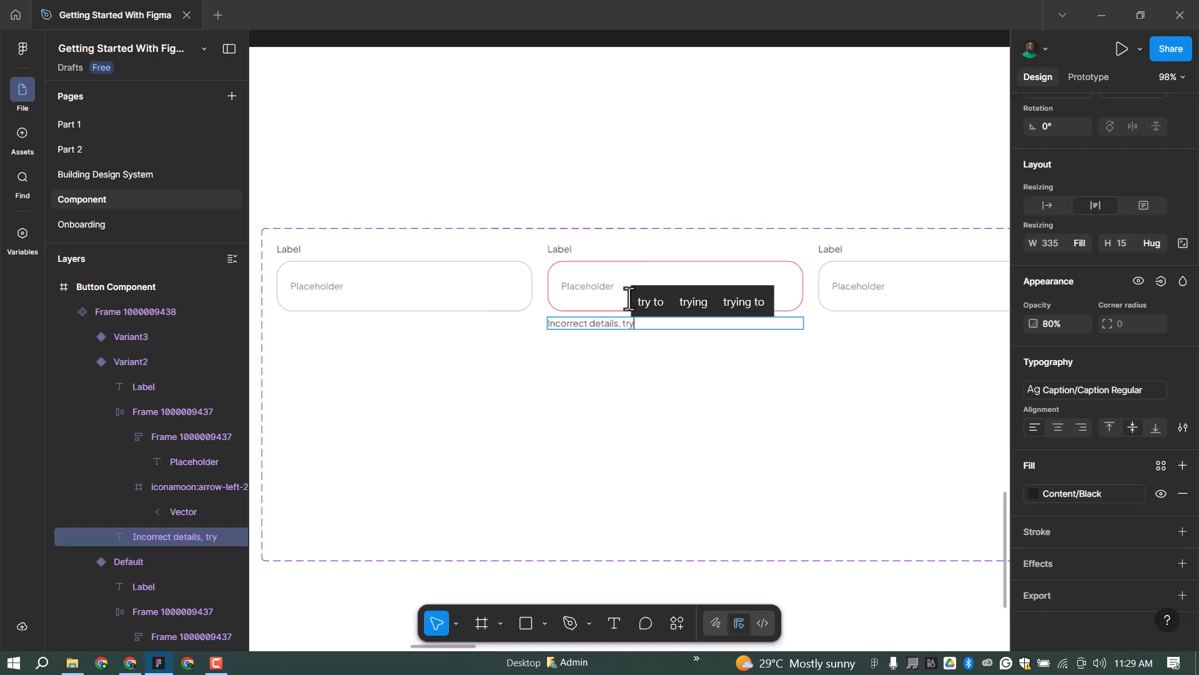
{"action": "type", "text": " again"}
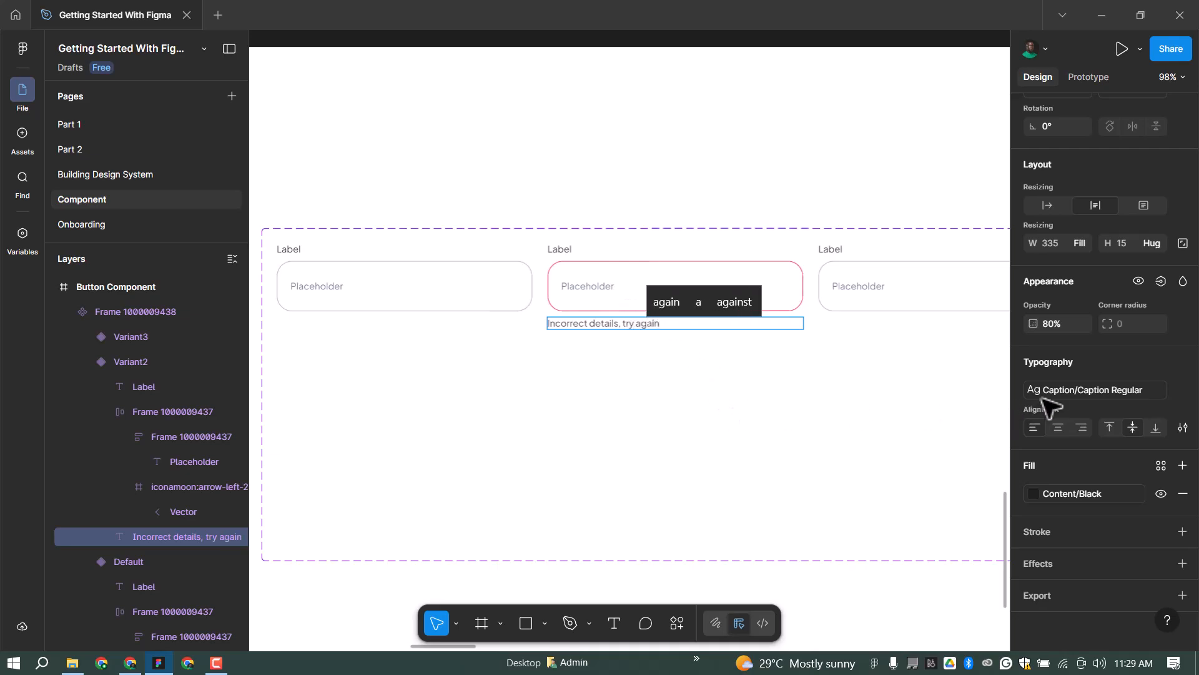
Apply the Body Text/Body 2 Regular style to the 'Incorrect details, try again' message.
{"action": "key", "text": "Escape"}
{"action": "left_click", "coordinate": [1092, 390]}
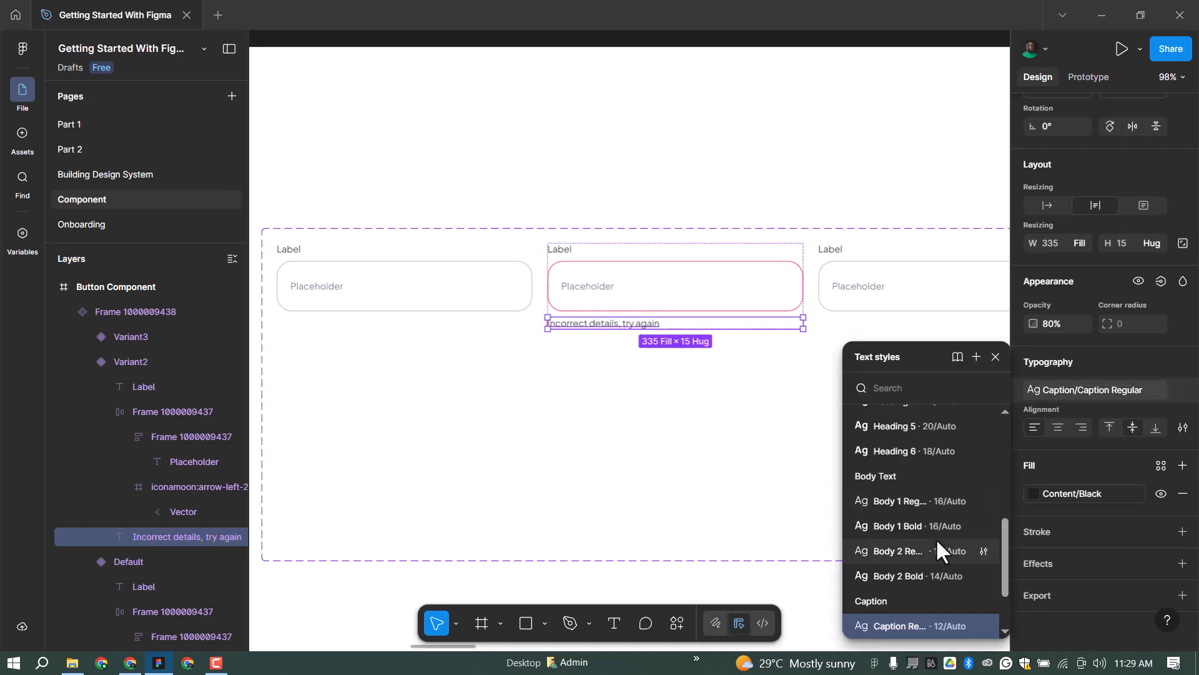
{"action": "scroll", "coordinate": [929, 534], "scroll_direction": "up", "scroll_amount": 3}
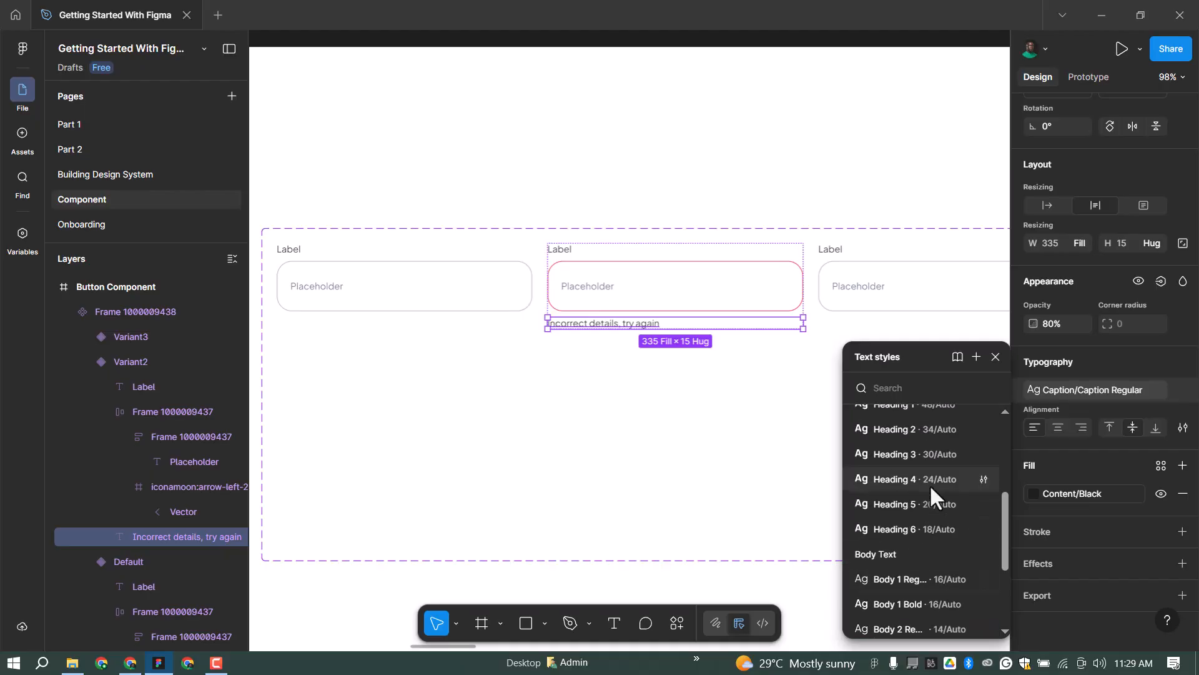
{"action": "left_click", "coordinate": [931, 626]}
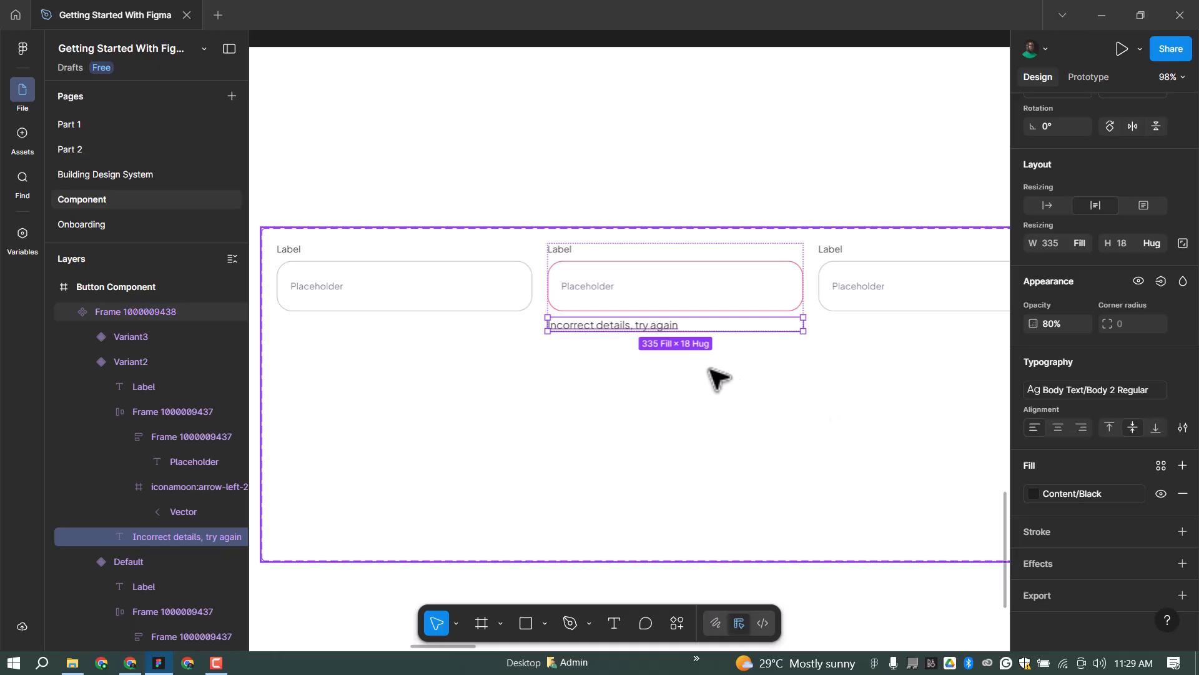
{"action": "scroll", "coordinate": [691, 276], "scroll_direction": "down", "scroll_amount": 1}
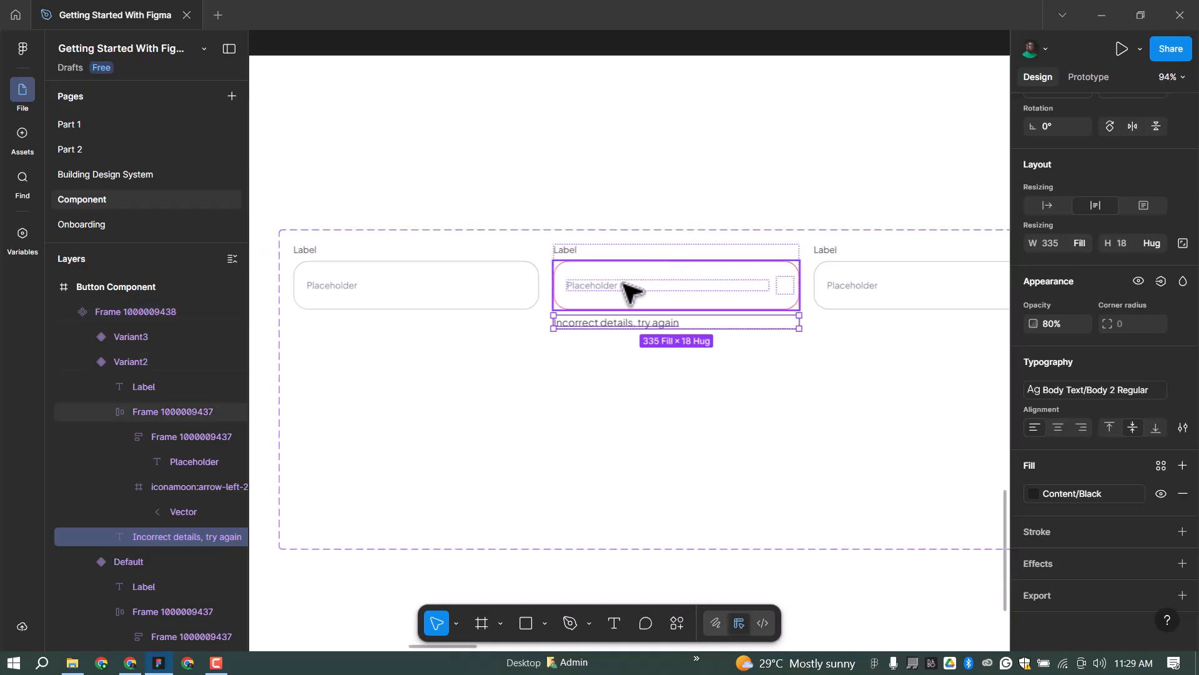
{"action": "scroll", "coordinate": [587, 317], "scroll_direction": "up", "scroll_amount": 2}
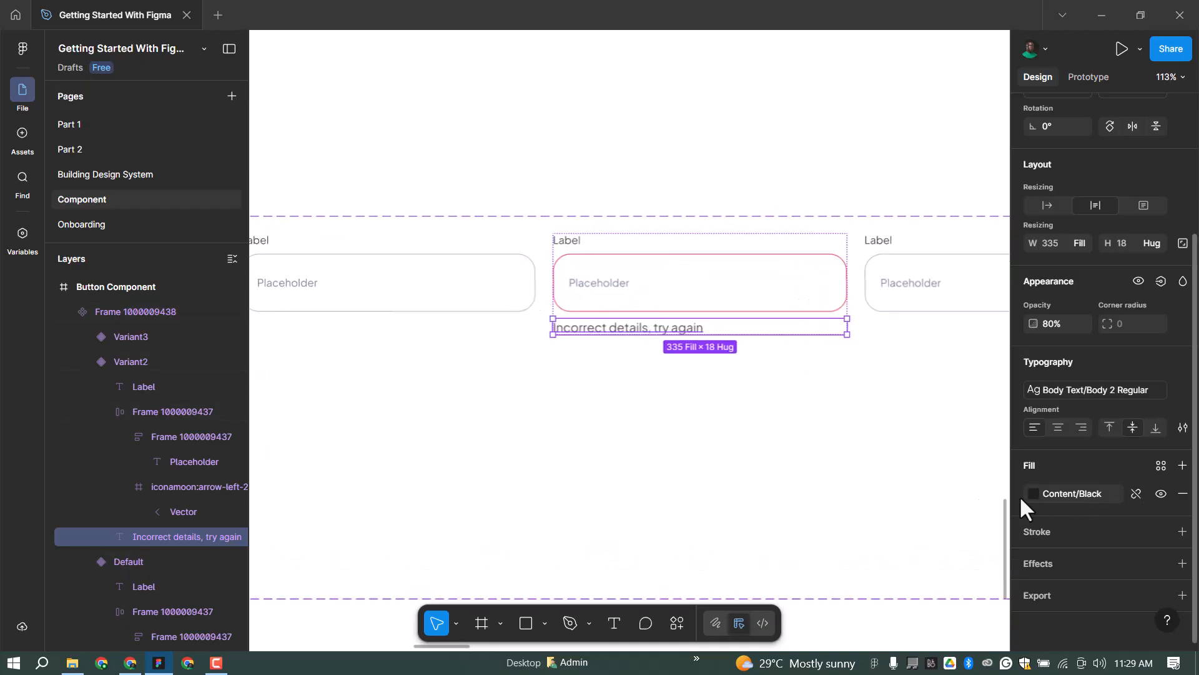
{"action": "left_click", "coordinate": [1042, 498]}
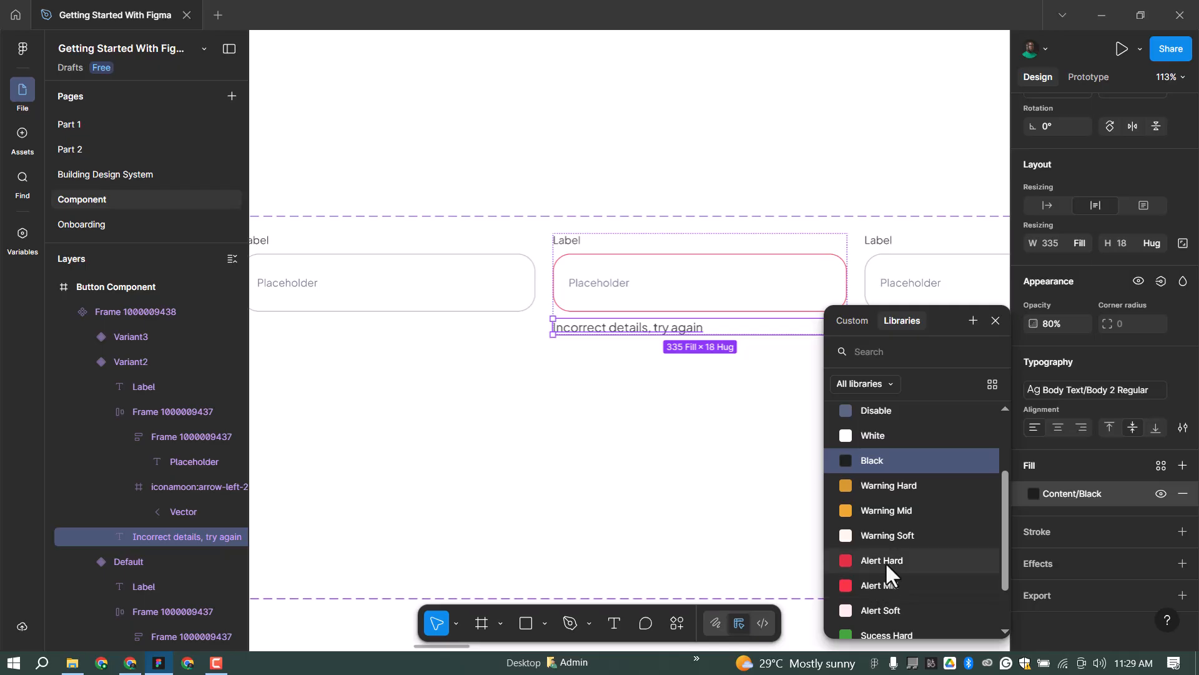
Return the error message text colour to Content/Alert Hard red.
{"action": "left_click", "coordinate": [887, 561]}
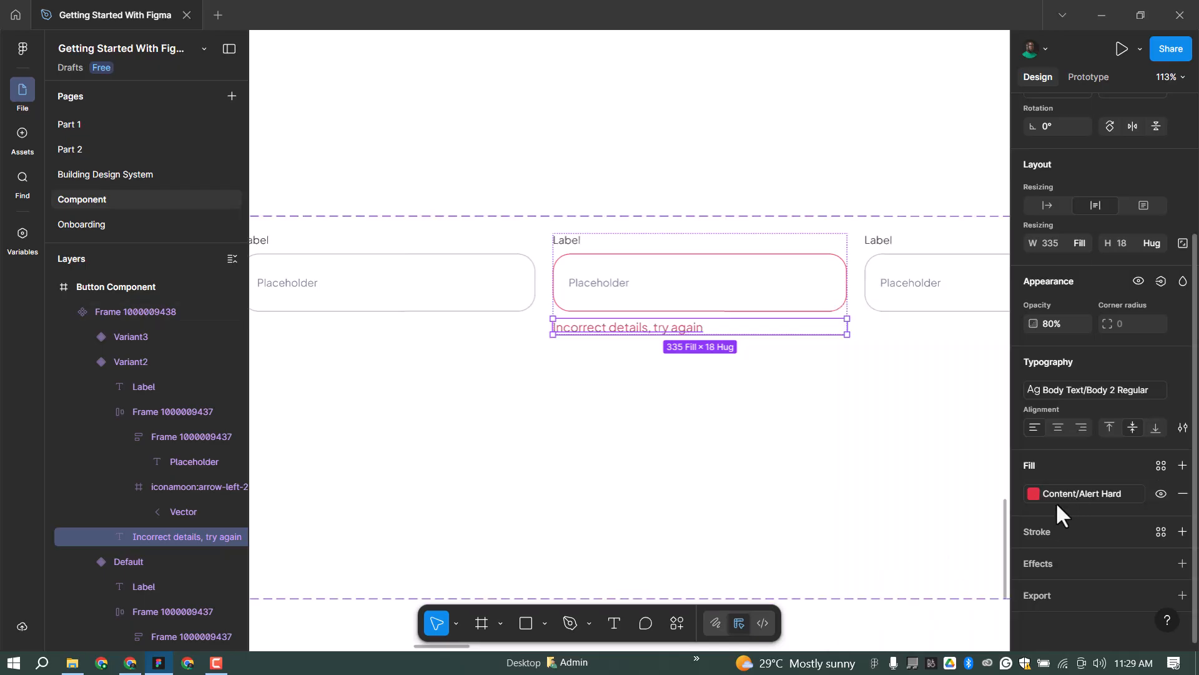
{"action": "left_click", "coordinate": [1061, 497]}
{"action": "left_click", "coordinate": [892, 563]}
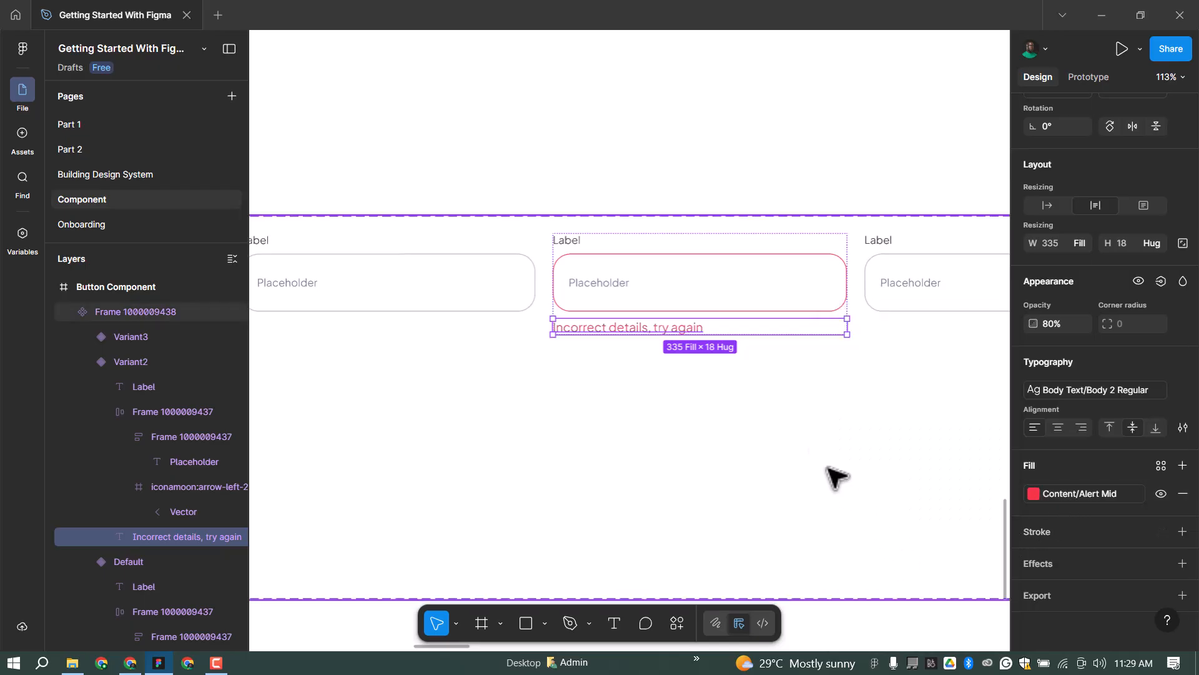
{"action": "left_click", "coordinate": [1077, 496]}
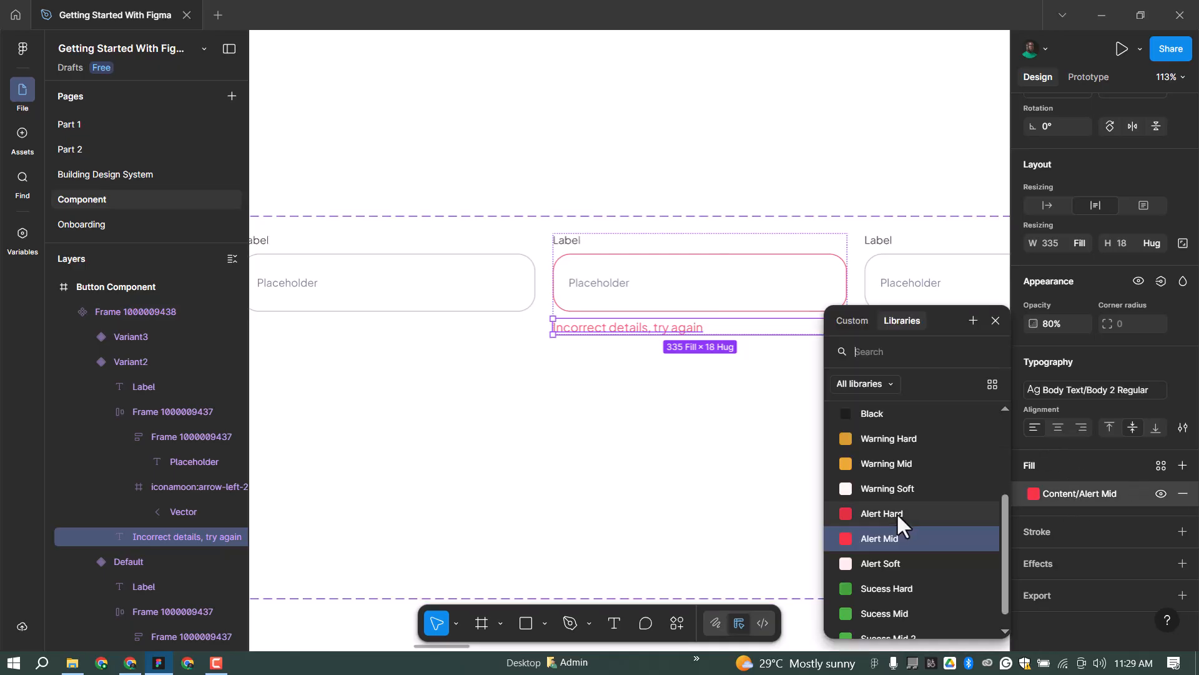
{"action": "left_click", "coordinate": [901, 517]}
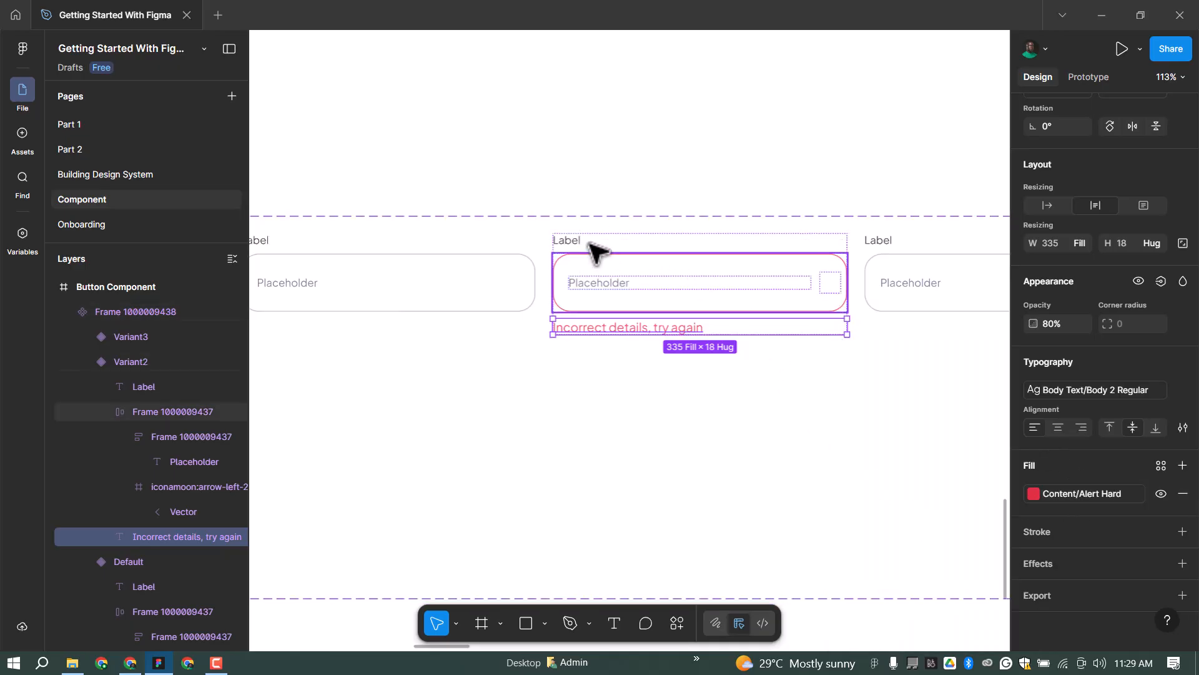
Give the third input's field frame a Border/Black stroke.
{"action": "scroll", "coordinate": [671, 270], "scroll_direction": "down", "scroll_amount": 3}
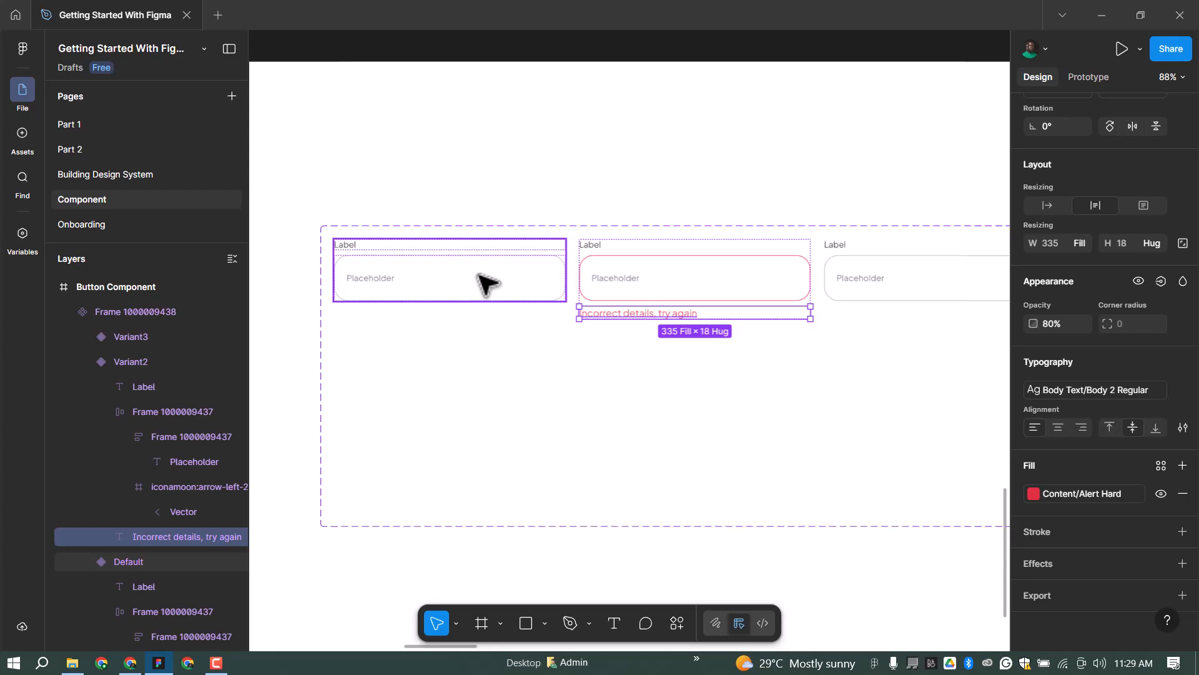
{"action": "left_click", "coordinate": [553, 269]}
{"action": "left_click", "coordinate": [706, 350]}
{"action": "scroll", "coordinate": [706, 299], "scroll_direction": "down", "scroll_amount": 5}
{"action": "scroll", "coordinate": [759, 293], "scroll_direction": "up", "scroll_amount": 1}
{"action": "scroll", "coordinate": [759, 294], "scroll_direction": "up", "scroll_amount": 3}
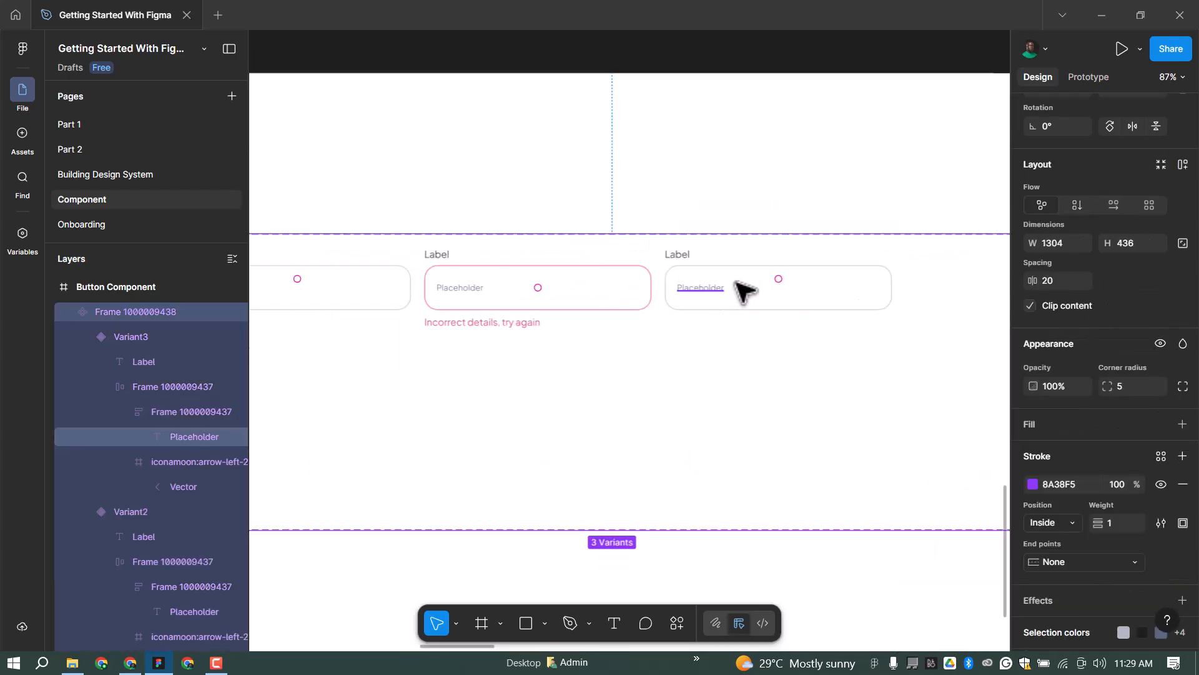
{"action": "left_click", "coordinate": [703, 293], "text": "ctrl"}
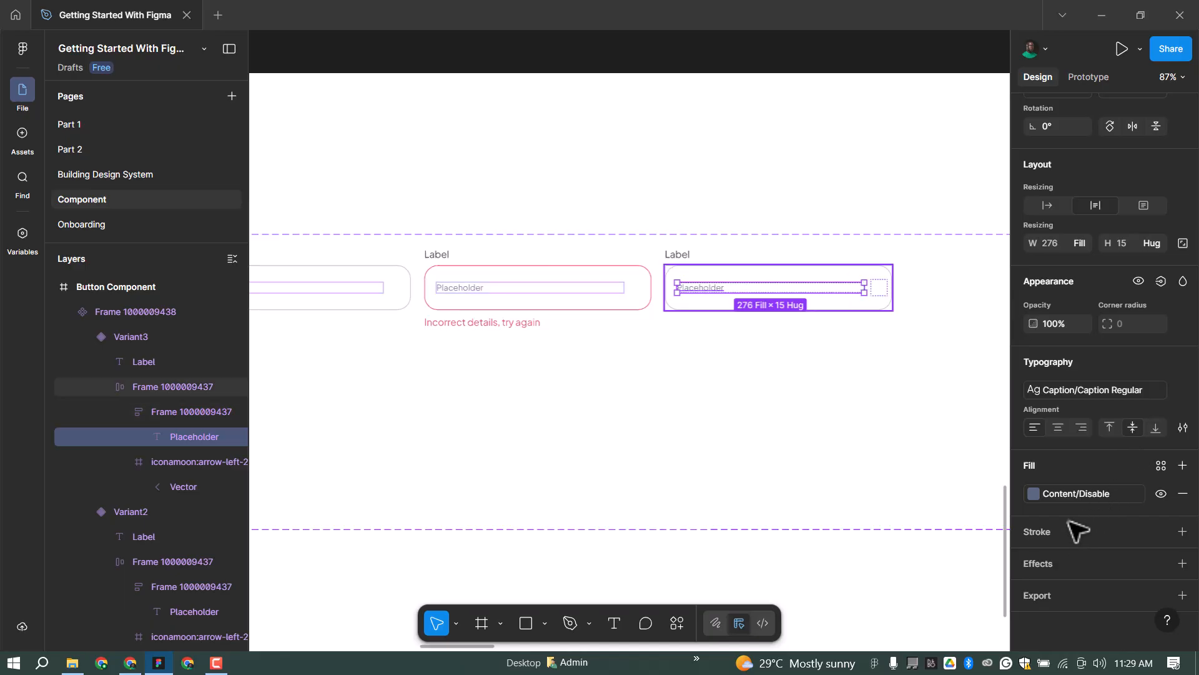
{"action": "key", "text": "Escape"}
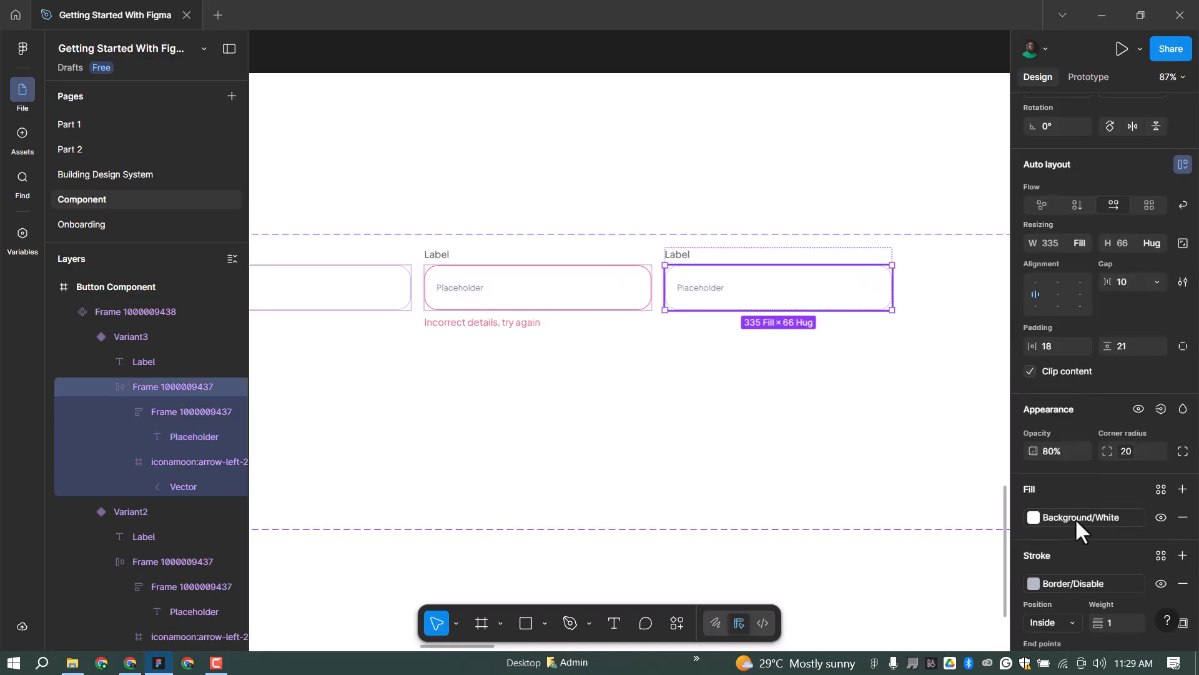
{"action": "left_click", "coordinate": [1080, 583]}
{"action": "left_click", "coordinate": [892, 544]}
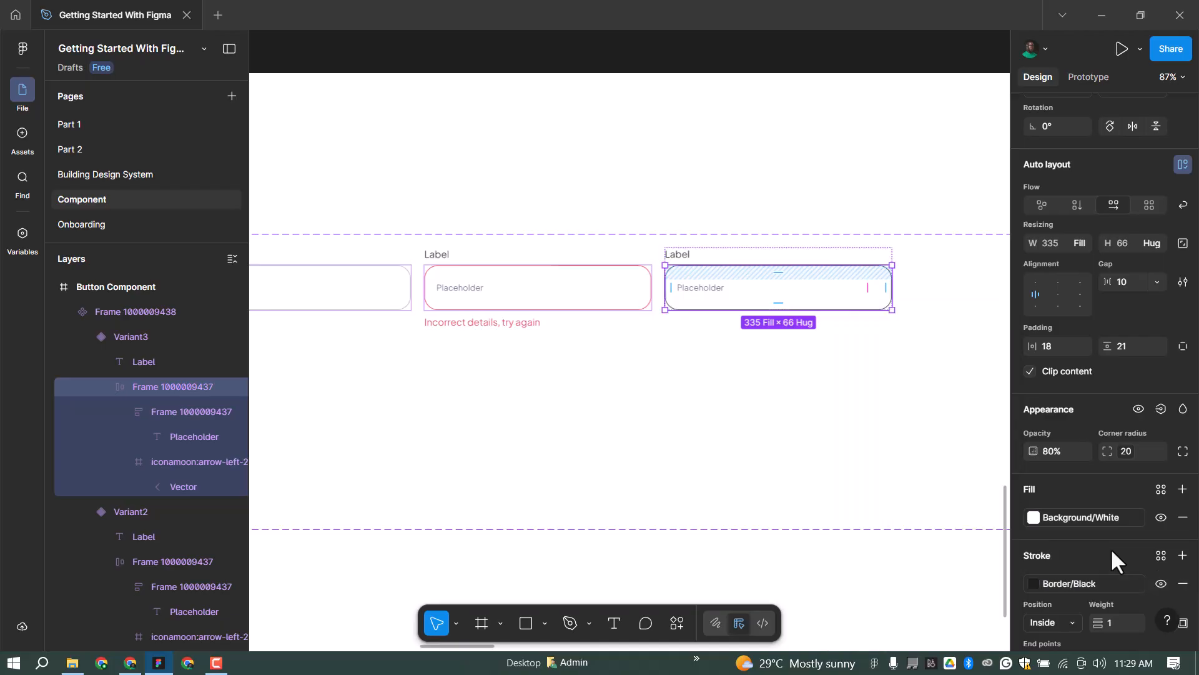
Set the third input's placeholder text fill to Content/Black.
{"action": "scroll", "coordinate": [1076, 585], "scroll_direction": "down", "scroll_amount": 3}
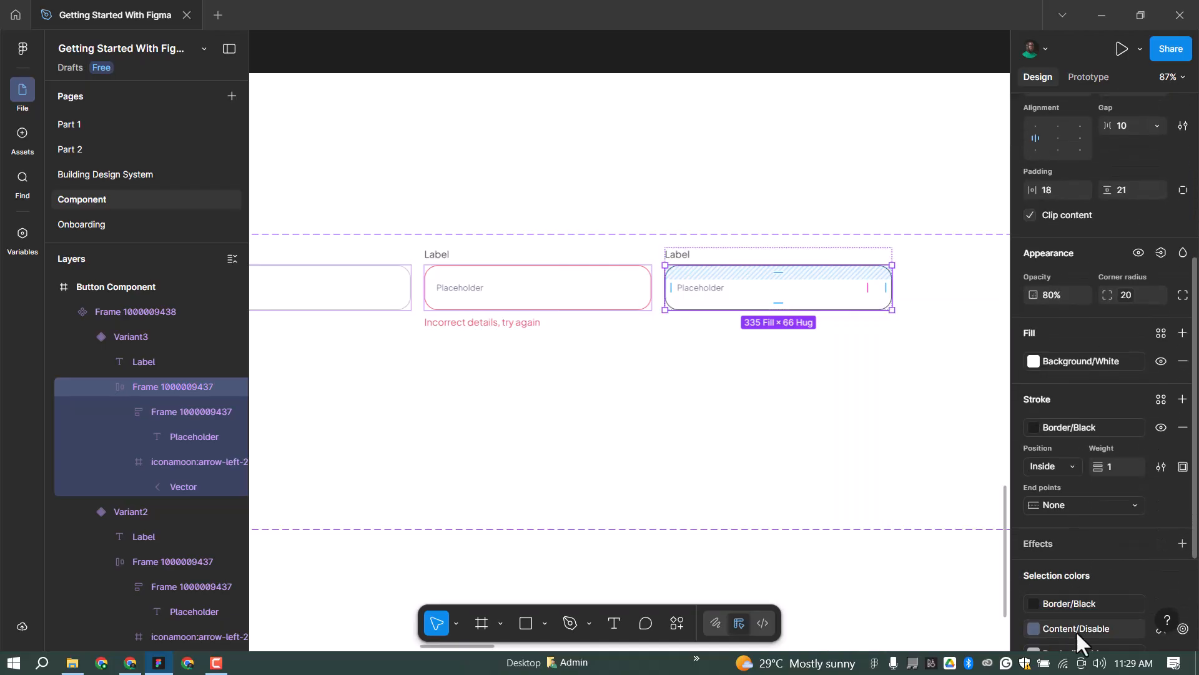
{"action": "left_click", "coordinate": [1075, 628]}
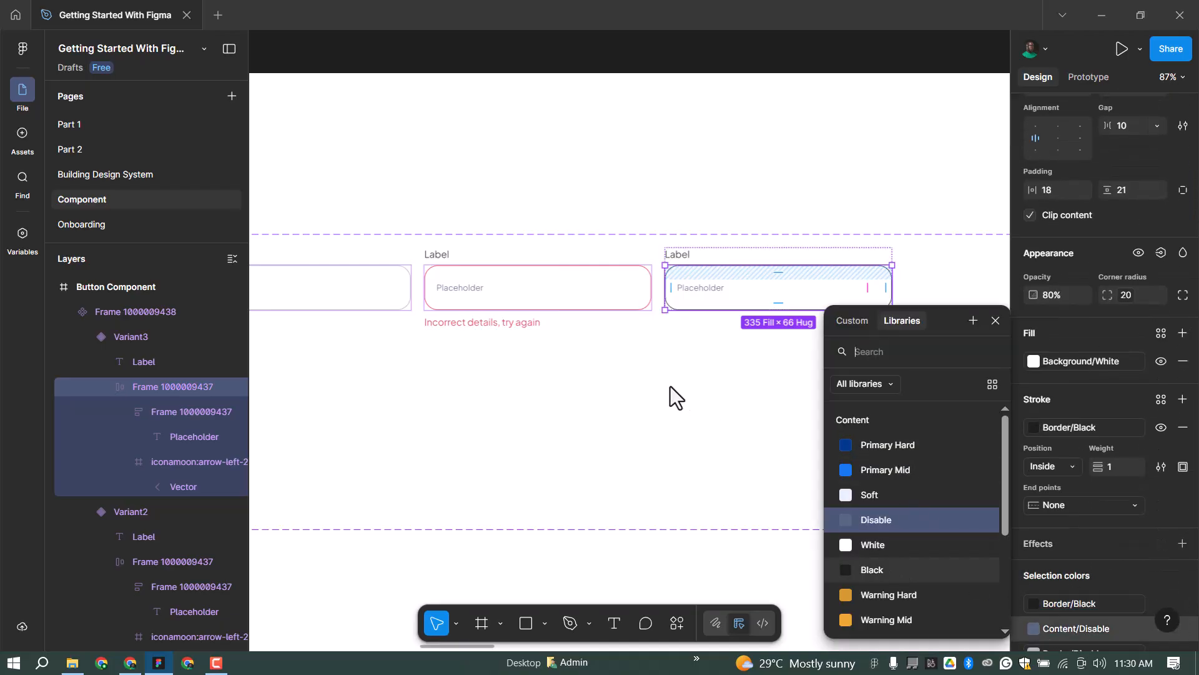
{"action": "left_click", "coordinate": [887, 570]}
{"action": "left_click", "coordinate": [811, 232]}
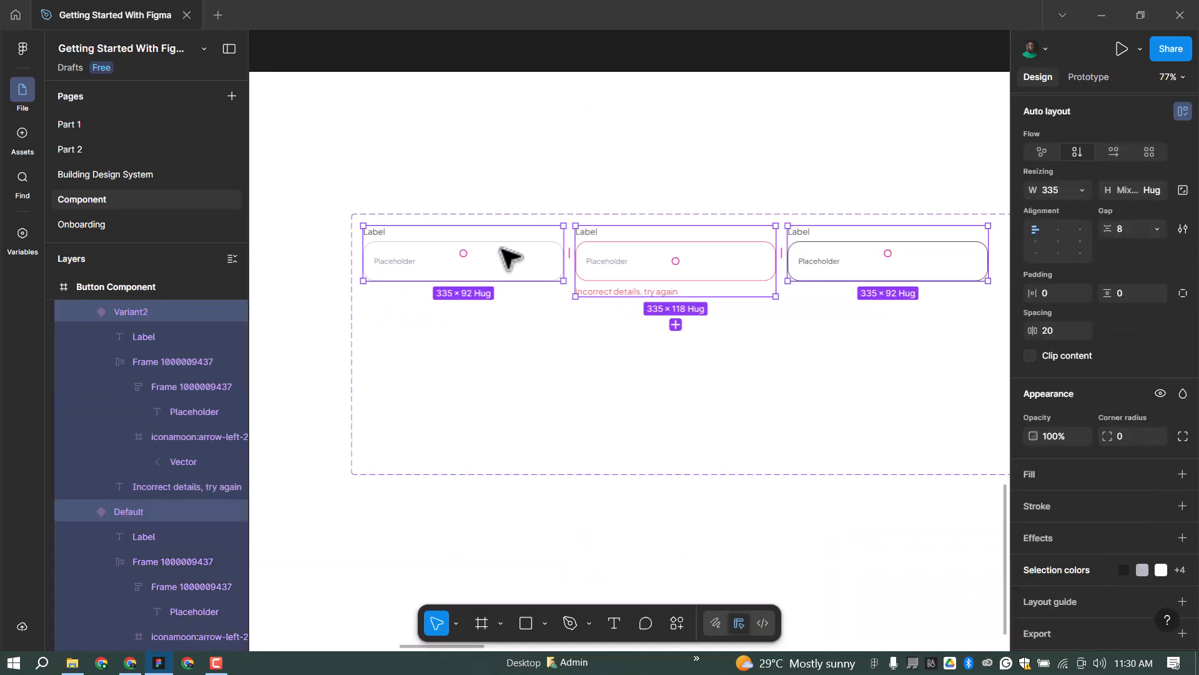
Duplicate the three variants into a second row and show the lower-left arrow icon at 100% opacity.
{"action": "left_click_drag", "start_coordinate": [506, 253], "coordinate": [597, 336]}
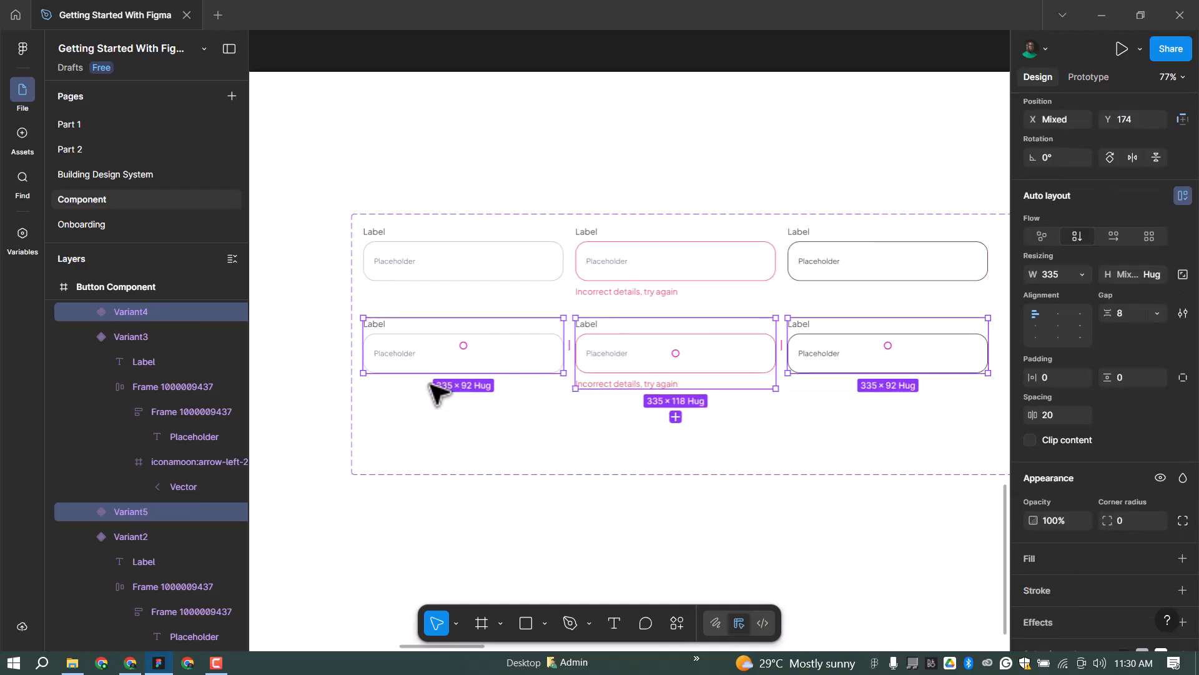
{"action": "left_click", "coordinate": [538, 351], "text": "ctrl"}
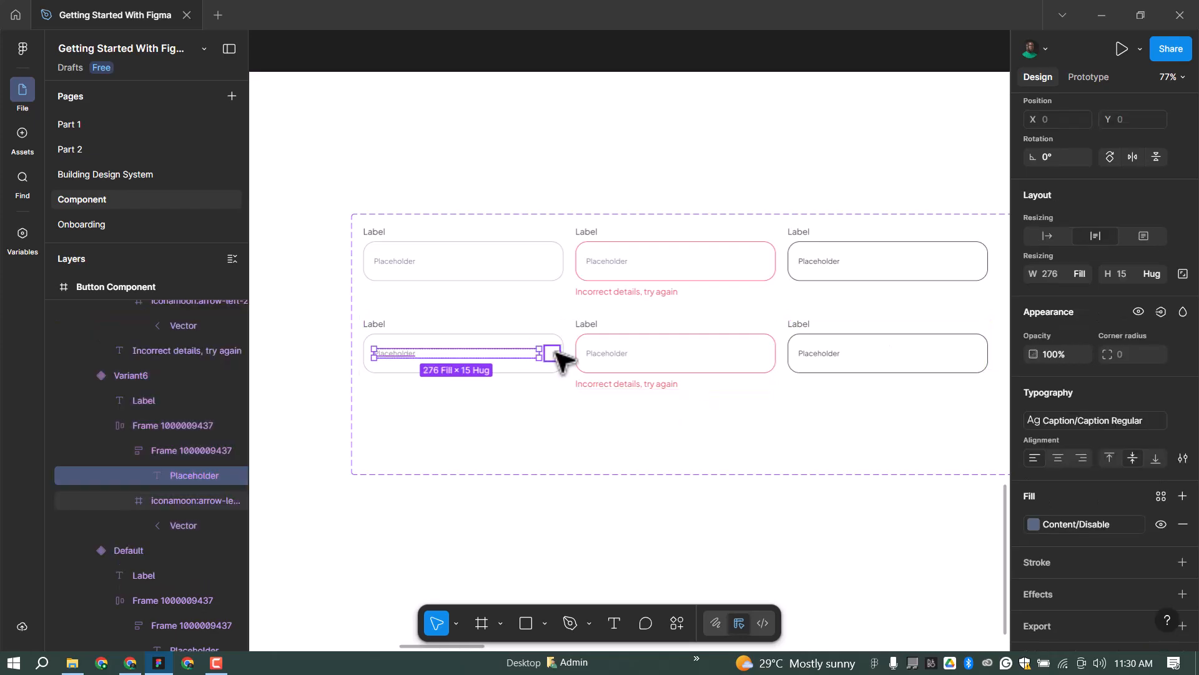
{"action": "left_click", "coordinate": [557, 353]}
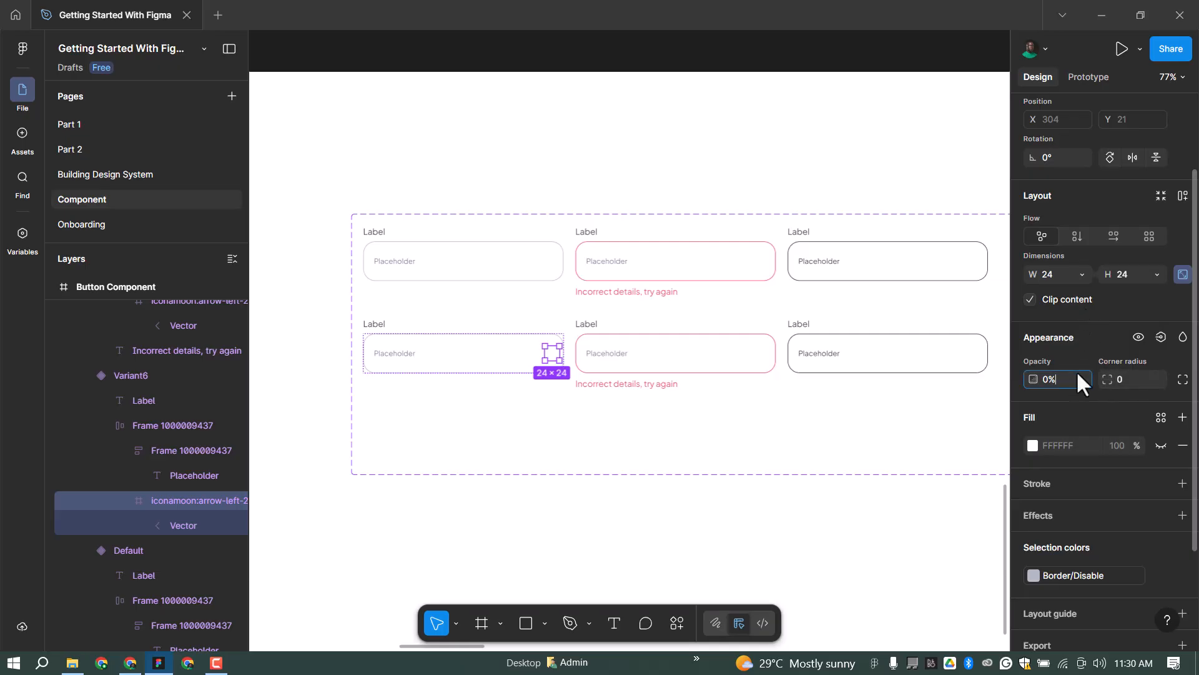
{"action": "key", "text": "BackSpace"}
{"action": "key", "text": "BackSpace"}
{"action": "type", "text": "100"}
{"action": "key", "text": "Return"}
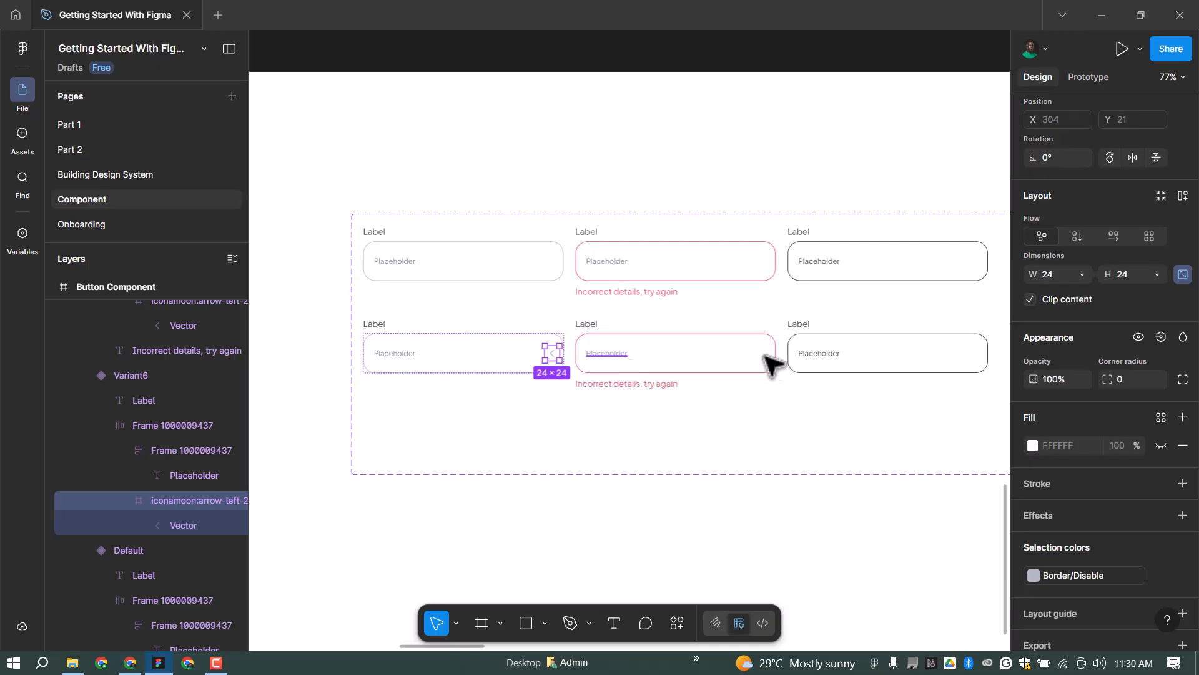
Paste the arrow icon into the lower middle and lower right inputs.
{"action": "left_click", "coordinate": [612, 353]}
{"action": "key", "text": "ctrl+v"}
{"action": "left_click", "coordinate": [967, 356]}
{"action": "key", "text": "ctrl+v"}
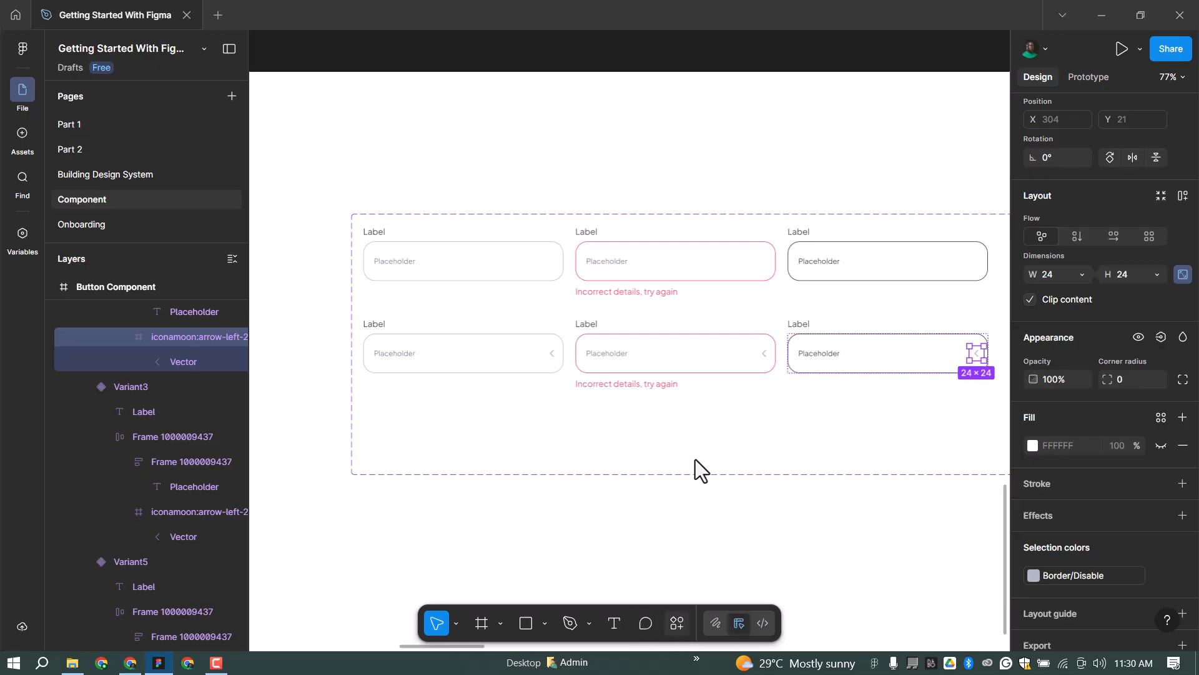
{"action": "key", "text": "ctrl+k"}
Search Iconify for 'arrow down' and drop iconamoon arrow-down-2-duotone chevrons onto the canvas.
{"action": "left_click", "coordinate": [497, 410]}
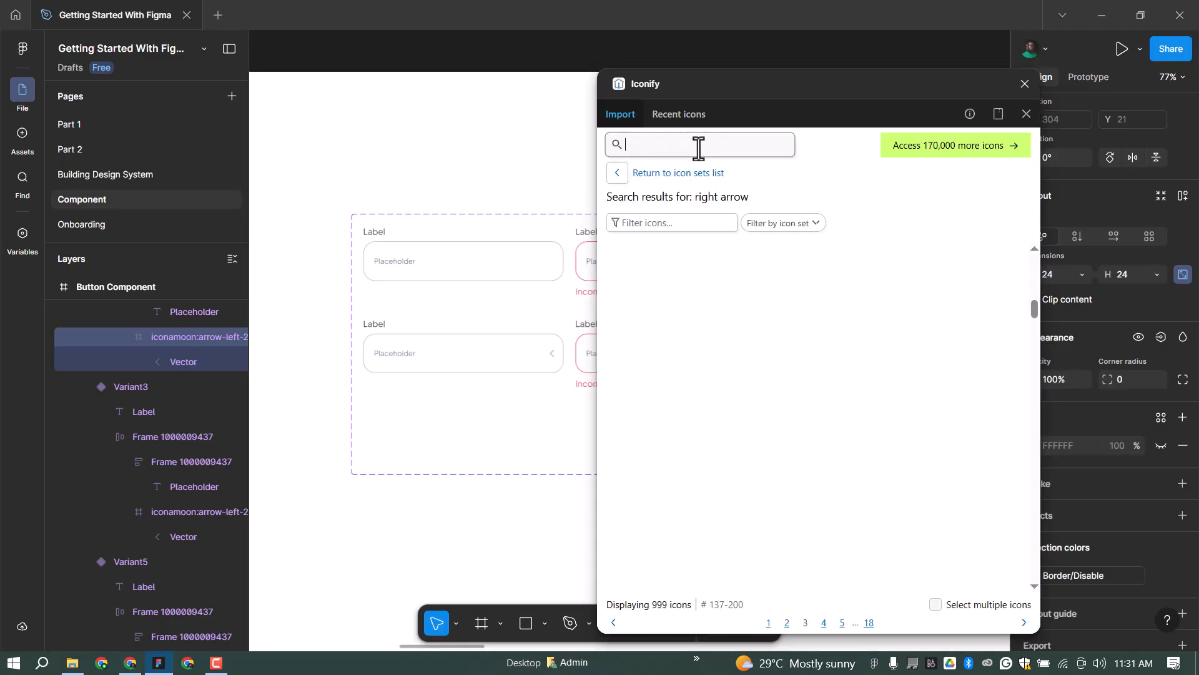
{"action": "left_click", "coordinate": [699, 145]}
{"action": "type", "text": "arrow down"}
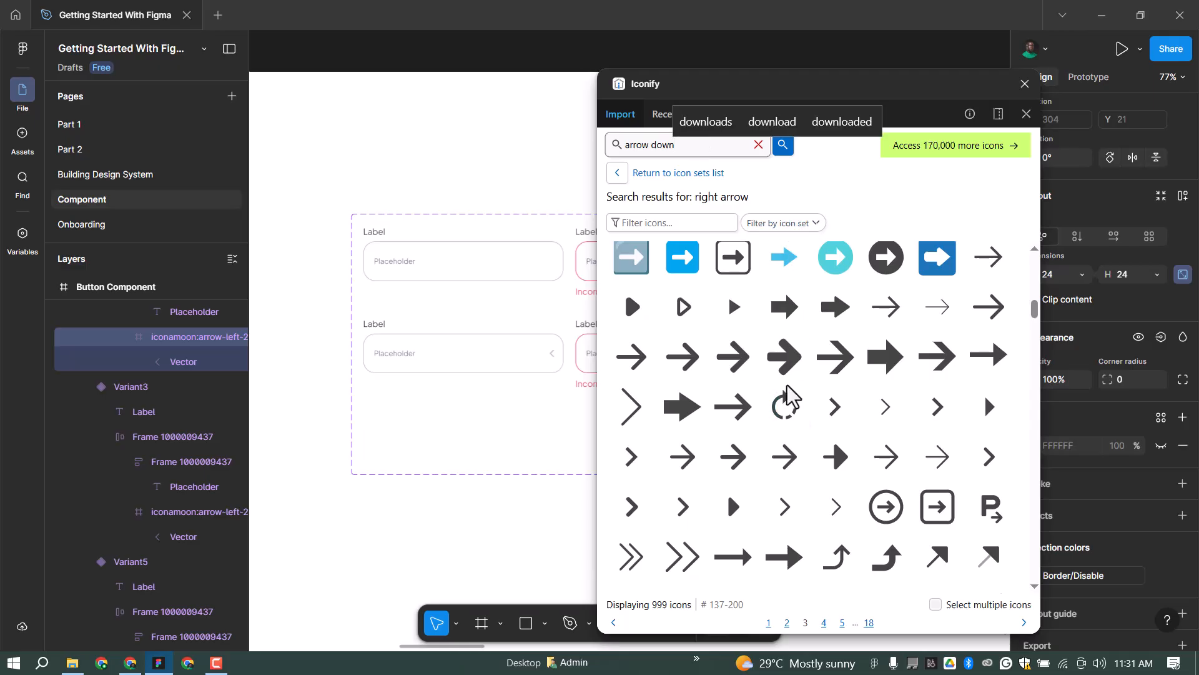
{"action": "left_click", "coordinate": [789, 157]}
{"action": "scroll", "coordinate": [764, 461], "scroll_direction": "down", "scroll_amount": 9}
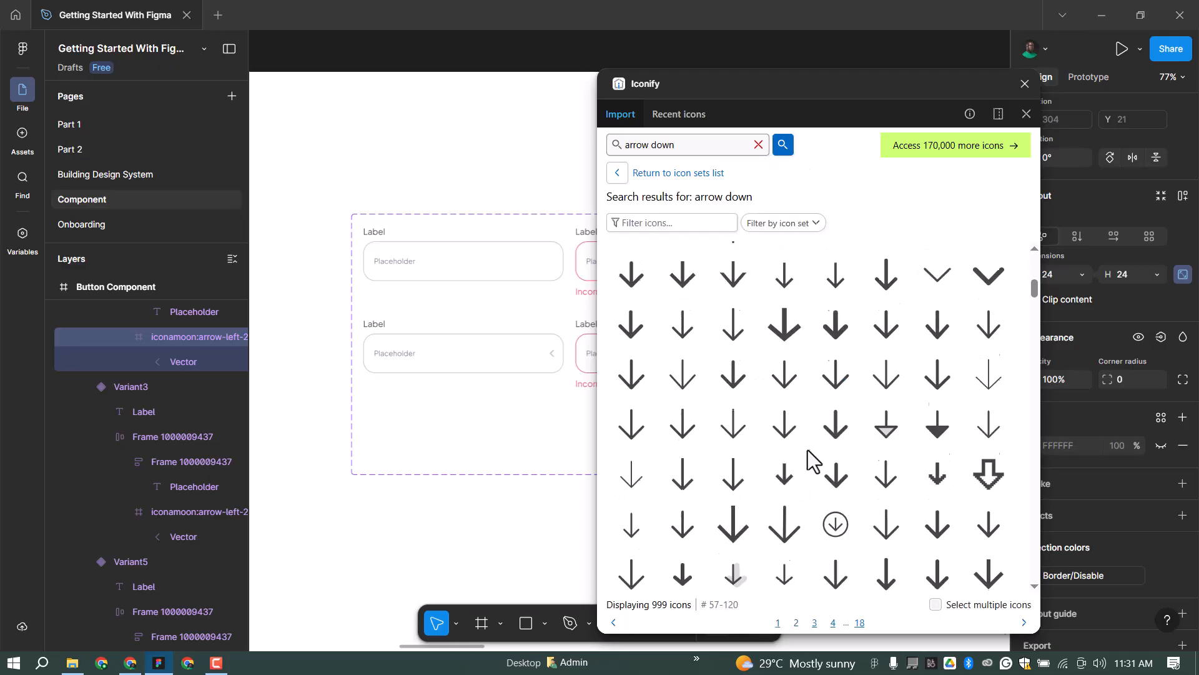
{"action": "scroll", "coordinate": [793, 476], "scroll_direction": "down", "scroll_amount": 4}
{"action": "left_click_drag", "start_coordinate": [987, 497], "coordinate": [389, 399]}
{"action": "left_click_drag", "start_coordinate": [987, 496], "coordinate": [348, 514]}
{"action": "left_click", "coordinate": [1025, 84]}
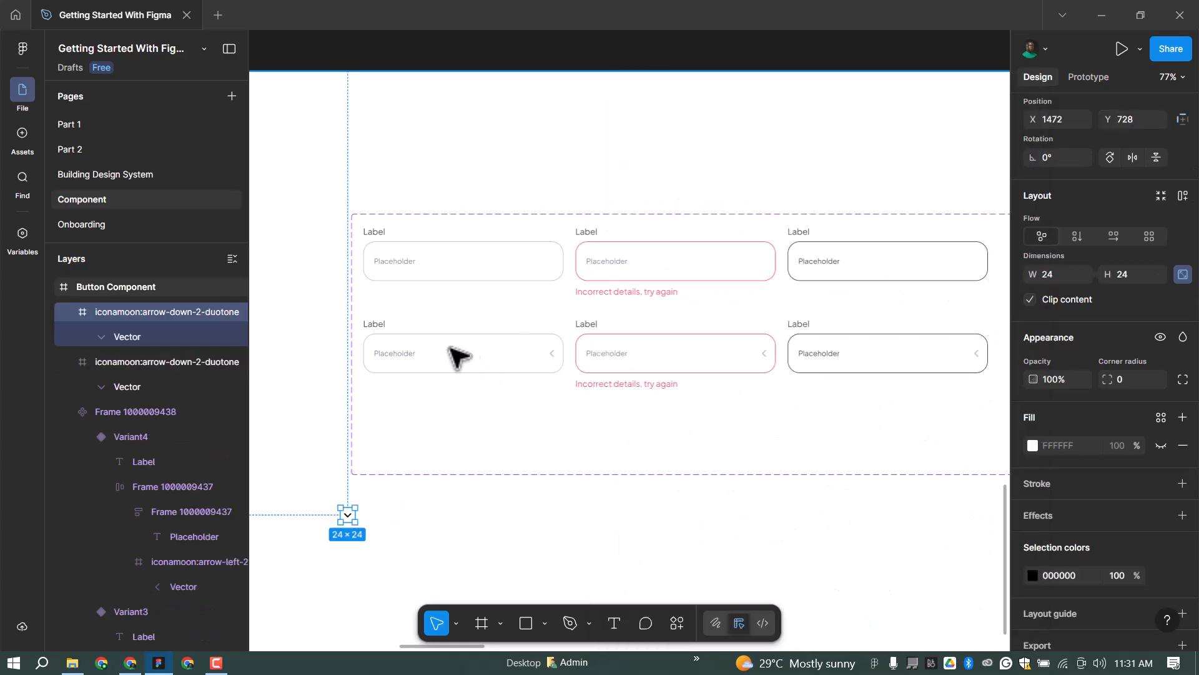
Move the down chevron into the lower-left input, replacing its left-arrow icon.
{"action": "key", "text": "Delete"}
{"action": "left_click", "coordinate": [536, 348], "text": "ctrl"}
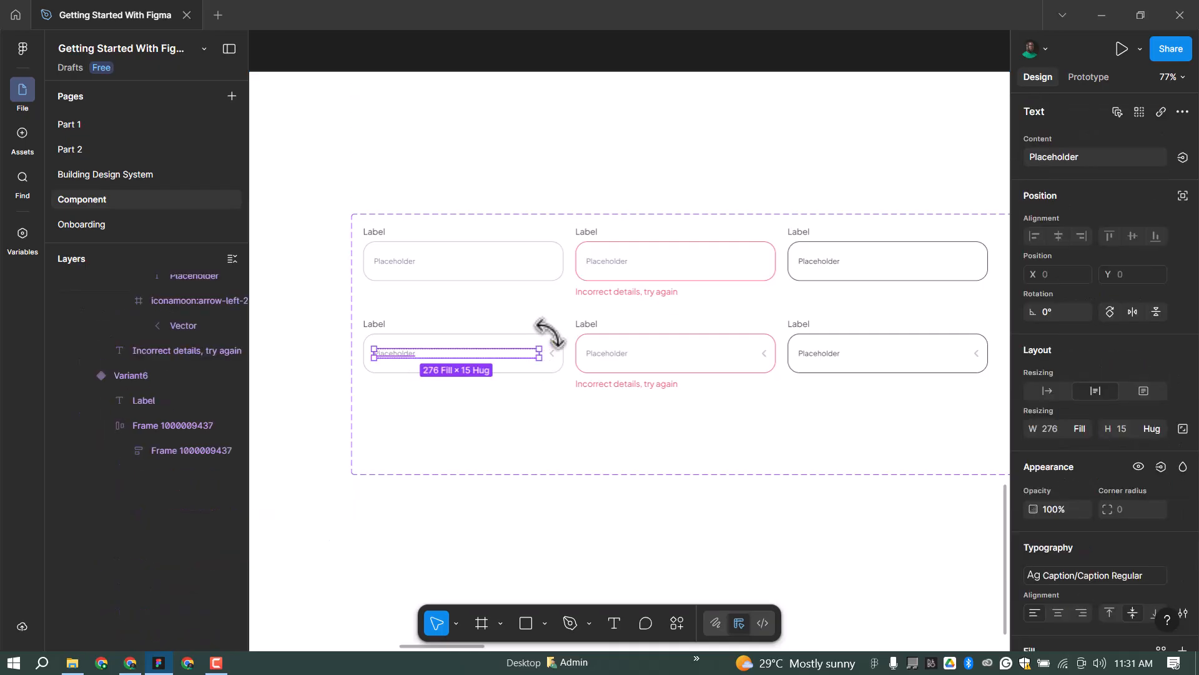
{"action": "left_click", "coordinate": [562, 343]}
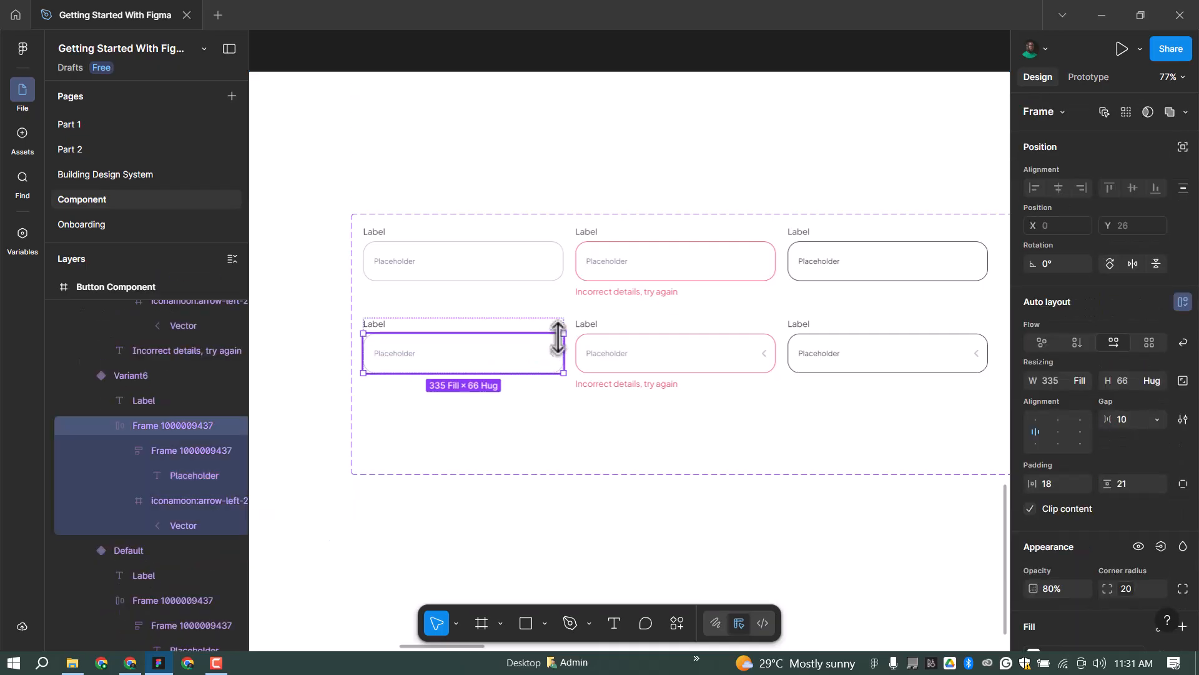
{"action": "key", "text": "ctrl+v"}
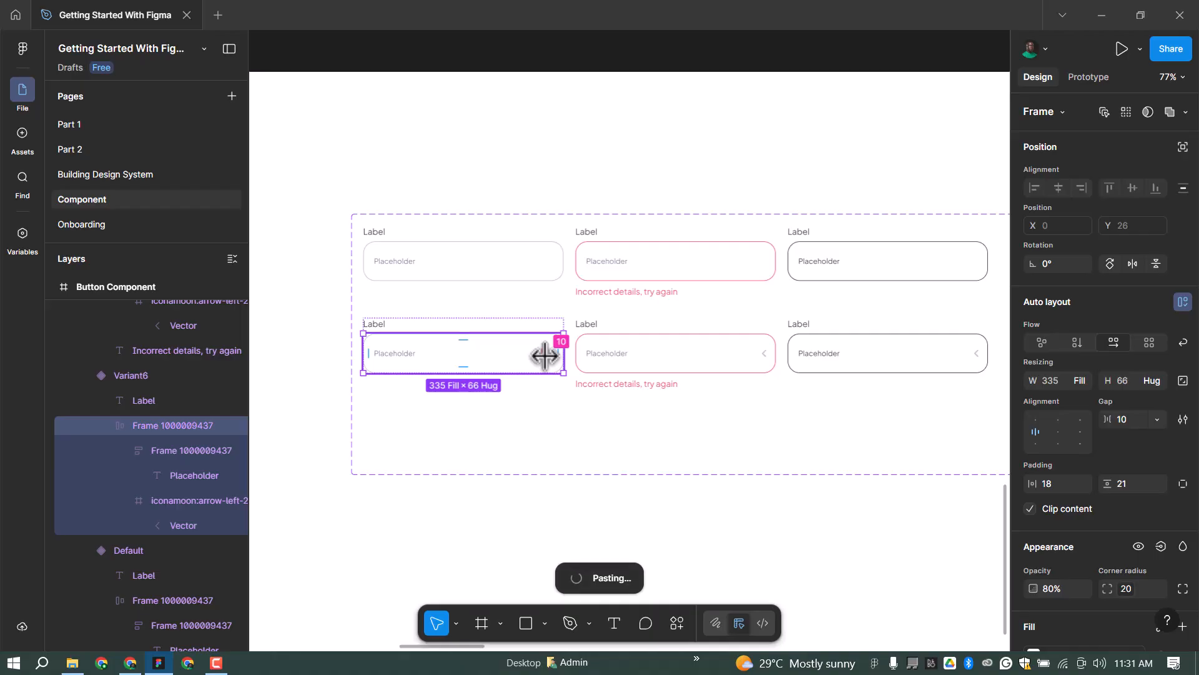
{"action": "scroll", "coordinate": [545, 356], "scroll_direction": "up", "scroll_amount": 3}
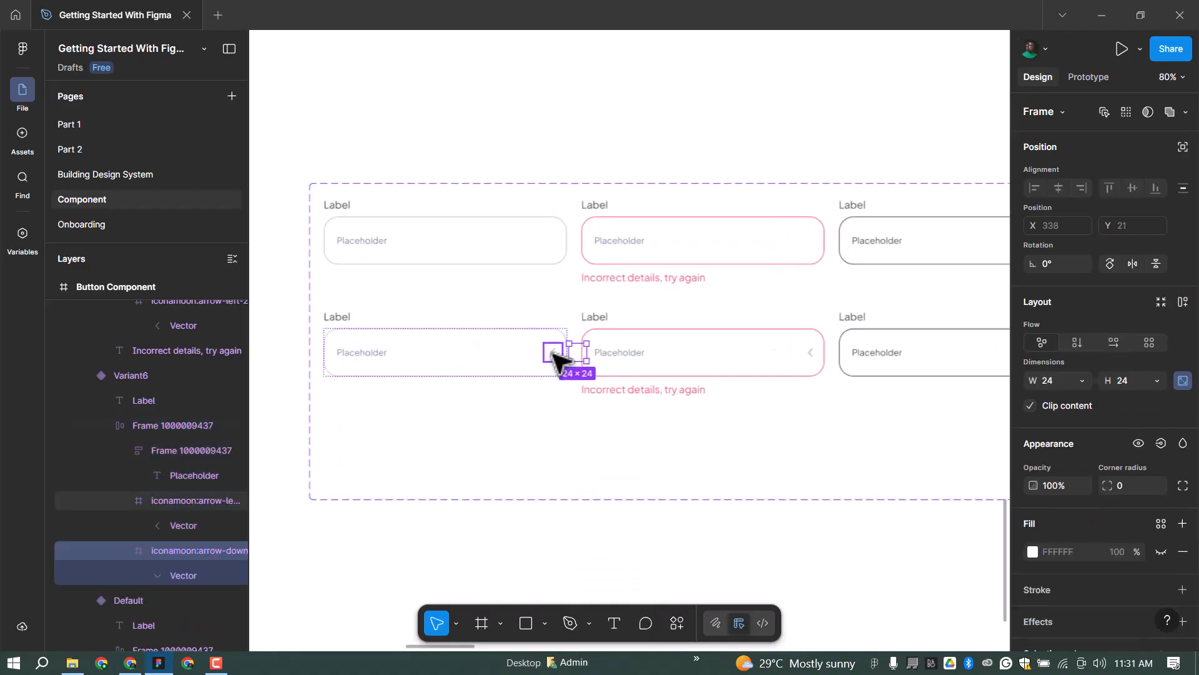
{"action": "key", "text": "Delete"}
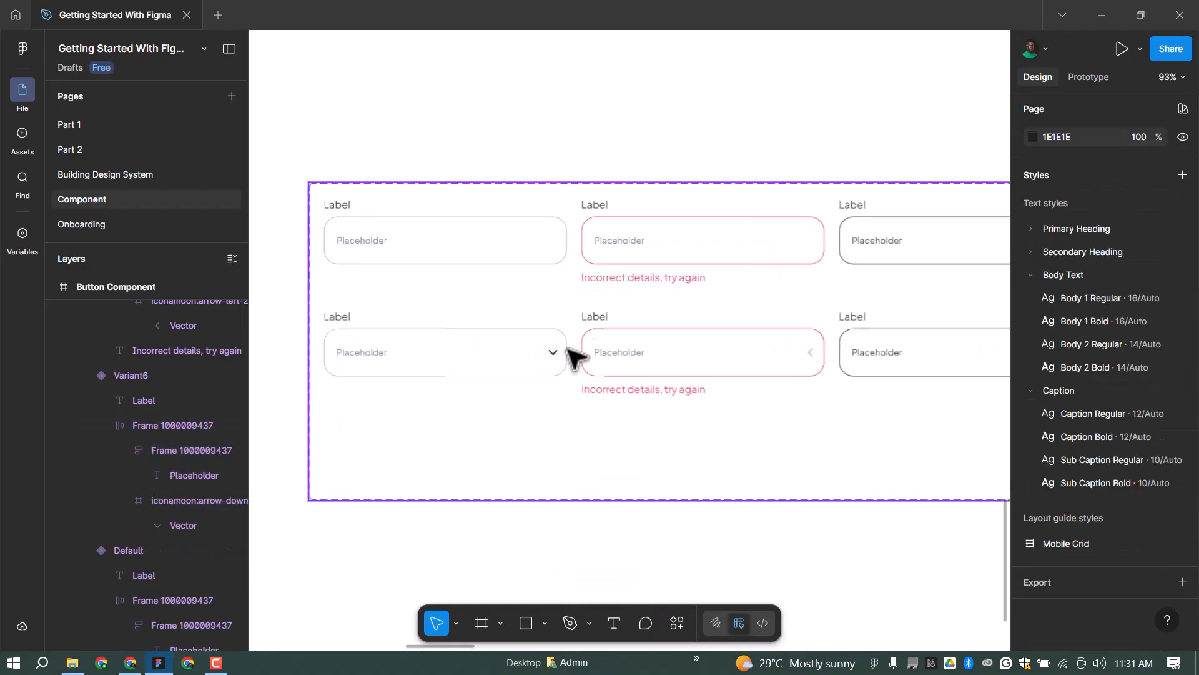
Paste down chevrons into the lower middle and right inputs and delete the leftover arrow.
{"action": "left_click", "coordinate": [708, 346]}
{"action": "key", "text": "ctrl+v"}
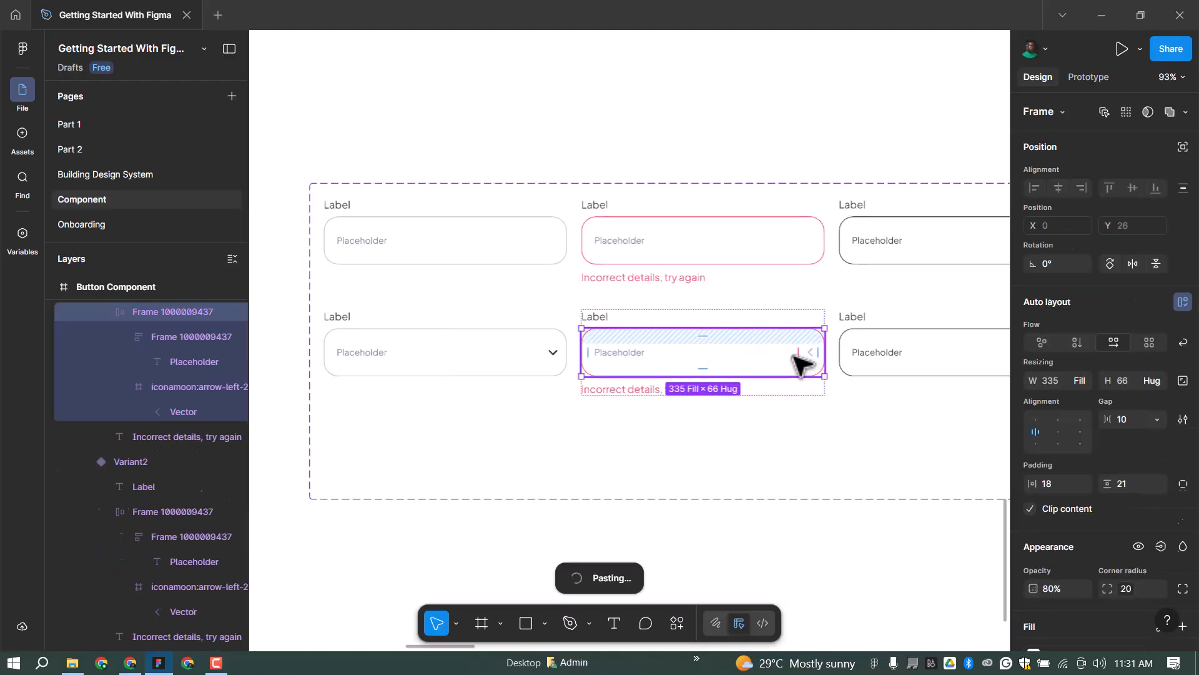
{"action": "left_click", "coordinate": [910, 343]}
{"action": "key", "text": "ctrl+v"}
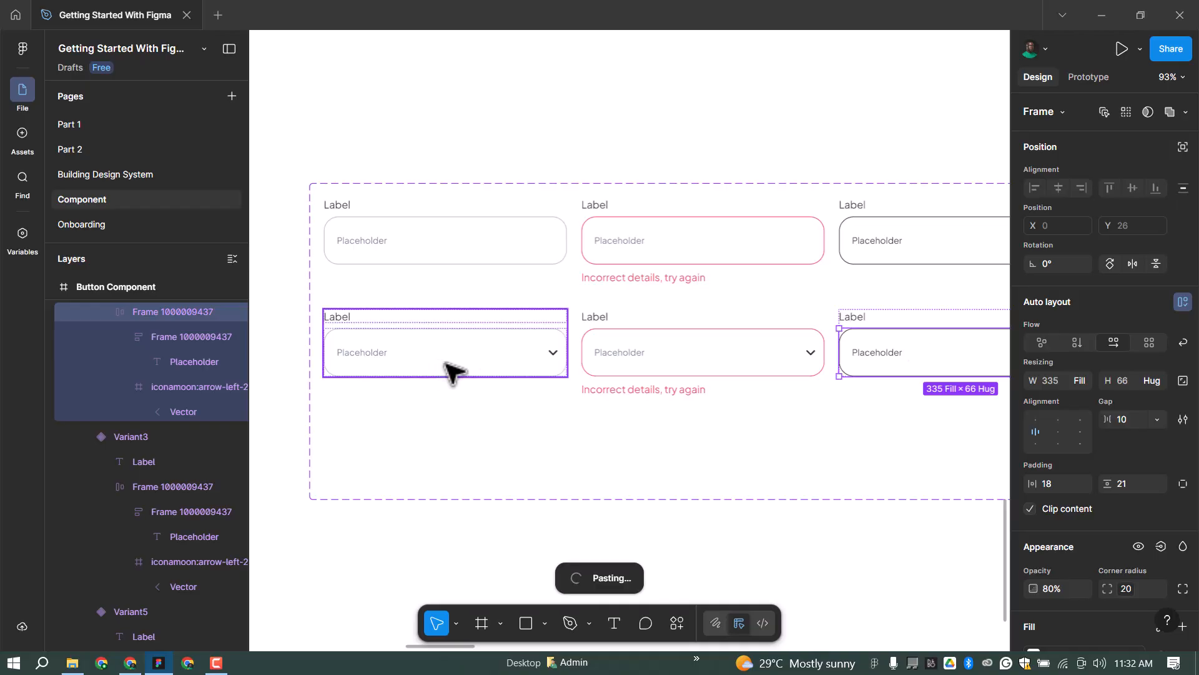
{"action": "left_click", "coordinate": [825, 354]}
{"action": "key", "text": "Delete"}
{"action": "scroll", "coordinate": [431, 357], "scroll_direction": "left", "scroll_amount": 2}
{"action": "scroll", "coordinate": [432, 364], "scroll_direction": "up", "scroll_amount": 1}
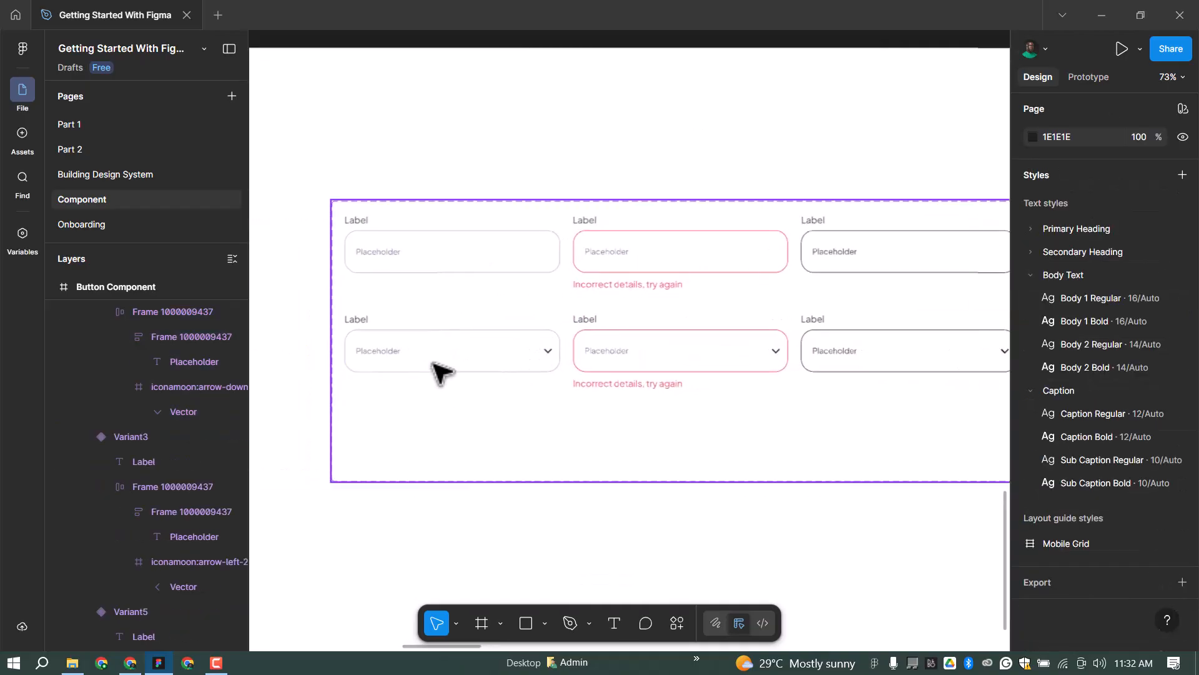
Tint the left dropdown's chevron icon Border/Disable grey.
{"action": "left_click", "coordinate": [516, 353], "text": "ctrl"}
{"action": "left_click", "coordinate": [548, 351]}
{"action": "scroll", "coordinate": [1062, 503], "scroll_direction": "down", "scroll_amount": 2}
{"action": "left_click", "coordinate": [1160, 603]}
{"action": "left_click", "coordinate": [888, 495]}
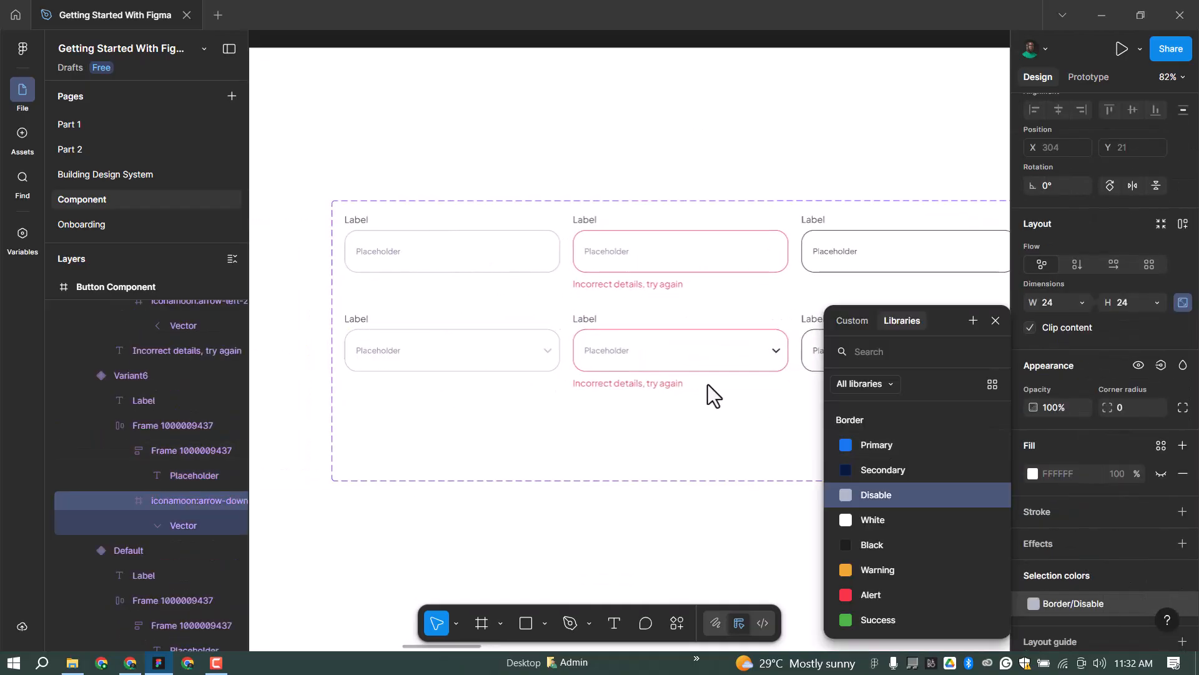
Switch the middle dropdown's field border from red to Border/Disable grey.
{"action": "left_click", "coordinate": [733, 355]}
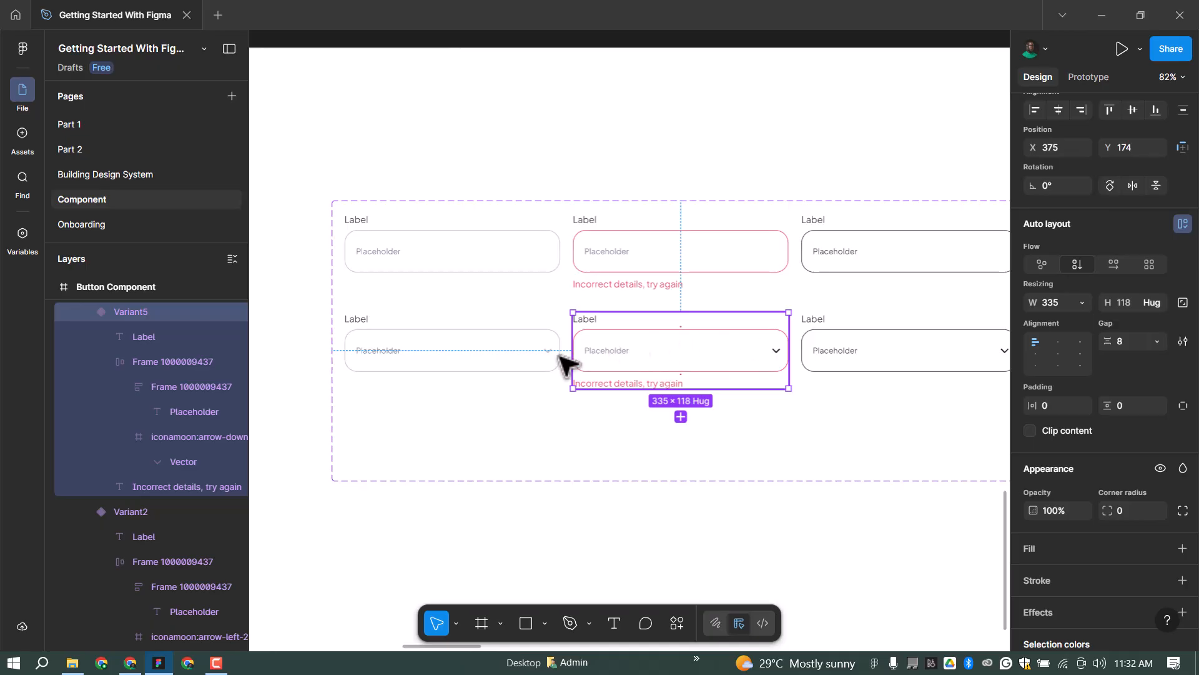
{"action": "double_click", "coordinate": [624, 350]}
{"action": "left_click", "coordinate": [1078, 644]}
{"action": "left_click", "coordinate": [880, 496]}
{"action": "left_click", "coordinate": [681, 382]}
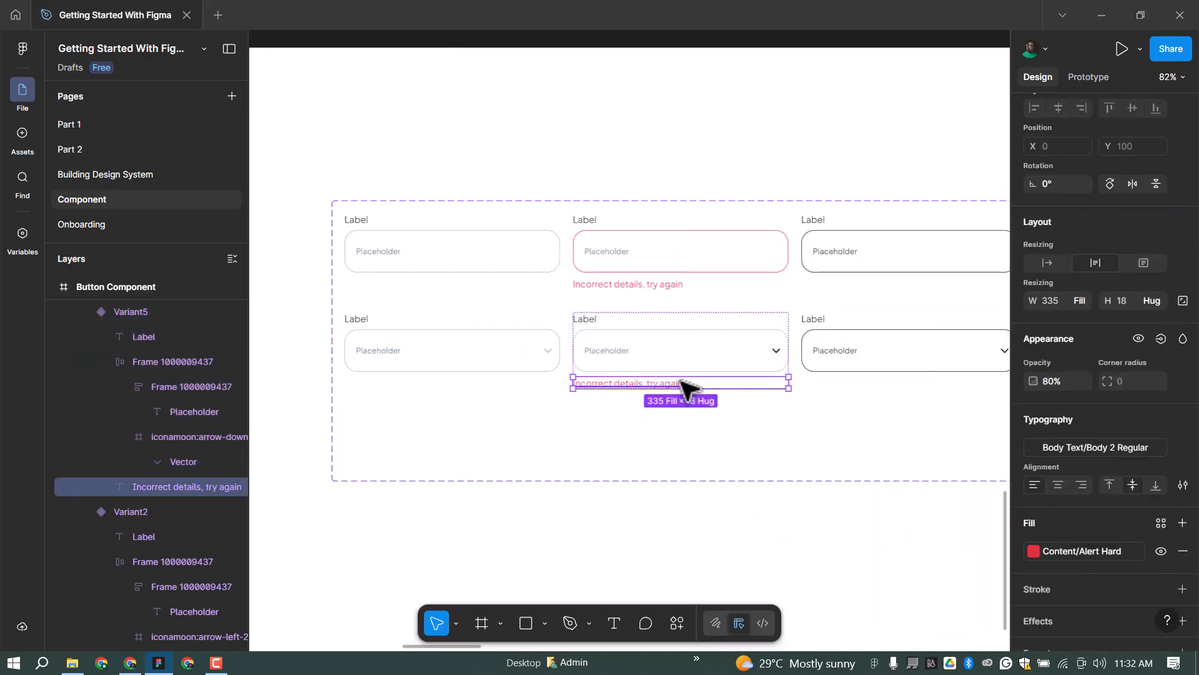
{"action": "scroll", "coordinate": [643, 268], "scroll_direction": "down", "scroll_amount": 2}
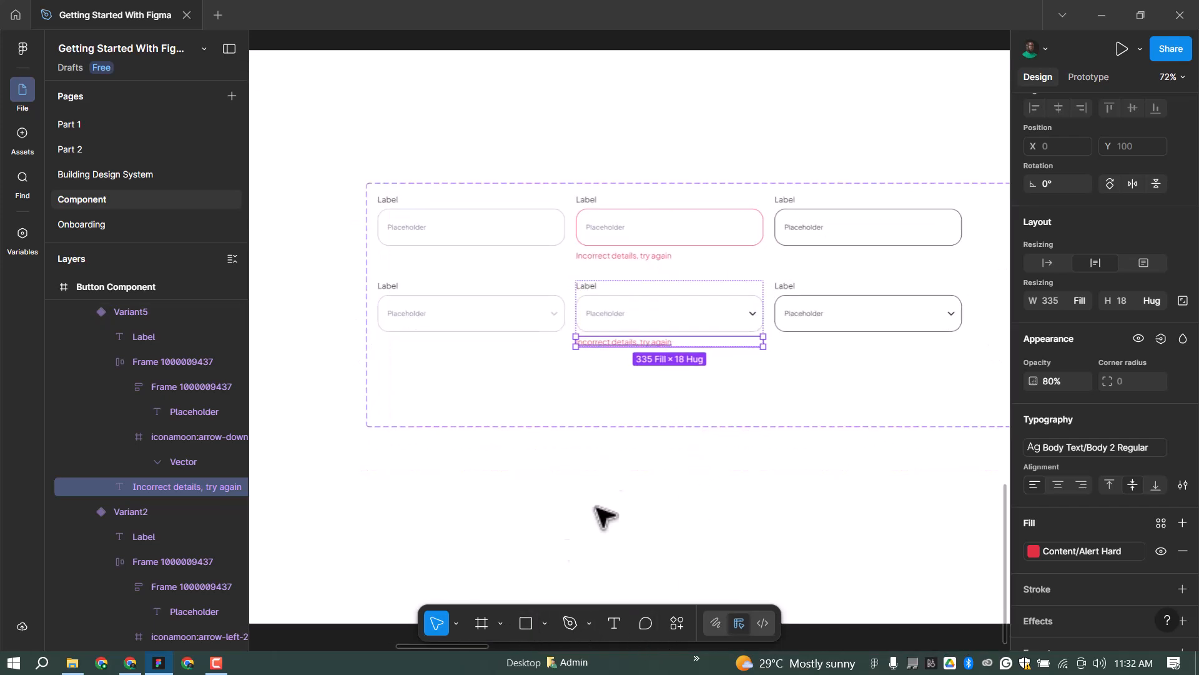
{"action": "left_click", "coordinate": [481, 623]}
{"action": "scroll", "coordinate": [581, 381], "scroll_direction": "down", "scroll_amount": 3}
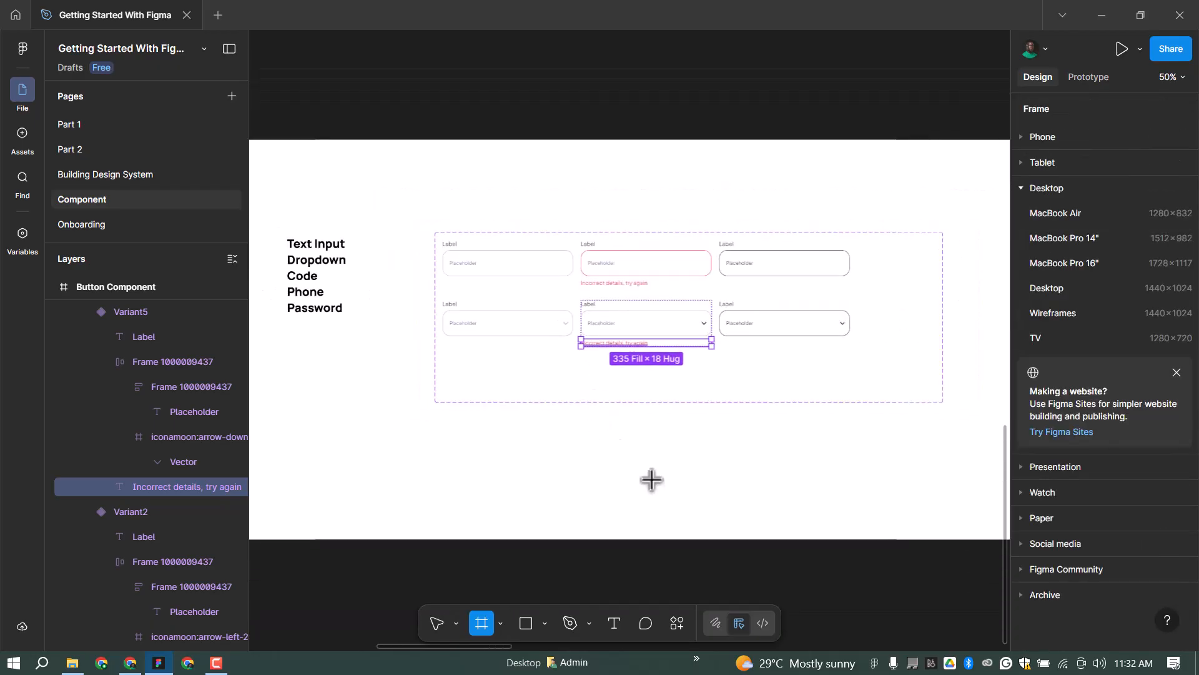
Draw a 335×331 frame with corner radius 20 and Background/White fill.
{"action": "left_click_drag", "start_coordinate": [586, 404], "coordinate": [704, 508]}
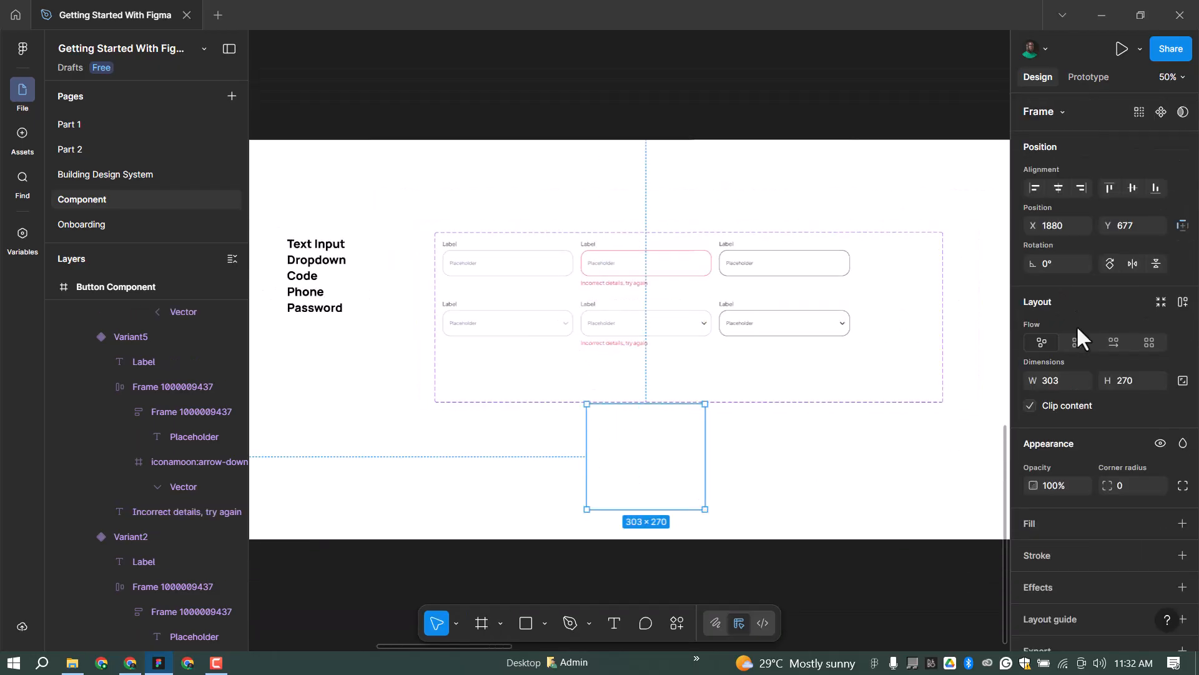
{"action": "type", "text": "335"}
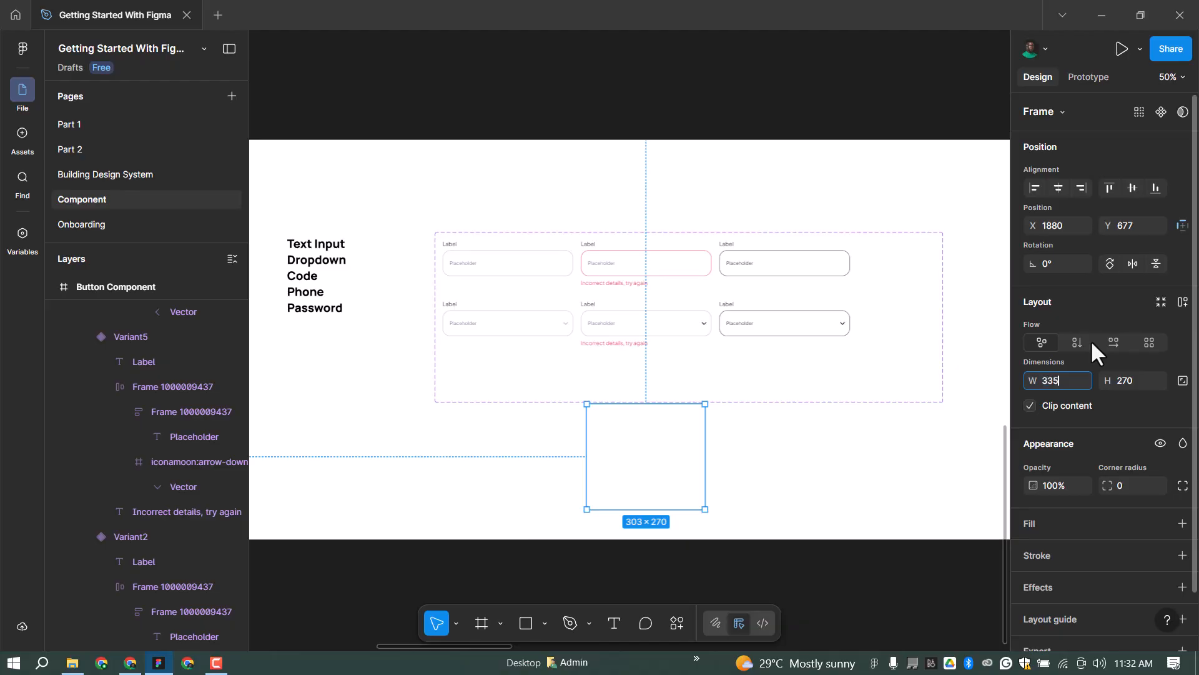
{"action": "key", "text": "Return"}
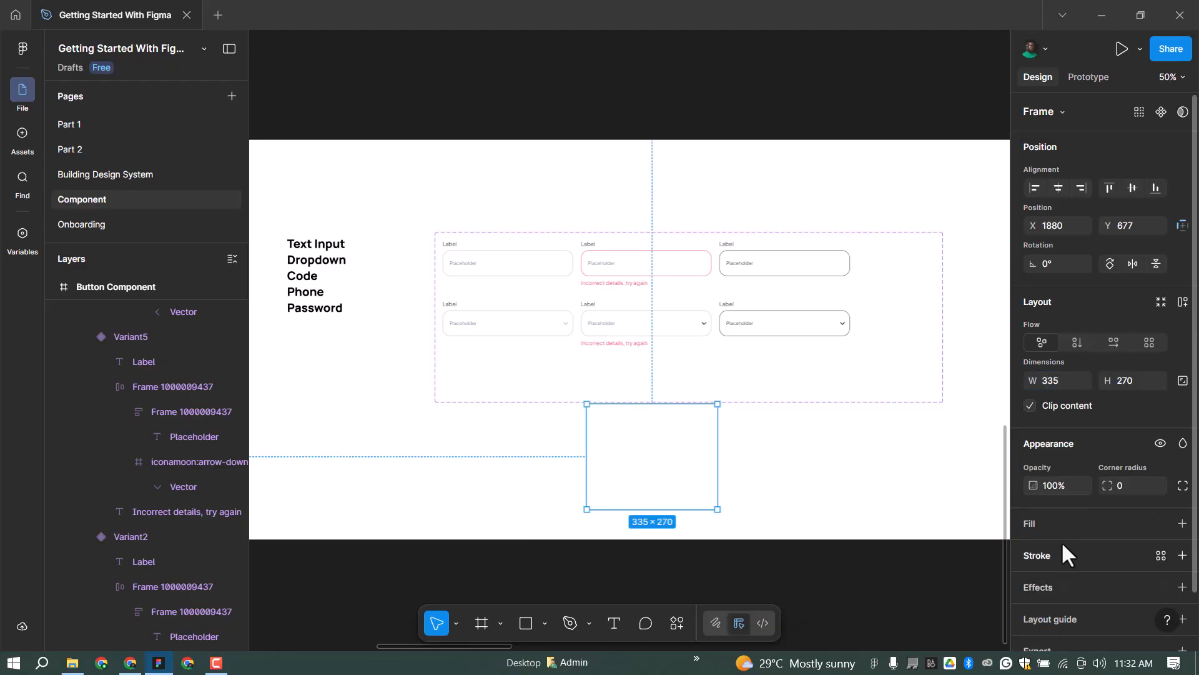
{"action": "left_click_drag", "start_coordinate": [636, 509], "coordinate": [634, 533]}
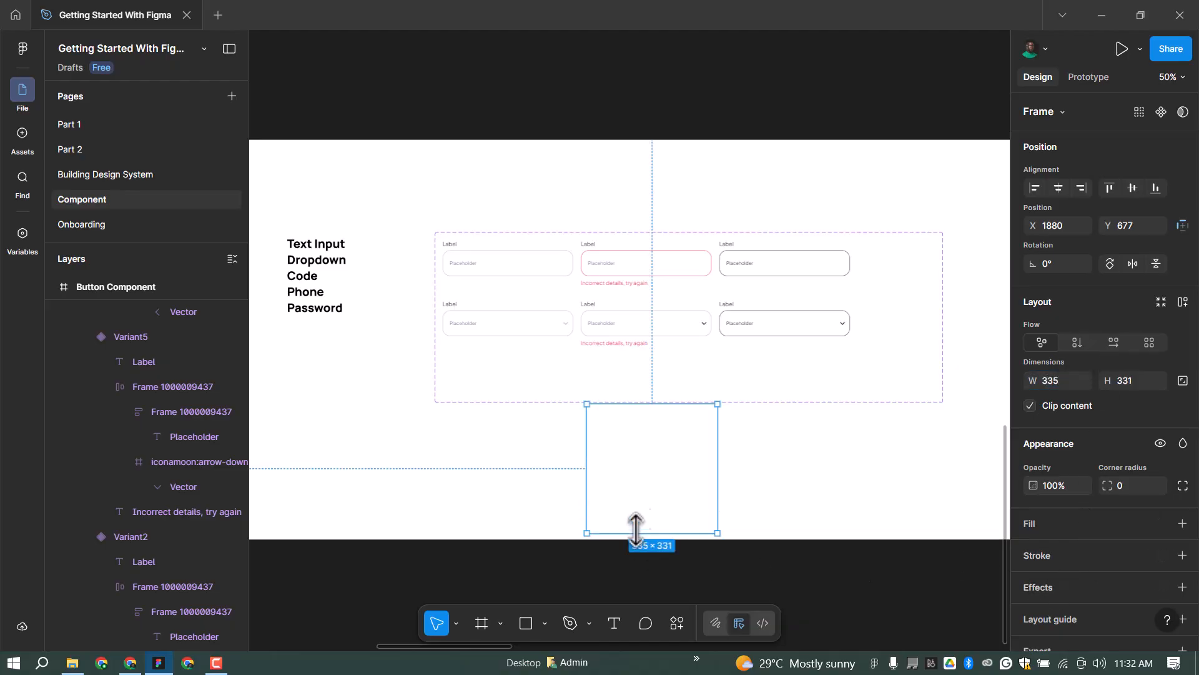
{"action": "scroll", "coordinate": [632, 450], "scroll_direction": "up", "scroll_amount": 5}
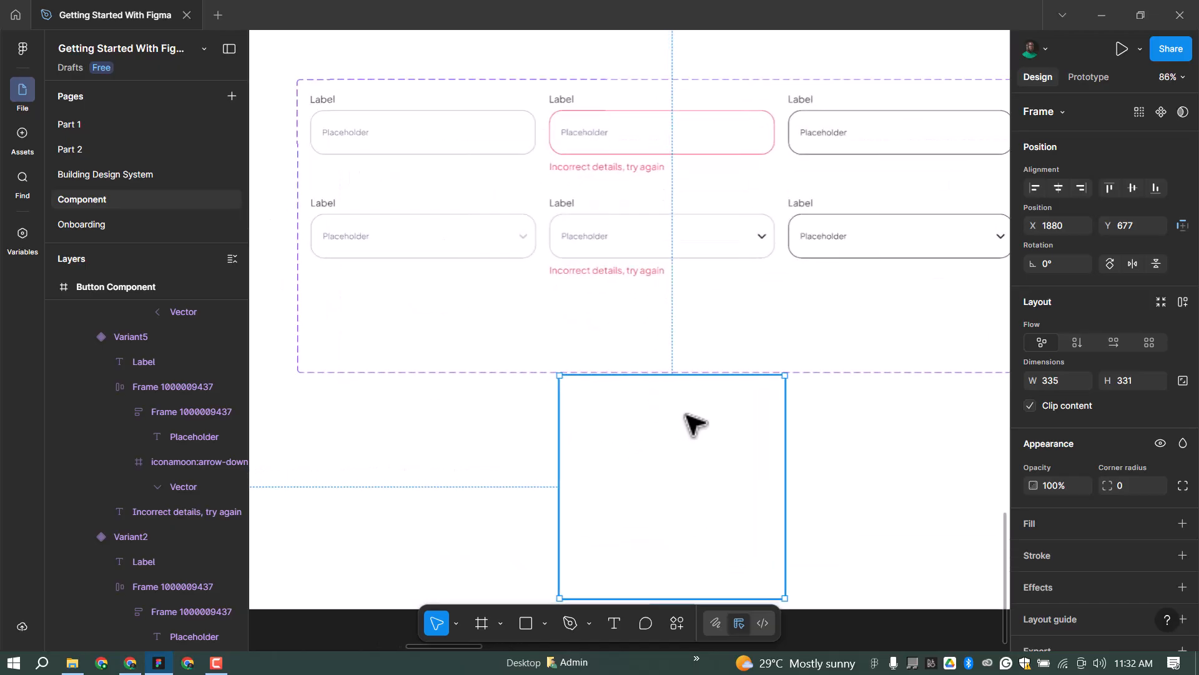
{"action": "left_click", "coordinate": [1157, 486]}
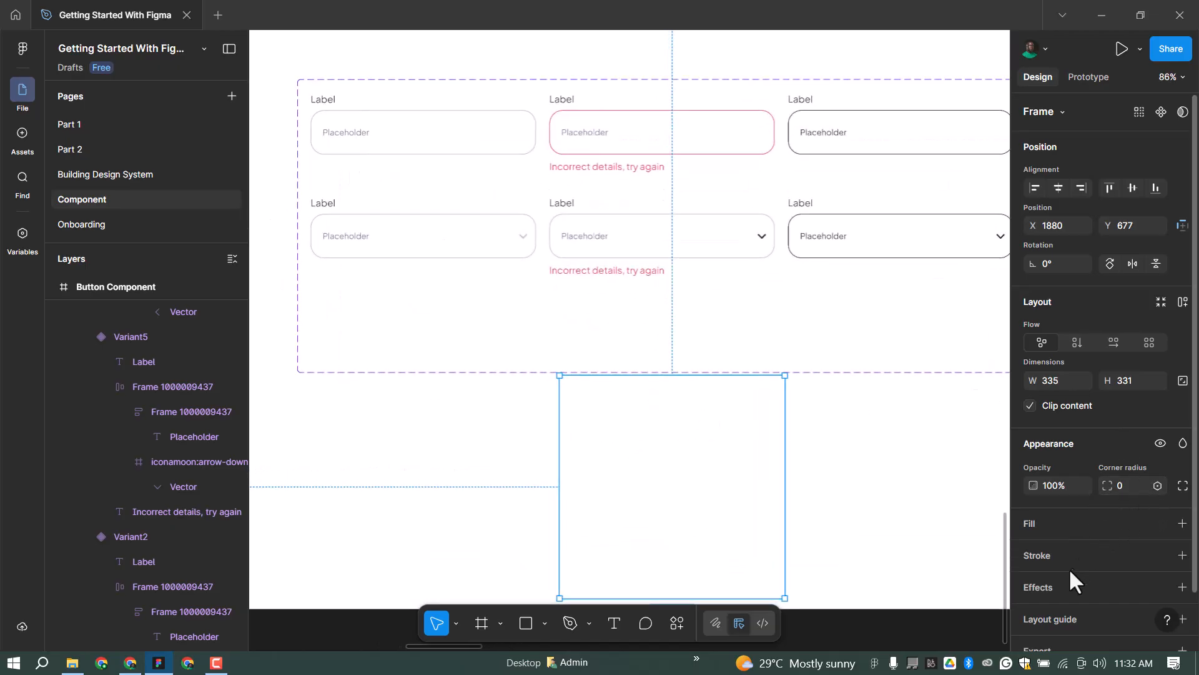
{"action": "left_click", "coordinate": [1090, 568]}
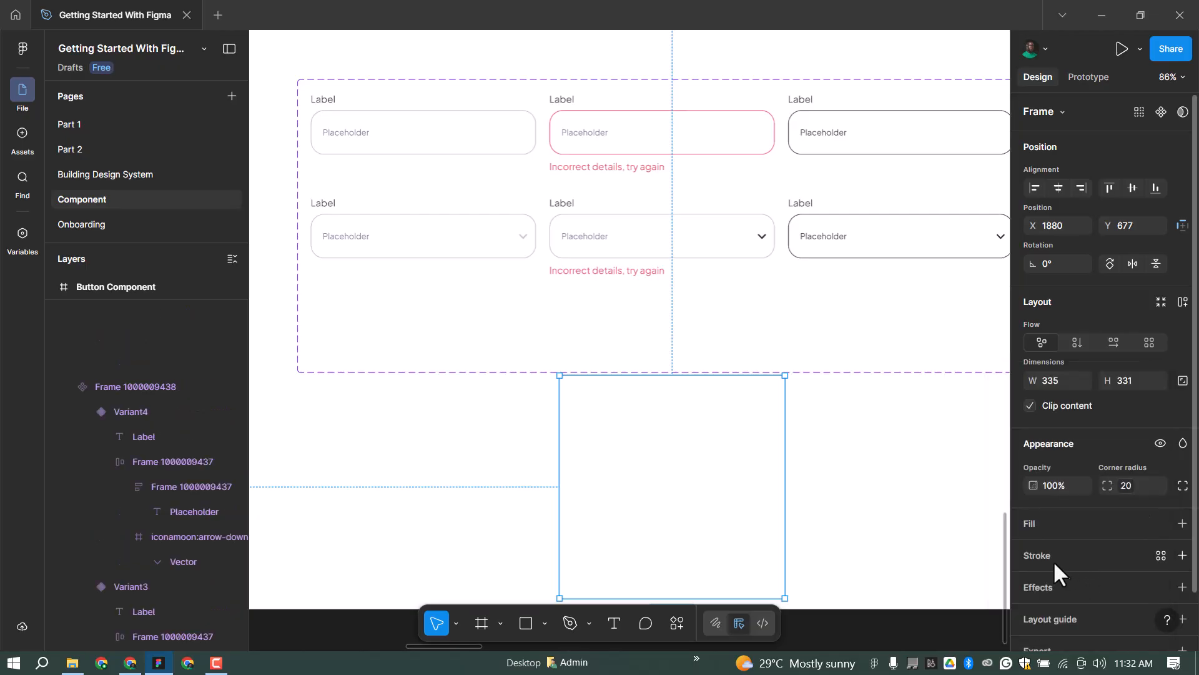
{"action": "left_click", "coordinate": [1156, 524]}
{"action": "left_click", "coordinate": [892, 519]}
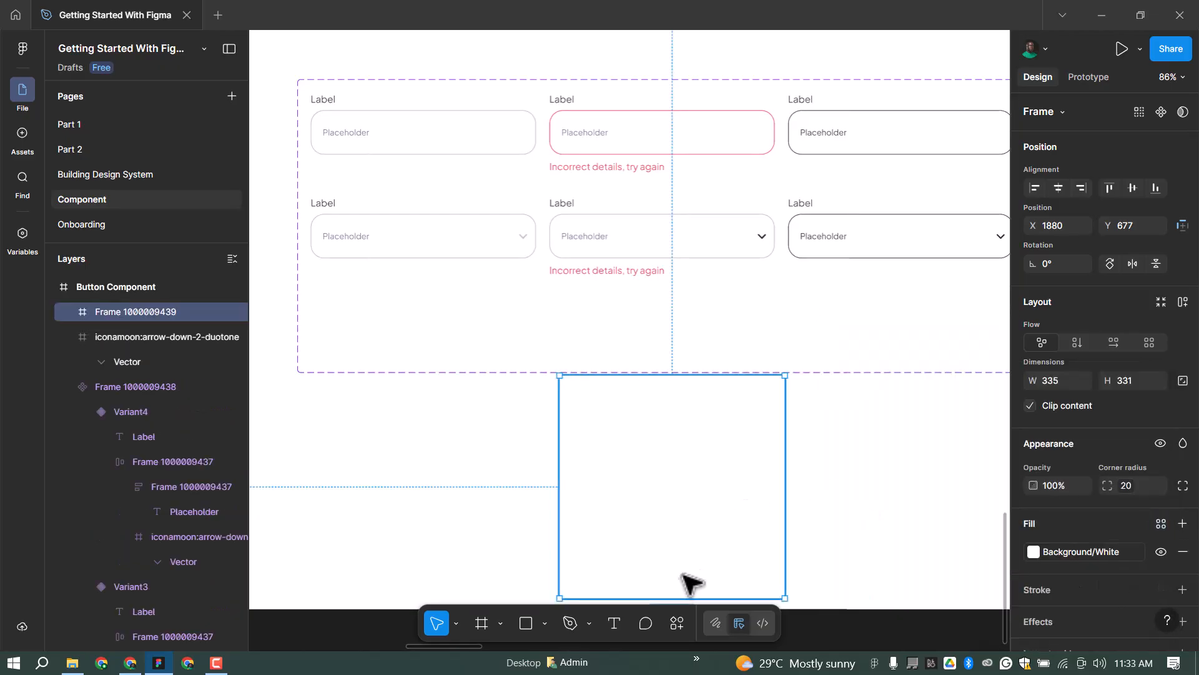
Add a 'Placeholder 1' text row in a 300-wide auto layout, centred horizontally.
{"action": "left_click", "coordinate": [614, 623]}
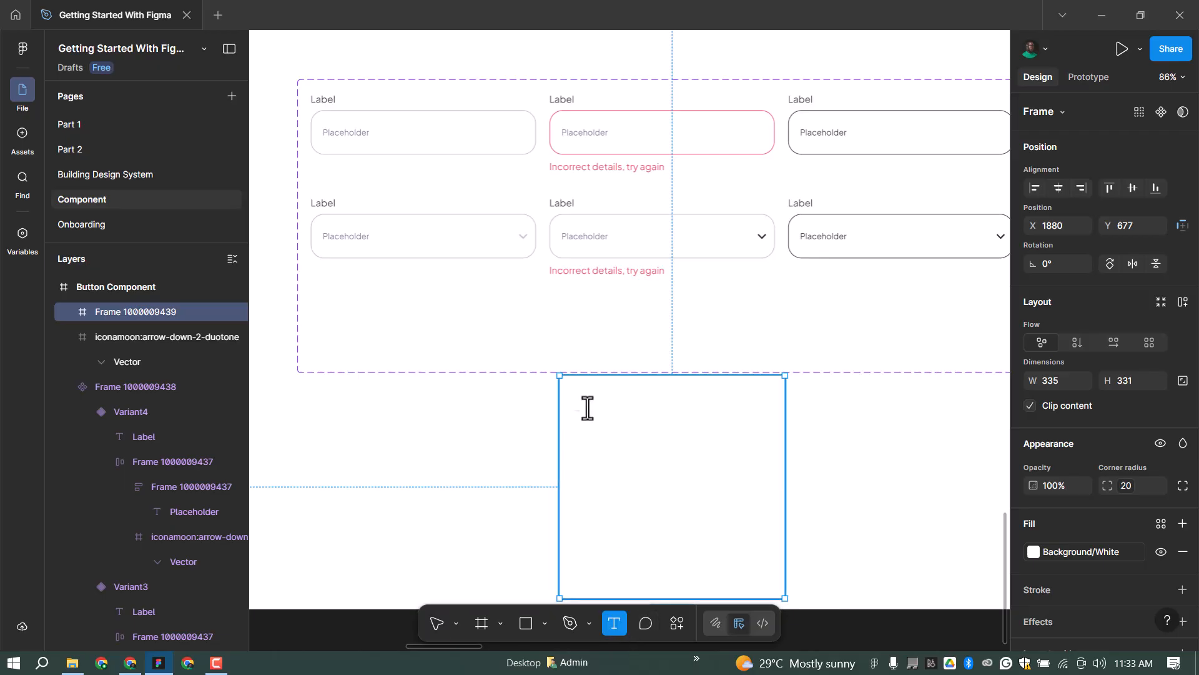
{"action": "left_click", "coordinate": [588, 408]}
{"action": "type", "text": "Plaace"}
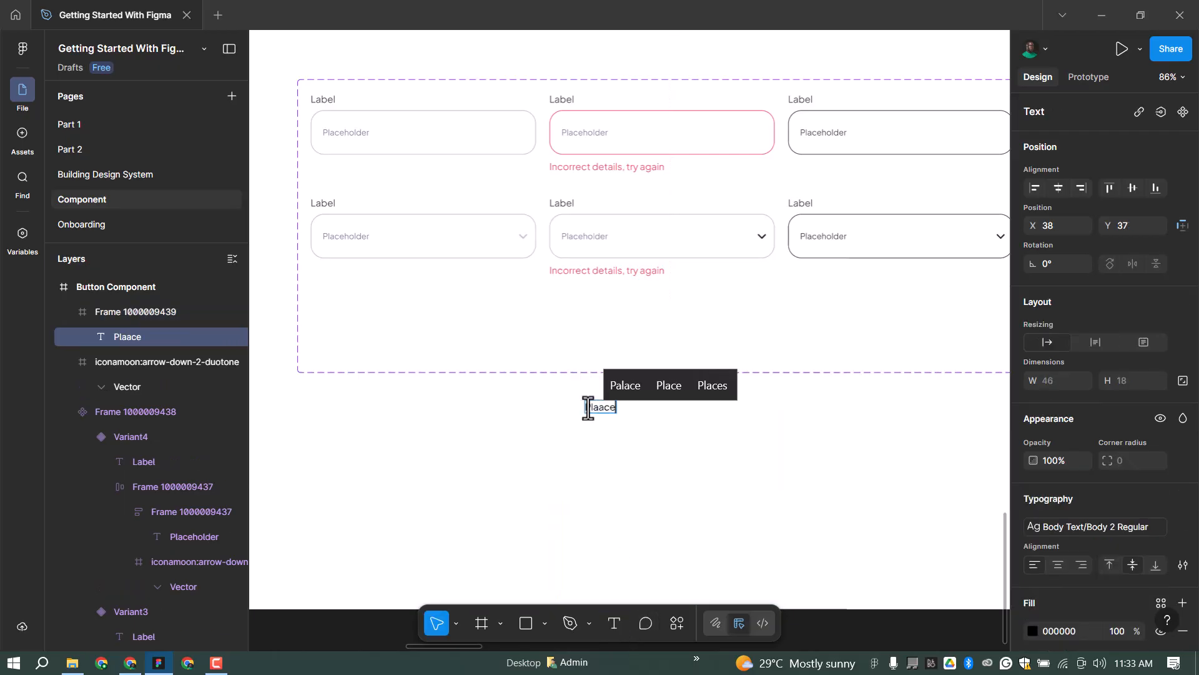
{"action": "key", "text": "BackSpace"}
{"action": "key", "text": "BackSpace"}
{"action": "key", "text": "BackSpace"}
{"action": "key", "text": "BackSpace"}
{"action": "type", "text": "aceholder 1"}
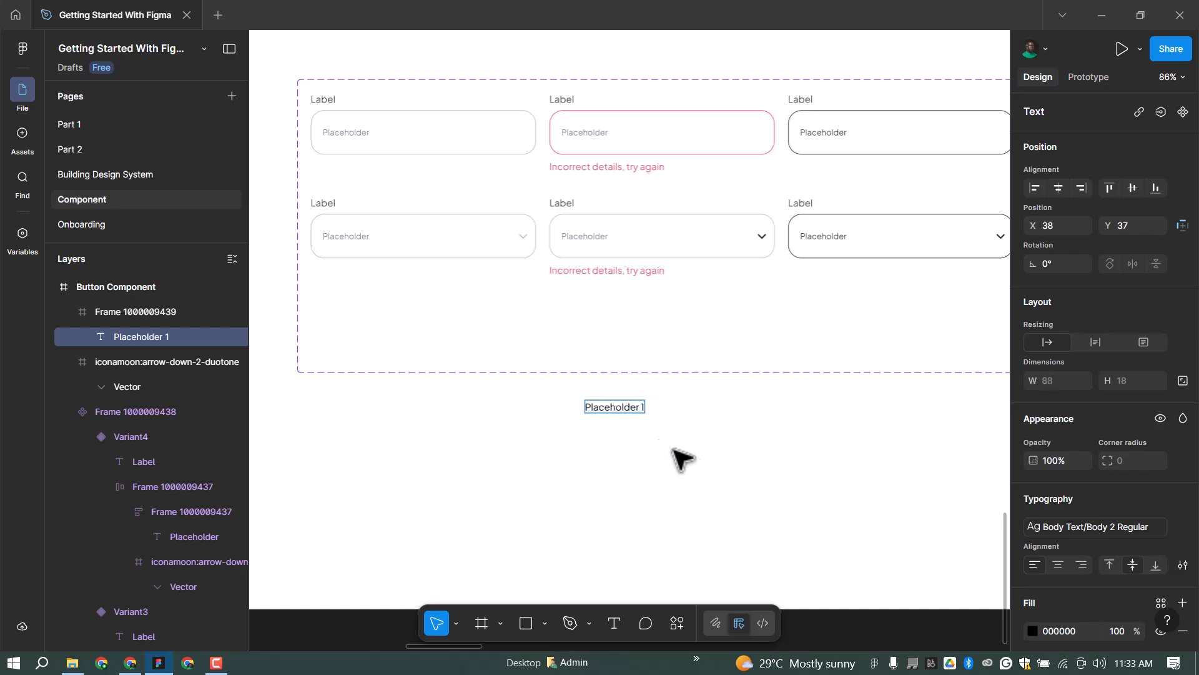
{"action": "key", "text": "Escape"}
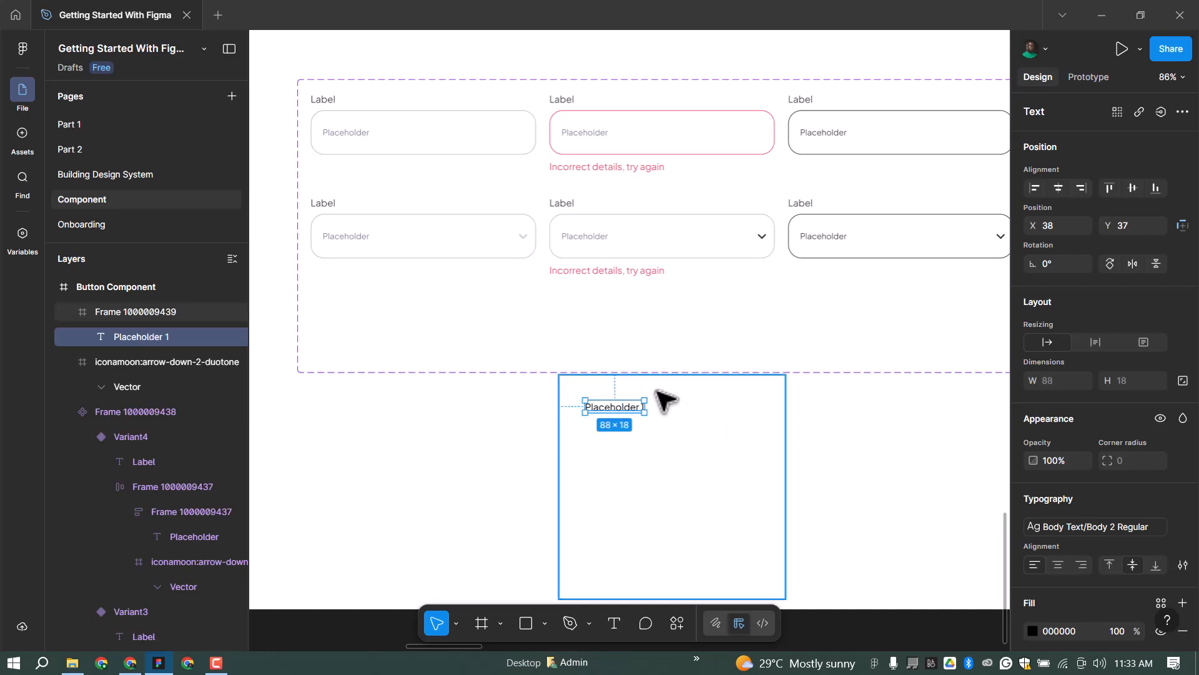
{"action": "key", "text": "shift+a"}
{"action": "left_click", "coordinate": [1051, 381]}
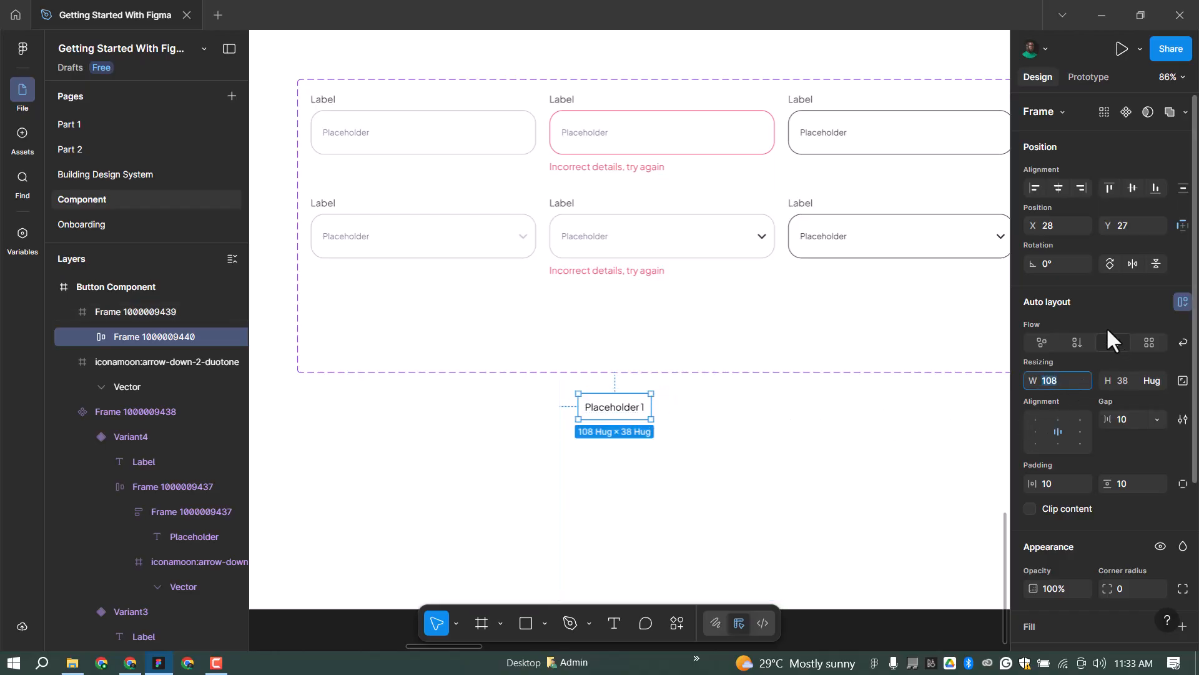
{"action": "type", "text": "300"}
{"action": "key", "text": "Return"}
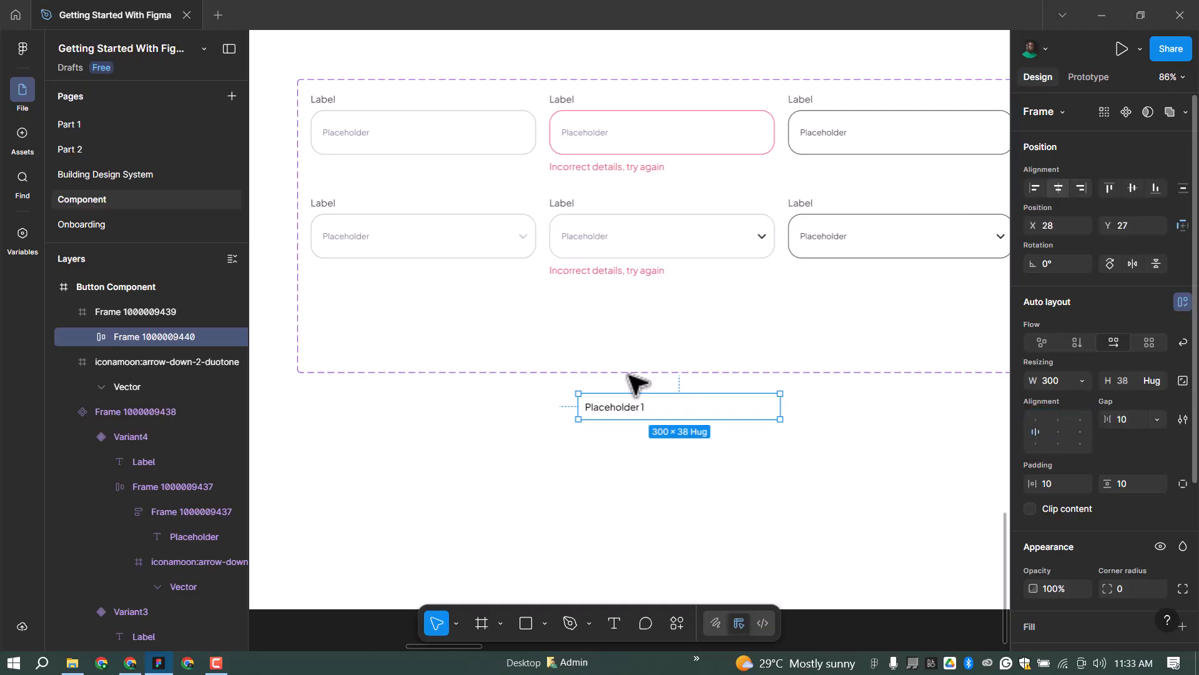
{"action": "key", "text": "alt+h"}
Duplicate the Placeholder 1 row below itself with 16 spacing between rows.
{"action": "mouse_move", "coordinate": [656, 412]}
{"action": "left_mouse_down"}
{"action": "mouse_move", "coordinate": [650, 450]}
{"action": "mouse_move", "coordinate": [646, 434]}
{"action": "left_mouse_up"}
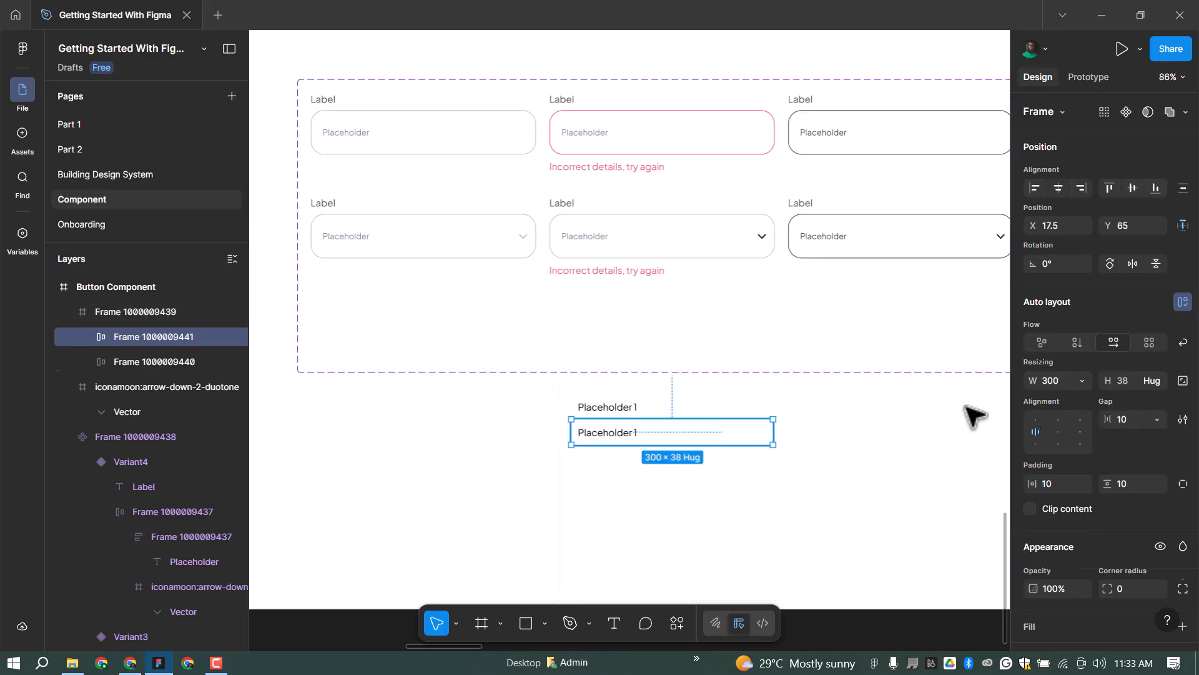
{"action": "left_click", "coordinate": [718, 407], "text": "shift"}
{"action": "left_click", "coordinate": [1057, 521]}
{"action": "type", "text": "16"}
{"action": "key", "text": "Return"}
Draw a horizontal divider line with a Border/Disable stroke and cut it.
{"action": "key", "text": "l"}
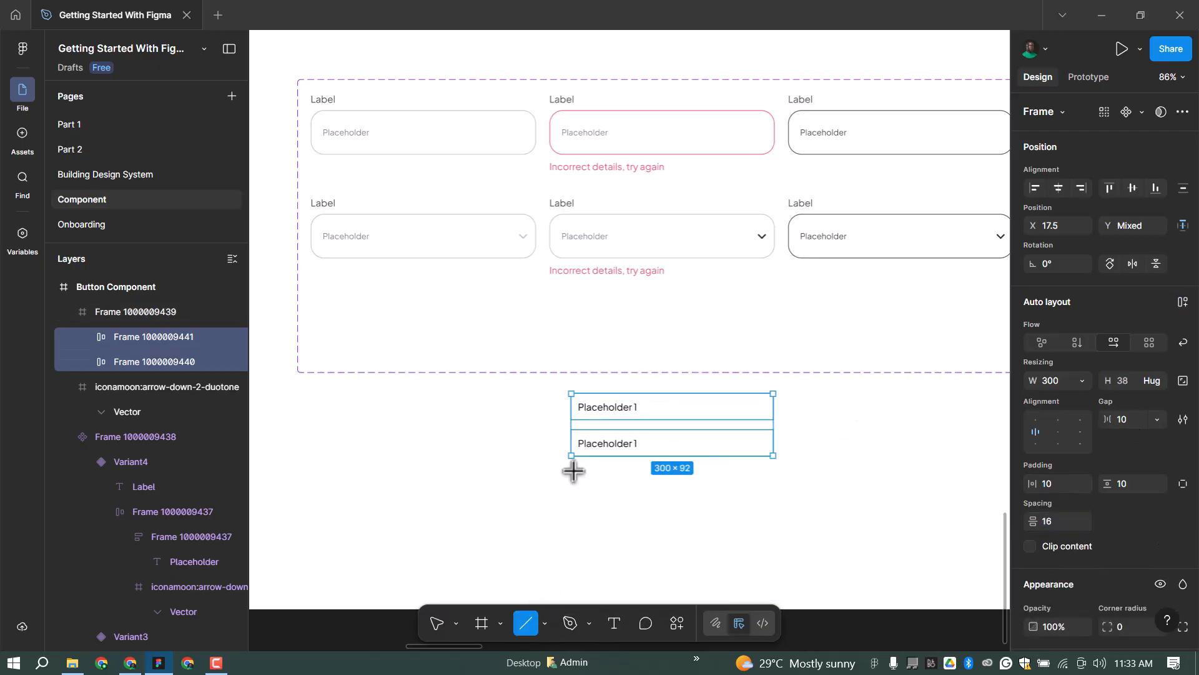
{"action": "left_click_drag", "start_coordinate": [570, 471], "coordinate": [773, 472]}
{"action": "left_click", "coordinate": [1164, 493]}
{"action": "left_click", "coordinate": [875, 493]}
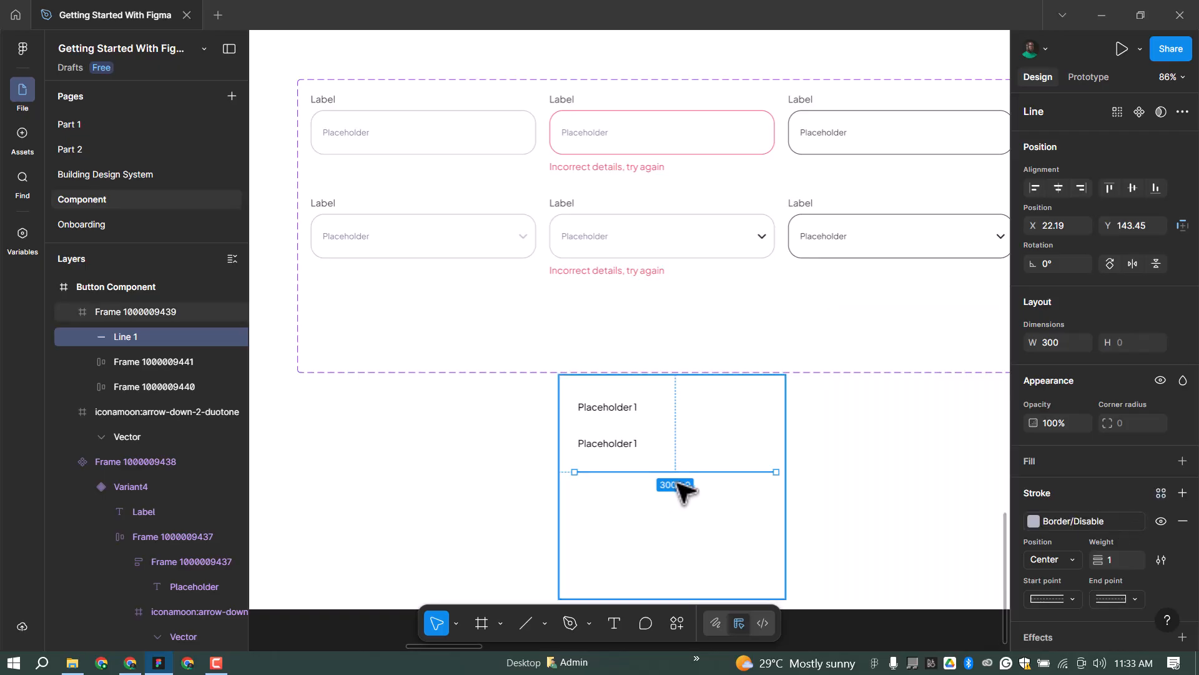
{"action": "key", "text": "Delete"}
Wrap both rows in a vertical auto layout and paste the divider between them.
{"action": "left_click", "coordinate": [635, 409], "text": "ctrl"}
{"action": "left_click", "coordinate": [674, 494]}
{"action": "left_click", "coordinate": [188, 337]}
{"action": "left_click", "coordinate": [625, 409]}
{"action": "left_click", "coordinate": [660, 442], "text": "shift"}
{"action": "key", "text": "shift+a"}
{"action": "key", "text": "ctrl+v"}
{"action": "key", "text": "Up"}
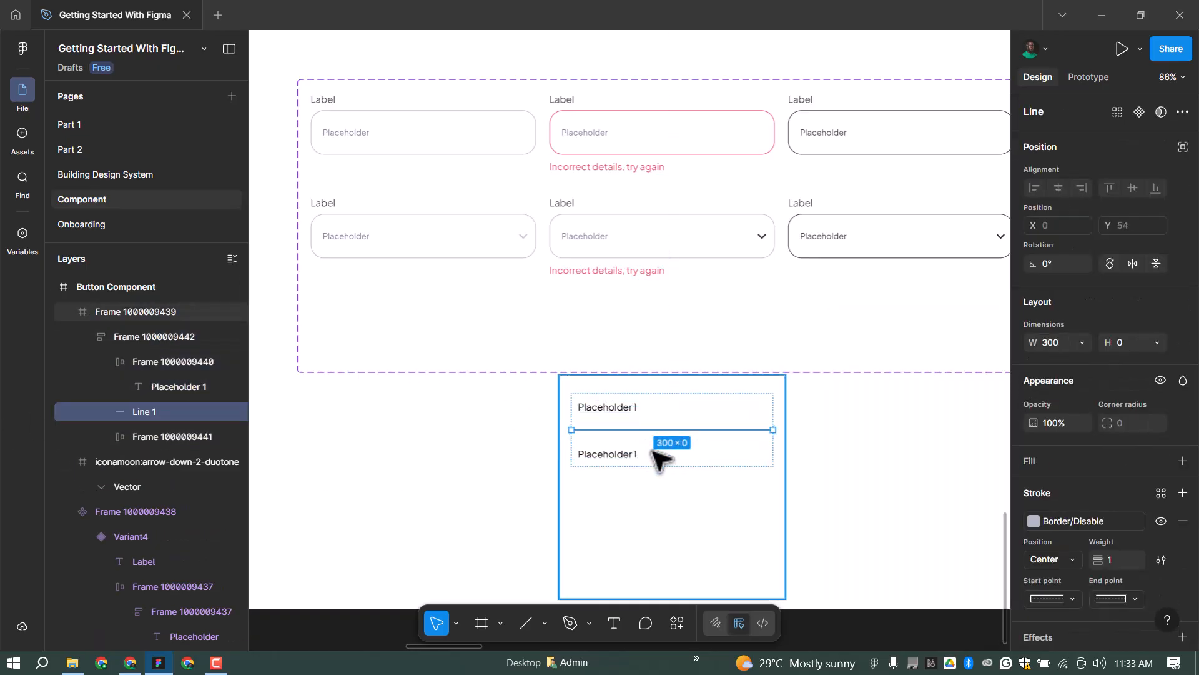
Duplicate rows and dividers until four Placeholder 1 rows are separated by divider lines.
{"action": "key", "text": "ctrl+d"}
{"action": "key", "text": "Down"}
{"action": "left_click", "coordinate": [615, 456]}
{"action": "key", "text": "ctrl+d"}
{"action": "key", "text": "Down"}
{"action": "key", "text": "ctrl+d"}
{"action": "left_click", "coordinate": [659, 477]}
{"action": "key", "text": "ctrl+d"}
{"action": "key", "text": "Down"}
{"action": "left_click", "coordinate": [671, 382]}
{"action": "scroll", "coordinate": [680, 388], "scroll_direction": "down", "scroll_amount": 1}
{"action": "left_click", "coordinate": [135, 337]}
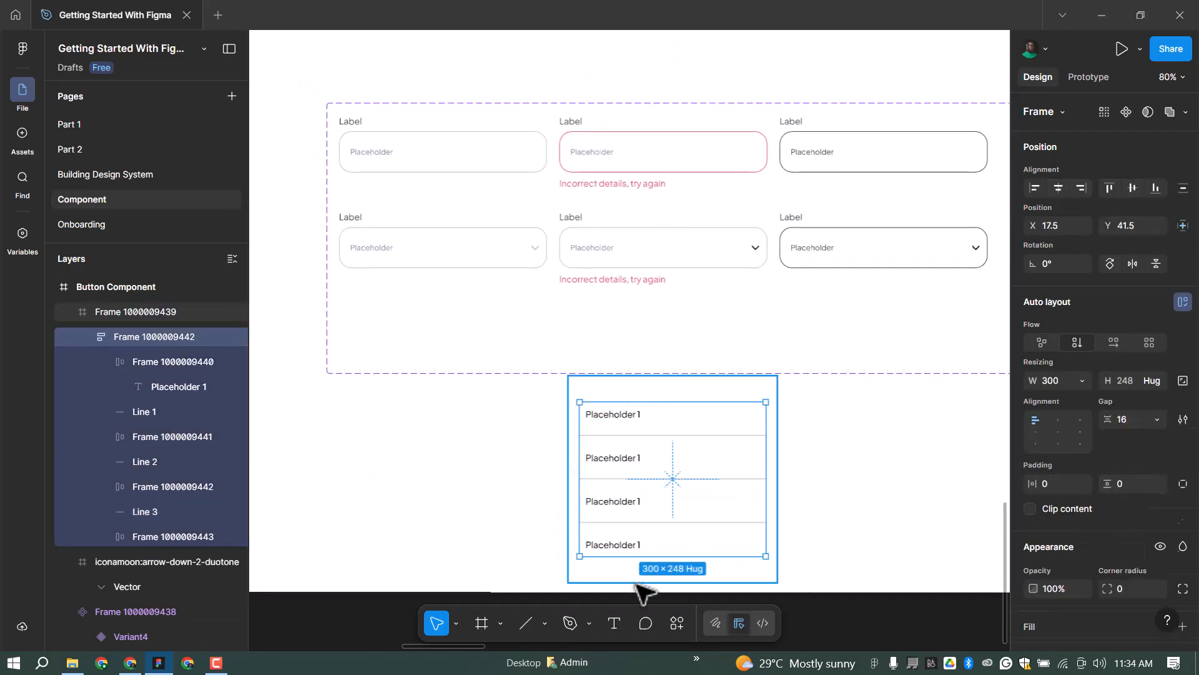
{"action": "key", "text": "shift+Return"}
{"action": "scroll", "coordinate": [1085, 471], "scroll_direction": "down", "scroll_amount": 4}
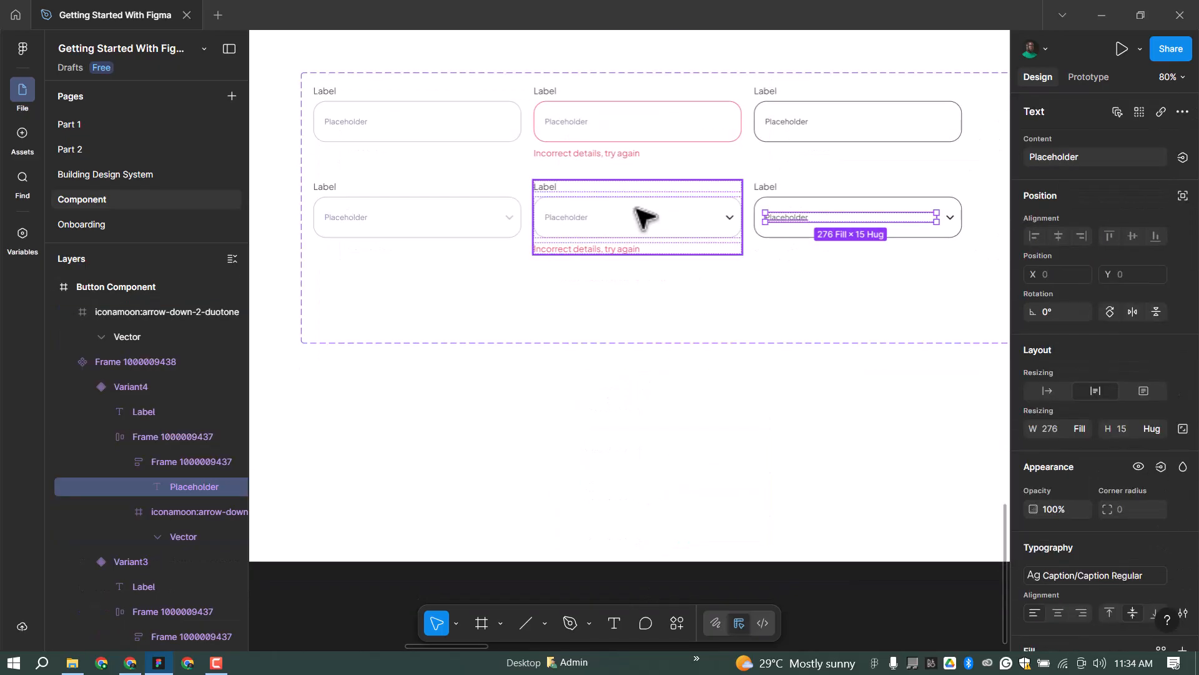
Paste the option list into Variant5, delete 'Incorrect details', and stretch the set to H 670.
{"action": "left_click", "coordinate": [643, 216]}
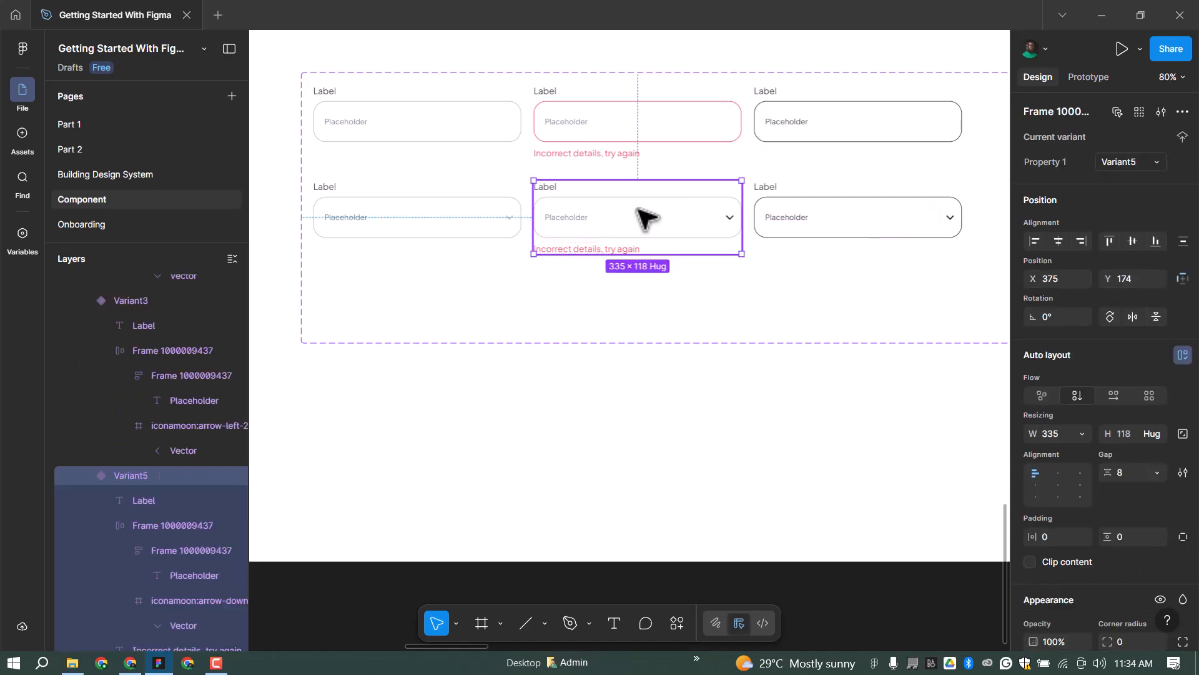
{"action": "key", "text": "ctrl+v"}
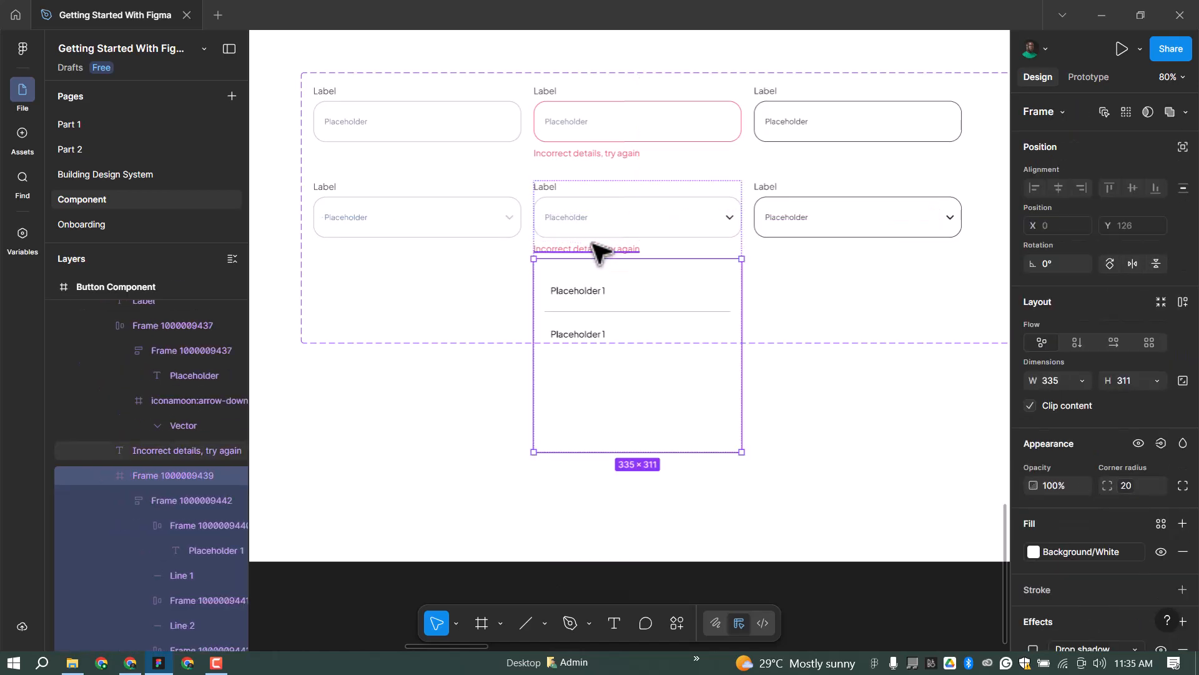
{"action": "left_click", "coordinate": [587, 248]}
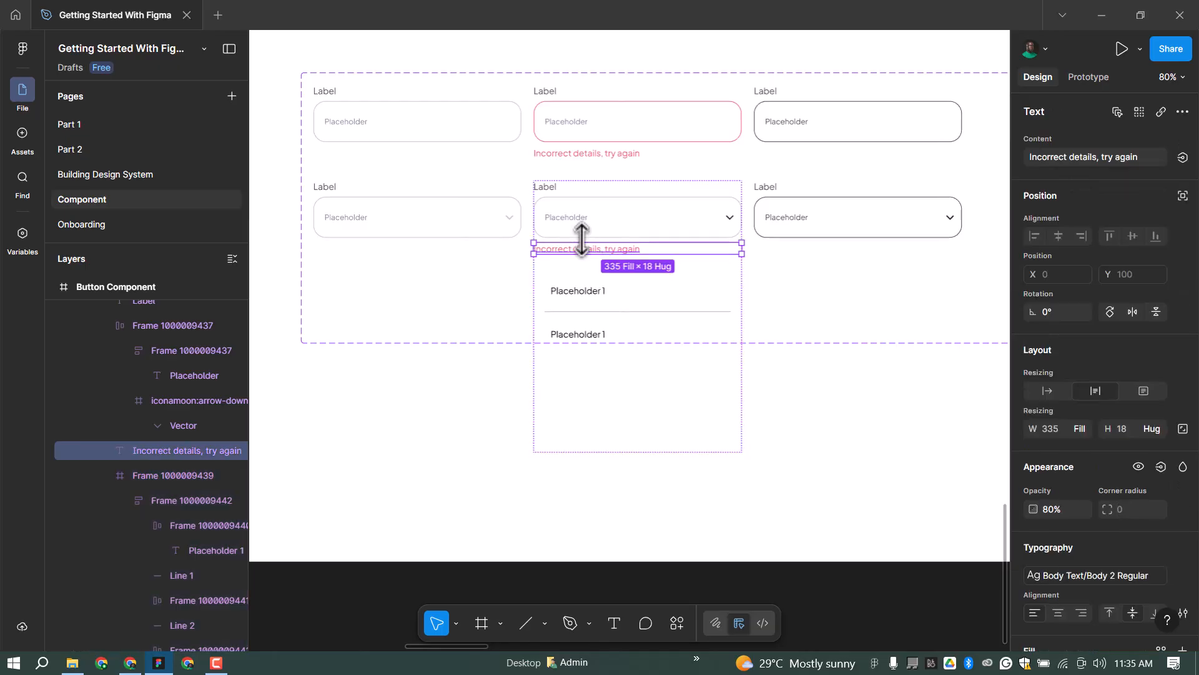
{"action": "key", "text": "Delete"}
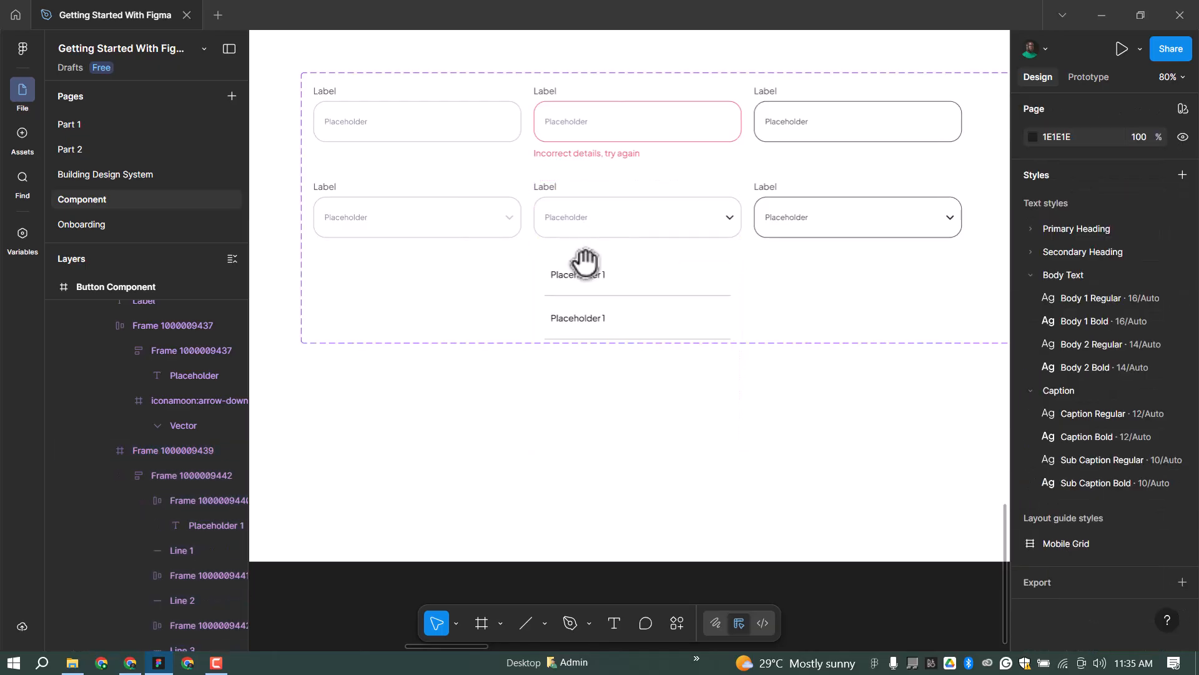
{"action": "scroll", "coordinate": [583, 253], "scroll_direction": "down", "scroll_amount": 3}
{"action": "left_click_drag", "start_coordinate": [491, 320], "coordinate": [487, 424]}
{"action": "scroll", "coordinate": [660, 256], "scroll_direction": "up", "scroll_amount": 2}
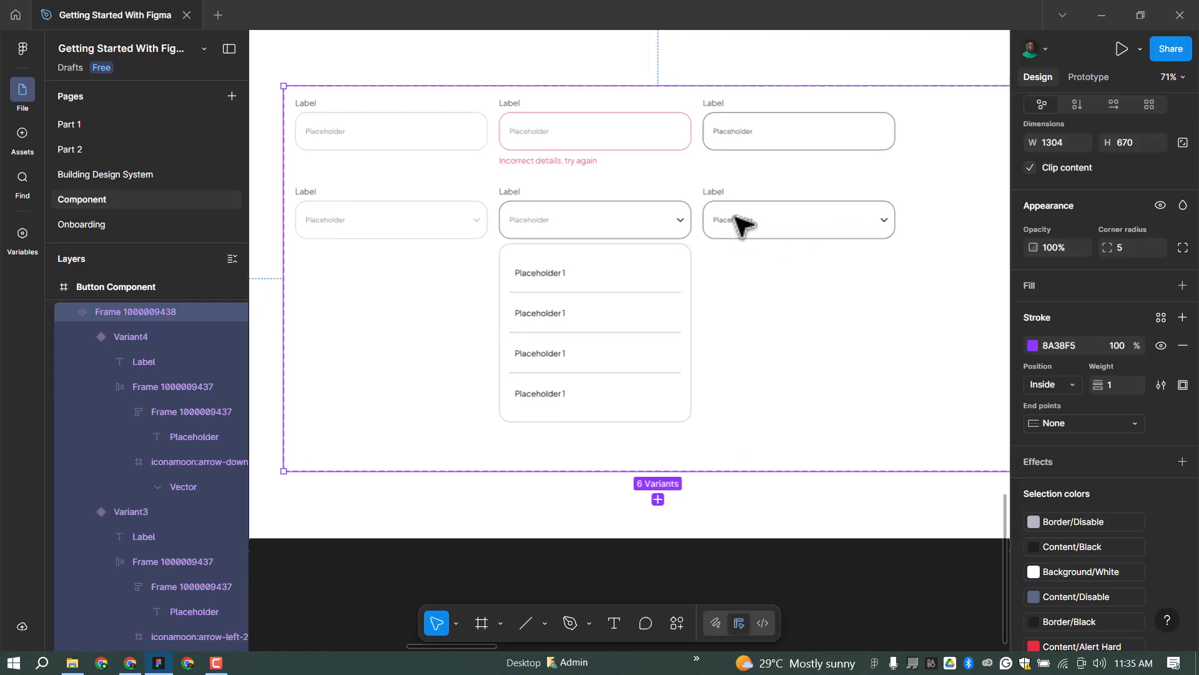
{"action": "scroll", "coordinate": [743, 228], "scroll_direction": "up", "scroll_amount": 1}
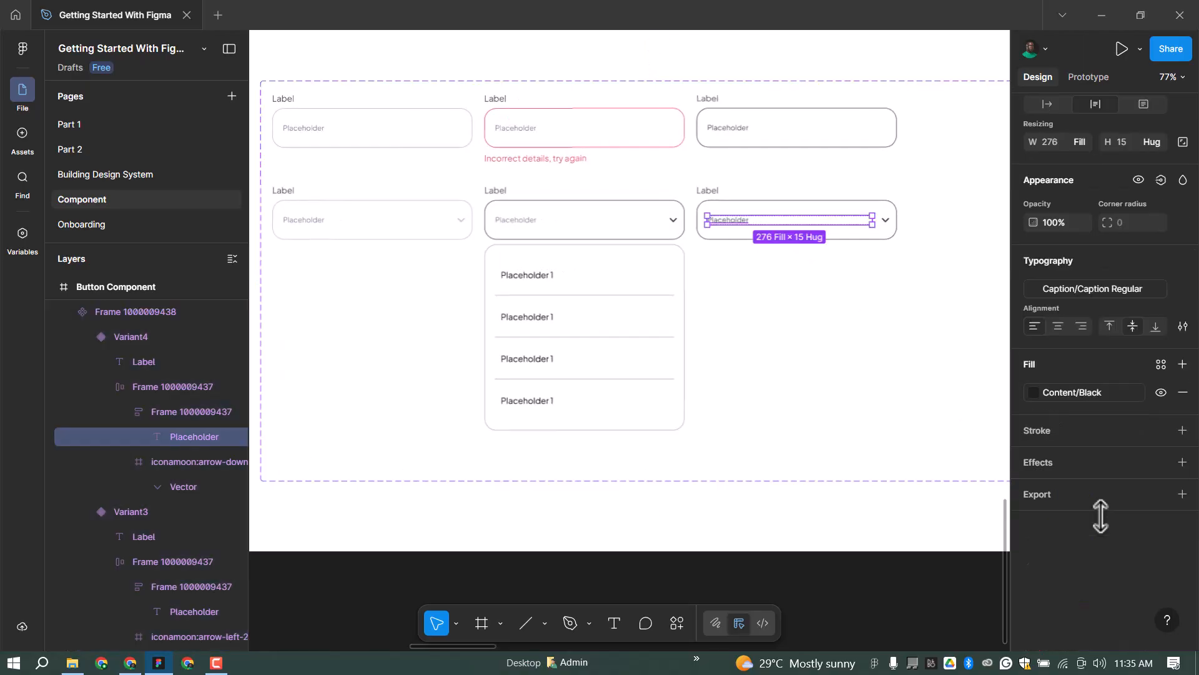
Make the input component set taller to leave room for another row.
{"action": "left_click", "coordinate": [840, 206]}
{"action": "scroll", "coordinate": [805, 215], "scroll_direction": "down", "scroll_amount": 3}
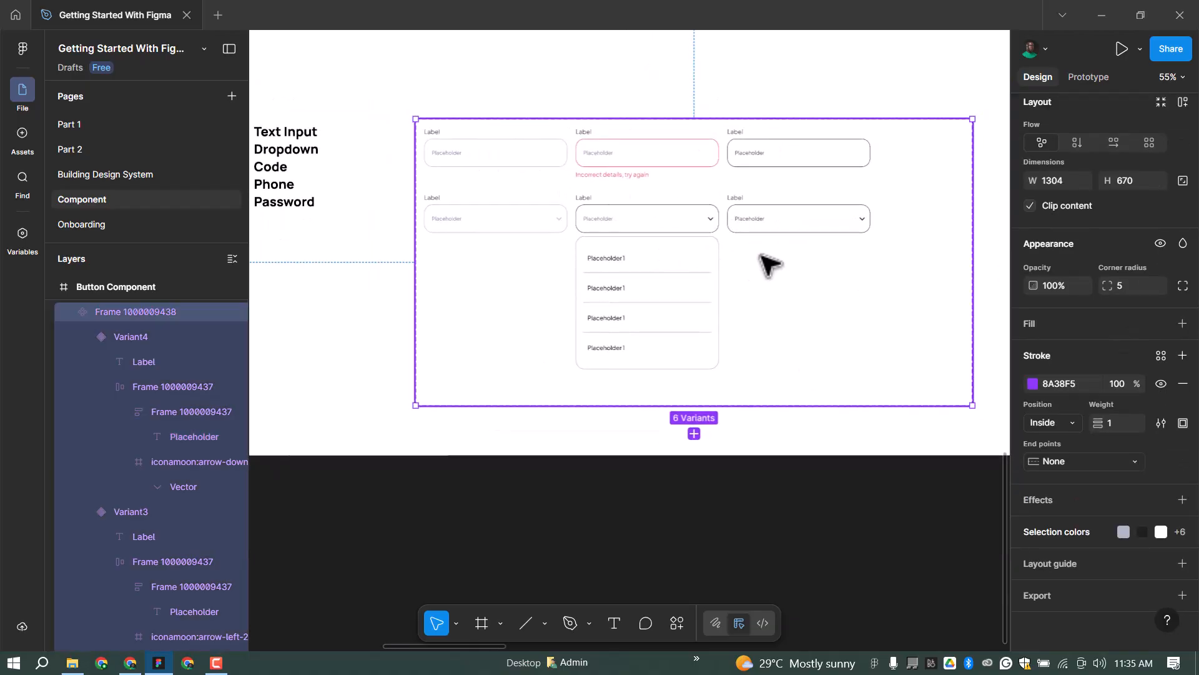
{"action": "scroll", "coordinate": [744, 214], "scroll_direction": "down", "scroll_amount": 2}
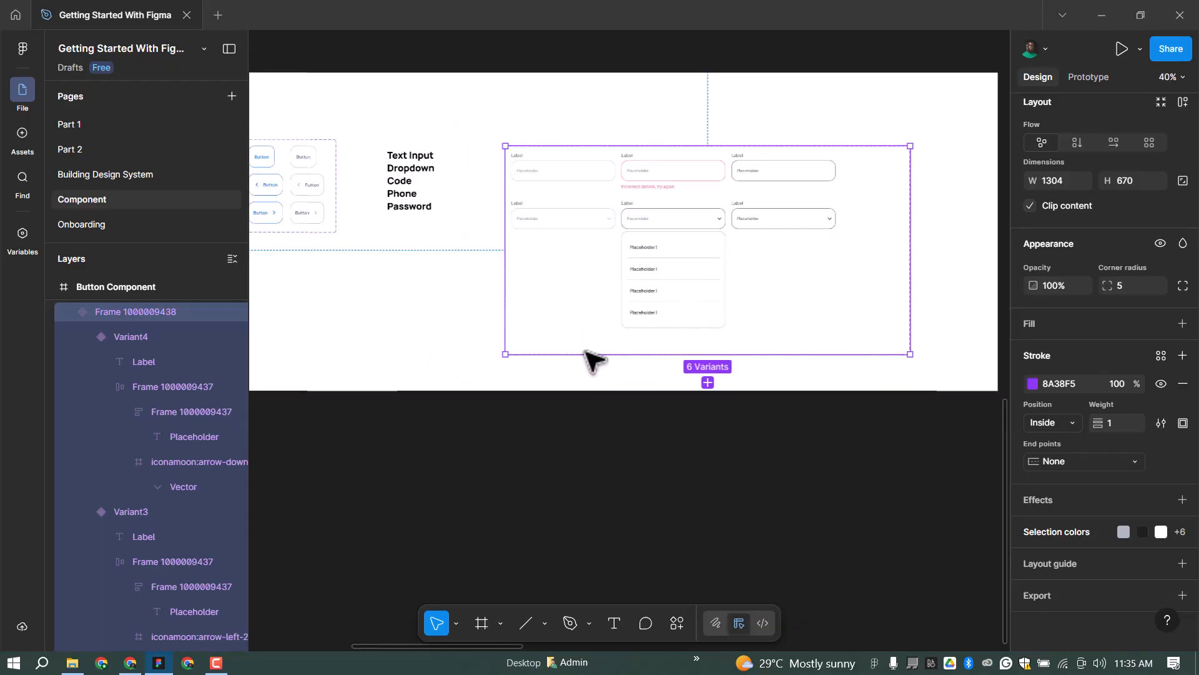
{"action": "left_click_drag", "start_coordinate": [602, 524], "coordinate": [602, 546]}
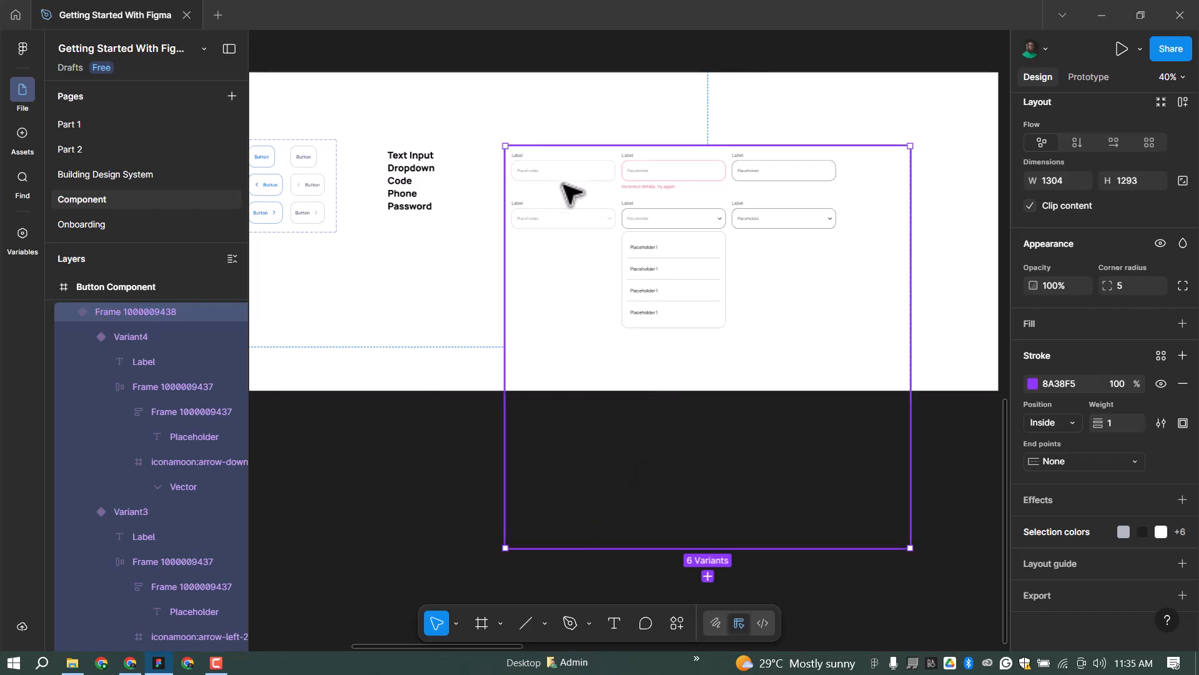
Copy the three top-row text-input variants into a new bottom row.
{"action": "left_click", "coordinate": [536, 171], "text": "ctrl"}
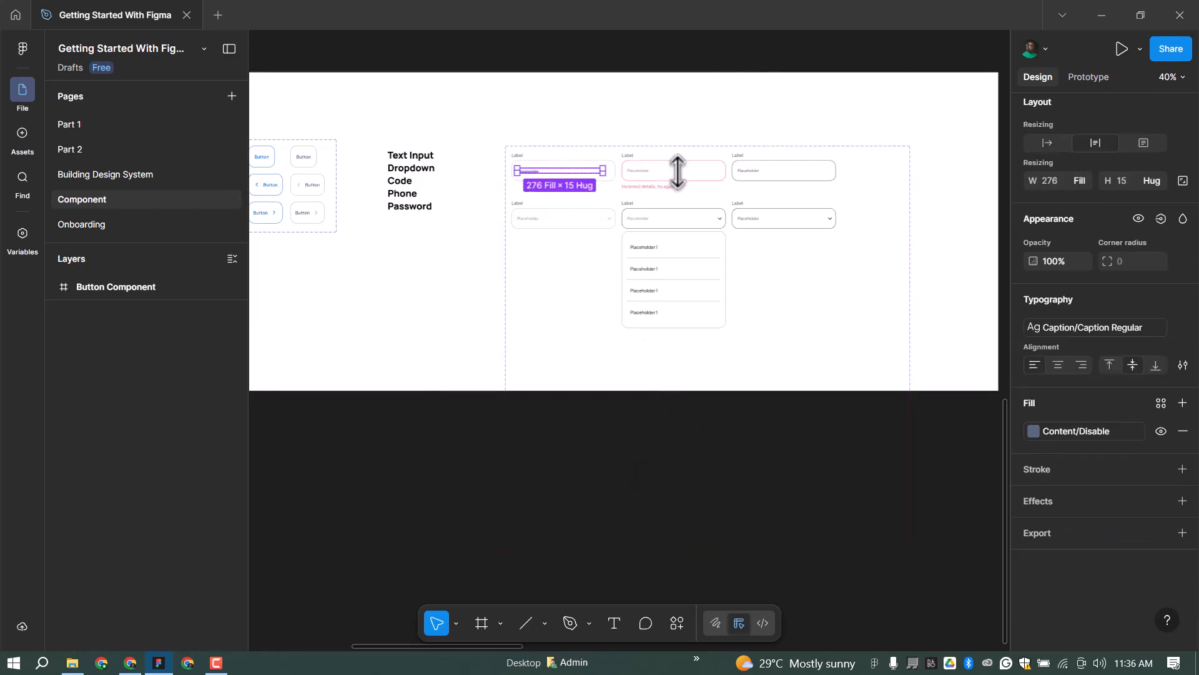
{"action": "left_click", "coordinate": [638, 172]}
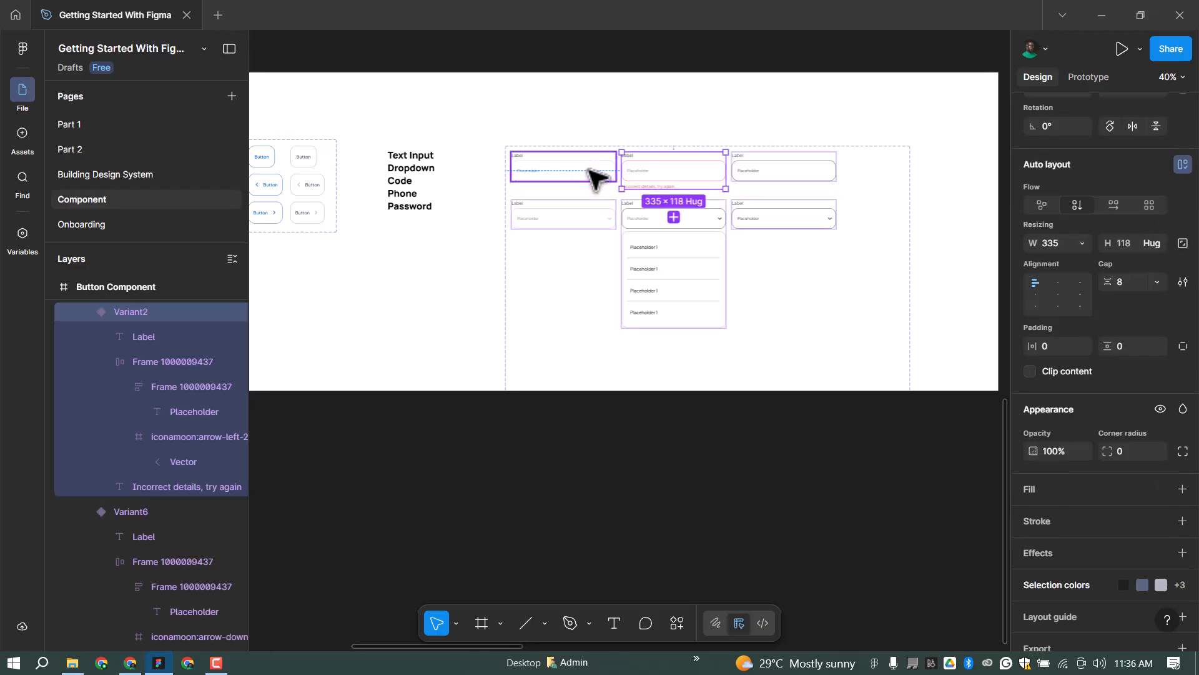
{"action": "left_click", "coordinate": [789, 175], "text": "shift"}
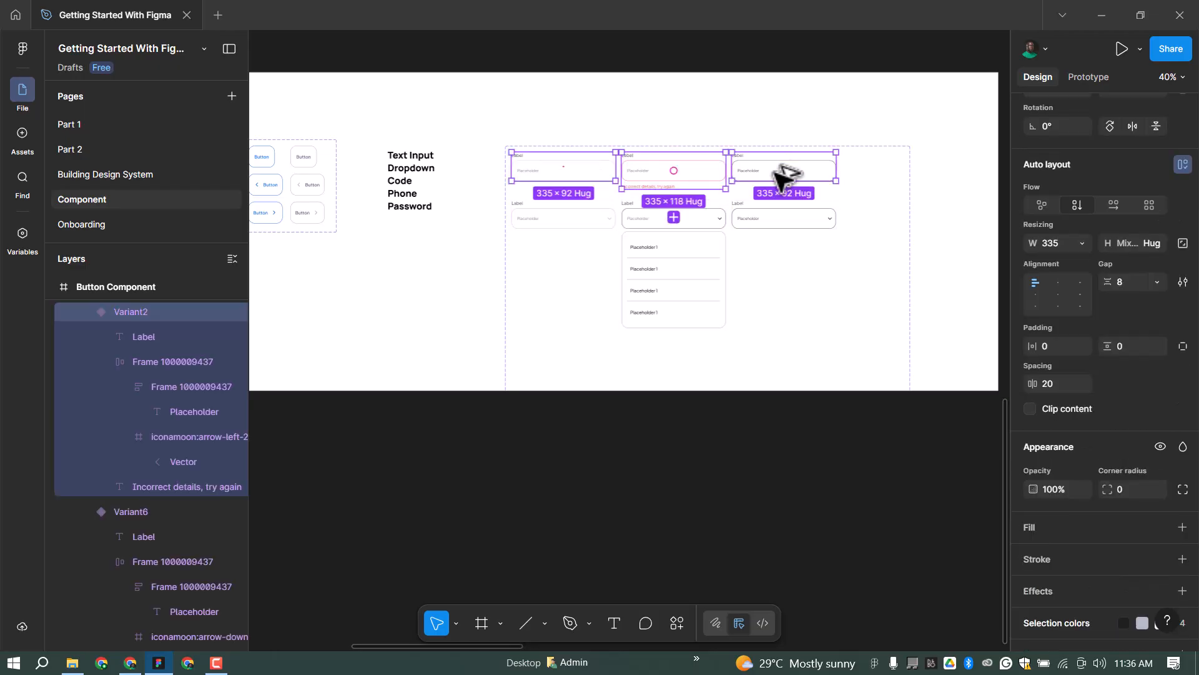
{"action": "left_click_drag", "start_coordinate": [792, 350], "coordinate": [760, 344]}
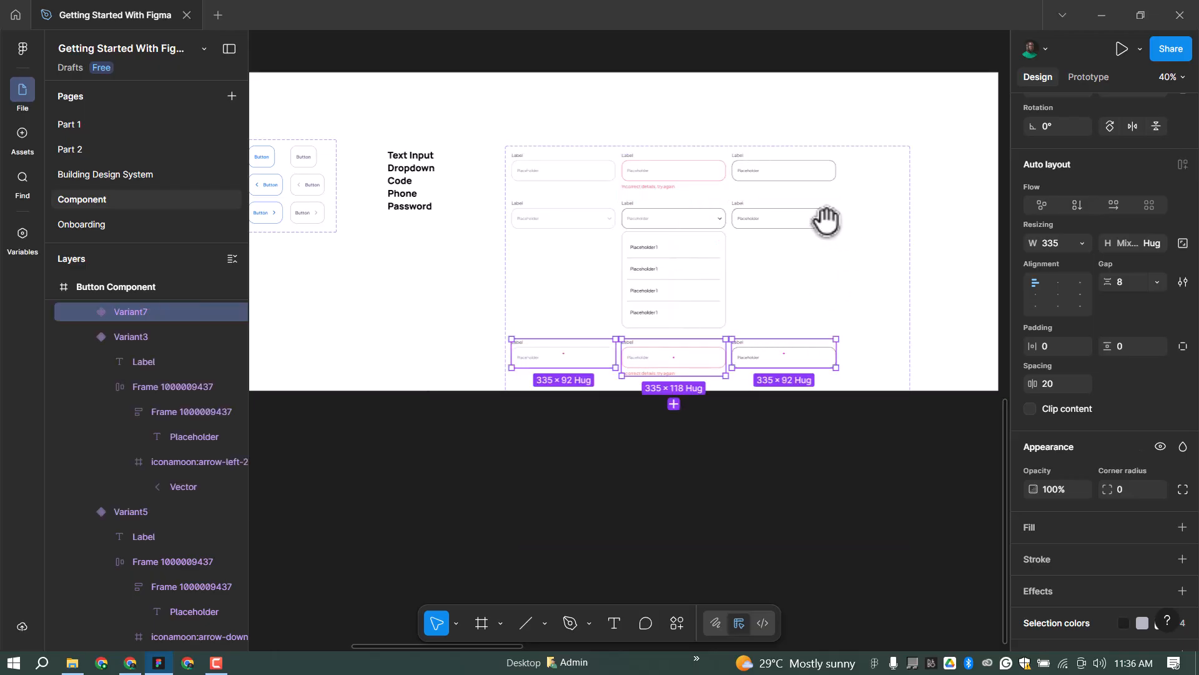
{"action": "scroll", "coordinate": [835, 222], "scroll_direction": "down", "scroll_amount": 2}
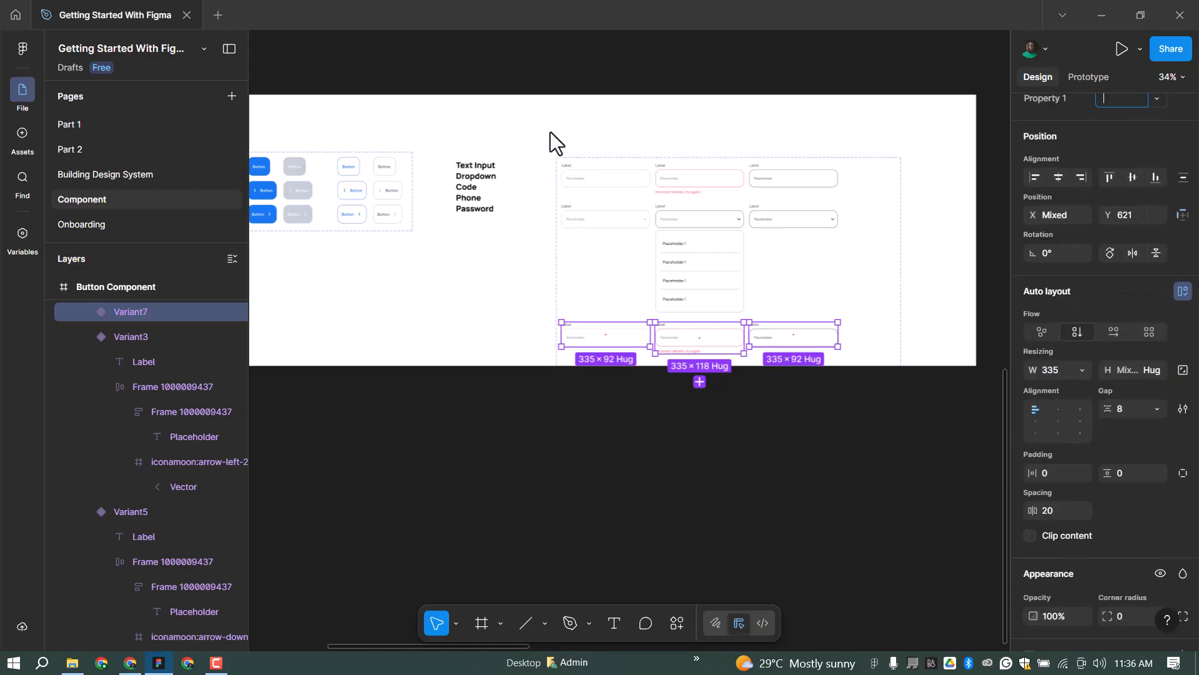
{"action": "left_click", "coordinate": [549, 133]}
Extend the component set frame downward to fit the new bottom row of inputs.
{"action": "left_click_drag", "start_coordinate": [551, 119], "coordinate": [717, 114]}
{"action": "left_click", "coordinate": [375, 80]}
{"action": "left_click_drag", "start_coordinate": [485, 362], "coordinate": [533, 601]}
{"action": "left_click_drag", "start_coordinate": [906, 275], "coordinate": [753, 304]}
{"action": "scroll", "coordinate": [648, 383], "scroll_direction": "up", "scroll_amount": 2}
{"action": "scroll", "coordinate": [502, 350], "scroll_direction": "up", "scroll_amount": 5}
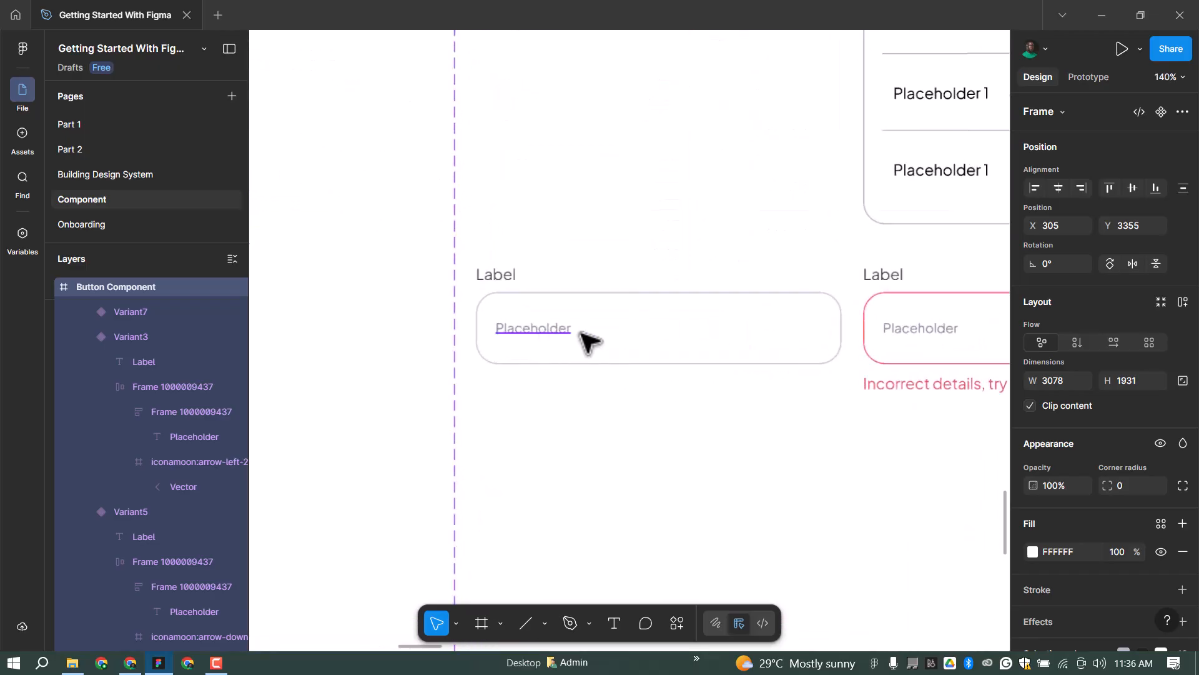
Duplicate the Placeholder text and wrap both copies in a horizontal auto layout.
{"action": "left_click", "coordinate": [582, 333], "text": "ctrl"}
{"action": "key", "text": "ctrl+d"}
{"action": "key", "text": "shift+Return"}
{"action": "key", "text": "shift+a"}
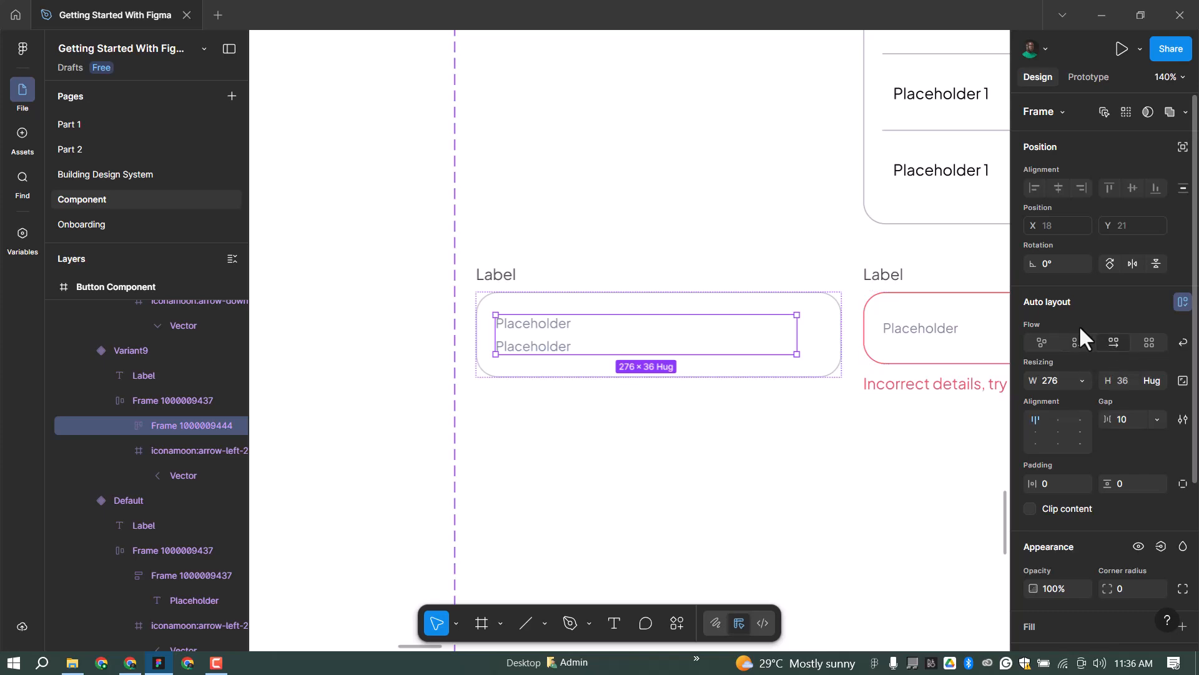
{"action": "left_click", "coordinate": [126, 426]}
{"action": "left_click", "coordinate": [208, 451]}
{"action": "left_click", "coordinate": [1114, 343]}
{"action": "double_click", "coordinate": [528, 327], "text": "ctrl"}
{"action": "key", "text": "Tab"}
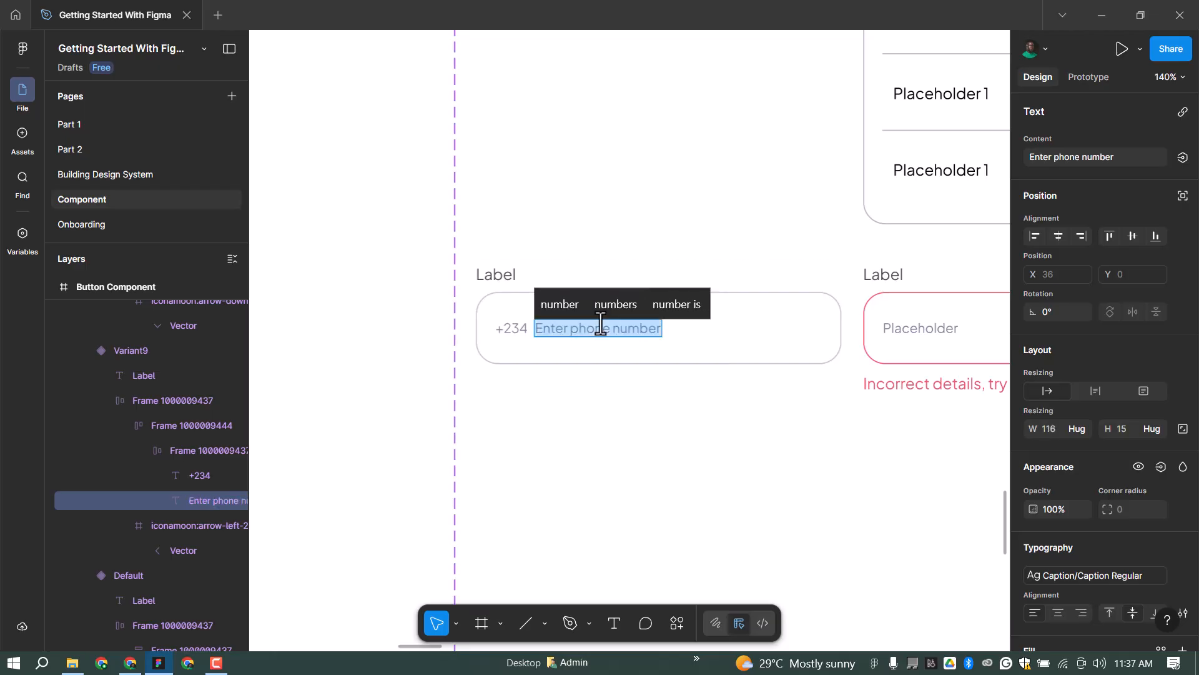
{"action": "left_click", "coordinate": [407, 329]}
{"action": "scroll", "coordinate": [406, 329], "scroll_direction": "right", "scroll_amount": 1}
Create a 16×16 flag frame filled green and draw a thin rectangle over it.
{"action": "left_click", "coordinate": [481, 623]}
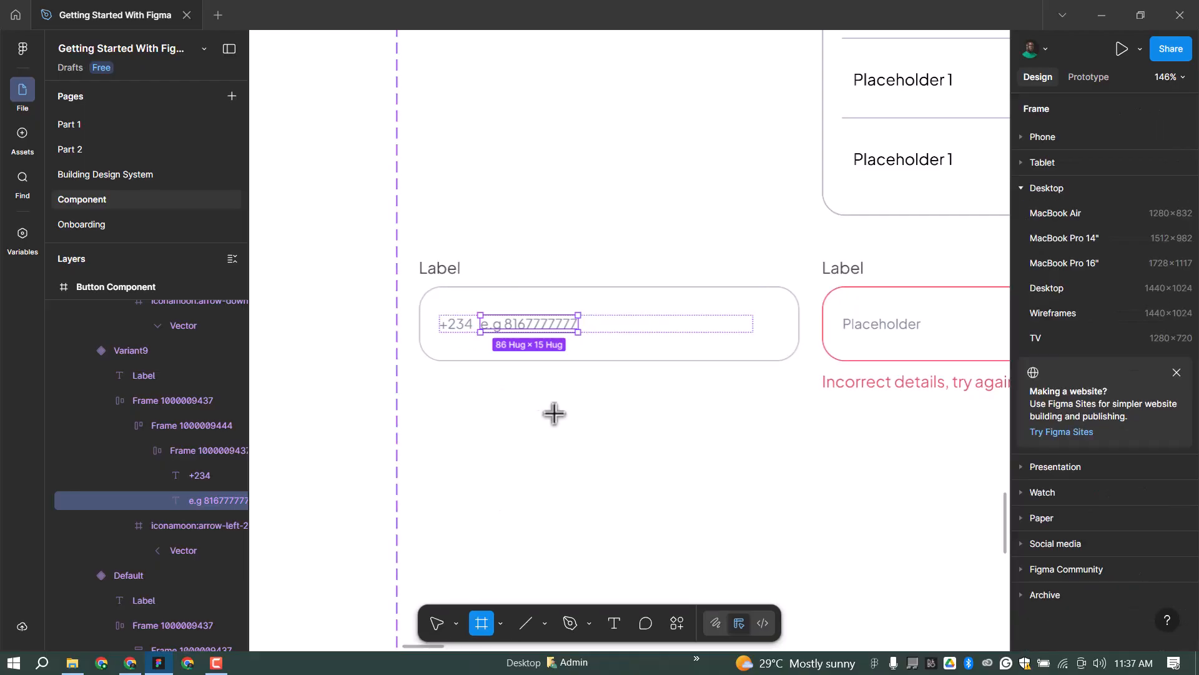
{"action": "left_click", "coordinate": [546, 408]}
{"action": "scroll", "coordinate": [1176, 383], "scroll_direction": "down", "scroll_amount": 1}
{"action": "left_click", "coordinate": [1161, 468]}
{"action": "scroll", "coordinate": [922, 547], "scroll_direction": "down", "scroll_amount": 3}
{"action": "left_click", "coordinate": [919, 546]}
{"action": "left_click", "coordinate": [1092, 494]}
{"action": "left_click", "coordinate": [1143, 449]}
{"action": "scroll", "coordinate": [512, 449], "scroll_direction": "up", "scroll_amount": 5}
{"action": "left_click", "coordinate": [544, 623]}
{"action": "left_click", "coordinate": [600, 479]}
{"action": "mouse_move", "coordinate": [571, 338]}
{"action": "left_mouse_down"}
{"action": "mouse_move", "coordinate": [582, 385]}
{"action": "mouse_move", "coordinate": [592, 363]}
{"action": "left_mouse_up"}
Make the rectangle a white stripe inside the flag frame, 5.66 wide and centred.
{"action": "left_click", "coordinate": [1161, 461]}
{"action": "key", "text": "ctrl+x"}
{"action": "left_click", "coordinate": [581, 370]}
{"action": "key", "text": "ctrl+v"}
{"action": "left_click", "coordinate": [1058, 188]}
{"action": "left_click", "coordinate": [1133, 188]}
{"action": "scroll", "coordinate": [580, 362], "scroll_direction": "up", "scroll_amount": 5}
{"action": "left_click", "coordinate": [1060, 188]}
Detach the colour style, set the flag fill to #16CA08, and add a matching #16CA08 stroke.
{"action": "left_click", "coordinate": [604, 363]}
{"action": "scroll", "coordinate": [656, 355], "scroll_direction": "down", "scroll_amount": 1}
{"action": "left_click", "coordinate": [1138, 552]}
{"action": "left_click", "coordinate": [1032, 552]}
{"action": "left_click_drag", "start_coordinate": [937, 341], "coordinate": [991, 327]}
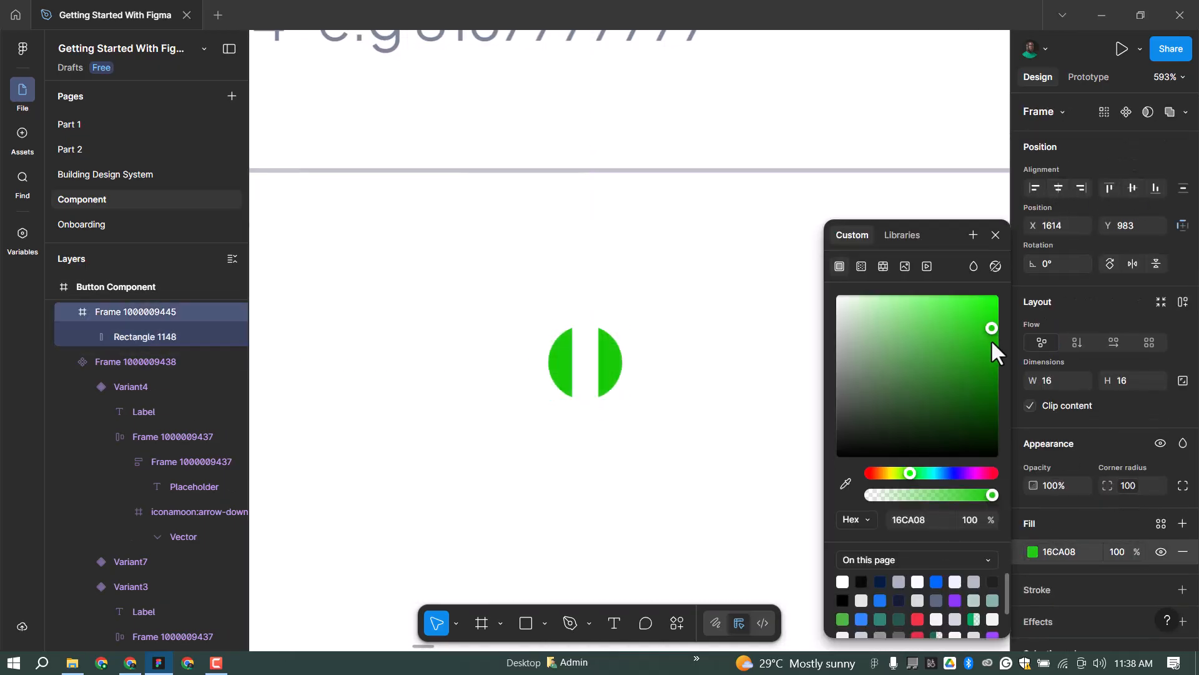
{"action": "left_click", "coordinate": [999, 236]}
{"action": "scroll", "coordinate": [688, 389], "scroll_direction": "down", "scroll_amount": 4}
{"action": "scroll", "coordinate": [628, 393], "scroll_direction": "up", "scroll_amount": 2}
{"action": "left_click", "coordinate": [1060, 552]}
{"action": "key", "text": "ctrl+c"}
{"action": "left_click", "coordinate": [1057, 594]}
{"action": "left_click", "coordinate": [1071, 617]}
{"action": "key", "text": "ctrl+v"}
{"action": "key", "text": "Return"}
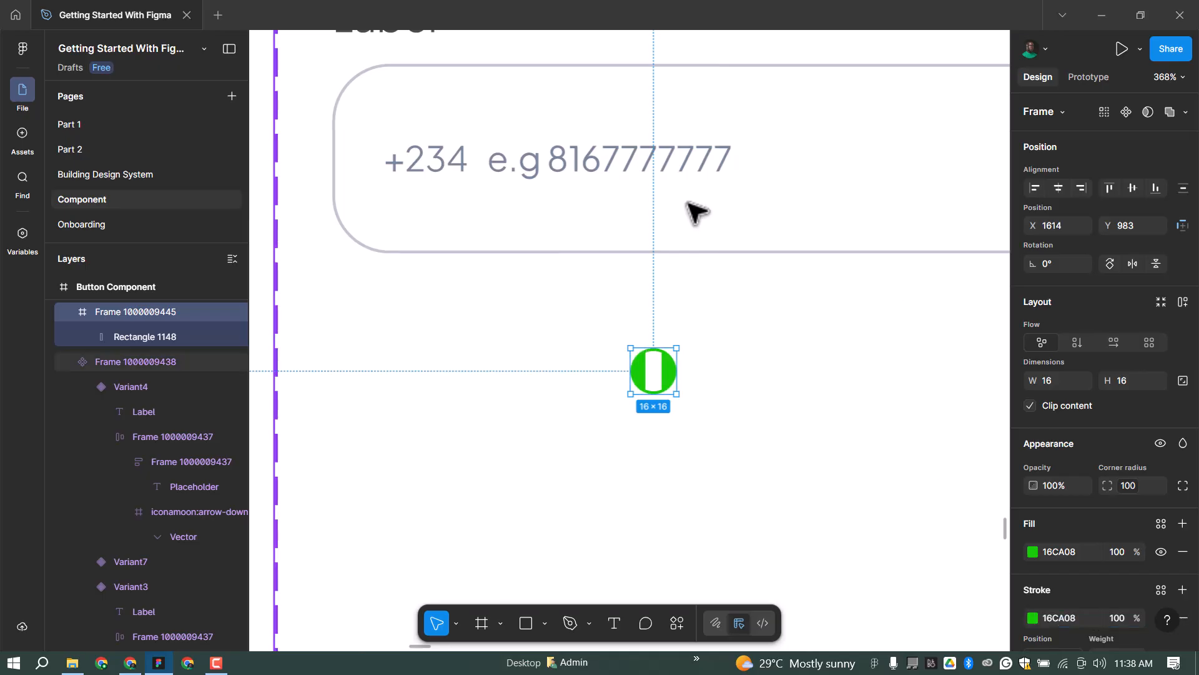
Move the flag frame into the phone field's +234 row.
{"action": "left_click", "coordinate": [706, 362]}
{"action": "left_click", "coordinate": [667, 367]}
{"action": "key", "text": "ctrl+x"}
{"action": "scroll", "coordinate": [500, 307], "scroll_direction": "down", "scroll_amount": 2}
{"action": "left_click", "coordinate": [591, 203], "text": "ctrl"}
{"action": "left_click", "coordinate": [157, 399]}
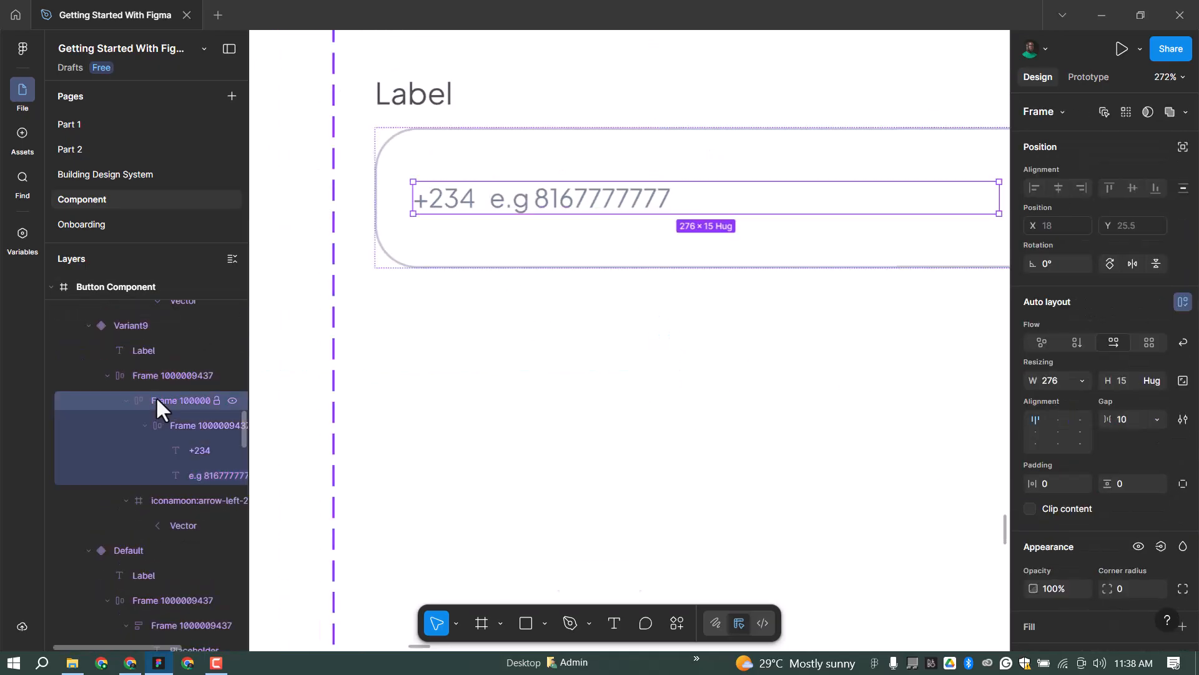
{"action": "key", "text": "ctrl+v"}
Place the flag before +234 in a middle-left auto layout with a 4 px gap.
{"action": "key", "text": "Left"}
{"action": "left_click", "coordinate": [471, 209], "text": "shift"}
{"action": "key", "text": "shift+a"}
{"action": "left_click", "coordinate": [1058, 433]}
{"action": "left_click", "coordinate": [1157, 419]}
{"action": "left_click", "coordinate": [1148, 400]}
{"action": "left_click", "coordinate": [1139, 418]}
{"action": "type", "text": "4"}
Grab the arrow-down icon from the dropdown variant for reuse in the phone field.
{"action": "left_click", "coordinate": [431, 347]}
{"action": "scroll", "coordinate": [468, 282], "scroll_direction": "up", "scroll_amount": 1}
{"action": "scroll", "coordinate": [548, 243], "scroll_direction": "down", "scroll_amount": 2}
{"action": "scroll", "coordinate": [781, 215], "scroll_direction": "down", "scroll_amount": 3}
{"action": "left_click", "coordinate": [722, 215], "text": "ctrl"}
{"action": "left_click_drag", "start_coordinate": [687, 249], "coordinate": [591, 203]}
{"action": "scroll", "coordinate": [547, 354], "scroll_direction": "up", "scroll_amount": 5}
Remove the extra wrapper frames around the flag and +234, keeping their contents.
{"action": "left_click", "coordinate": [548, 353], "text": "ctrl"}
{"action": "left_click", "coordinate": [478, 355], "text": "ctrl"}
{"action": "left_click", "coordinate": [187, 325]}
{"action": "right_click", "coordinate": [503, 355]}
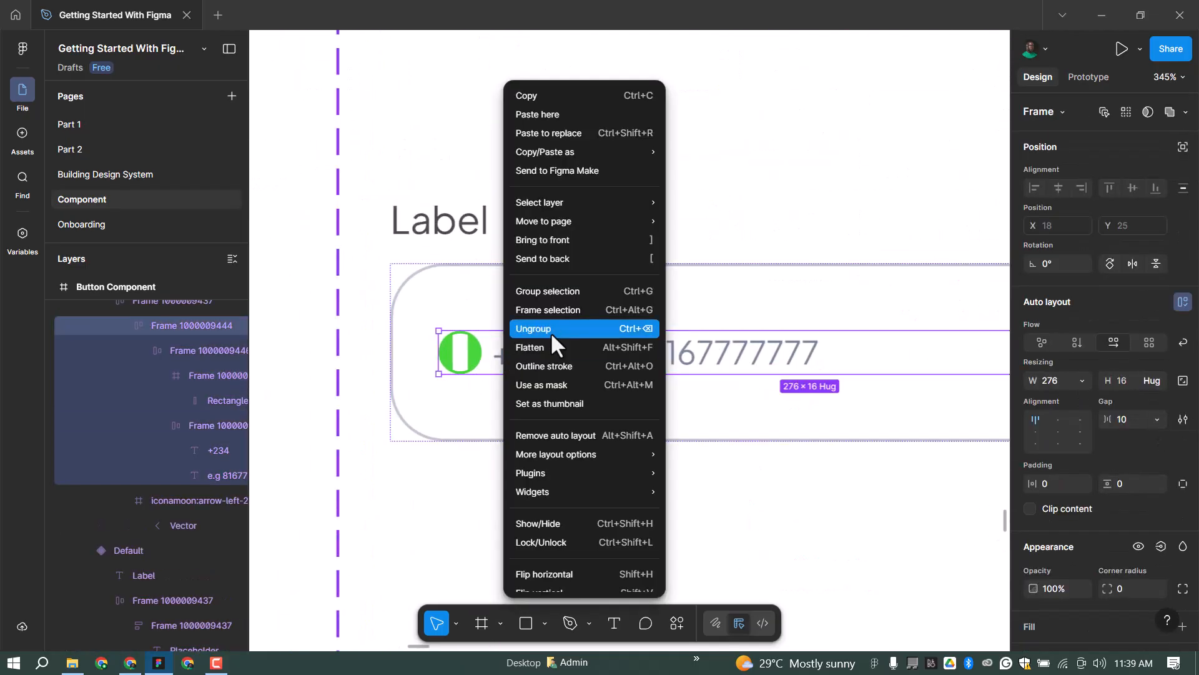
{"action": "left_click", "coordinate": [553, 332]}
{"action": "right_click", "coordinate": [593, 369]}
{"action": "left_click", "coordinate": [628, 399]}
{"action": "right_click", "coordinate": [630, 348]}
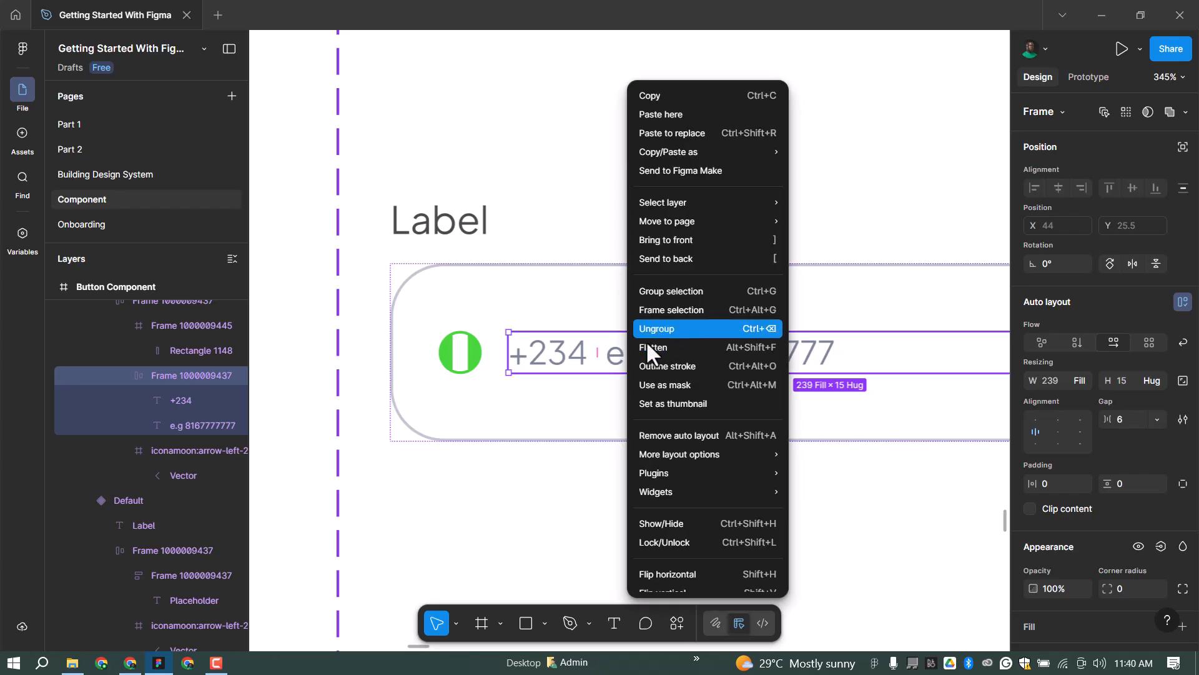
{"action": "left_click", "coordinate": [650, 398]}
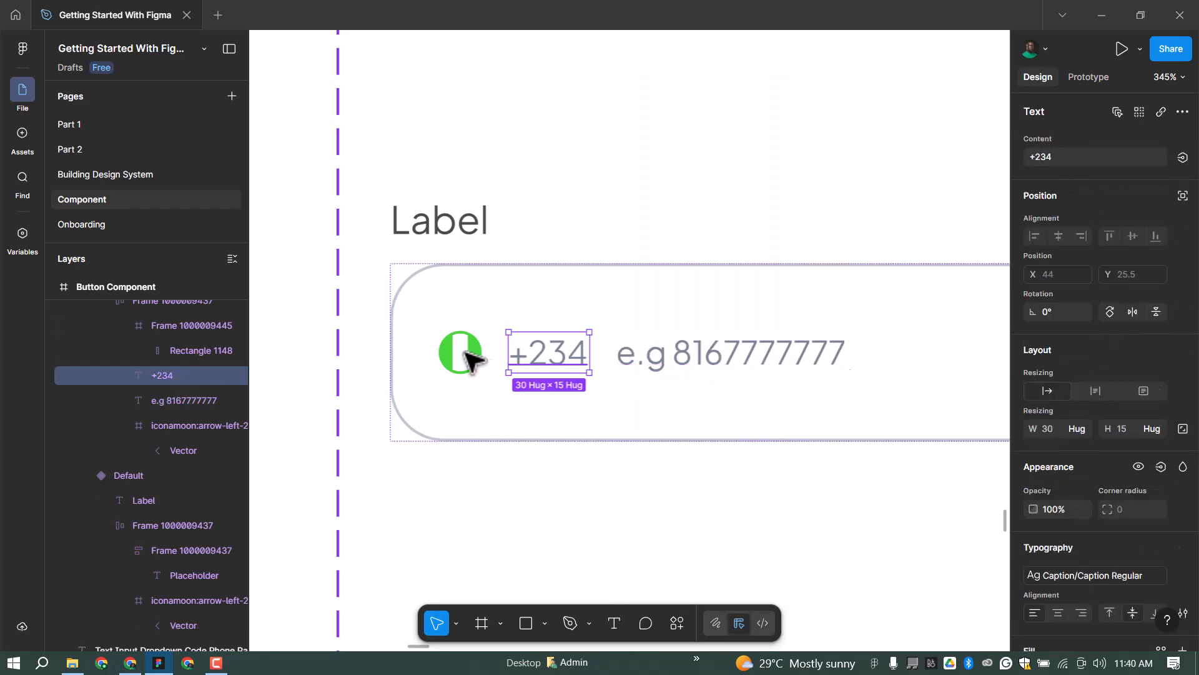
Rewrap the flag and +234 in auto layout and add the arrow icon after +234.
{"action": "left_click", "coordinate": [465, 352], "text": "shift"}
{"action": "left_click", "coordinate": [578, 357]}
{"action": "left_click", "coordinate": [465, 351], "text": "shift"}
{"action": "left_click", "coordinate": [654, 354]}
{"action": "left_click", "coordinate": [556, 354]}
{"action": "left_click", "coordinate": [475, 344], "text": "shift"}
{"action": "key", "text": "shift+a"}
{"action": "left_click", "coordinate": [870, 343]}
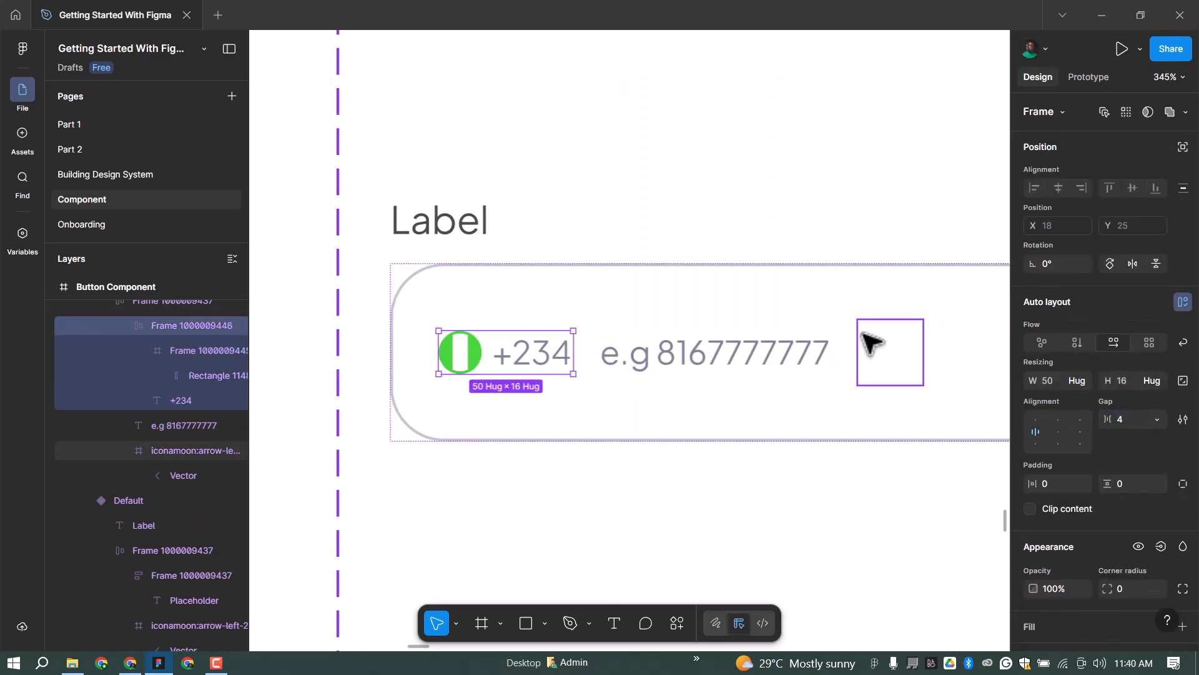
{"action": "left_click_drag", "start_coordinate": [871, 343], "coordinate": [558, 324]}
Scale the arrow icon to 18 px and set the flag-code-arrow row gap to 2.
{"action": "double_click", "coordinate": [560, 341]}
{"action": "left_click", "coordinate": [616, 355]}
{"action": "key", "text": "k"}
{"action": "left_click", "coordinate": [1060, 485]}
{"action": "type", "text": "18"}
{"action": "key", "text": "Return"}
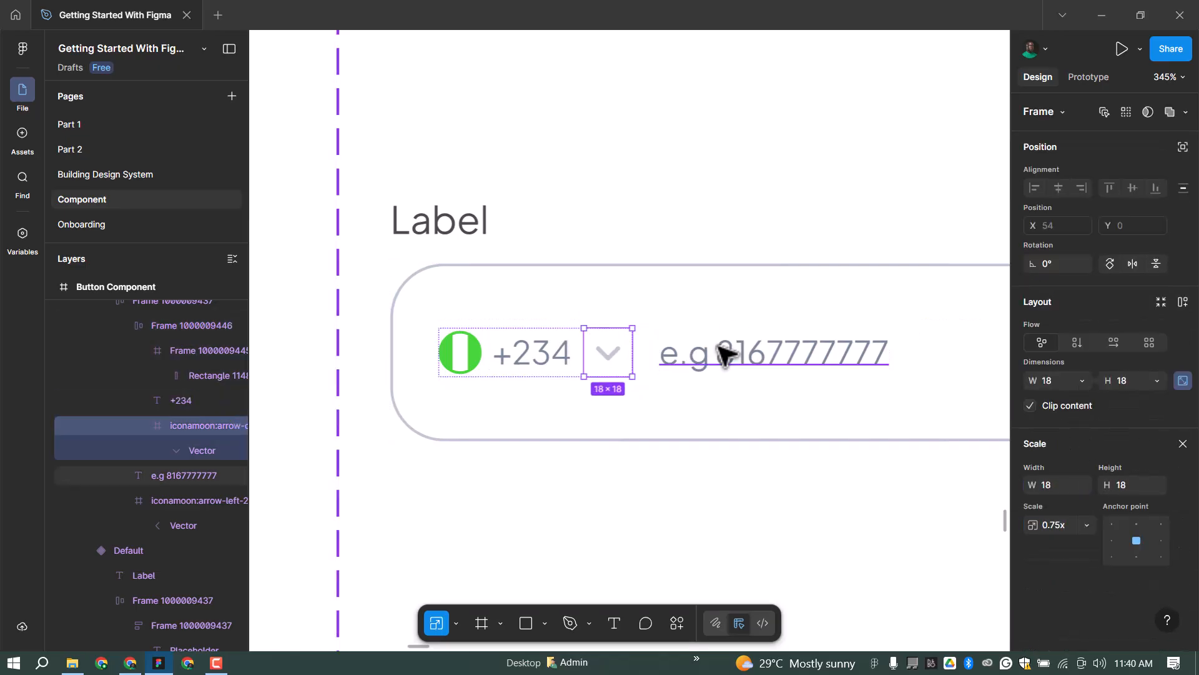
{"action": "left_click", "coordinate": [708, 347]}
{"action": "left_click", "coordinate": [607, 352]}
{"action": "left_click", "coordinate": [1182, 444]}
{"action": "left_click", "coordinate": [1124, 419]}
{"action": "type", "text": "0"}
{"action": "key", "text": "Return"}
{"action": "type", "text": "2"}
{"action": "left_click", "coordinate": [750, 354]}
Delete the old arrow-left icon at the end of the phone field.
{"action": "scroll", "coordinate": [793, 354], "scroll_direction": "down", "scroll_amount": 3}
{"action": "left_click", "coordinate": [777, 353]}
{"action": "key", "text": "Delete"}
{"action": "scroll", "coordinate": [481, 384], "scroll_direction": "down", "scroll_amount": 3}
{"action": "scroll", "coordinate": [555, 369], "scroll_direction": "up", "scroll_amount": 1}
{"action": "double_click", "coordinate": [566, 364]}
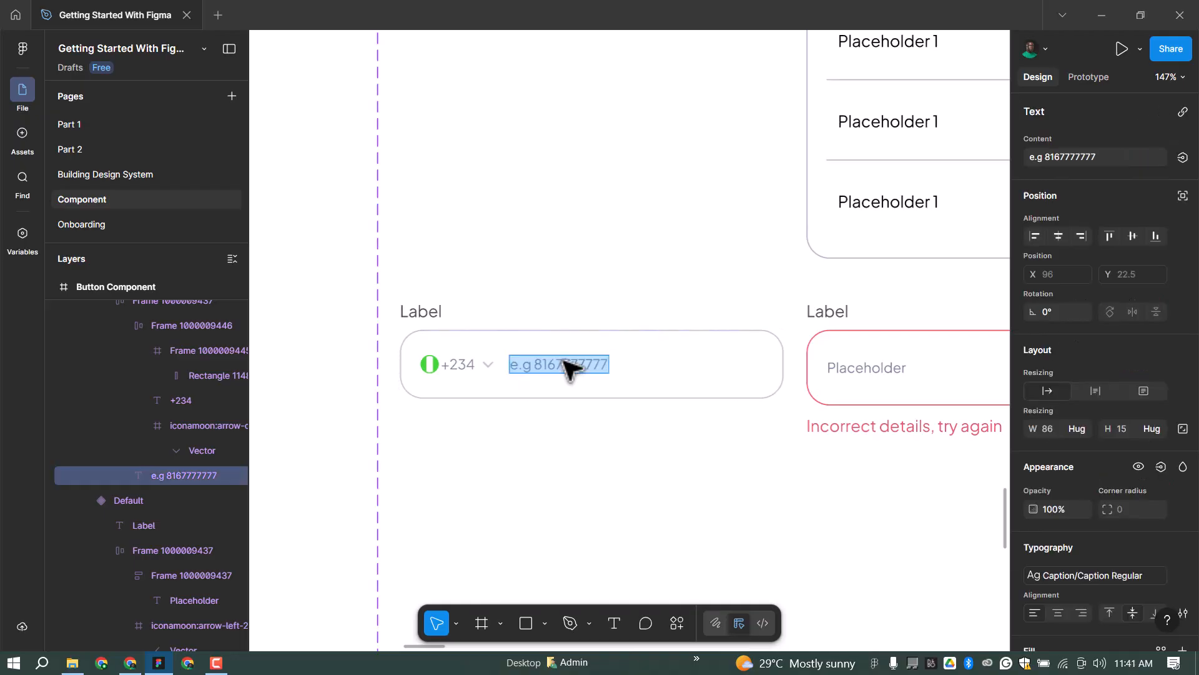
{"action": "type", "text": "000 000 0000"}
{"action": "left_click", "coordinate": [554, 441]}
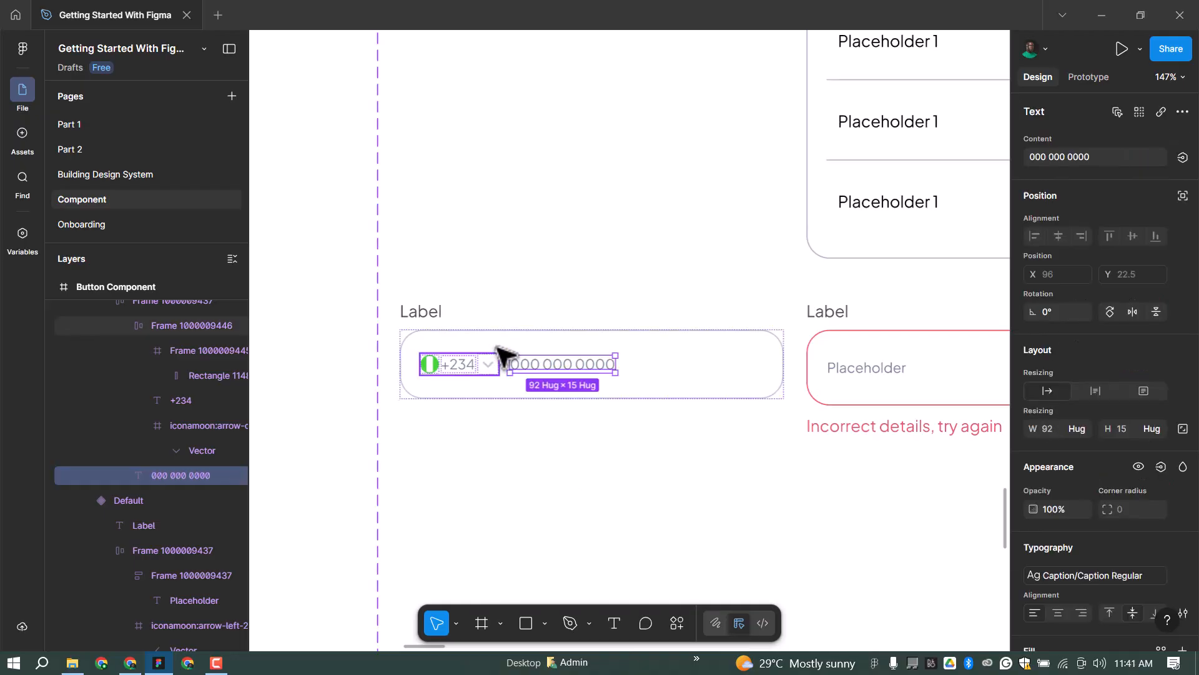
{"action": "left_click", "coordinate": [481, 347]}
{"action": "scroll", "coordinate": [480, 347], "scroll_direction": "down", "scroll_amount": 2}
{"action": "scroll", "coordinate": [453, 339], "scroll_direction": "up", "scroll_amount": 4}
Colour the +234 text and the arrow icon black.
{"action": "left_click", "coordinate": [429, 338], "text": "ctrl"}
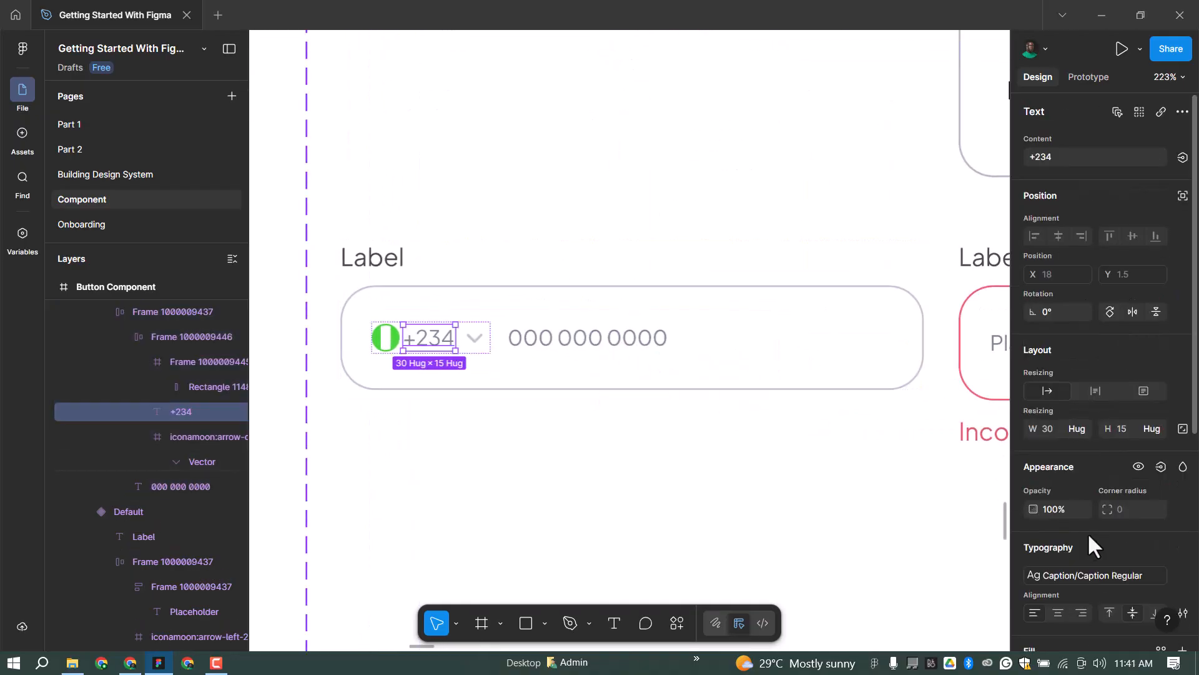
{"action": "scroll", "coordinate": [1080, 523], "scroll_direction": "down", "scroll_amount": 3}
{"action": "left_click", "coordinate": [1079, 523]}
{"action": "left_click", "coordinate": [894, 565]}
{"action": "left_click", "coordinate": [485, 336]}
{"action": "left_click", "coordinate": [1073, 573]}
{"action": "left_click", "coordinate": [903, 544]}
{"action": "left_click", "coordinate": [486, 308]}
{"action": "scroll", "coordinate": [466, 302], "scroll_direction": "down", "scroll_amount": 4}
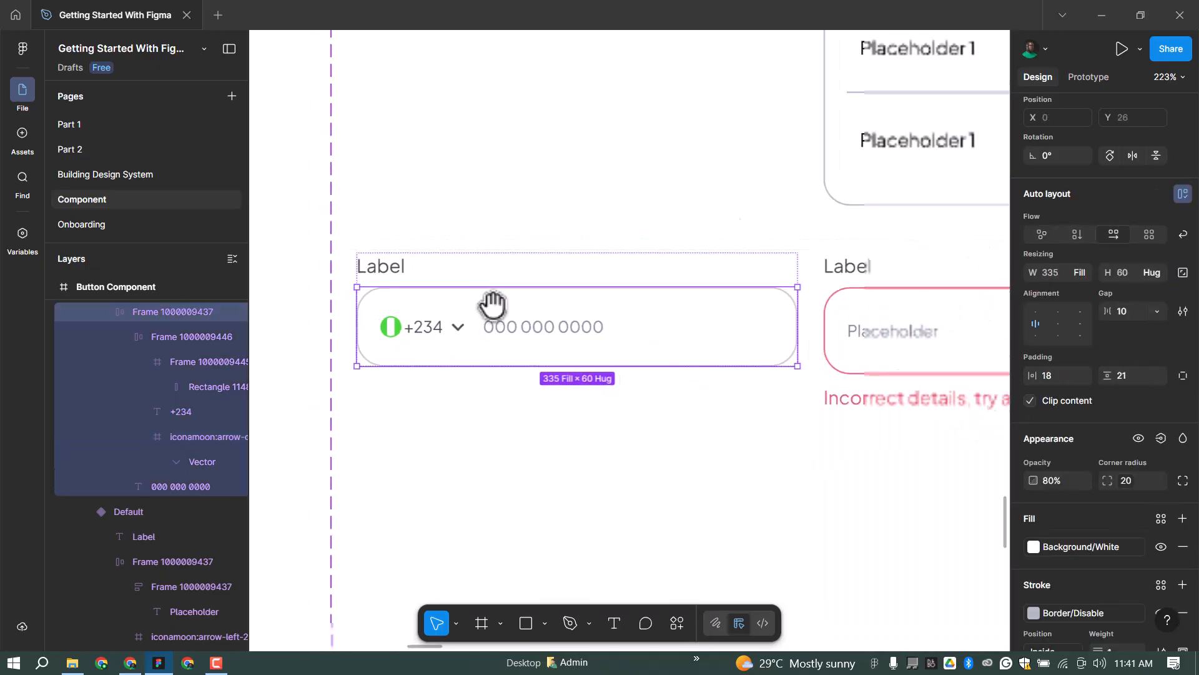
{"action": "scroll", "coordinate": [464, 310], "scroll_direction": "up", "scroll_amount": 1}
{"action": "scroll", "coordinate": [318, 367], "scroll_direction": "down", "scroll_amount": 2}
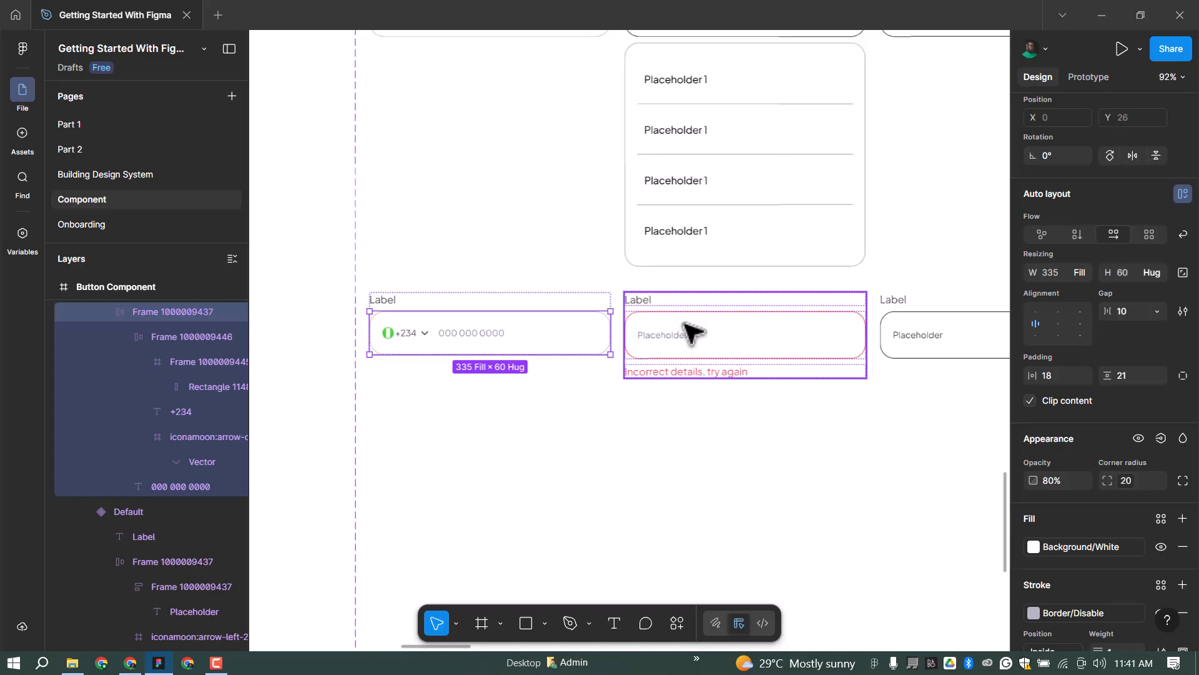
Paste the phone field into the error-state variant above its error text and delete the old Placeholder field.
{"action": "left_click", "coordinate": [693, 335]}
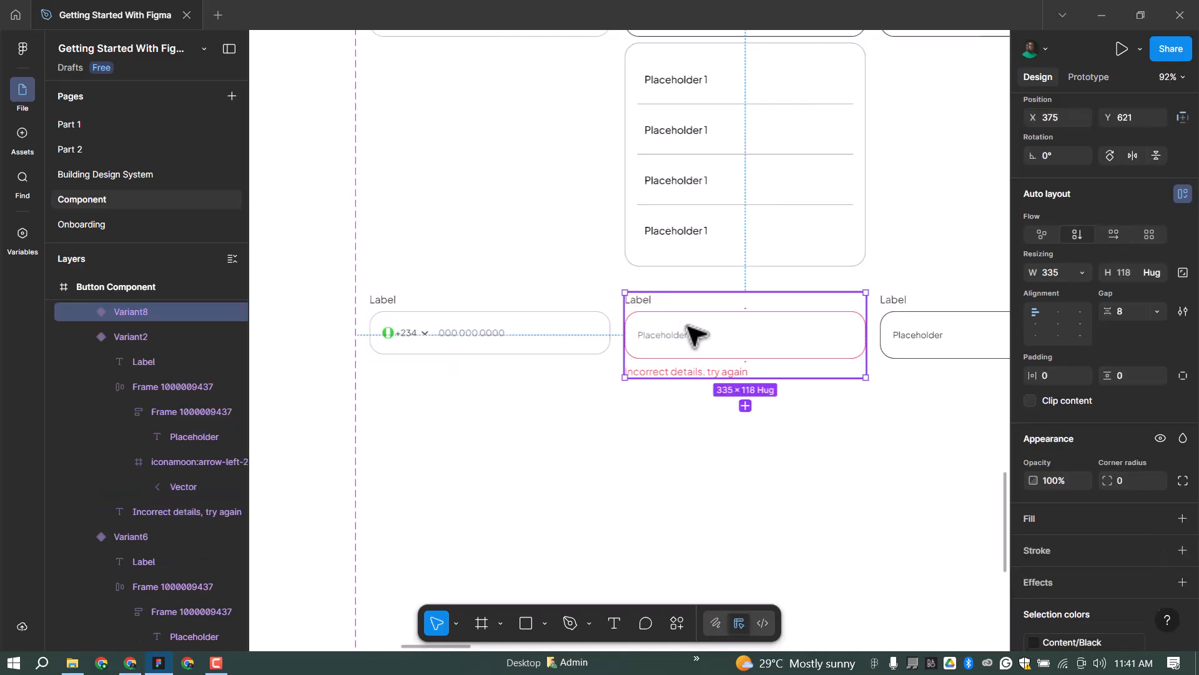
{"action": "key", "text": "ctrl+v"}
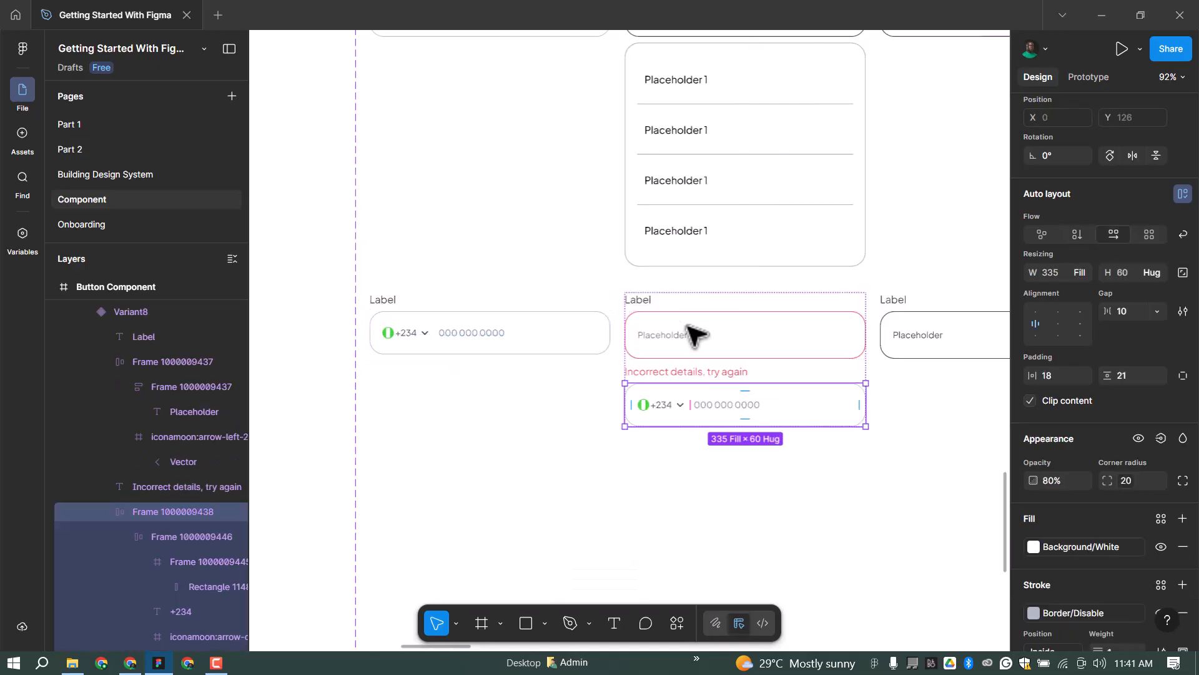
{"action": "key", "text": "Up"}
{"action": "left_click", "coordinate": [698, 331]}
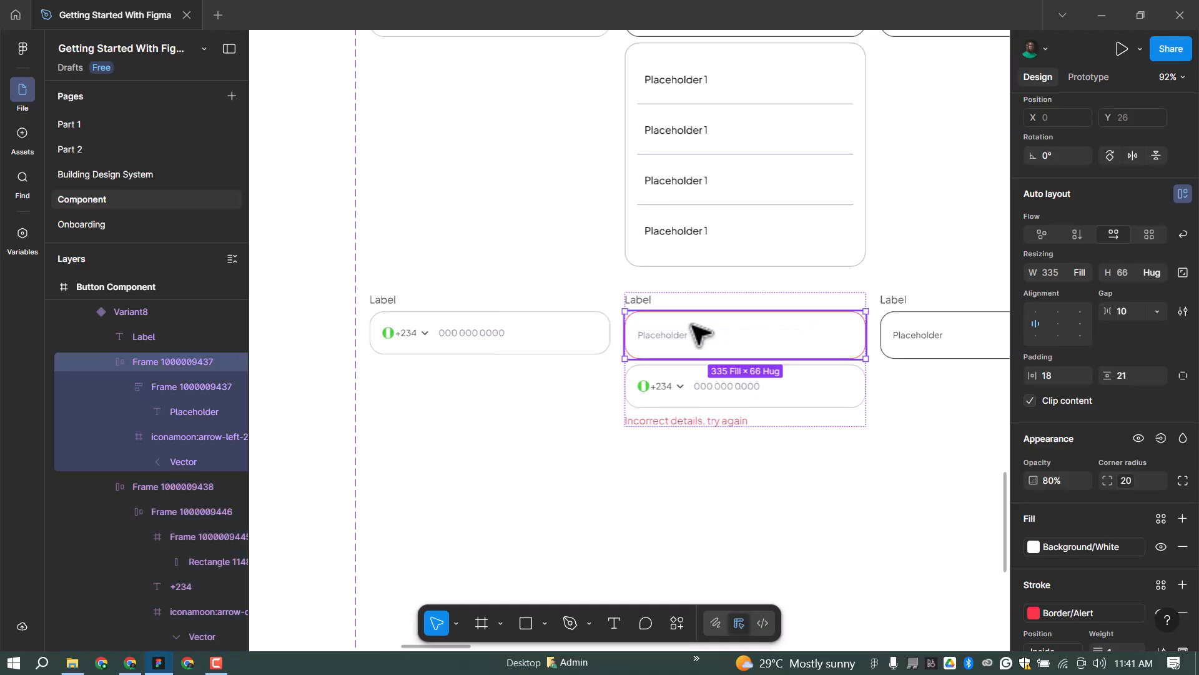
{"action": "key", "text": "Delete"}
Paste the phone field into the third bottom-row variant and delete its old Placeholder field.
{"action": "left_click_drag", "start_coordinate": [894, 343], "coordinate": [673, 364]}
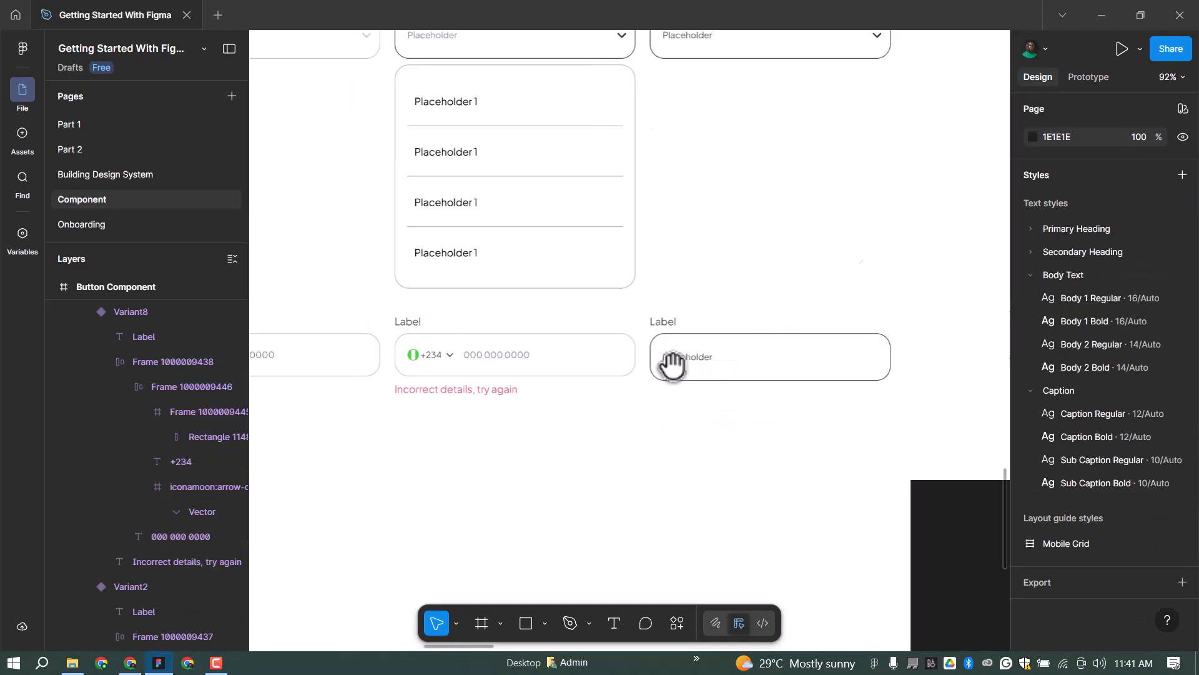
{"action": "left_click", "coordinate": [796, 359]}
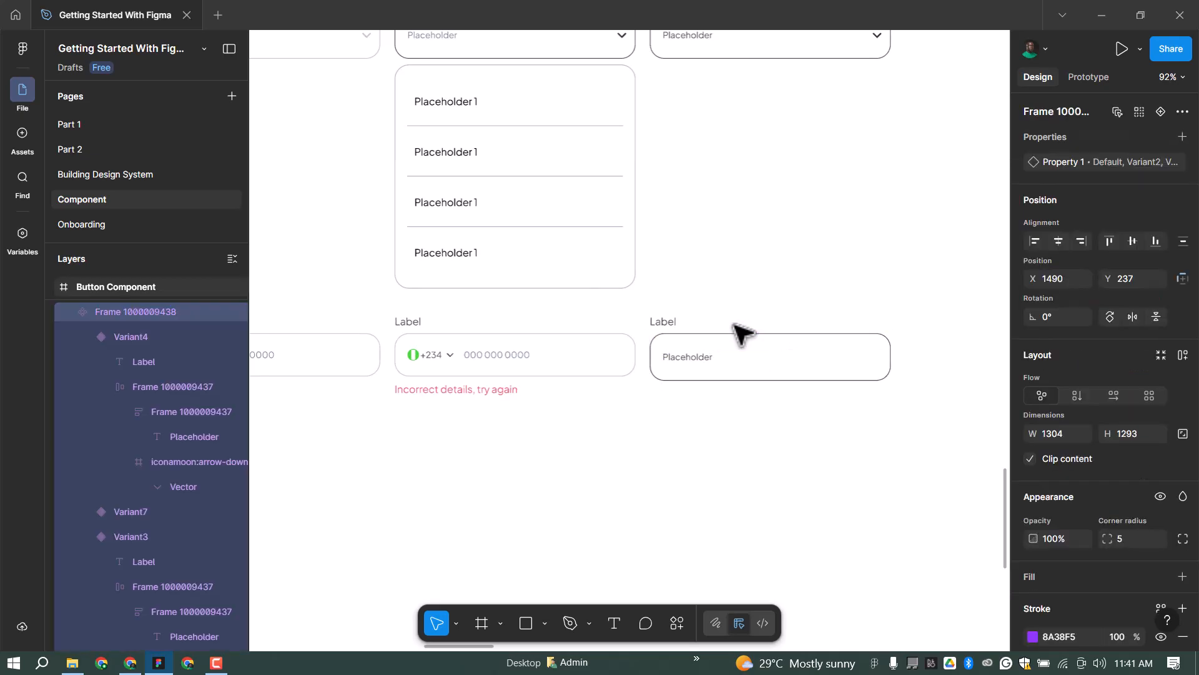
{"action": "key", "text": "ctrl+z"}
{"action": "left_click", "coordinate": [763, 356]}
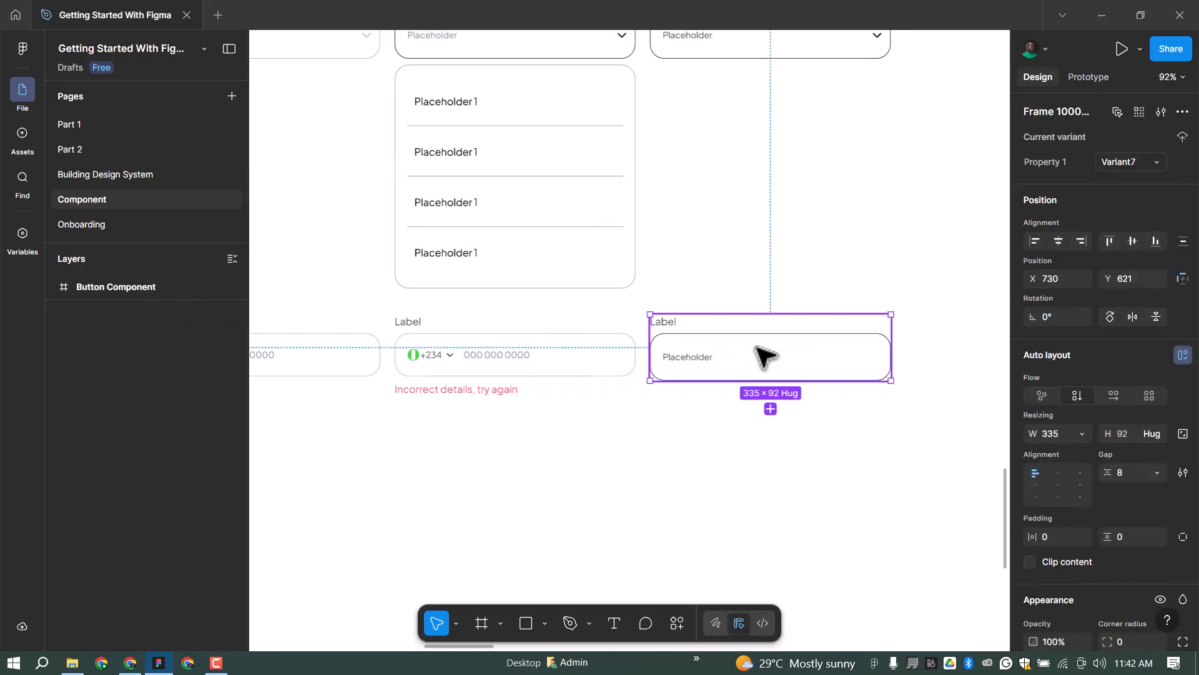
{"action": "key", "text": "ctrl+v"}
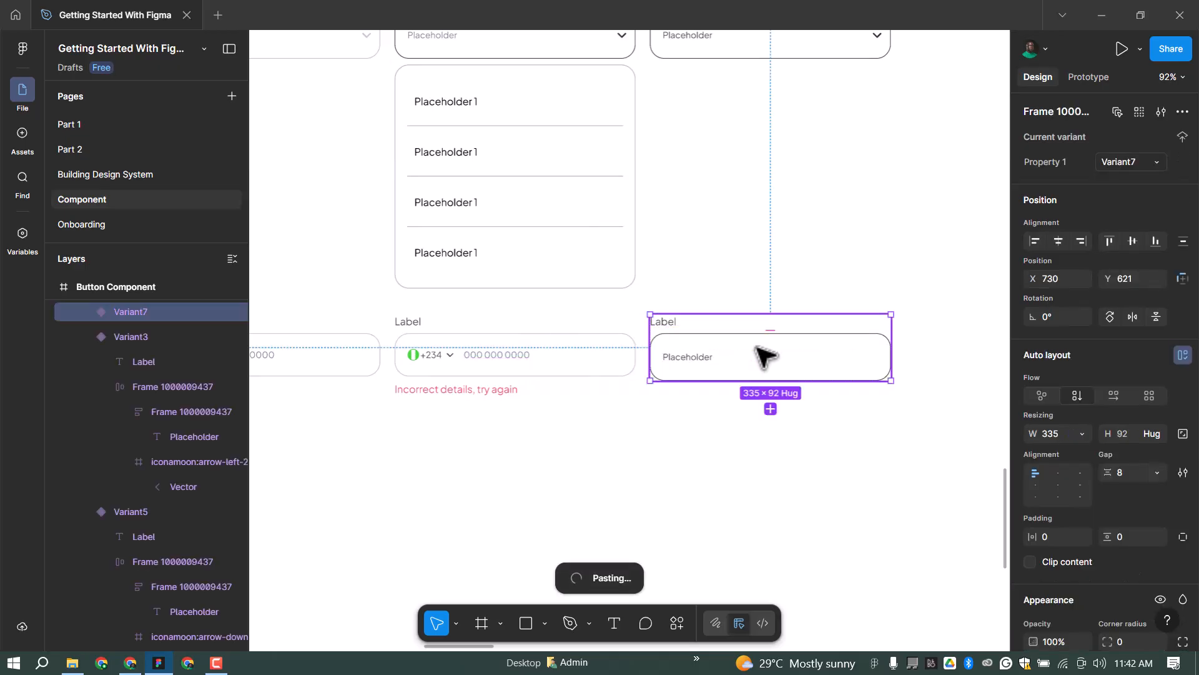
{"action": "left_click", "coordinate": [763, 356]}
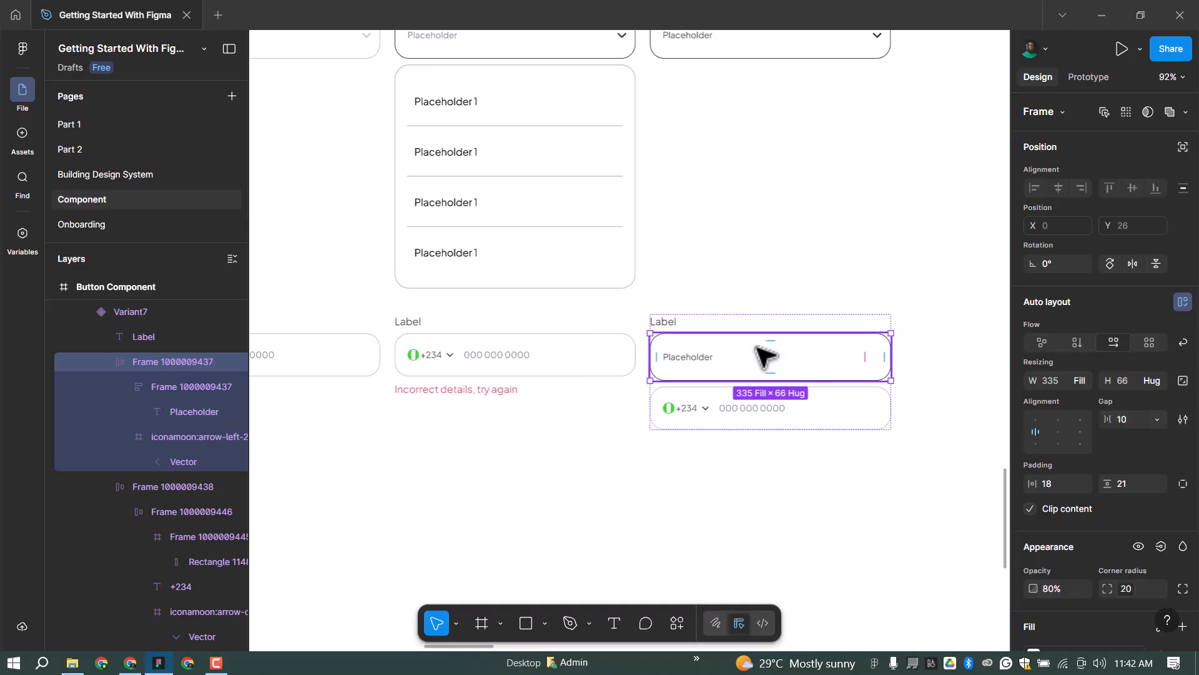
{"action": "key", "text": "Delete"}
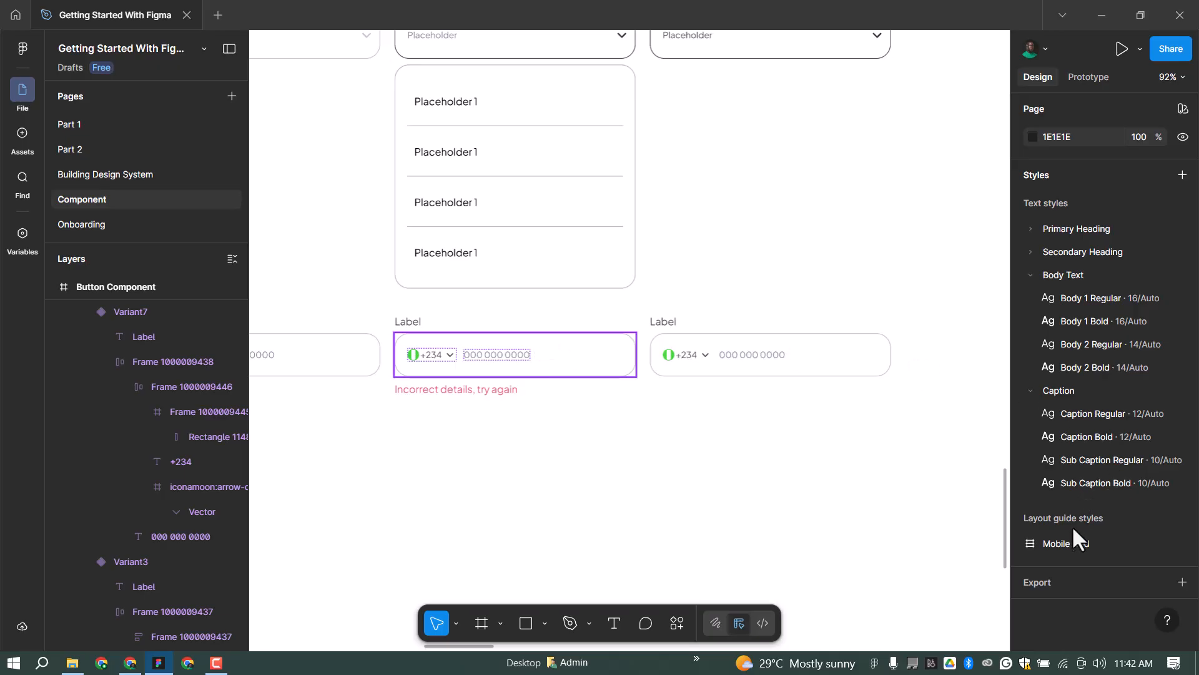
Set the middle phone input's stroke to the Border/Alert red style.
{"action": "scroll", "coordinate": [1069, 598], "scroll_direction": "down", "scroll_amount": 5}
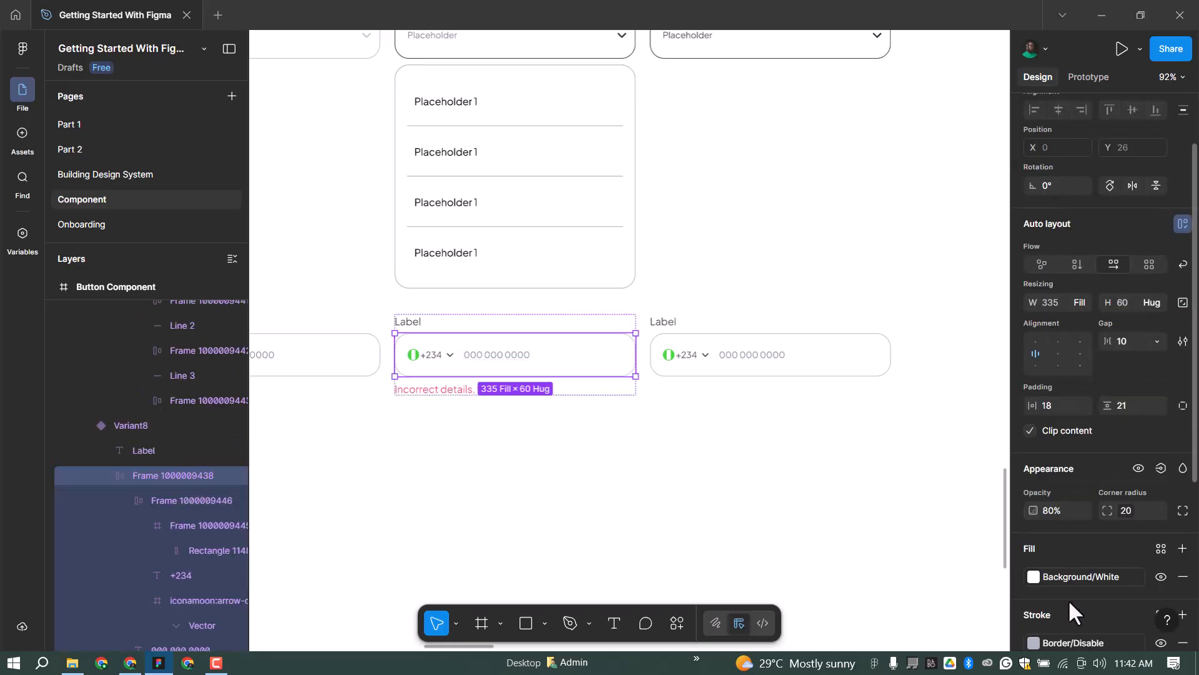
{"action": "scroll", "coordinate": [1077, 605], "scroll_direction": "down", "scroll_amount": 2}
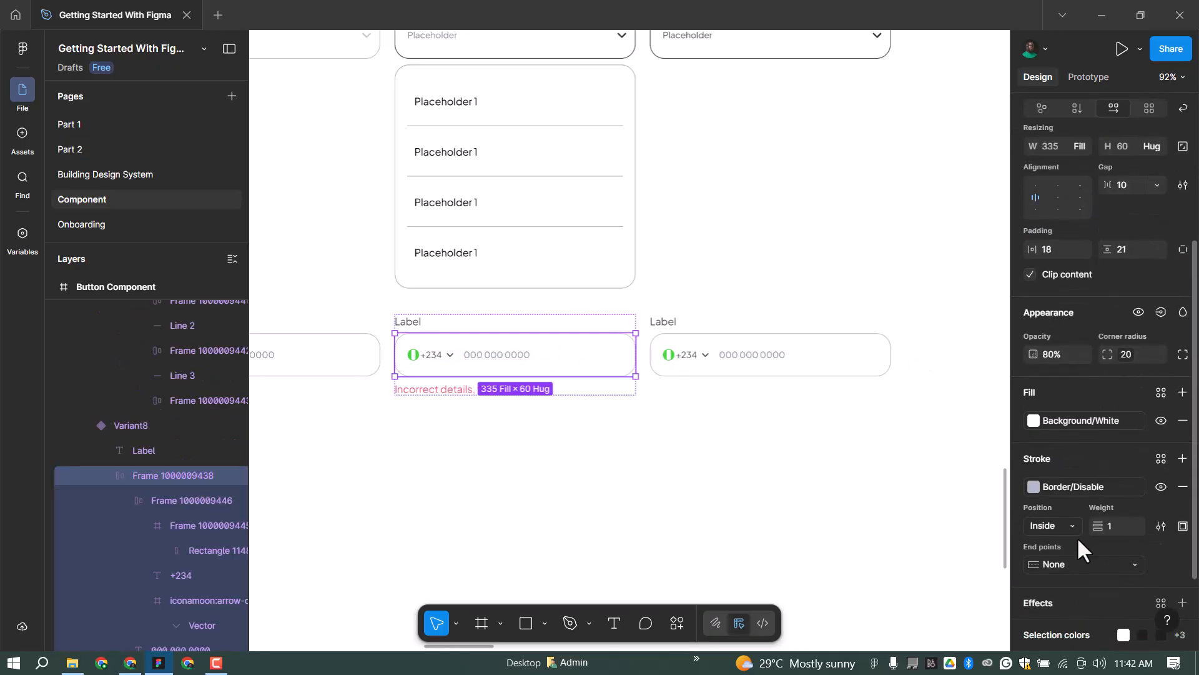
{"action": "left_click", "coordinate": [1079, 488]}
{"action": "left_click", "coordinate": [901, 595]}
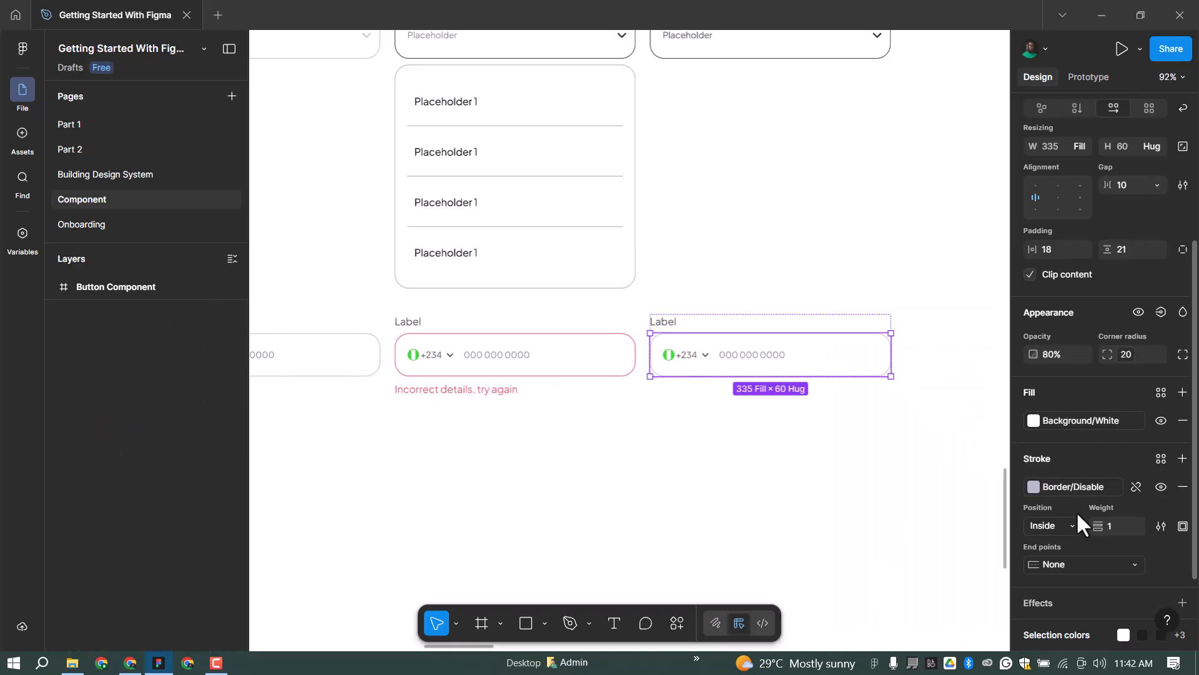
Give the right phone input a Border/Black stroke and Content/Black number text.
{"action": "scroll", "coordinate": [1070, 562], "scroll_direction": "down", "scroll_amount": 2}
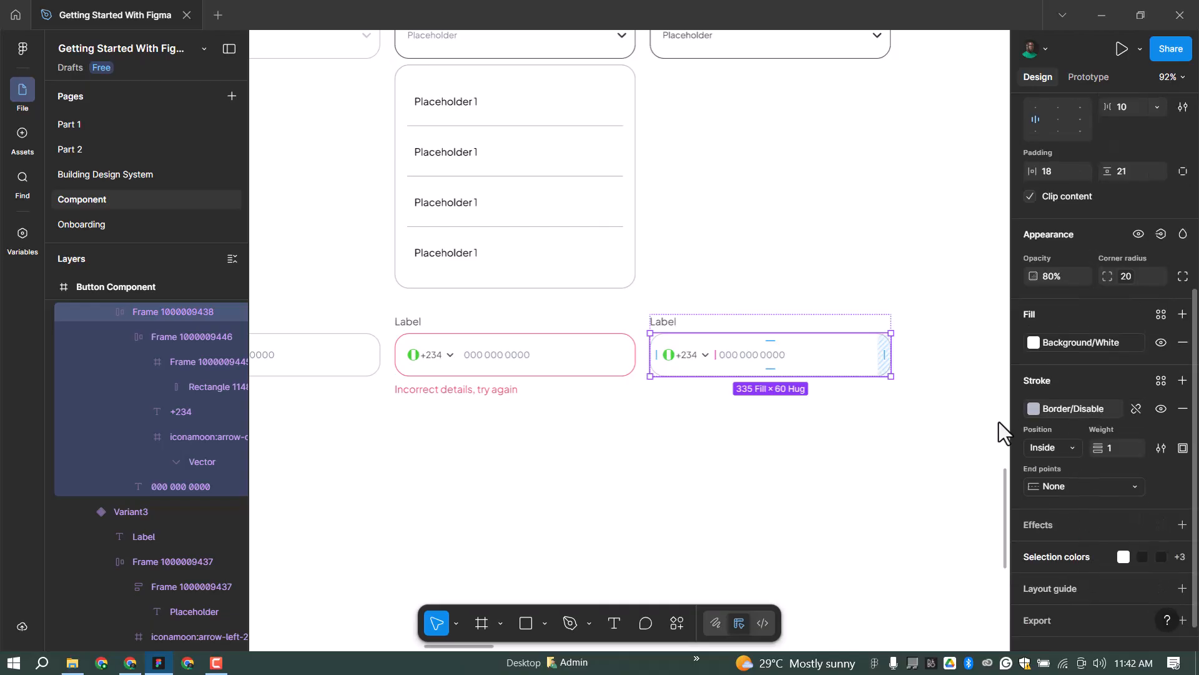
{"action": "left_click", "coordinate": [1034, 408]}
{"action": "left_click", "coordinate": [886, 542]}
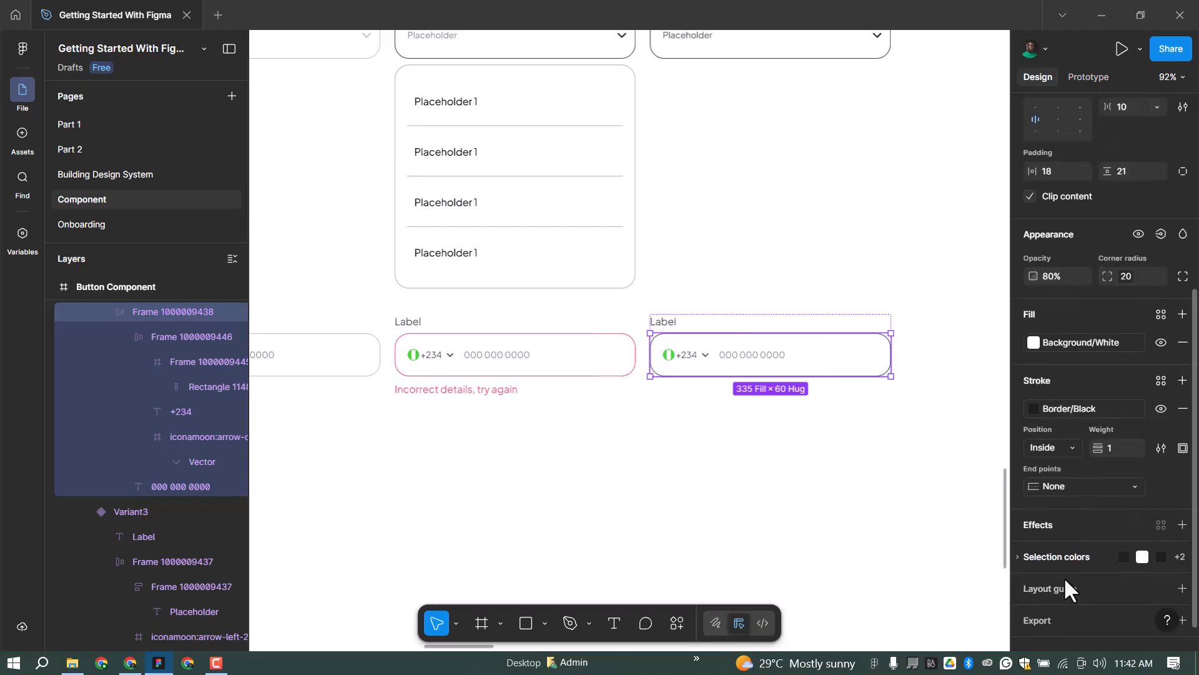
{"action": "scroll", "coordinate": [1064, 576], "scroll_direction": "down", "scroll_amount": 1}
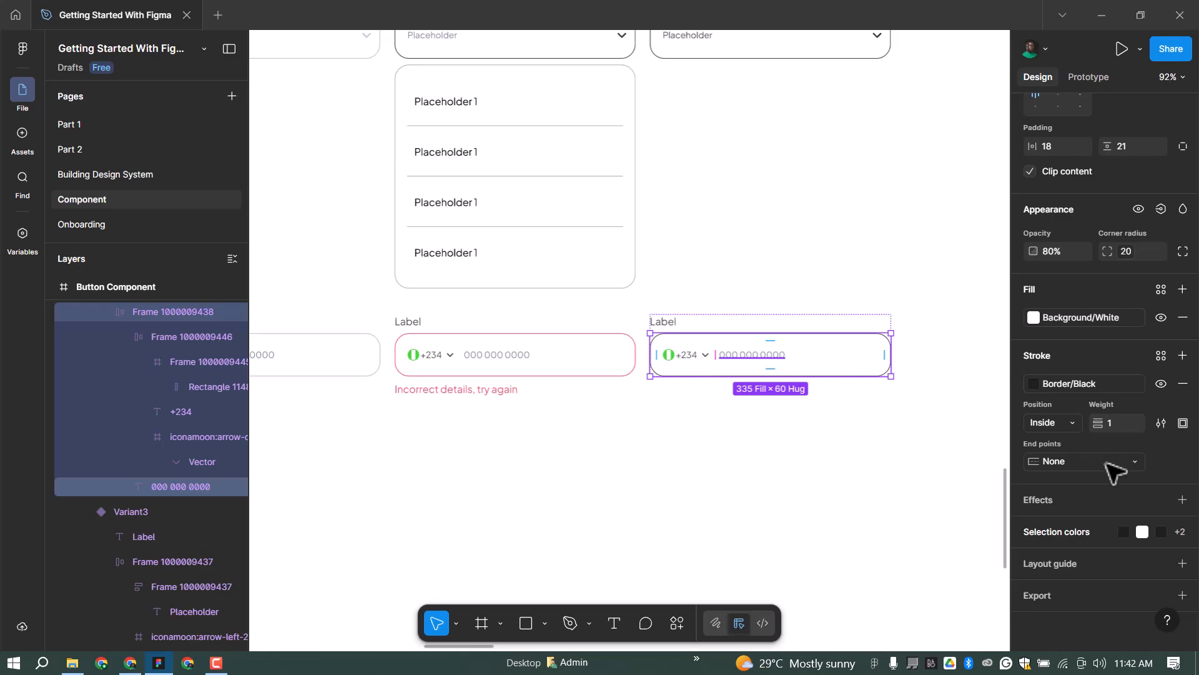
{"action": "key", "text": "Return"}
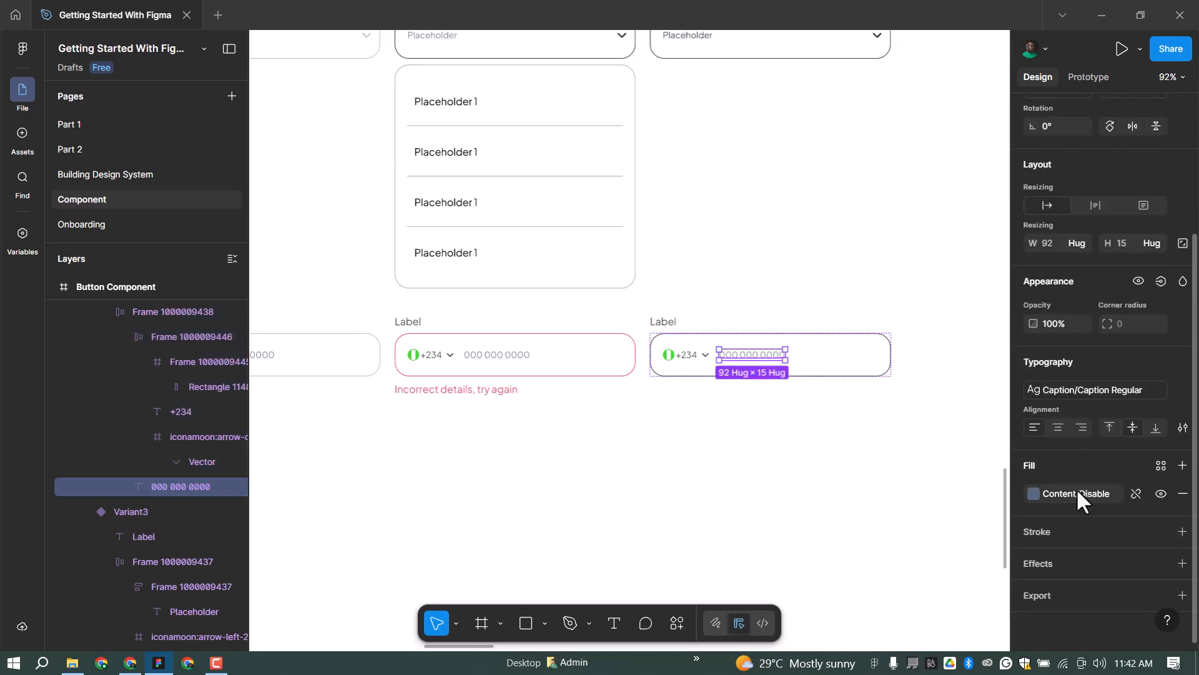
{"action": "left_click", "coordinate": [1036, 494]}
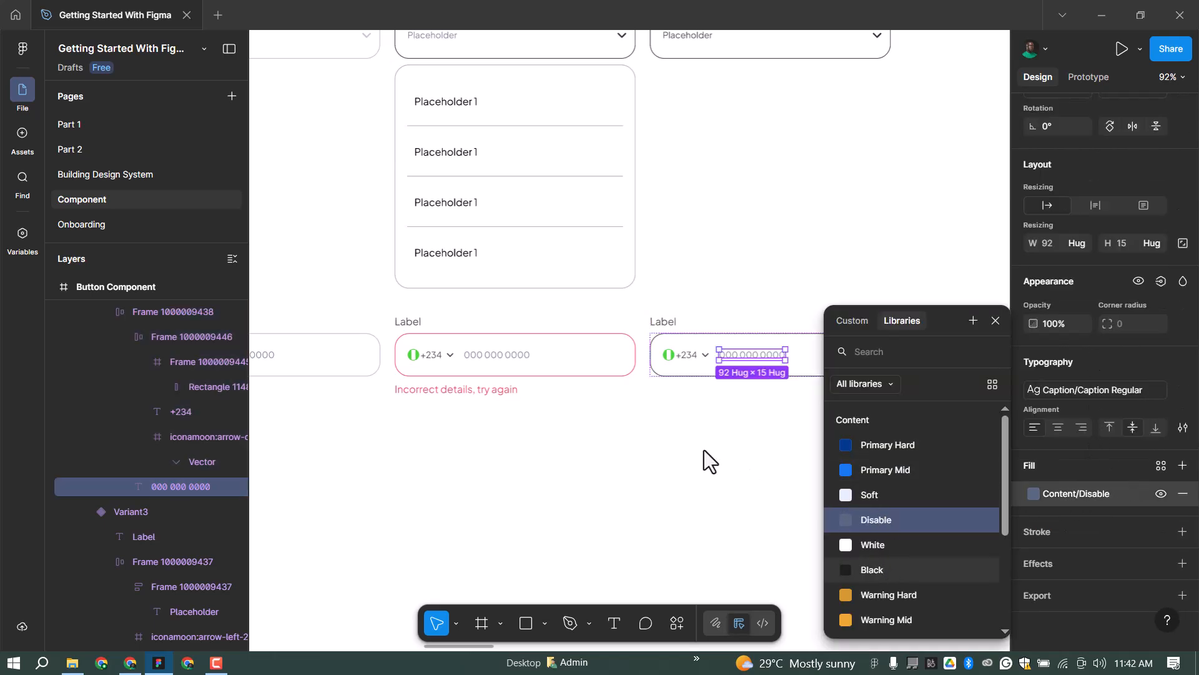
{"action": "key", "text": "Return"}
{"action": "key", "text": "shift+Return"}
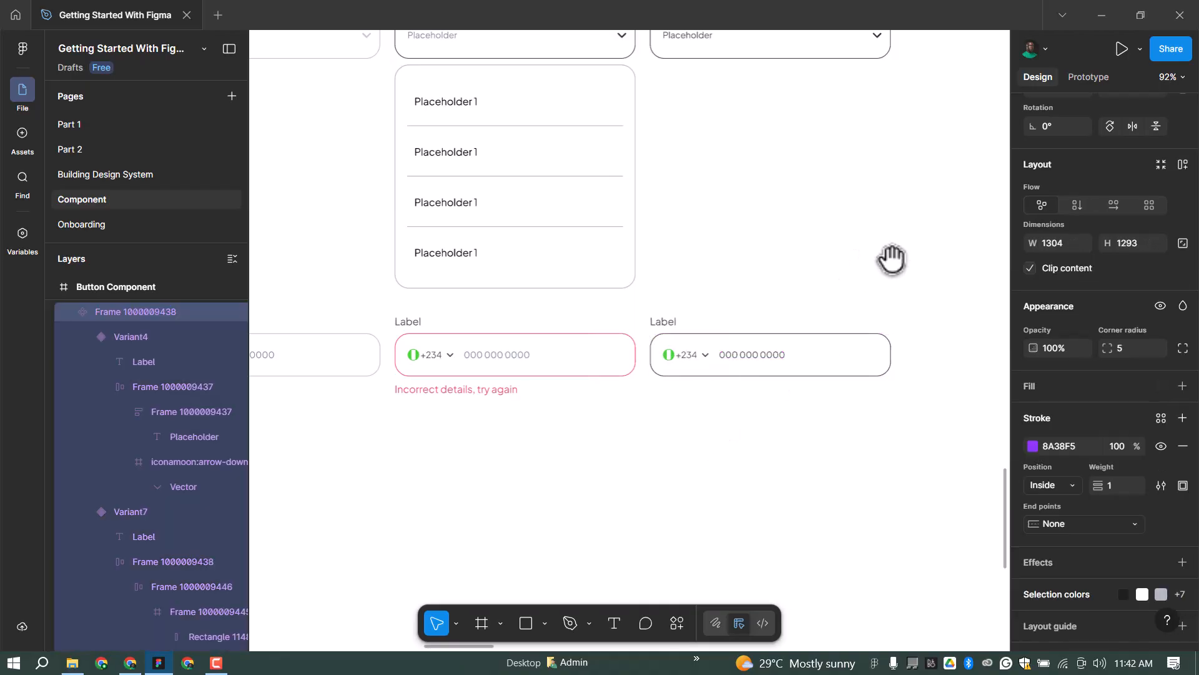
{"action": "scroll", "coordinate": [893, 266], "scroll_direction": "down", "scroll_amount": 4}
{"action": "scroll", "coordinate": [706, 256], "scroll_direction": "up", "scroll_amount": 2}
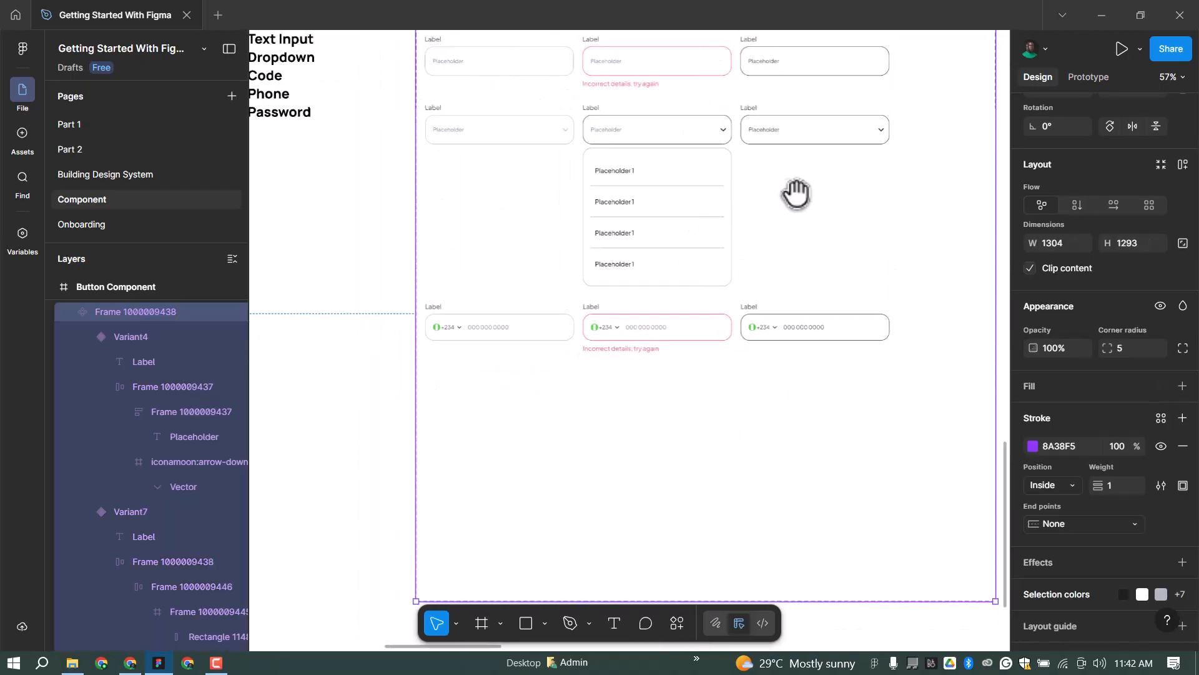
Select the three text-input variants, including the error state, and Alt-drag copies into a fourth row below the phones.
{"action": "left_click_drag", "start_coordinate": [787, 193], "coordinate": [831, 268]}
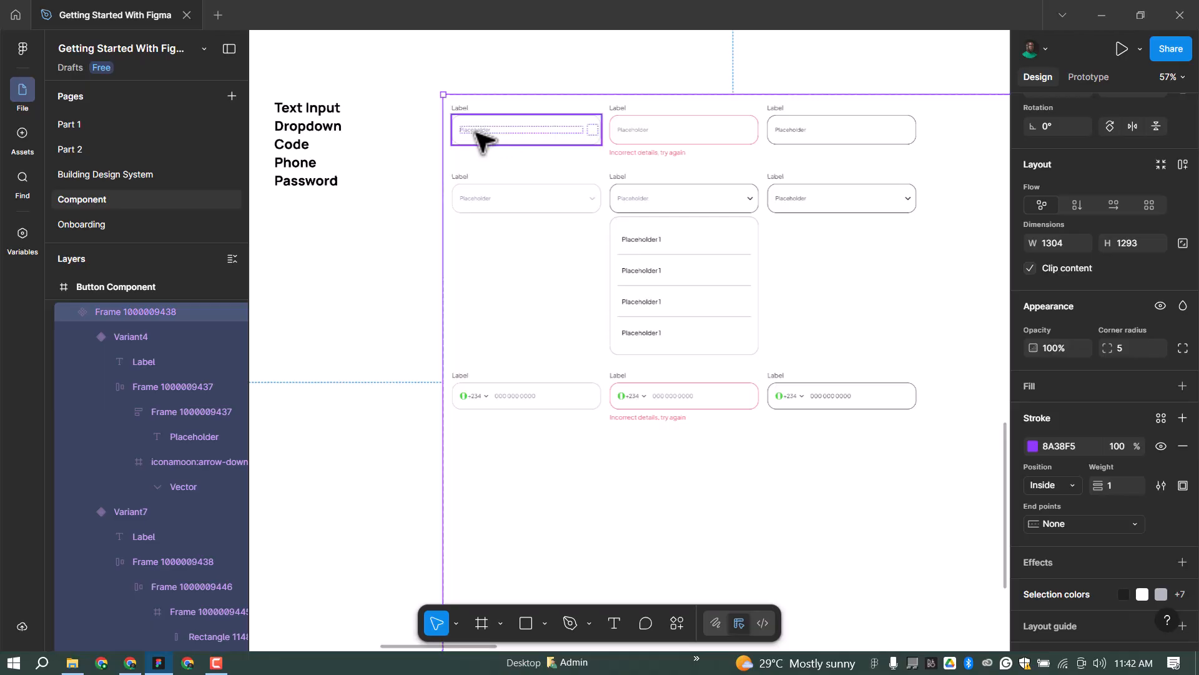
{"action": "left_click", "coordinate": [688, 129]}
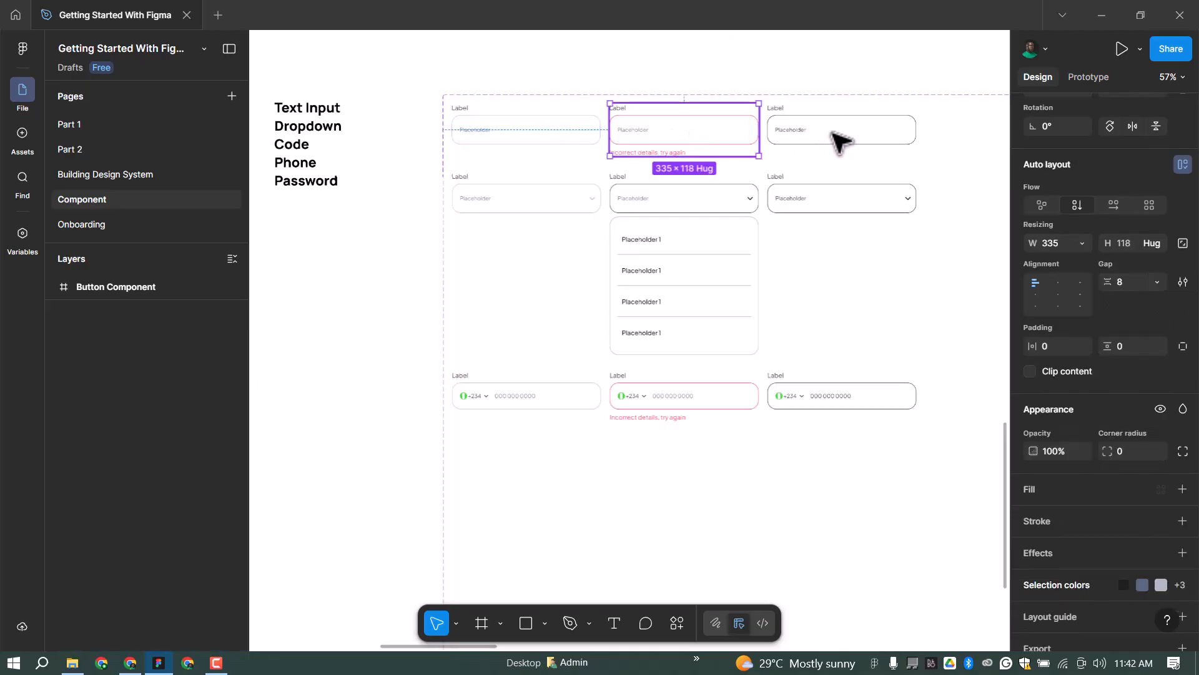
{"action": "key", "text": "Tab"}
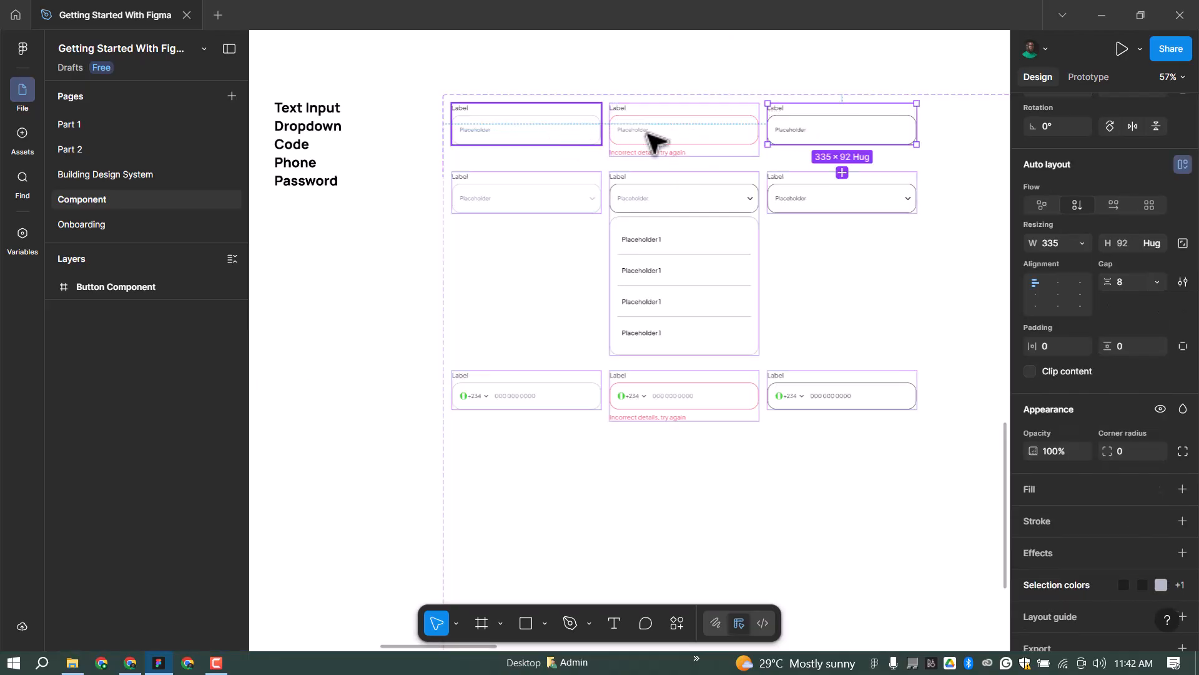
{"action": "left_click", "coordinate": [537, 130], "text": "shift"}
{"action": "left_click", "coordinate": [675, 133], "text": "shift"}
{"action": "left_click_drag", "start_coordinate": [719, 230], "coordinate": [737, 465]}
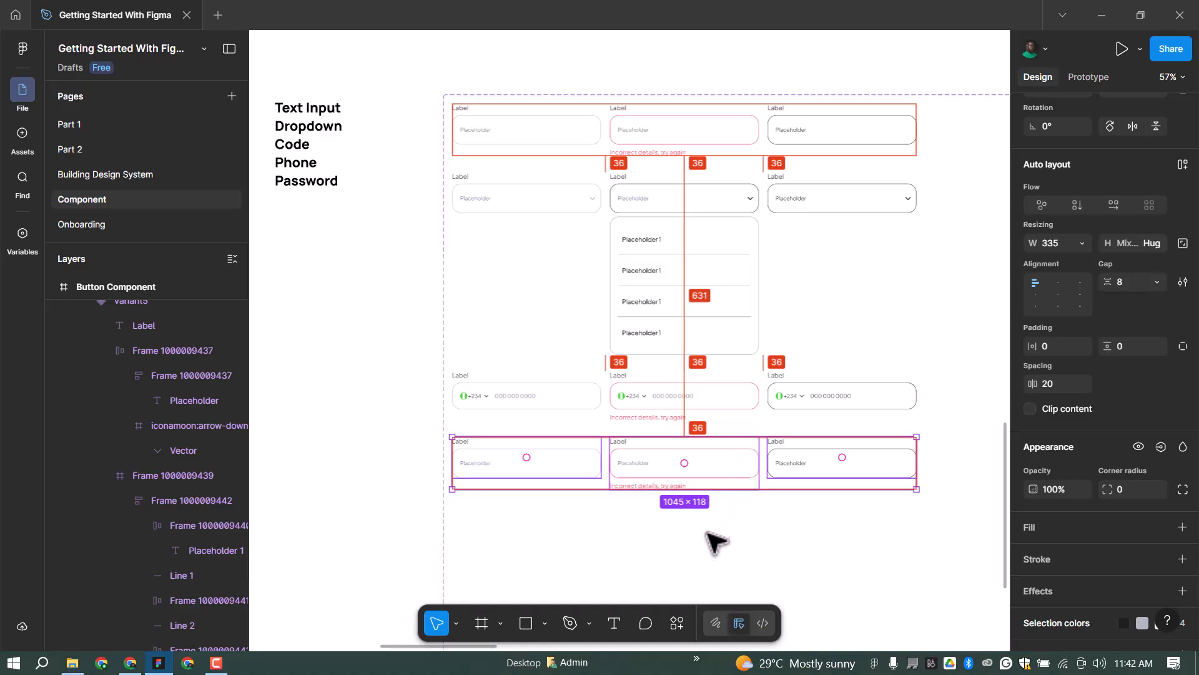
{"action": "left_click_drag", "start_coordinate": [706, 529], "coordinate": [702, 546]}
{"action": "scroll", "coordinate": [462, 473], "scroll_direction": "up", "scroll_amount": 2}
{"action": "scroll", "coordinate": [463, 473], "scroll_direction": "up", "scroll_amount": 3}
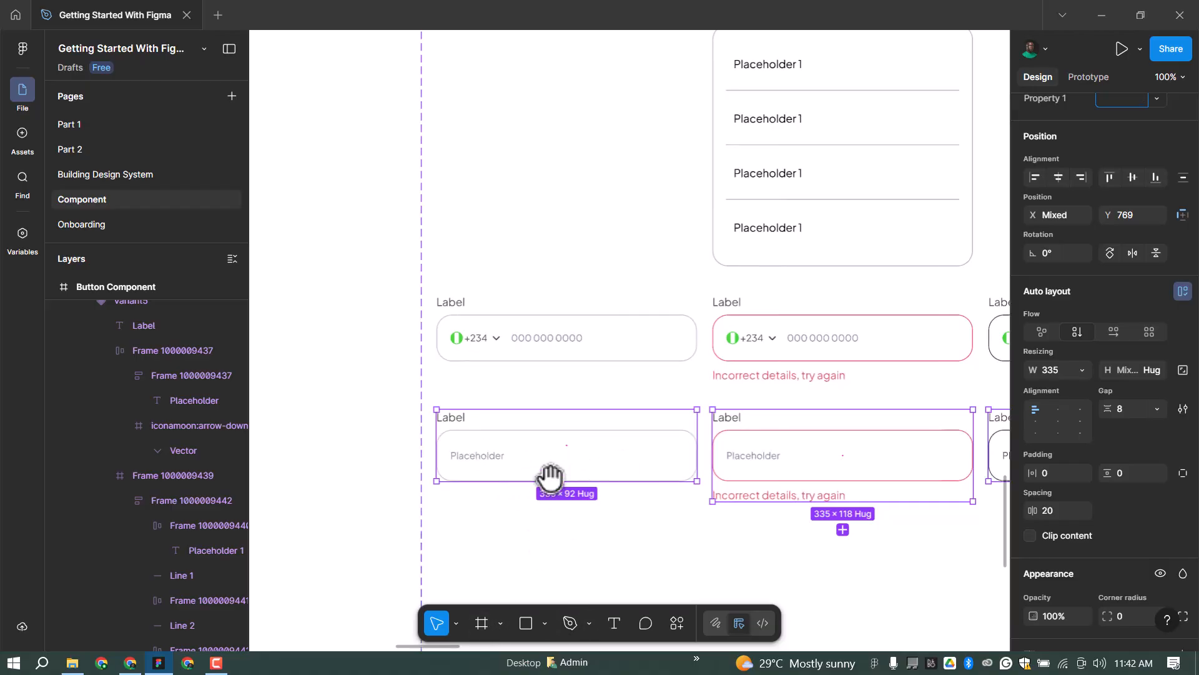
Change the fourth-row left placeholder to 'Enter password' and select its arrow icon for replacement.
{"action": "scroll", "coordinate": [510, 477], "scroll_direction": "up", "scroll_amount": 3}
{"action": "scroll", "coordinate": [506, 439], "scroll_direction": "up", "scroll_amount": 2}
{"action": "double_click", "coordinate": [506, 440]}
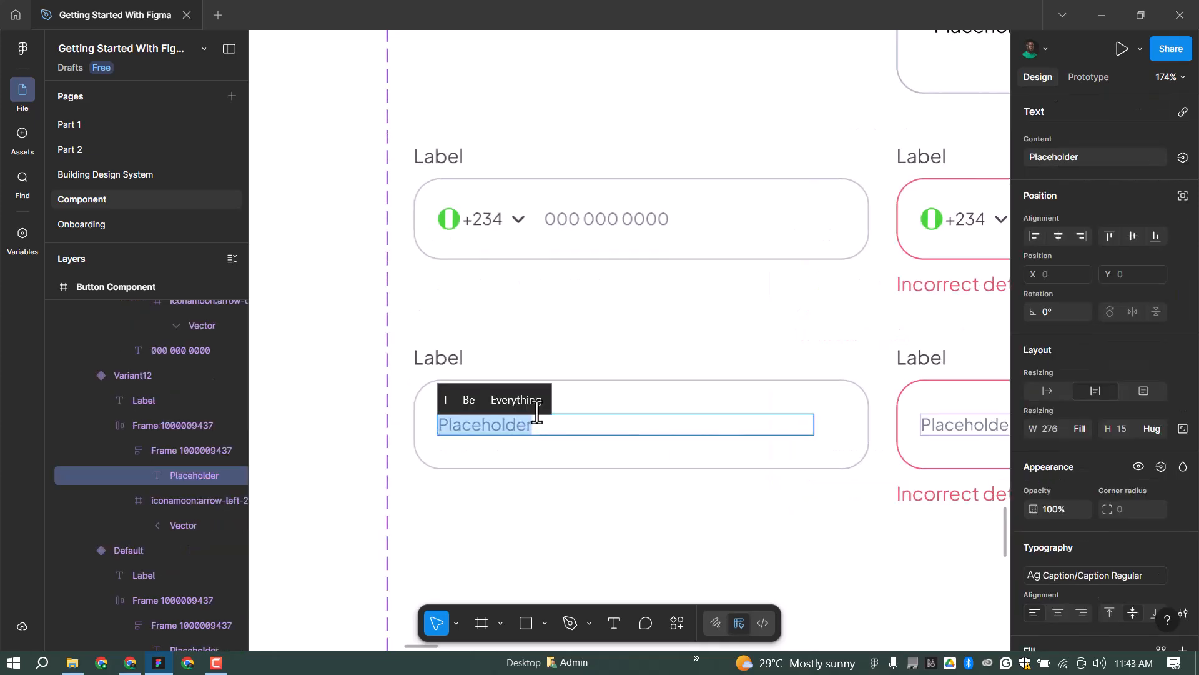
{"action": "type", "text": "Enter pass"}
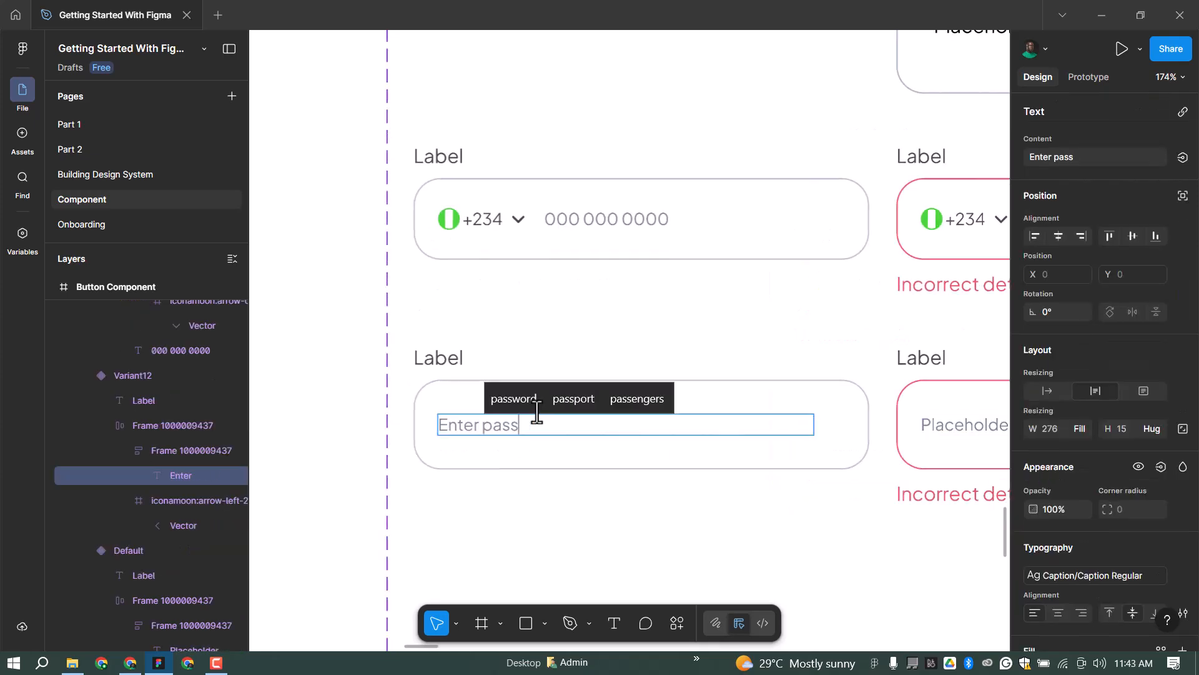
{"action": "type", "text": "word"}
{"action": "key", "text": "Escape"}
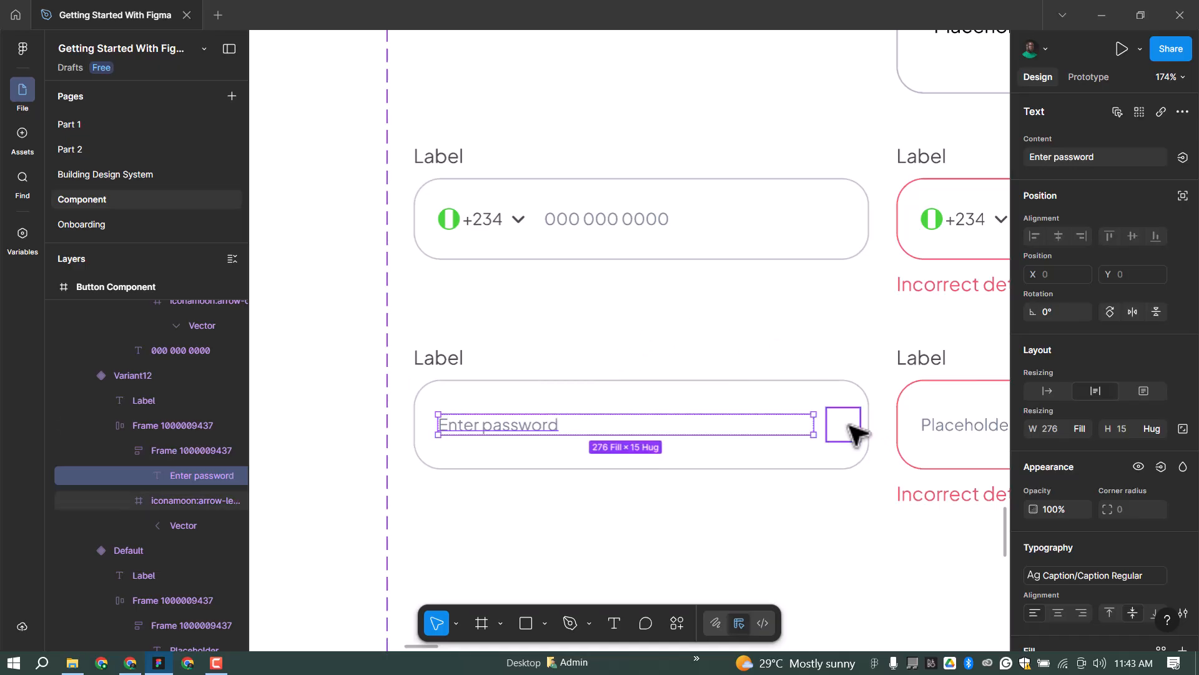
{"action": "left_click", "coordinate": [855, 429]}
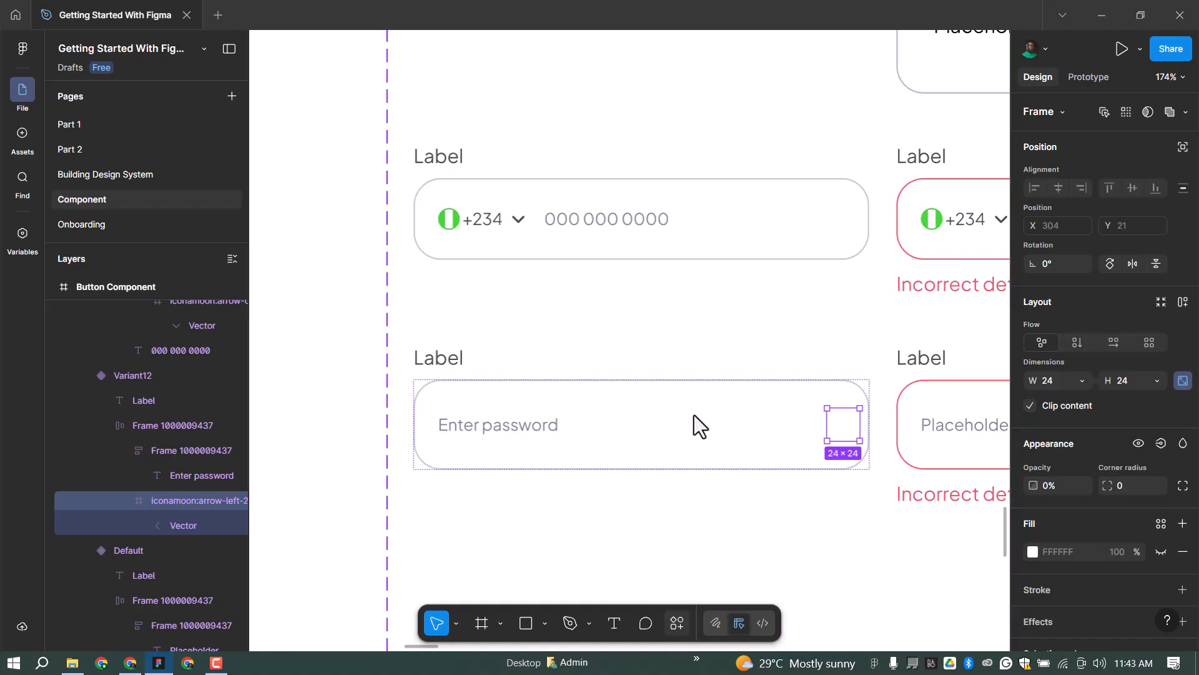
{"action": "key", "text": "ctrl+k"}
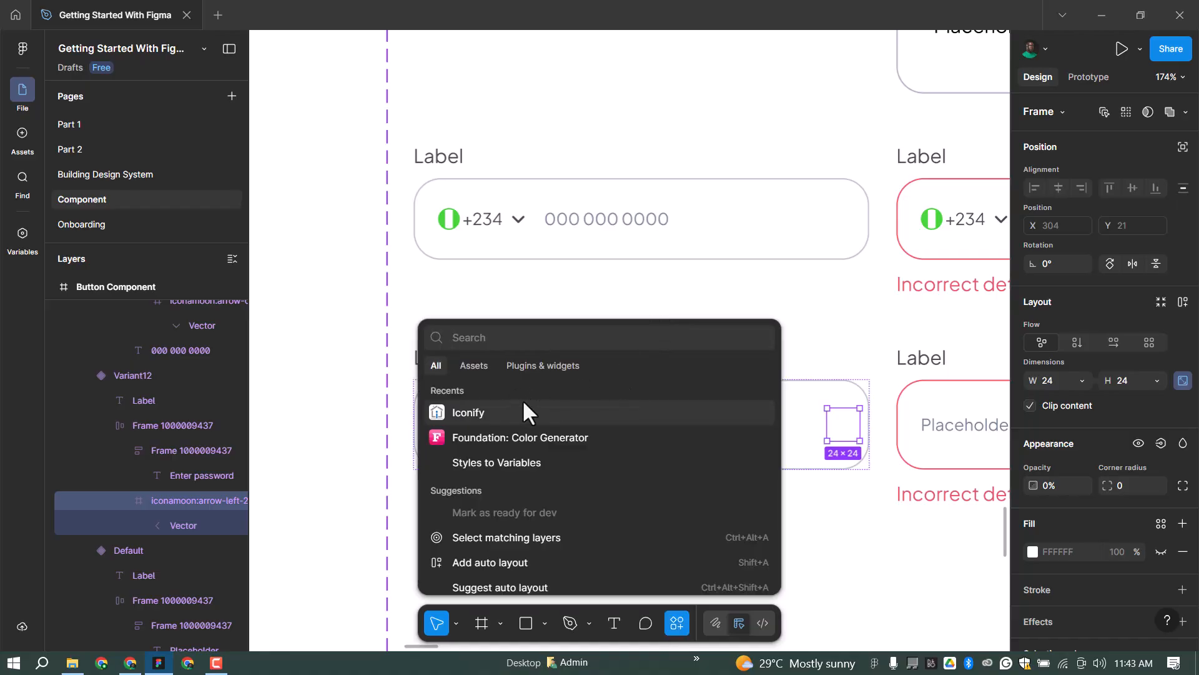
Bring an eye icon from the Iconify plugin onto the canvas and cut it.
{"action": "key", "text": "Escape"}
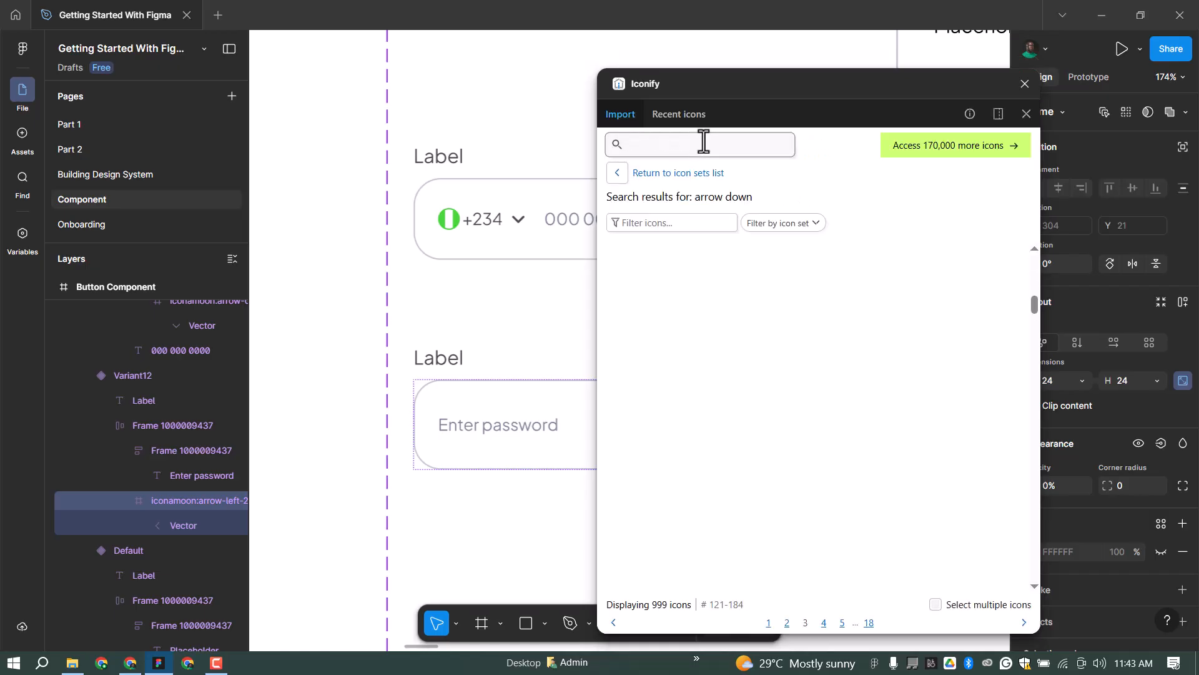
{"action": "type", "text": "eye"}
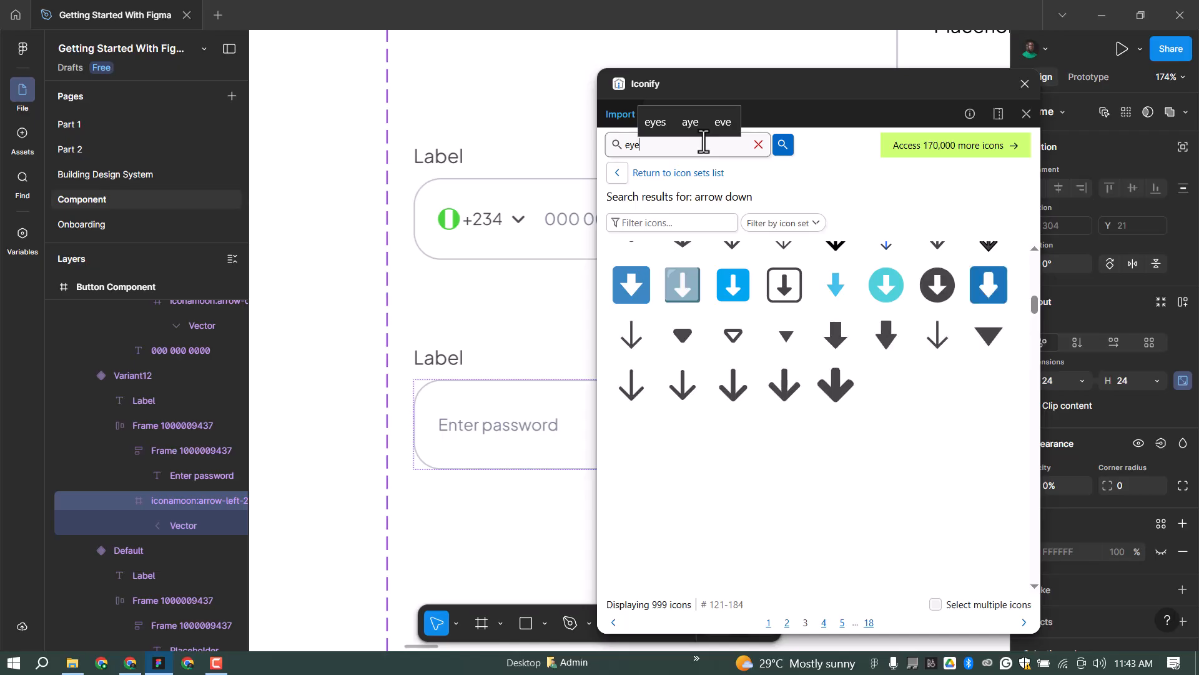
{"action": "left_click", "coordinate": [783, 145]}
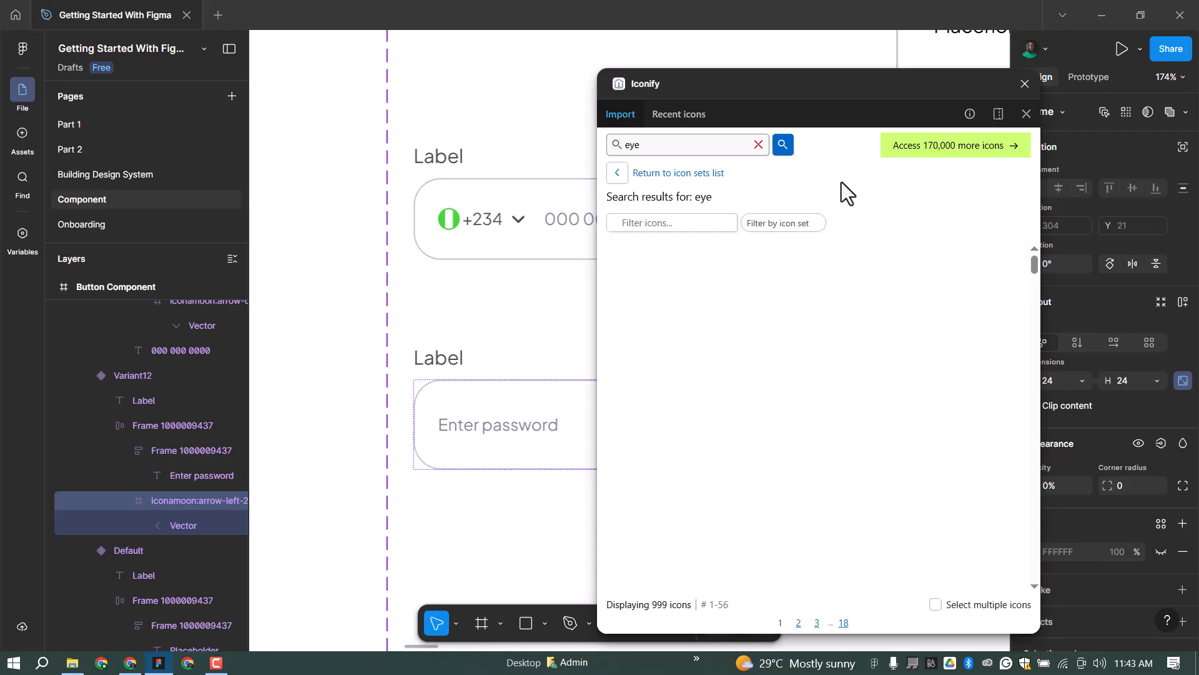
{"action": "left_click_drag", "start_coordinate": [989, 269], "coordinate": [351, 399]}
{"action": "key", "text": "Delete"}
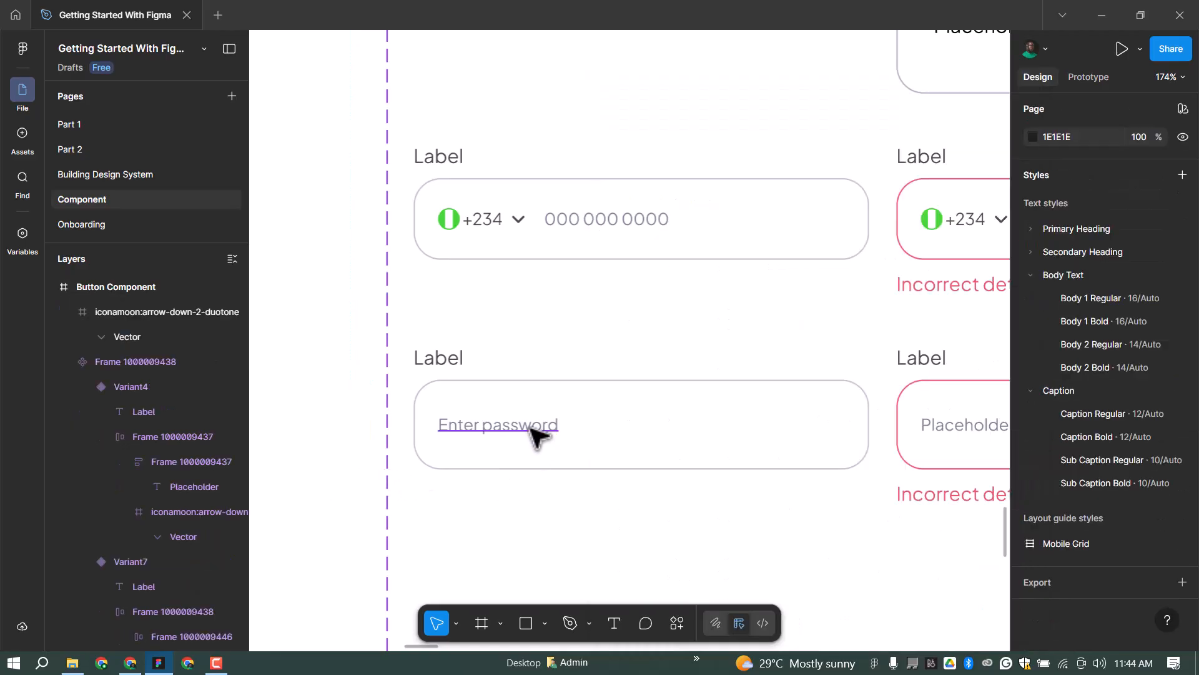
Paste the eye icon into the Enter password field's frame and delete the old arrow icon.
{"action": "left_click", "coordinate": [630, 398]}
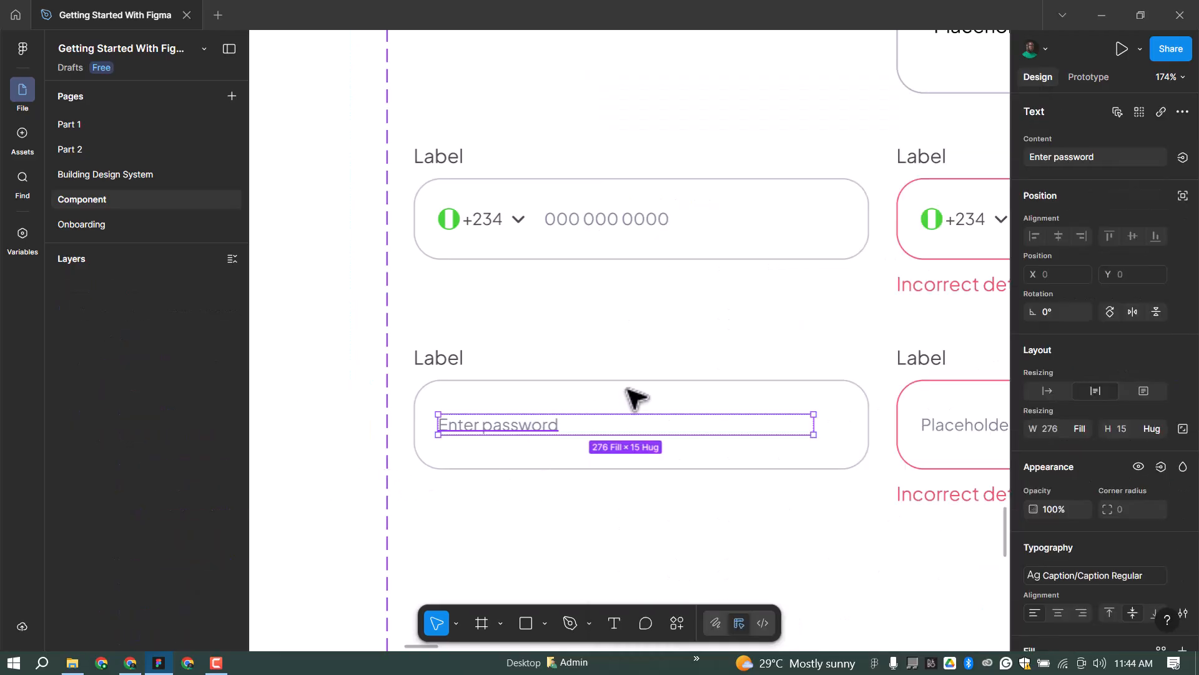
{"action": "left_click", "coordinate": [662, 383]}
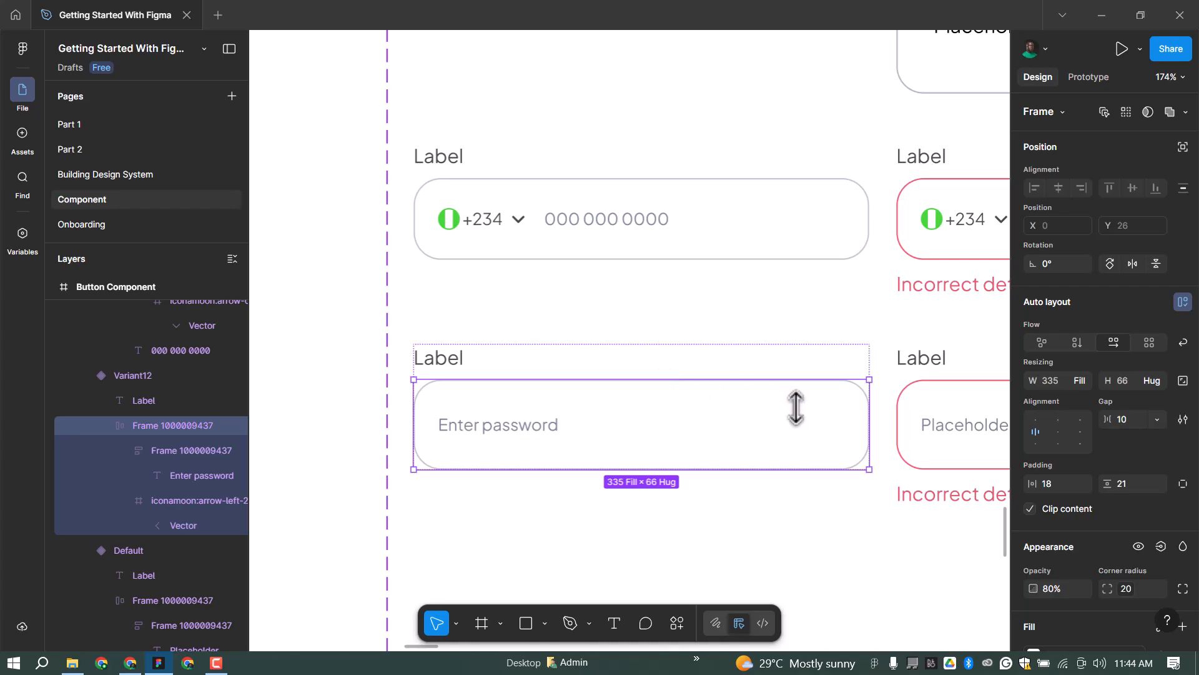
{"action": "key", "text": "ctrl+v"}
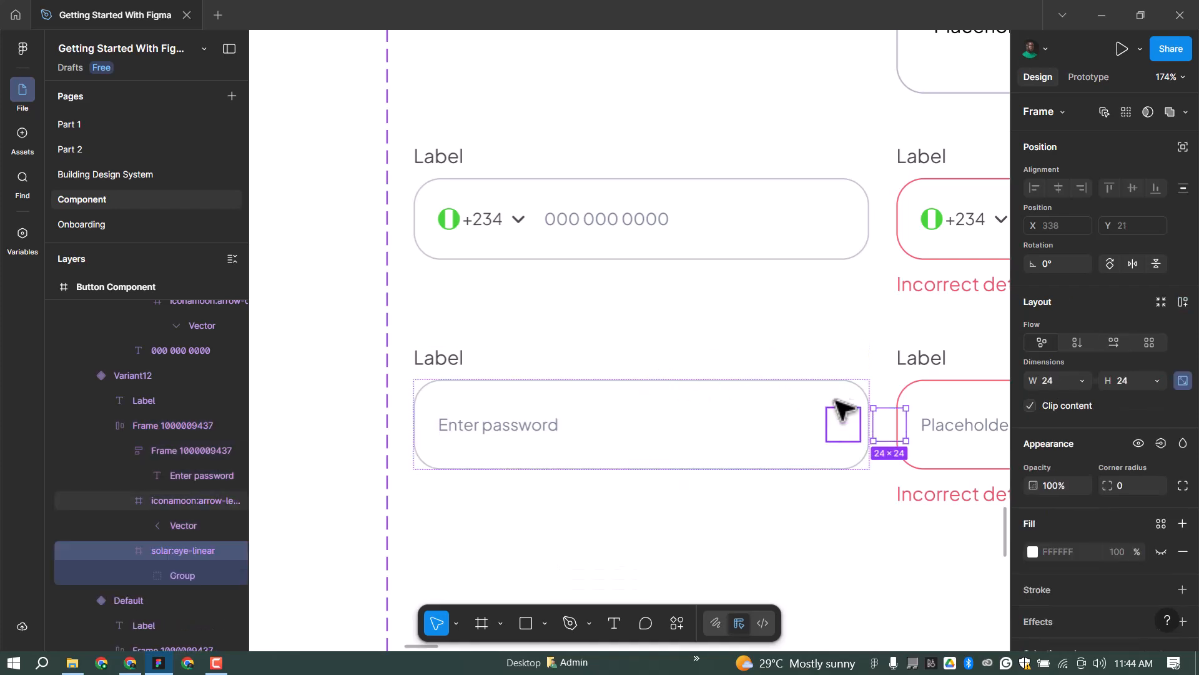
{"action": "left_click", "coordinate": [840, 414]}
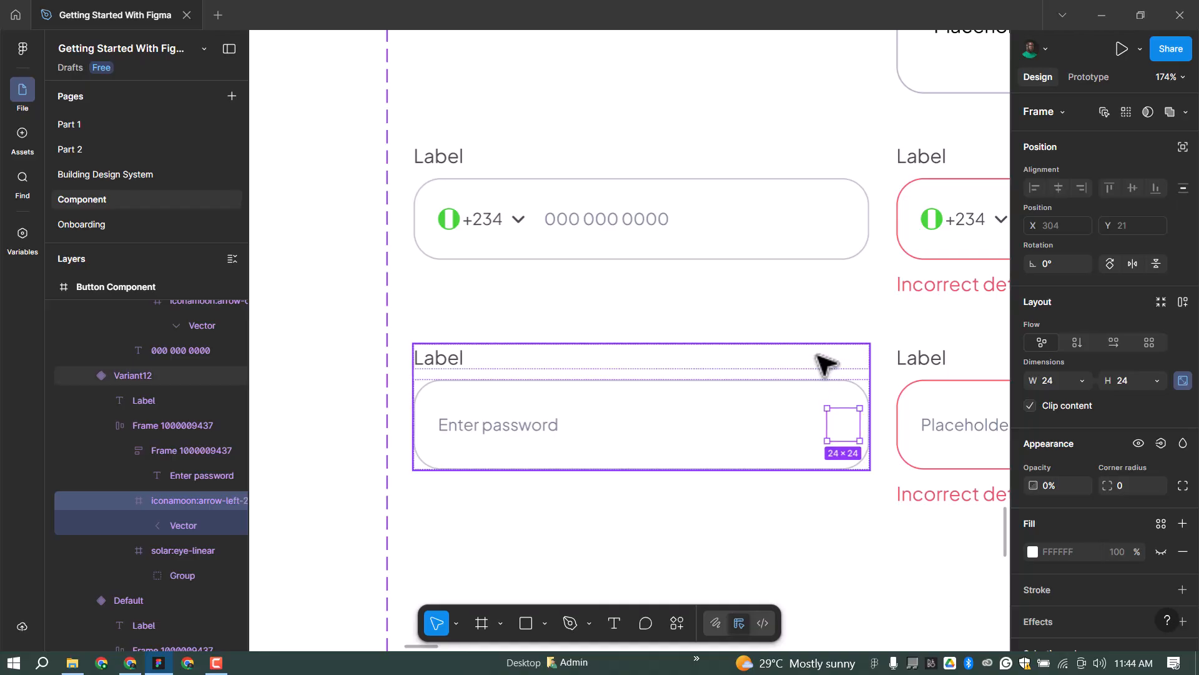
{"action": "key", "text": "Delete"}
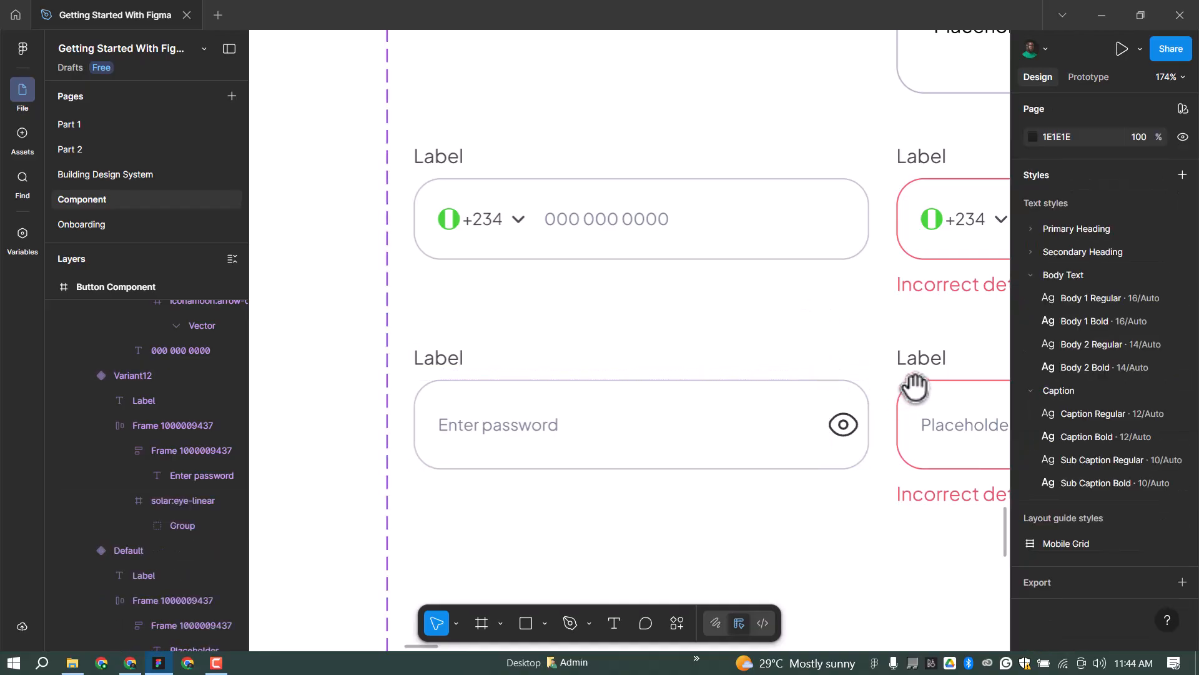
Select the first password field's eye icon and check its colour style.
{"action": "left_click_drag", "start_coordinate": [919, 388], "coordinate": [691, 351]}
{"action": "scroll", "coordinate": [580, 350], "scroll_direction": "down", "scroll_amount": 2}
{"action": "scroll", "coordinate": [631, 352], "scroll_direction": "down", "scroll_amount": 2}
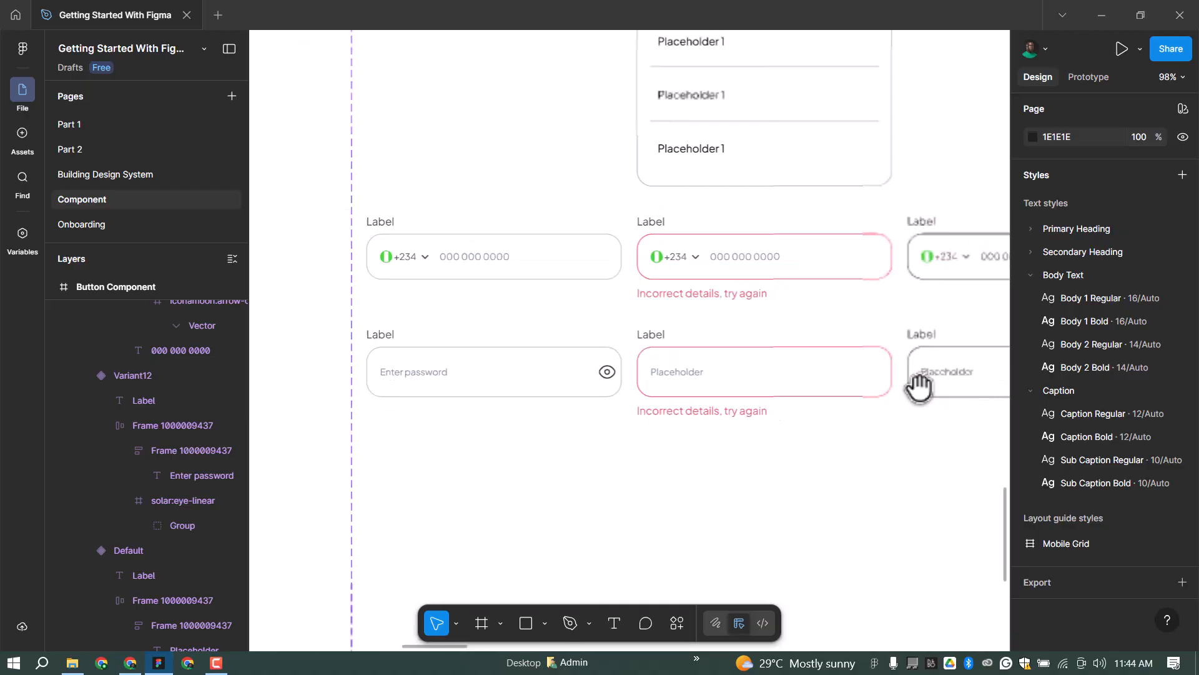
{"action": "scroll", "coordinate": [917, 384], "scroll_direction": "up", "scroll_amount": 1}
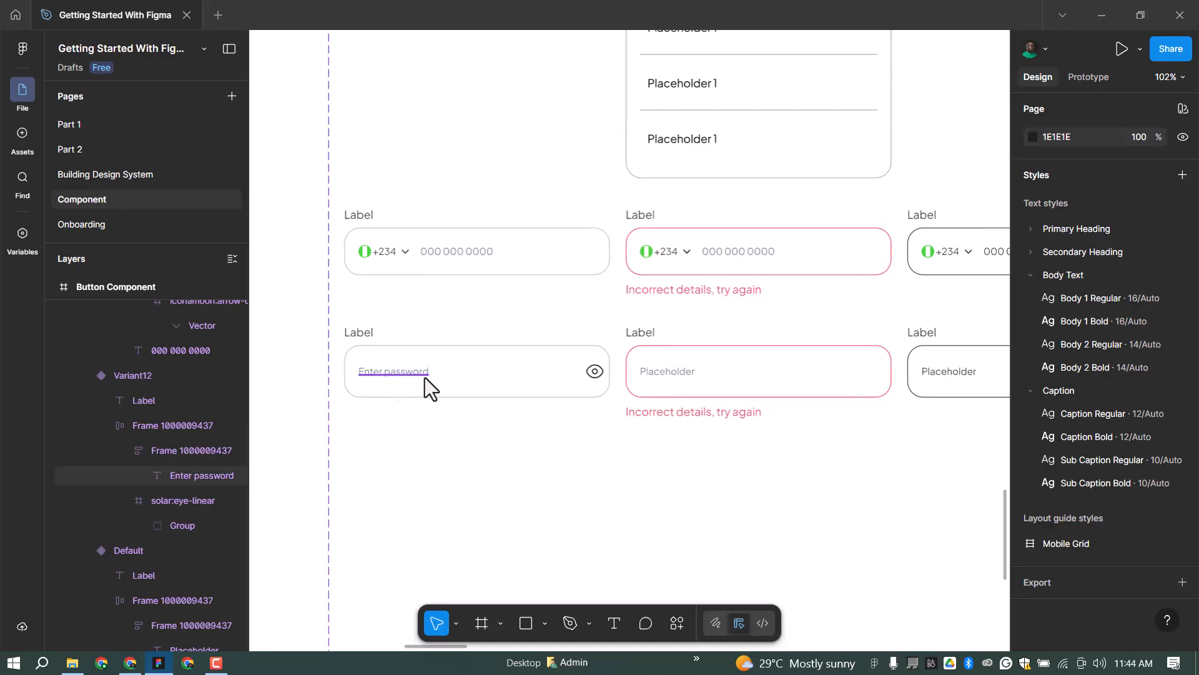
{"action": "left_click", "coordinate": [395, 375], "text": "ctrl"}
{"action": "left_click", "coordinate": [594, 372], "text": "ctrl"}
{"action": "left_click", "coordinate": [1160, 526]}
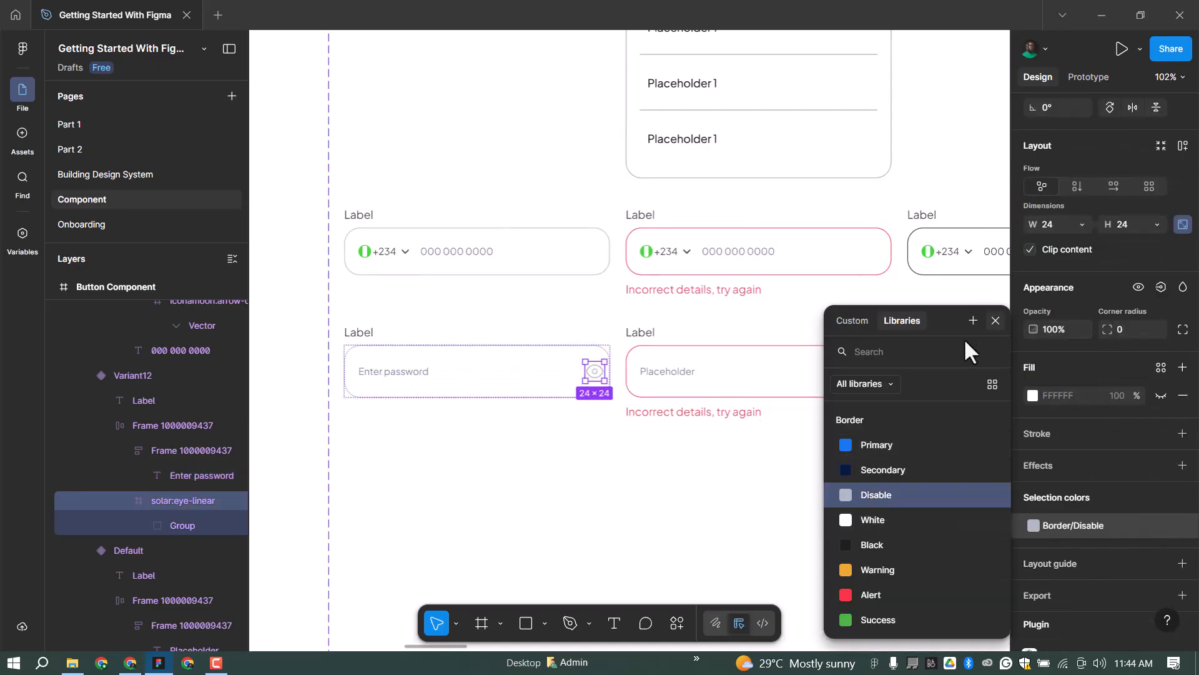
{"action": "left_click", "coordinate": [996, 321]}
Paste the eye icon into the red error password field and delete its old arrow icon.
{"action": "left_click", "coordinate": [715, 374]}
{"action": "key", "text": "ctrl+v"}
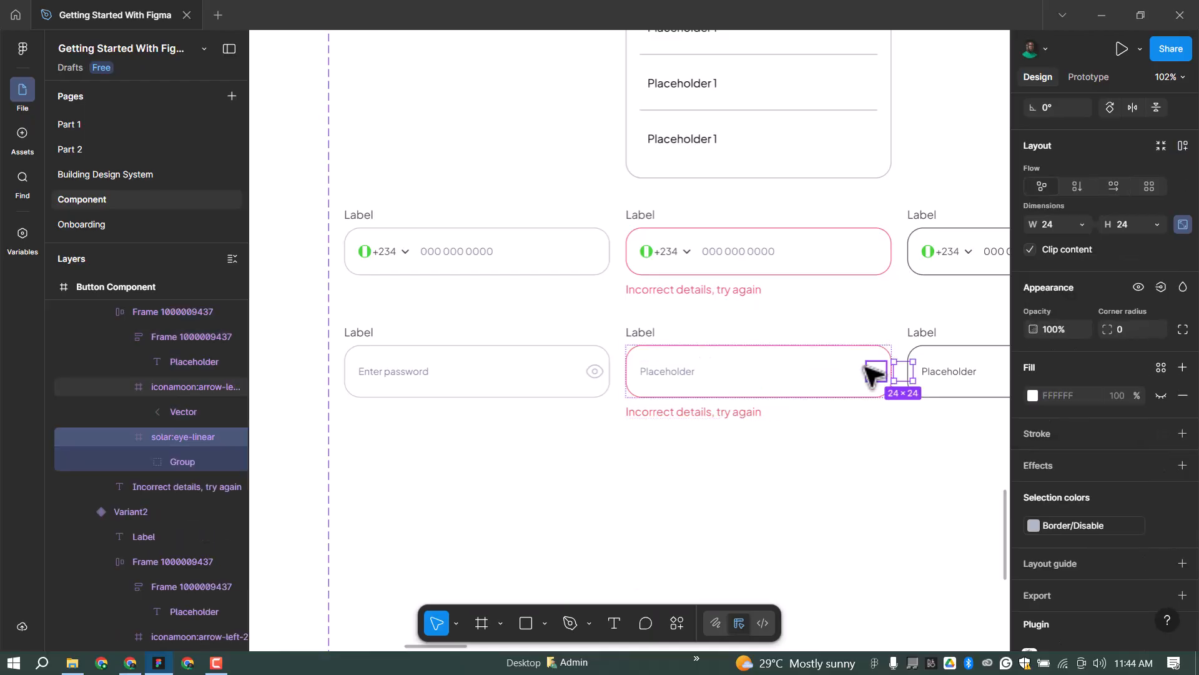
{"action": "left_click", "coordinate": [870, 372], "text": "ctrl"}
{"action": "key", "text": "Delete"}
Swap the plain password field's old icon for the eye icon, then select the whole component set.
{"action": "left_click_drag", "start_coordinate": [937, 324], "coordinate": [503, 335]}
{"action": "left_click", "coordinate": [709, 380], "text": "ctrl"}
{"action": "left_click", "coordinate": [725, 380], "text": "ctrl"}
{"action": "key", "text": "Delete"}
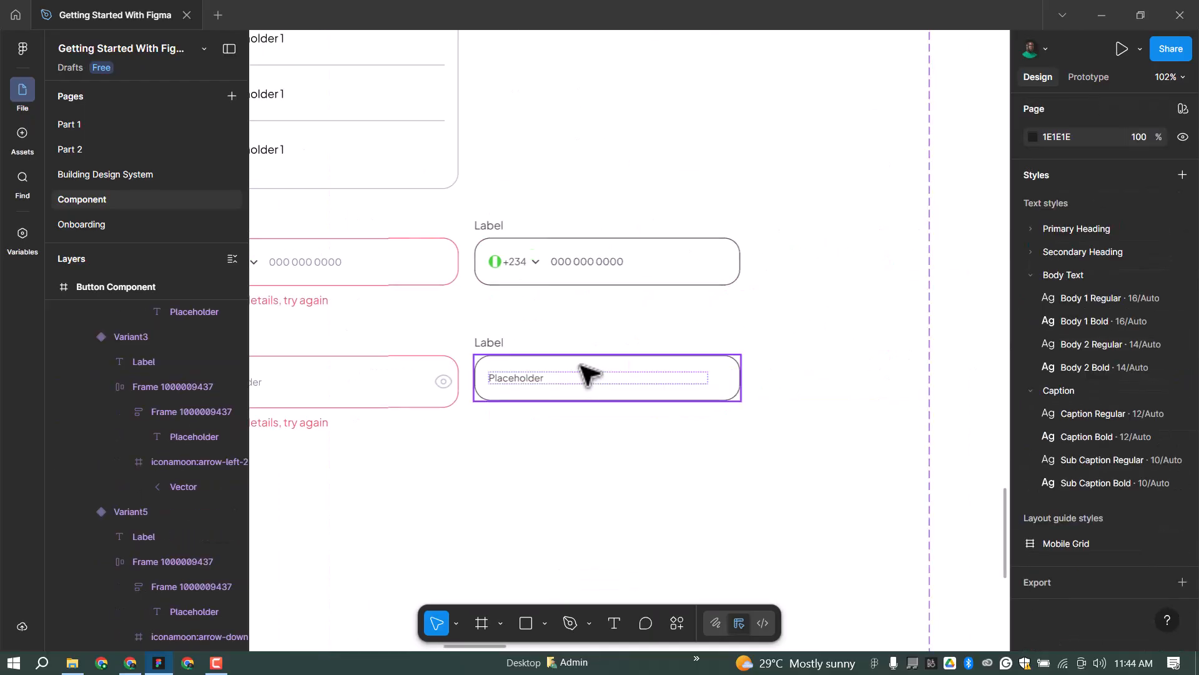
{"action": "left_click", "coordinate": [615, 367], "text": "ctrl"}
{"action": "key", "text": "ctrl+v"}
{"action": "left_click", "coordinate": [917, 283]}
{"action": "scroll", "coordinate": [924, 291], "scroll_direction": "down", "scroll_amount": 4}
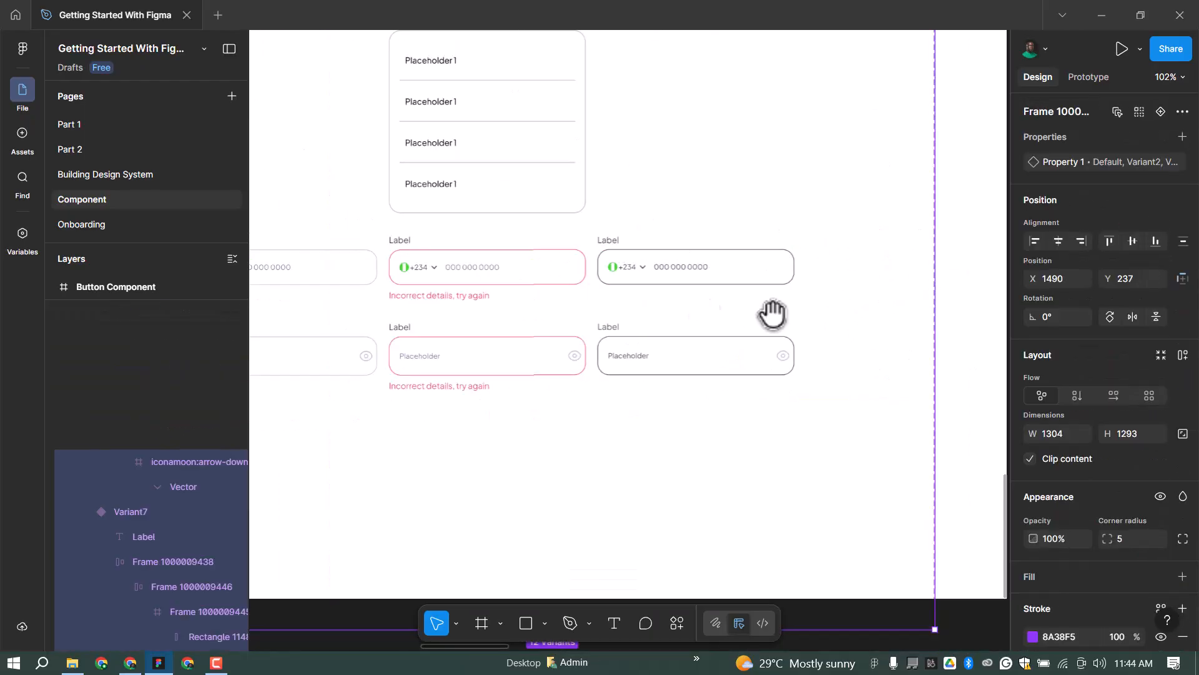
{"action": "left_click_drag", "start_coordinate": [505, 213], "coordinate": [691, 226]}
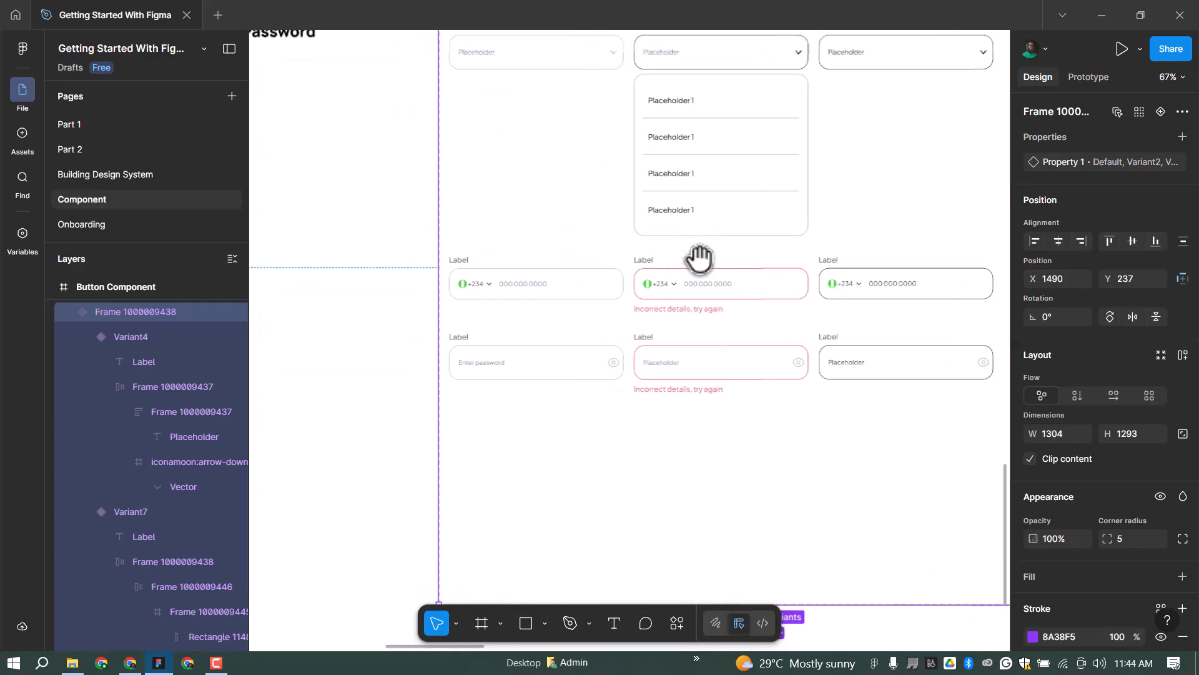
{"action": "scroll", "coordinate": [707, 249], "scroll_direction": "down", "scroll_amount": 1}
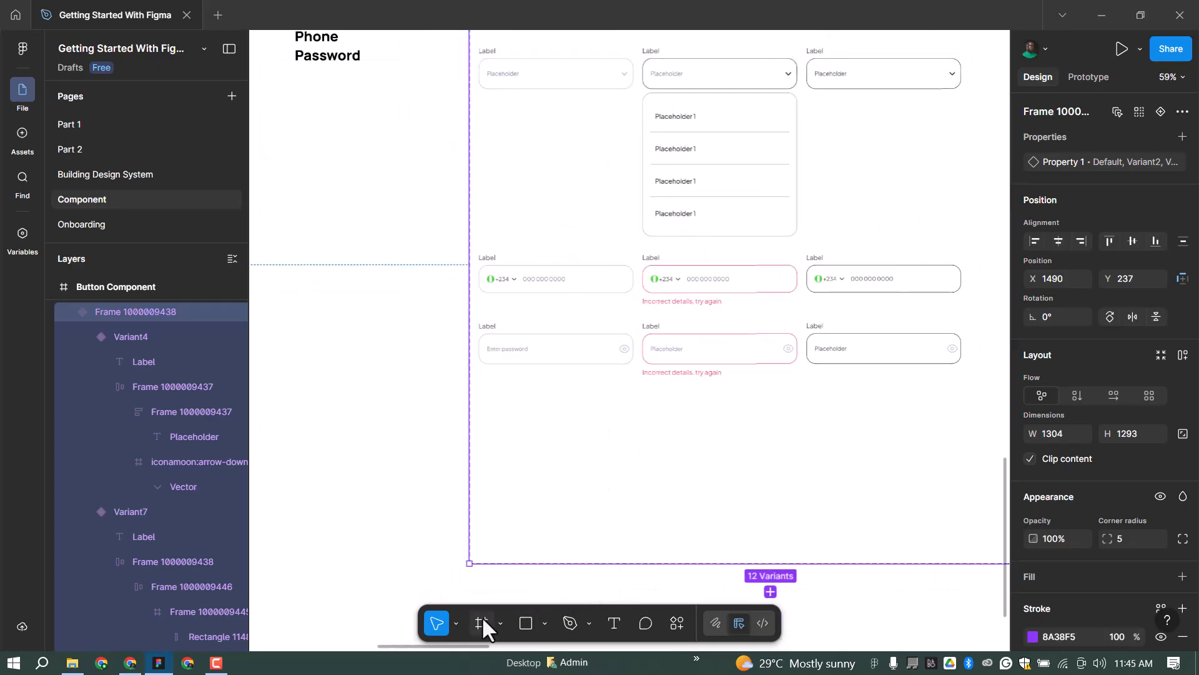
Draw a square frame below the password field and size it 56×56 with proportions locked.
{"action": "scroll", "coordinate": [490, 400], "scroll_direction": "up", "scroll_amount": 1}
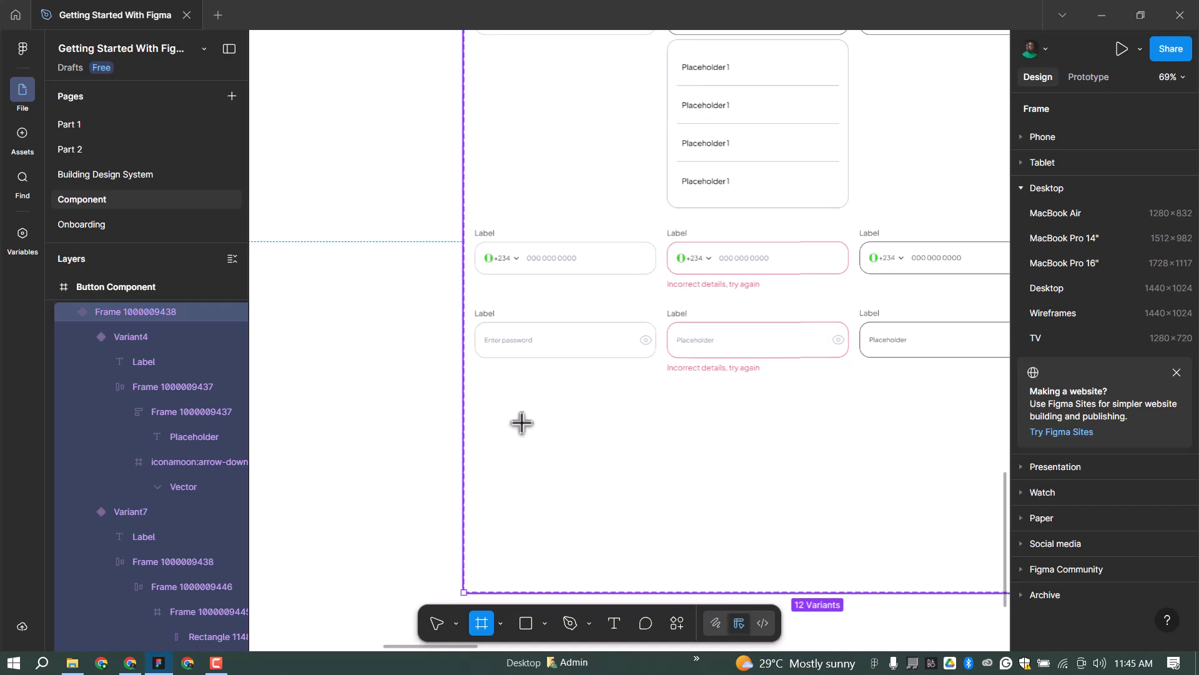
{"action": "left_click_drag", "start_coordinate": [491, 398], "coordinate": [522, 429]}
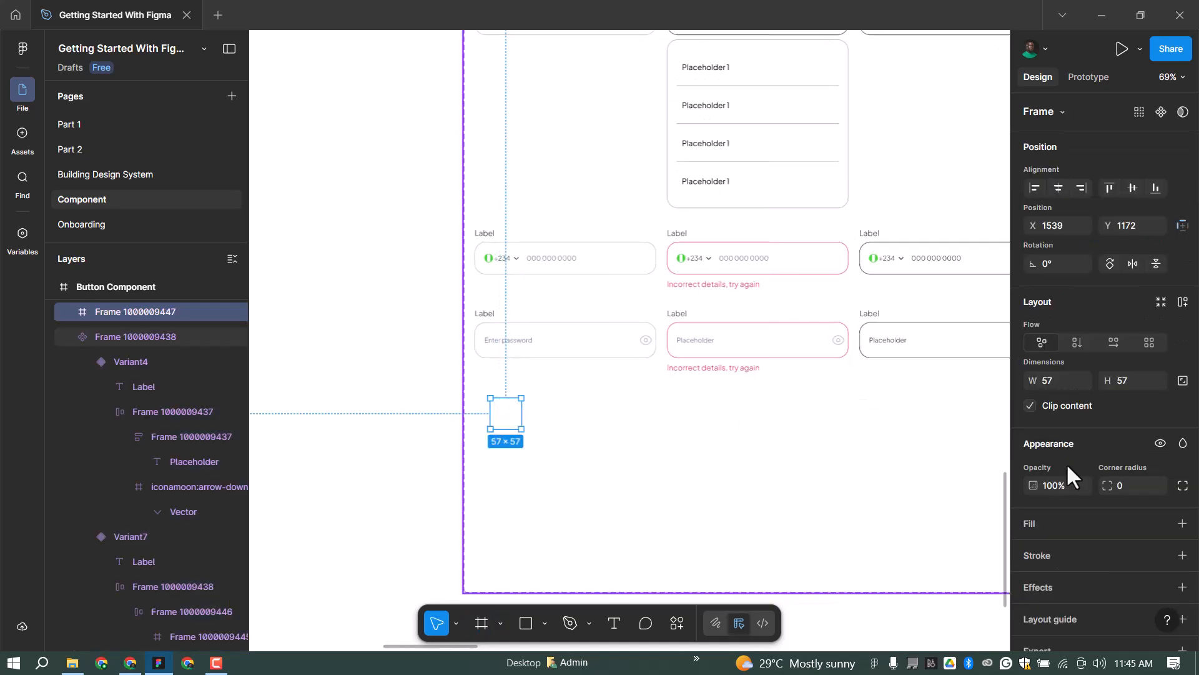
{"action": "left_click", "coordinate": [1064, 379]}
{"action": "left_click", "coordinate": [1179, 382]}
{"action": "type", "text": "56"}
{"action": "key", "text": "Return"}
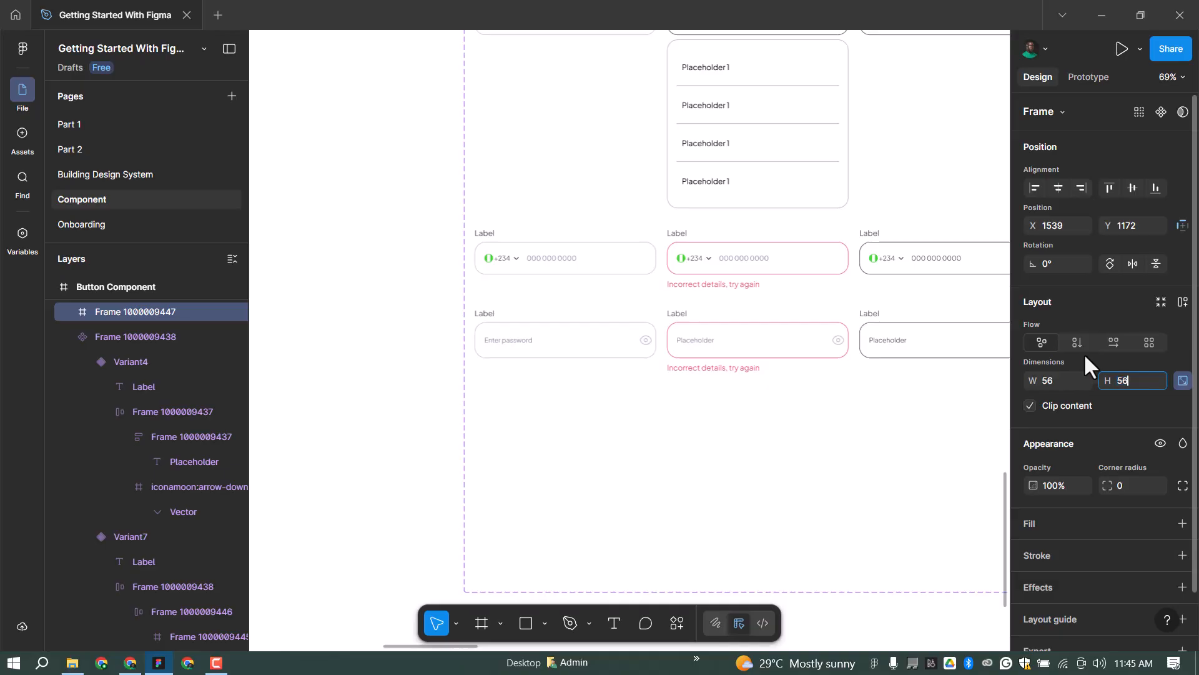
Give the square a Background/White fill, Border/Disable stroke and 20 corner radius.
{"action": "left_click", "coordinate": [1160, 522]}
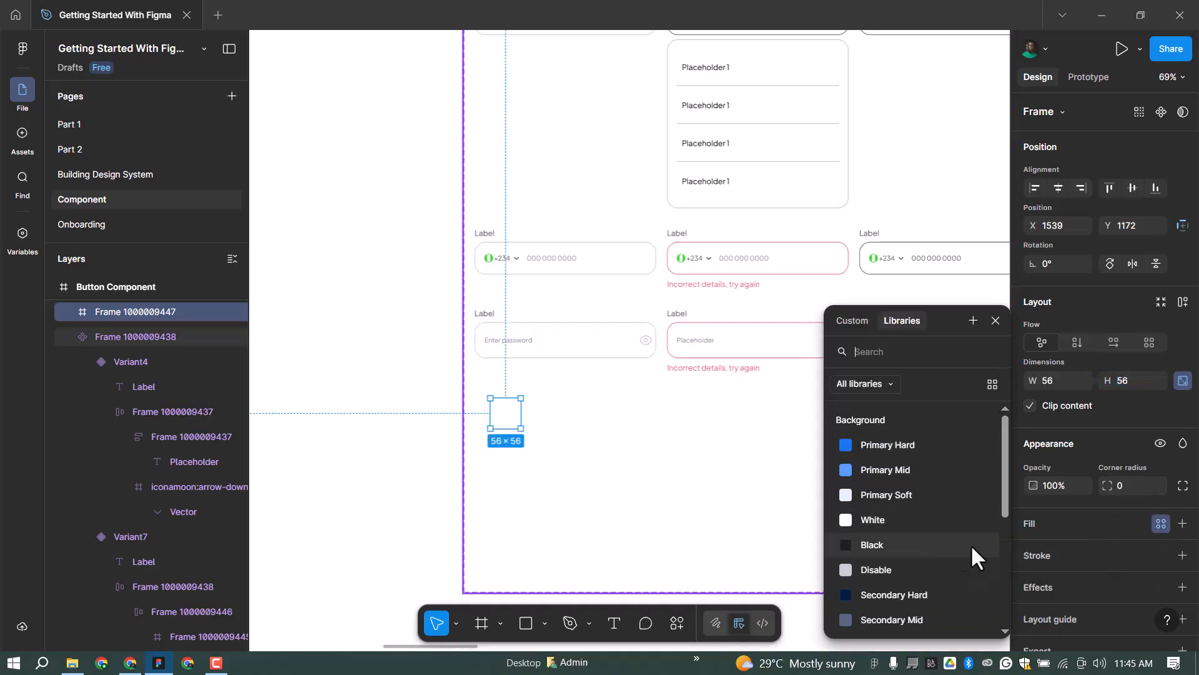
{"action": "left_click", "coordinate": [907, 519]}
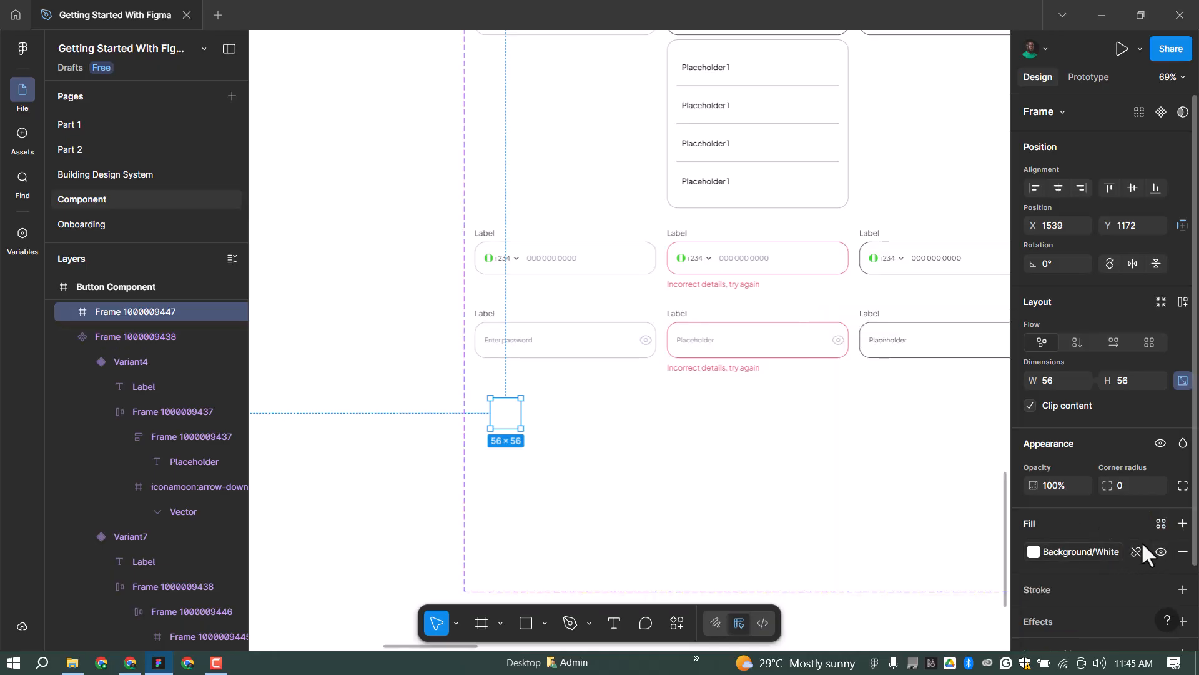
{"action": "left_click", "coordinate": [1160, 590]}
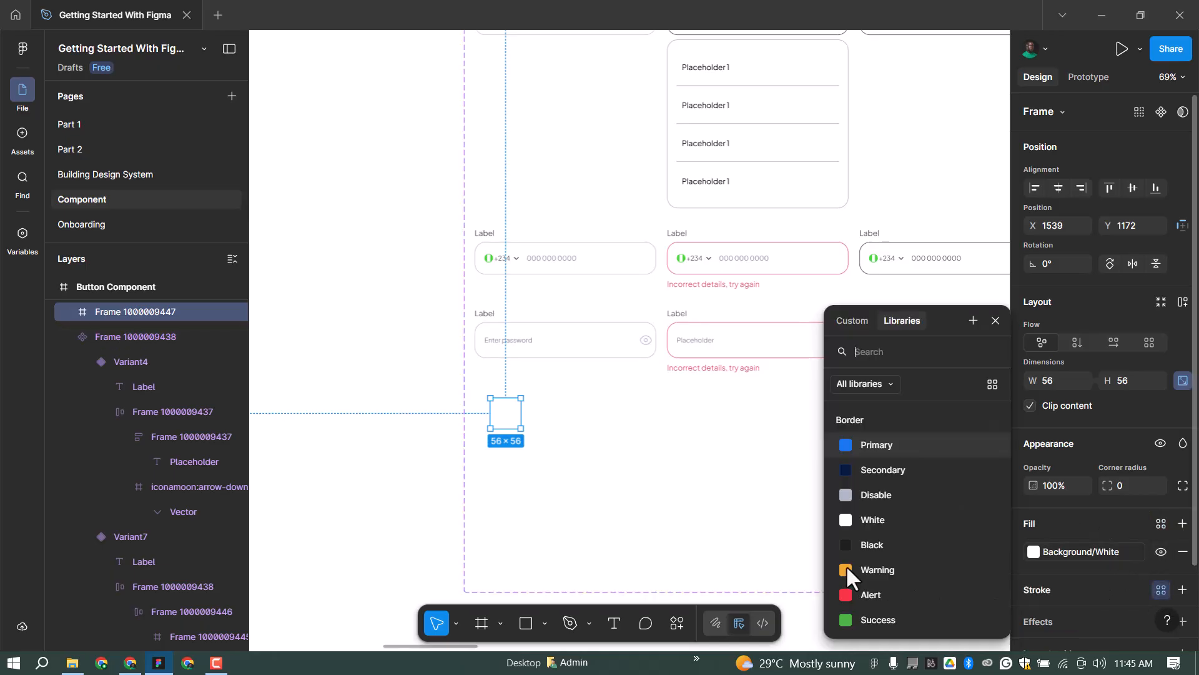
{"action": "left_click", "coordinate": [886, 491]}
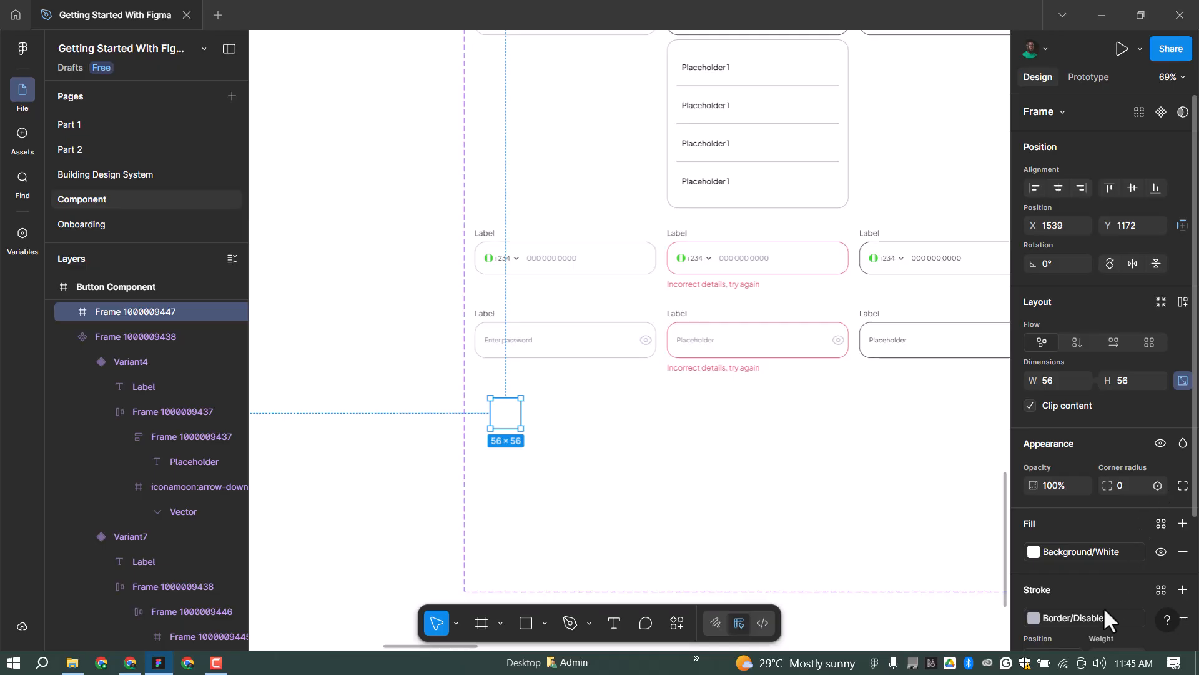
{"action": "left_click", "coordinate": [1158, 485]}
{"action": "left_click", "coordinate": [1124, 551]}
{"action": "scroll", "coordinate": [477, 407], "scroll_direction": "up", "scroll_amount": 1}
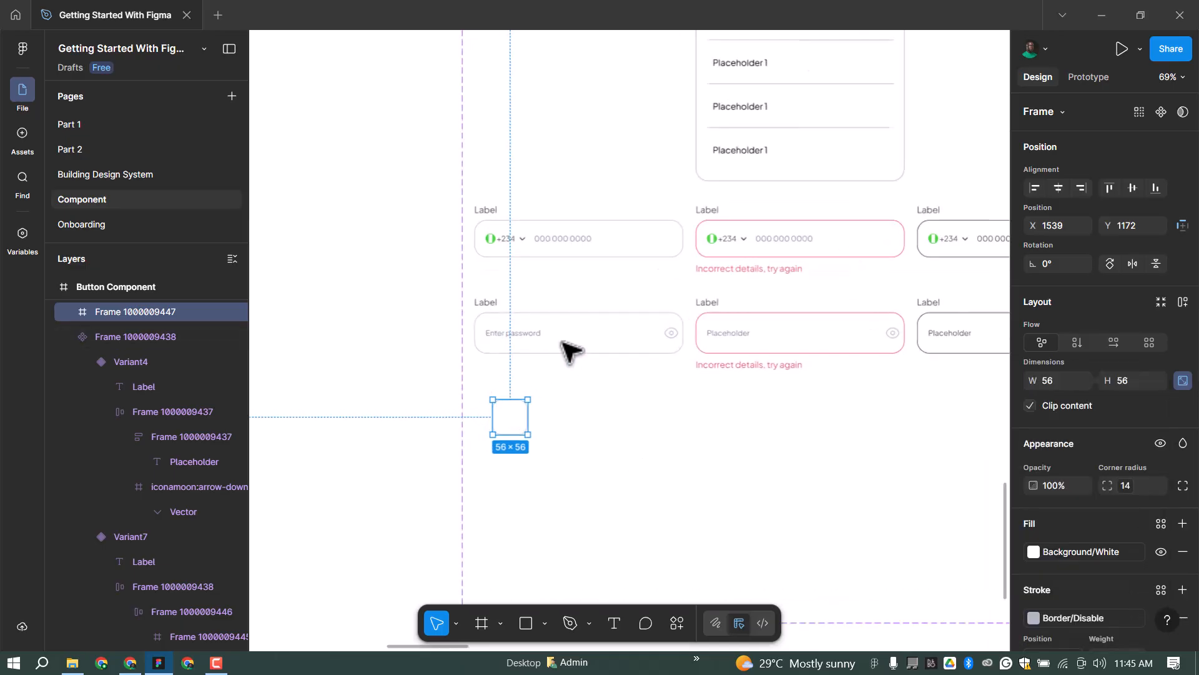
{"action": "scroll", "coordinate": [566, 356], "scroll_direction": "up", "scroll_amount": 3}
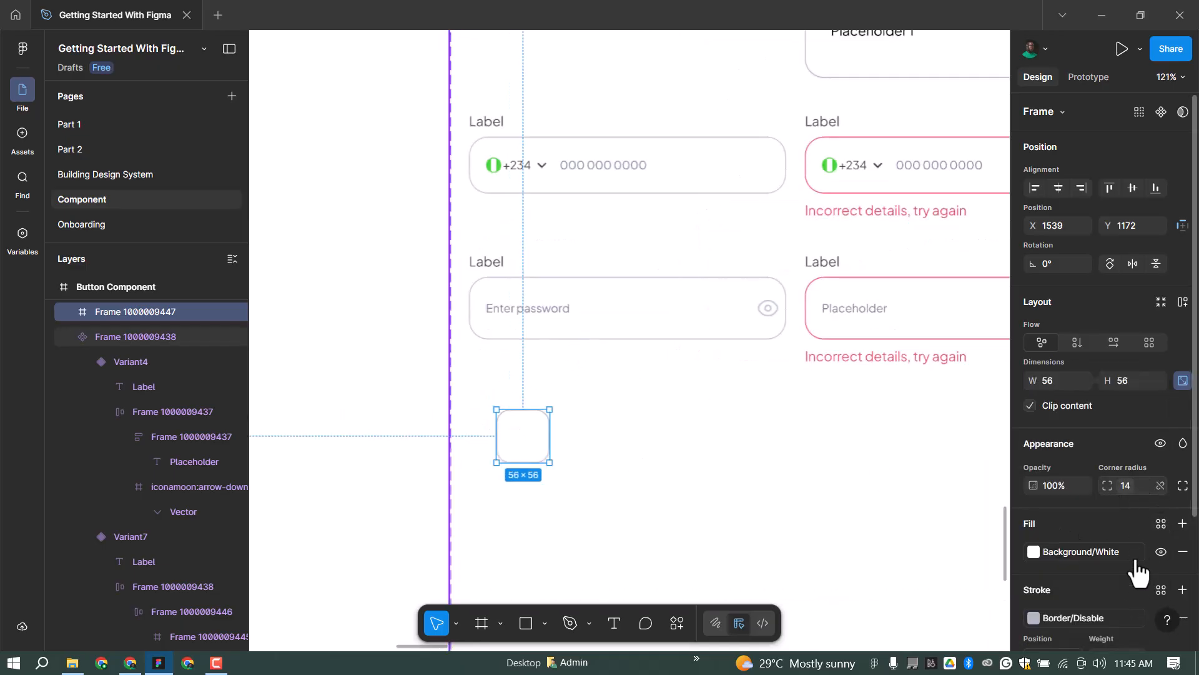
{"action": "left_click", "coordinate": [1135, 551]}
{"action": "left_click", "coordinate": [1046, 542]}
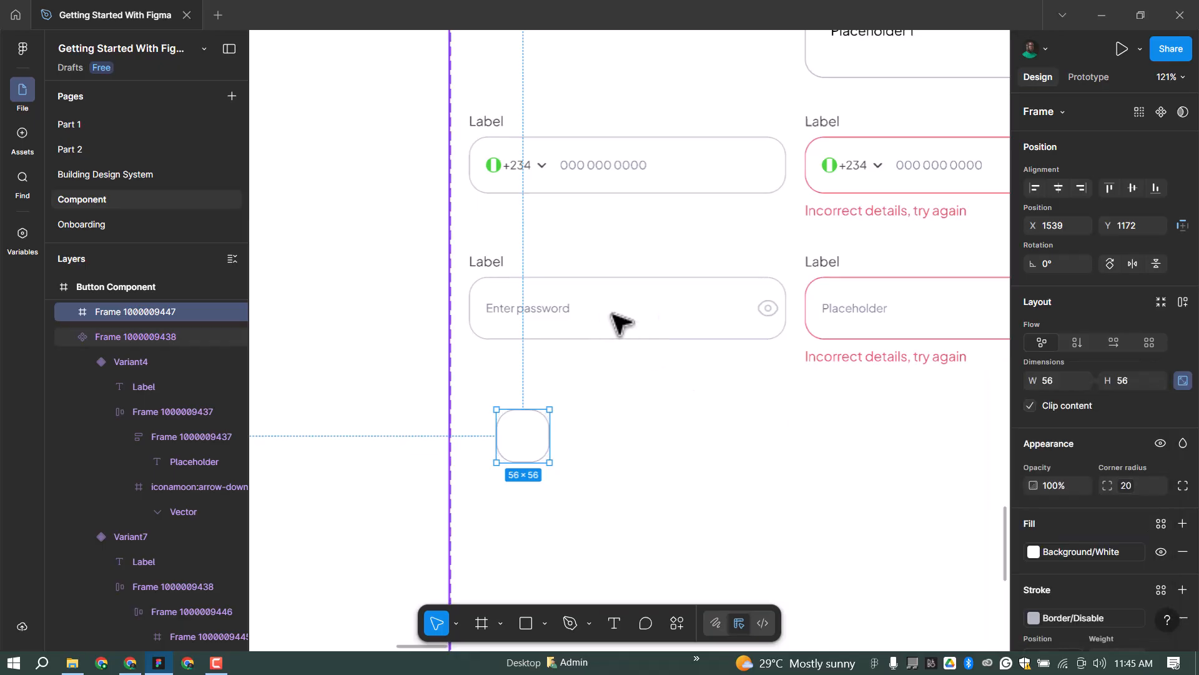
{"action": "left_click", "coordinate": [792, 309], "text": "shift"}
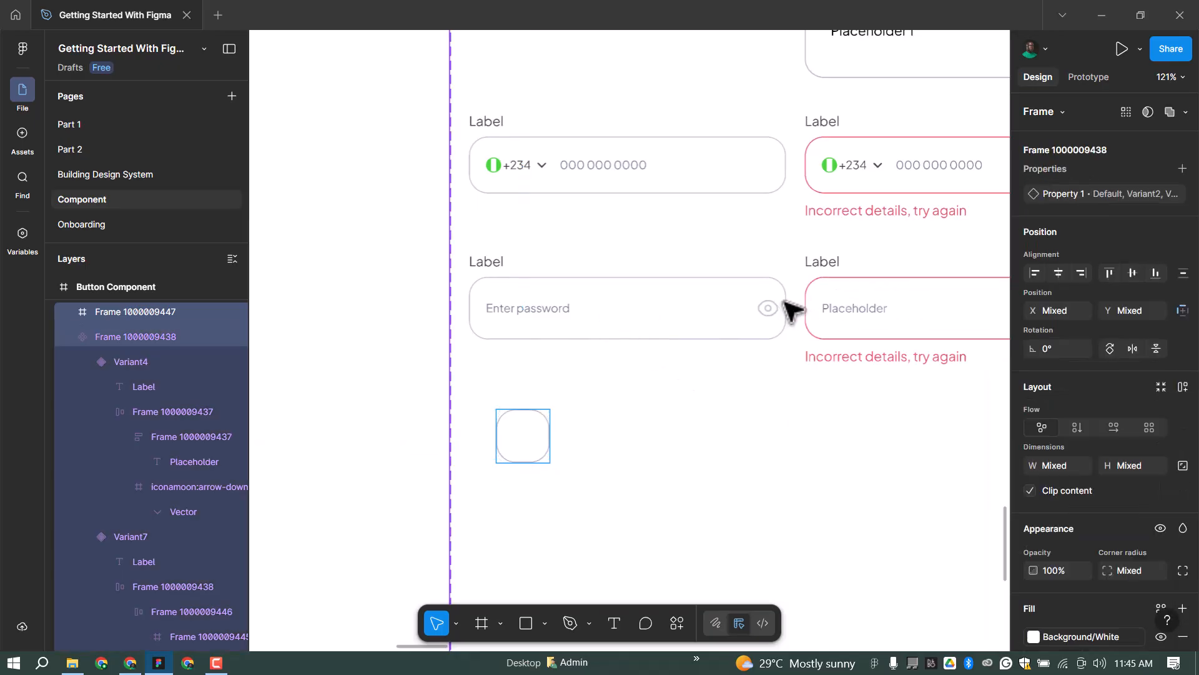
Left-align the square with the password field's Label.
{"action": "left_click", "coordinate": [542, 432]}
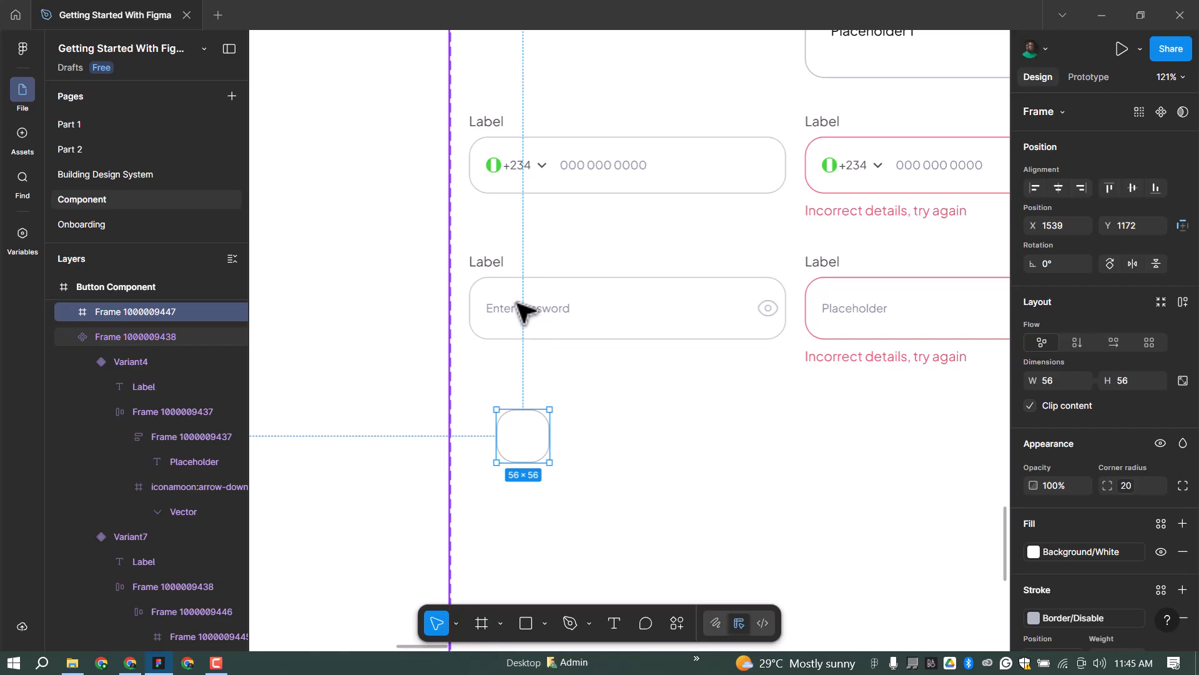
{"action": "left_click", "coordinate": [488, 262], "text": "shift"}
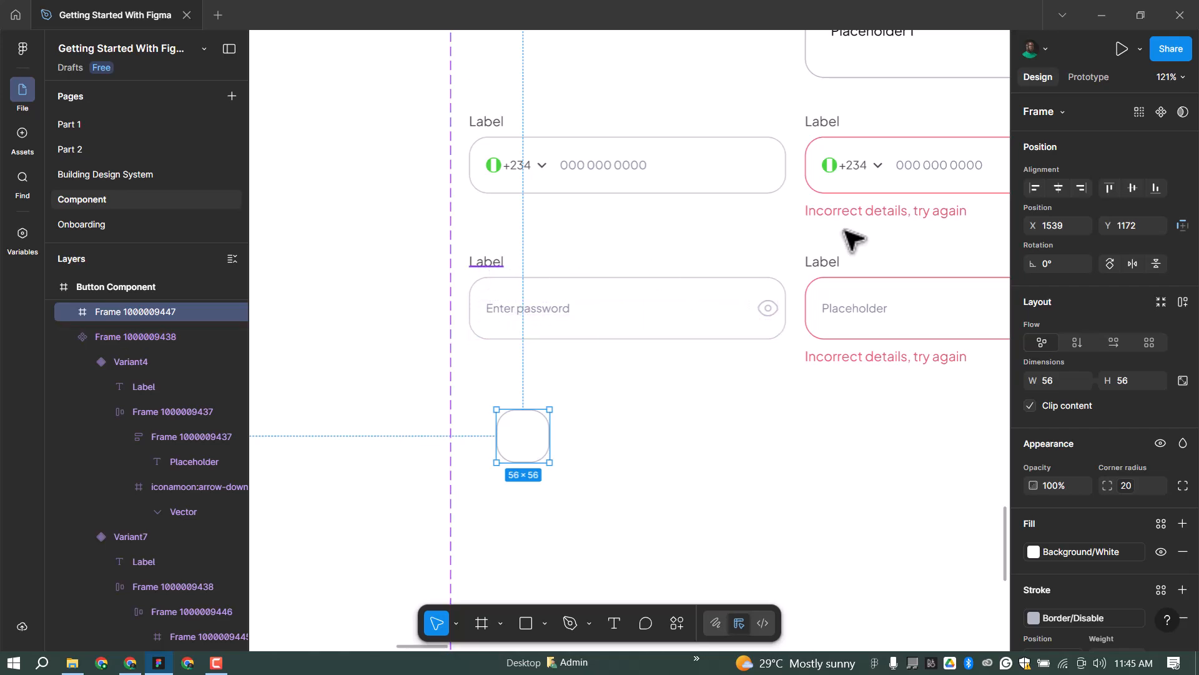
{"action": "left_click", "coordinate": [1035, 187]}
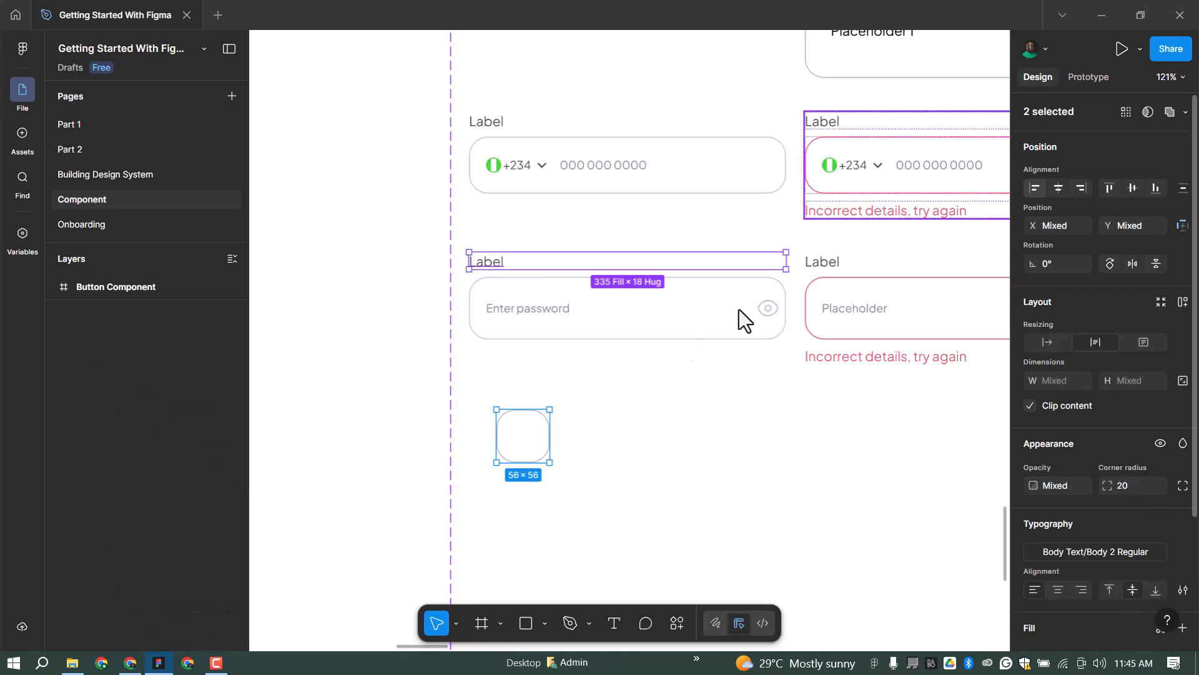
{"action": "left_click", "coordinate": [521, 439]}
{"action": "scroll", "coordinate": [348, 422], "scroll_direction": "down", "scroll_amount": 3}
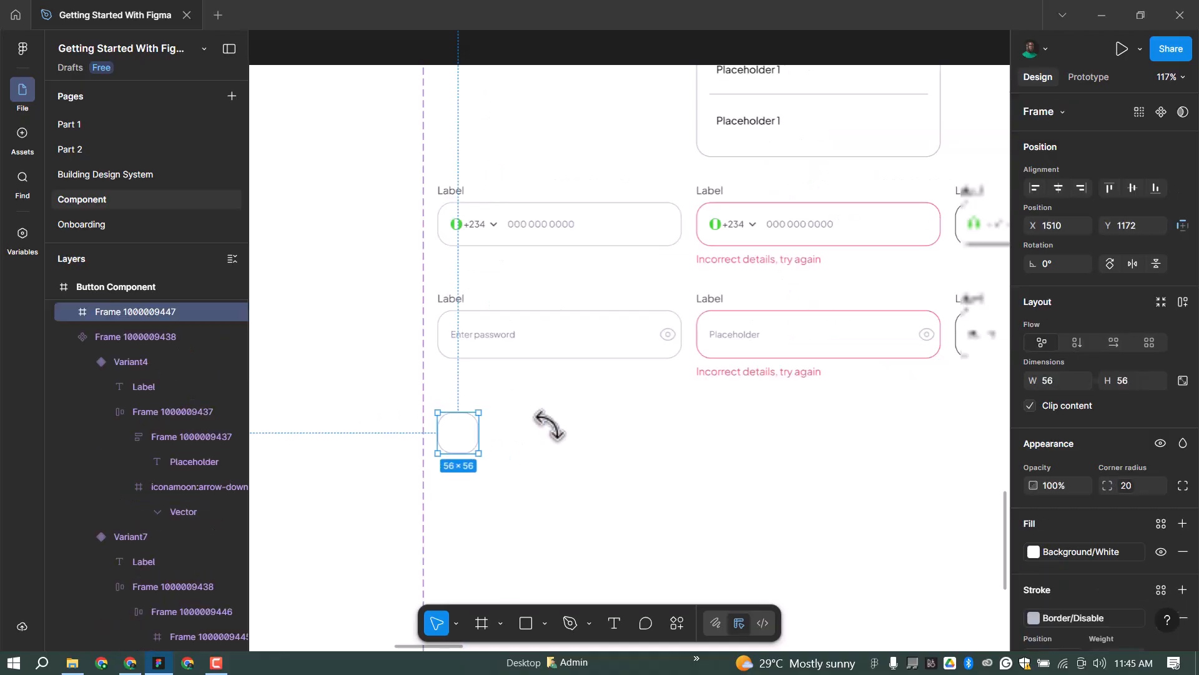
{"action": "left_click", "coordinate": [524, 623]}
{"action": "scroll", "coordinate": [420, 509], "scroll_direction": "up", "scroll_amount": 5}
{"action": "scroll", "coordinate": [477, 392], "scroll_direction": "up", "scroll_amount": 5}
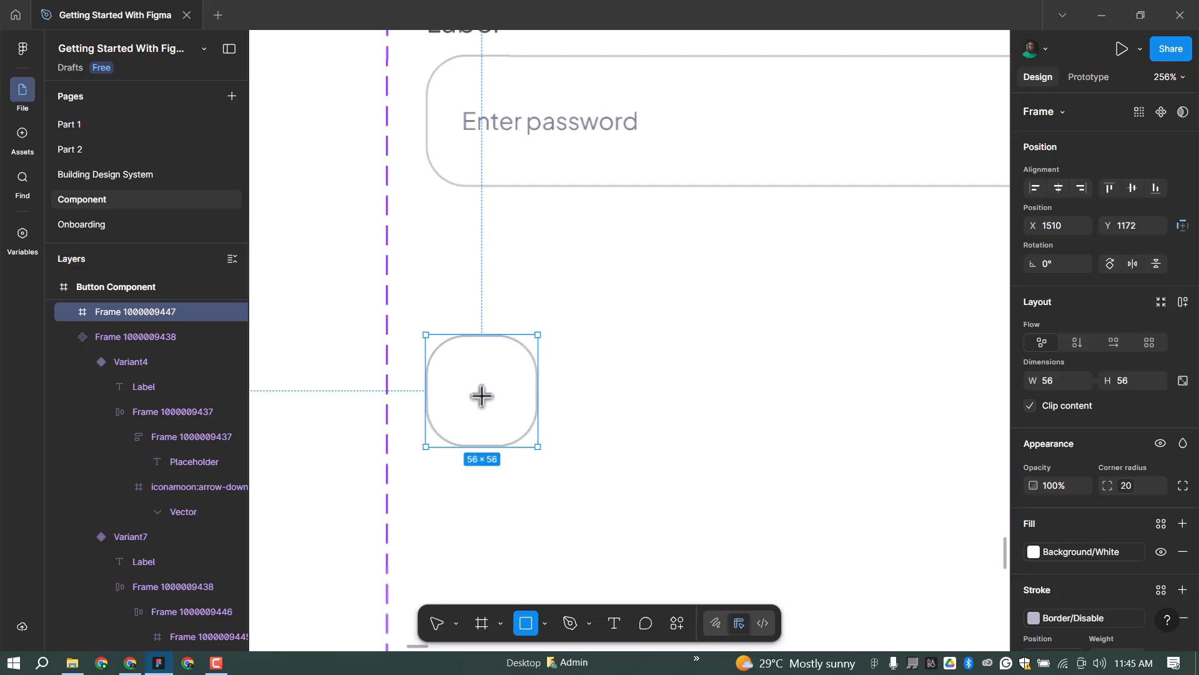
Add a 12×12, radius-100 Background/Primary Hard circle centred inside the 56×56 square.
{"action": "left_click_drag", "start_coordinate": [470, 377], "coordinate": [491, 397]}
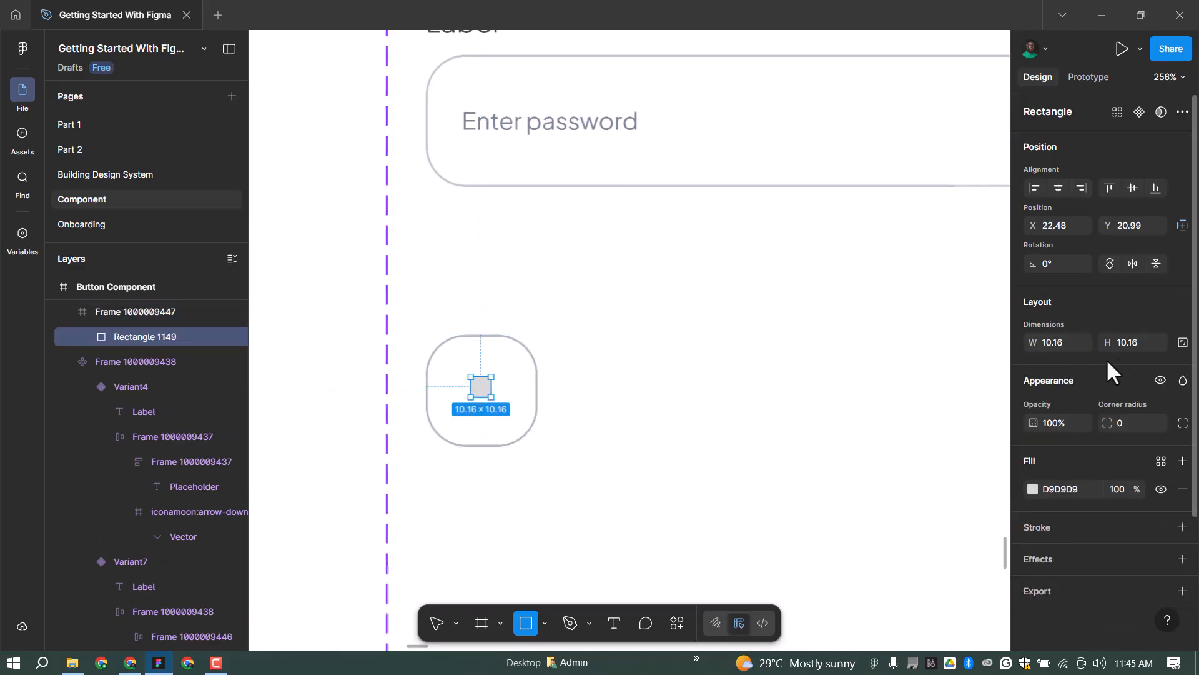
{"action": "left_click", "coordinate": [1157, 329]}
{"action": "type", "text": "12"}
{"action": "key", "text": "Return"}
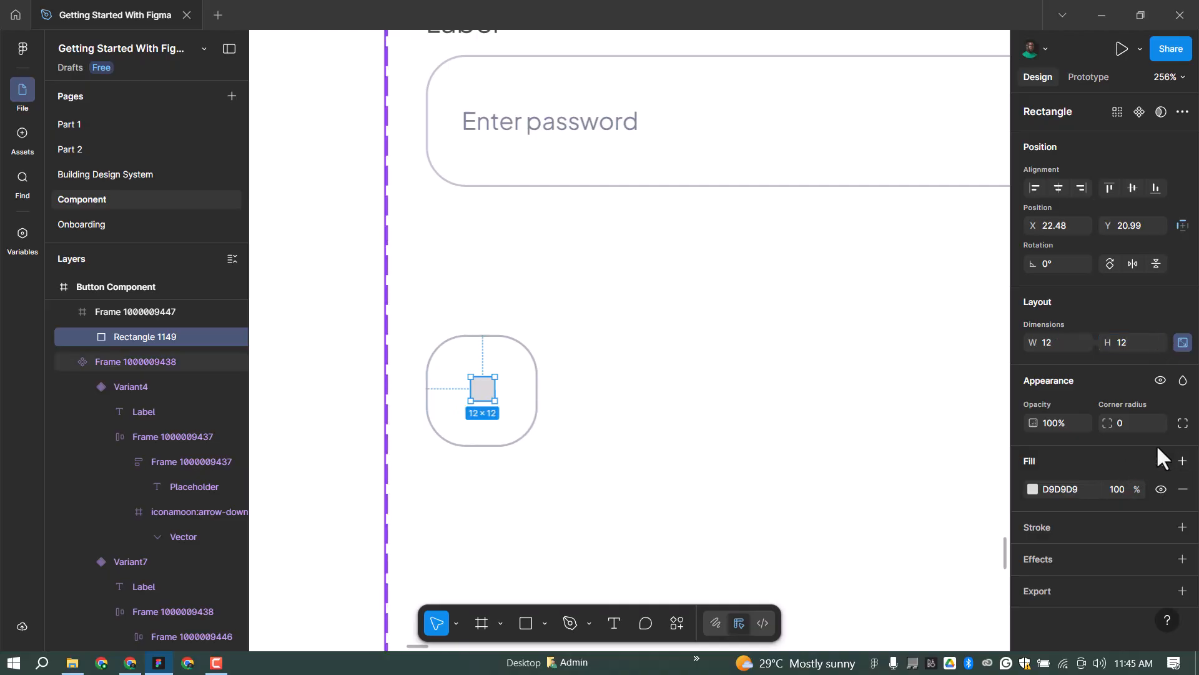
{"action": "left_click", "coordinate": [1157, 423]}
{"action": "left_click", "coordinate": [1111, 618]}
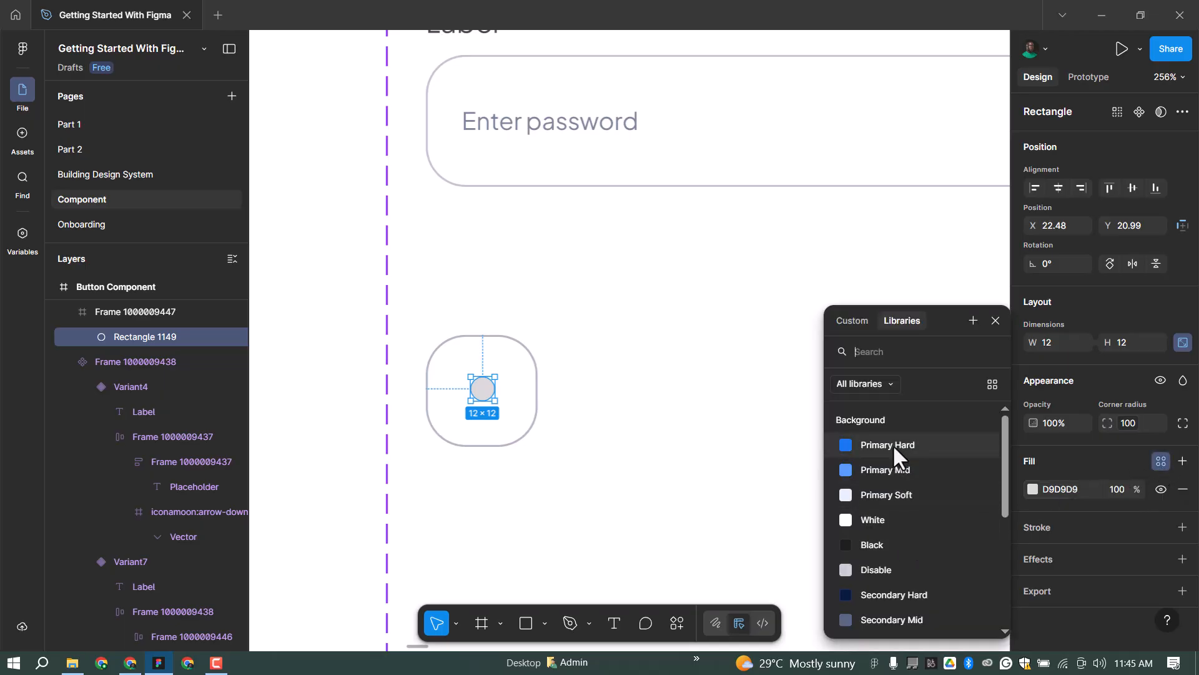
{"action": "left_click", "coordinate": [893, 444]}
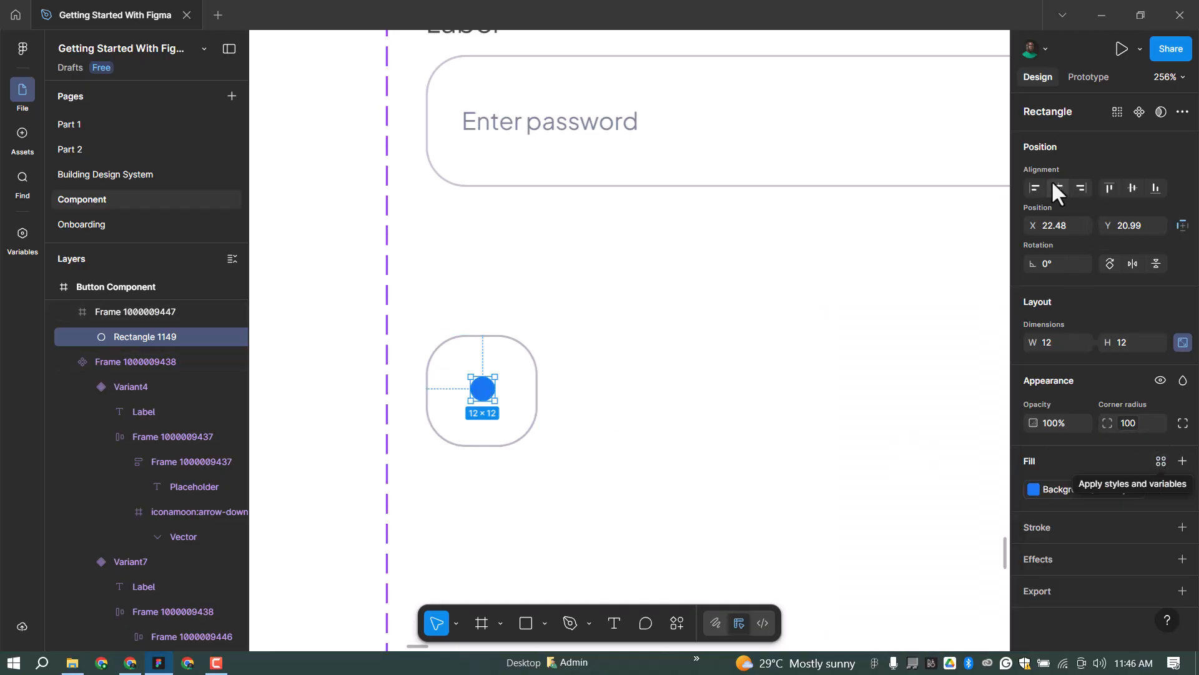
{"action": "left_click", "coordinate": [1133, 187]}
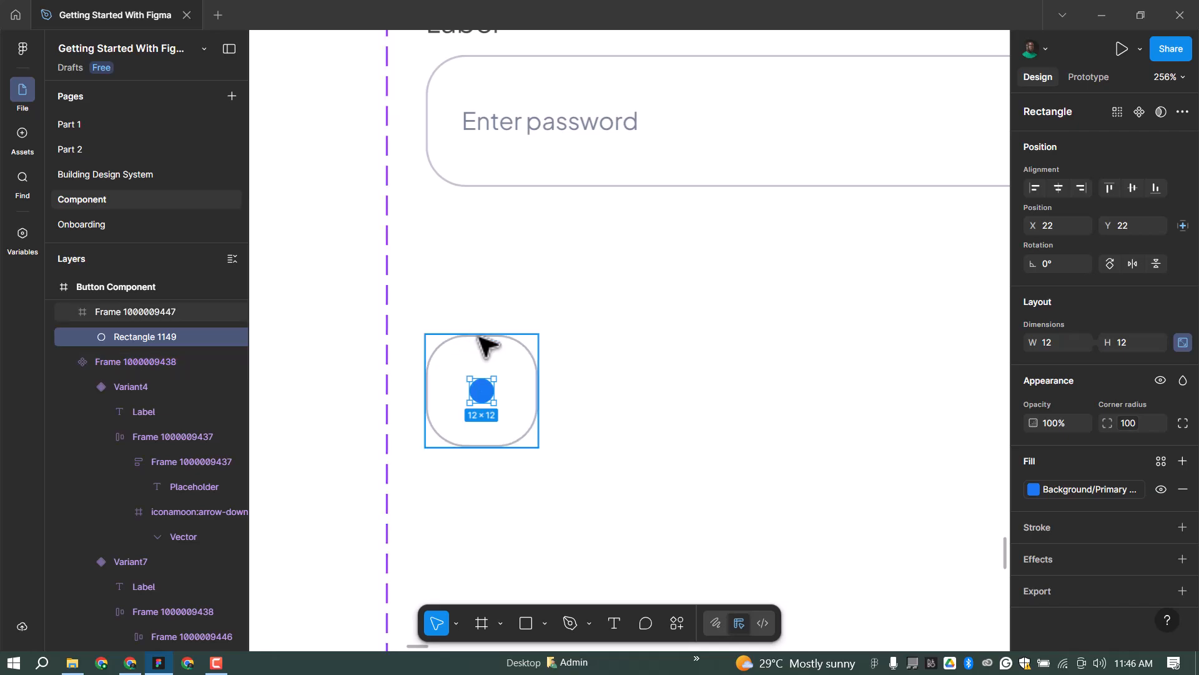
{"action": "left_click", "coordinate": [525, 350]}
Duplicate the dotted square twice to form a row of three radio squares.
{"action": "key", "text": "ctrl+d"}
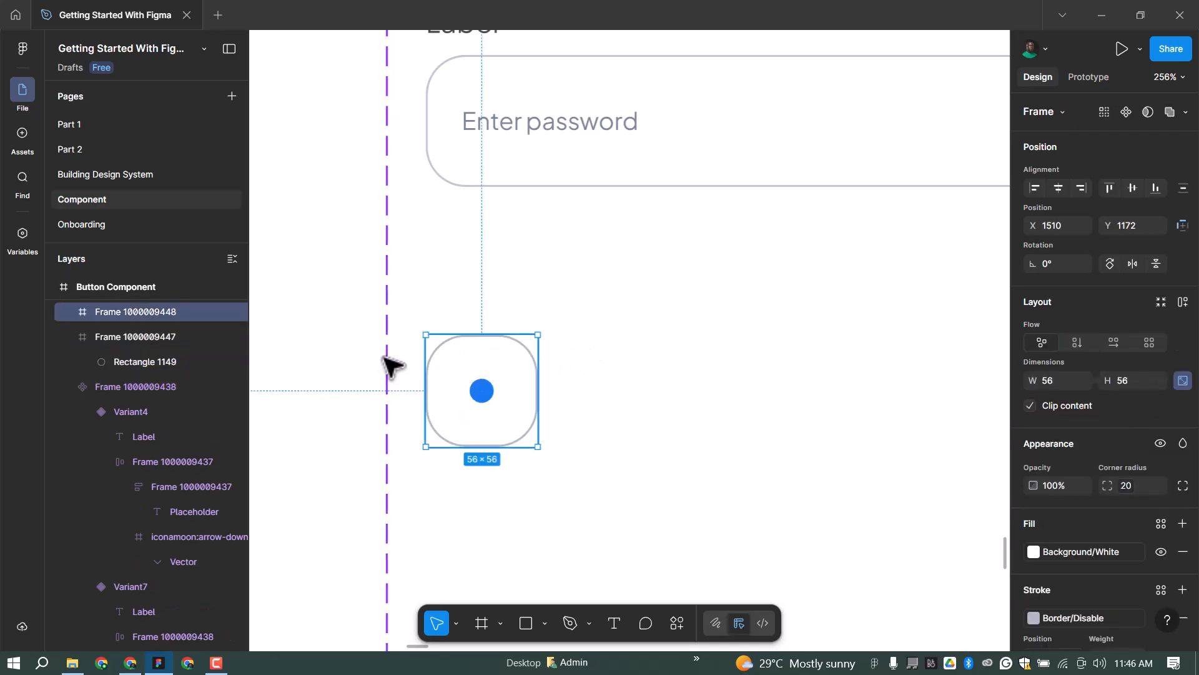
{"action": "left_click_drag", "start_coordinate": [488, 360], "coordinate": [782, 357]}
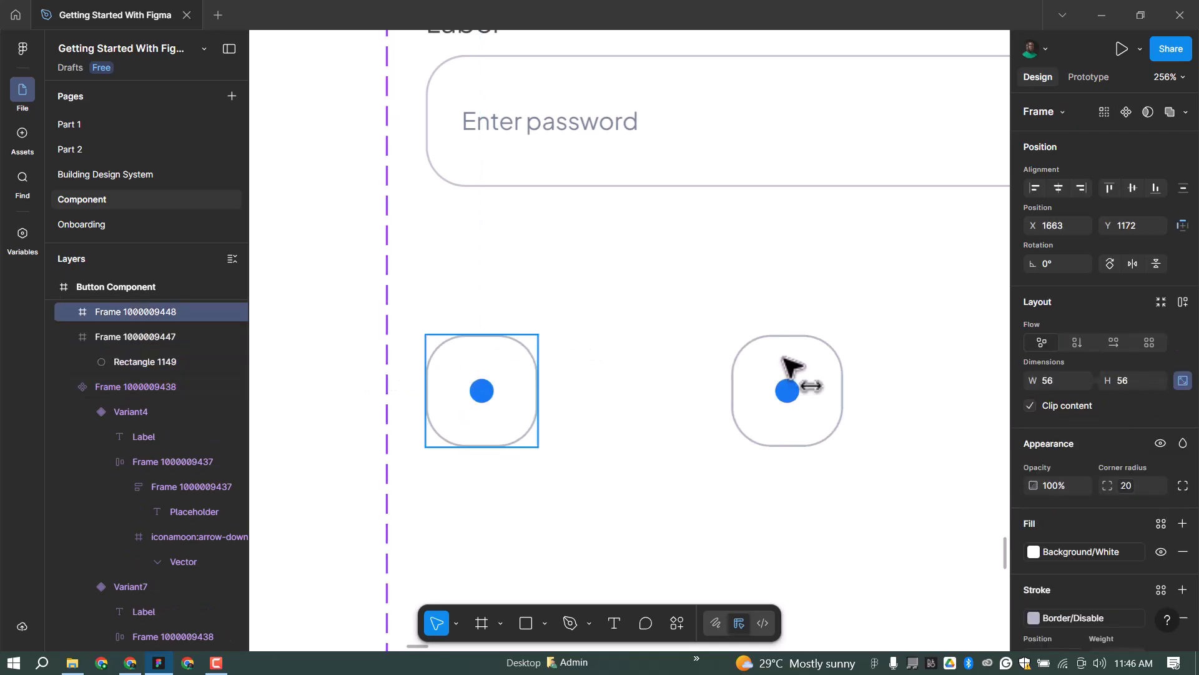
{"action": "scroll", "coordinate": [425, 365], "scroll_direction": "down", "scroll_amount": 2}
{"action": "left_click", "coordinate": [484, 391]}
{"action": "left_click", "coordinate": [485, 390]}
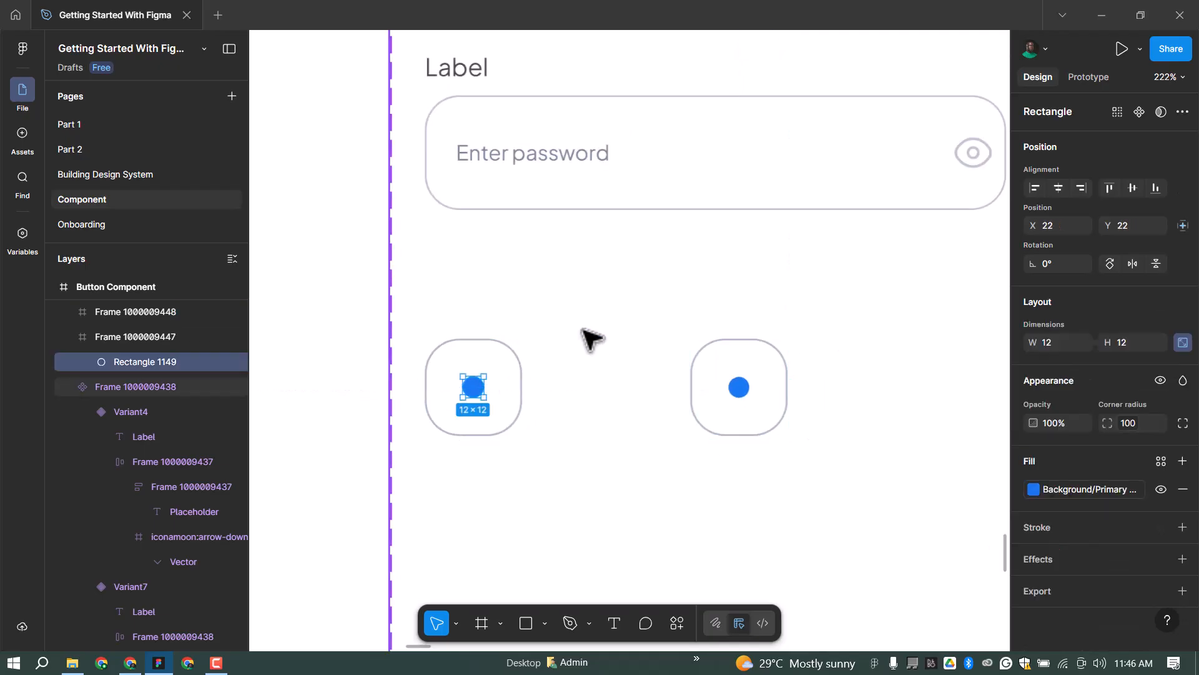
{"action": "left_click", "coordinate": [587, 333]}
{"action": "left_click_drag", "start_coordinate": [812, 353], "coordinate": [516, 359]}
{"action": "scroll", "coordinate": [516, 359], "scroll_direction": "down", "scroll_amount": 3}
{"action": "left_click", "coordinate": [474, 369]}
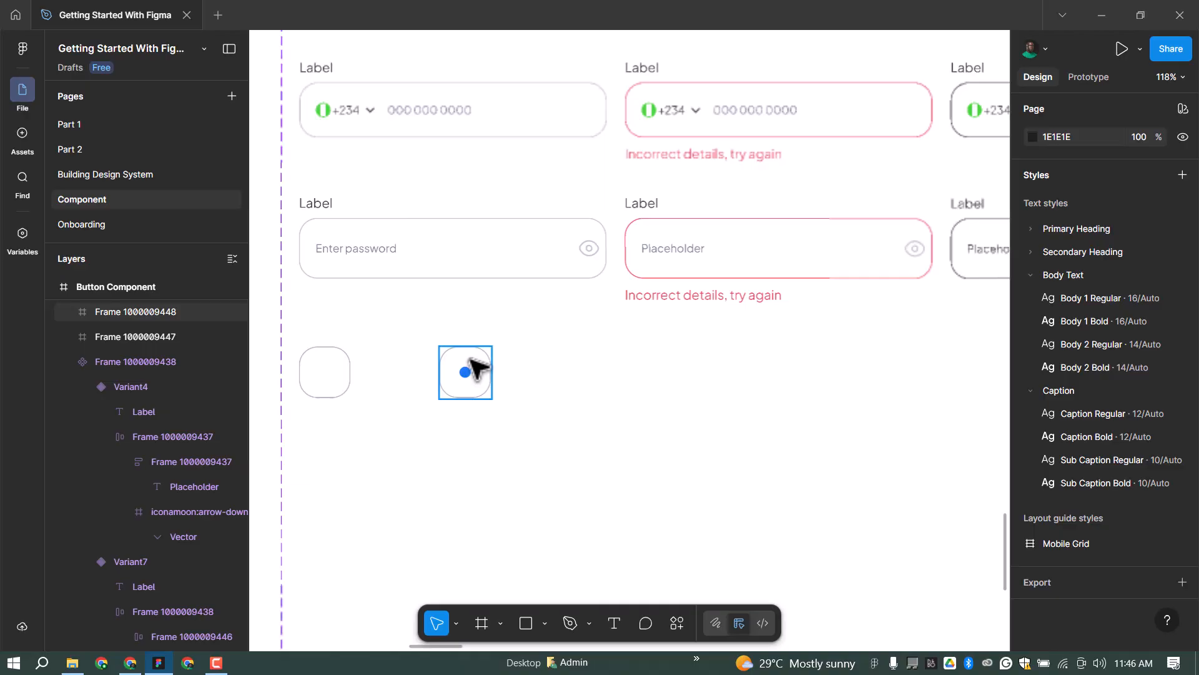
{"action": "left_click_drag", "start_coordinate": [474, 368], "coordinate": [610, 364], "text": "alt"}
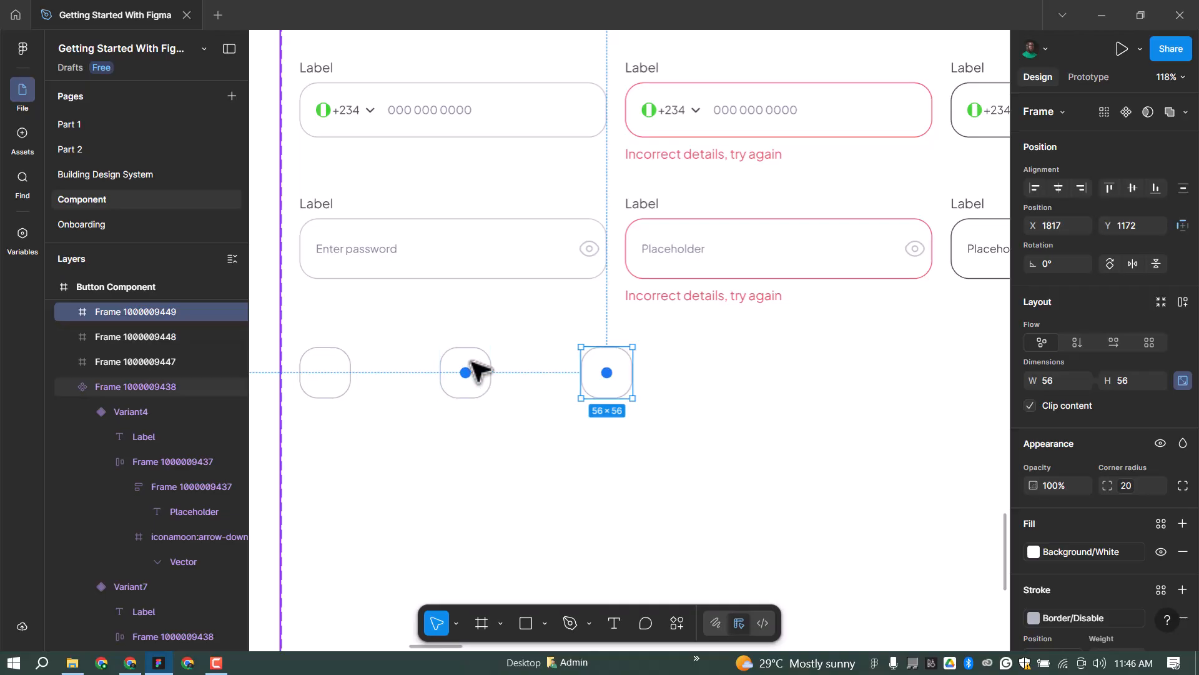
Give the middle box a Border/Alert stroke and an Alert Mid dot.
{"action": "left_click", "coordinate": [471, 368]}
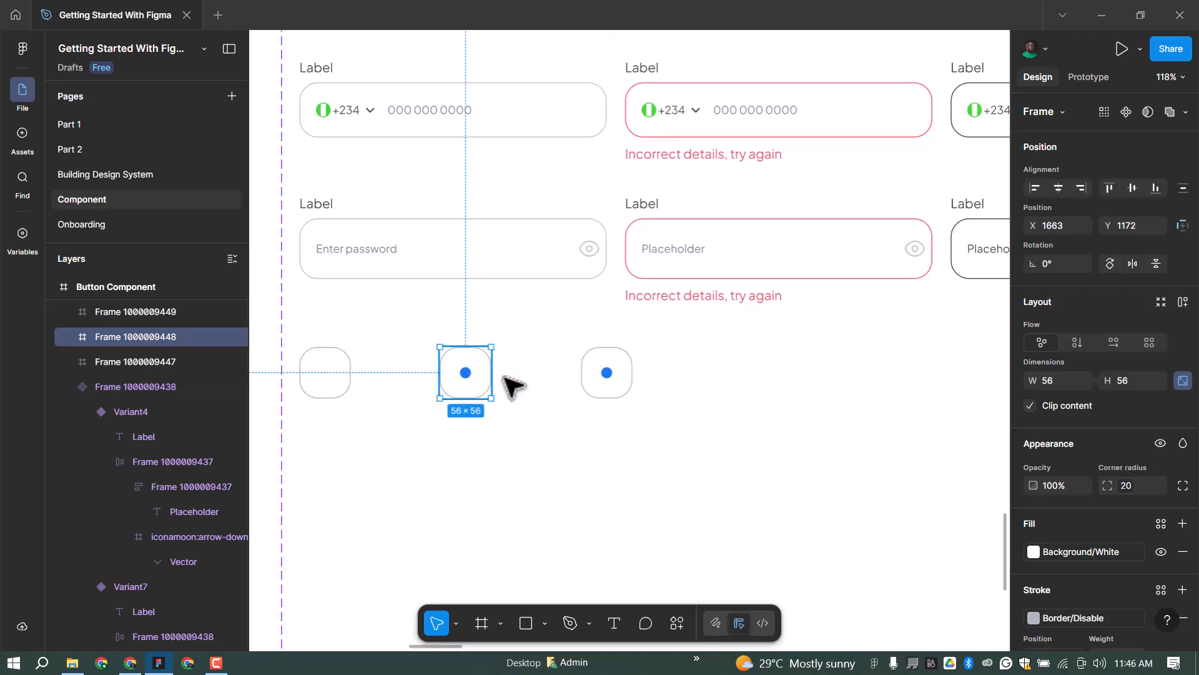
{"action": "scroll", "coordinate": [1078, 512], "scroll_direction": "down", "scroll_amount": 2}
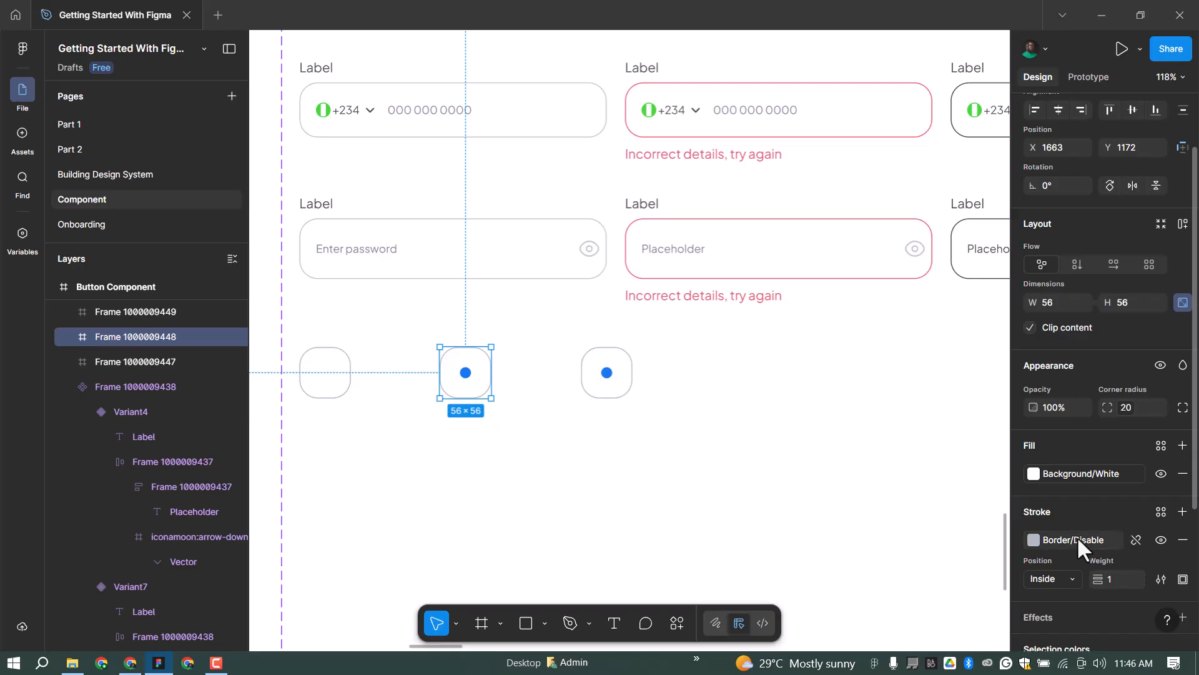
{"action": "left_click", "coordinate": [1075, 538]}
{"action": "left_click", "coordinate": [925, 585]}
{"action": "scroll", "coordinate": [1076, 536], "scroll_direction": "down", "scroll_amount": 3}
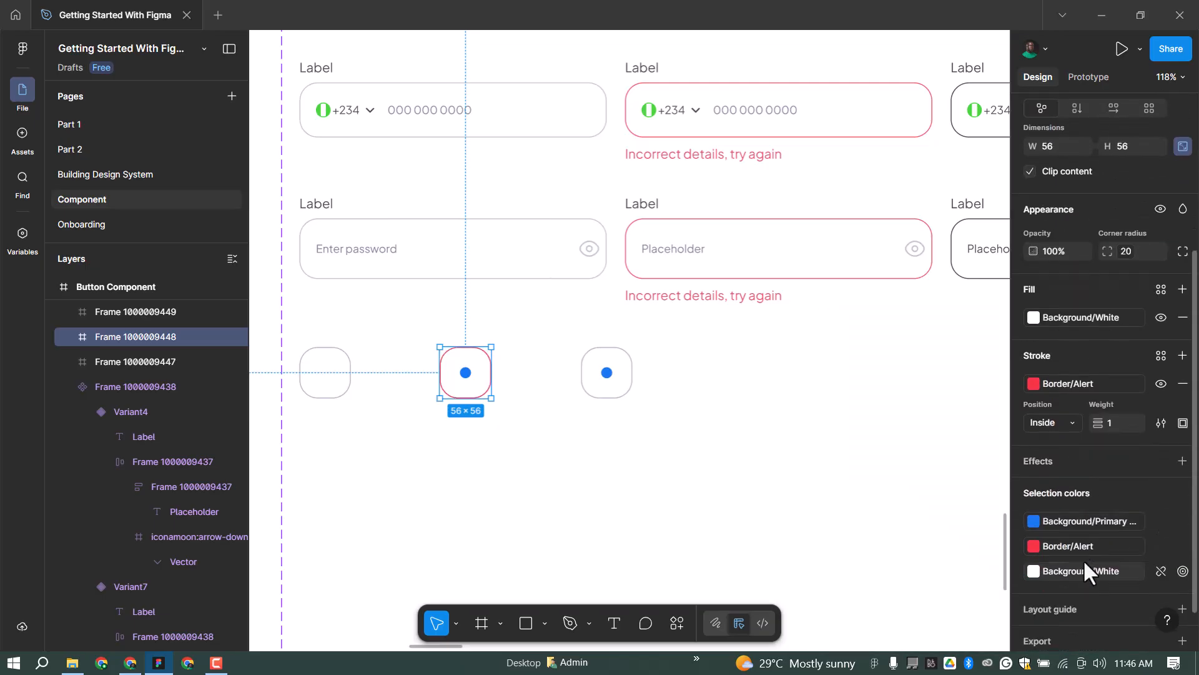
{"action": "left_click", "coordinate": [1094, 522]}
{"action": "scroll", "coordinate": [902, 604], "scroll_direction": "down", "scroll_amount": 3}
{"action": "scroll", "coordinate": [902, 602], "scroll_direction": "down", "scroll_amount": 3}
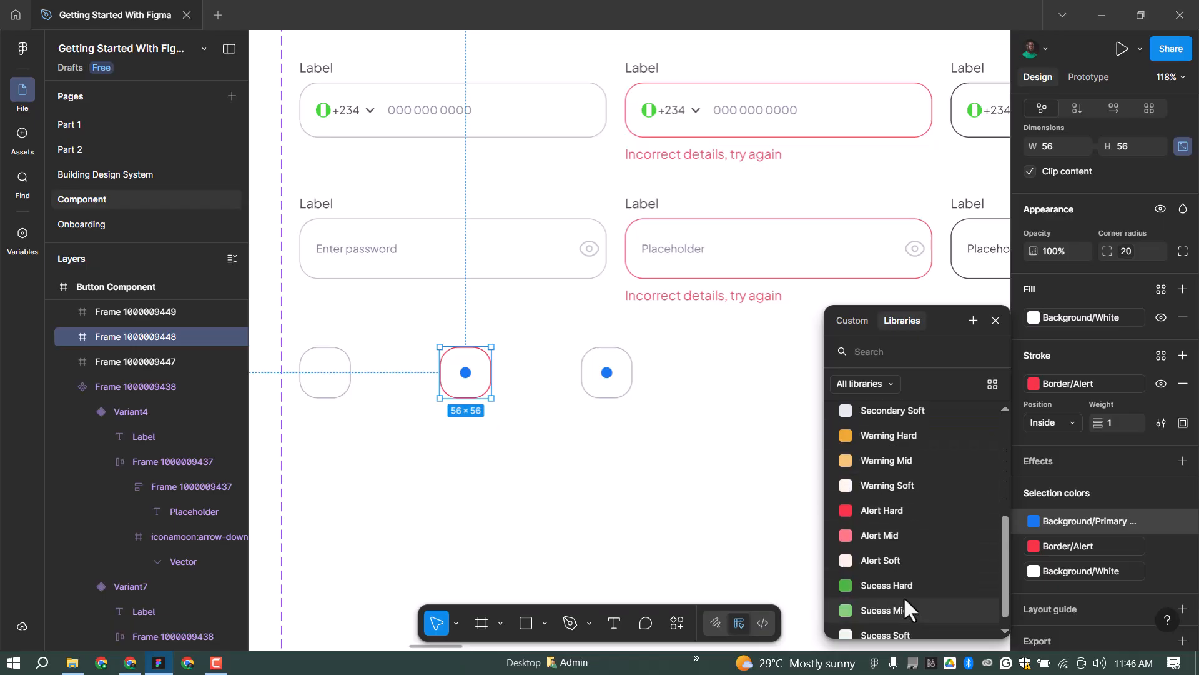
{"action": "left_click", "coordinate": [881, 535]}
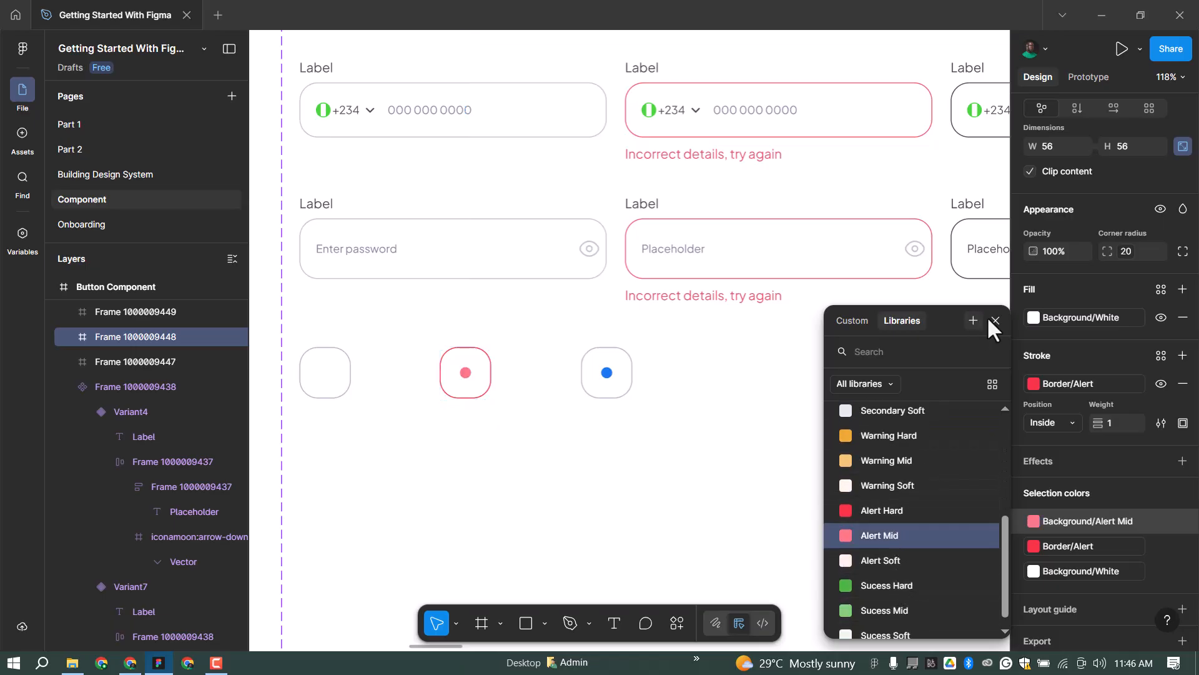
{"action": "key", "text": "Escape"}
Give the right box a Border/Primary stroke and a Primary Soft fill.
{"action": "left_click", "coordinate": [622, 368]}
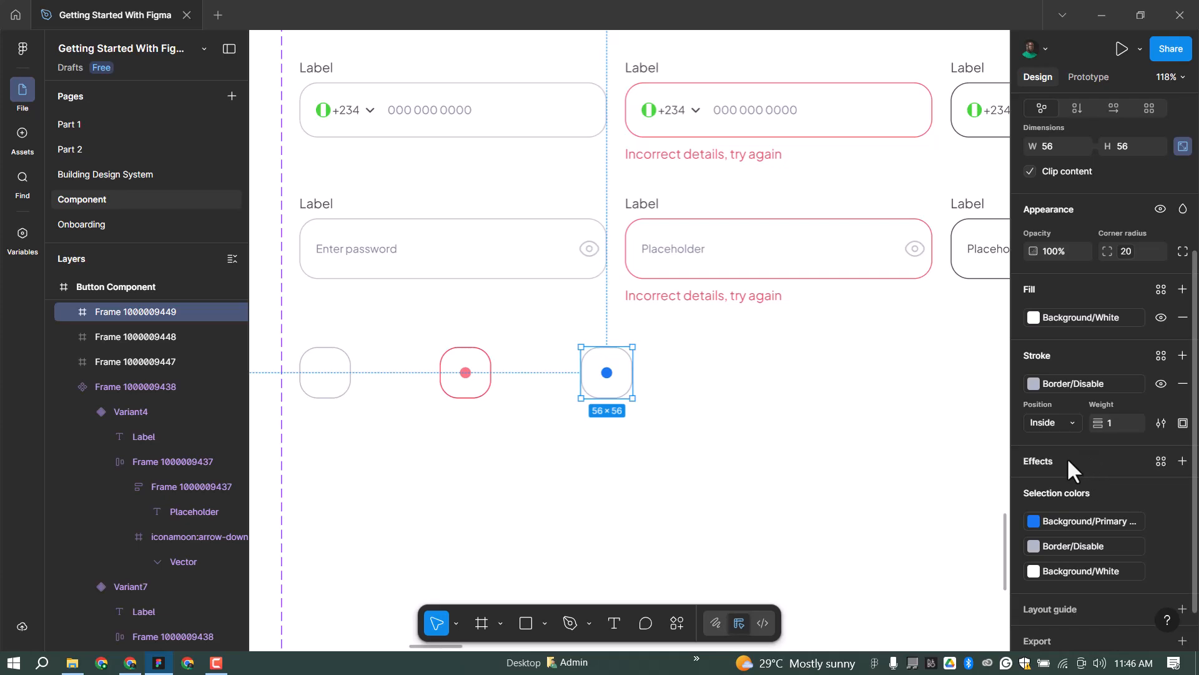
{"action": "left_click", "coordinate": [1085, 546]}
{"action": "left_click", "coordinate": [921, 444]}
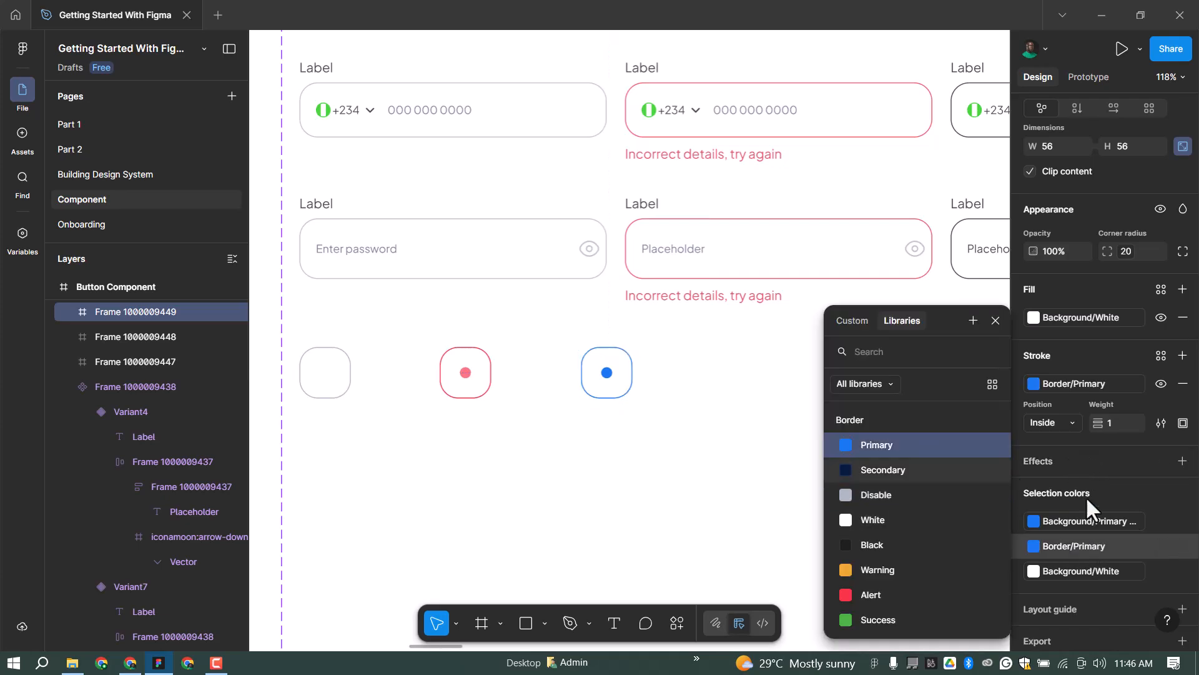
{"action": "left_click", "coordinate": [996, 320]}
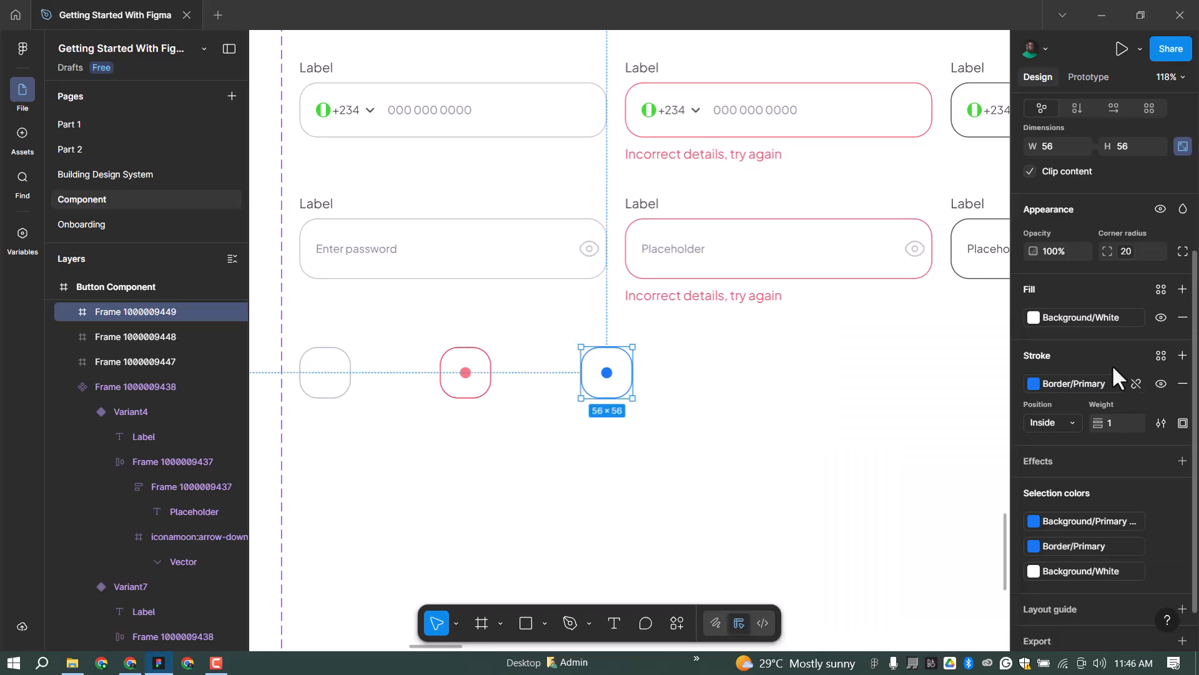
{"action": "left_click", "coordinate": [1082, 318]}
{"action": "left_click", "coordinate": [911, 495]}
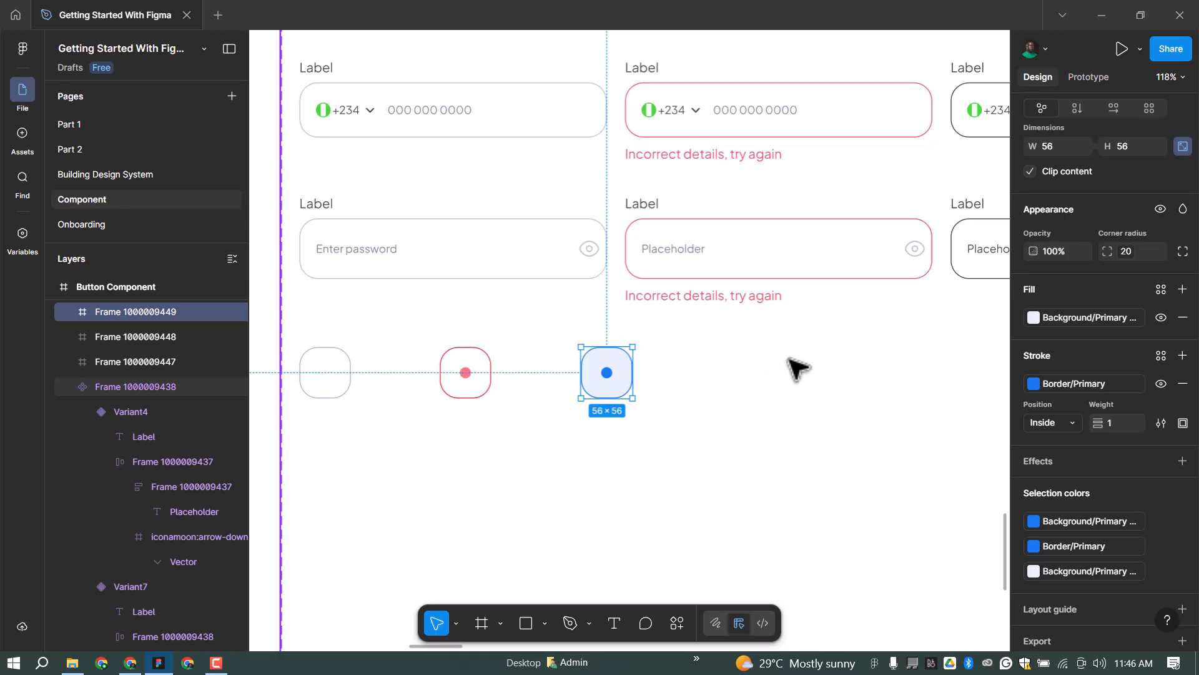
Select the input component set, then the Default text-input variant at its top.
{"action": "left_click", "coordinate": [656, 472]}
{"action": "scroll", "coordinate": [650, 453], "scroll_direction": "down", "scroll_amount": 2}
{"action": "scroll", "coordinate": [650, 449], "scroll_direction": "down", "scroll_amount": 3}
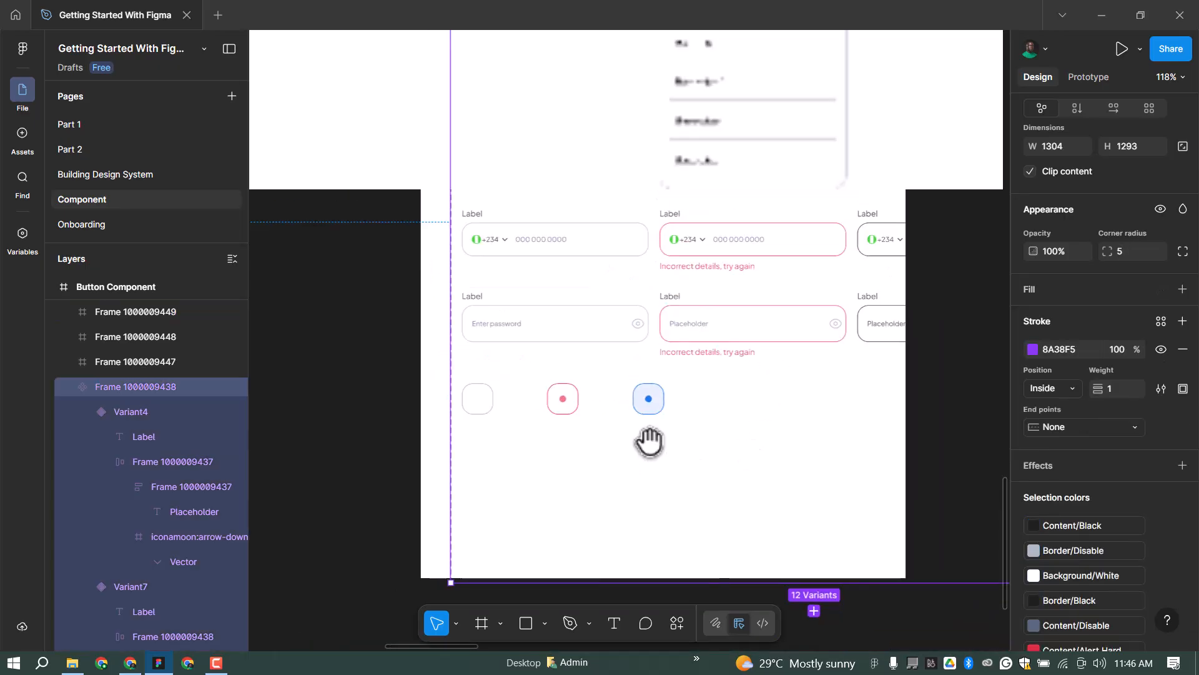
{"action": "scroll", "coordinate": [714, 281], "scroll_direction": "up", "scroll_amount": 3}
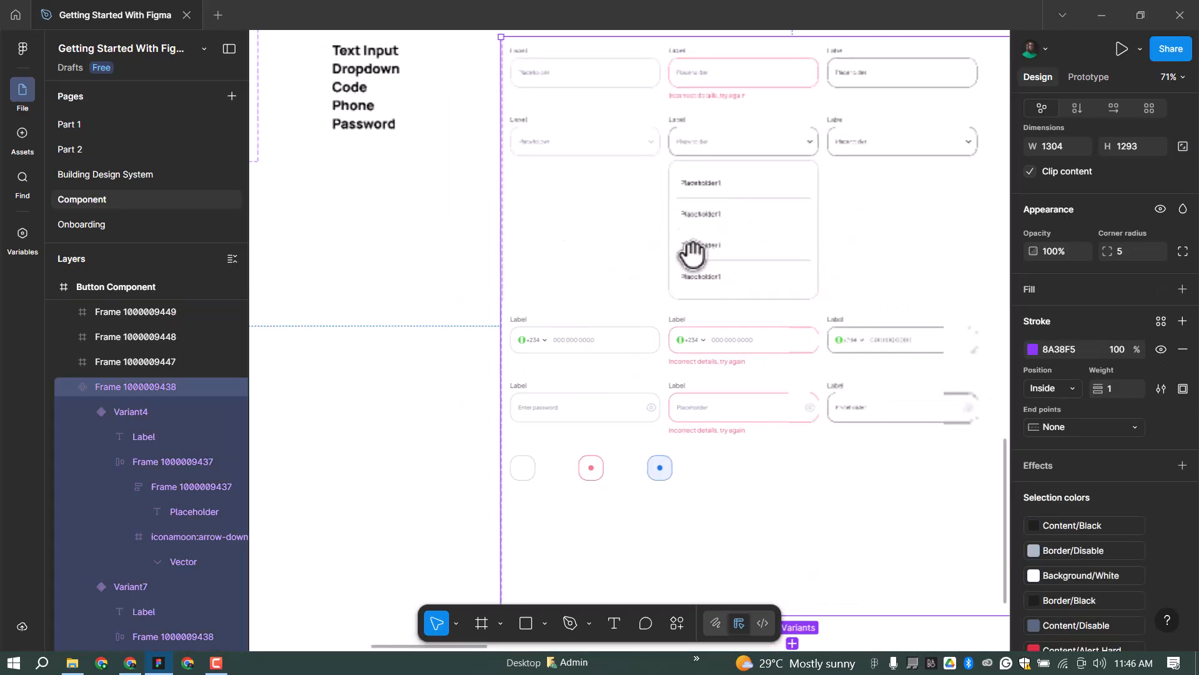
{"action": "scroll", "coordinate": [704, 223], "scroll_direction": "up", "scroll_amount": 3}
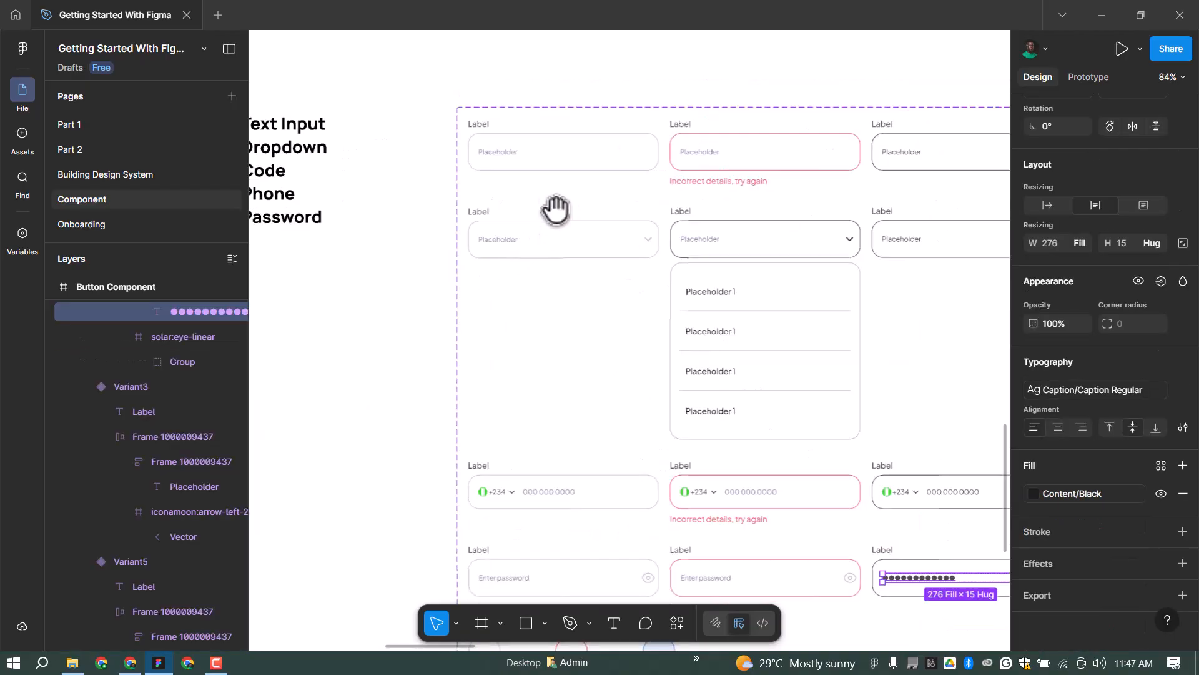
{"action": "scroll", "coordinate": [549, 223], "scroll_direction": "down", "scroll_amount": 1}
{"action": "scroll", "coordinate": [580, 126], "scroll_direction": "up", "scroll_amount": 2}
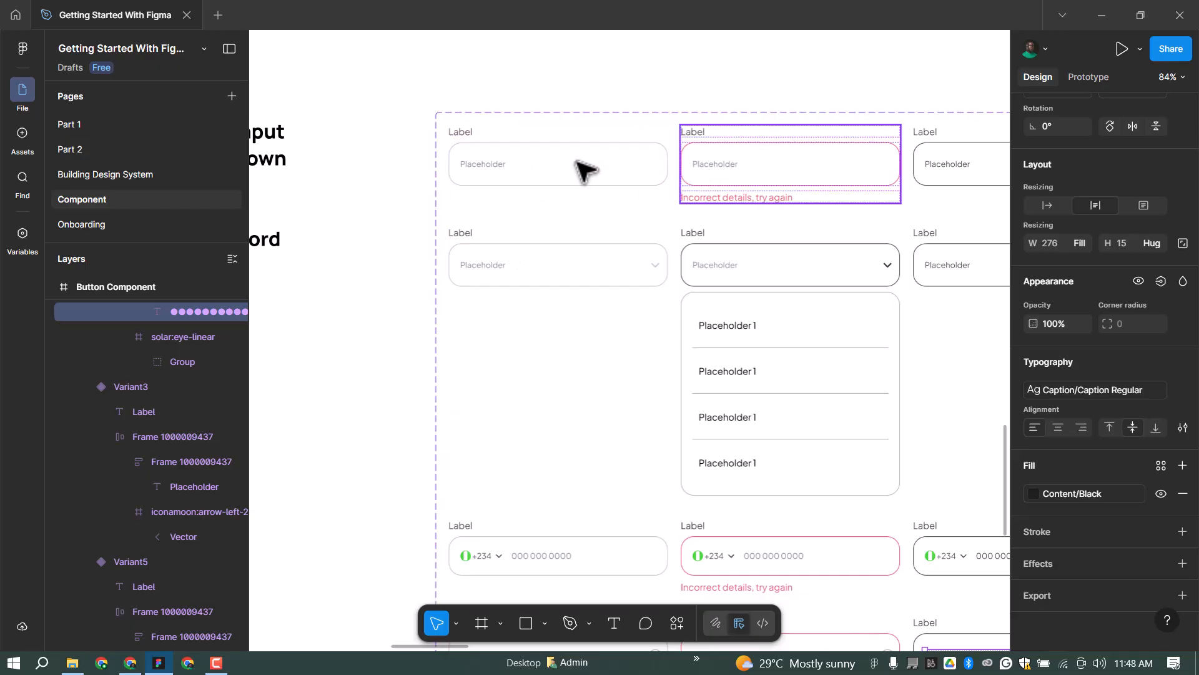
{"action": "left_click", "coordinate": [750, 165]}
{"action": "left_click", "coordinate": [584, 170]}
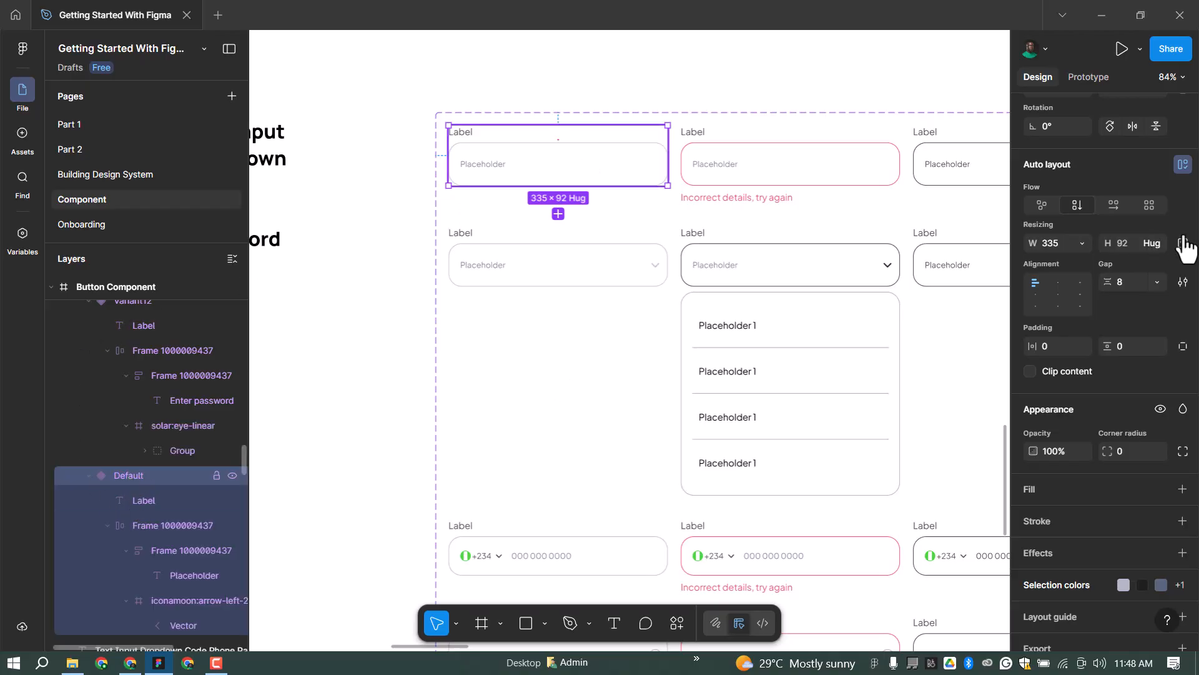
{"action": "scroll", "coordinate": [1100, 275], "scroll_direction": "up", "scroll_amount": 3}
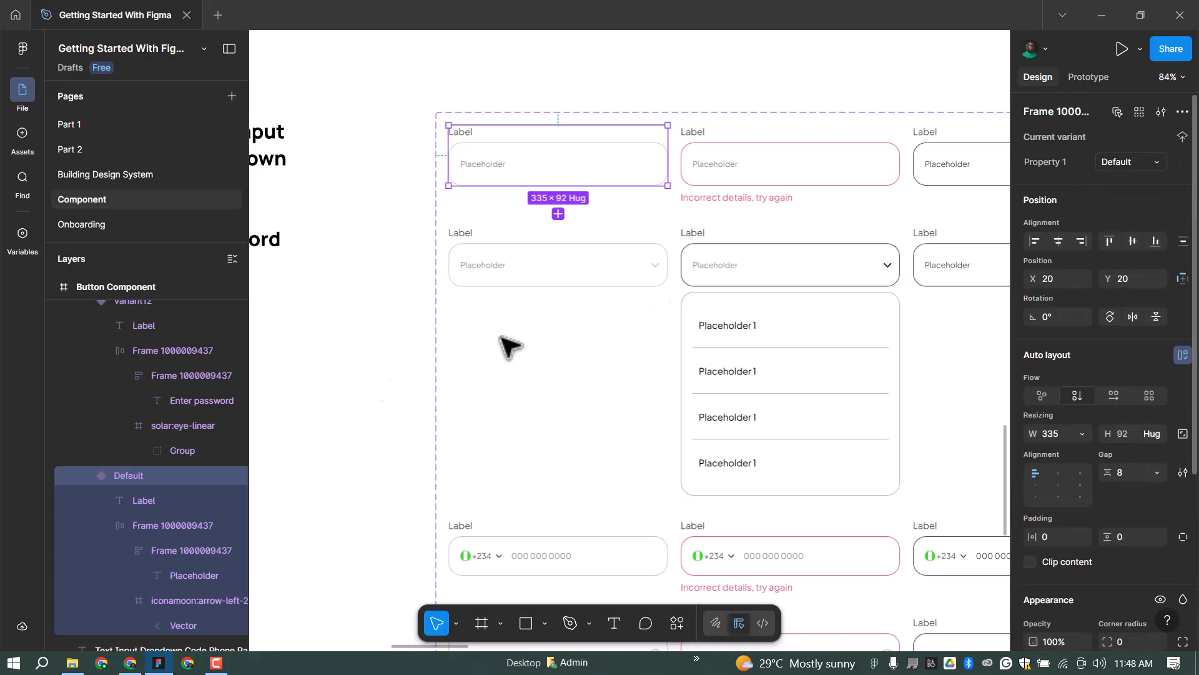
Rename the Default variant layer to 'Type=Text-Input,State=Default'.
{"action": "double_click", "coordinate": [124, 474]}
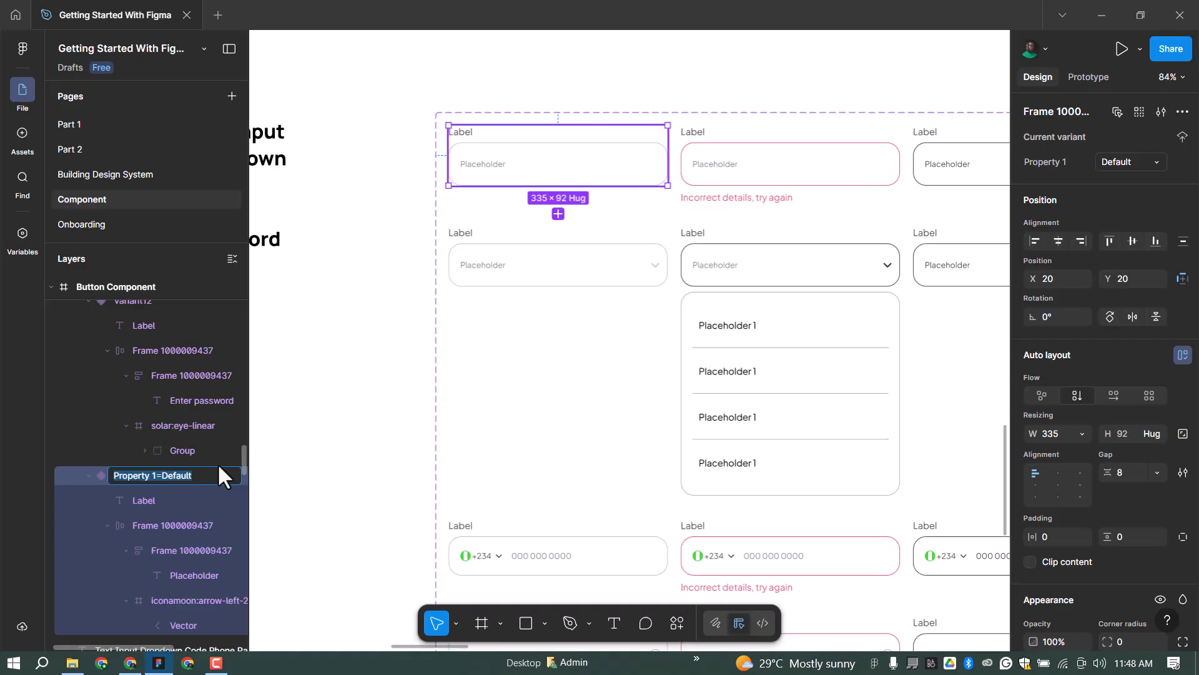
{"action": "type", "text": "Type"}
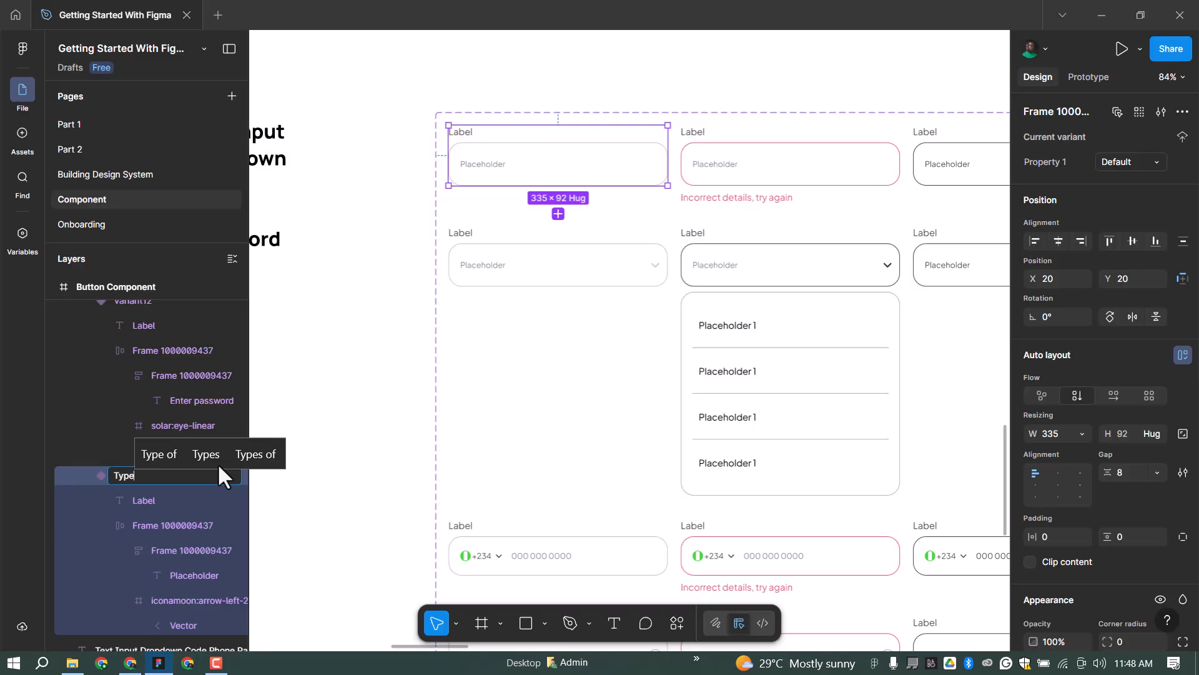
{"action": "type", "text": "="}
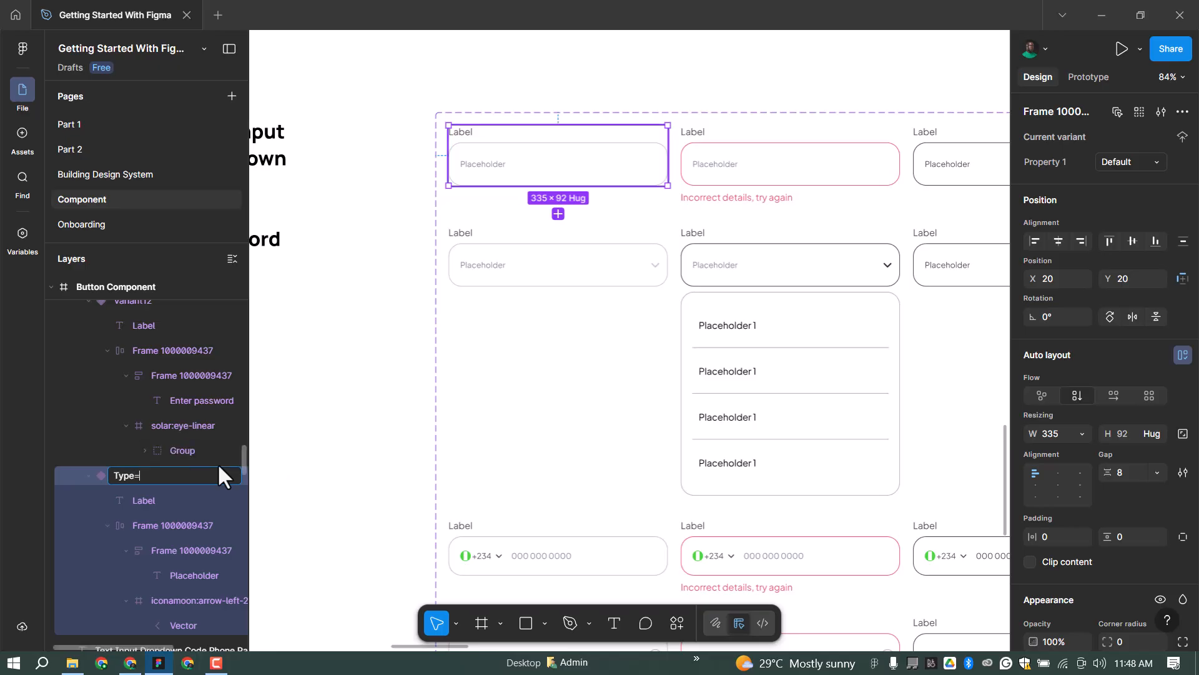
{"action": "type", "text": "Input"}
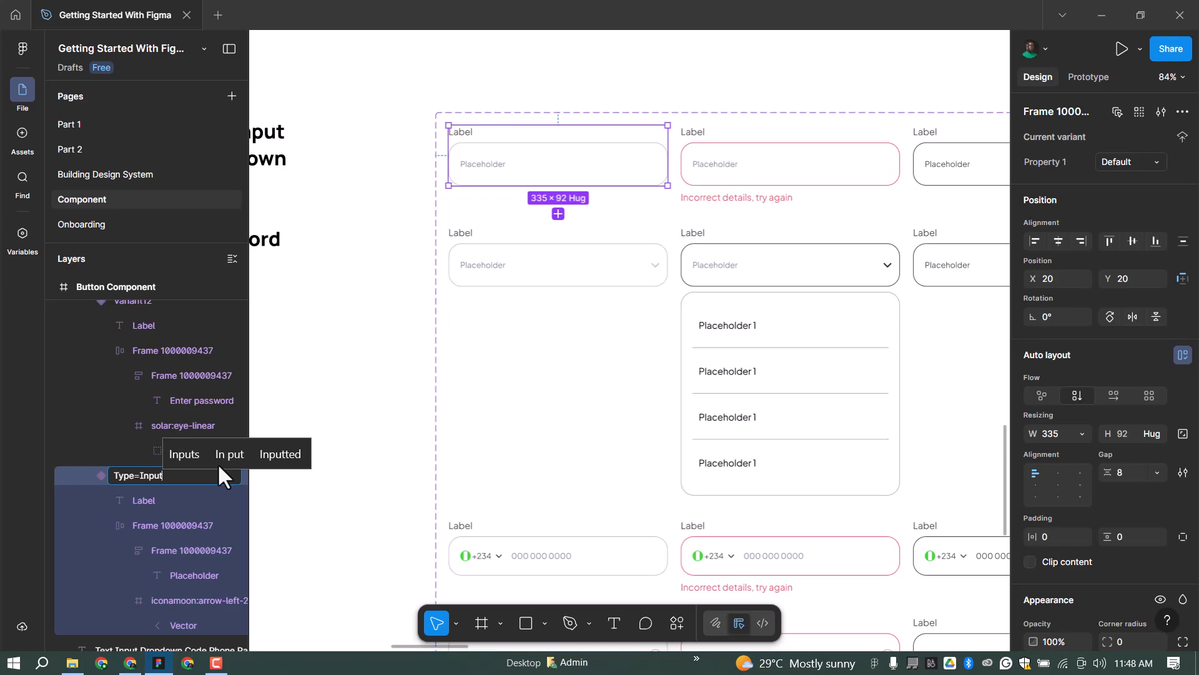
{"action": "key", "text": "BackSpace"}
{"action": "key", "text": "BackSpace"}
{"action": "key", "text": "BackSpace"}
{"action": "key", "text": "BackSpace"}
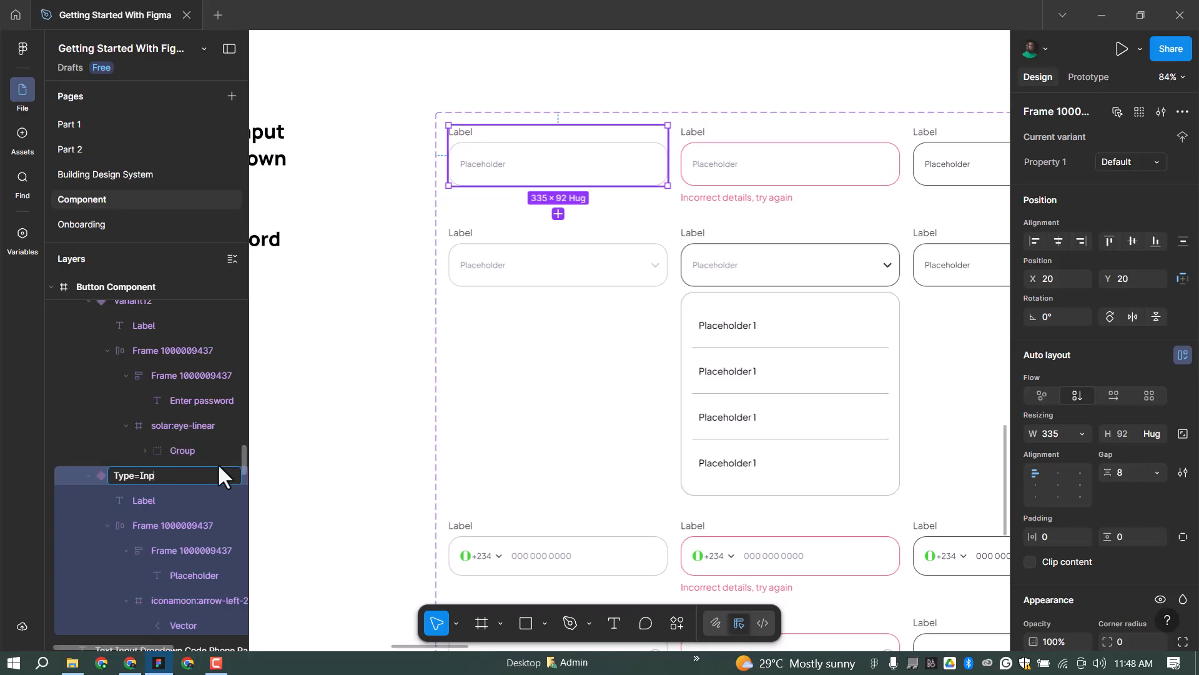
{"action": "key", "text": "BackSpace"}
{"action": "type", "text": "Te"}
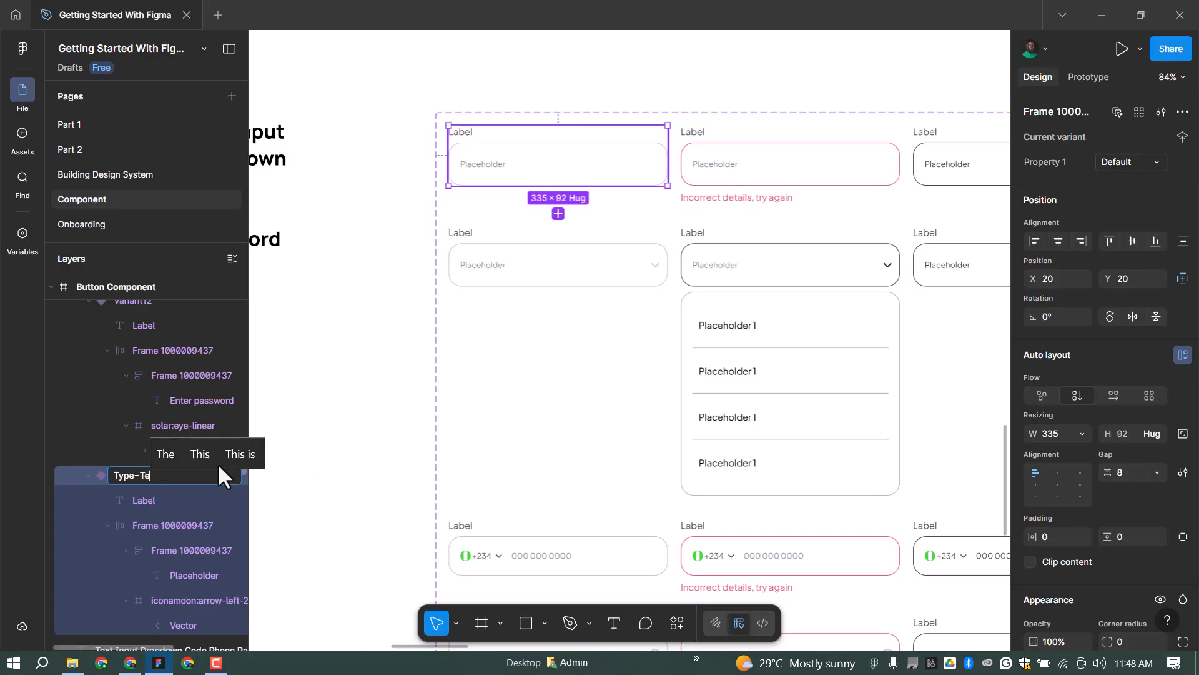
{"action": "type", "text": "xt-"}
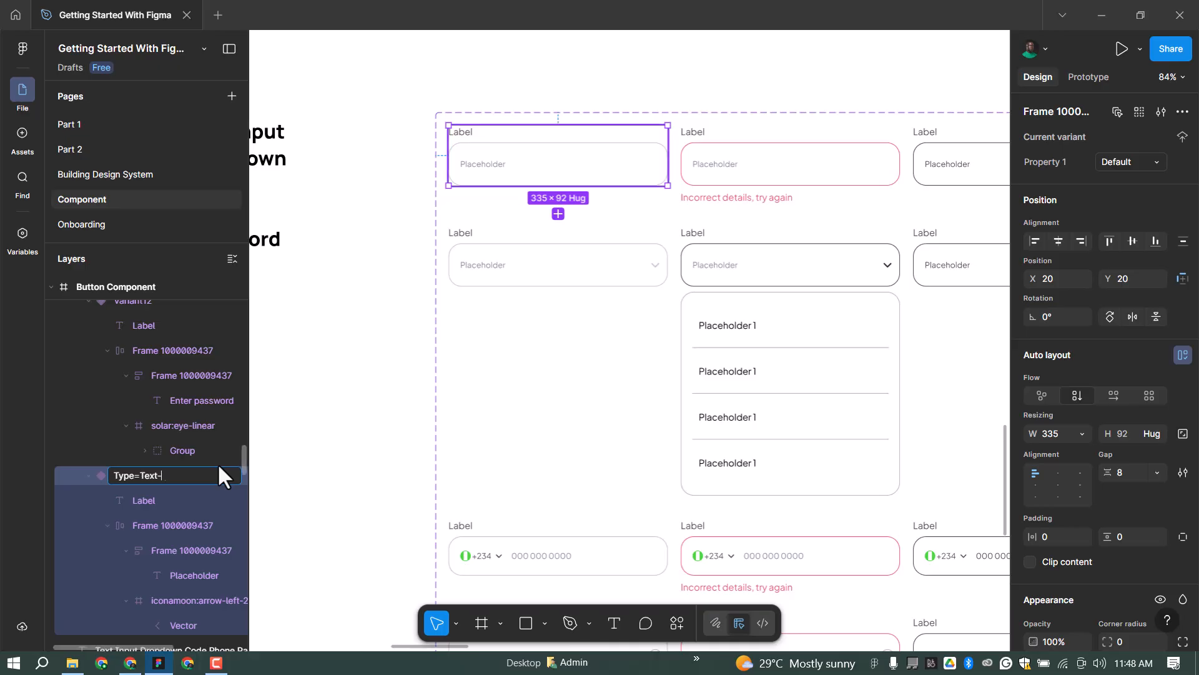
{"action": "type", "text": "Input,State"}
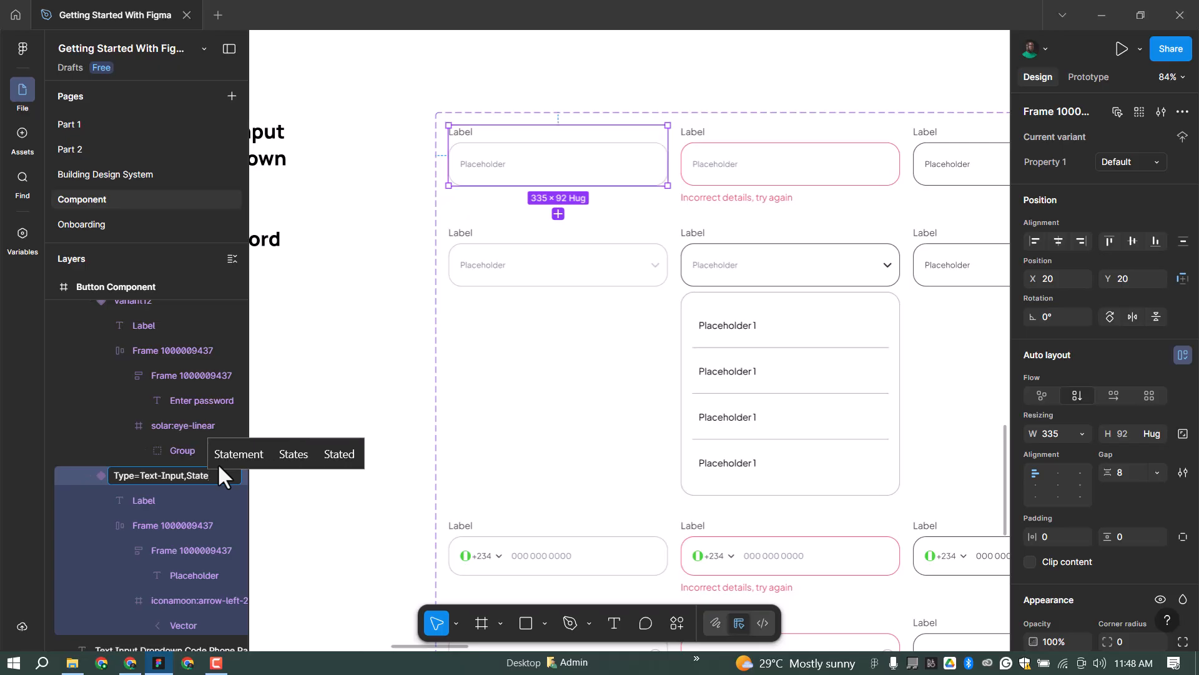
{"action": "type", "text": "=Default"}
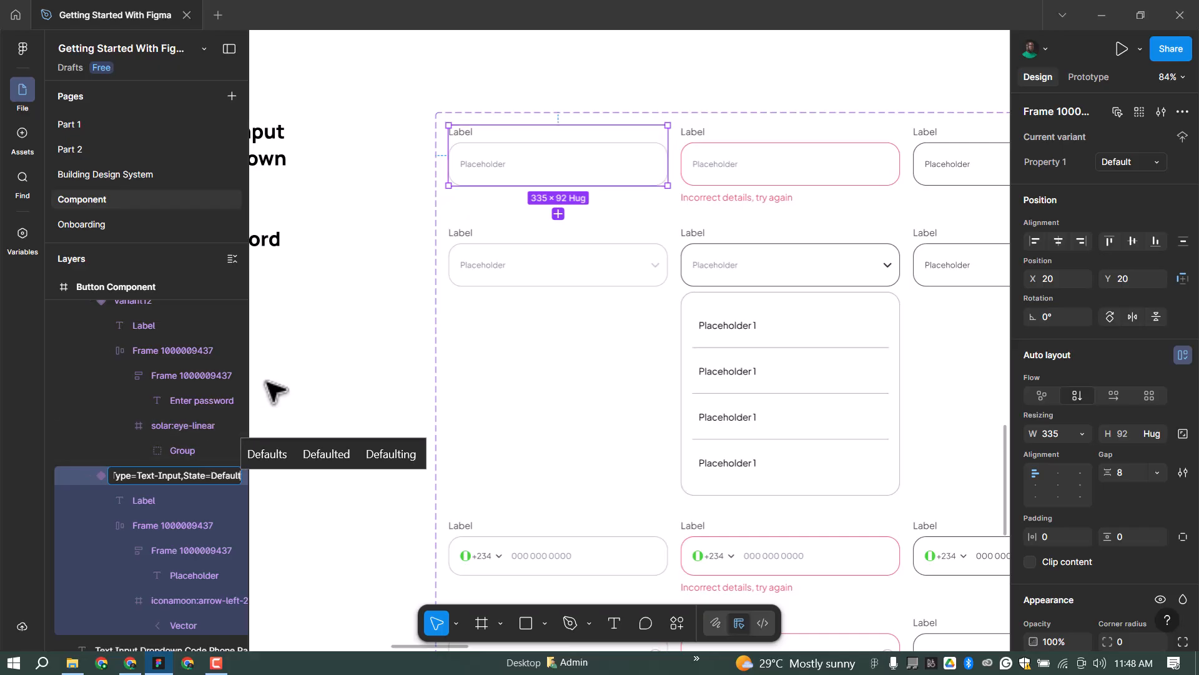
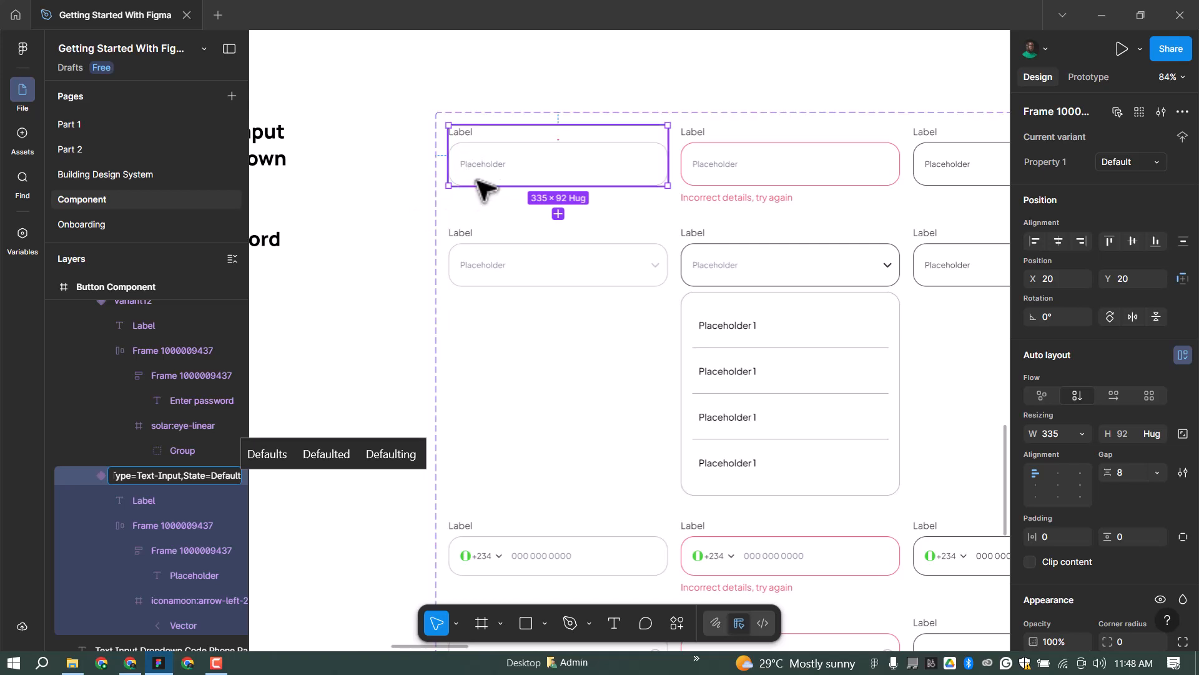
Name the other two Text-Input variants with the Error and Default states.
{"action": "key", "text": "ctrl+a"}
{"action": "key", "text": "ctrl+c"}
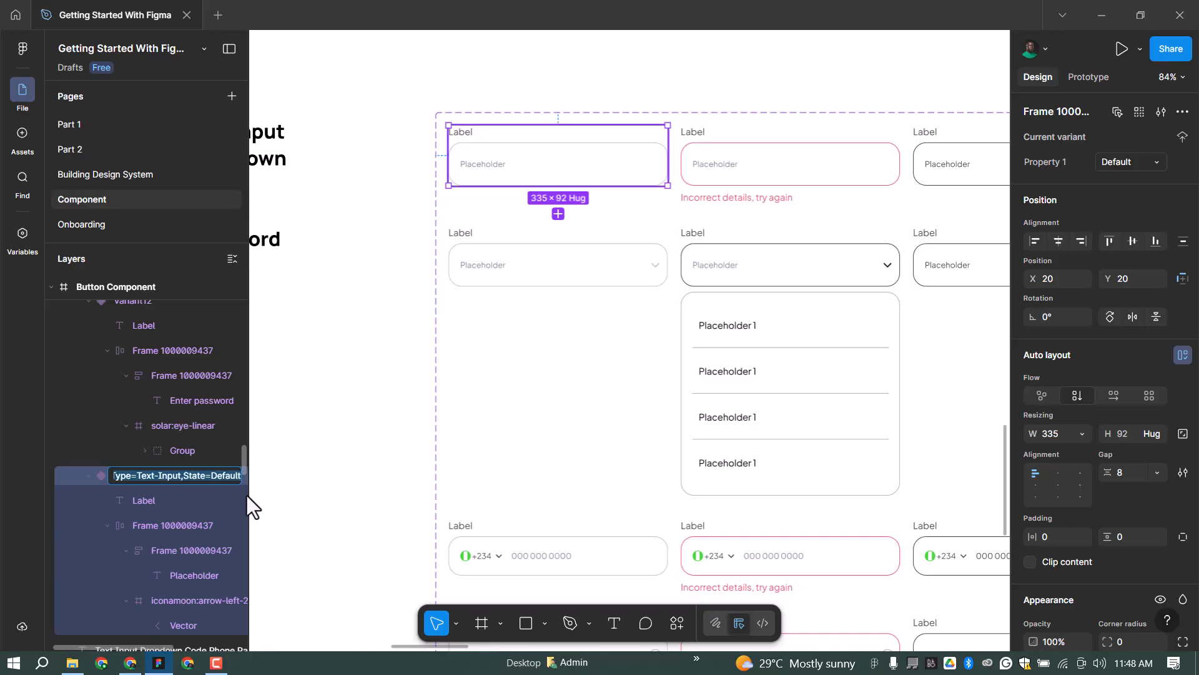
{"action": "left_click", "coordinate": [873, 206]}
{"action": "double_click", "coordinate": [141, 310]}
{"action": "key", "text": "ctrl+v"}
{"action": "key", "text": "BackSpace"}
{"action": "key", "text": "BackSpace"}
{"action": "key", "text": "BackSpace"}
{"action": "key", "text": "BackSpace"}
{"action": "key", "text": "BackSpace"}
{"action": "key", "text": "BackSpace"}
{"action": "key", "text": "BackSpace"}
{"action": "type", "text": "Error"}
{"action": "left_click", "coordinate": [940, 175]}
{"action": "double_click", "coordinate": [133, 309]}
{"action": "key", "text": "ctrl+v"}
{"action": "key", "text": "BackSpace"}
{"action": "key", "text": "BackSpace"}
{"action": "key", "text": "BackSpace"}
{"action": "key", "text": "BackSpace"}
{"action": "key", "text": "BackSpace"}
{"action": "type", "text": "fault"}
{"action": "key", "text": "Return"}
Name the three Dropdown variants 'Type=Dropdown' with the Default, Open and Complete states.
{"action": "left_click", "coordinate": [549, 268]}
{"action": "double_click", "coordinate": [177, 471]}
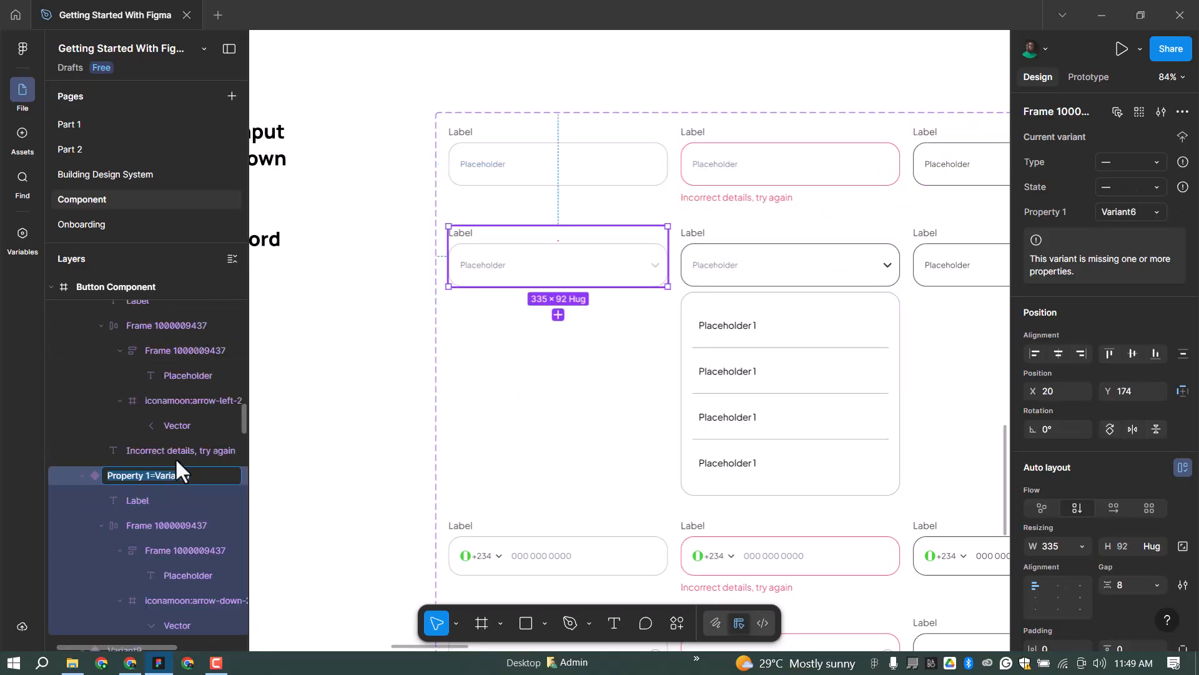
{"action": "left_click_drag", "start_coordinate": [134, 475], "coordinate": [160, 473]}
{"action": "type", "text": "Dropdown"}
{"action": "key", "text": "ctrl+a"}
{"action": "key", "text": "Return"}
{"action": "left_click", "coordinate": [759, 251]}
{"action": "double_click", "coordinate": [127, 310]}
{"action": "type", "text": "Type=Dropdown,State=Default"}
{"action": "key", "text": "BackSpace"}
{"action": "key", "text": "BackSpace"}
{"action": "key", "text": "BackSpace"}
{"action": "key", "text": "BackSpace"}
{"action": "key", "text": "BackSpace"}
{"action": "key", "text": "BackSpace"}
{"action": "key", "text": "BackSpace"}
{"action": "type", "text": "Open"}
{"action": "left_click", "coordinate": [947, 250]}
{"action": "key", "text": "BackSpace"}
{"action": "key", "text": "BackSpace"}
{"action": "key", "text": "BackSpace"}
{"action": "key", "text": "BackSpace"}
{"action": "key", "text": "BackSpace"}
{"action": "key", "text": "BackSpace"}
{"action": "key", "text": "BackSpace"}
{"action": "type", "text": "Complete"}
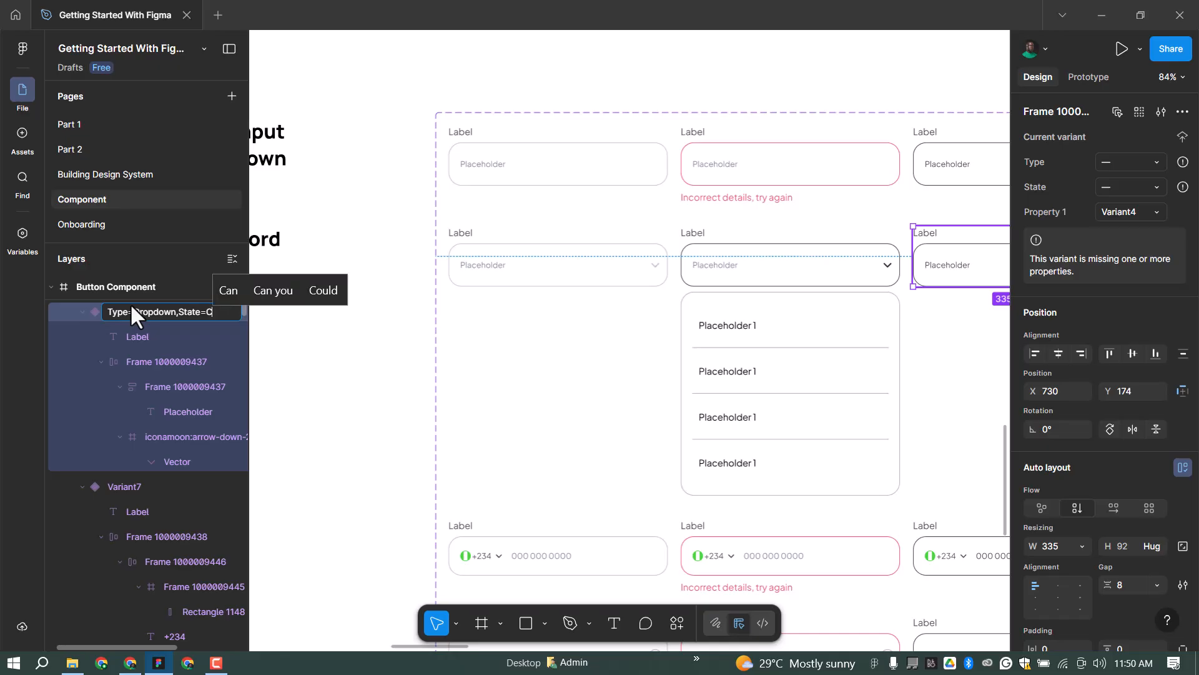
Rename the first phone variant to 'Type=Phone-Number,State=Default'.
{"action": "left_click", "coordinate": [569, 540]}
{"action": "double_click", "coordinate": [132, 470]}
{"action": "type", "text": "Type=Dropdown,State=Default"}
{"action": "left_click", "coordinate": [134, 474]}
{"action": "key", "text": "shift+Right"}
{"action": "key", "text": "shift+Right"}
{"action": "key", "text": "shift+Right"}
{"action": "key", "text": "shift+Right"}
{"action": "key", "text": "shift+Right"}
{"action": "key", "text": "shift+Right"}
{"action": "key", "text": "shift+Right"}
{"action": "key", "text": "shift+Right"}
{"action": "key", "text": "shift+Right"}
{"action": "type", "text": "Phone-Number,"}
{"action": "key", "text": "ctrl+a"}
{"action": "key", "text": "ctrl+c"}
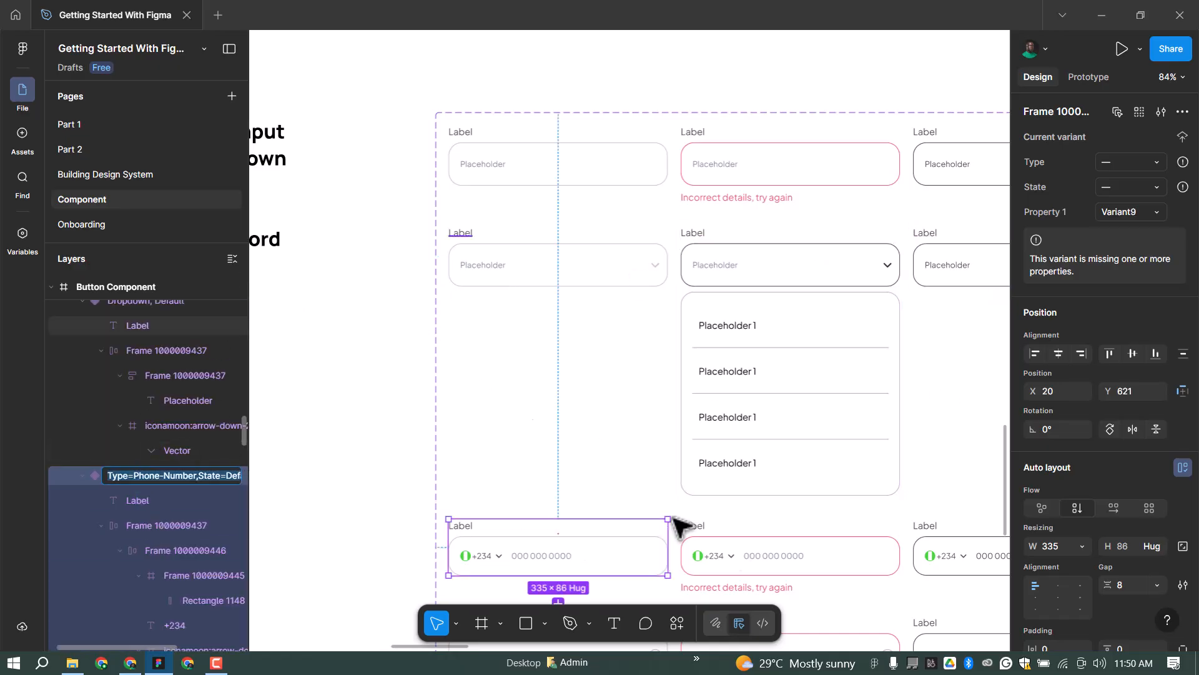
Name the other two Phone-Number variants with the Error and Complete states.
{"action": "left_click", "coordinate": [730, 542]}
{"action": "double_click", "coordinate": [138, 311]}
{"action": "key", "text": "ctrl+v"}
{"action": "key", "text": "BackSpace"}
{"action": "key", "text": "BackSpace"}
{"action": "key", "text": "BackSpace"}
{"action": "key", "text": "BackSpace"}
{"action": "key", "text": "BackSpace"}
{"action": "key", "text": "BackSpace"}
{"action": "key", "text": "BackSpace"}
{"action": "type", "text": "Error"}
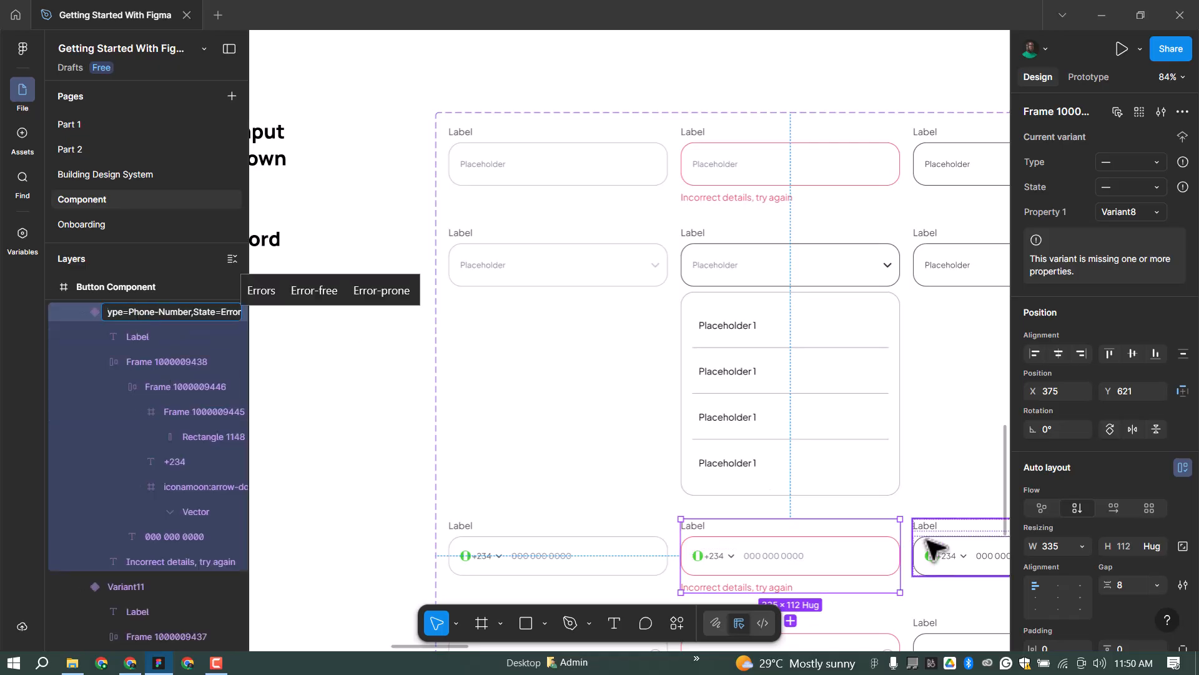
{"action": "left_click", "coordinate": [922, 537]}
{"action": "double_click", "coordinate": [151, 309]}
{"action": "key", "text": "ctrl+v"}
{"action": "key", "text": "BackSpace"}
{"action": "key", "text": "BackSpace"}
{"action": "key", "text": "BackSpace"}
{"action": "key", "text": "BackSpace"}
{"action": "key", "text": "BackSpace"}
{"action": "key", "text": "BackSpace"}
{"action": "key", "text": "BackSpace"}
{"action": "type", "text": "Complete"}
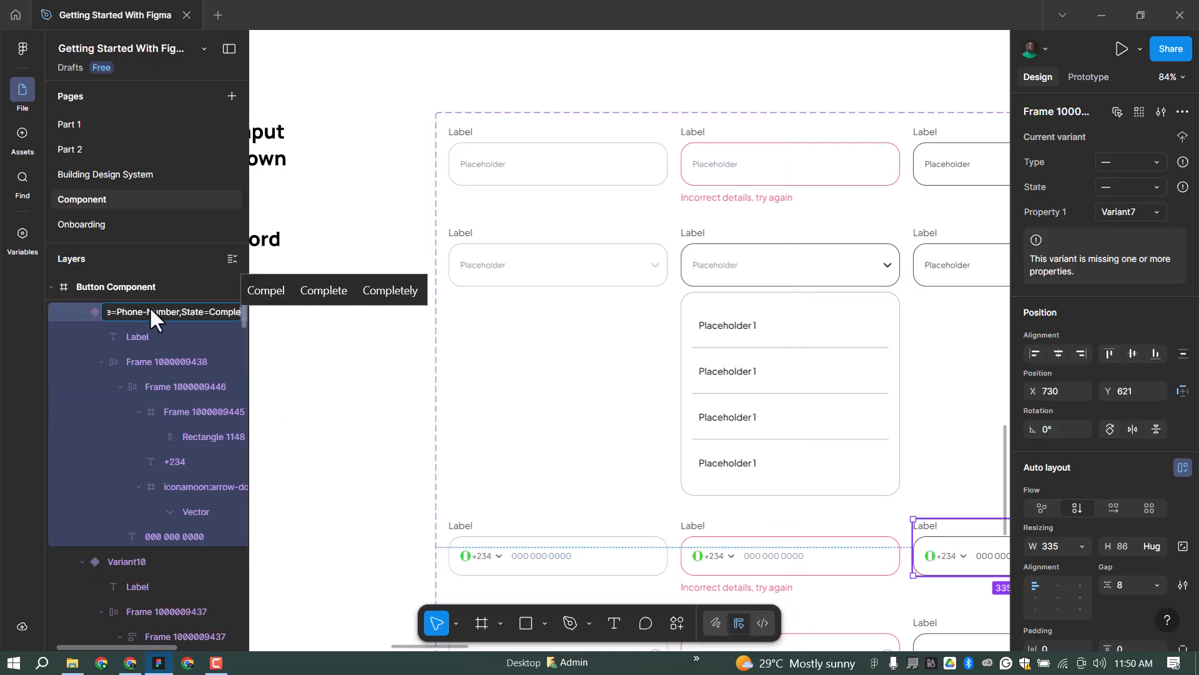
{"action": "left_click", "coordinate": [462, 413]}
Rename the default password variant to 'Type=Password,State=Default'.
{"action": "scroll", "coordinate": [557, 249], "scroll_direction": "down", "scroll_amount": 3}
{"action": "scroll", "coordinate": [558, 251], "scroll_direction": "down", "scroll_amount": 2}
{"action": "left_click", "coordinate": [578, 423]}
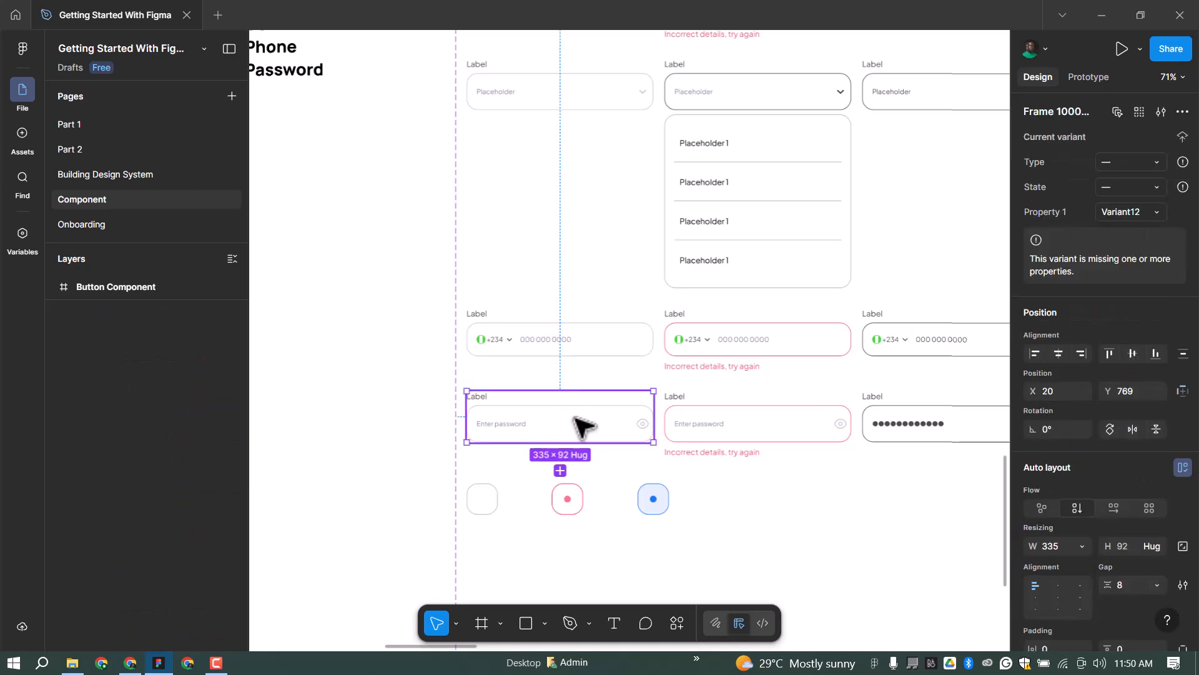
{"action": "double_click", "coordinate": [131, 475]}
{"action": "key", "text": "ctrl+v"}
{"action": "key", "text": "shift+Right"}
{"action": "key", "text": "shift+Right"}
{"action": "key", "text": "shift+Right"}
{"action": "key", "text": "shift+Right"}
{"action": "key", "text": "shift+Right"}
{"action": "key", "text": "shift+Right"}
{"action": "key", "text": "shift+Right"}
{"action": "key", "text": "shift+Right"}
{"action": "key", "text": "shift+Right"}
{"action": "key", "text": "shift+Right"}
{"action": "key", "text": "shift+Right"}
{"action": "key", "text": "shift+Right"}
{"action": "key", "text": "shift+Right"}
{"action": "key", "text": "shift+Right"}
{"action": "key", "text": "shift+Left"}
{"action": "key", "text": "shift+Left"}
{"action": "key", "text": "shift+Left"}
{"action": "type", "text": "PASS"}
{"action": "key", "text": "BackSpace"}
{"action": "key", "text": "BackSpace"}
{"action": "key", "text": "BackSpace"}
{"action": "type", "text": "assword"}
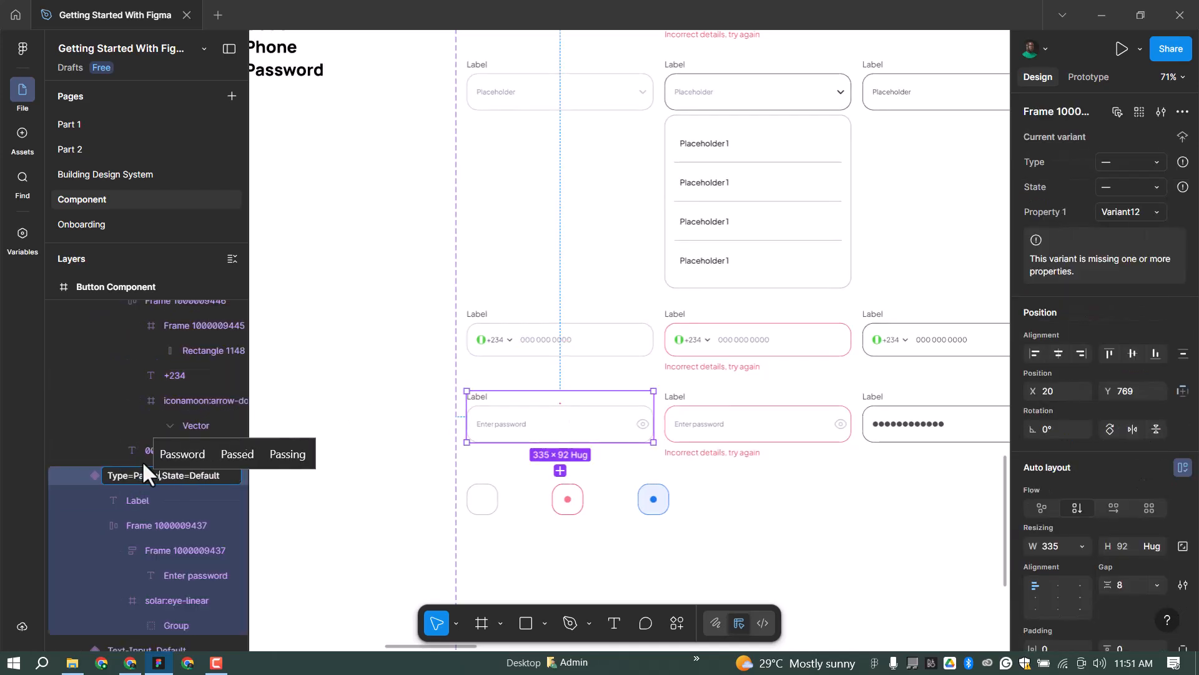
{"action": "key", "text": "ctrl+a"}
Name the remaining password variants 'Type=Password,State=Error' and 'Type=Password,State=Complete'.
{"action": "left_click", "coordinate": [718, 425]}
{"action": "double_click", "coordinate": [164, 311]}
{"action": "key", "text": "ctrl+v"}
{"action": "key", "text": "BackSpace"}
{"action": "key", "text": "BackSpace"}
{"action": "key", "text": "BackSpace"}
{"action": "key", "text": "BackSpace"}
{"action": "key", "text": "BackSpace"}
{"action": "key", "text": "BackSpace"}
{"action": "key", "text": "BackSpace"}
{"action": "type", "text": "Error"}
{"action": "key", "text": "Tab"}
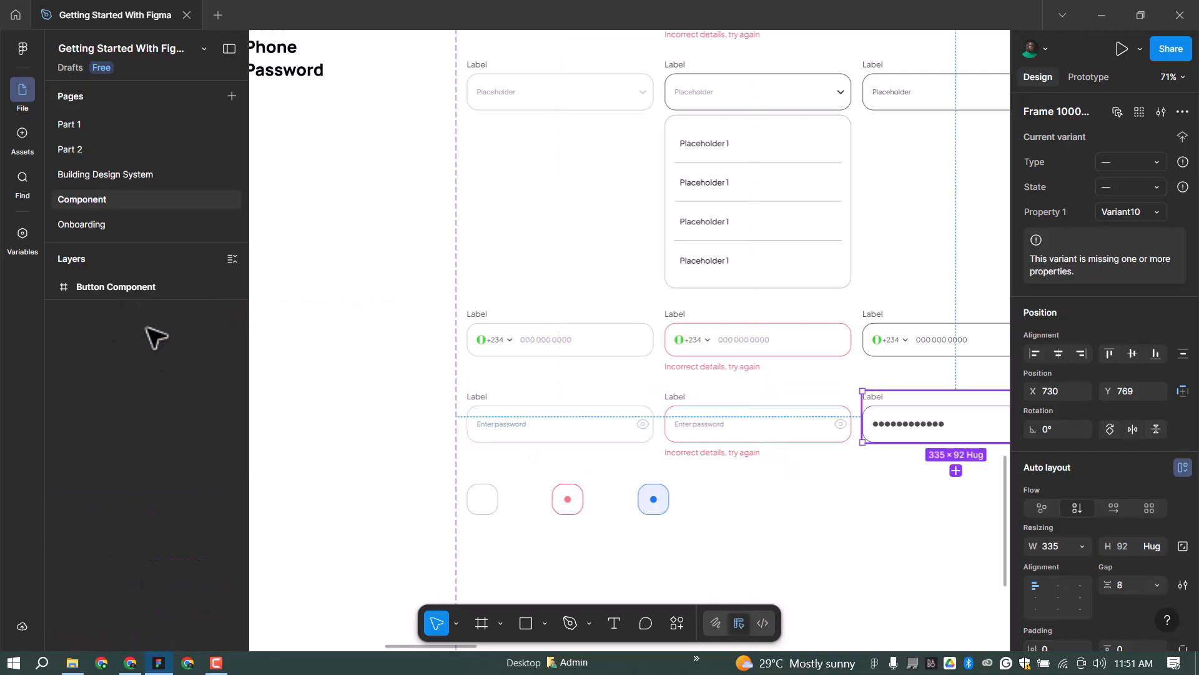
{"action": "key", "text": "ctrl+v"}
{"action": "key", "text": "BackSpace"}
{"action": "key", "text": "BackSpace"}
{"action": "key", "text": "BackSpace"}
{"action": "key", "text": "BackSpace"}
{"action": "key", "text": "BackSpace"}
{"action": "key", "text": "BackSpace"}
{"action": "key", "text": "BackSpace"}
{"action": "type", "text": "Complete"}
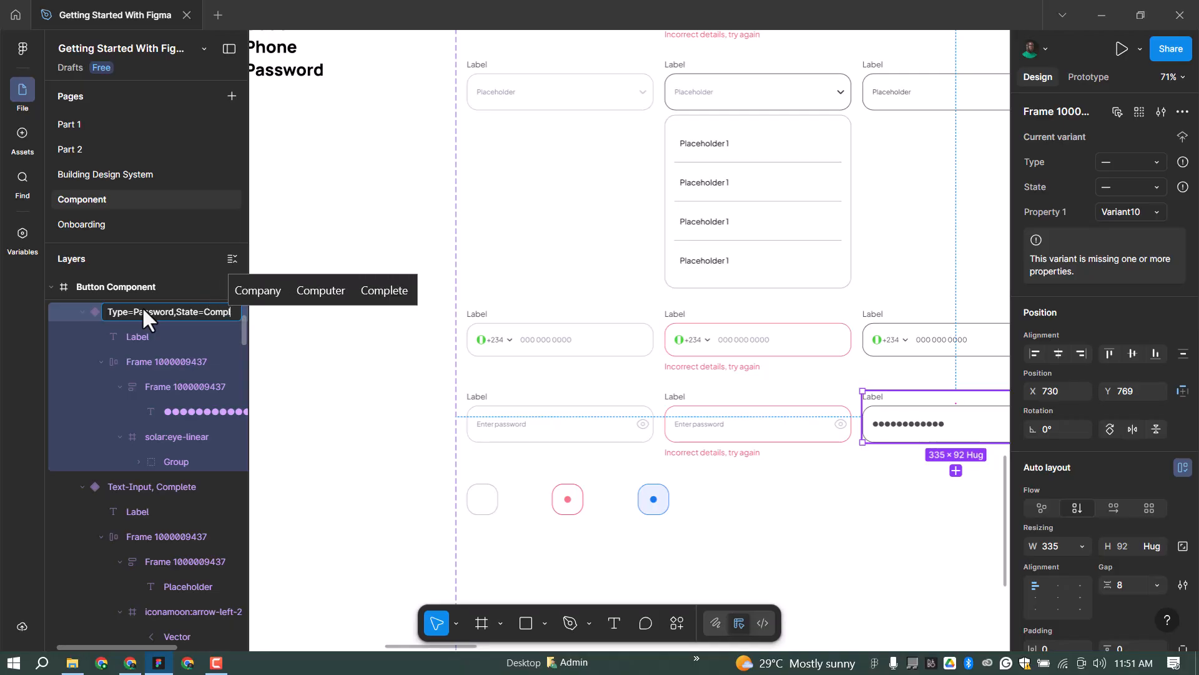
{"action": "left_click", "coordinate": [490, 491]}
Select the white, red-bordered and third square frames and drag them left, outside the component set.
{"action": "scroll", "coordinate": [157, 471], "scroll_direction": "up", "scroll_amount": 1}
{"action": "left_click", "coordinate": [181, 418]}
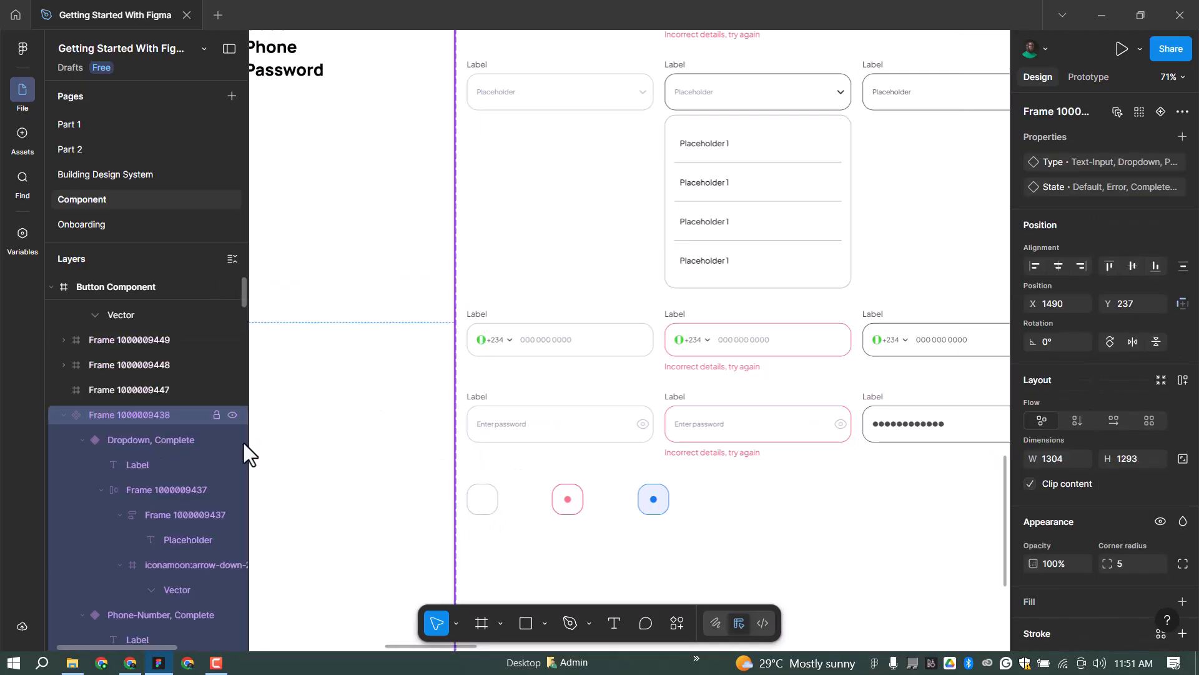
{"action": "left_click", "coordinate": [570, 503]}
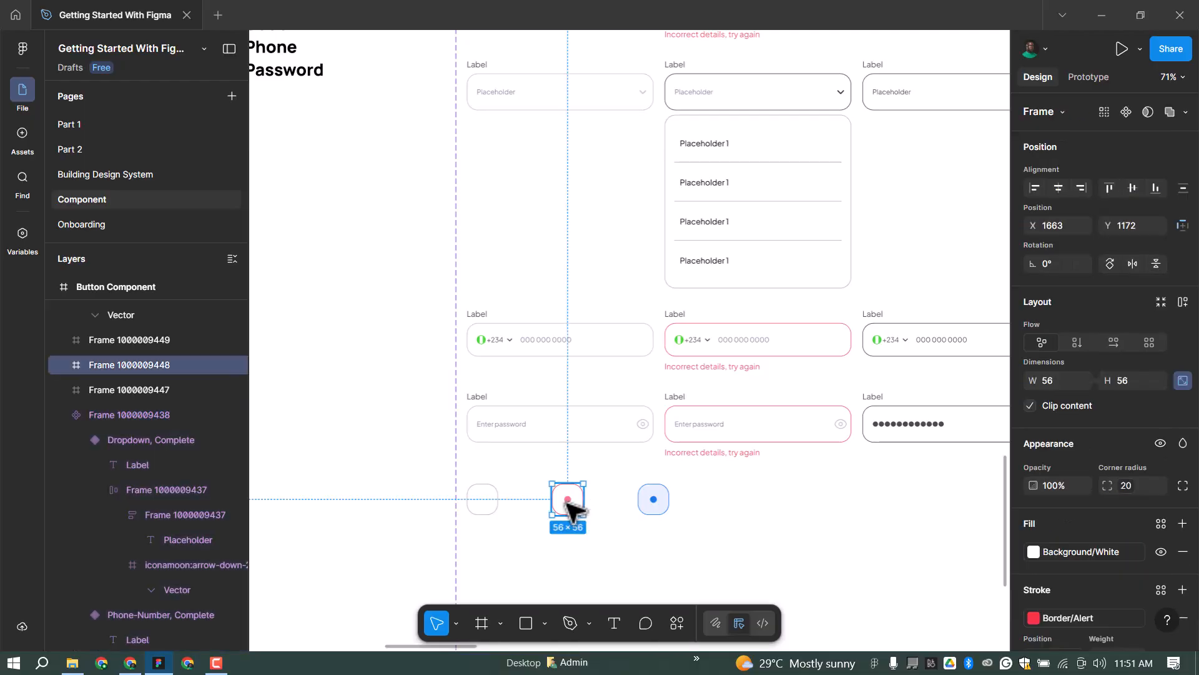
{"action": "left_click", "coordinate": [486, 502]}
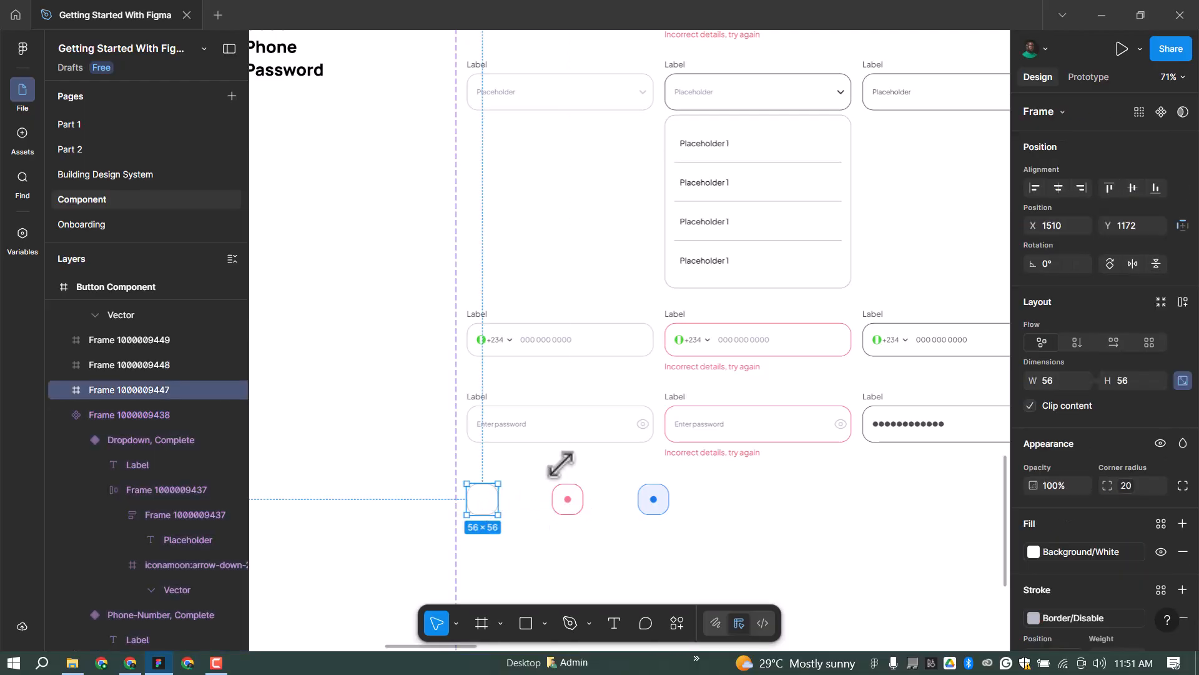
{"action": "left_click", "coordinate": [654, 500], "text": "shift"}
{"action": "left_click_drag", "start_coordinate": [377, 466], "coordinate": [373, 475]}
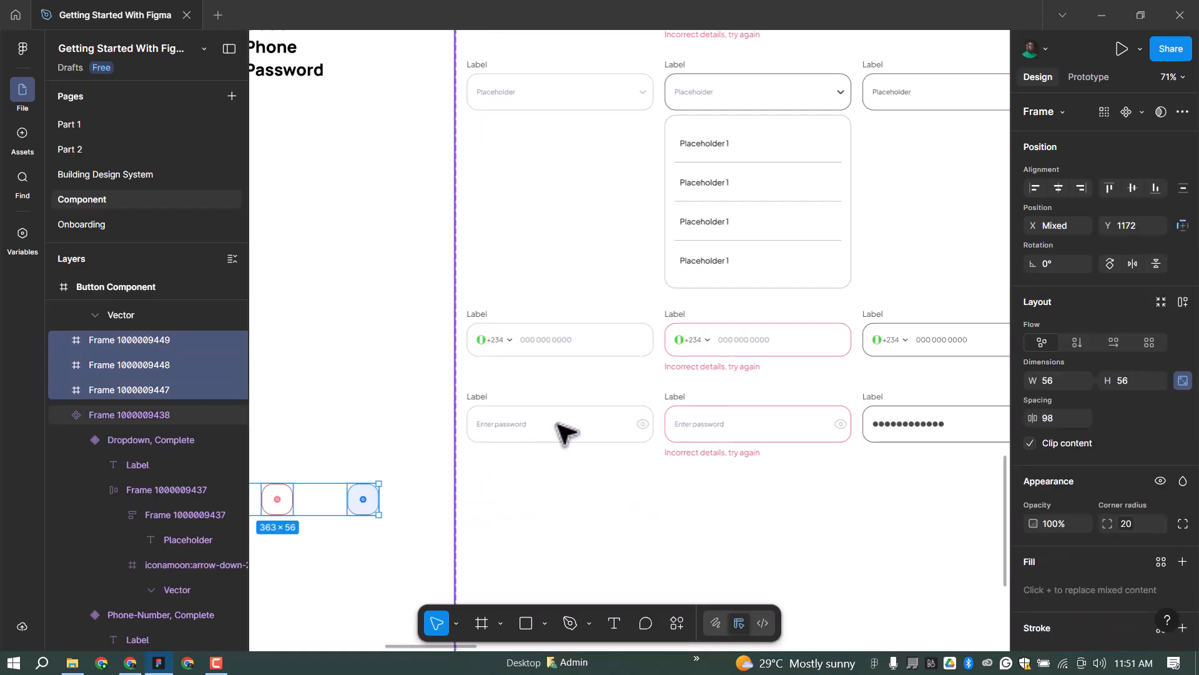
{"action": "left_click", "coordinate": [668, 430], "text": "ctrl"}
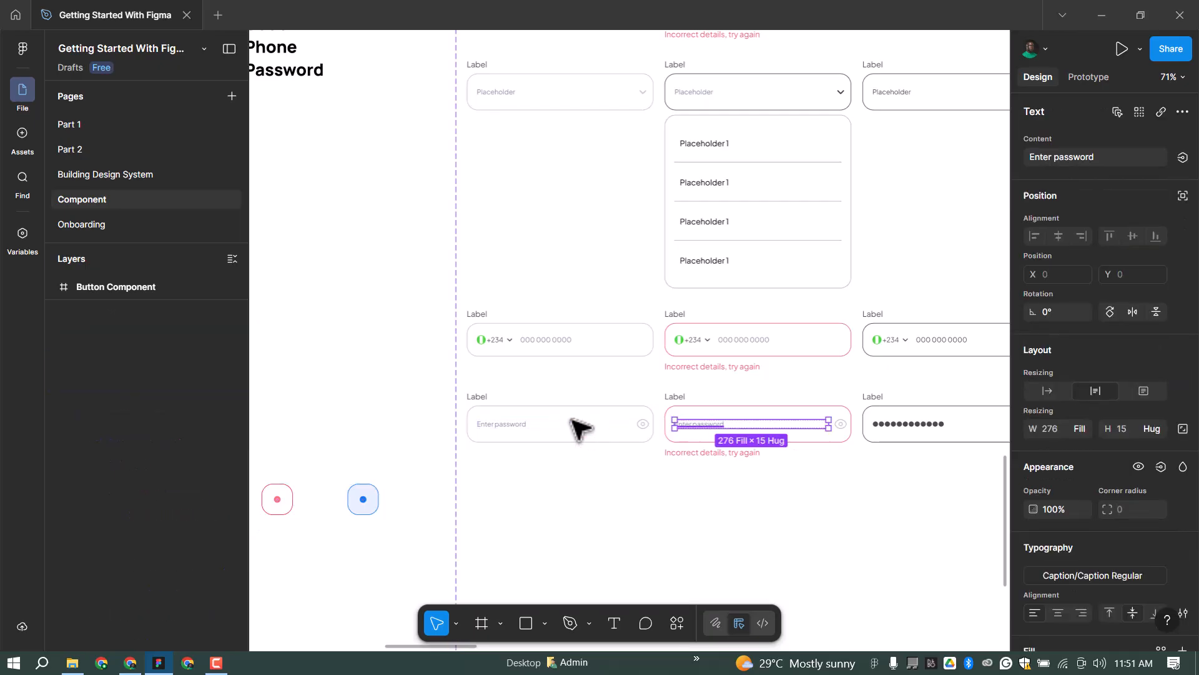
{"action": "left_click", "coordinate": [577, 424]}
Duplicate the default password variant below it, left-align it, and delete its label, placeholder and eye icon.
{"action": "key", "text": "ctrl+d"}
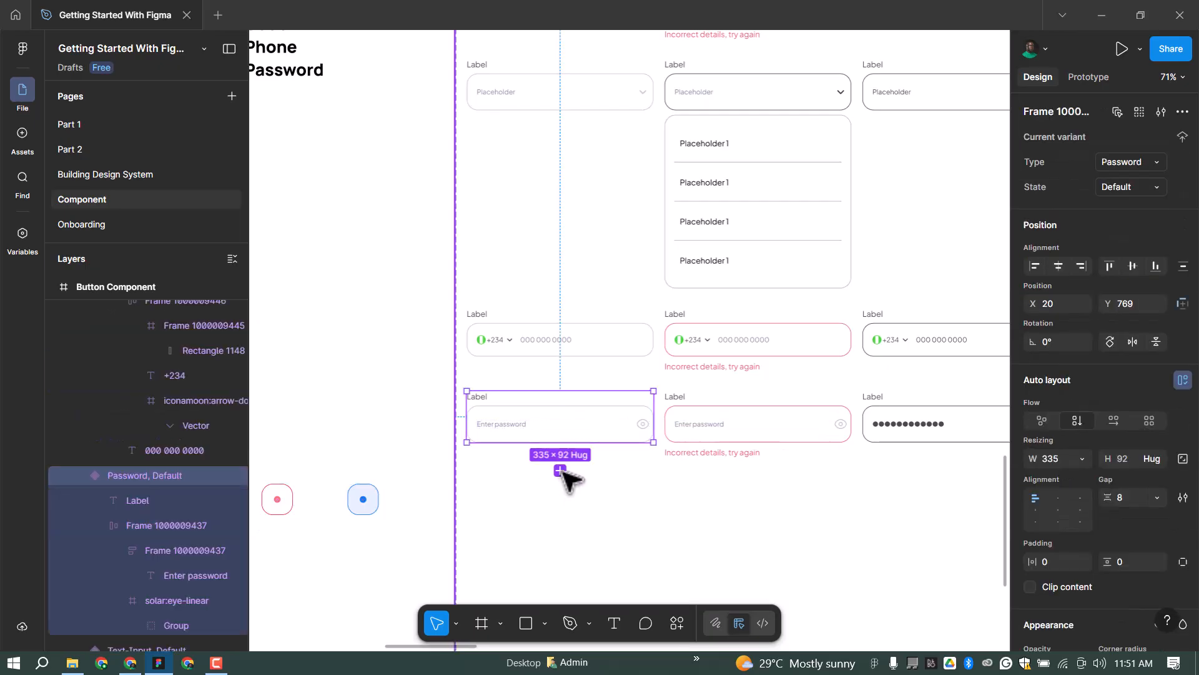
{"action": "left_click_drag", "start_coordinate": [581, 444], "coordinate": [582, 507]}
{"action": "left_click", "coordinate": [575, 437], "text": "shift"}
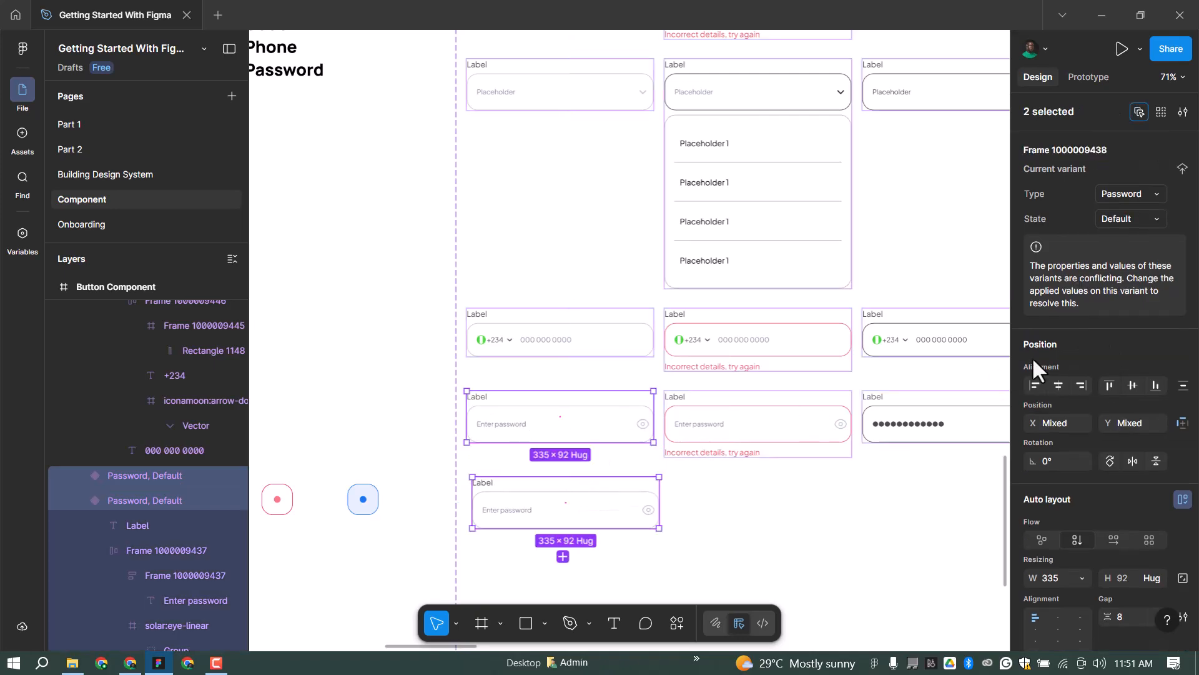
{"action": "left_click", "coordinate": [1034, 386]}
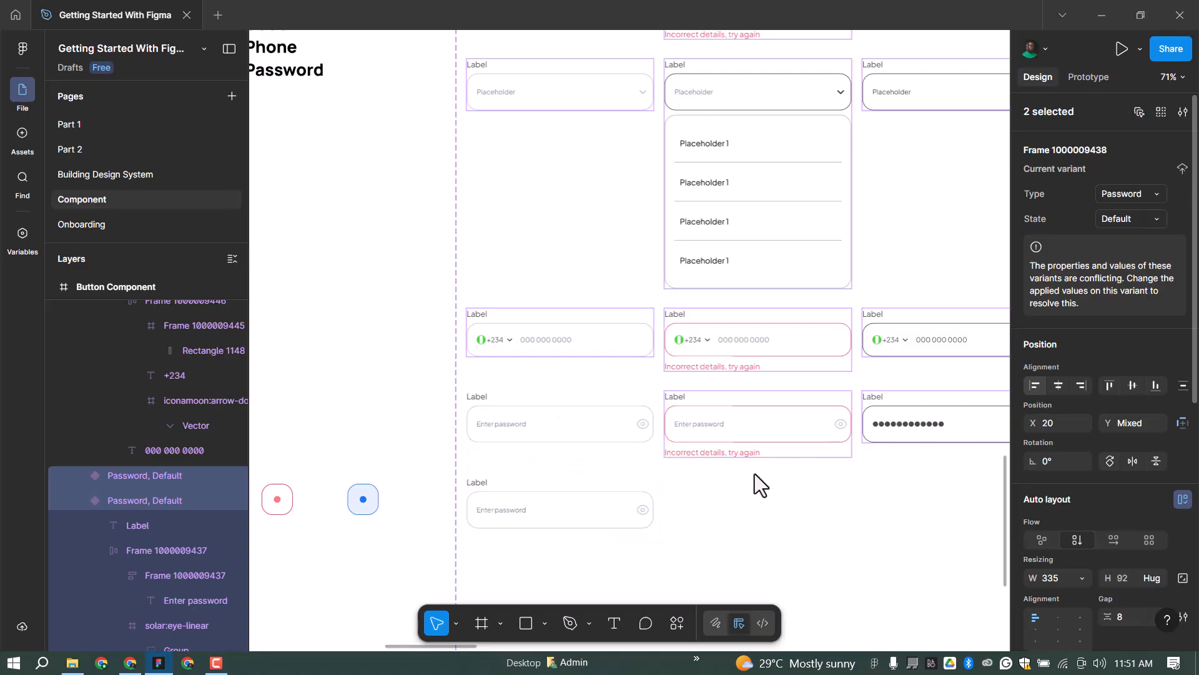
{"action": "left_click", "coordinate": [501, 484]}
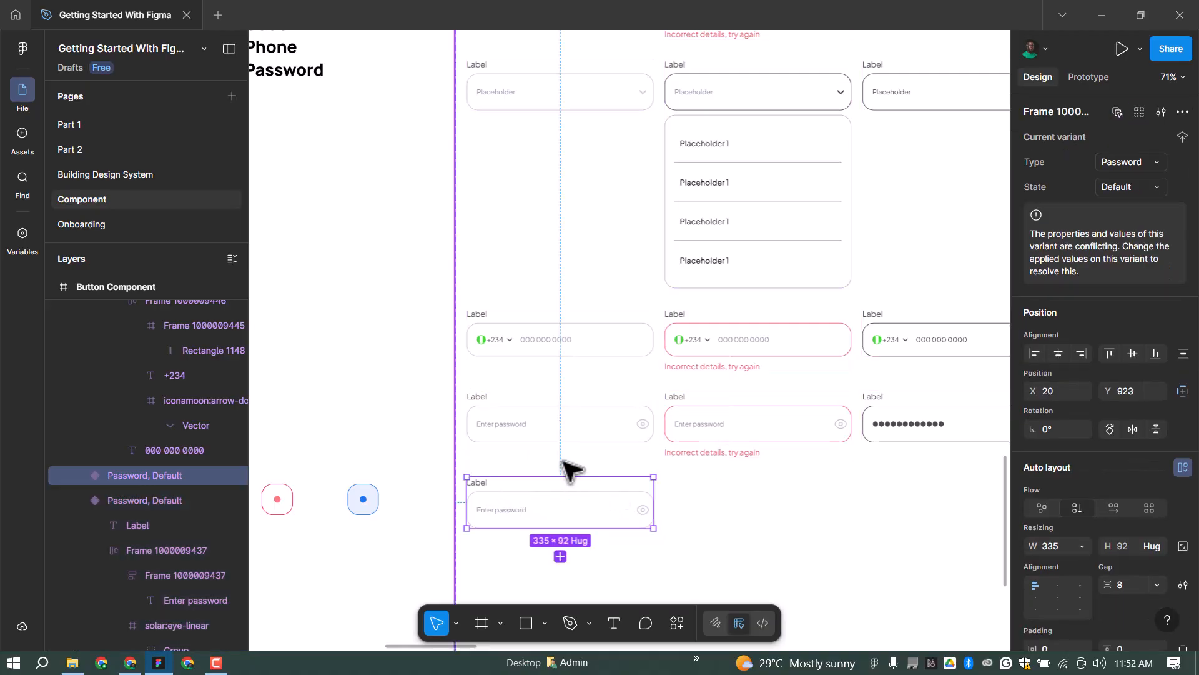
{"action": "left_click", "coordinate": [498, 483]}
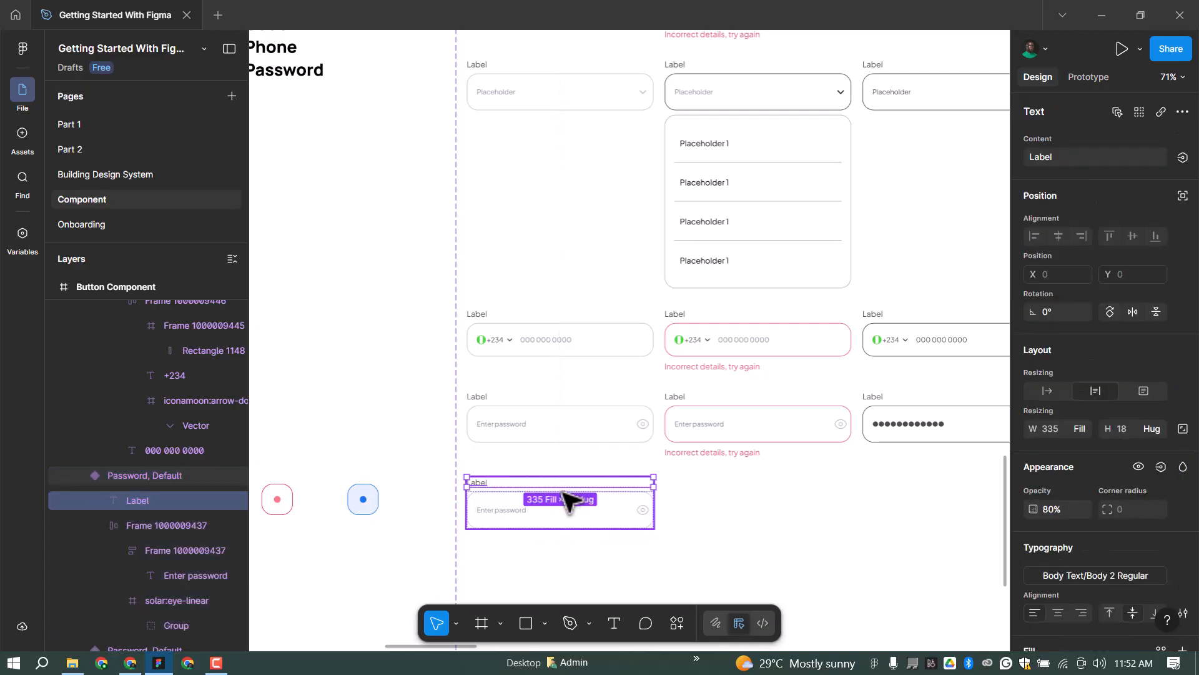
{"action": "key", "text": "Delete"}
{"action": "left_click", "coordinate": [587, 493], "text": "ctrl"}
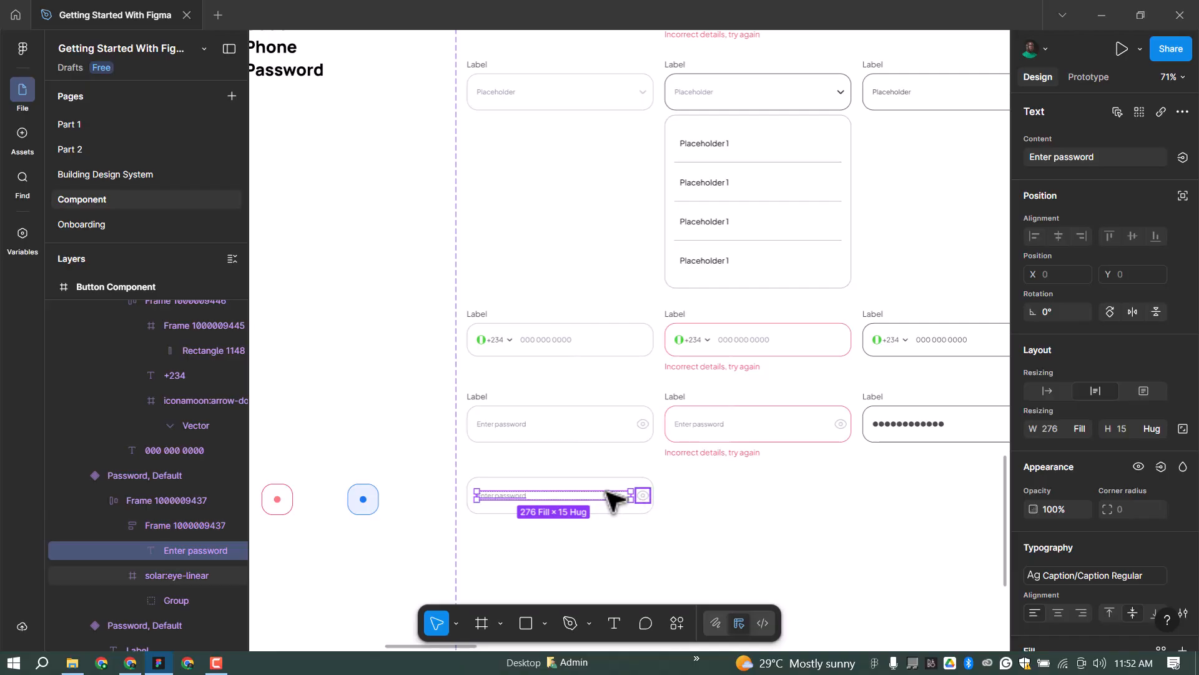
{"action": "left_click", "coordinate": [609, 493]}
{"action": "left_click", "coordinate": [558, 500]}
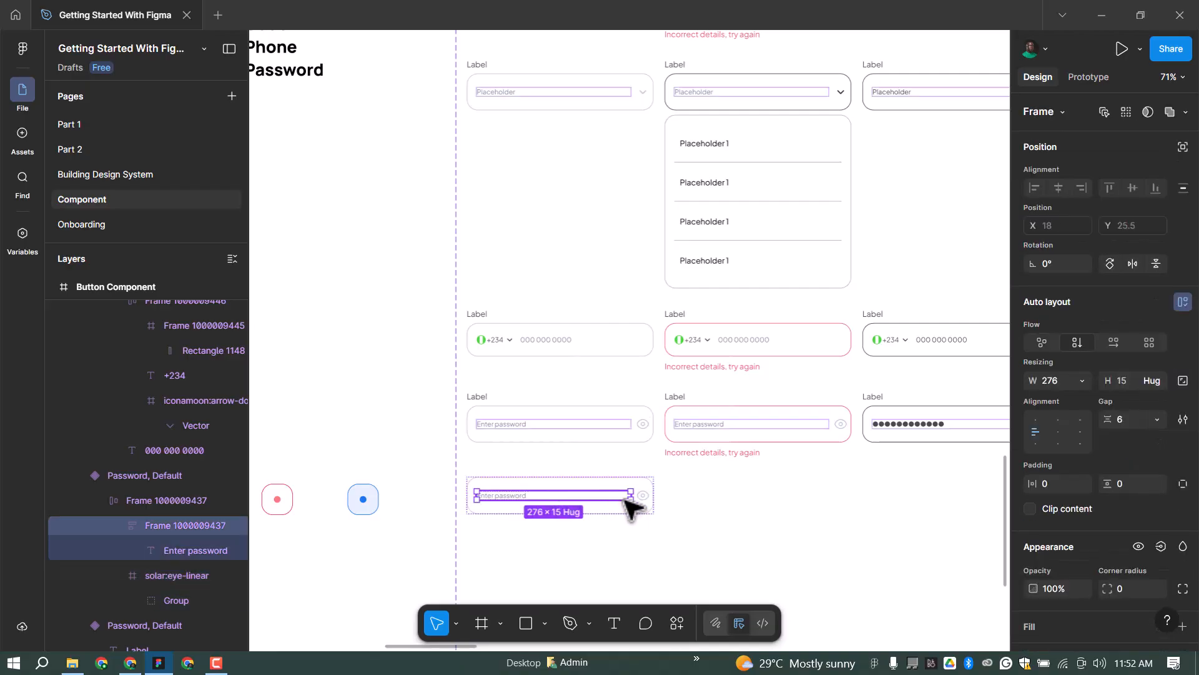
{"action": "left_click", "coordinate": [645, 492], "text": "shift"}
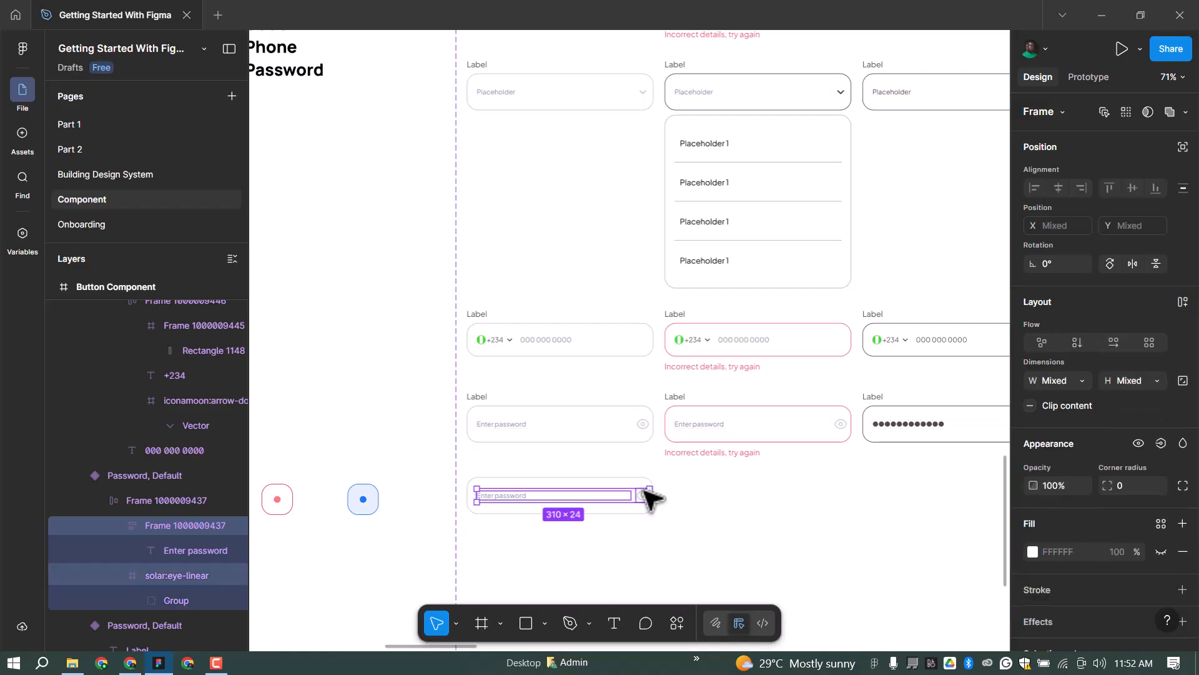
{"action": "key", "text": "Delete"}
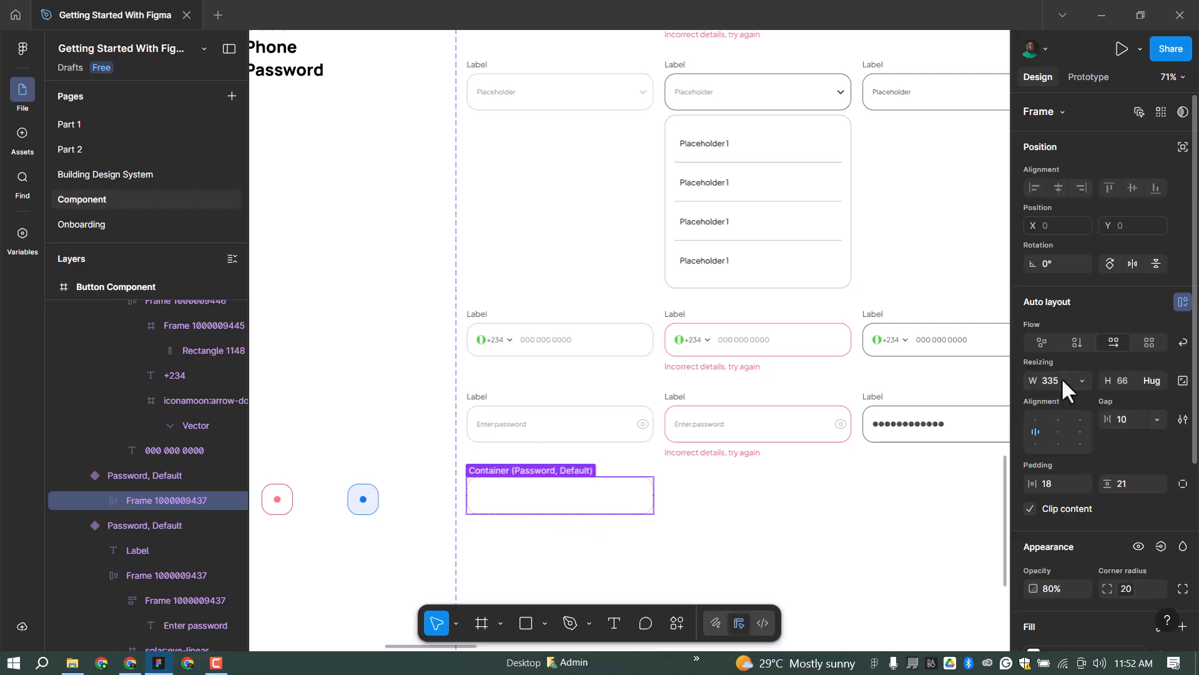
Resize the emptied copy to 66 wide and place a duplicate of the square to its right.
{"action": "left_click", "coordinate": [1080, 373]}
{"action": "key", "text": "Return"}
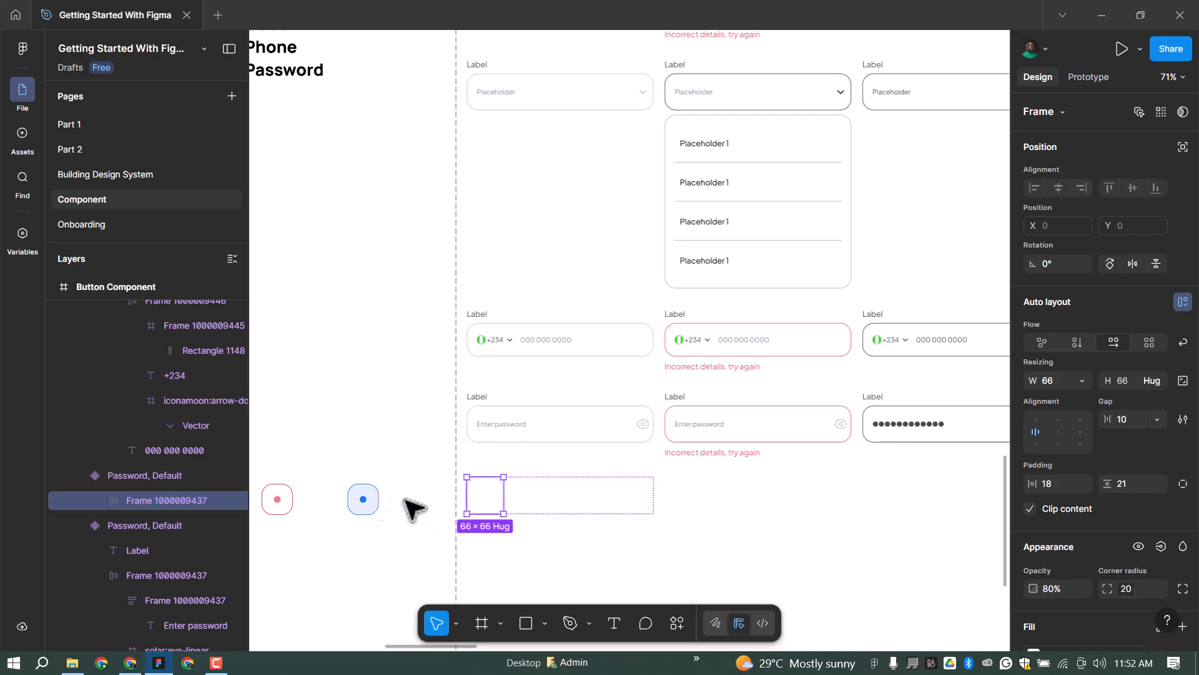
{"action": "left_click", "coordinate": [567, 488]}
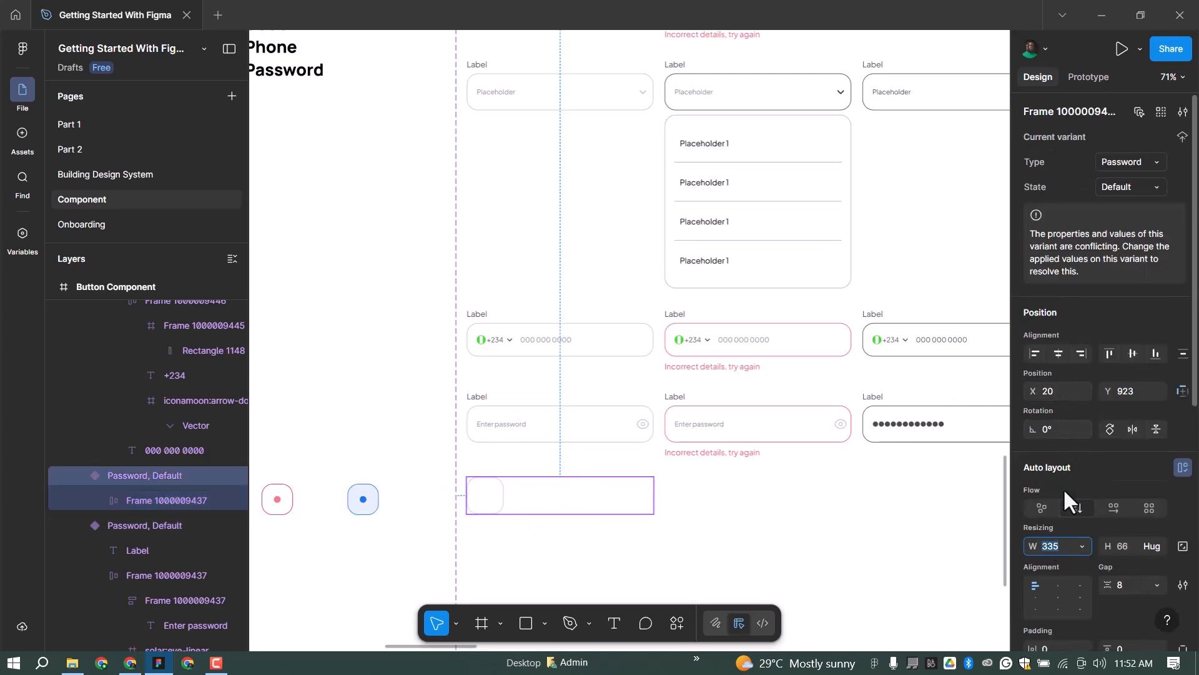
{"action": "type", "text": "66"}
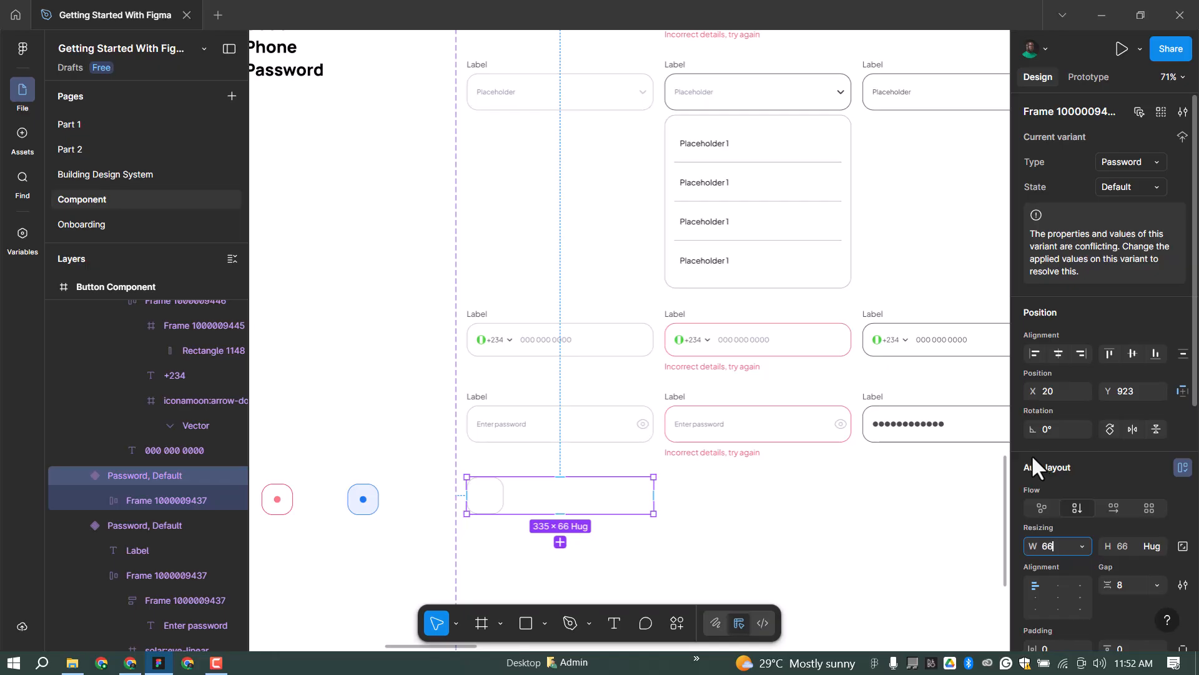
{"action": "key", "text": "Return"}
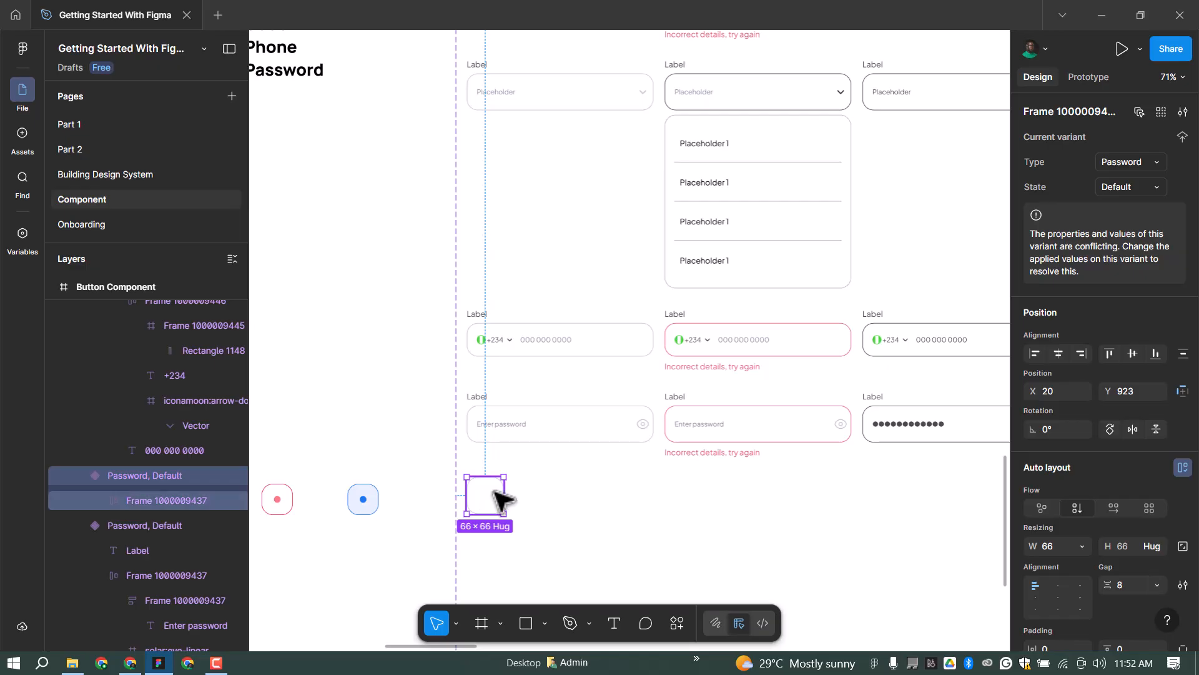
{"action": "left_click_drag", "start_coordinate": [498, 498], "coordinate": [572, 491]}
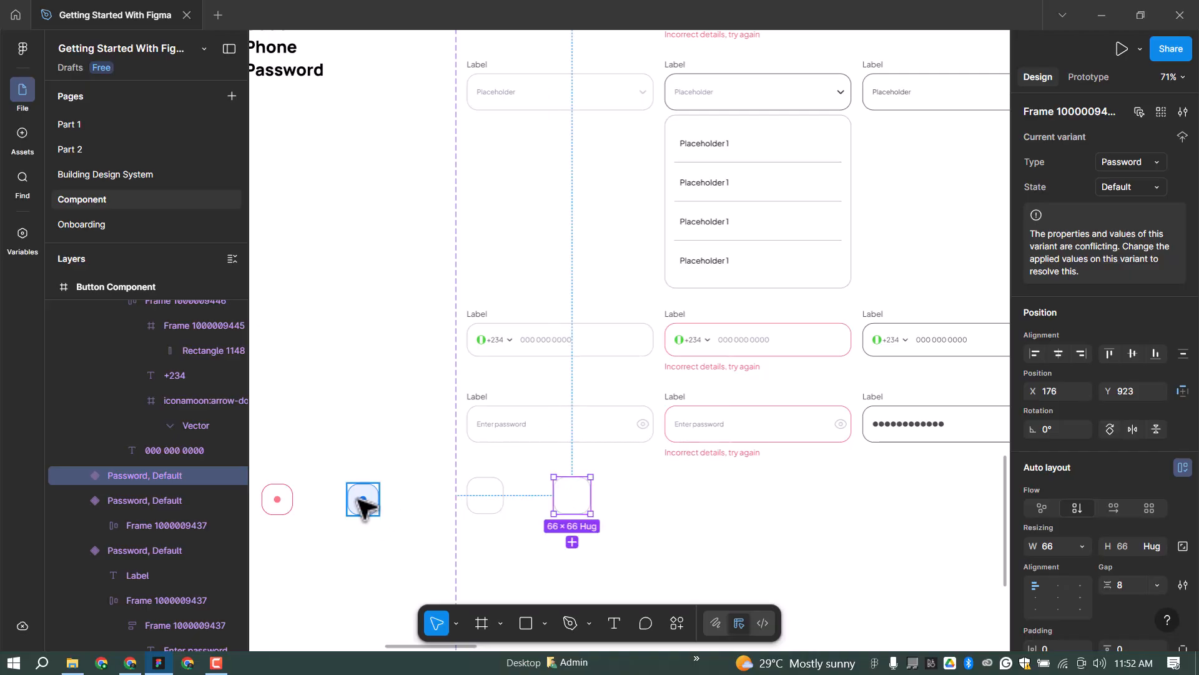
Paste the red dot into the second box's inner frame and set that frame's height to 66.
{"action": "key", "text": "ctrl+v"}
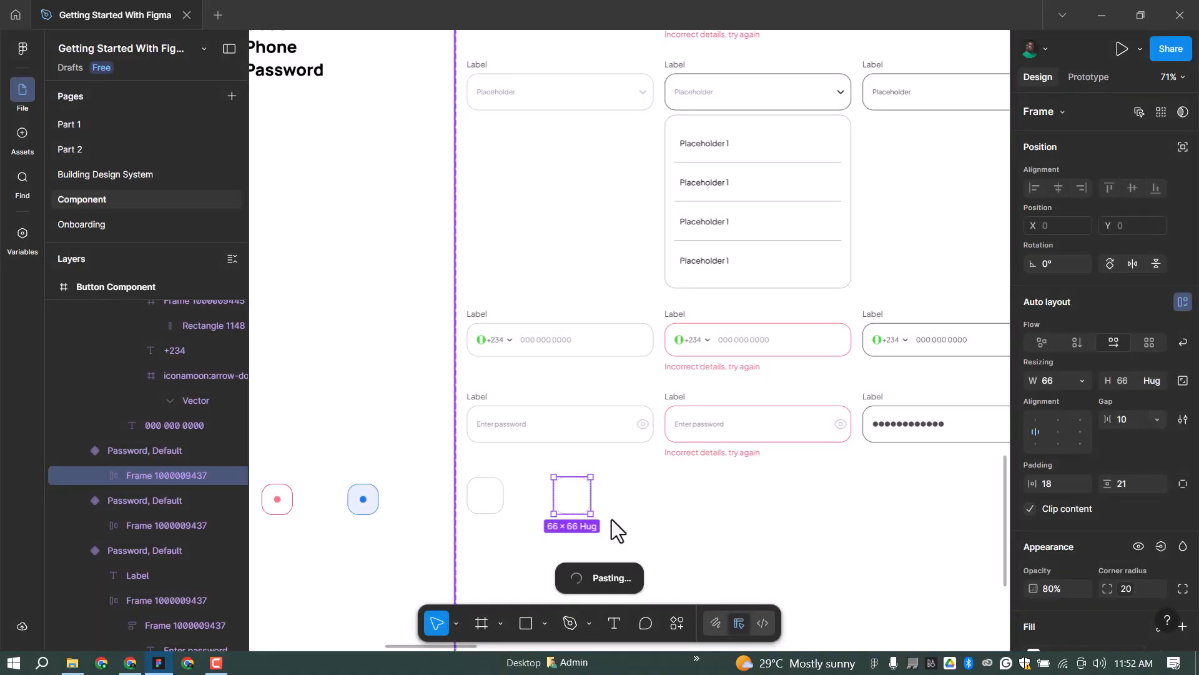
{"action": "left_click", "coordinate": [335, 518]}
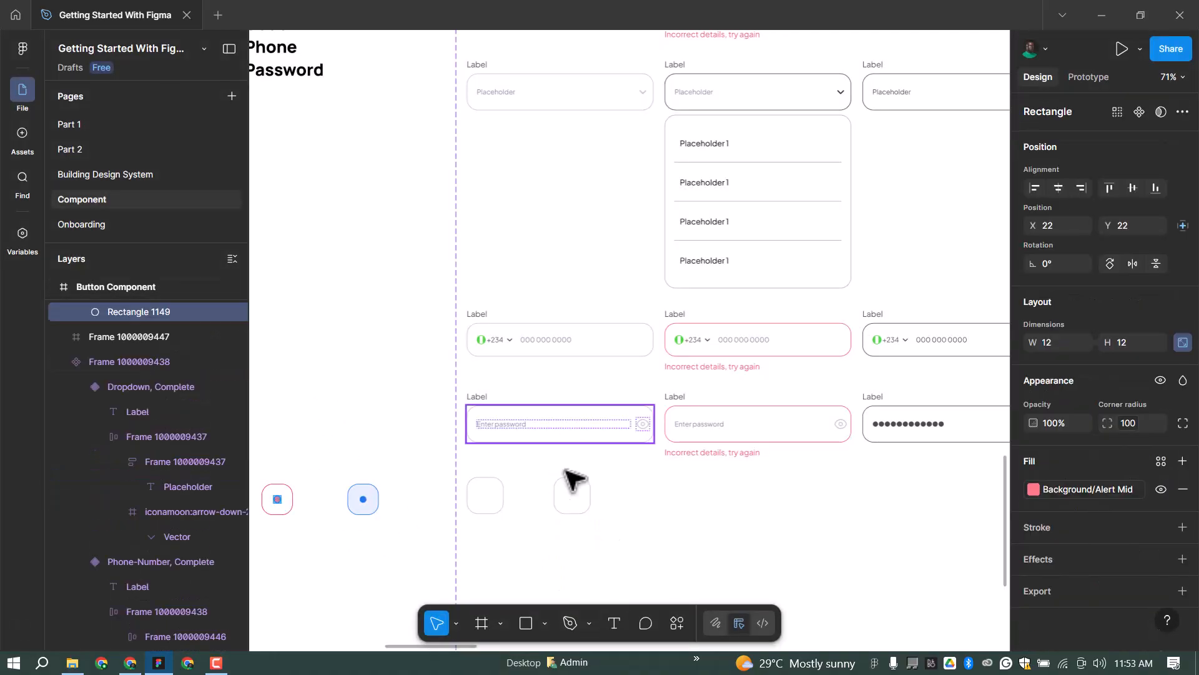
{"action": "left_click", "coordinate": [488, 500]}
{"action": "left_click", "coordinate": [575, 487]}
{"action": "key", "text": "ctrl+v"}
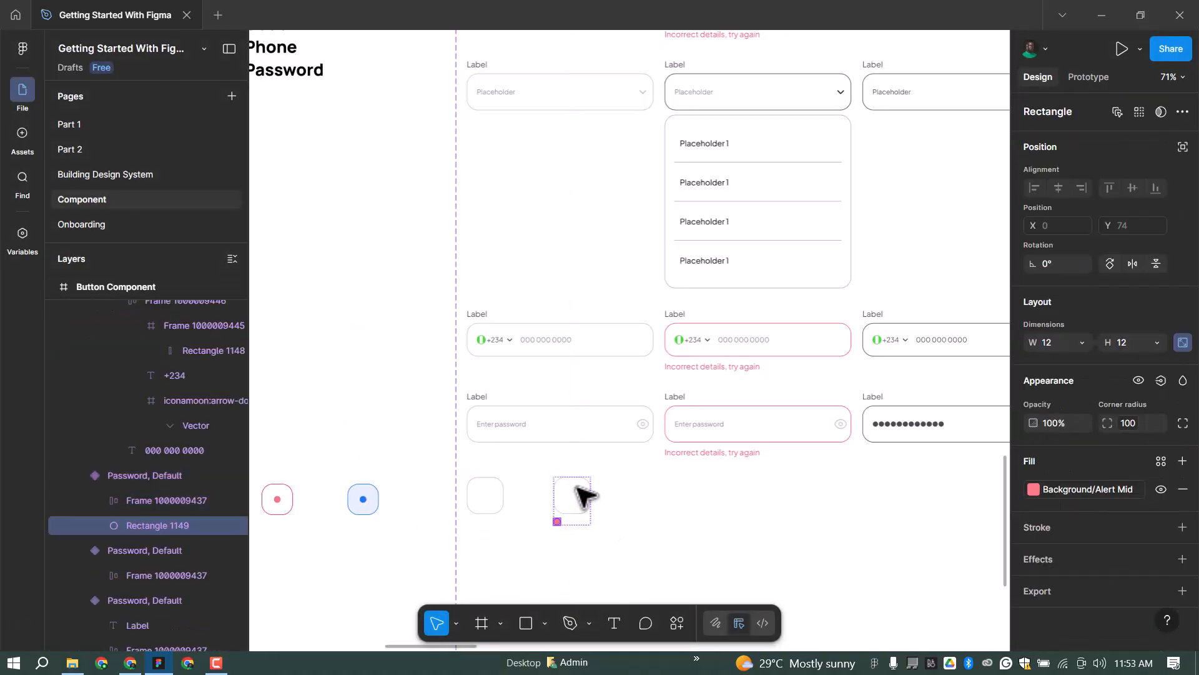
{"action": "key", "text": "Delete"}
{"action": "left_click", "coordinate": [145, 476]}
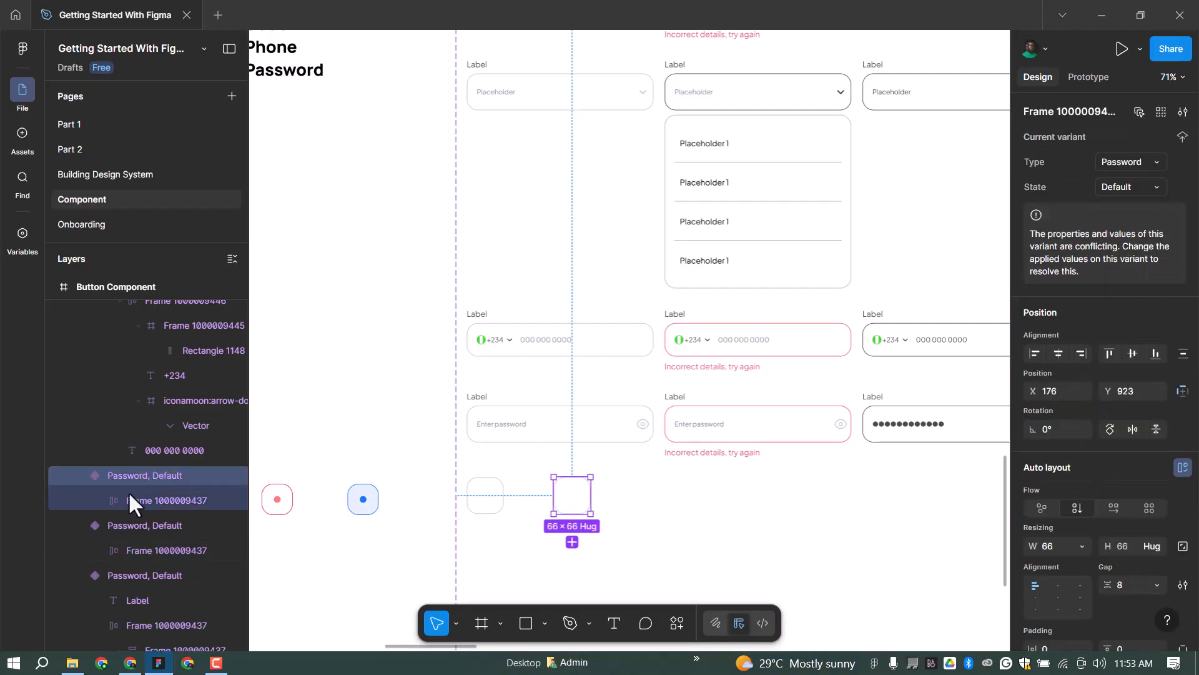
{"action": "left_click", "coordinate": [108, 501]}
{"action": "key", "text": "ctrl+v"}
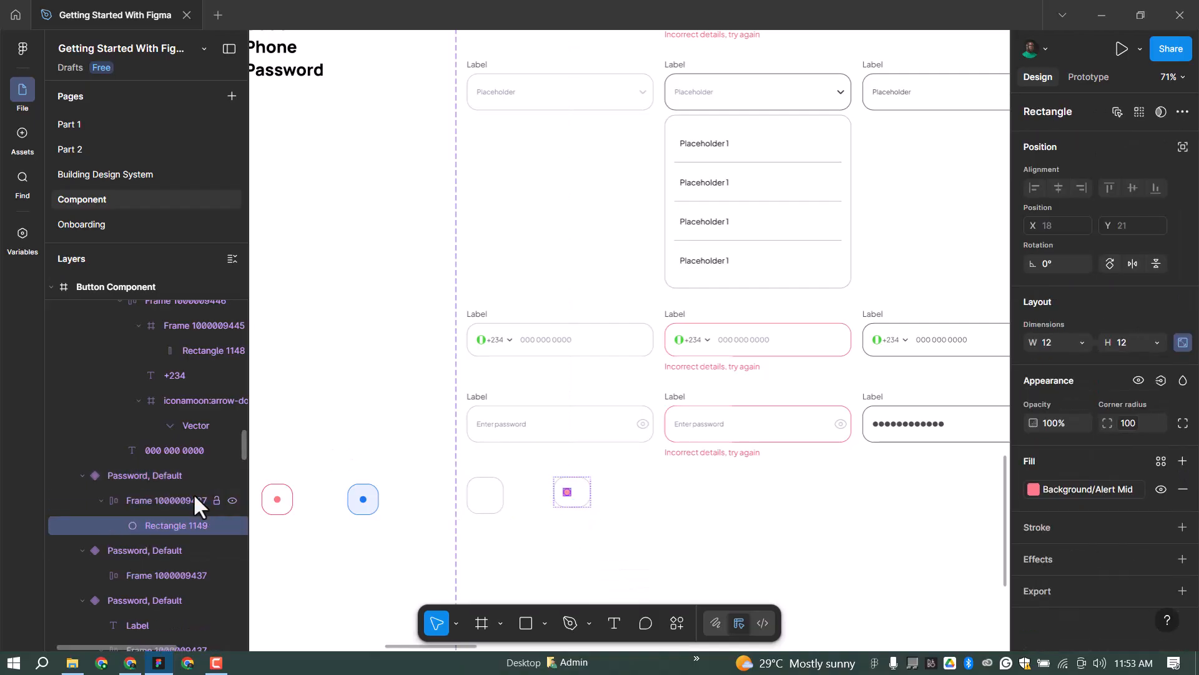
{"action": "left_click", "coordinate": [587, 496]}
{"action": "left_click", "coordinate": [156, 501]}
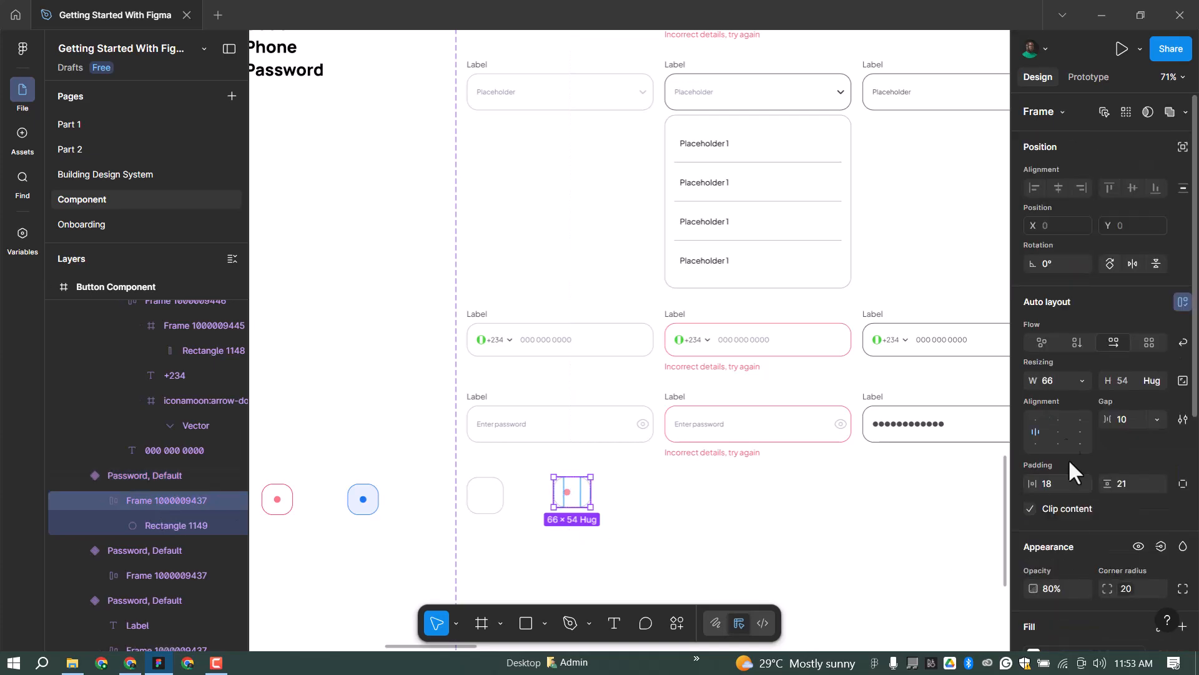
{"action": "left_click", "coordinate": [1136, 381]}
{"action": "type", "text": "66"}
{"action": "key", "text": "Return"}
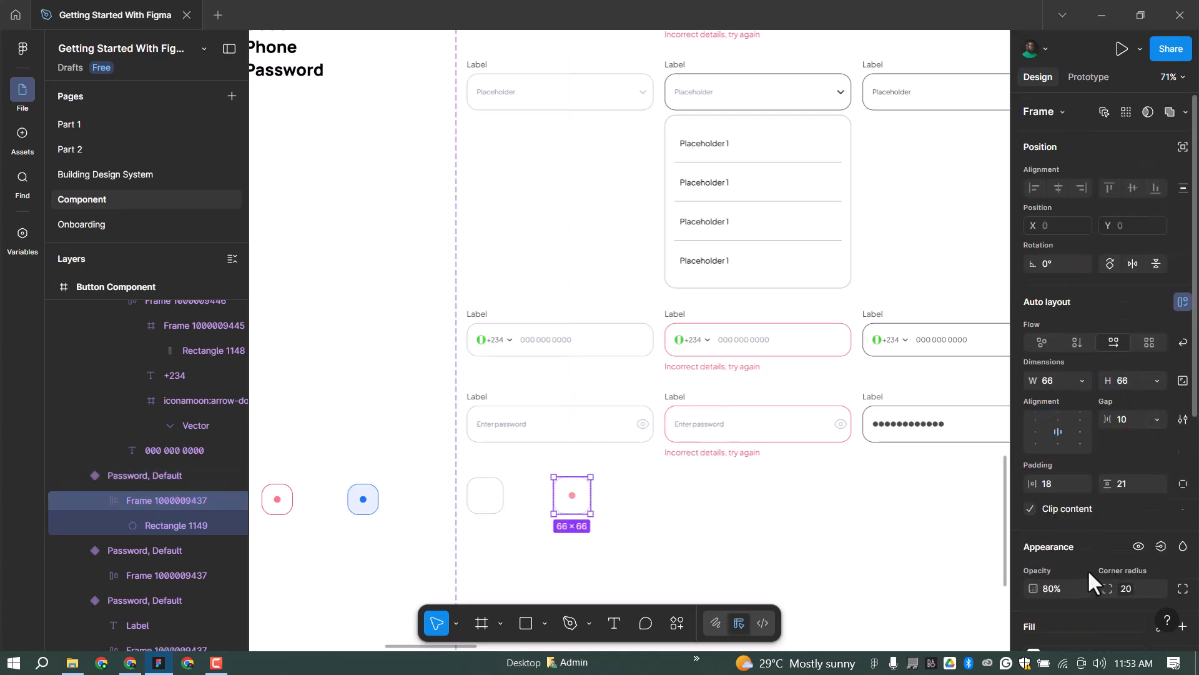
Give the red-dot box a Border/Alert stroke and 100% opacity.
{"action": "scroll", "coordinate": [1085, 569], "scroll_direction": "down", "scroll_amount": 3}
{"action": "left_click", "coordinate": [1074, 565]}
{"action": "left_click", "coordinate": [906, 531]}
{"action": "left_click", "coordinate": [1070, 431]}
{"action": "type", "text": "100"}
{"action": "key", "text": "Return"}
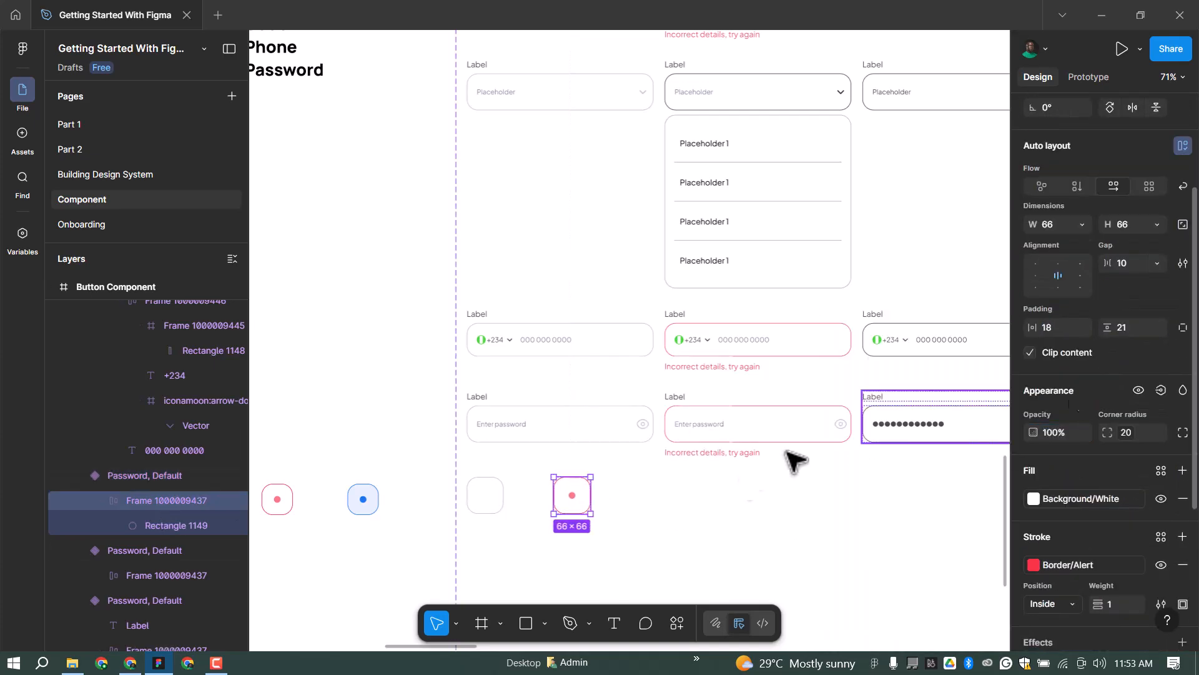
{"action": "key", "text": "ctrl+d"}
{"action": "key", "text": "ctrl+z"}
Copy the red-dot box to the right and recolour it with a Primary border, blue dot and soft blue fill.
{"action": "left_click_drag", "start_coordinate": [486, 504], "coordinate": [680, 501]}
{"action": "left_click_drag", "start_coordinate": [572, 500], "coordinate": [691, 492]}
{"action": "left_click", "coordinate": [631, 496]}
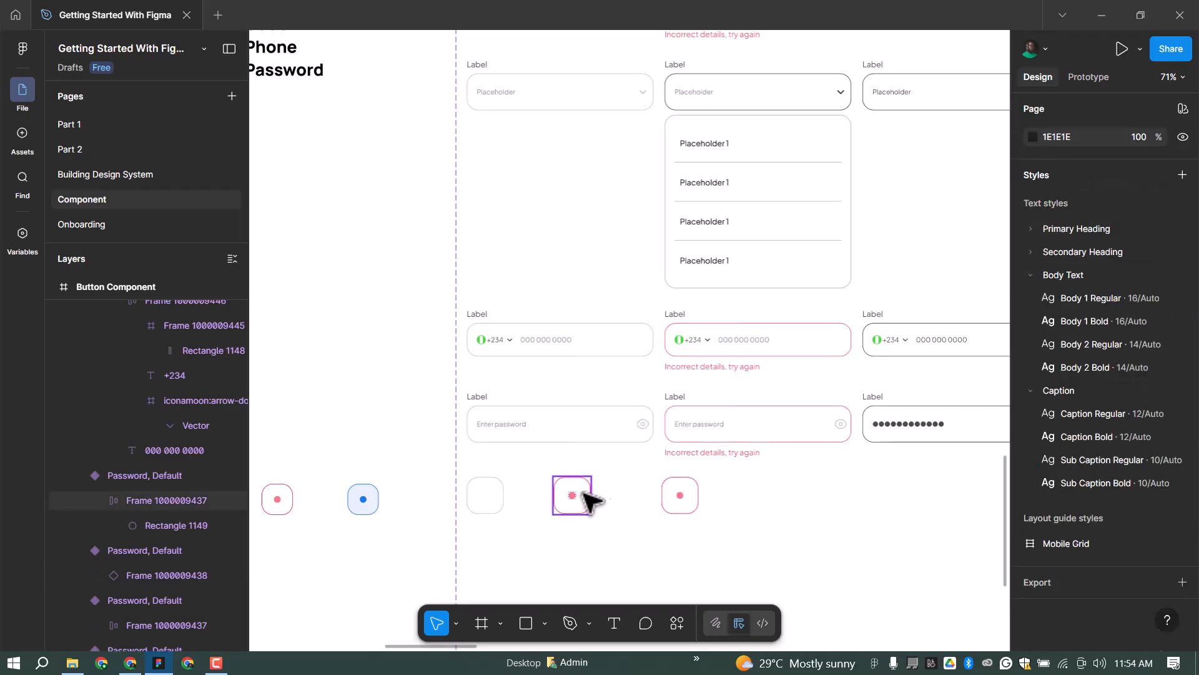
{"action": "left_click", "coordinate": [690, 491]}
{"action": "scroll", "coordinate": [1082, 563], "scroll_direction": "down", "scroll_amount": 5}
{"action": "left_click", "coordinate": [1083, 602]}
{"action": "left_click", "coordinate": [881, 444]}
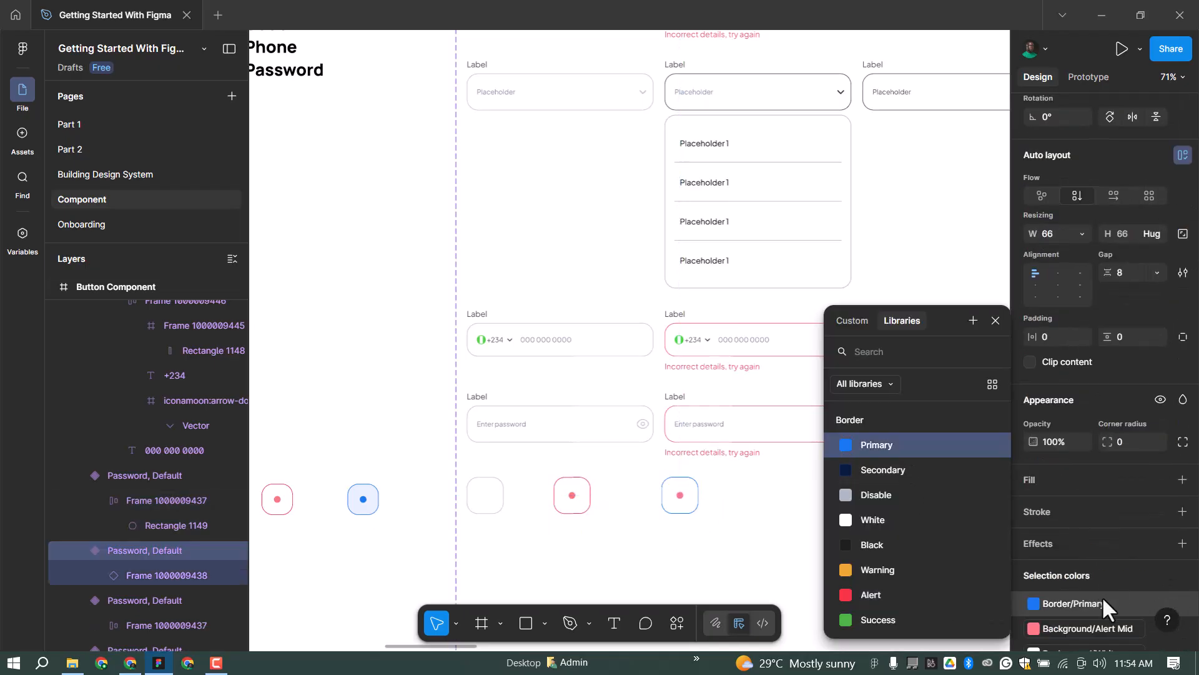
{"action": "scroll", "coordinate": [1104, 596], "scroll_direction": "down", "scroll_amount": 1}
{"action": "left_click", "coordinate": [1092, 551]}
{"action": "scroll", "coordinate": [906, 504], "scroll_direction": "up", "scroll_amount": 4}
{"action": "left_click", "coordinate": [897, 444]}
{"action": "left_click", "coordinate": [1078, 572]}
{"action": "left_click", "coordinate": [907, 497]}
{"action": "left_click", "coordinate": [546, 484]}
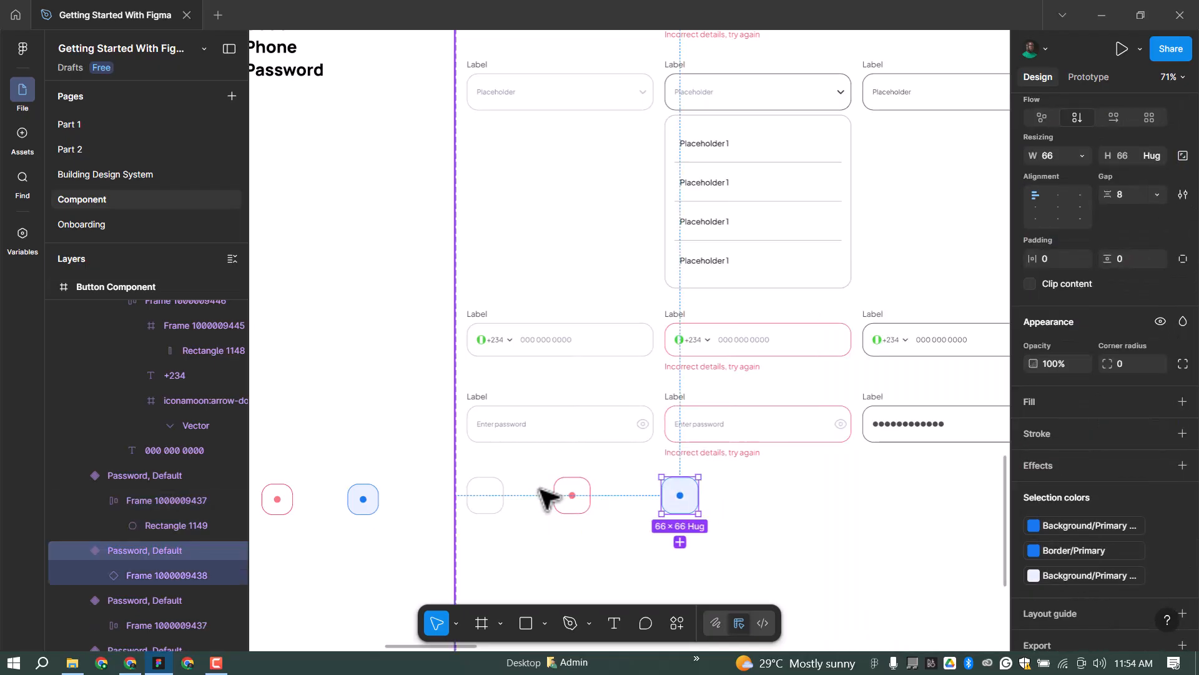
{"action": "left_click", "coordinate": [487, 495]}
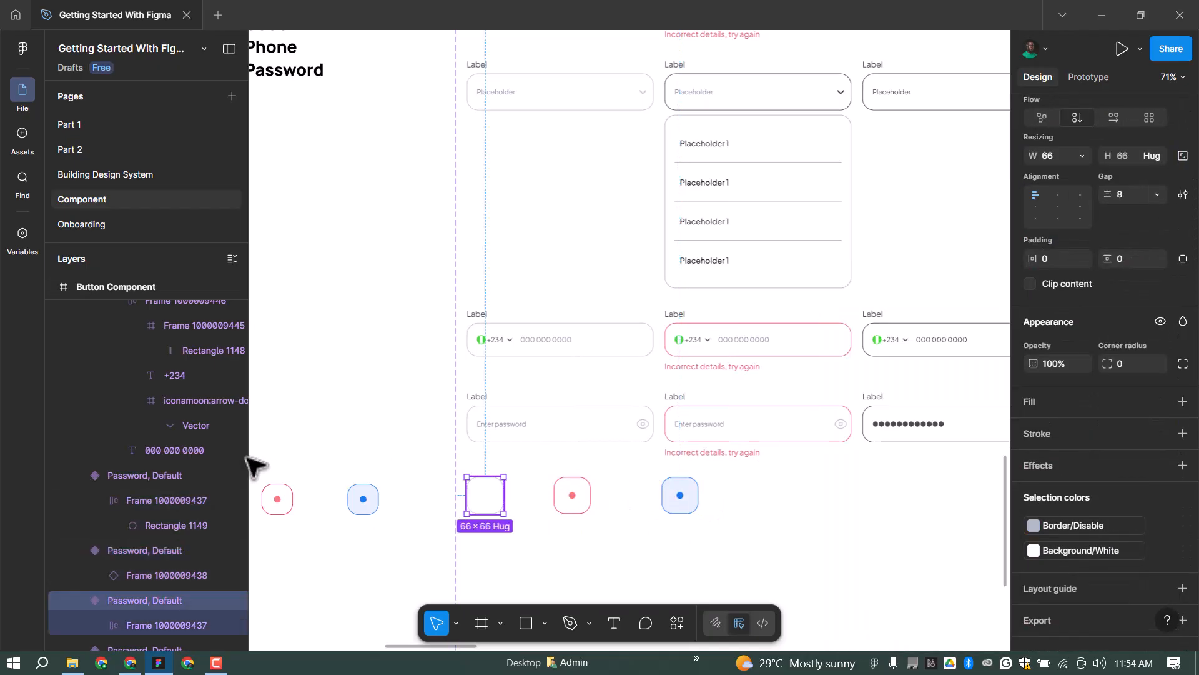
Rename the empty box variant to Type=Code, State=Default and copy the full name.
{"action": "double_click", "coordinate": [180, 599]}
{"action": "left_click", "coordinate": [143, 600]}
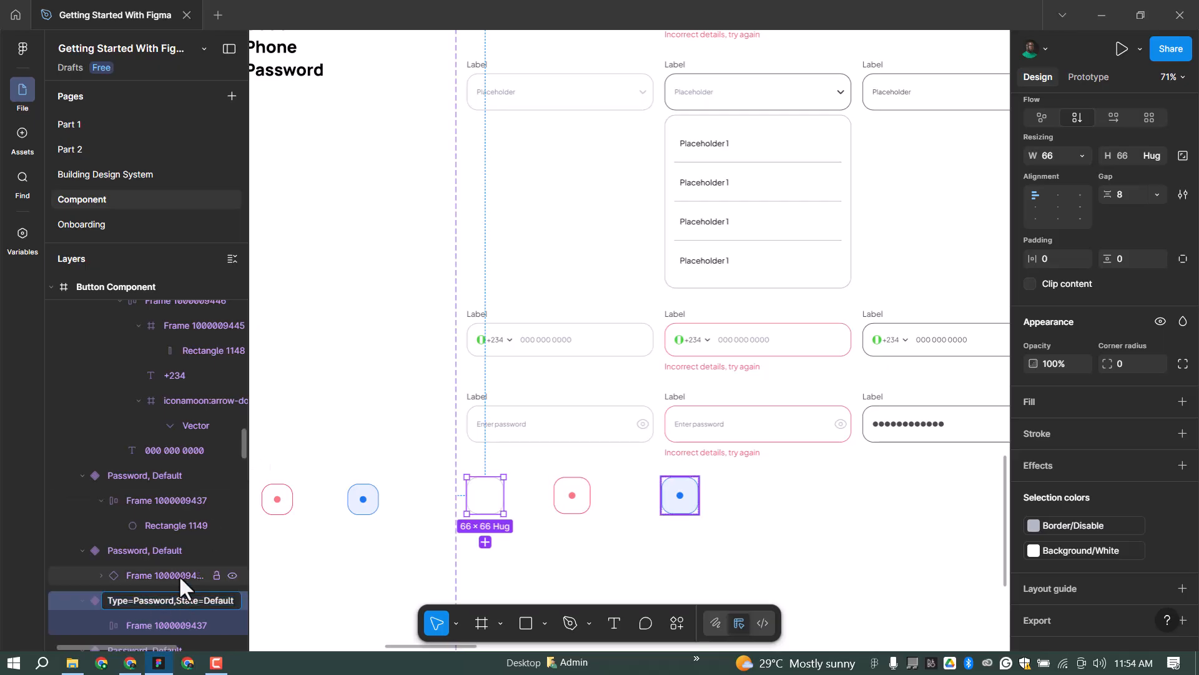
{"action": "type", "text": "Code"}
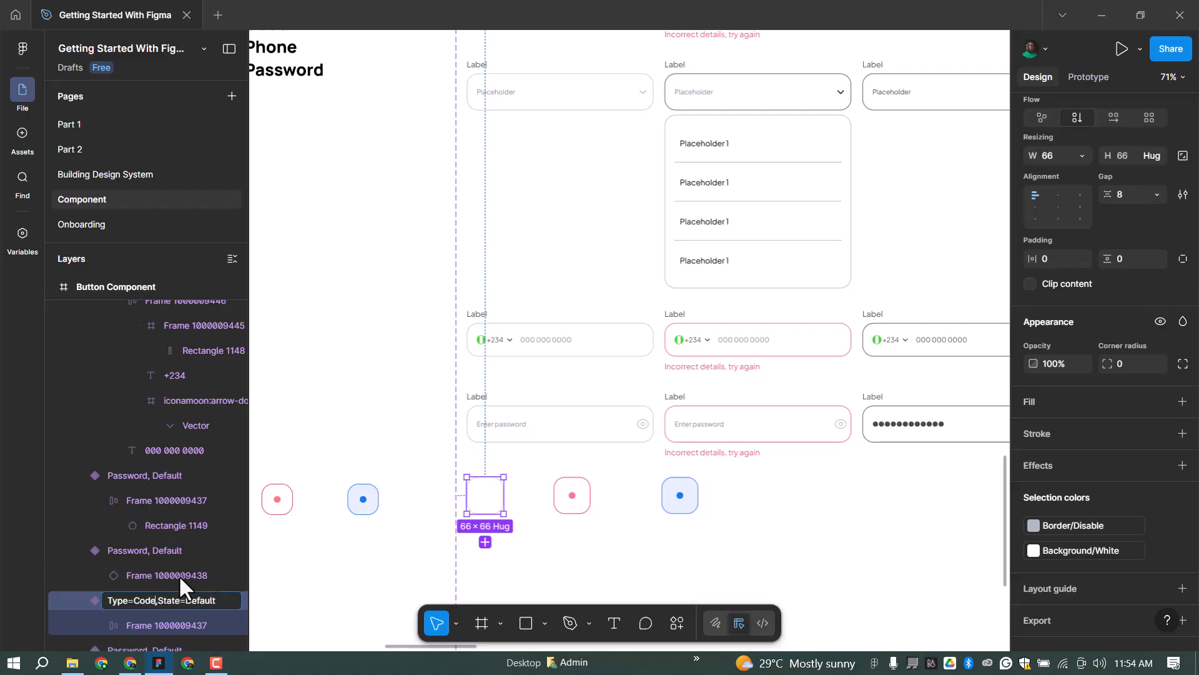
{"action": "key", "text": "ctrl+a"}
{"action": "key", "text": "ctrl+c"}
{"action": "left_click", "coordinate": [574, 509]}
Rename the red-dot box variant to Type=Code, State=Error.
{"action": "double_click", "coordinate": [143, 474]}
{"action": "key", "text": "ctrl+v"}
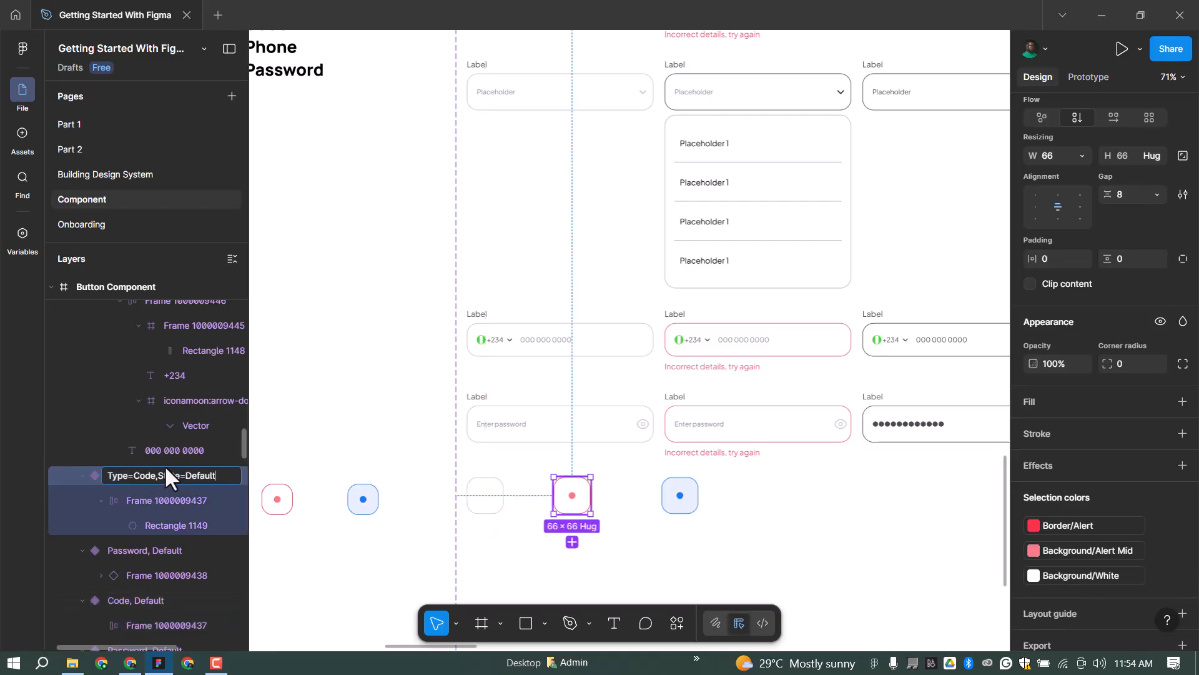
{"action": "key", "text": "BackSpace"}
{"action": "key", "text": "BackSpace"}
{"action": "key", "text": "BackSpace"}
{"action": "key", "text": "BackSpace"}
{"action": "type", "text": "Erro"}
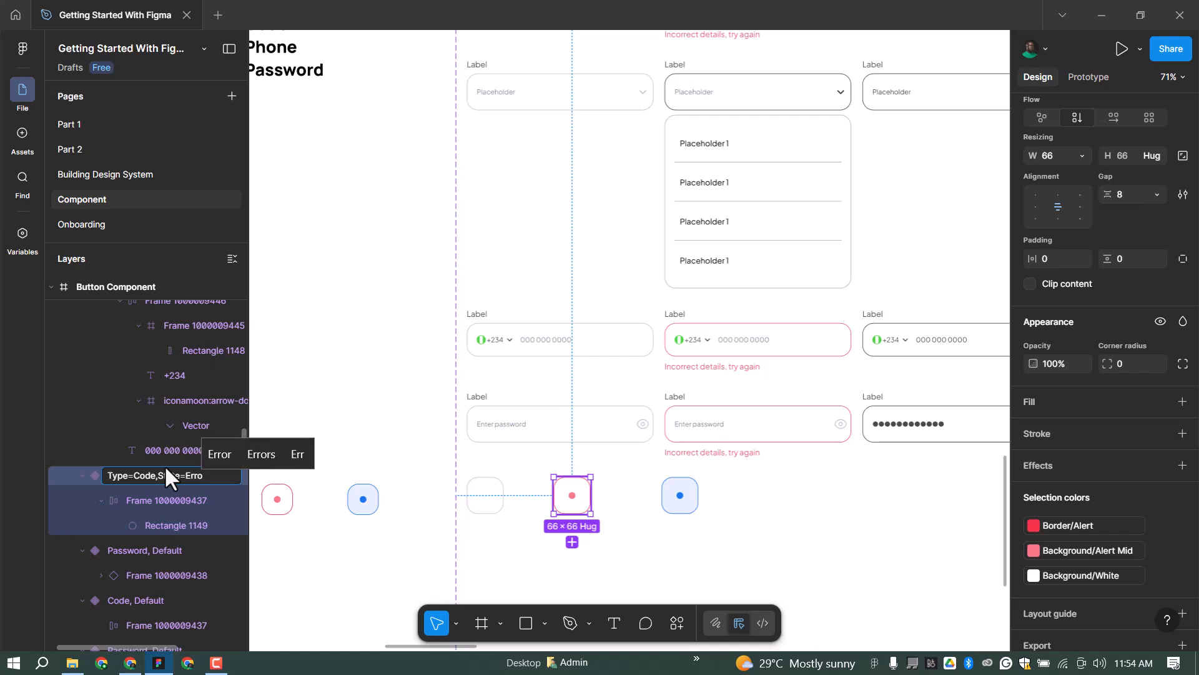
{"action": "type", "text": "r"}
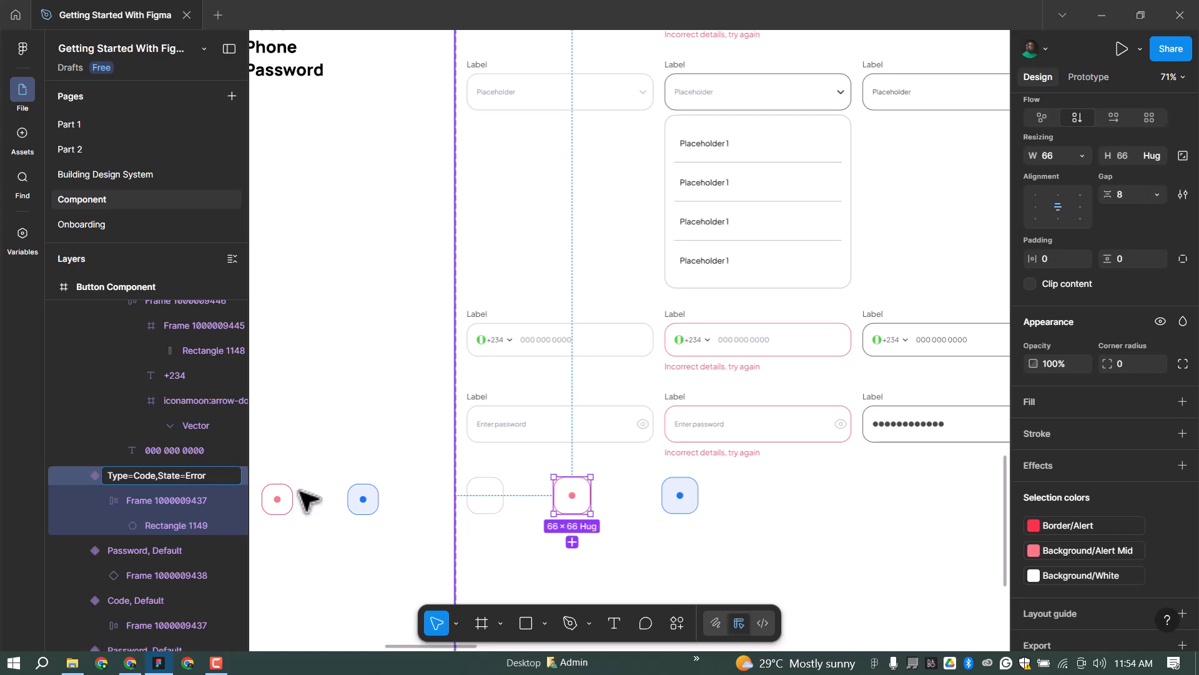
{"action": "left_click", "coordinate": [97, 550]}
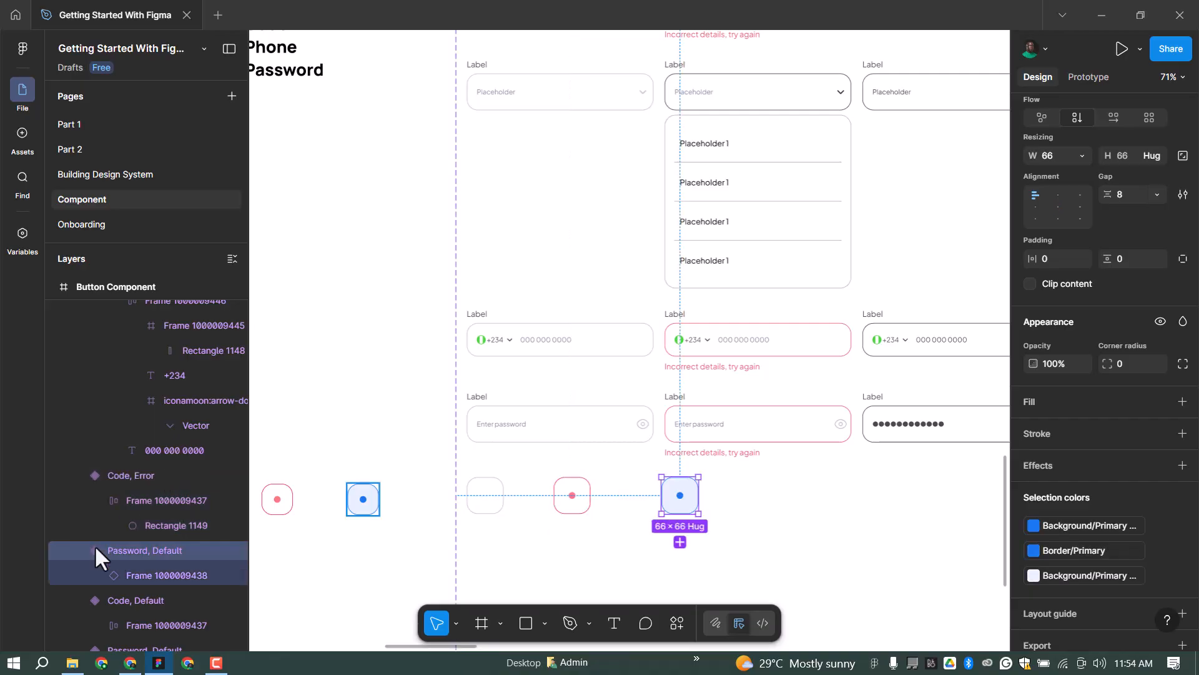
Rename the blue-dot box variant to Type=Code, State=Complete.
{"action": "double_click", "coordinate": [132, 550]}
{"action": "key", "text": "ctrl+v"}
{"action": "key", "text": "BackSpace"}
{"action": "key", "text": "BackSpace"}
{"action": "key", "text": "BackSpace"}
{"action": "key", "text": "BackSpace"}
{"action": "key", "text": "BackSpace"}
{"action": "type", "text": "Complete"}
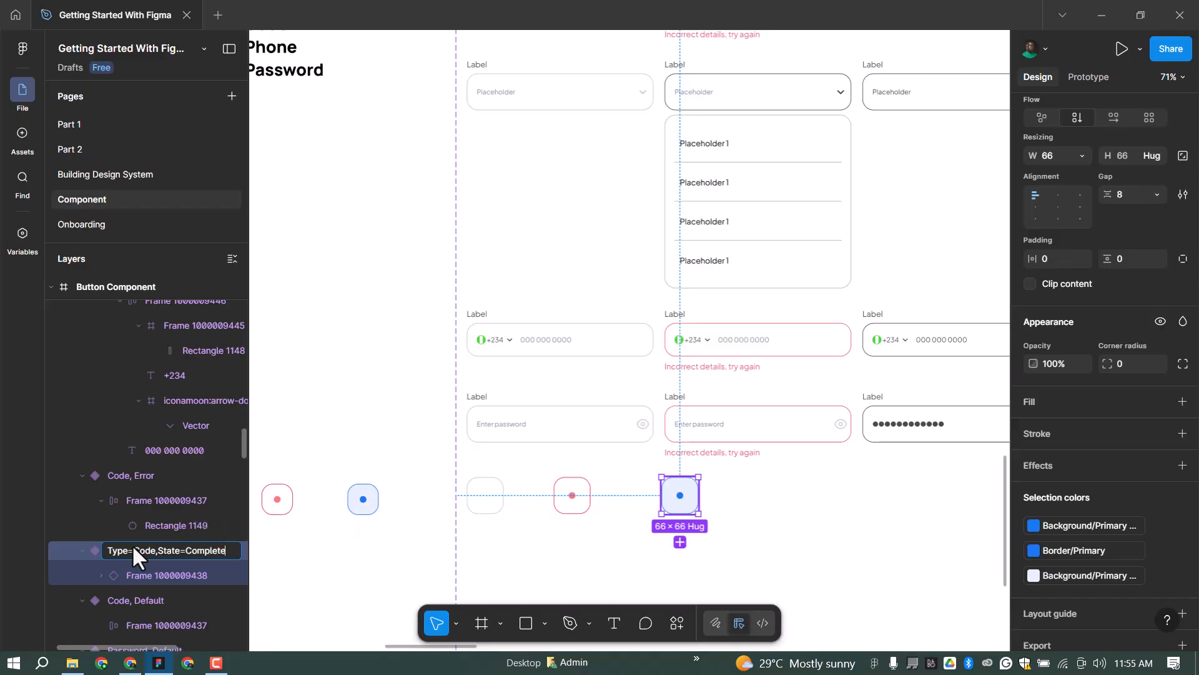
{"action": "key", "text": "Return"}
{"action": "scroll", "coordinate": [530, 465], "scroll_direction": "down", "scroll_amount": 2}
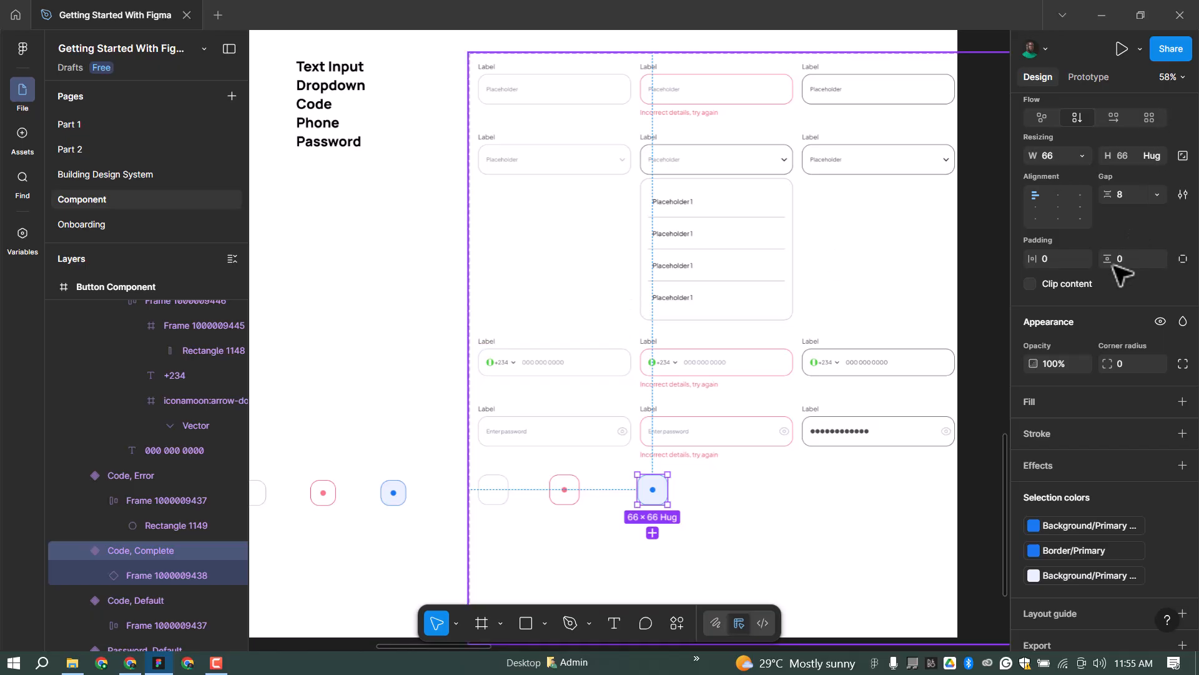
Place a New Input Field instance on the canvas from the Assets library.
{"action": "key", "text": "Escape"}
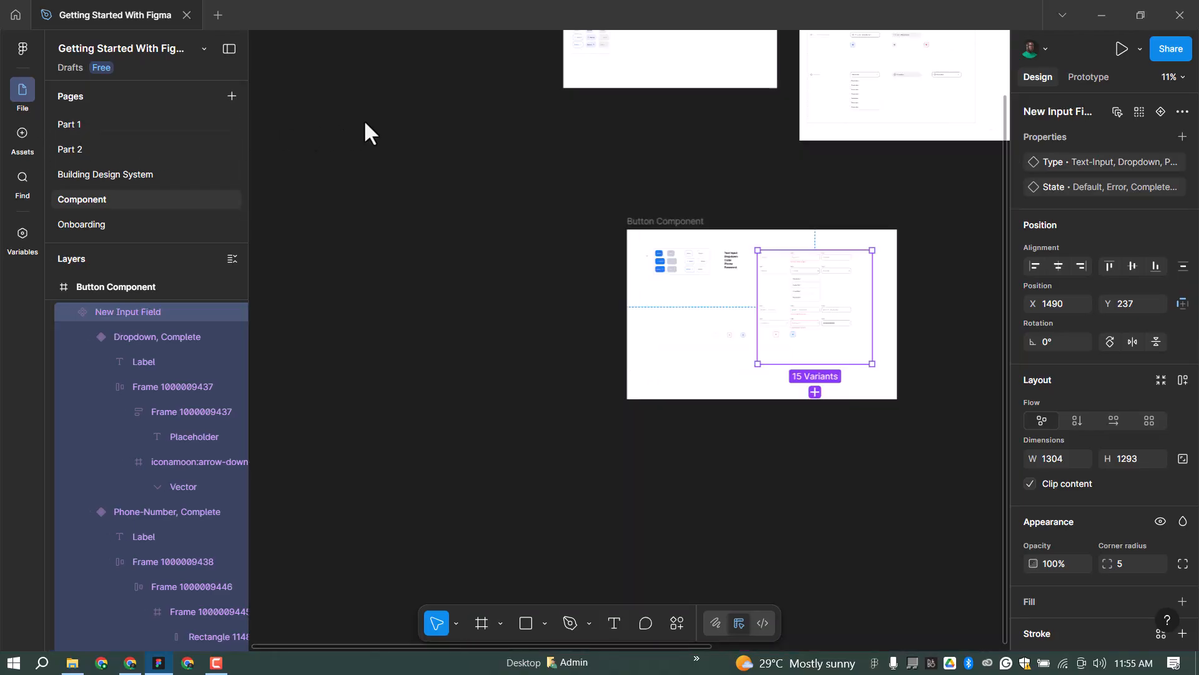
{"action": "key", "text": "alt+2"}
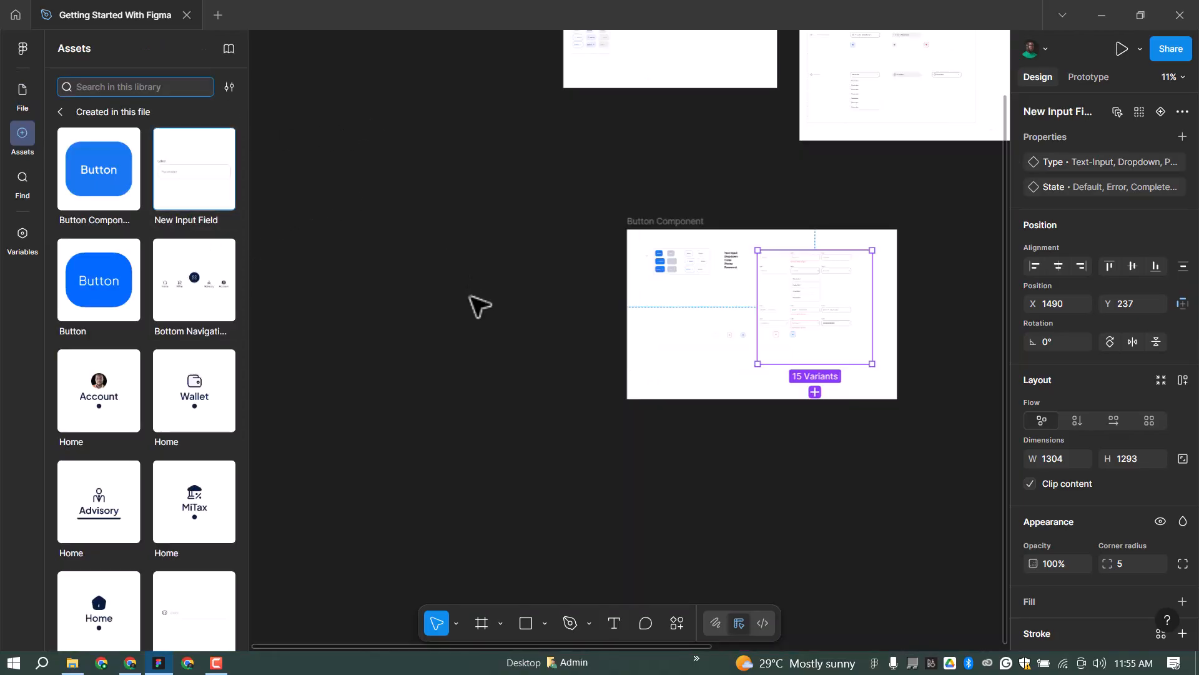
{"action": "left_click", "coordinate": [488, 321]}
{"action": "left_click_drag", "start_coordinate": [488, 349], "coordinate": [486, 349]}
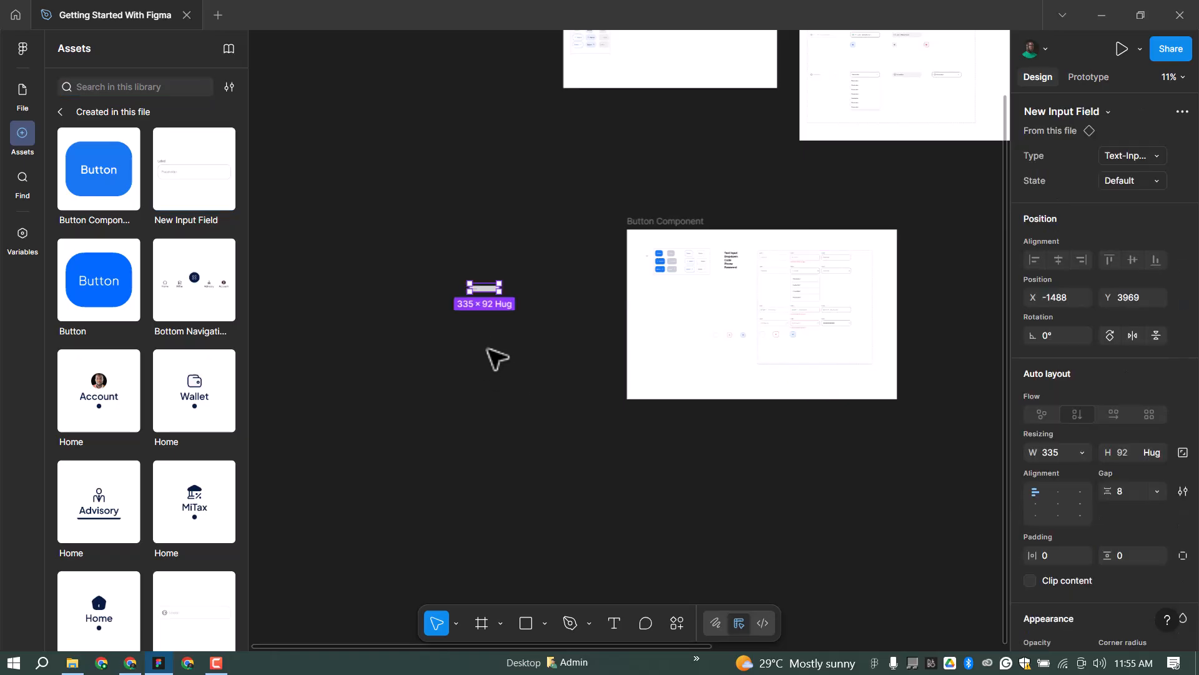
{"action": "scroll", "coordinate": [459, 301], "scroll_direction": "up", "scroll_amount": 10}
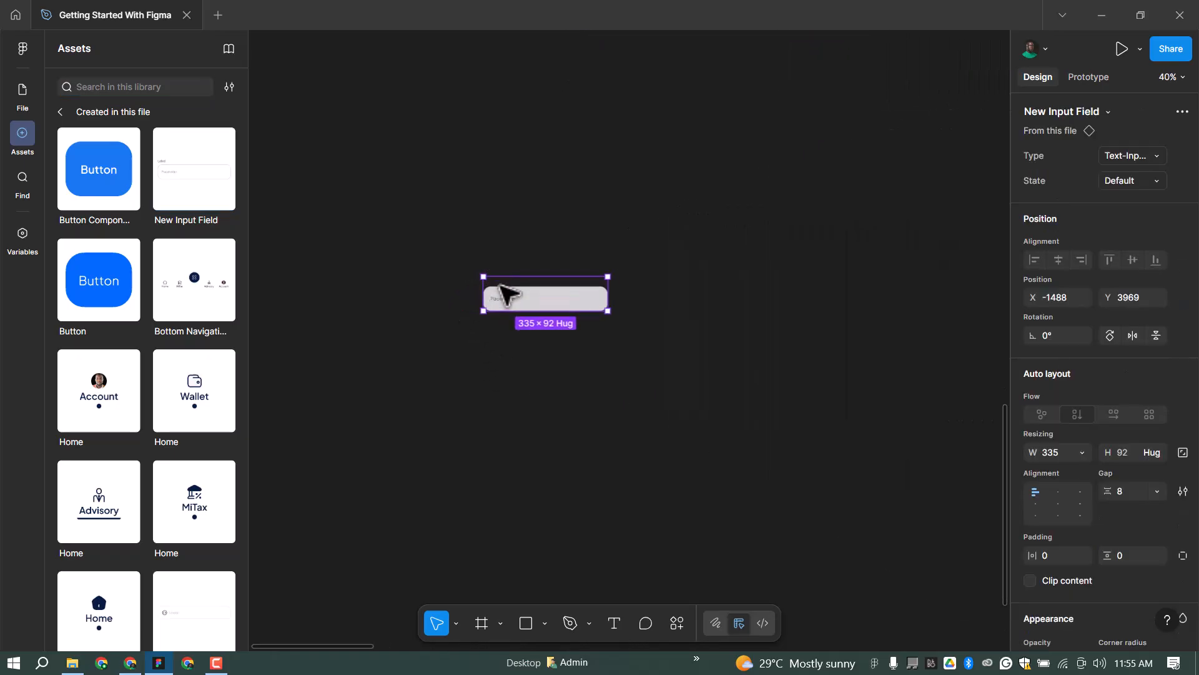
{"action": "scroll", "coordinate": [509, 299], "scroll_direction": "up", "scroll_amount": 5}
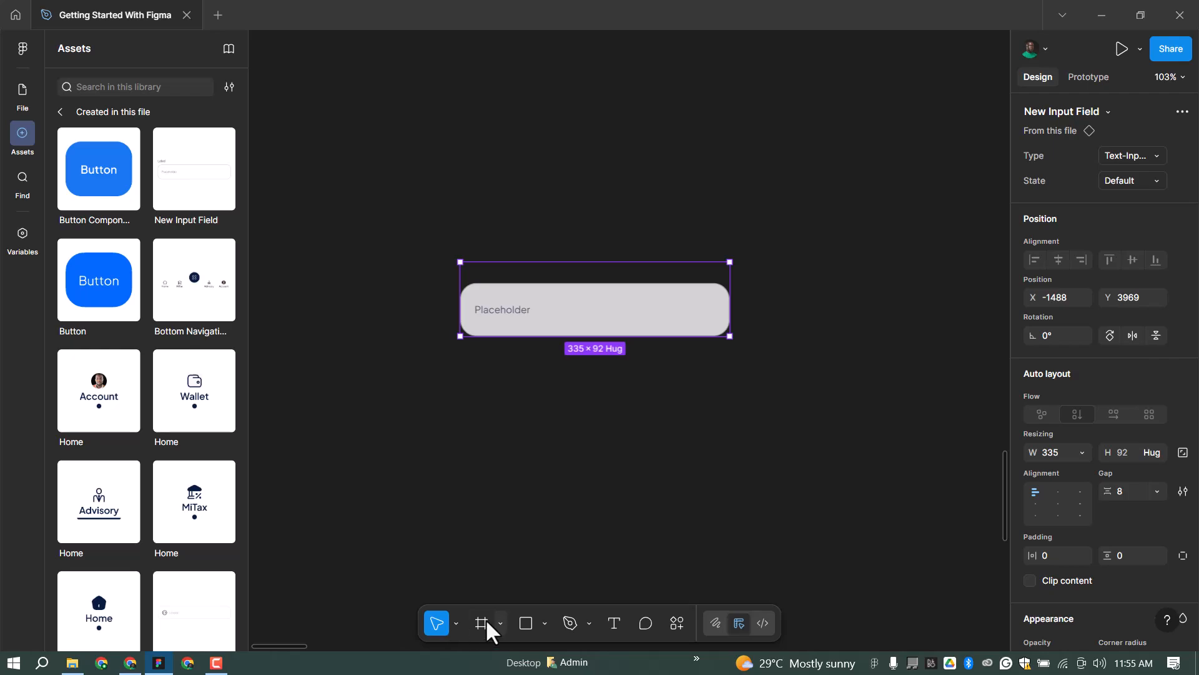
Draw a 554×279 frame enclosing the input field instance and select the field inside.
{"action": "key", "text": "f"}
{"action": "left_click_drag", "start_coordinate": [392, 228], "coordinate": [816, 436]}
{"action": "scroll", "coordinate": [543, 315], "scroll_direction": "up", "scroll_amount": 3}
{"action": "key", "text": "Return"}
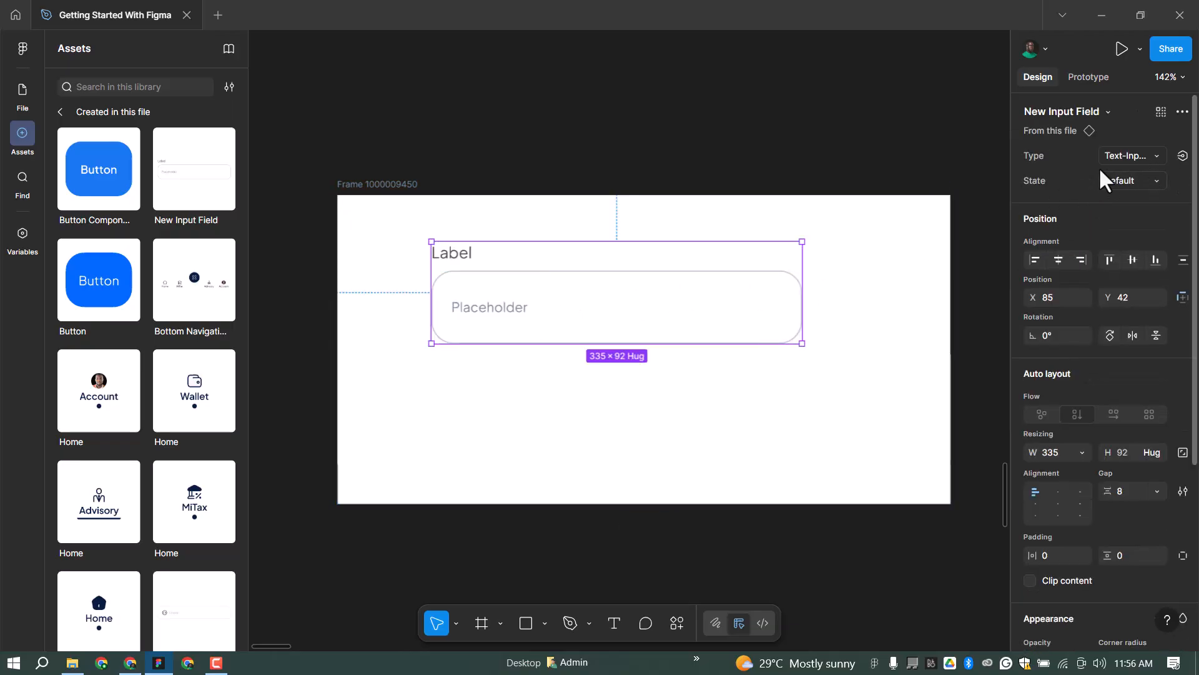
Cycle the instance's Type through Dropdown, Phone-Number, Password and Code, back to Text-Input.
{"action": "left_click", "coordinate": [1133, 156]}
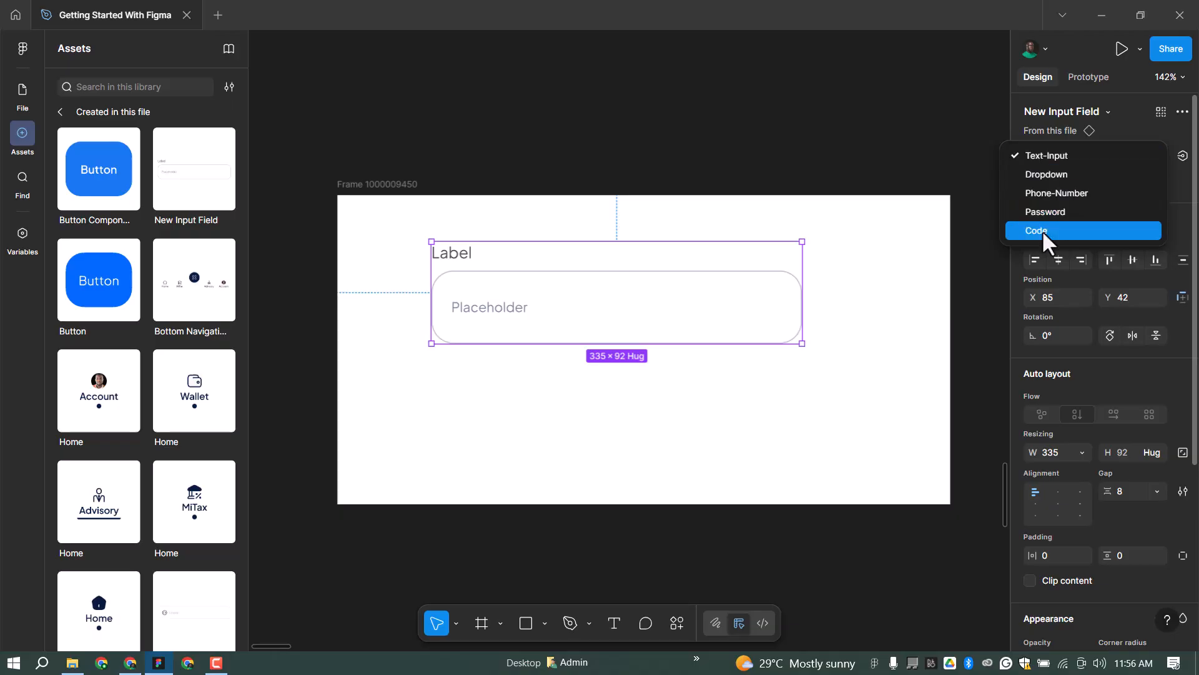
{"action": "left_click", "coordinate": [1052, 178]}
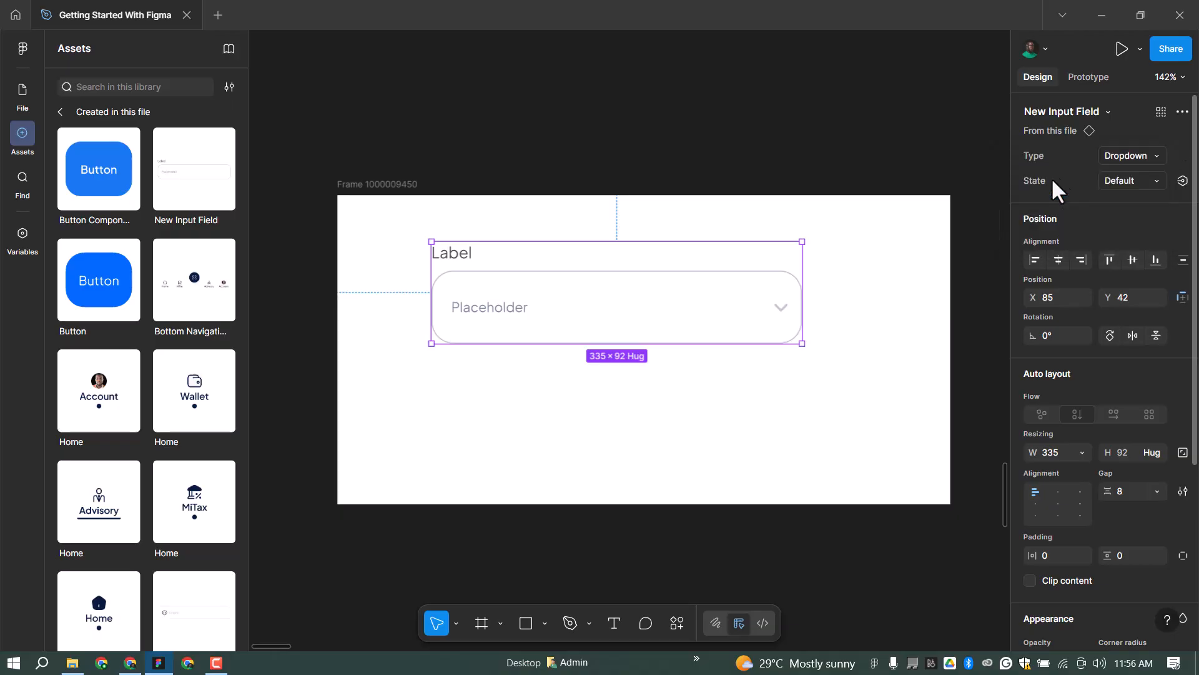
{"action": "left_click", "coordinate": [1125, 155]}
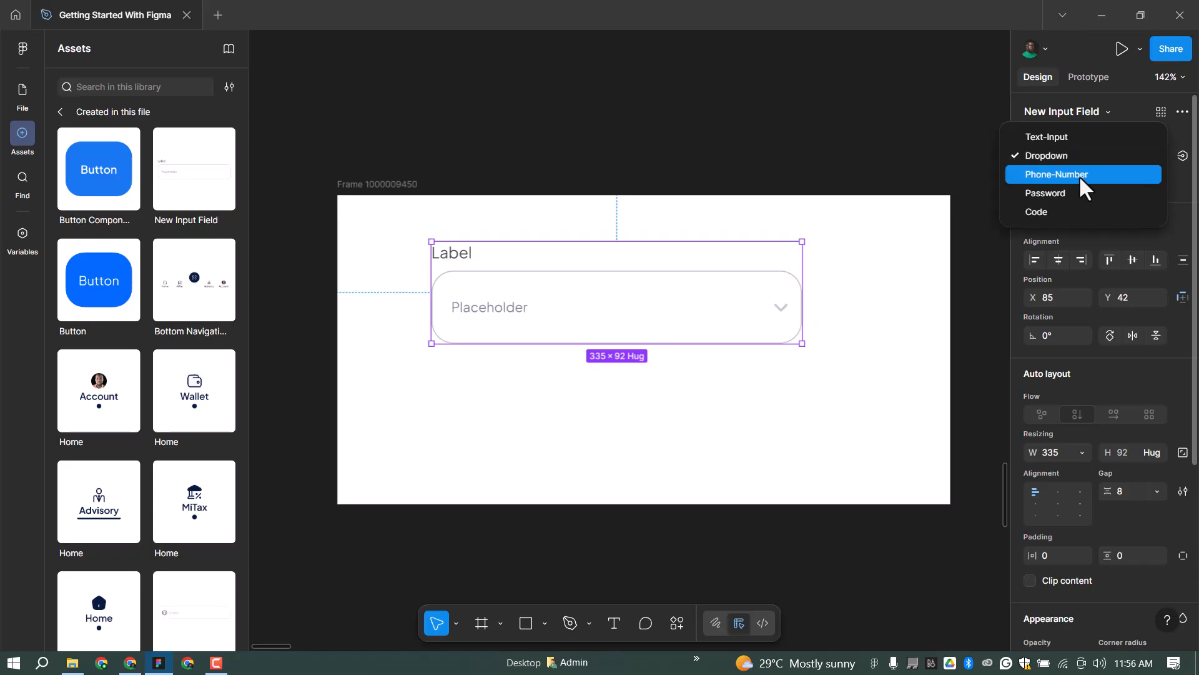
{"action": "left_click", "coordinate": [1078, 175]}
{"action": "left_click", "coordinate": [1131, 156]}
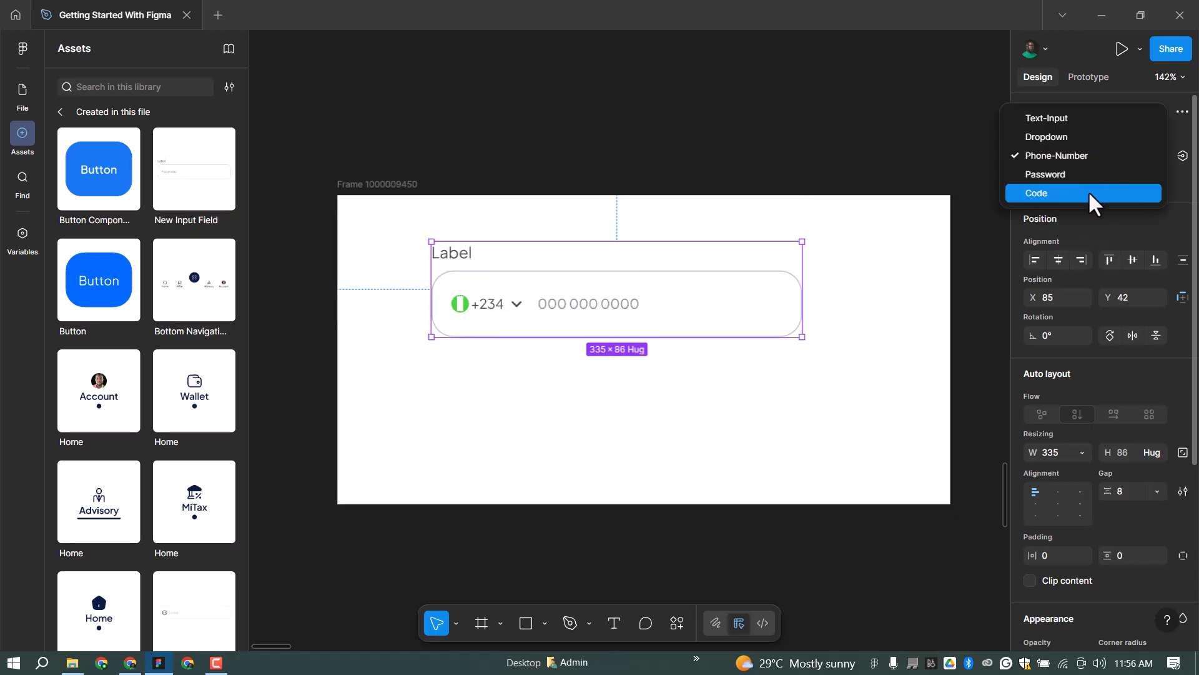
{"action": "left_click", "coordinate": [1069, 174]}
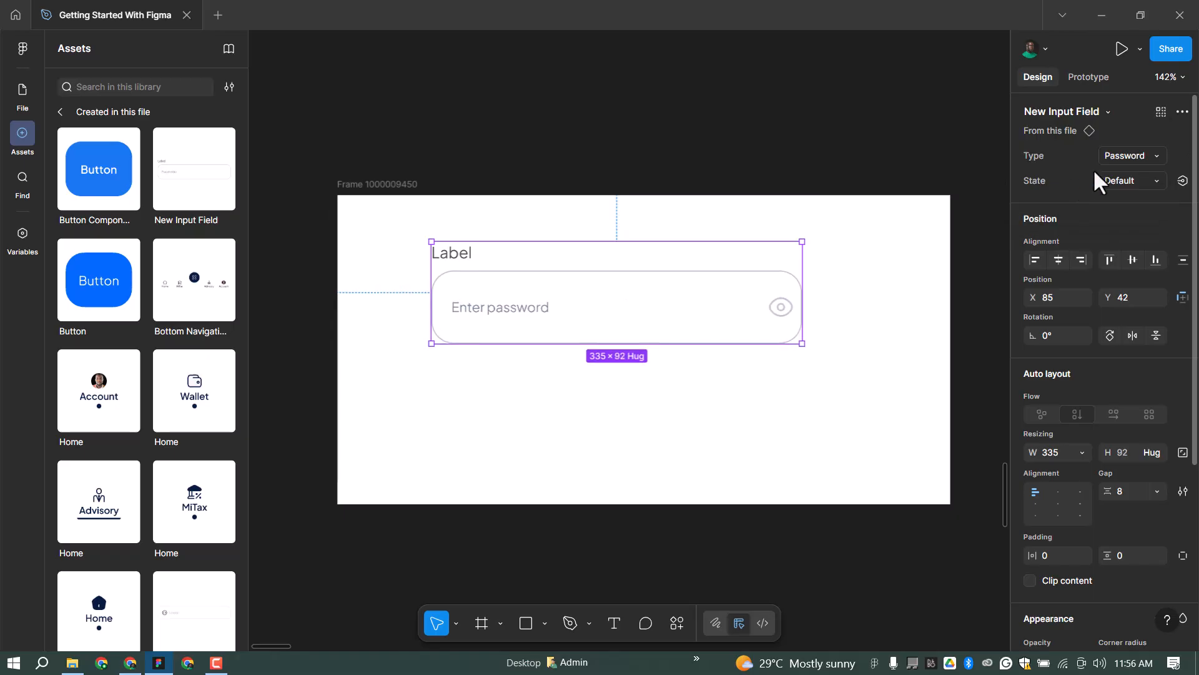
{"action": "left_click", "coordinate": [1131, 157]}
{"action": "left_click", "coordinate": [1059, 178]}
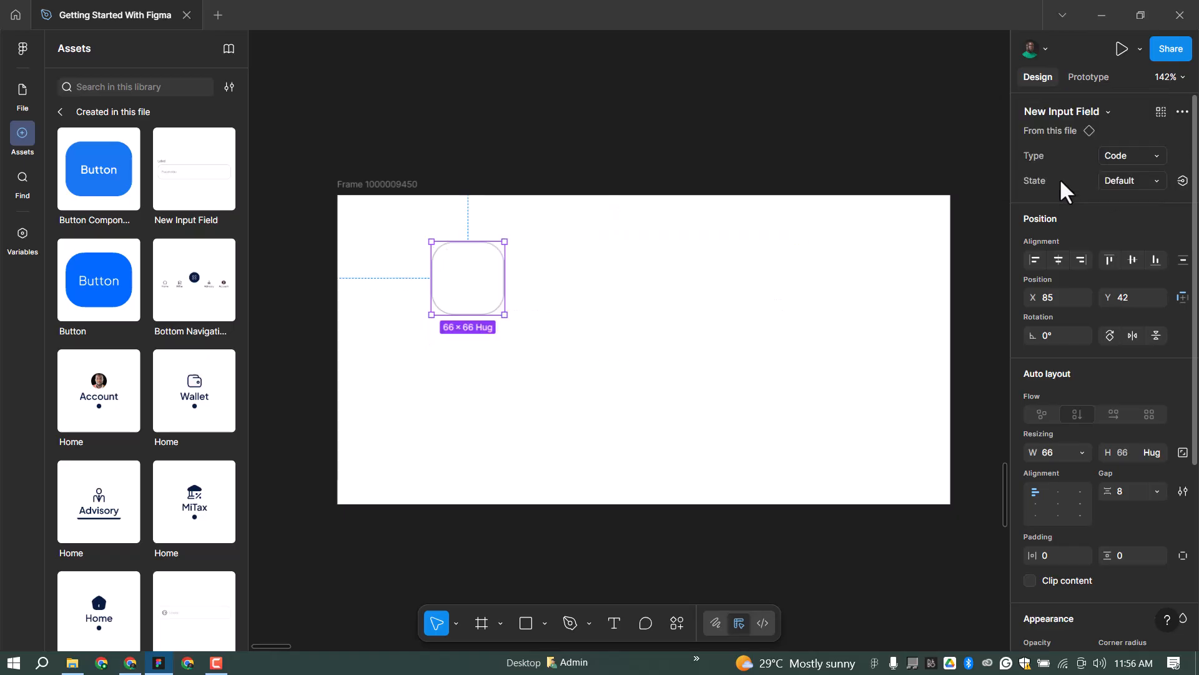
{"action": "left_click", "coordinate": [1125, 156]}
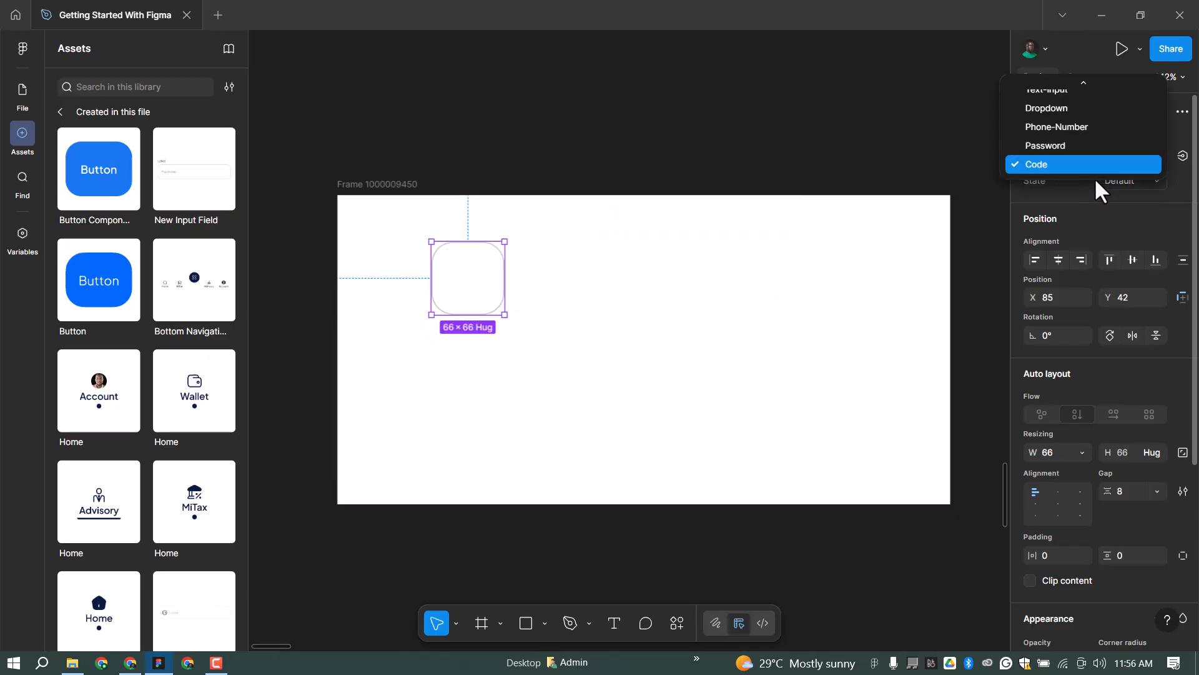
{"action": "left_click", "coordinate": [1062, 92]}
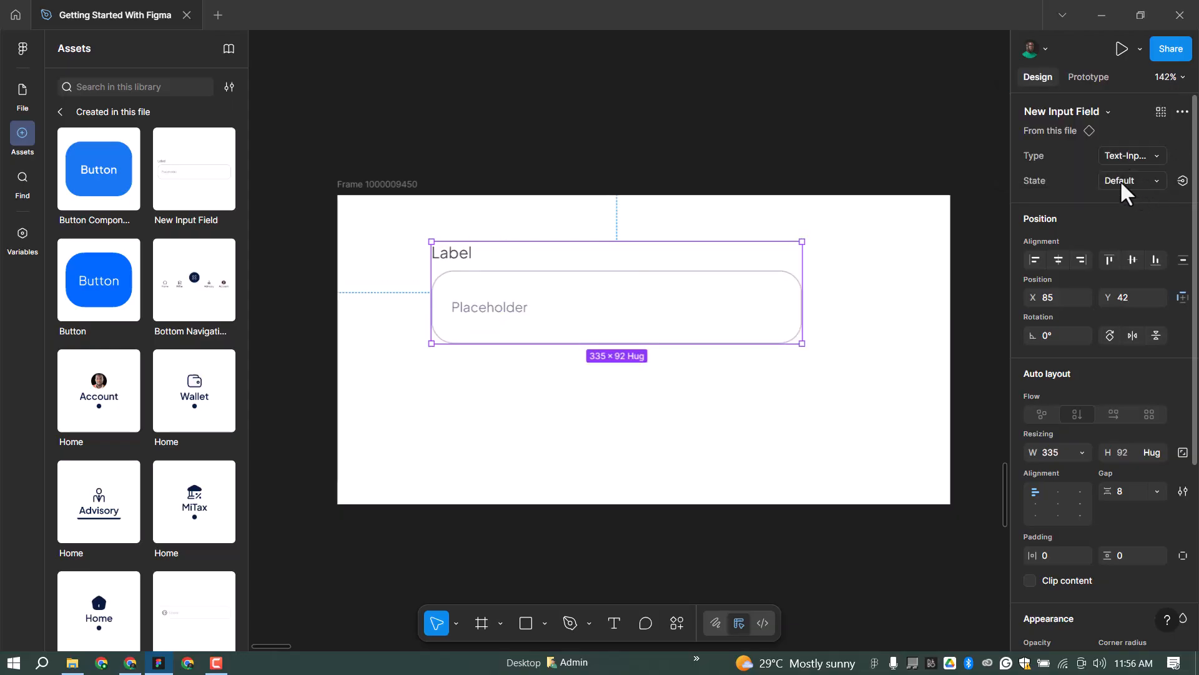
Switch the instance's State to Error, then Complete, and deselect it.
{"action": "left_click", "coordinate": [1119, 181]}
{"action": "left_click", "coordinate": [1052, 199]}
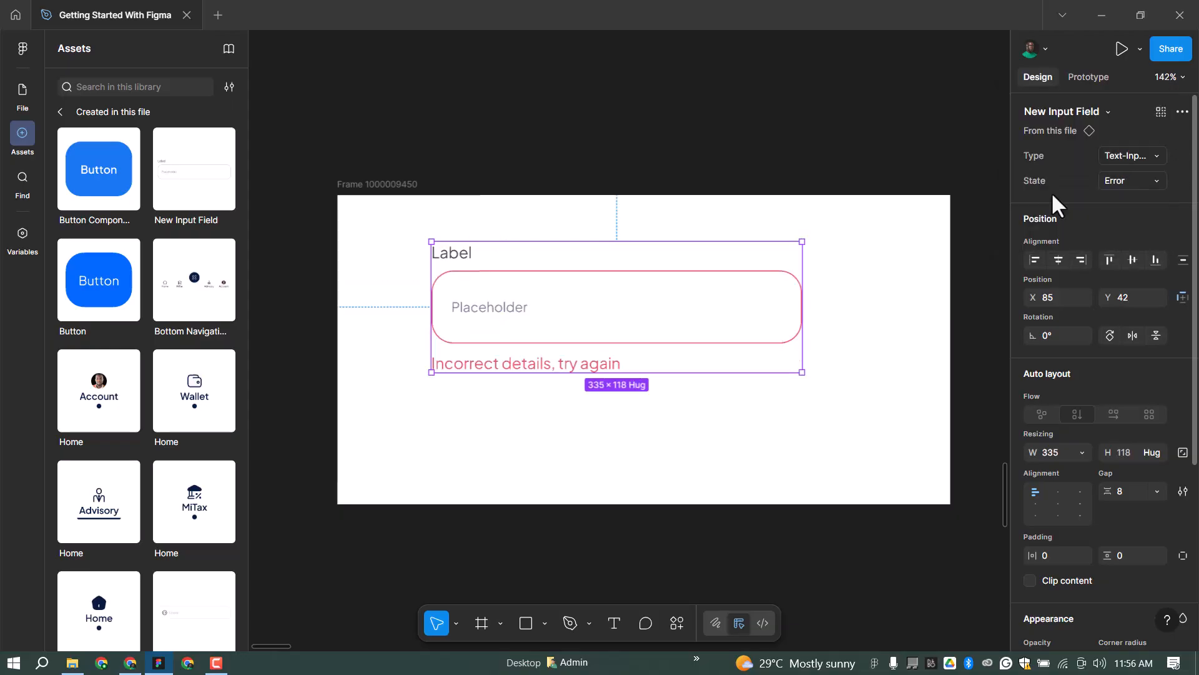
{"action": "left_click", "coordinate": [1130, 178]}
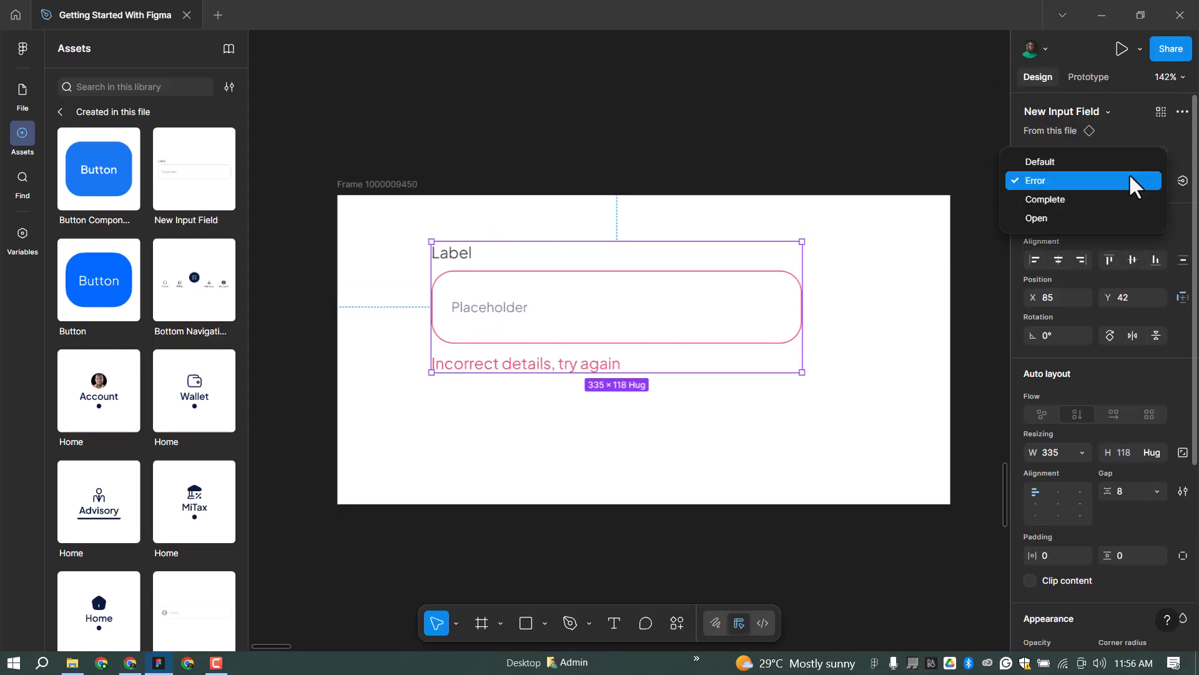
{"action": "left_click", "coordinate": [1070, 199]}
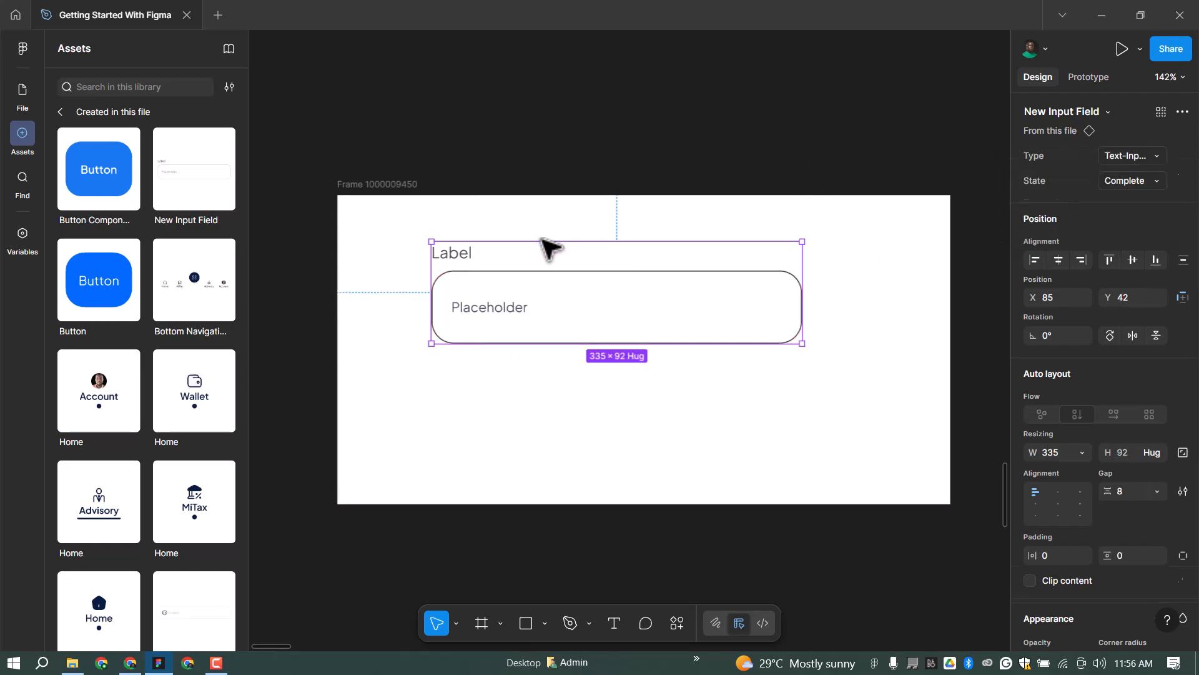
{"action": "left_click", "coordinate": [409, 338]}
{"action": "scroll", "coordinate": [437, 337], "scroll_direction": "down", "scroll_amount": 5}
{"action": "scroll", "coordinate": [465, 337], "scroll_direction": "down", "scroll_amount": 3}
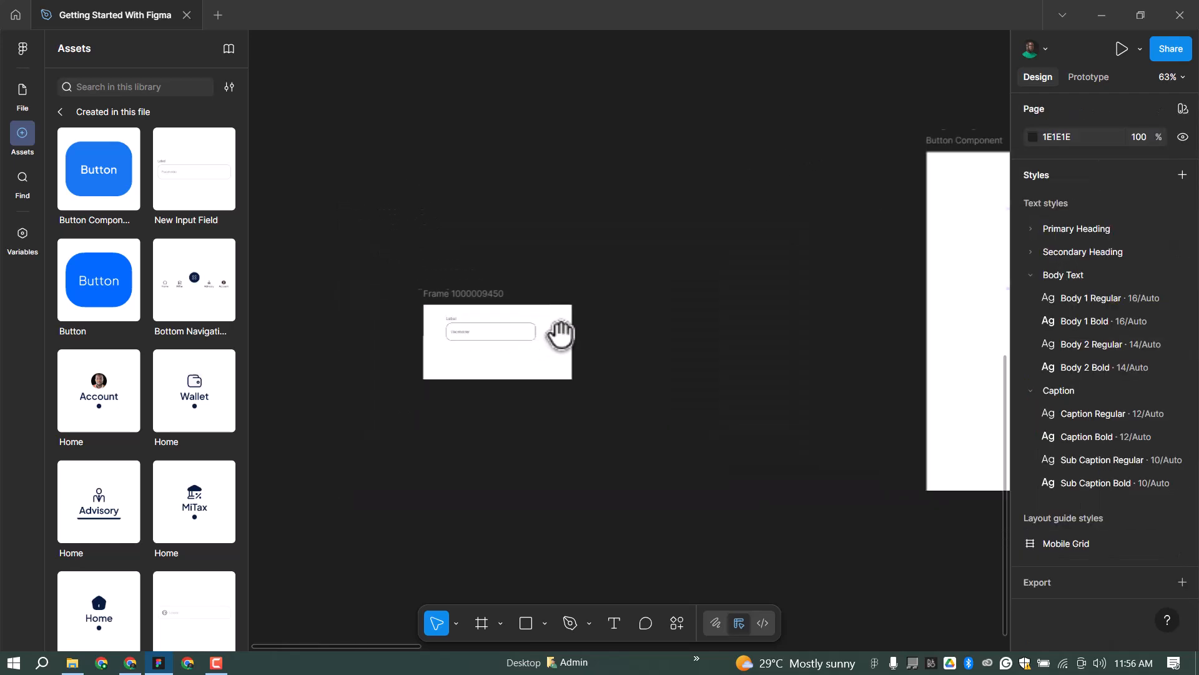
{"action": "scroll", "coordinate": [544, 347], "scroll_direction": "down", "scroll_amount": 6}
{"action": "scroll", "coordinate": [817, 332], "scroll_direction": "up", "scroll_amount": 3}
{"action": "scroll", "coordinate": [931, 351], "scroll_direction": "up", "scroll_amount": 4}
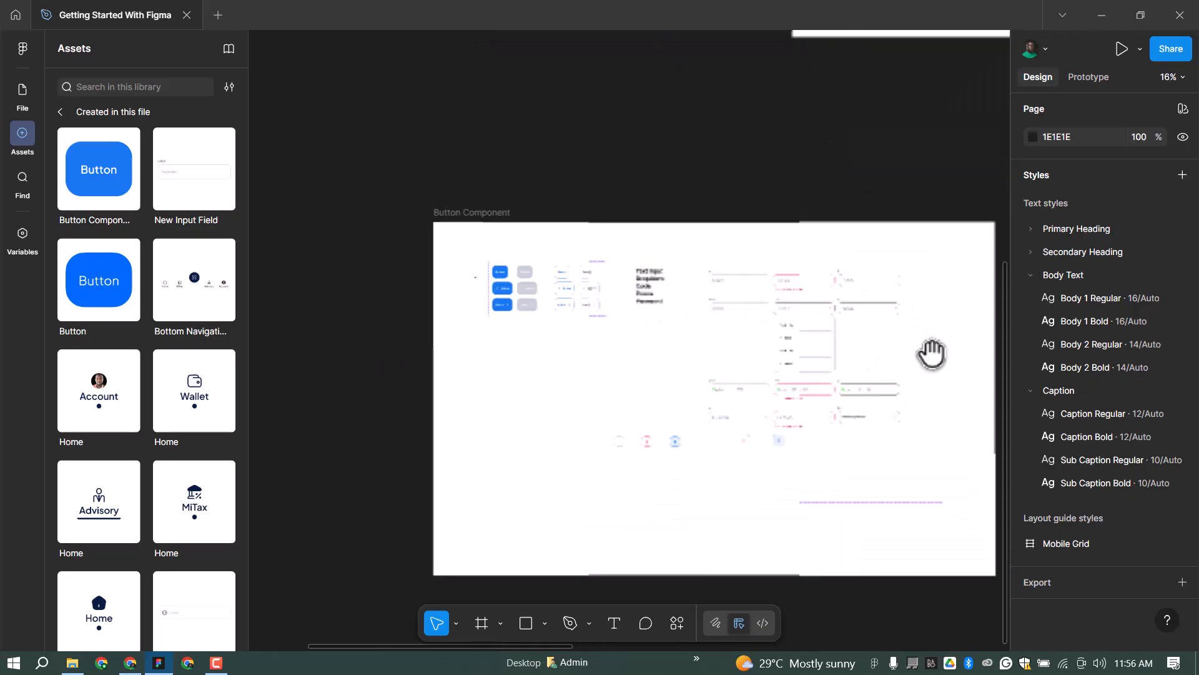
{"action": "scroll", "coordinate": [610, 343], "scroll_direction": "up", "scroll_amount": 2}
{"action": "scroll", "coordinate": [542, 380], "scroll_direction": "down", "scroll_amount": 3}
{"action": "scroll", "coordinate": [543, 380], "scroll_direction": "down", "scroll_amount": 4}
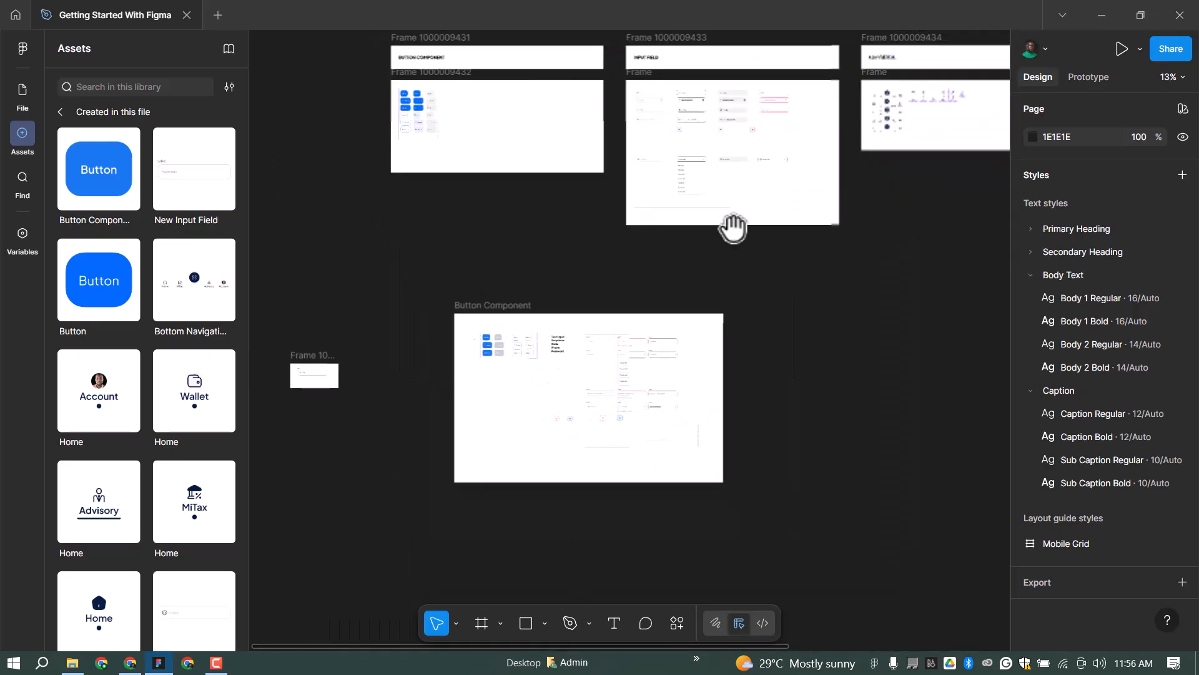
{"action": "scroll", "coordinate": [924, 118], "scroll_direction": "up", "scroll_amount": 5}
{"action": "scroll", "coordinate": [722, 262], "scroll_direction": "up", "scroll_amount": 5}
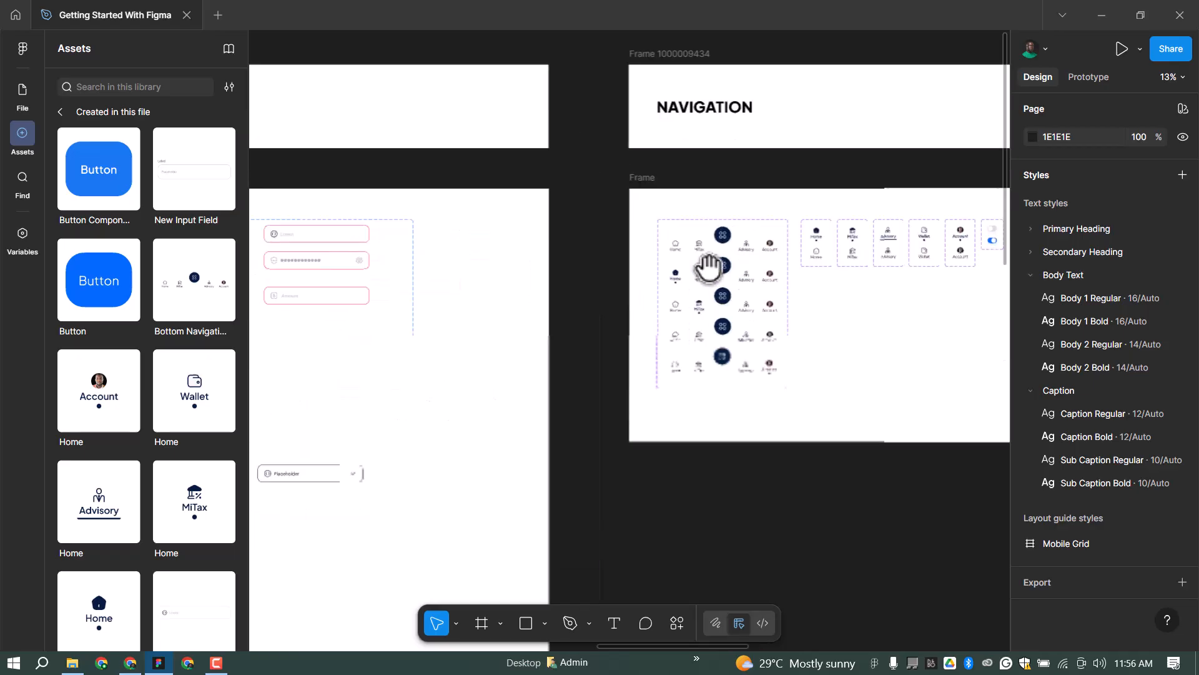
{"action": "scroll", "coordinate": [609, 304], "scroll_direction": "down", "scroll_amount": 5}
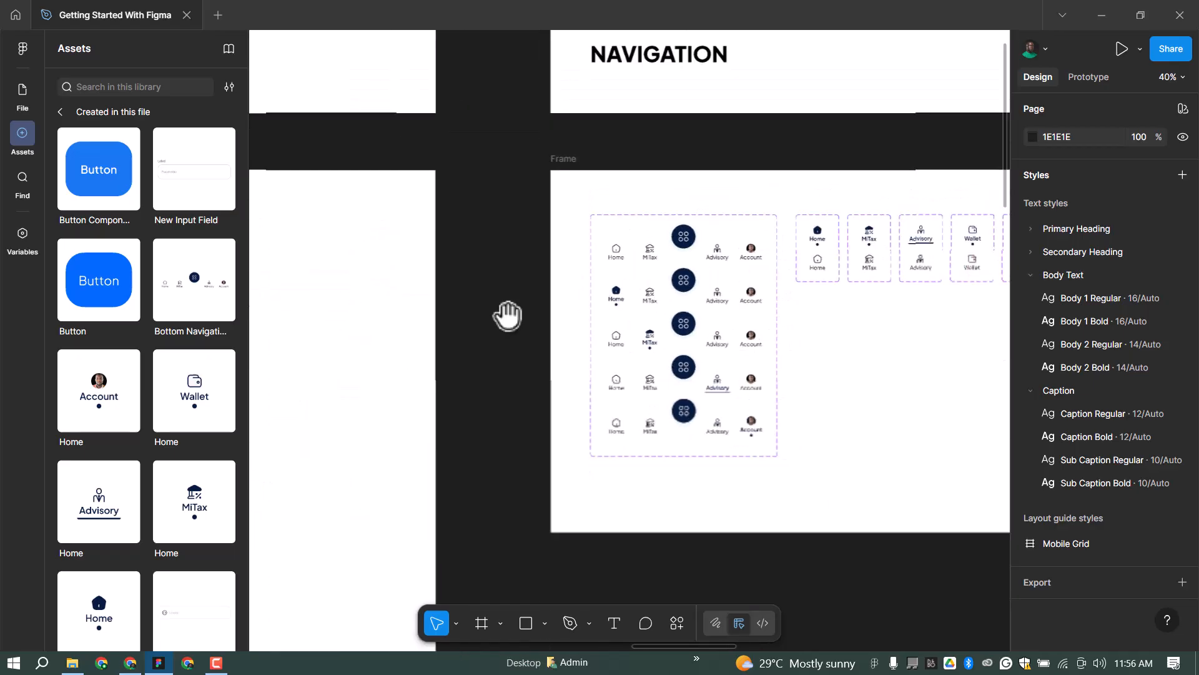
{"action": "left_click_drag", "start_coordinate": [902, 250], "coordinate": [863, 239]}
{"action": "scroll", "coordinate": [875, 298], "scroll_direction": "up", "scroll_amount": 4}
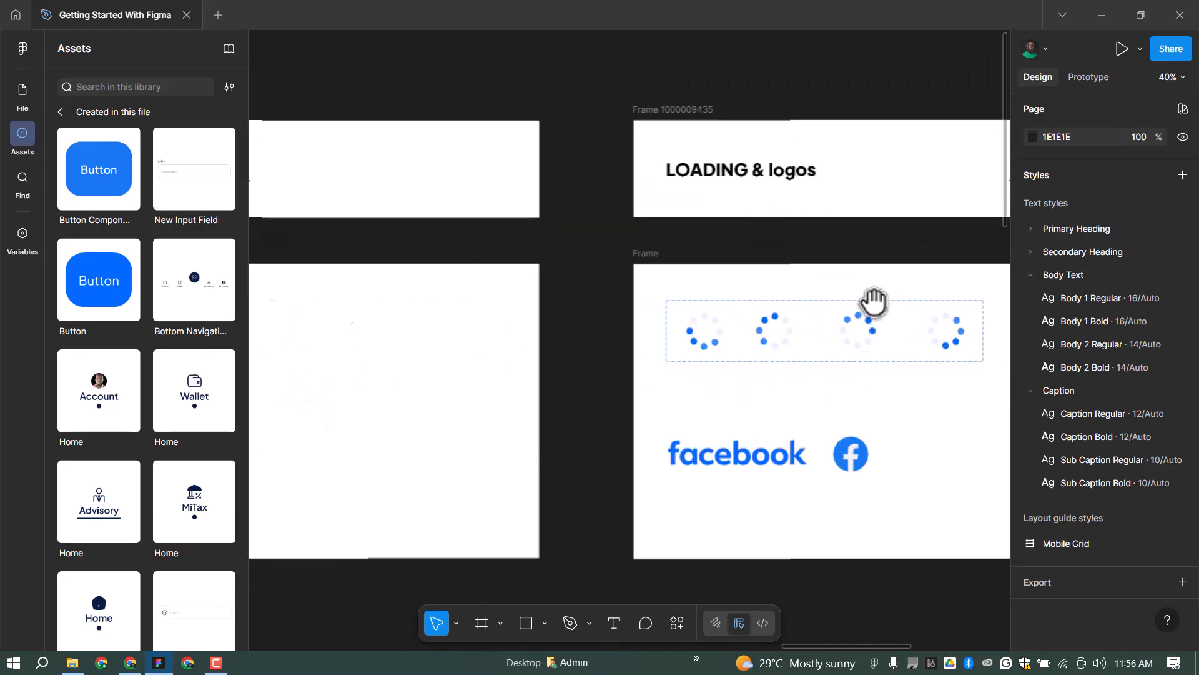
{"action": "scroll", "coordinate": [916, 266], "scroll_direction": "down", "scroll_amount": 3}
{"action": "scroll", "coordinate": [916, 263], "scroll_direction": "down", "scroll_amount": 3}
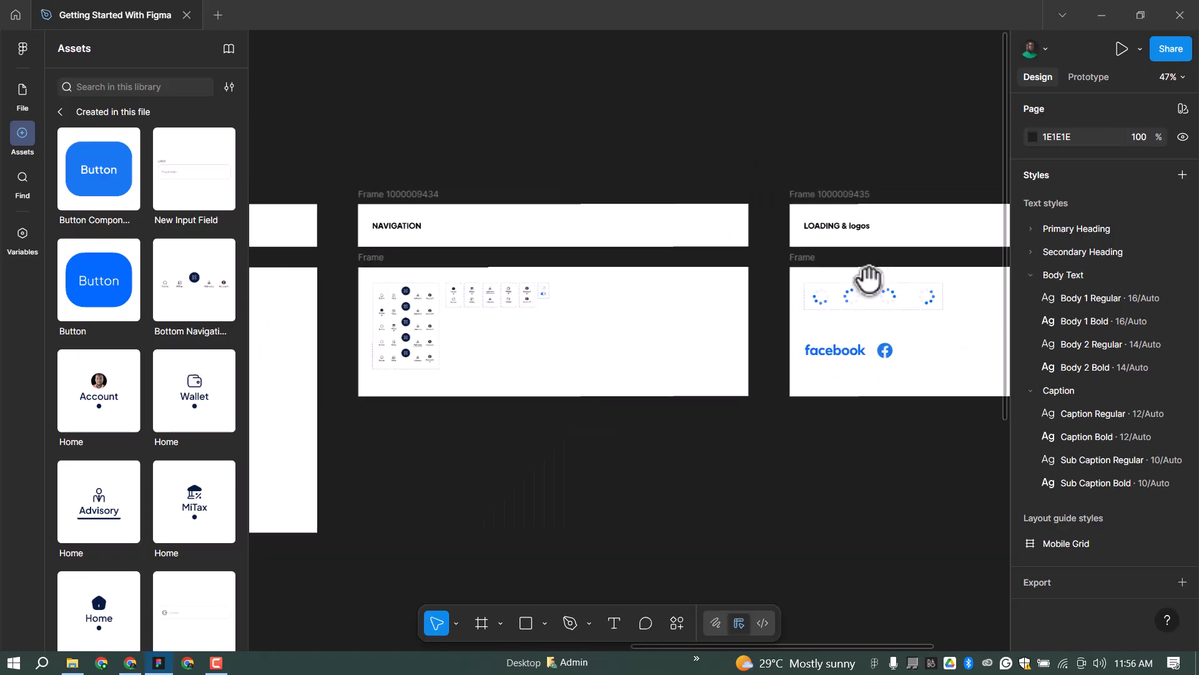
{"action": "scroll", "coordinate": [875, 275], "scroll_direction": "down", "scroll_amount": 4}
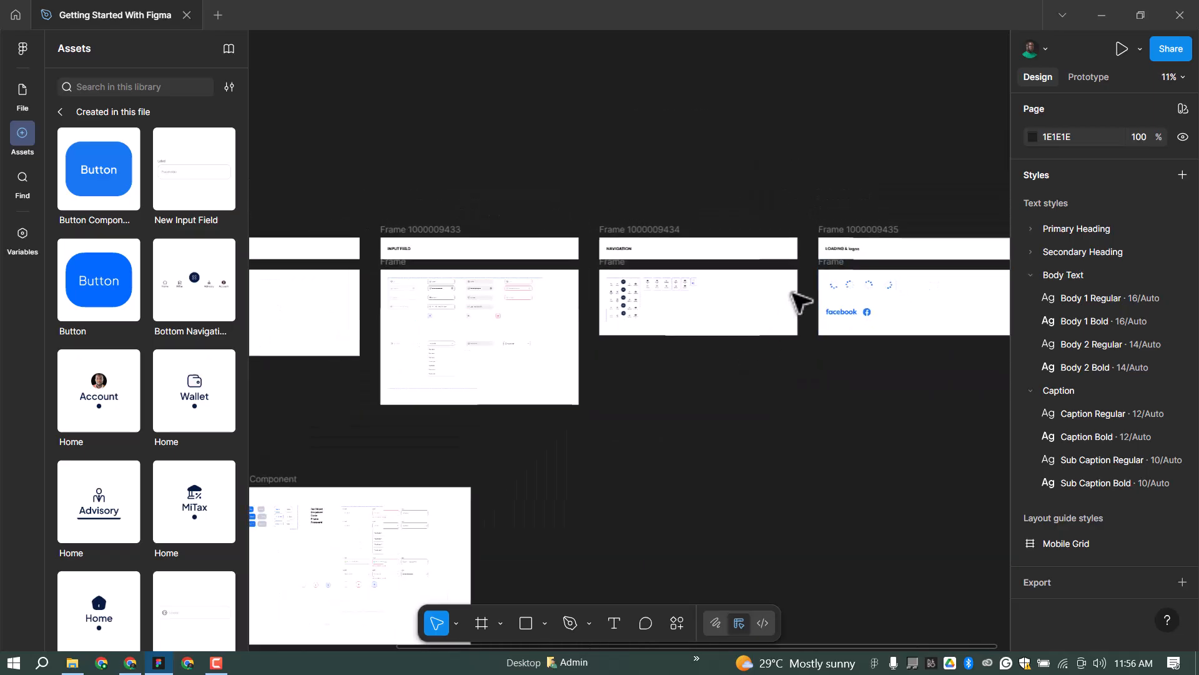
{"action": "scroll", "coordinate": [700, 437], "scroll_direction": "down", "scroll_amount": 5}
{"action": "scroll", "coordinate": [624, 431], "scroll_direction": "up", "scroll_amount": 6}
{"action": "scroll", "coordinate": [650, 391], "scroll_direction": "up", "scroll_amount": 1}
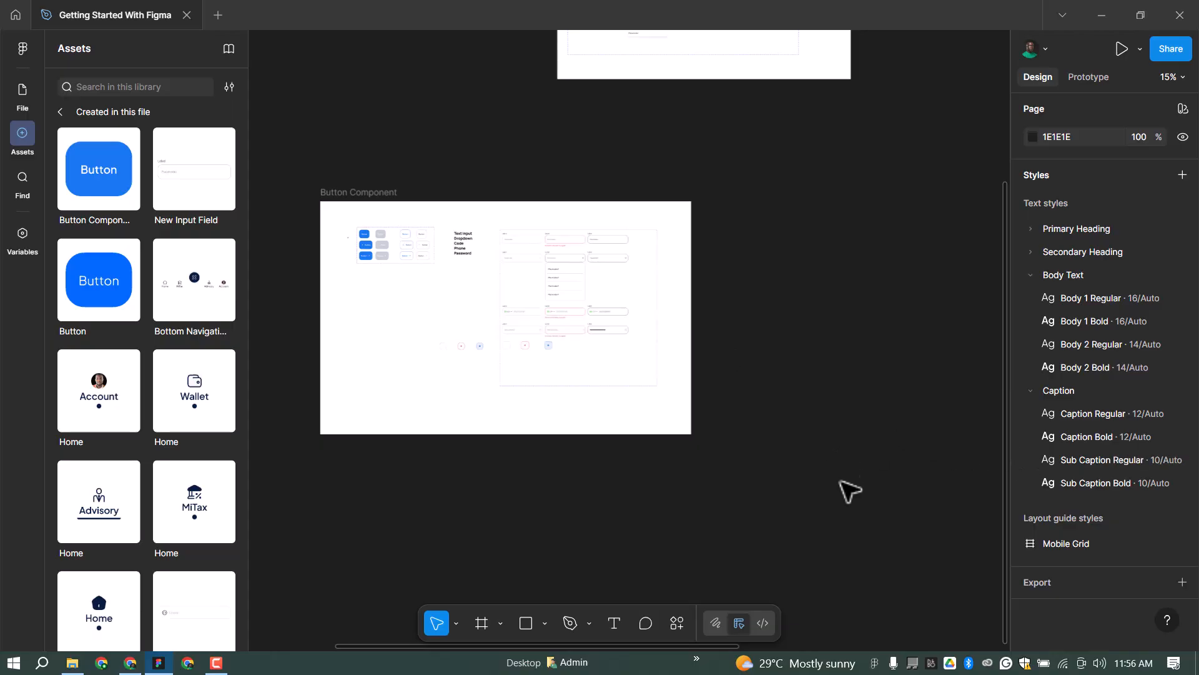
{"action": "scroll", "coordinate": [835, 498], "scroll_direction": "down", "scroll_amount": 3}
{"action": "scroll", "coordinate": [770, 374], "scroll_direction": "up", "scroll_amount": 3}
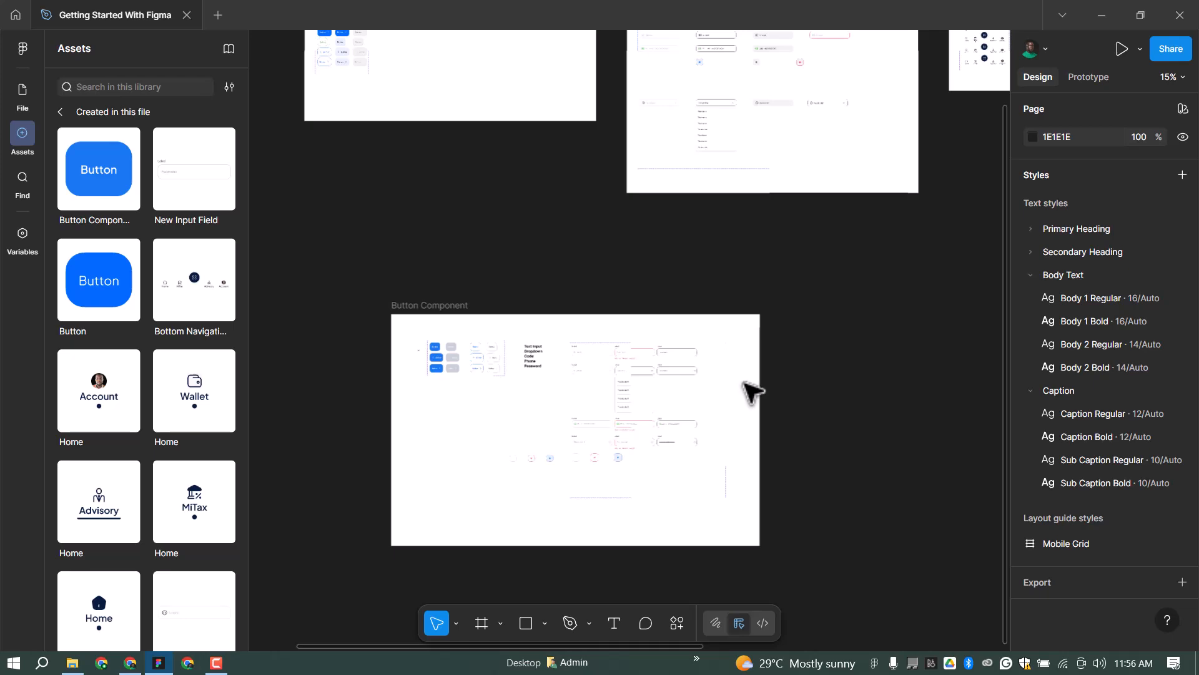